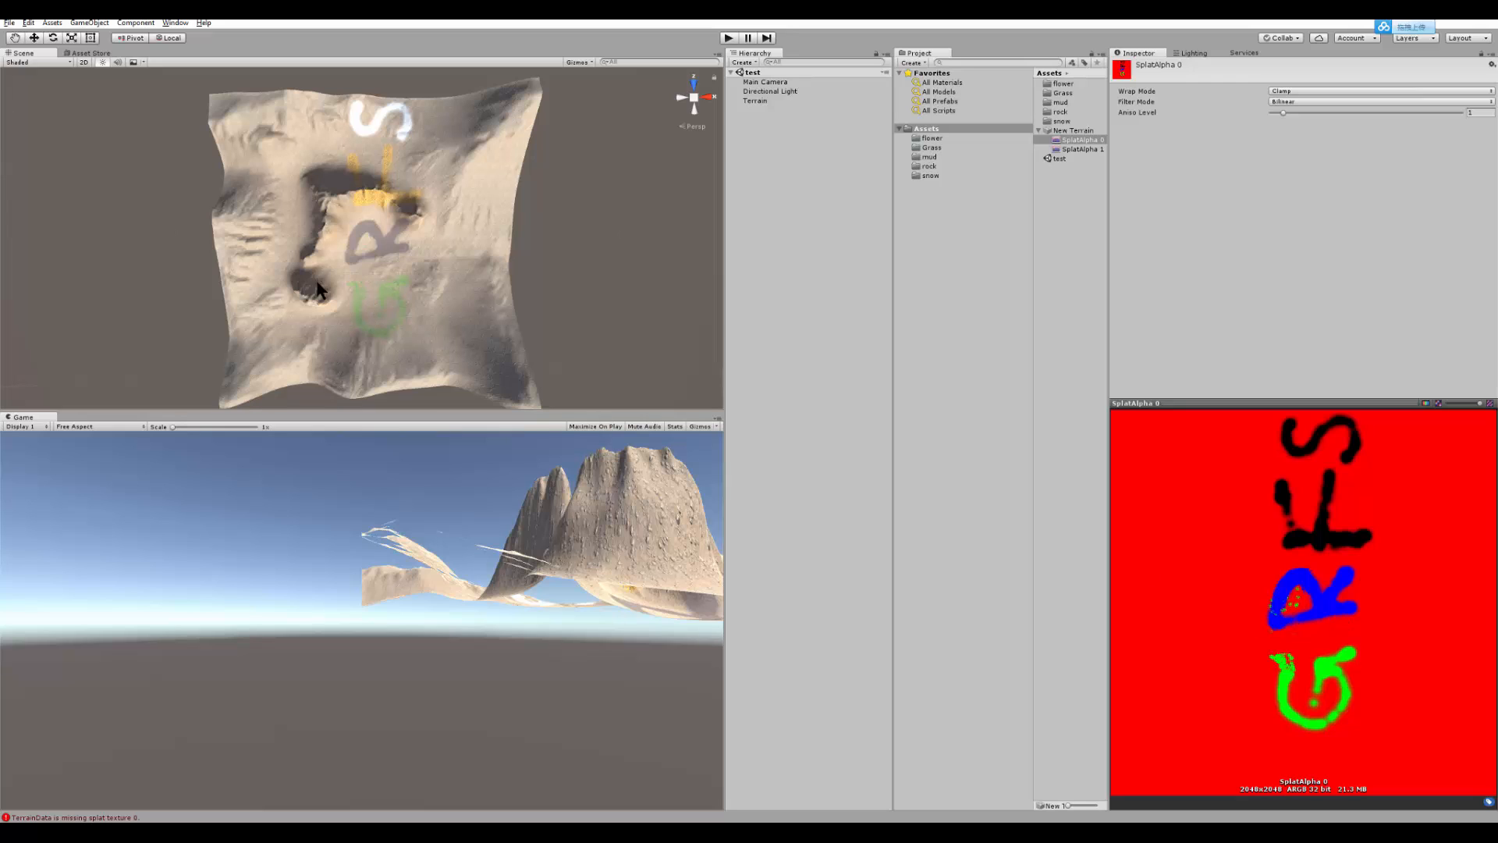
{"action": "mouse_move", "coordinate": [468, 306]}
{"action": "left_mouse_down", "text": "alt"}
{"action": "mouse_move", "coordinate": [456, 213]}
{"action": "mouse_move", "coordinate": [595, 281]}
{"action": "mouse_move", "coordinate": [374, 175]}
{"action": "mouse_move", "coordinate": [575, 348]}
{"action": "mouse_move", "coordinate": [779, 265]}
{"action": "mouse_move", "coordinate": [416, 285]}
{"action": "mouse_move", "coordinate": [449, 286]}
{"action": "left_mouse_up", "text": "alt"}
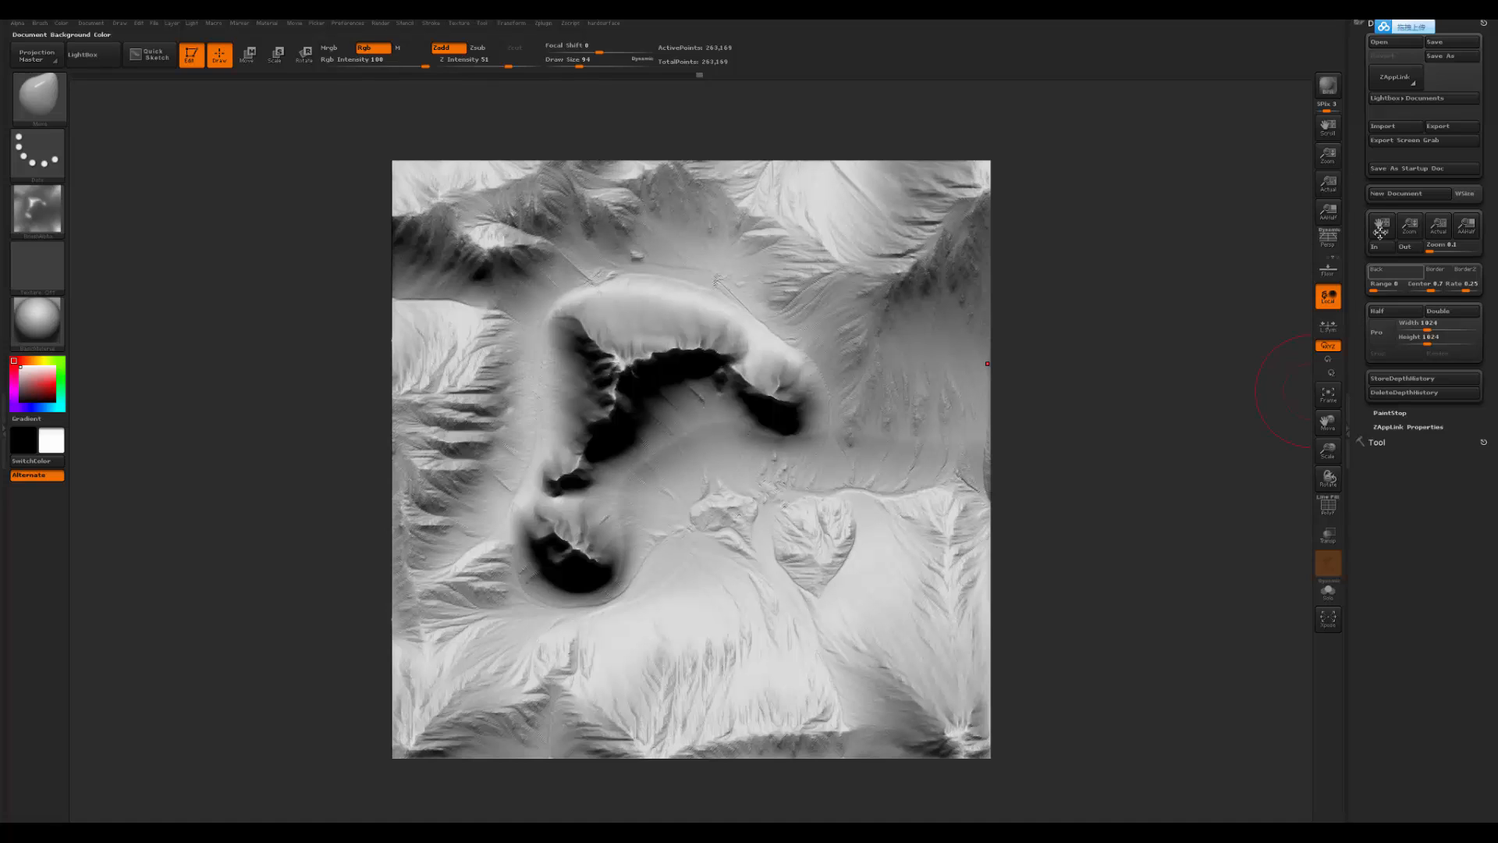
Step: Select the second terrain subtool and retopologize it into a lower-resolution mesh with ZRemesher
{"action": "left_click", "coordinate": [1387, 442]}
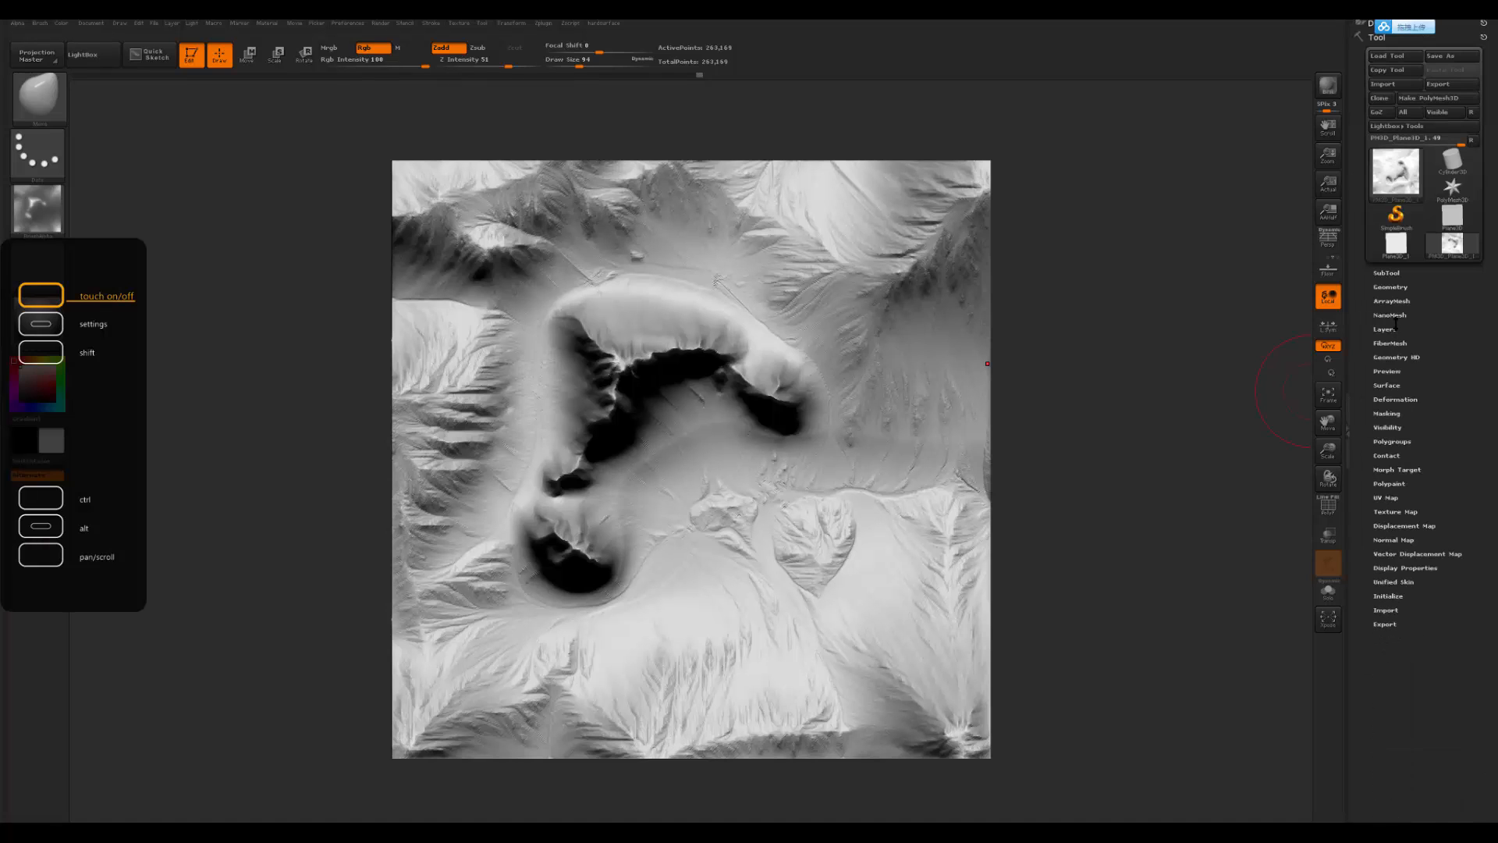
{"action": "left_click", "coordinate": [1391, 287]}
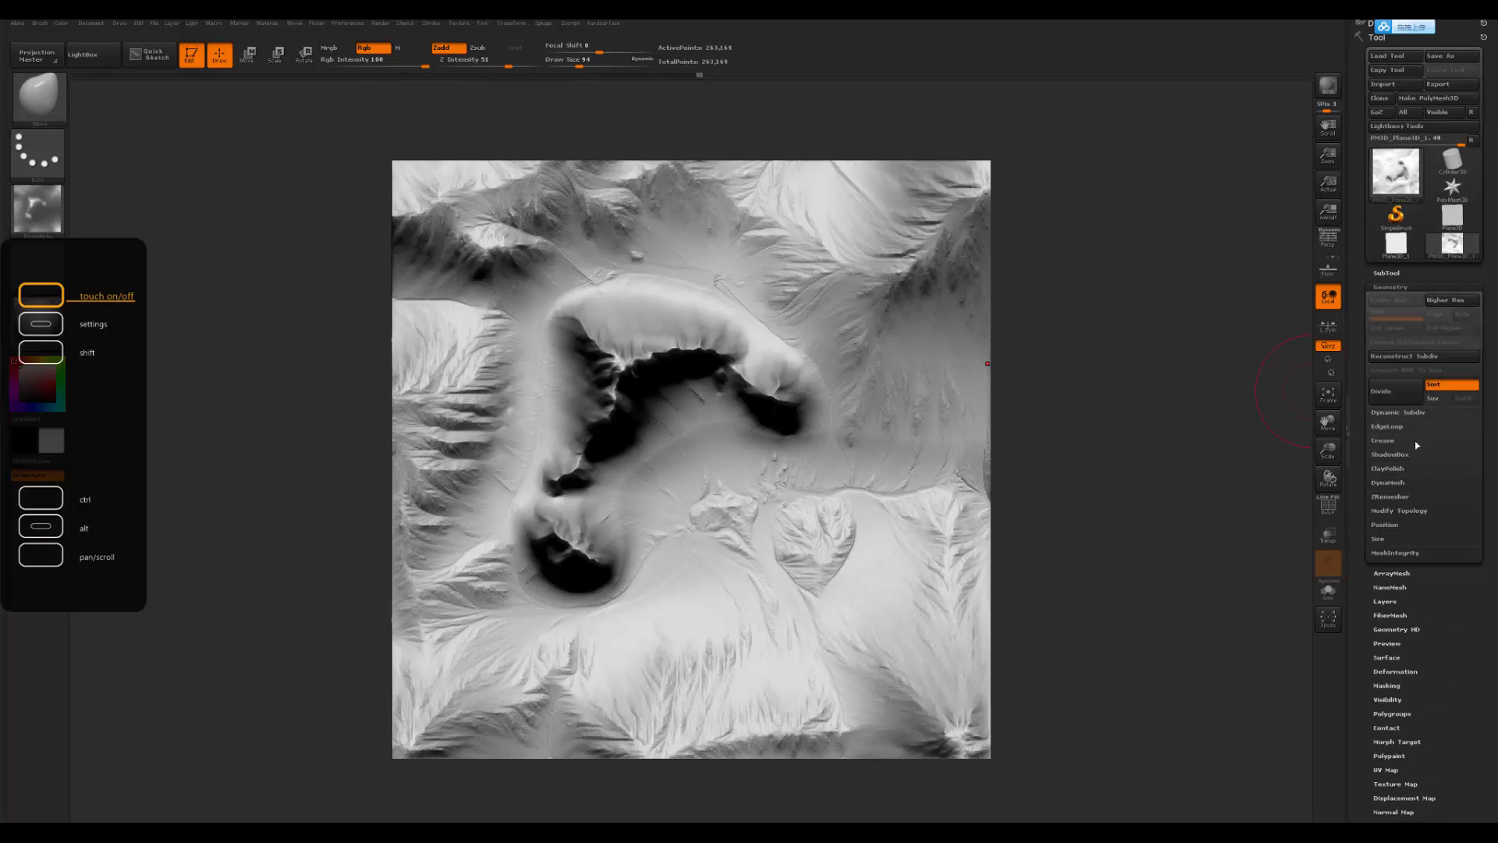
{"action": "left_click", "coordinate": [1392, 272]}
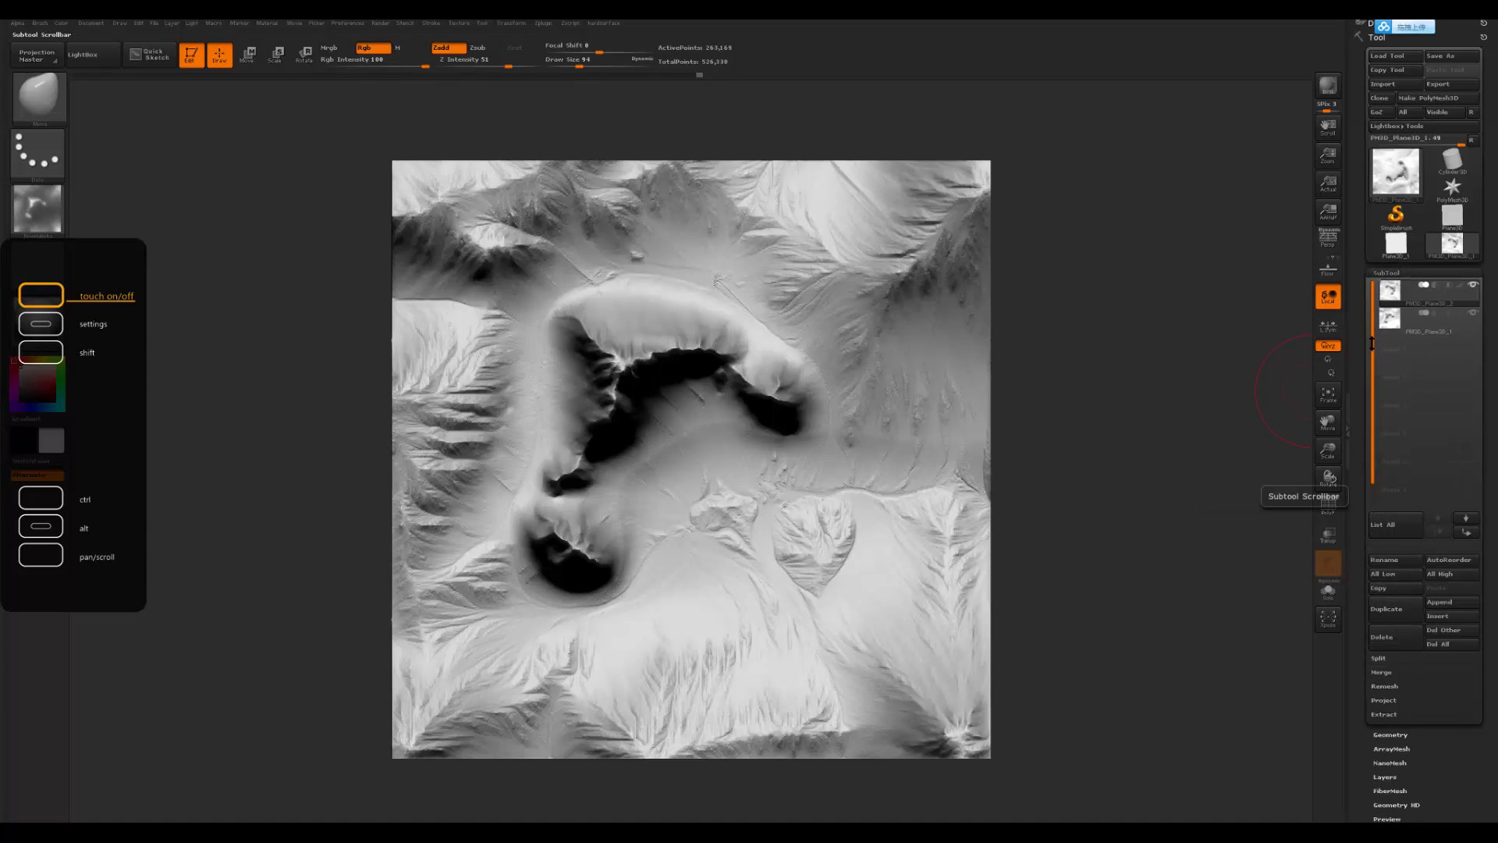
{"action": "left_click", "coordinate": [1386, 336]}
{"action": "scroll", "coordinate": [1381, 591], "scroll_direction": "down", "scroll_amount": 3}
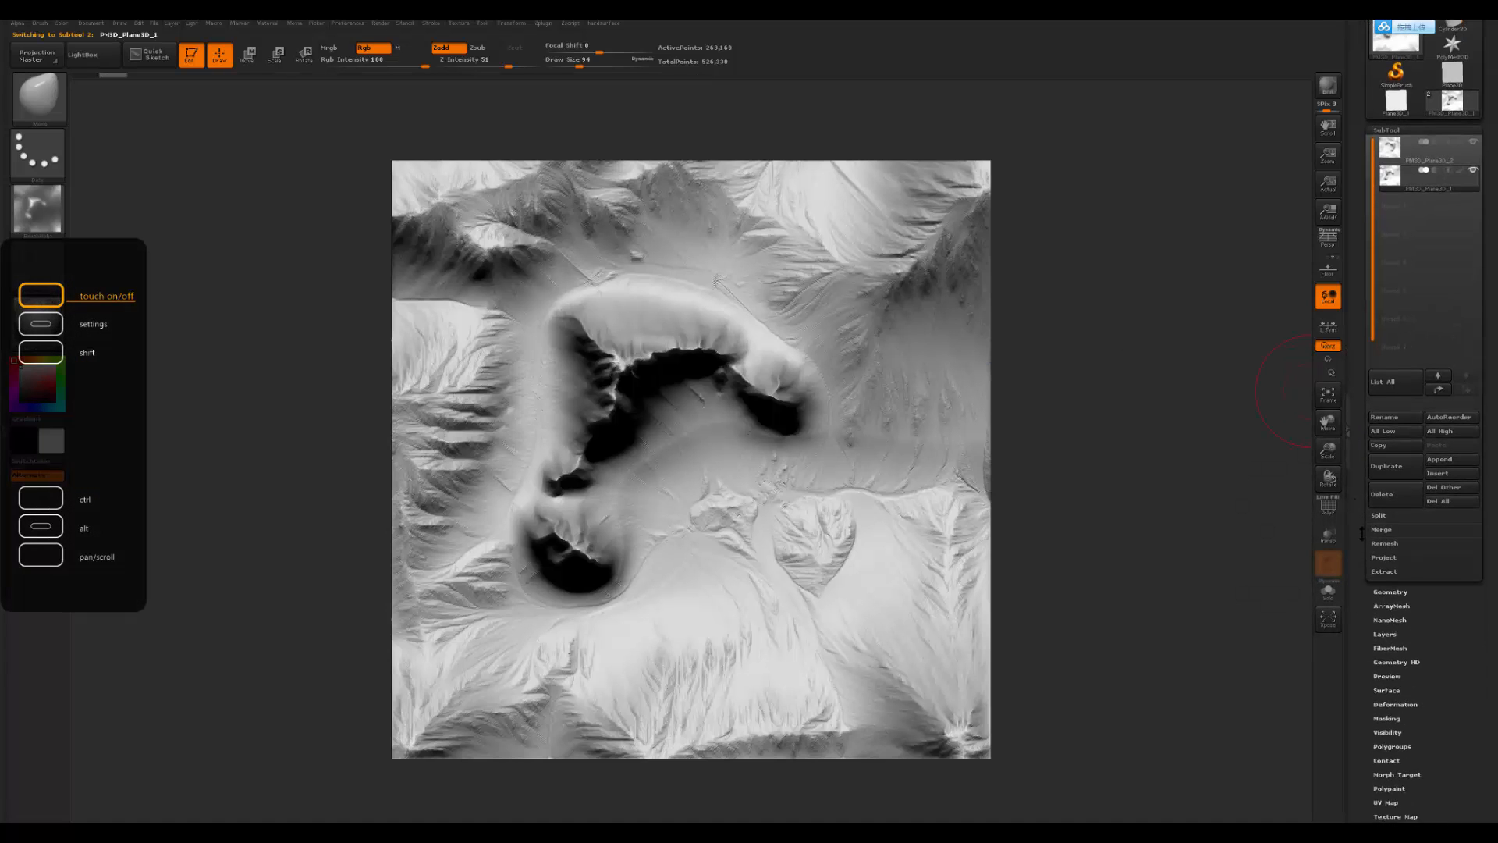
{"action": "left_click", "coordinate": [1386, 590]}
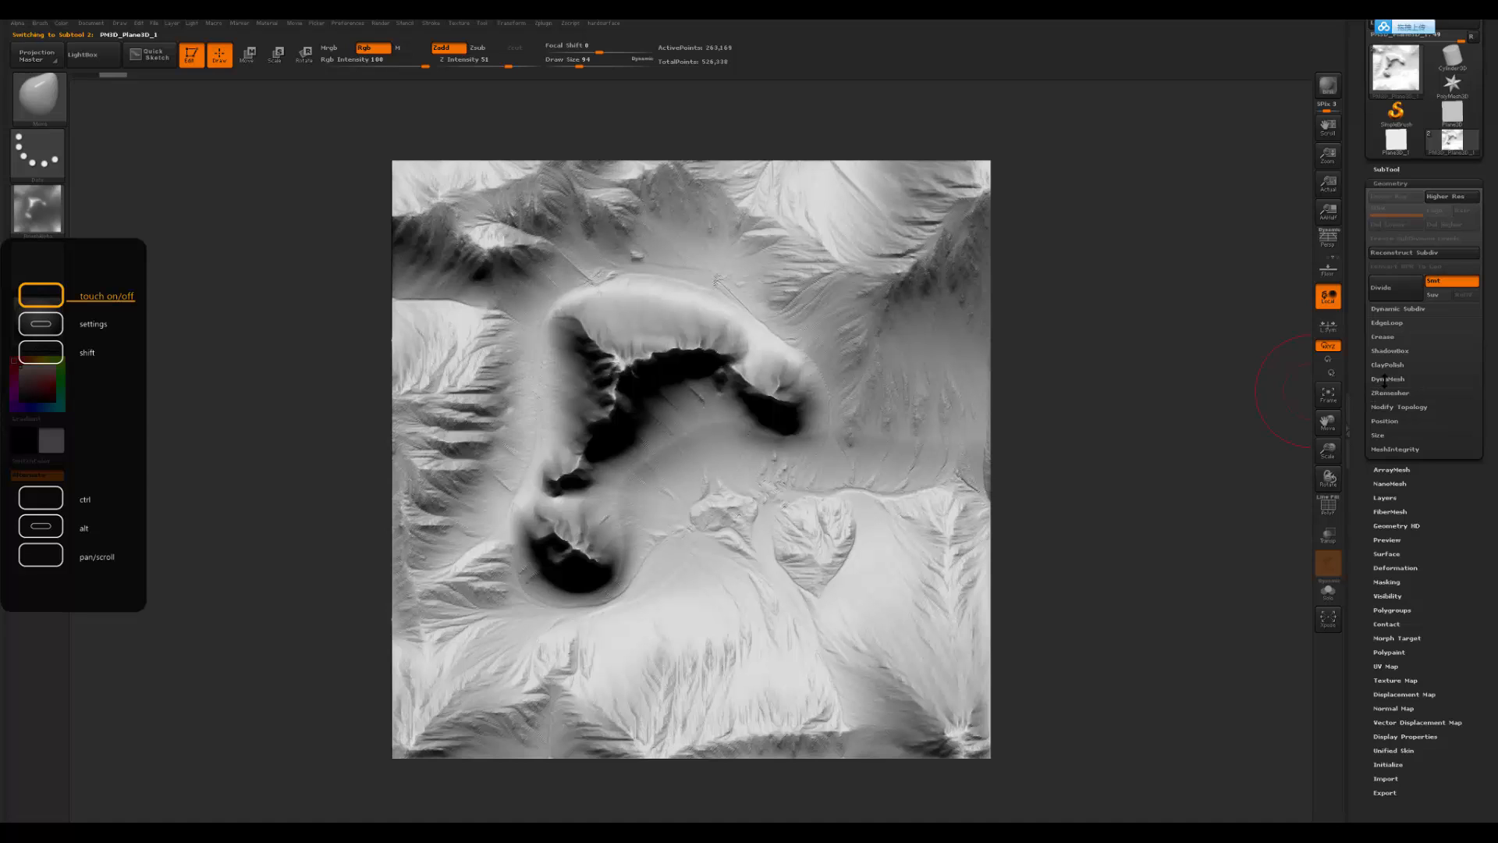
{"action": "left_click", "coordinate": [1396, 392]}
{"action": "left_click", "coordinate": [1394, 413]}
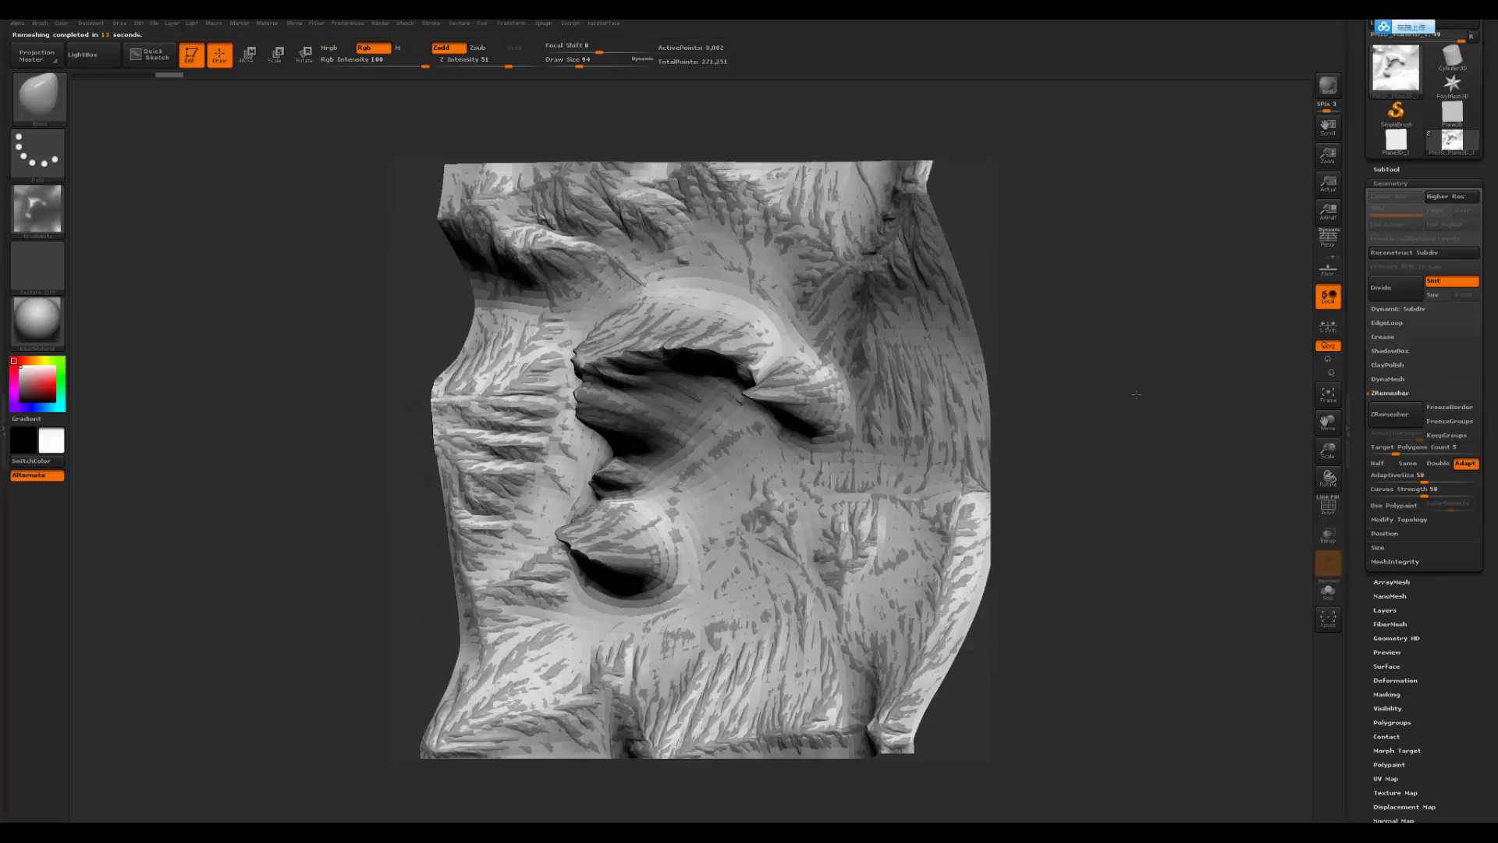
{"action": "mouse_move", "coordinate": [1136, 394]}
{"action": "left_mouse_down"}
{"action": "mouse_move", "coordinate": [1112, 373]}
{"action": "mouse_move", "coordinate": [1111, 327]}
{"action": "mouse_move", "coordinate": [1100, 357]}
{"action": "mouse_move", "coordinate": [1069, 361]}
{"action": "left_mouse_up"}
{"action": "left_click_drag", "start_coordinate": [1168, 323], "coordinate": [1331, 252]}
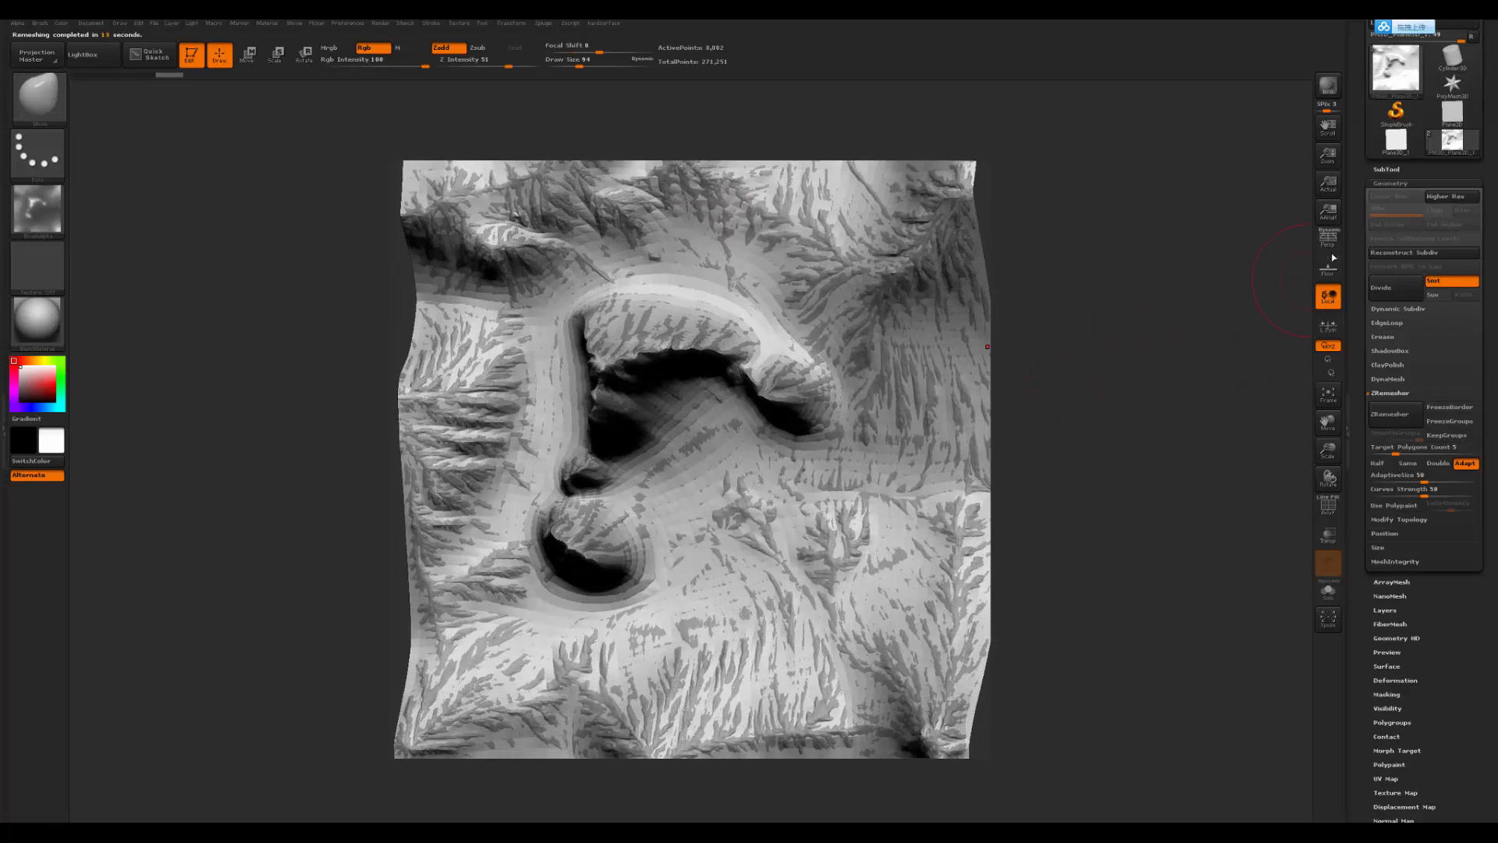
Step: Export the remeshed second subtool as terrain_low.OBJ in the mountain folder
{"action": "left_click", "coordinate": [1387, 170]}
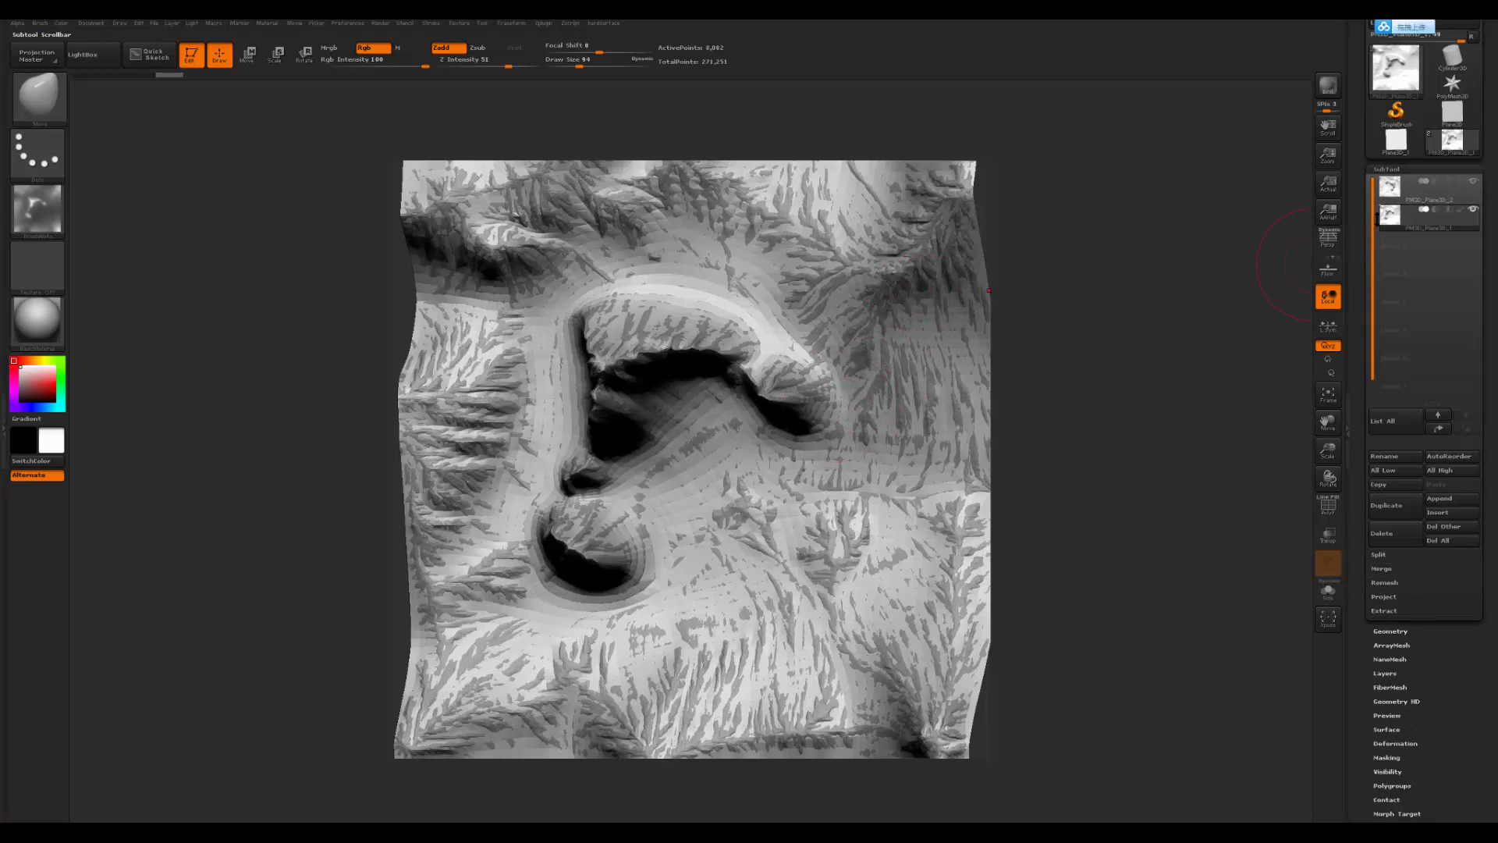
{"action": "scroll", "coordinate": [1424, 234], "scroll_direction": "up", "scroll_amount": 3}
{"action": "left_click", "coordinate": [1438, 83]}
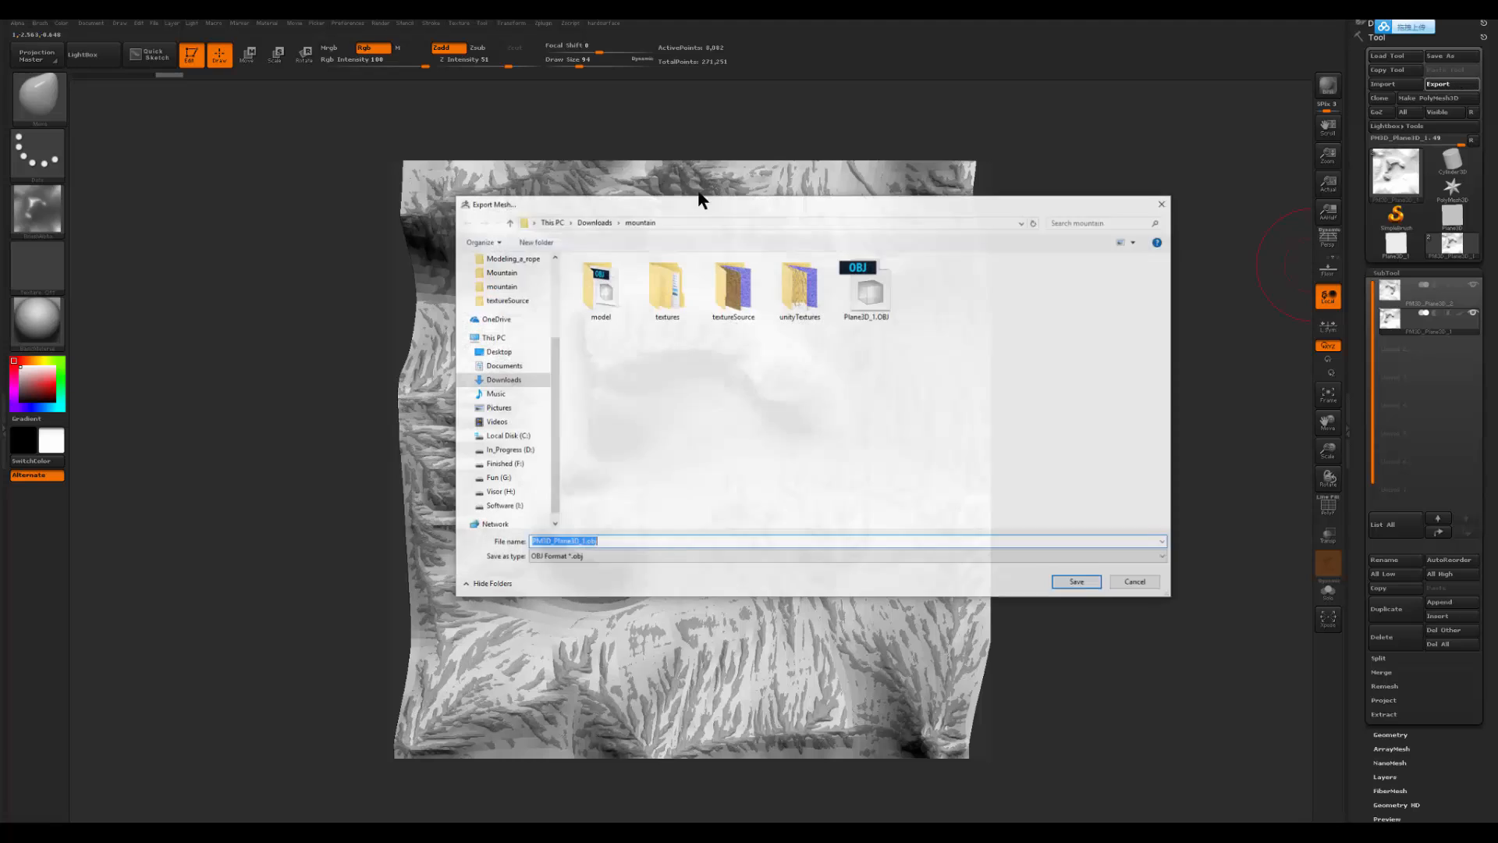
{"action": "left_click_drag", "start_coordinate": [706, 207], "coordinate": [742, 204]}
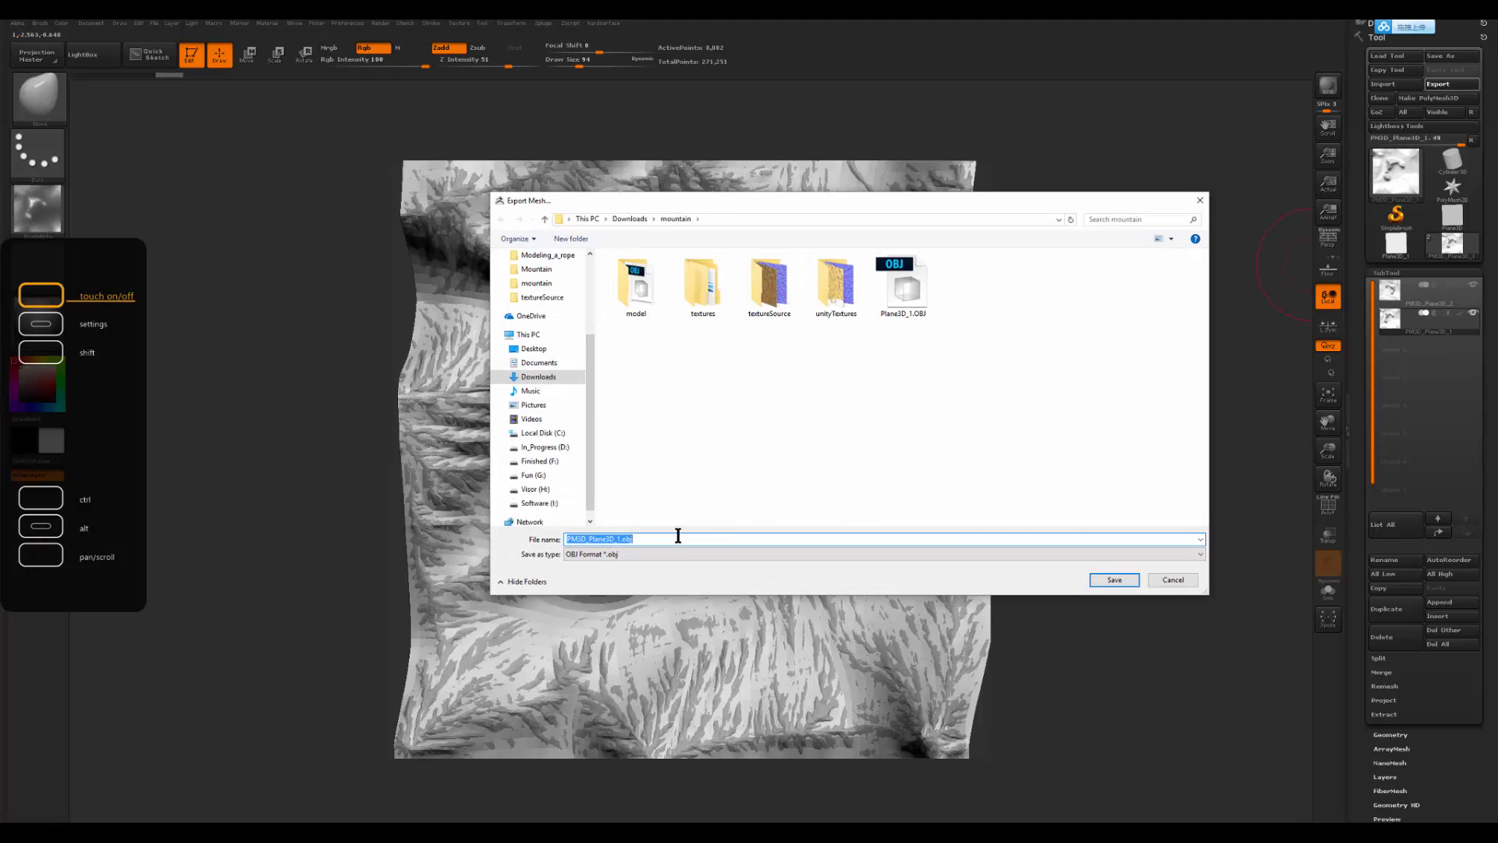
{"action": "type", "text": "terrain_"}
{"action": "key", "text": "Return"}
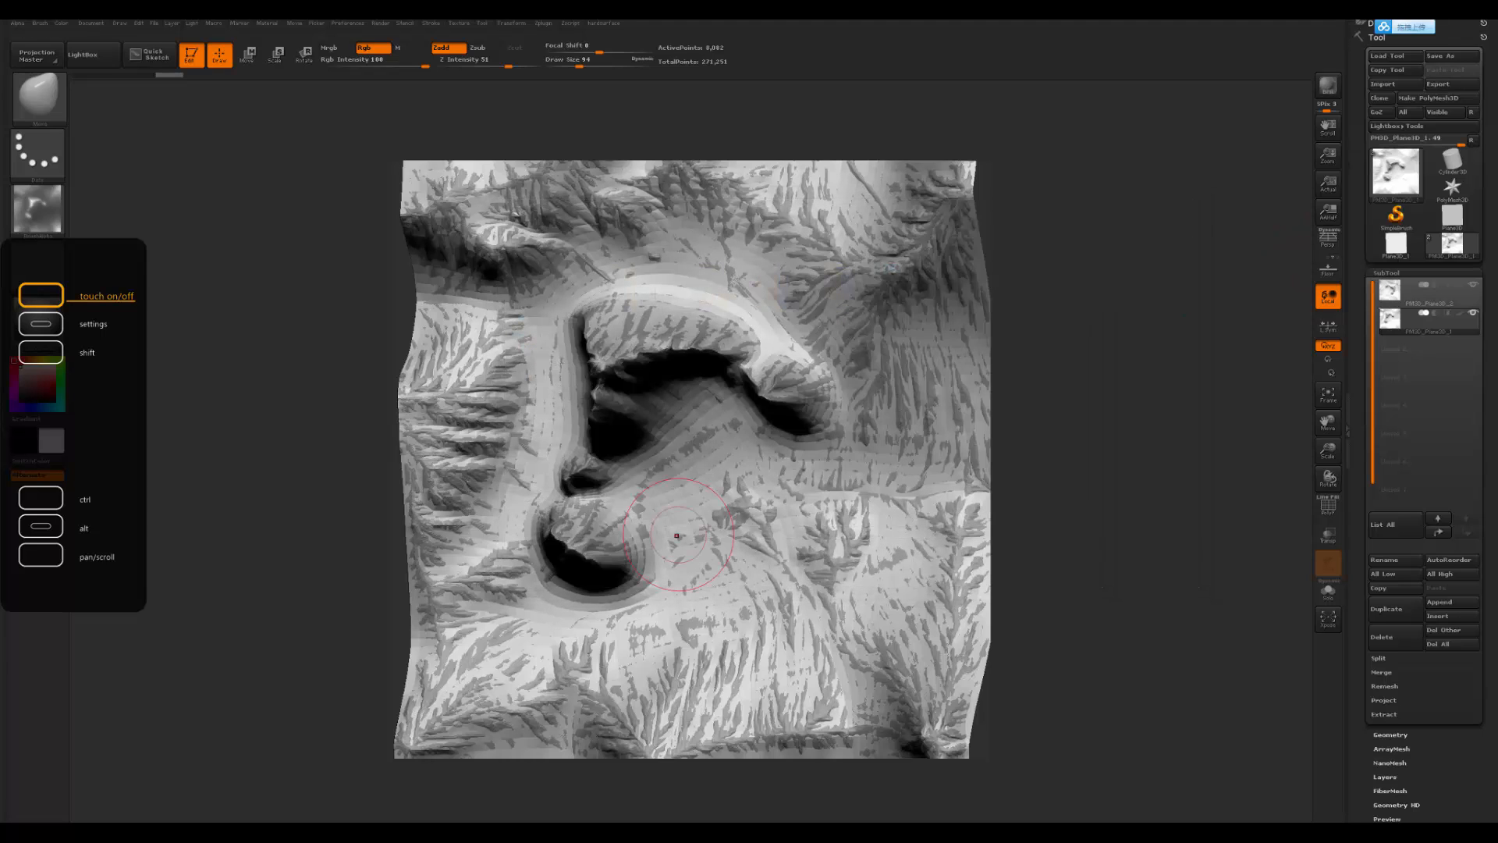
Step: Select the first, high-resolution terrain subtool and open its UV Map settings
{"action": "left_click", "coordinate": [1396, 295]}
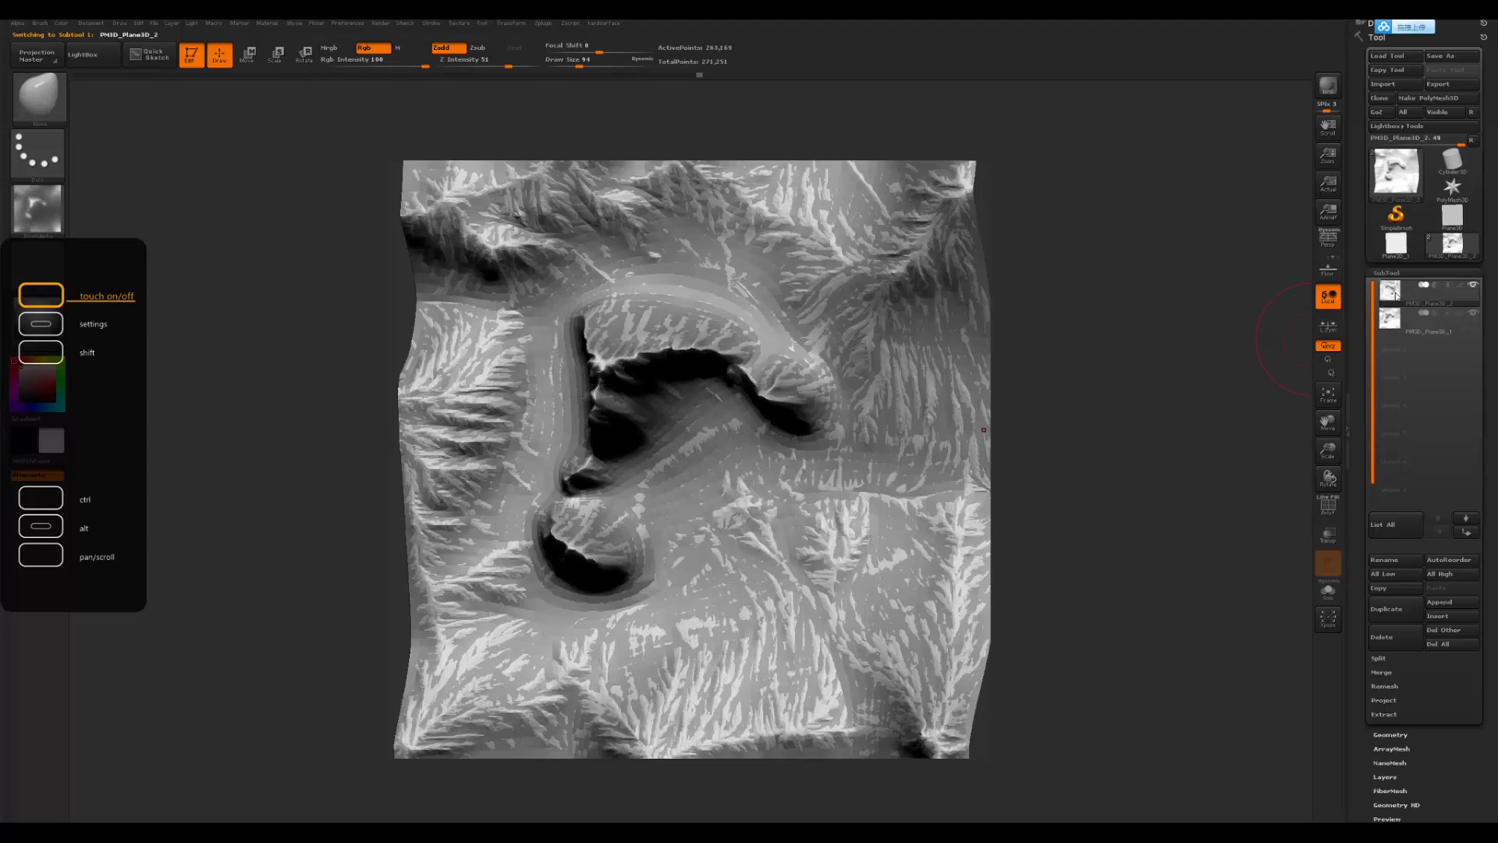
{"action": "scroll", "coordinate": [1361, 386], "scroll_direction": "down", "scroll_amount": 8}
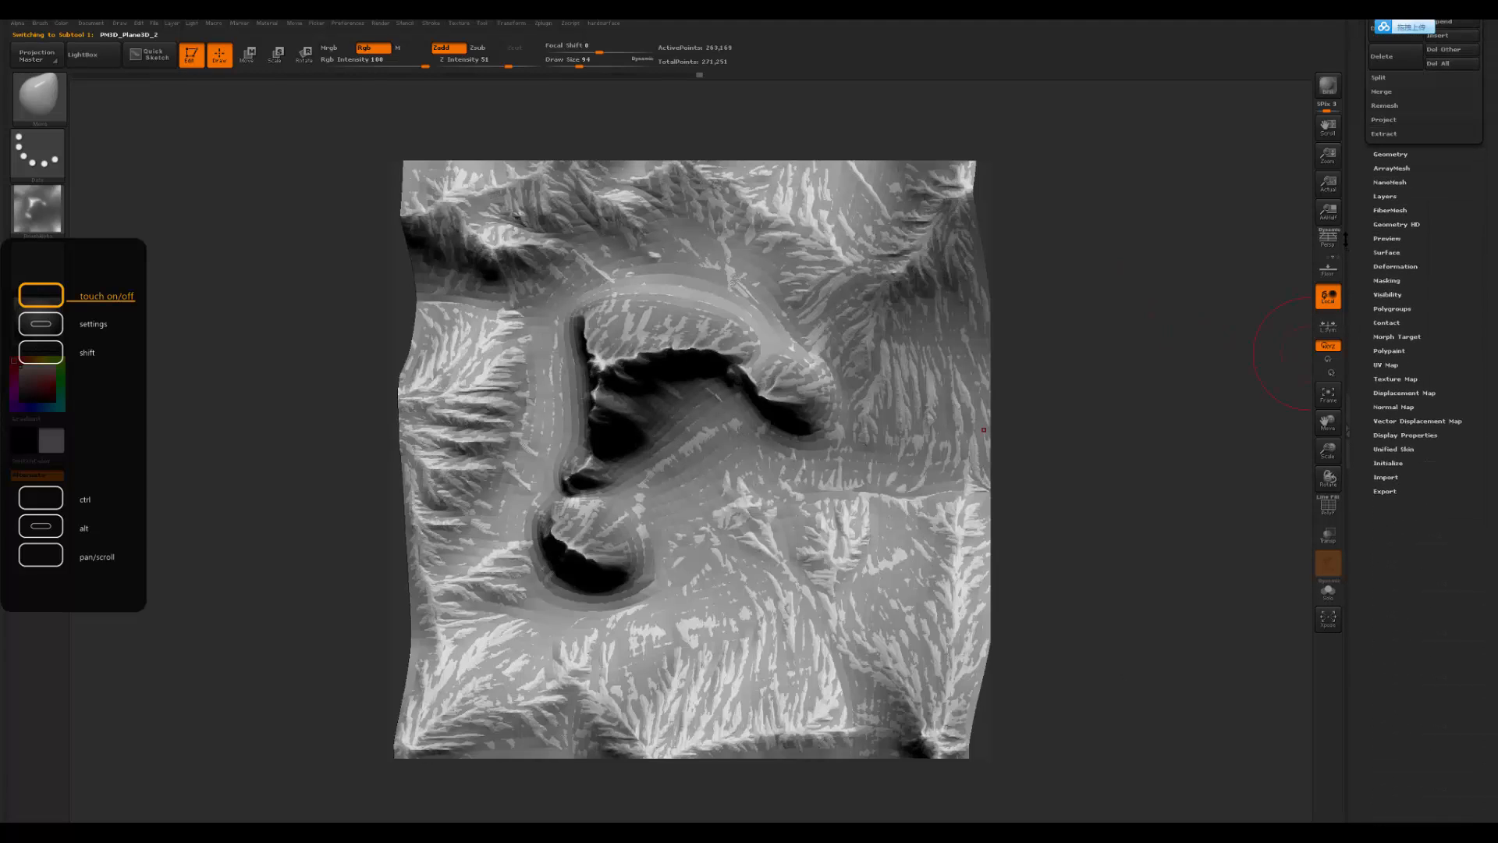
{"action": "left_click_drag", "start_coordinate": [1370, 383], "coordinate": [1368, 394]}
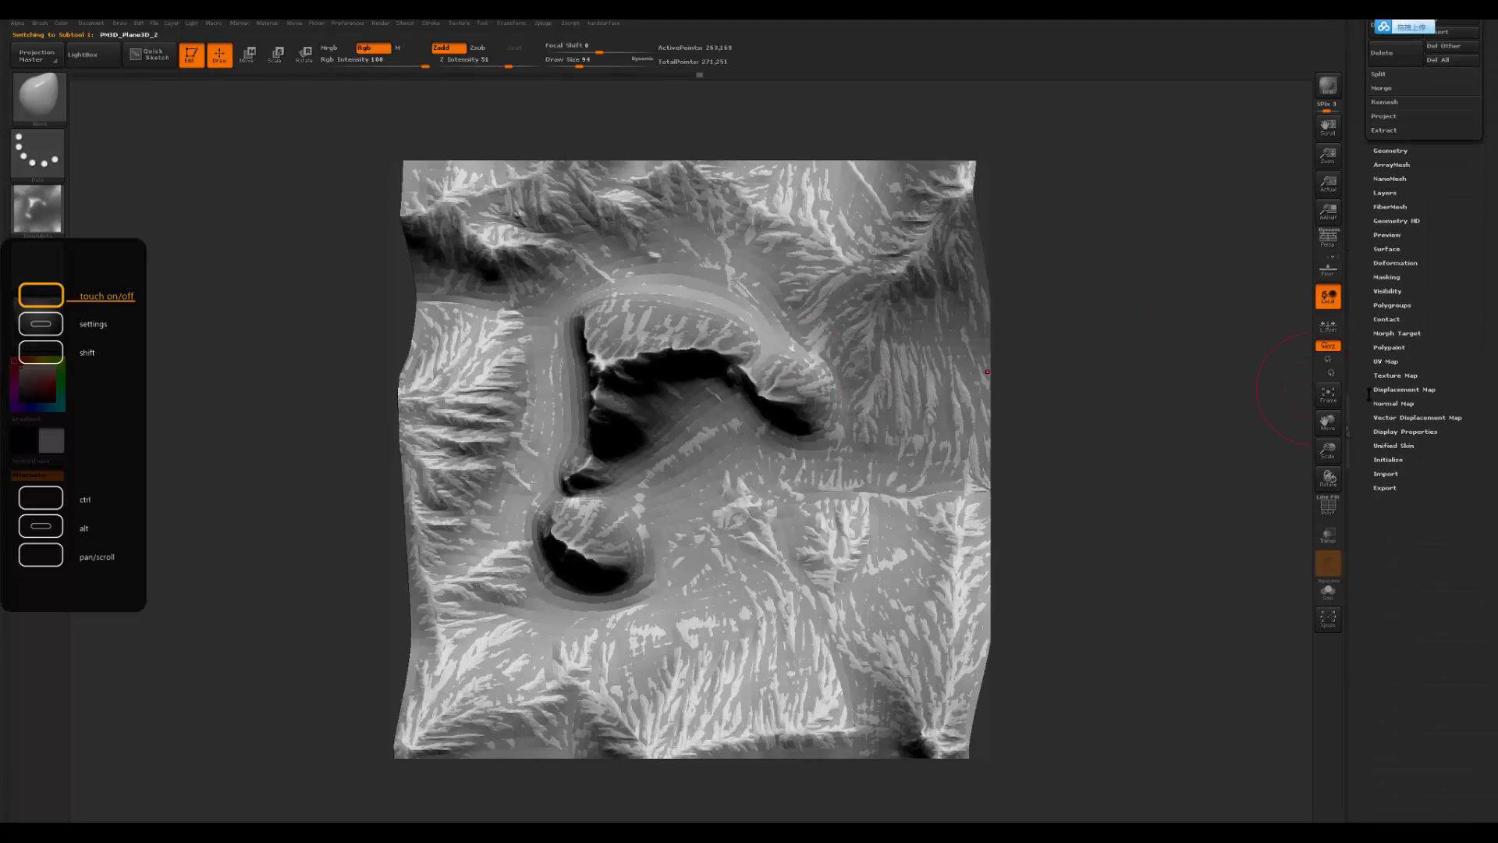
{"action": "left_click", "coordinate": [1390, 361]}
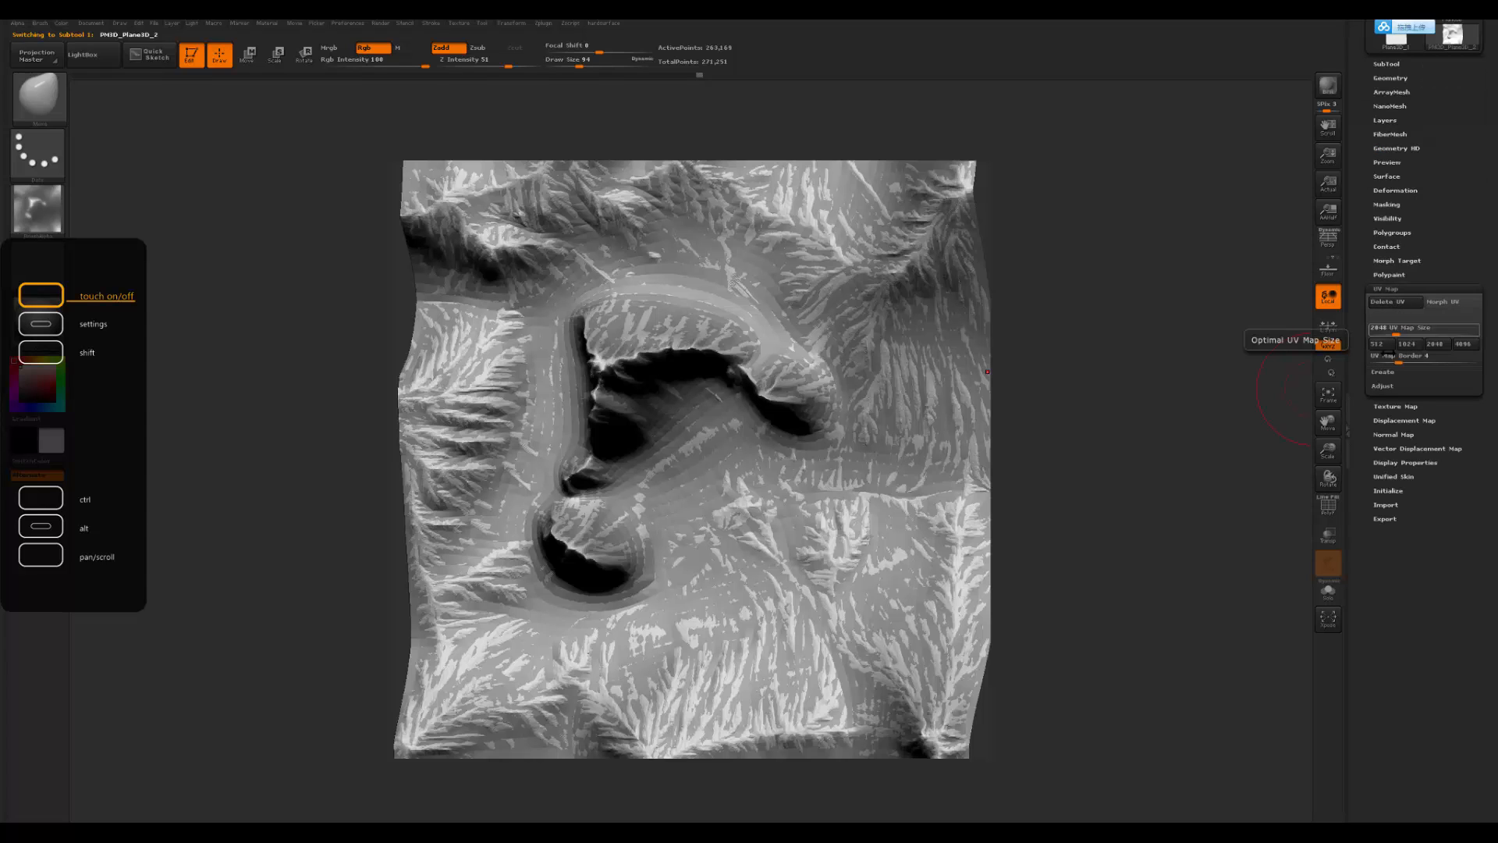
{"action": "left_click_drag", "start_coordinate": [1359, 259], "coordinate": [1361, 469]}
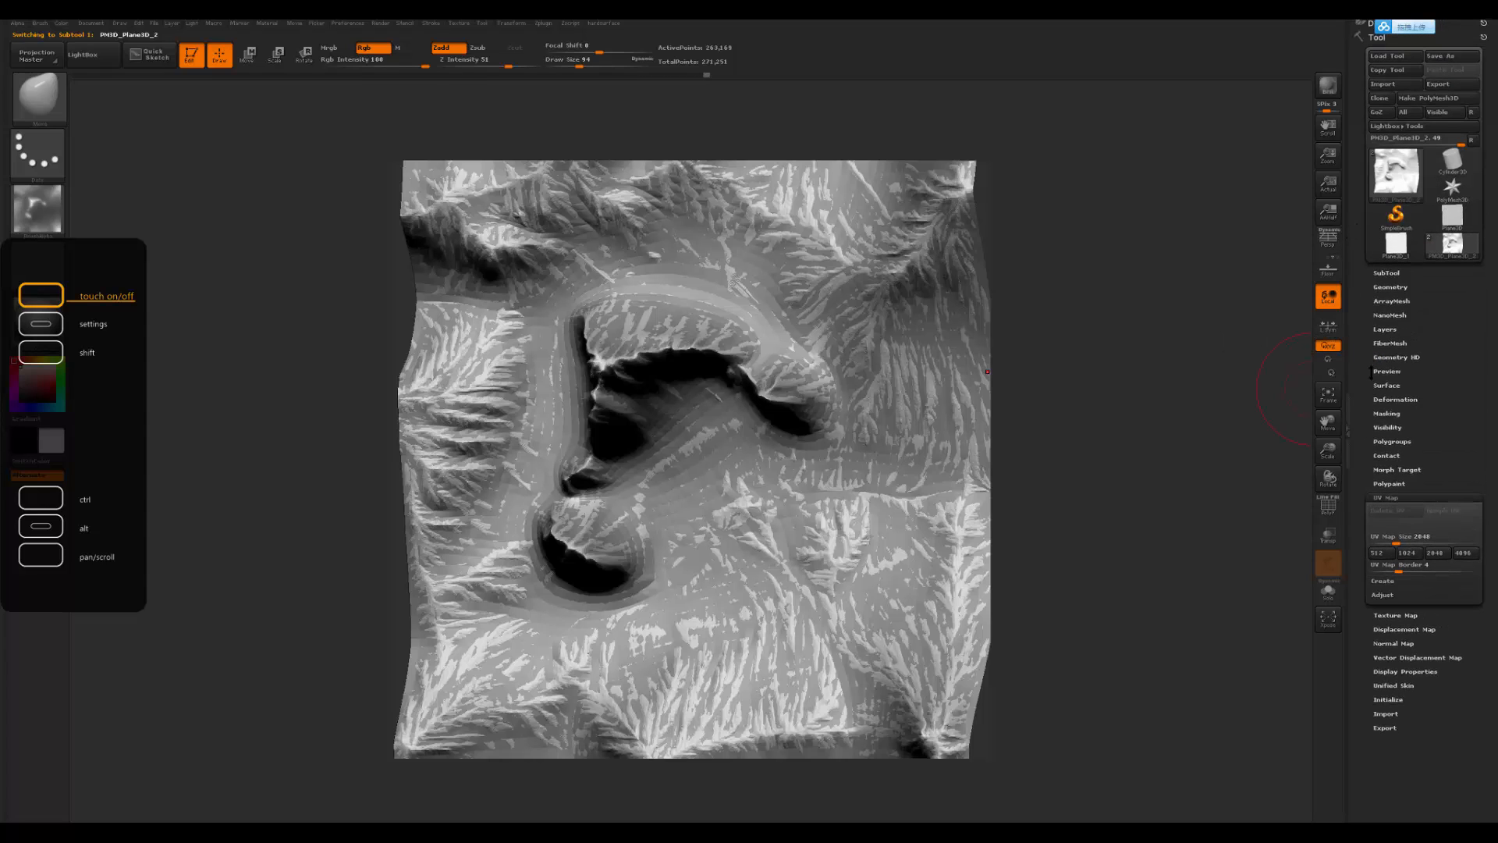
{"action": "left_click", "coordinate": [1452, 84]}
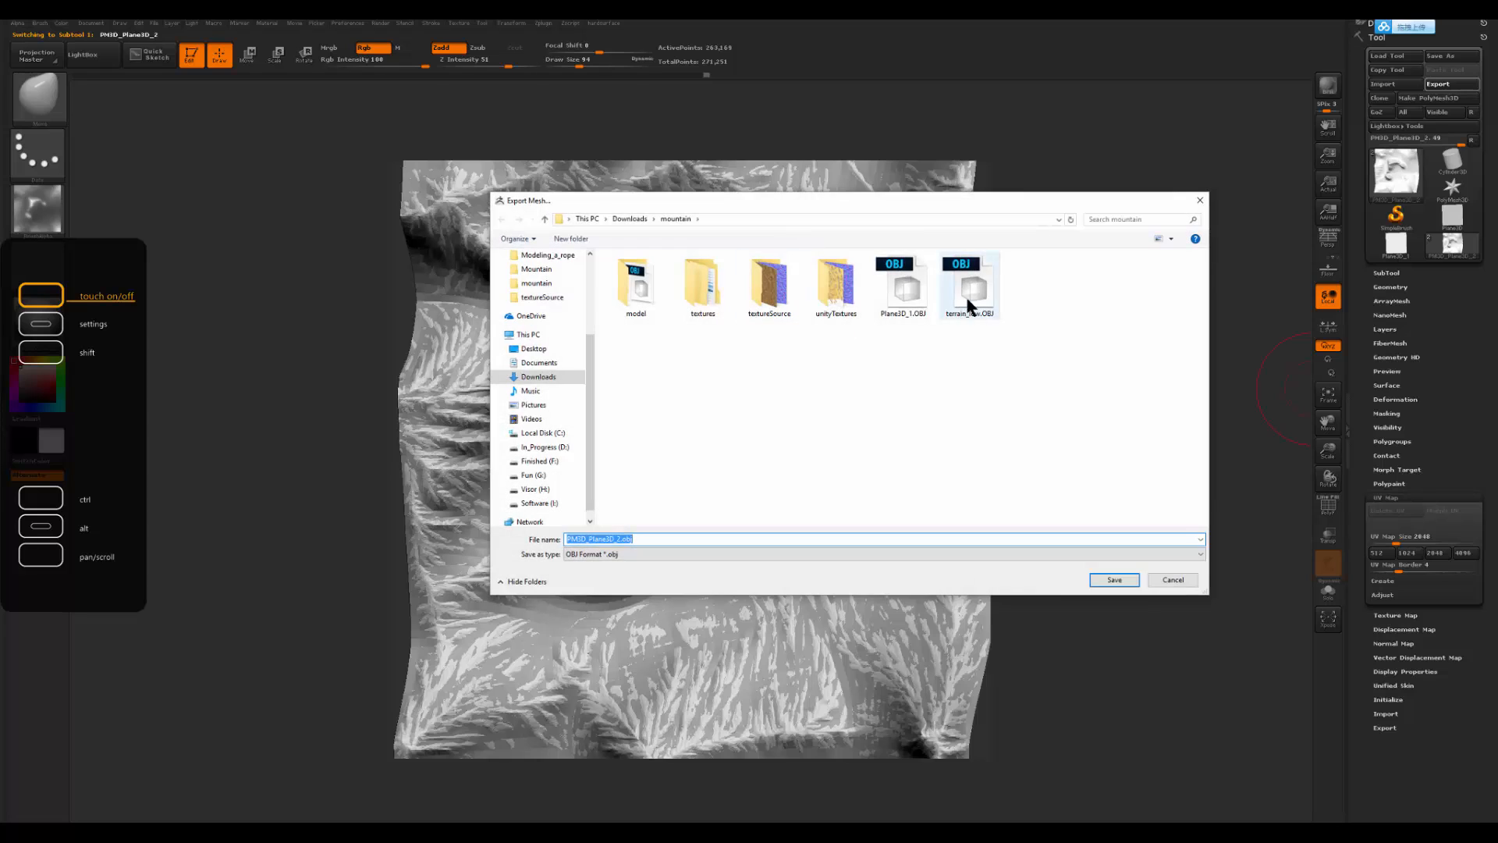
{"action": "left_click", "coordinate": [966, 293]}
{"action": "left_click", "coordinate": [700, 544]}
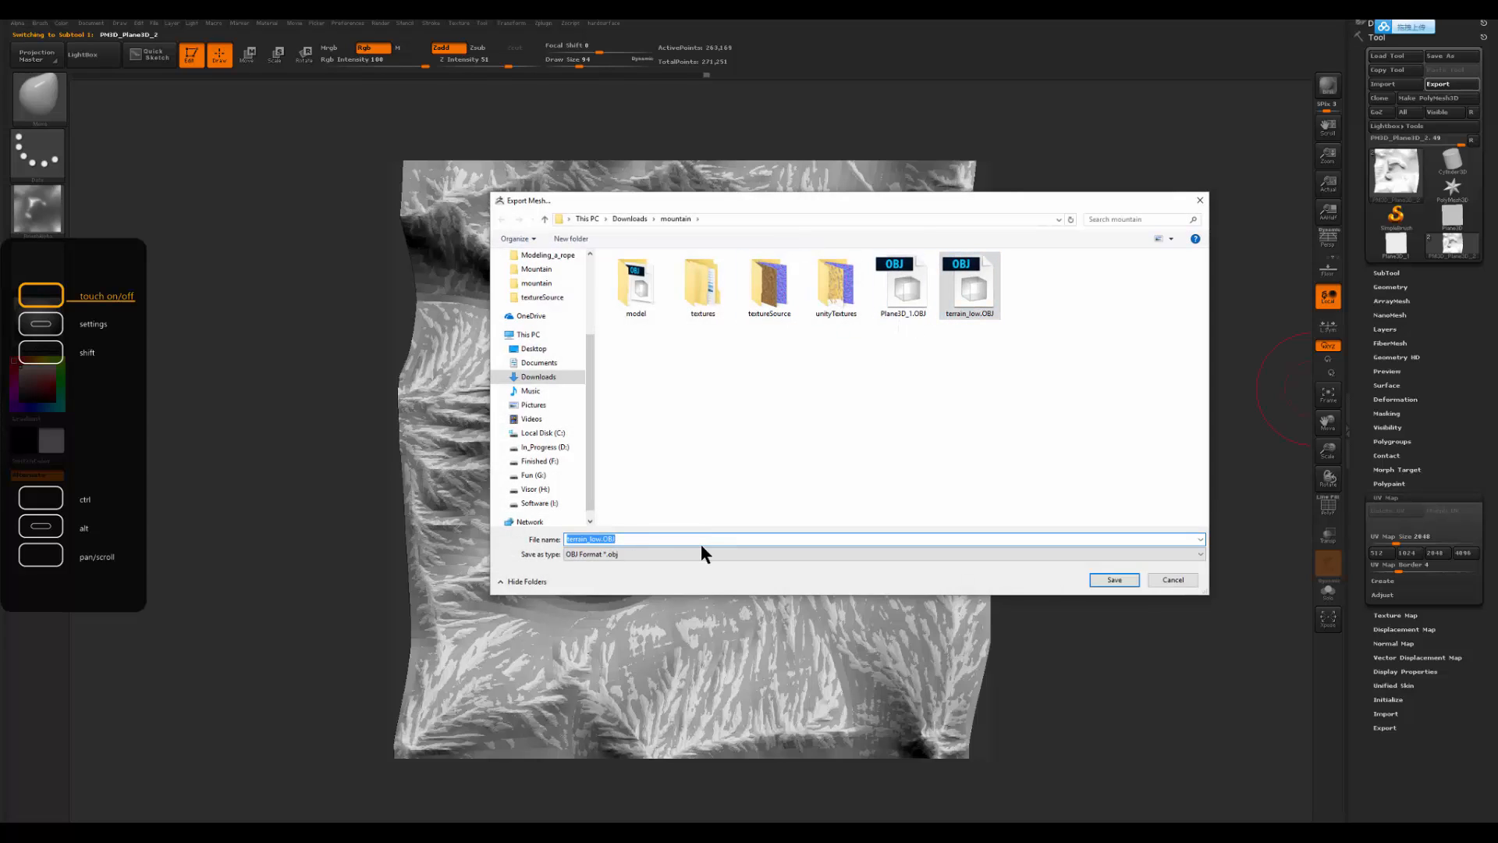
{"action": "key", "text": "Return"}
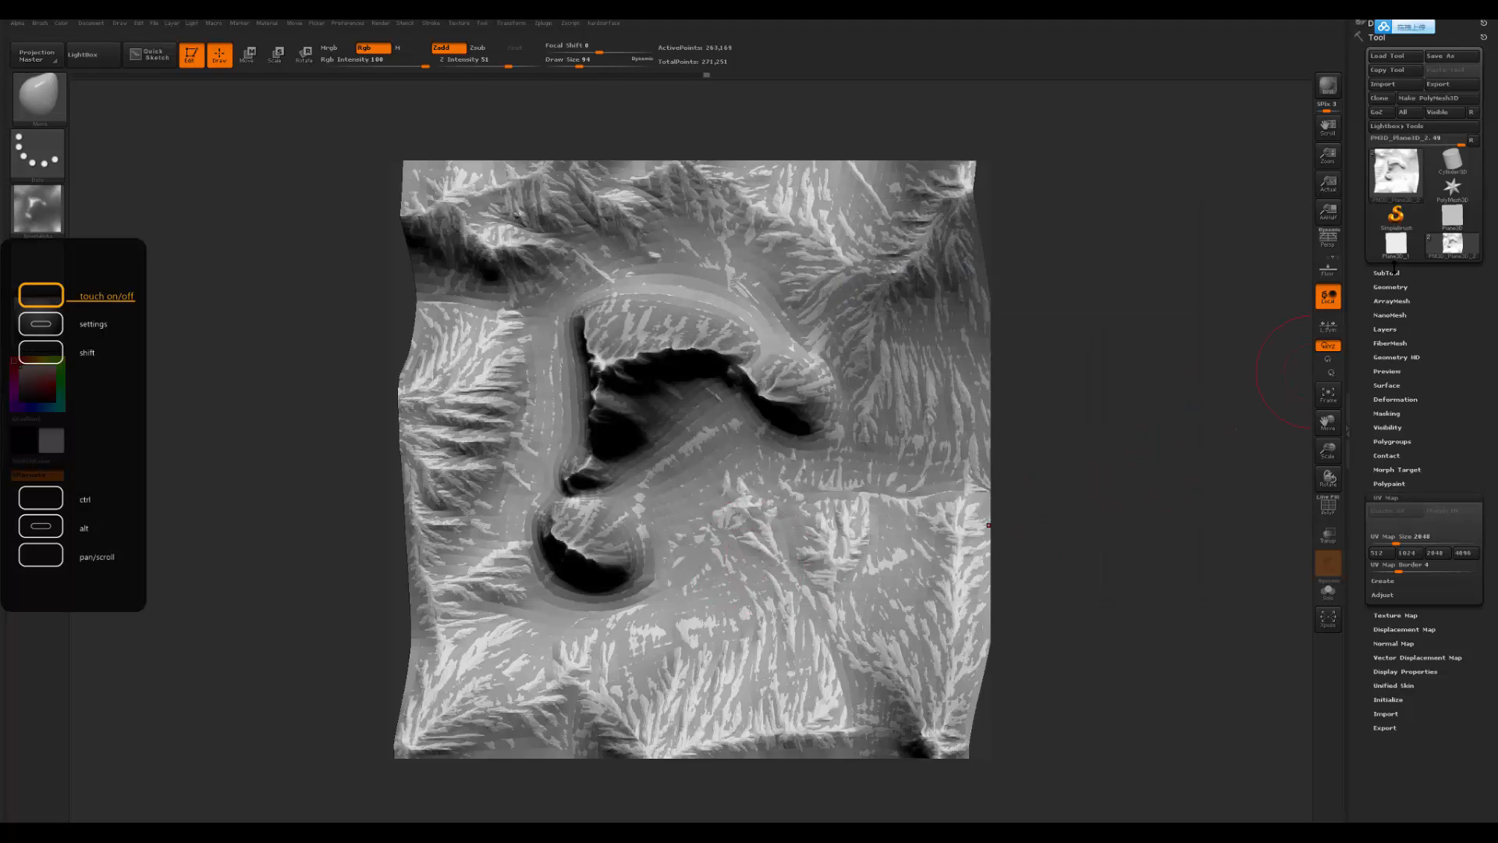
Step: Export the high-resolution first subtool as terrain_high.OBJ in the mountain folder
{"action": "left_click", "coordinate": [1388, 272]}
{"action": "mouse_move", "coordinate": [1393, 298]}
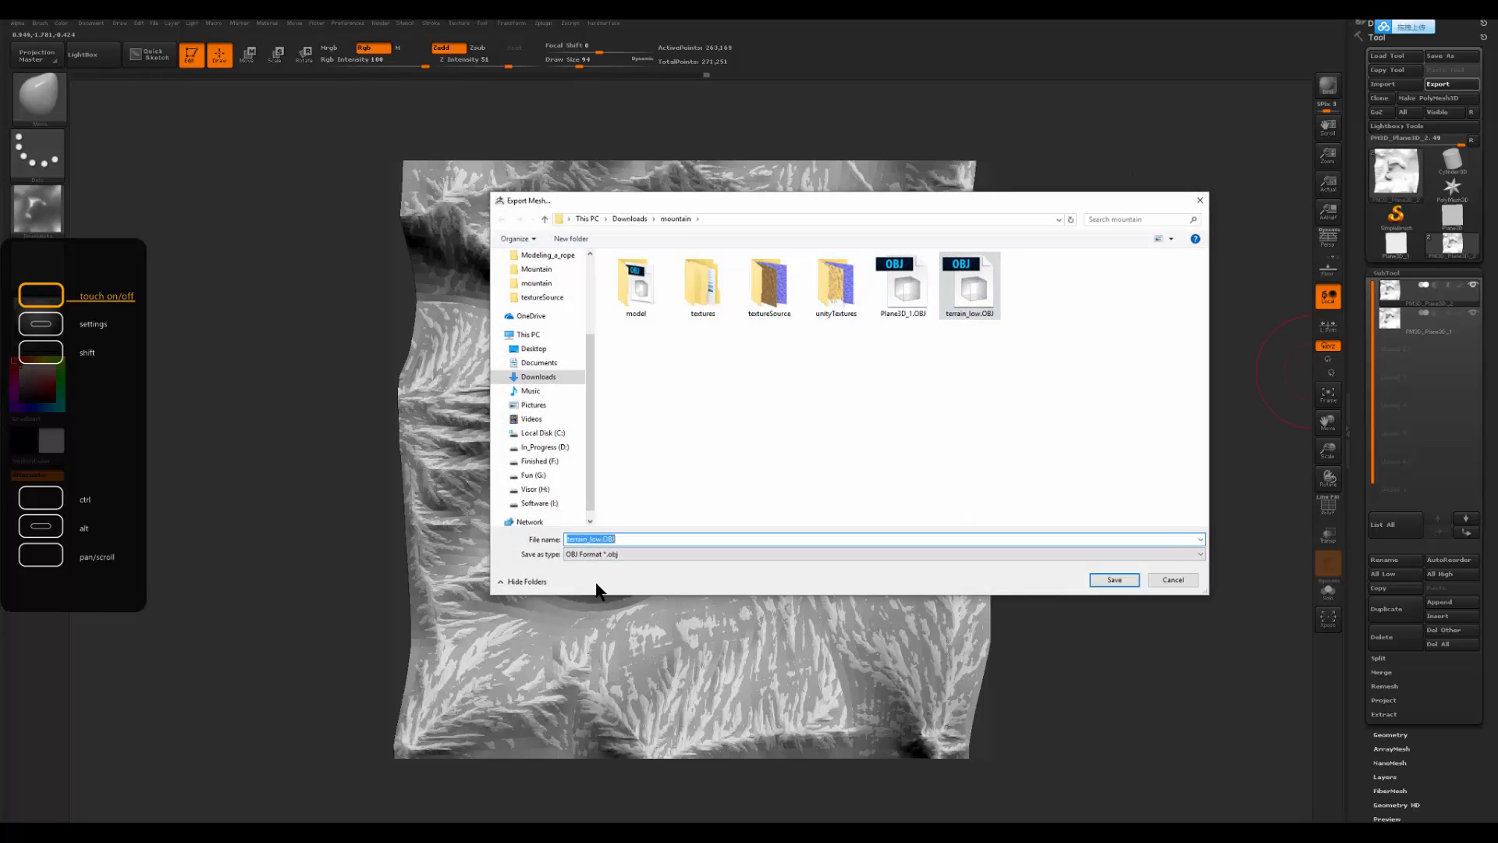
{"action": "key", "text": "BackSpace"}
{"action": "key", "text": "BackSpace"}
{"action": "key", "text": "BackSpace"}
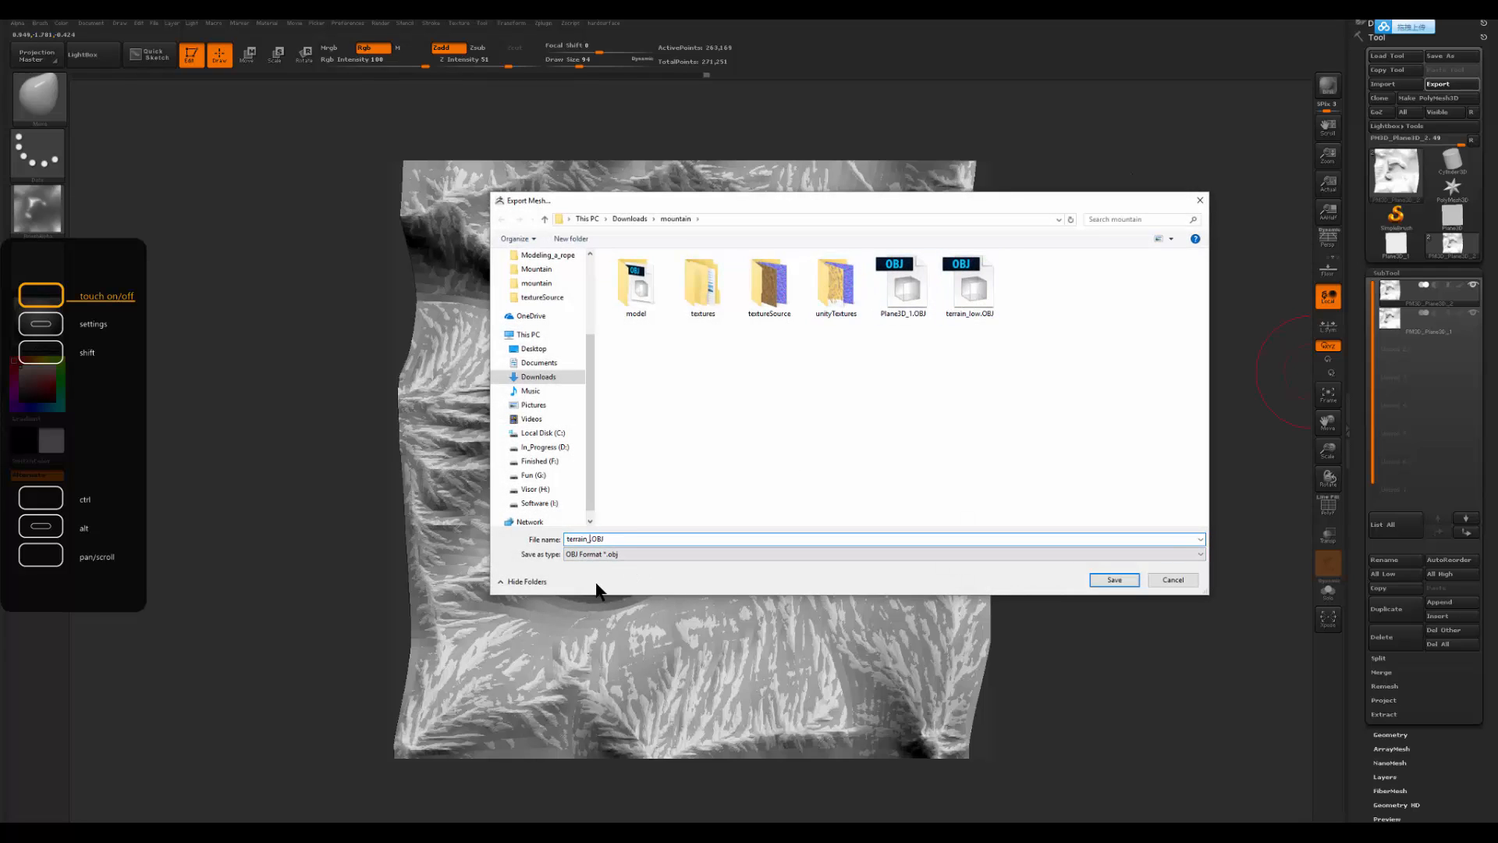
{"action": "type", "text": "high"}
{"action": "key", "text": "Return"}
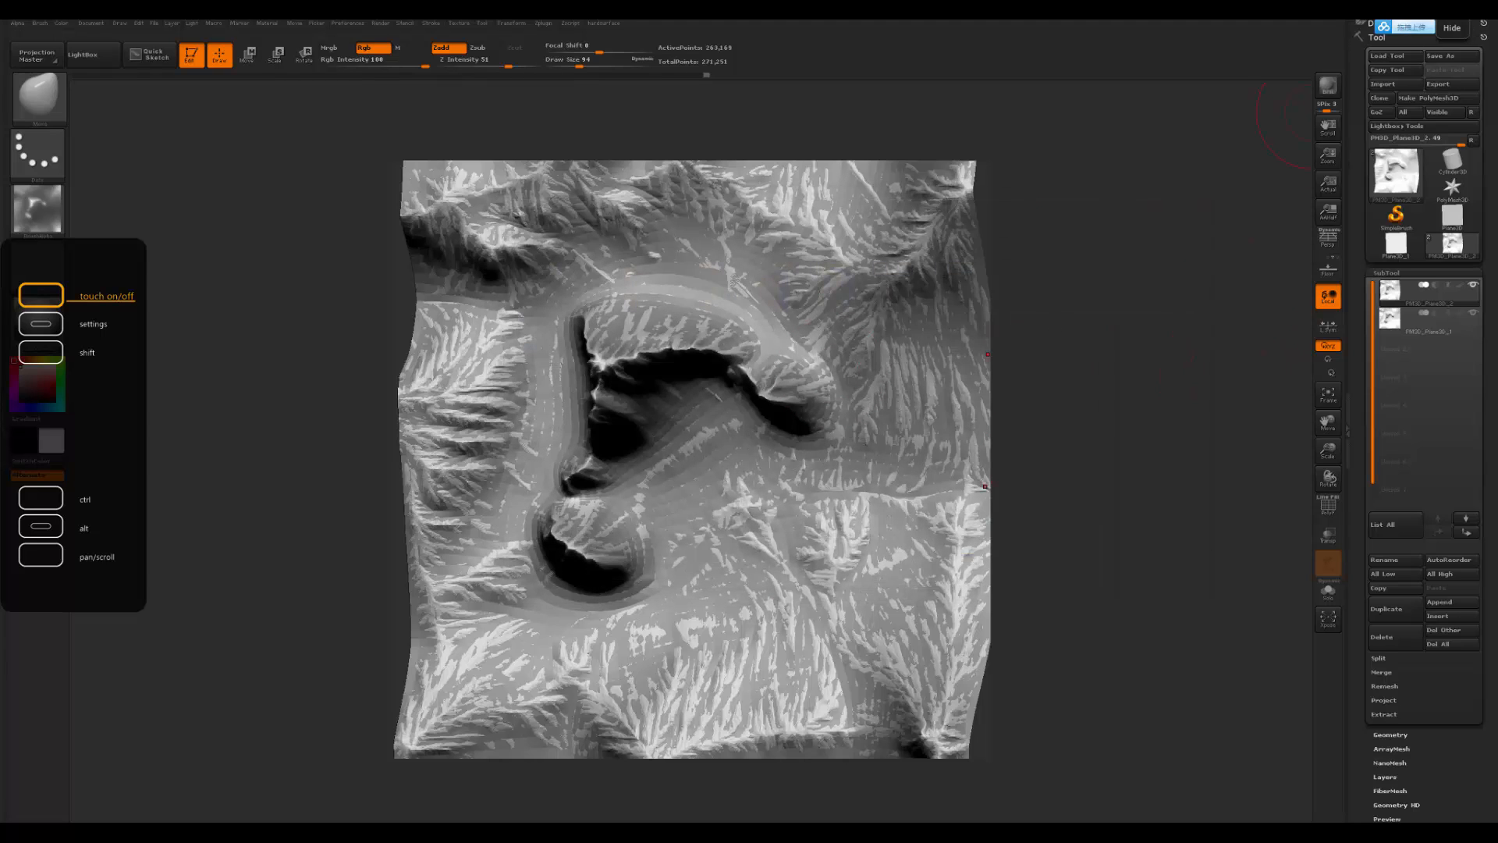
Step: Switch to Maya and delete the existing plane from the scene
{"action": "left_click", "coordinate": [359, 824]}
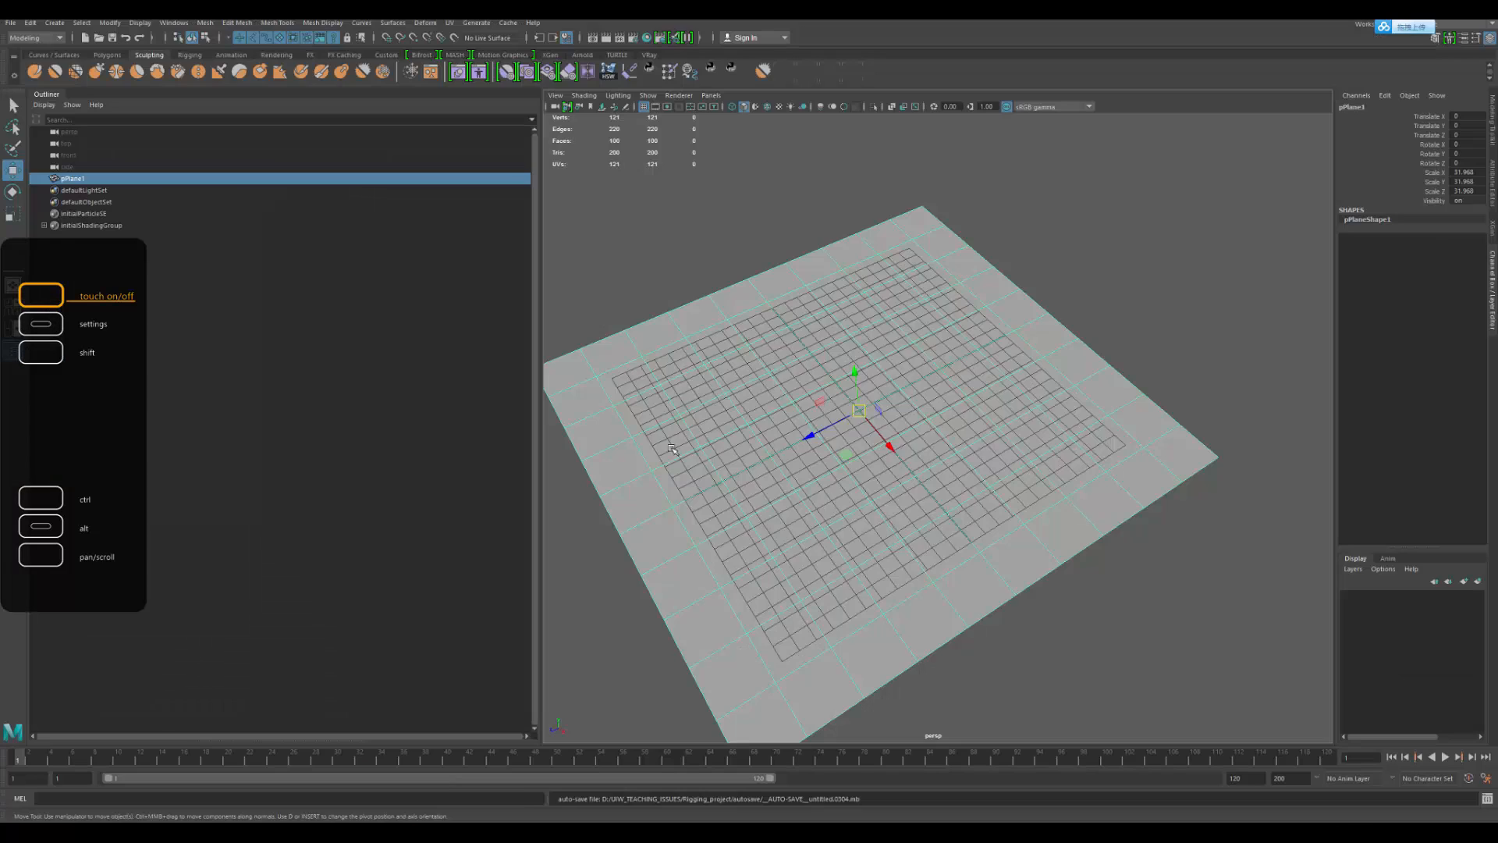
{"action": "key", "text": "Delete"}
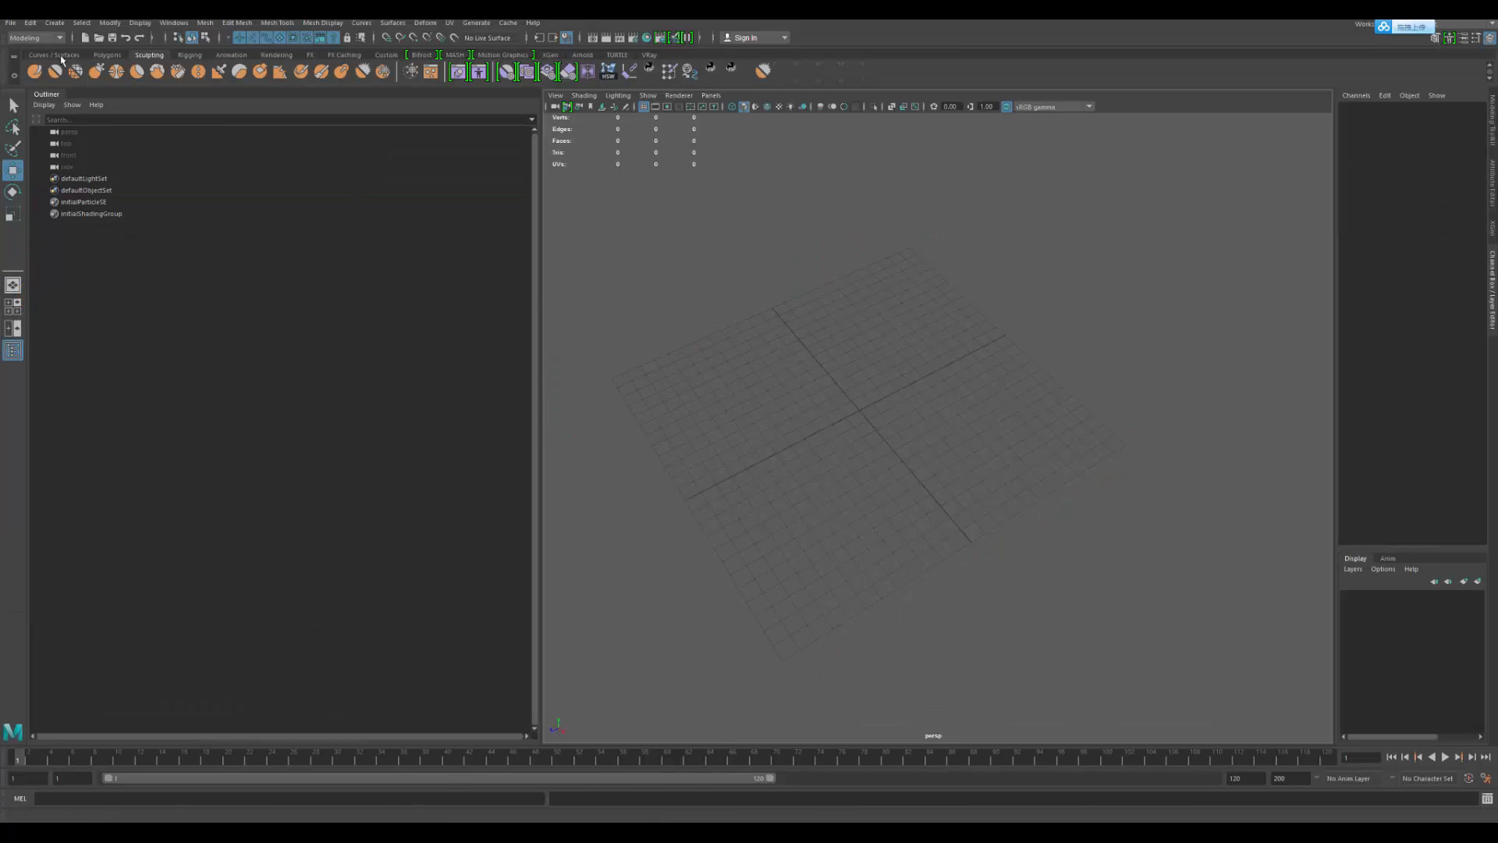
Step: Import terrain_high.OBJ and terrain_low.OBJ from the mountain folder into the scene
{"action": "left_click", "coordinate": [11, 23]}
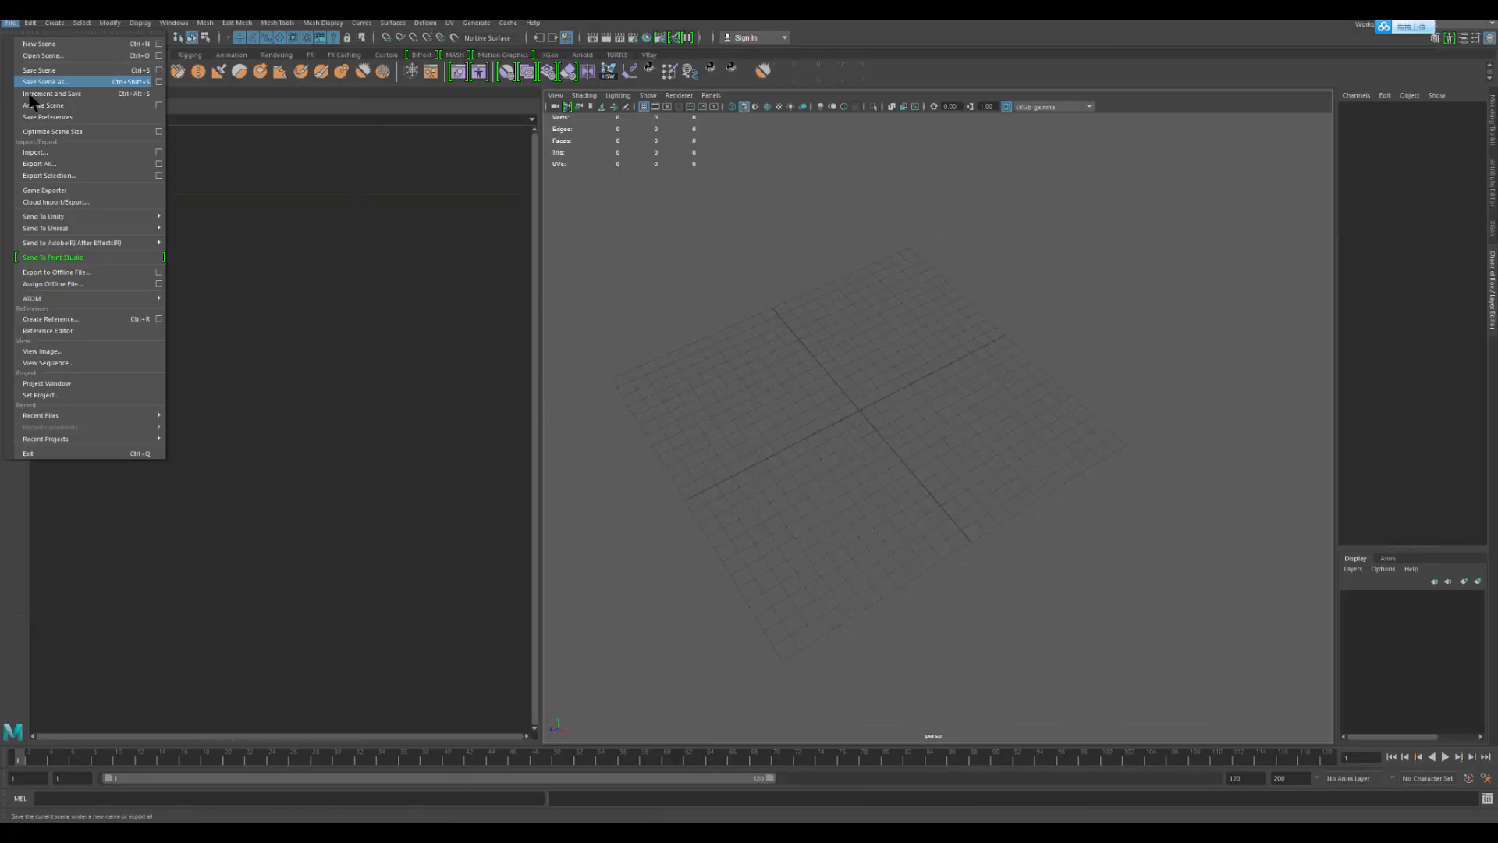
{"action": "left_click", "coordinate": [50, 160]}
{"action": "key", "text": "Escape"}
{"action": "left_click", "coordinate": [11, 23]}
{"action": "left_click", "coordinate": [47, 152]}
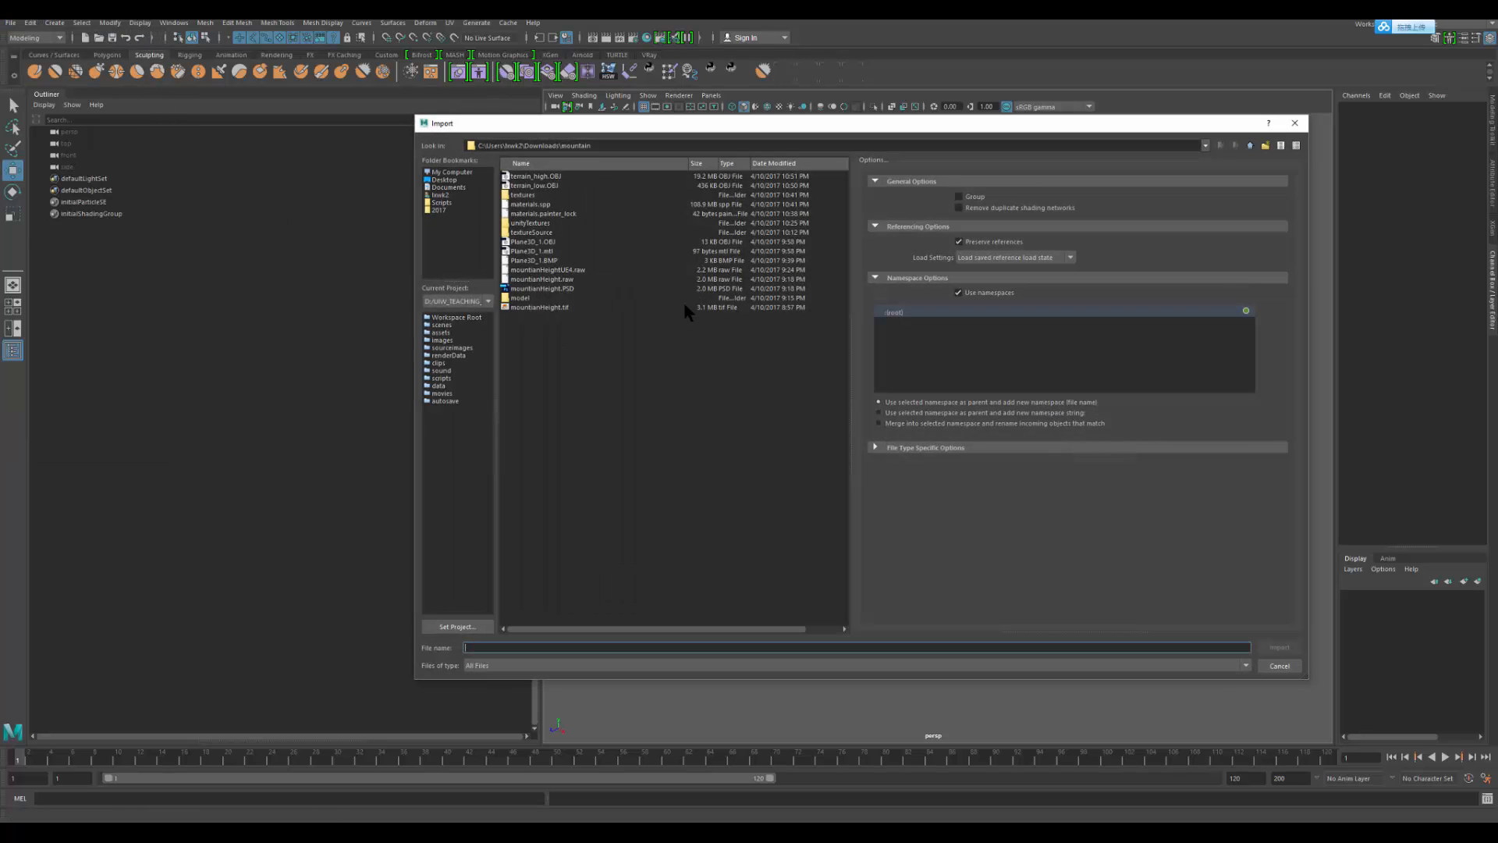
{"action": "double_click", "coordinate": [560, 177]}
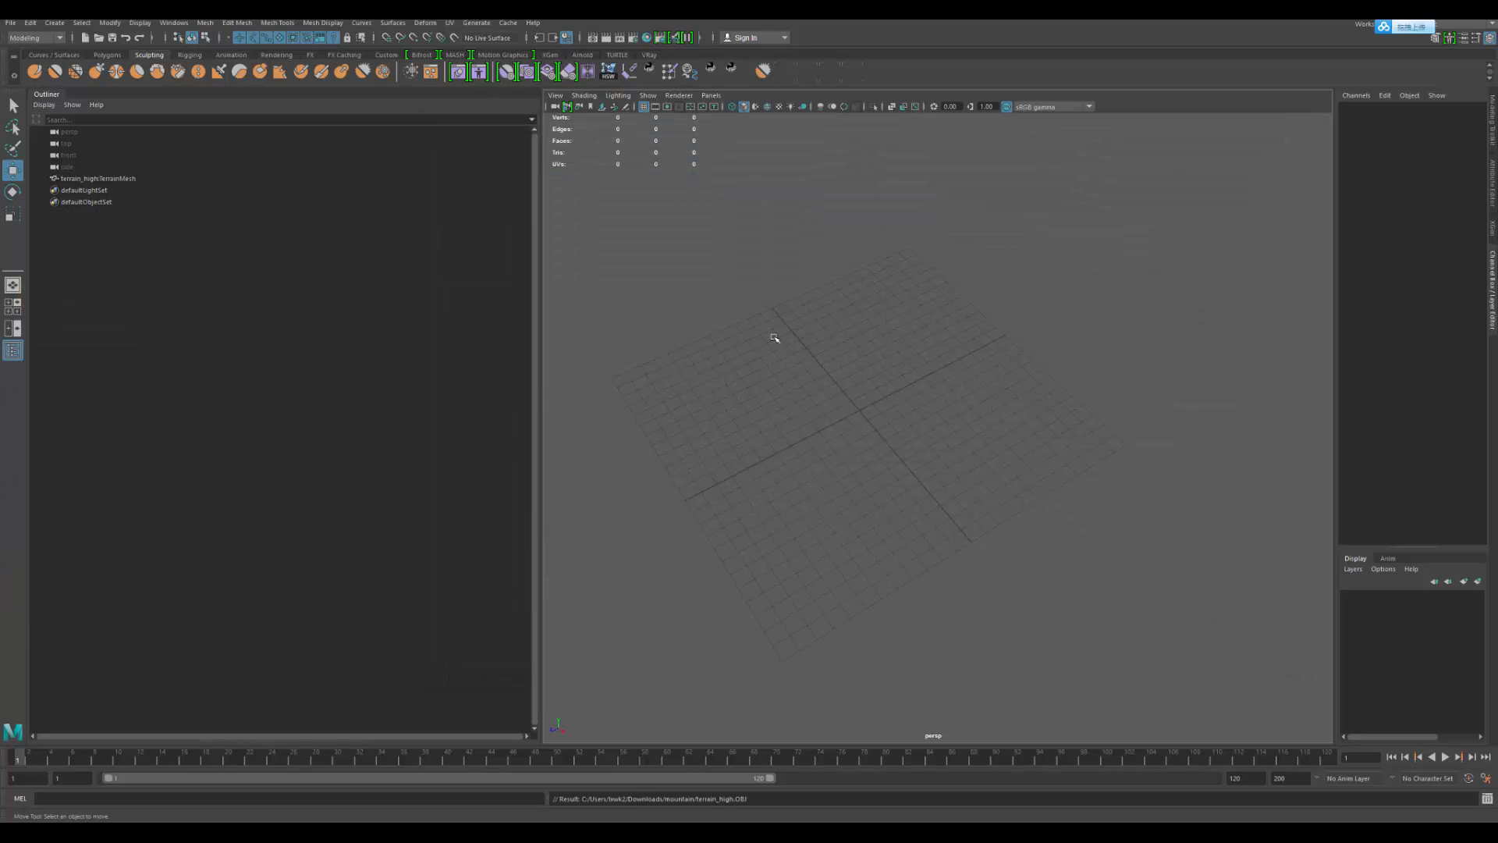
{"action": "left_click", "coordinate": [11, 23]}
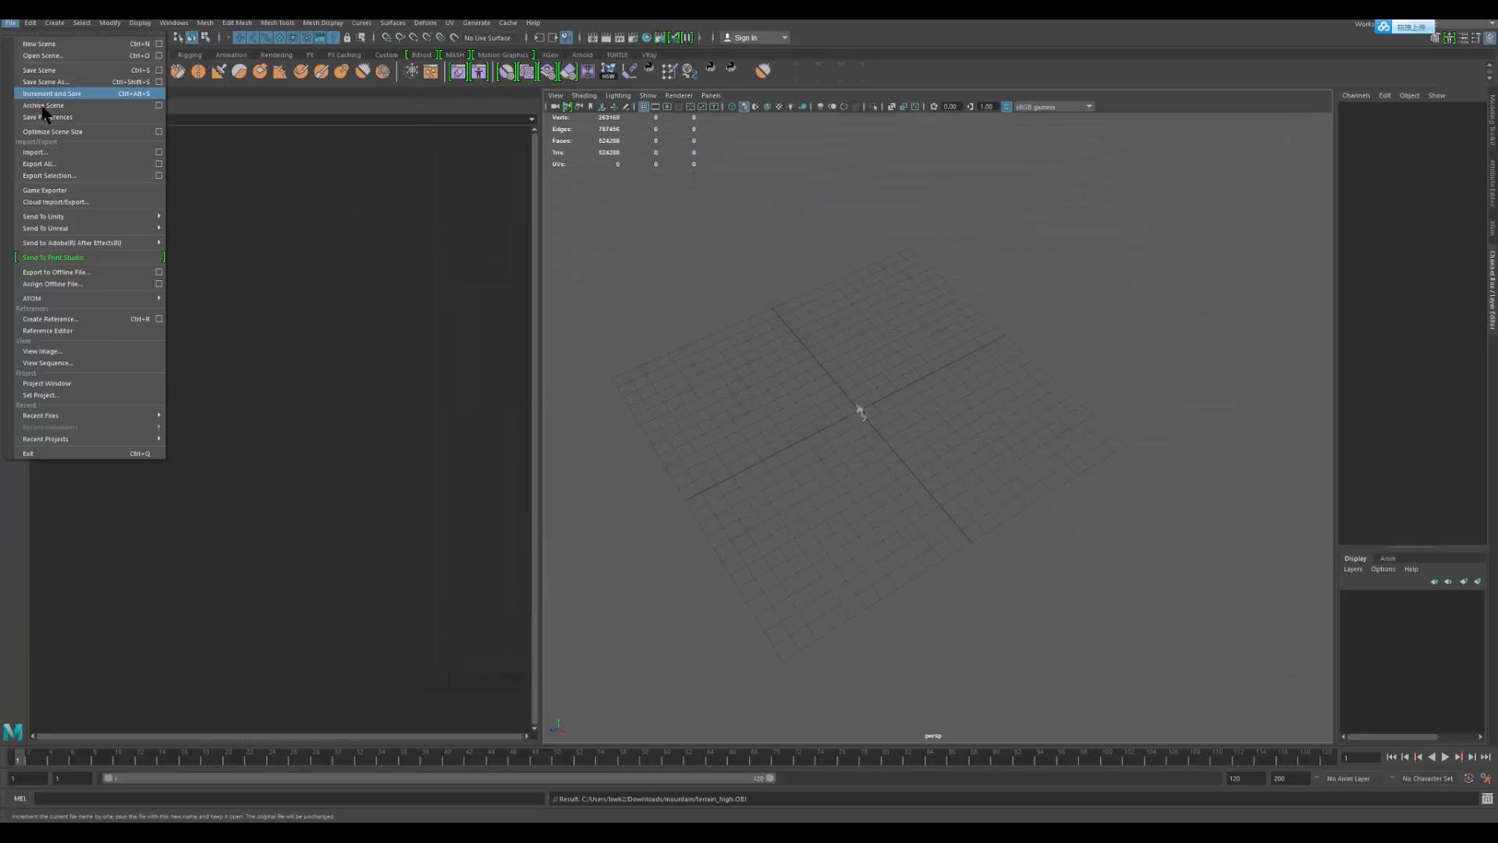
{"action": "left_click", "coordinate": [51, 149]}
{"action": "double_click", "coordinate": [540, 185]}
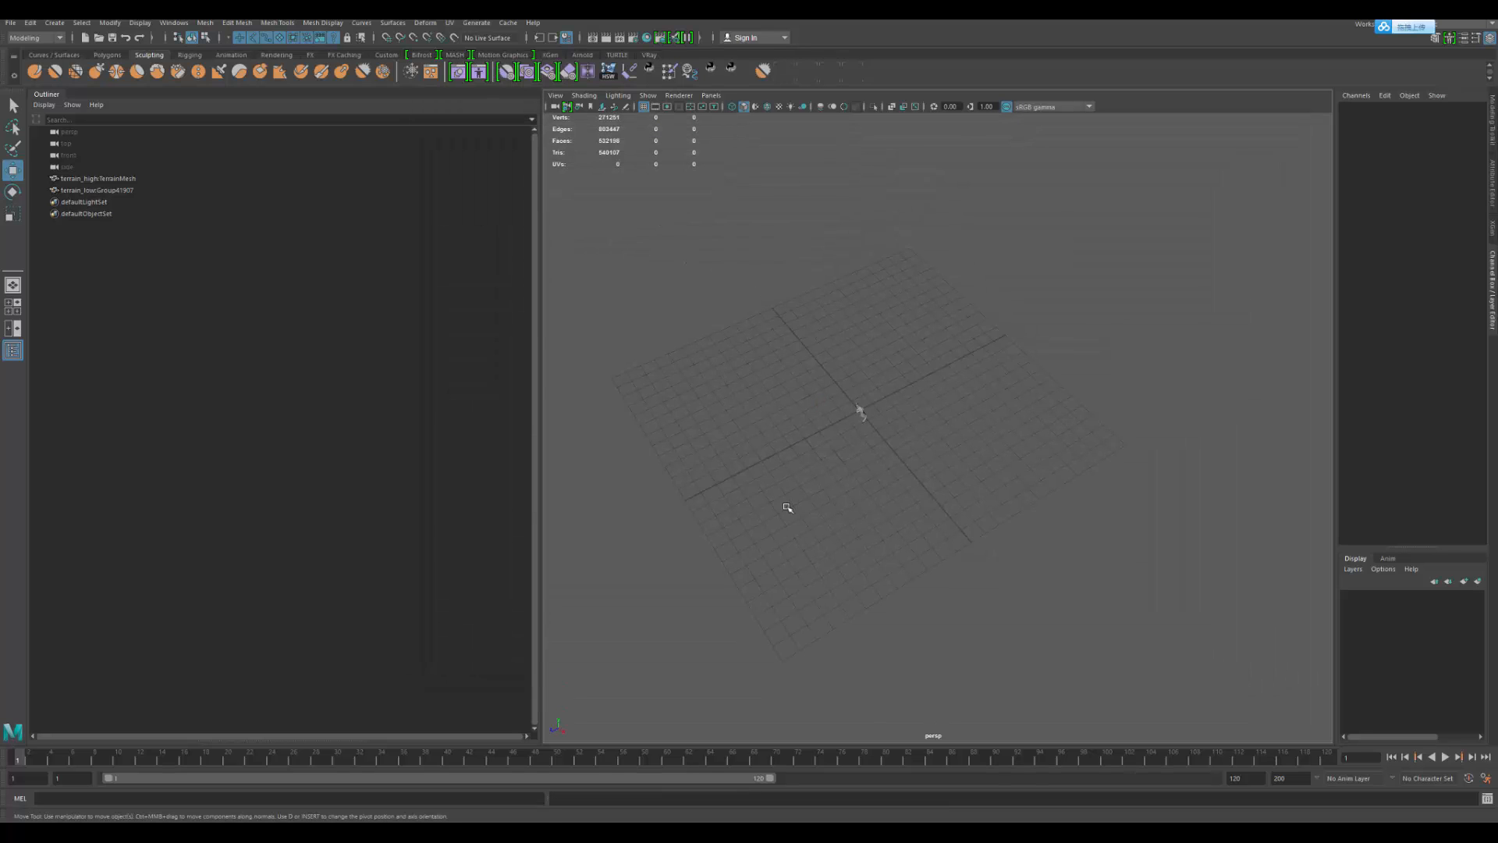
Step: Select both imported terrain meshes and rotate them -90 degrees about the X axis
{"action": "left_click_drag", "start_coordinate": [856, 525], "coordinate": [880, 646], "text": "alt"}
{"action": "key", "text": "e"}
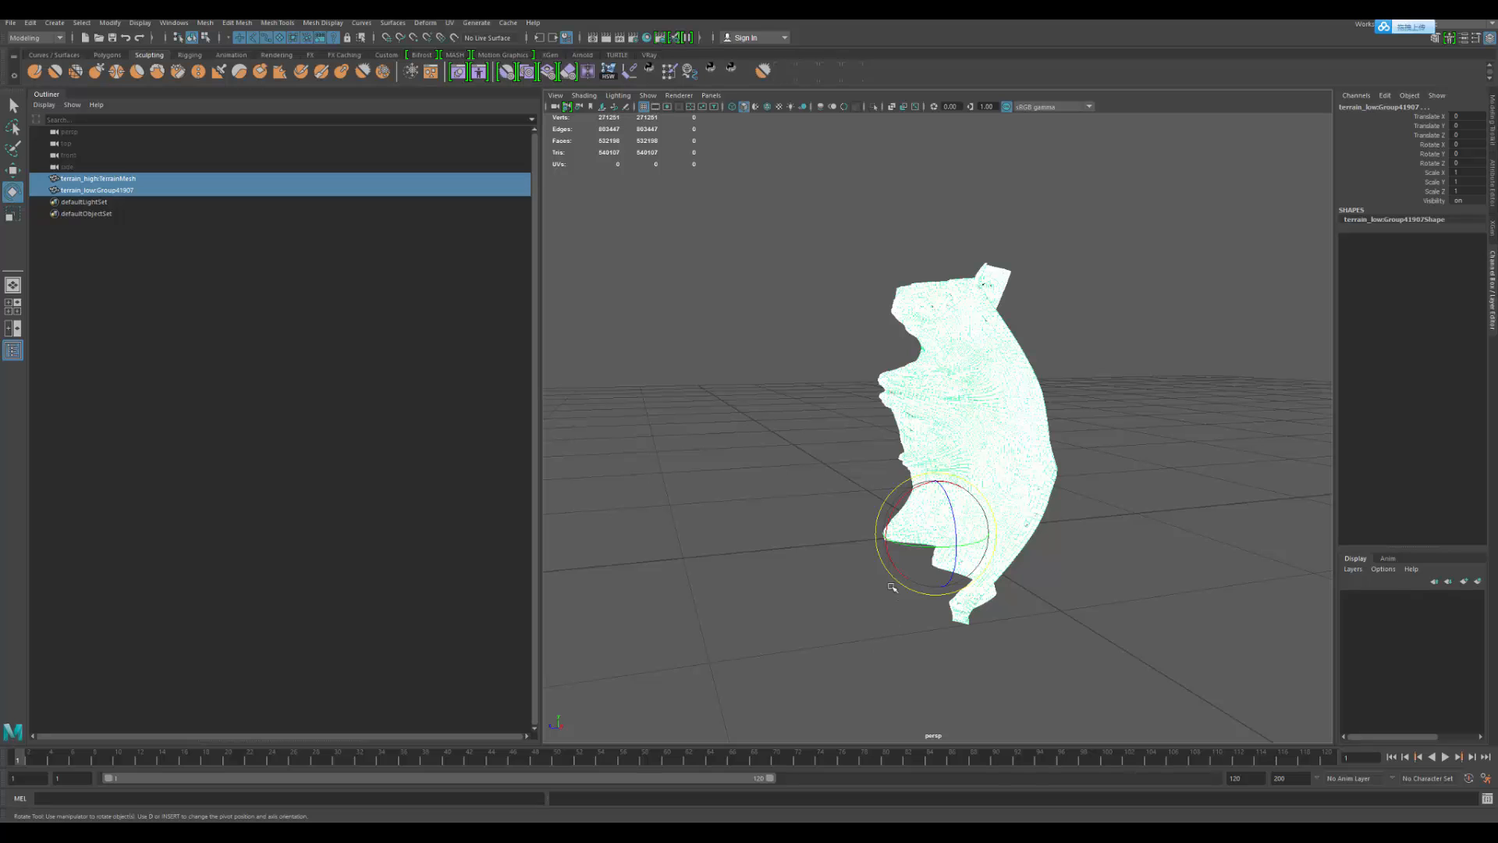
{"action": "left_click_drag", "start_coordinate": [891, 587], "coordinate": [971, 485]}
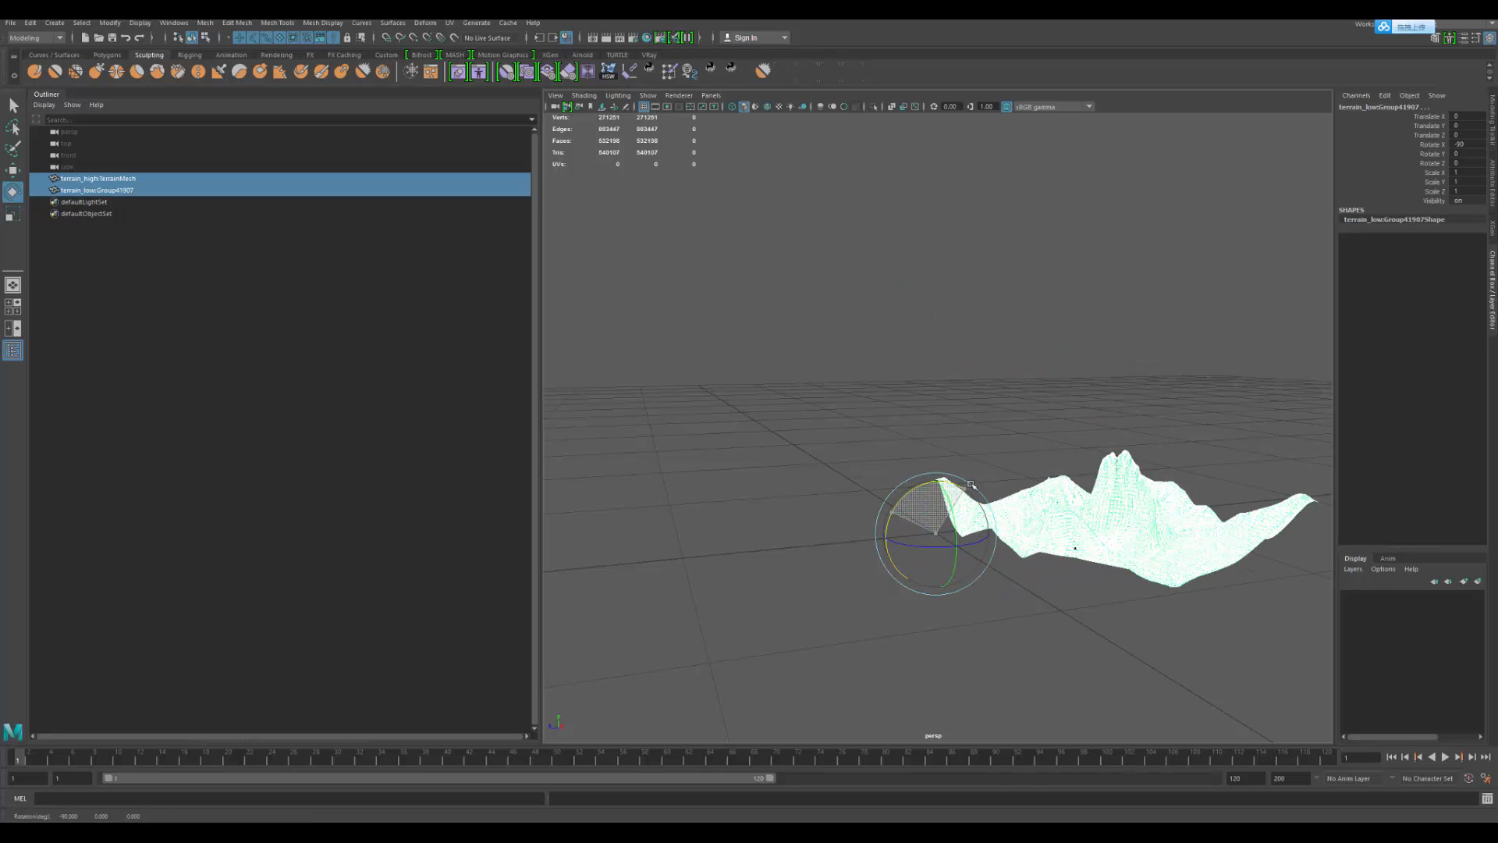
Step: Select the high-resolution terrain mesh and examine up close how it overlaps the low-resolution one
{"action": "left_click_drag", "start_coordinate": [1074, 500], "coordinate": [930, 539], "text": "alt"}
{"action": "key", "text": "q"}
{"action": "left_click", "coordinate": [987, 301]}
{"action": "scroll", "coordinate": [968, 262], "scroll_direction": "up", "scroll_amount": 5}
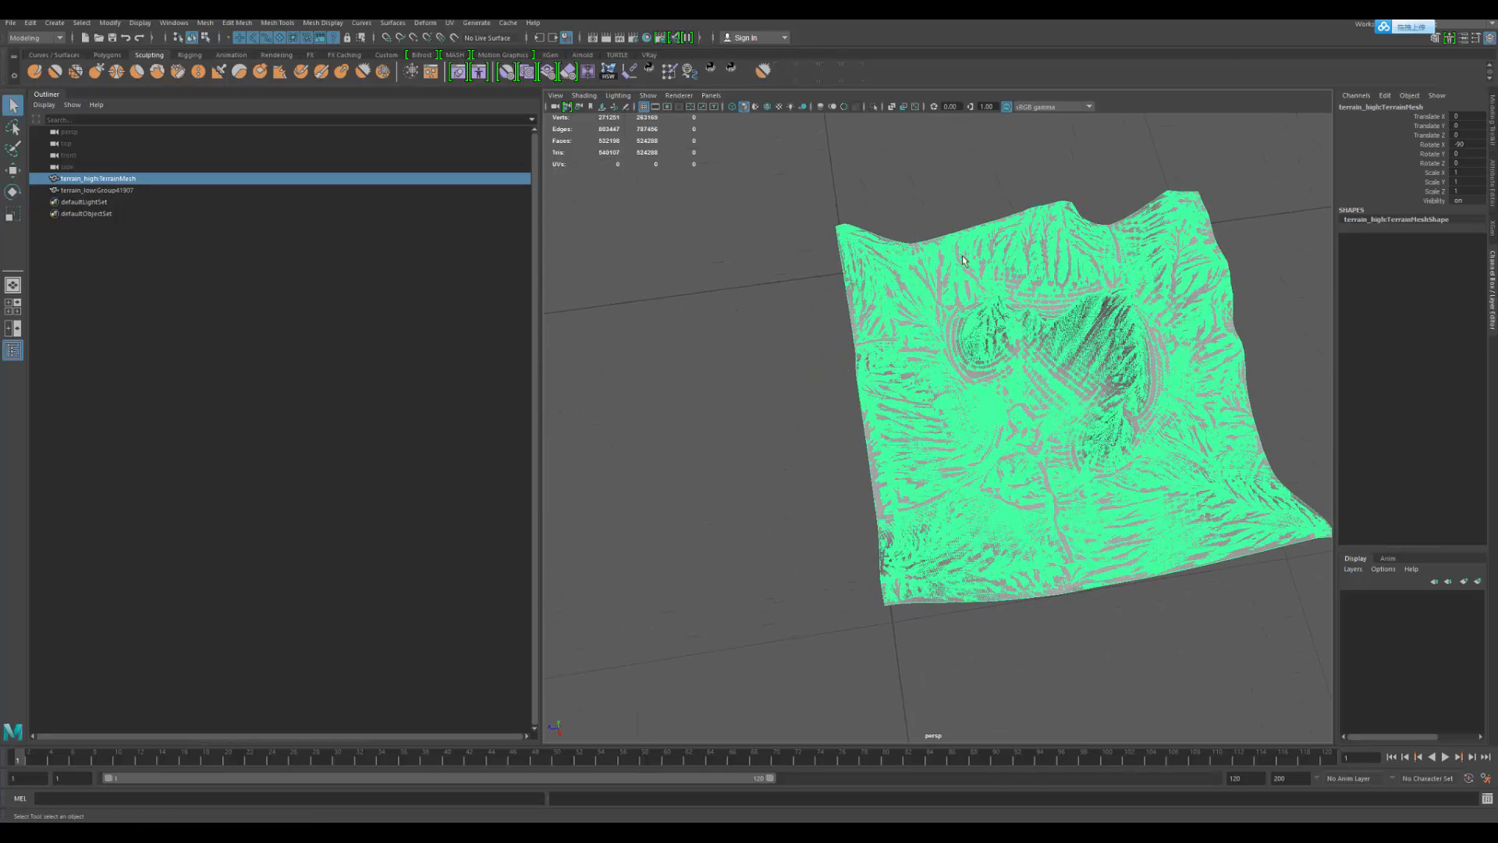
{"action": "scroll", "coordinate": [1112, 437], "scroll_direction": "up", "scroll_amount": 10}
{"action": "left_click", "coordinate": [1068, 488]}
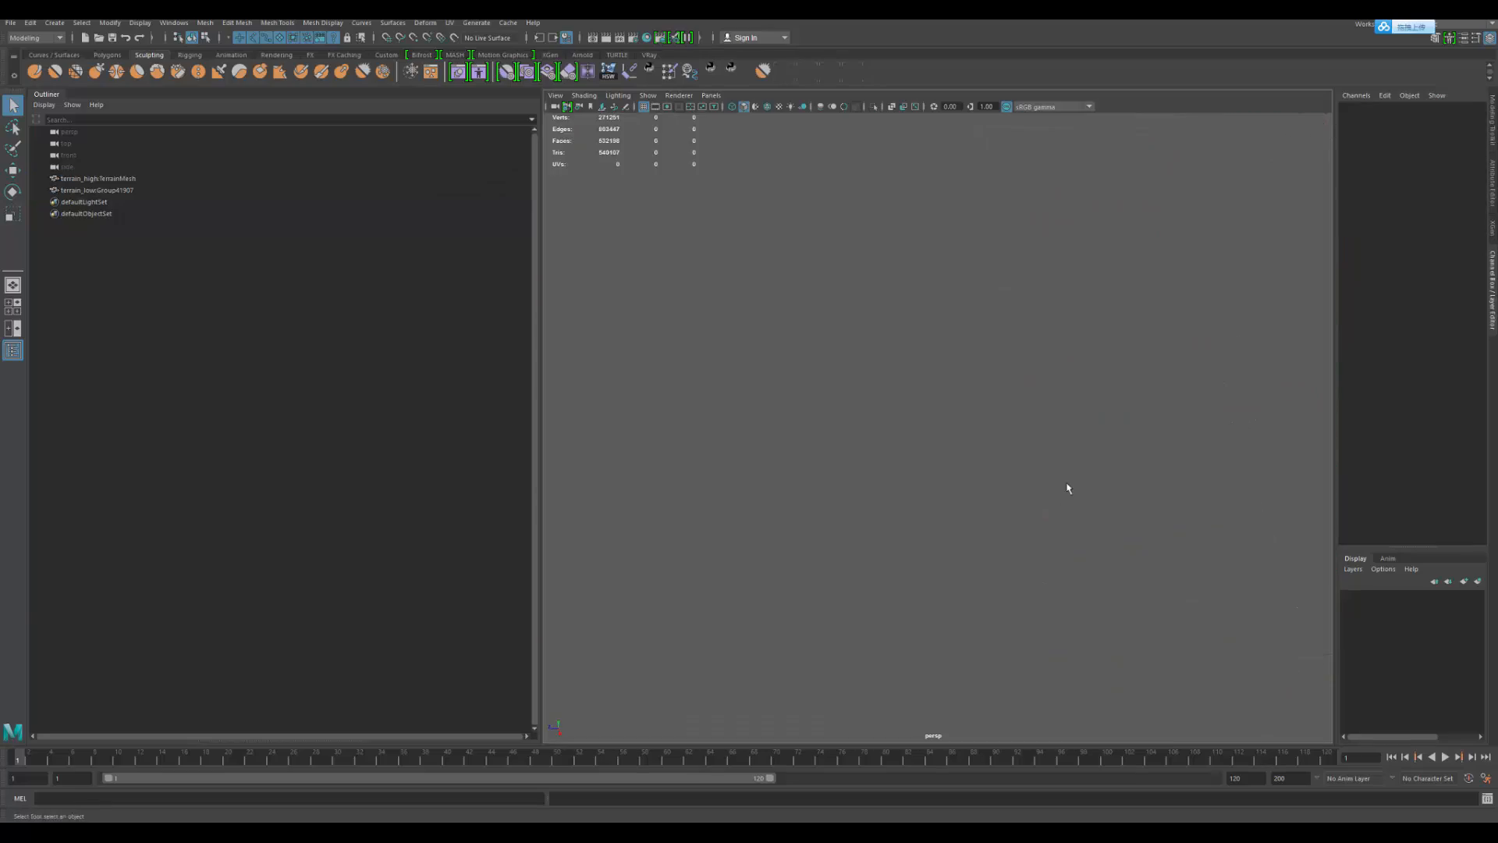
{"action": "scroll", "coordinate": [1068, 488], "scroll_direction": "down", "scroll_amount": 3}
{"action": "left_click", "coordinate": [966, 409]}
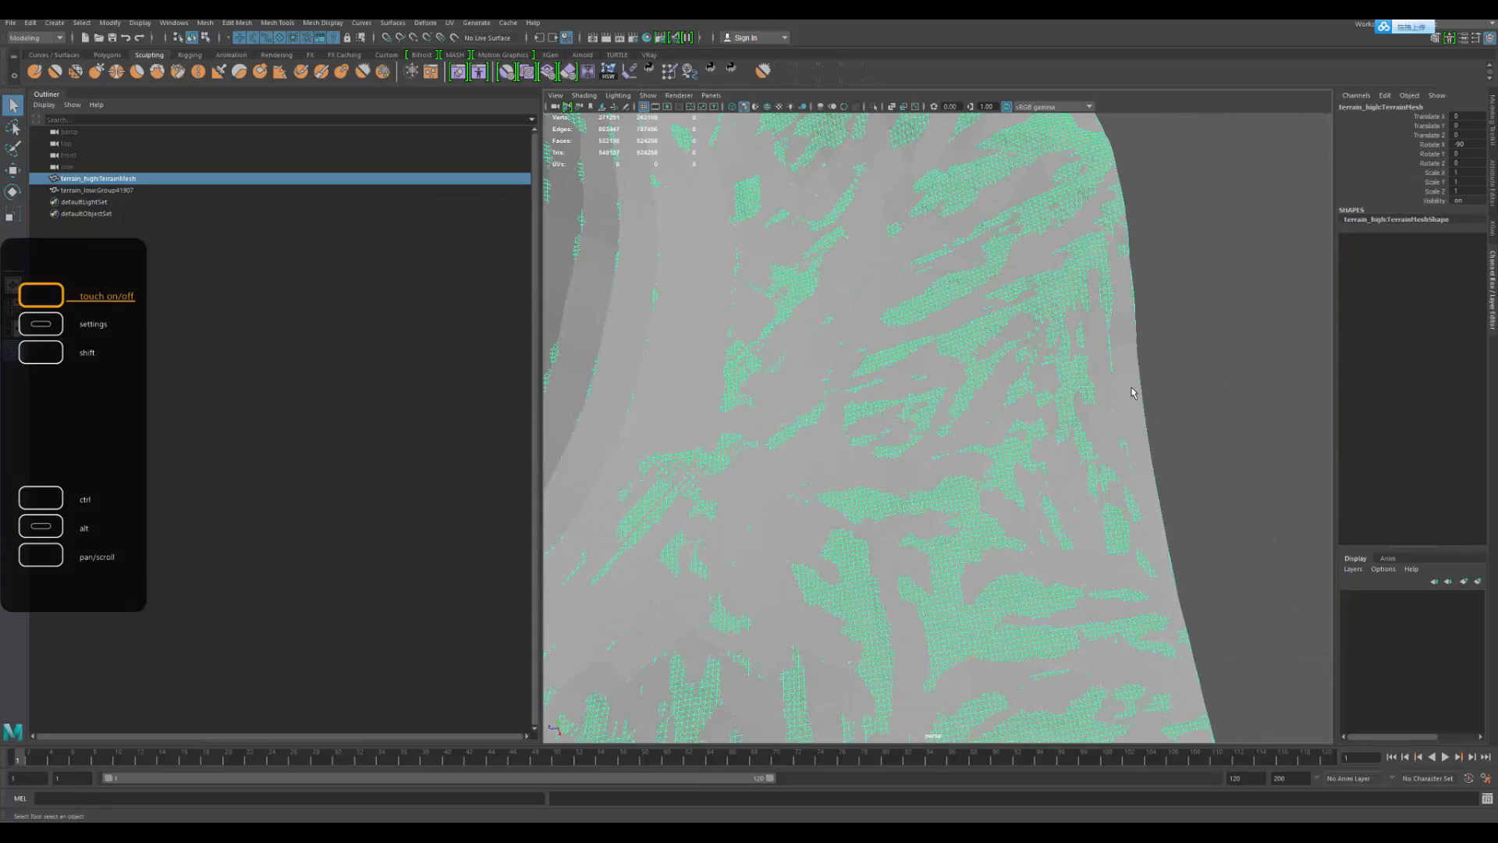
Step: Isolate the selected high-resolution terrain mesh to inspect it alone, and show both terrain meshes again
{"action": "left_click_drag", "start_coordinate": [1151, 429], "coordinate": [1182, 451], "text": "alt"}
{"action": "key", "text": "ctrl+1"}
{"action": "left_click", "coordinate": [1183, 335]}
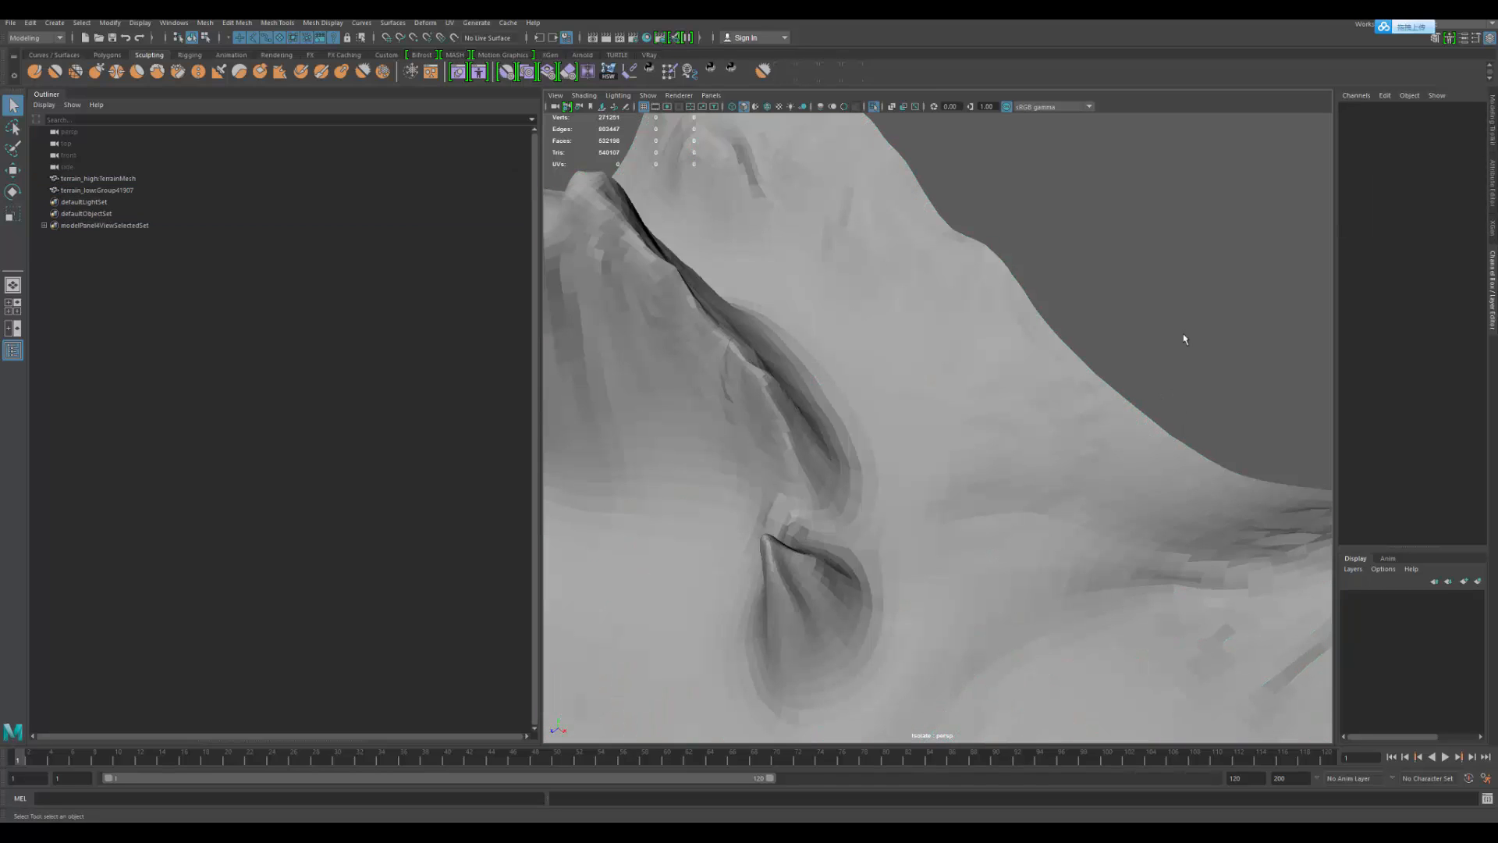
{"action": "left_click", "coordinate": [958, 282]}
{"action": "key", "text": "ctrl+1"}
Step: Select both terrain meshes and soften their edges, ending with nothing selected
{"action": "left_click_drag", "start_coordinate": [1099, 314], "coordinate": [1147, 391]}
{"action": "right_click_drag", "start_coordinate": [992, 297], "coordinate": [1071, 341], "text": "shift"}
{"action": "right_click_drag", "start_coordinate": [1133, 278], "coordinate": [1133, 278], "text": "shift"}
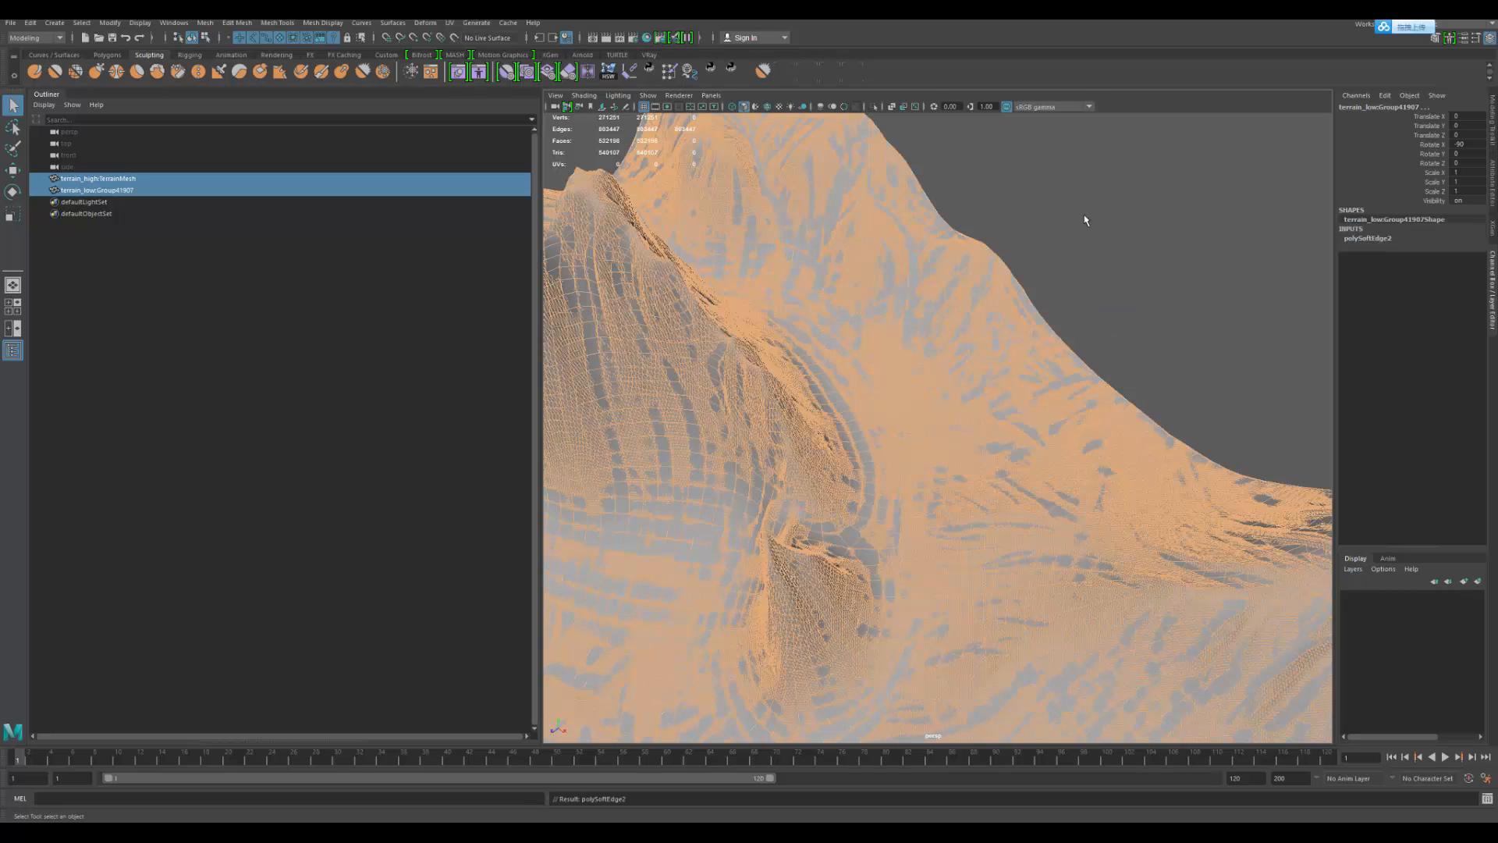
{"action": "left_click", "coordinate": [1177, 256]}
{"action": "left_click_drag", "start_coordinate": [1215, 204], "coordinate": [929, 422]}
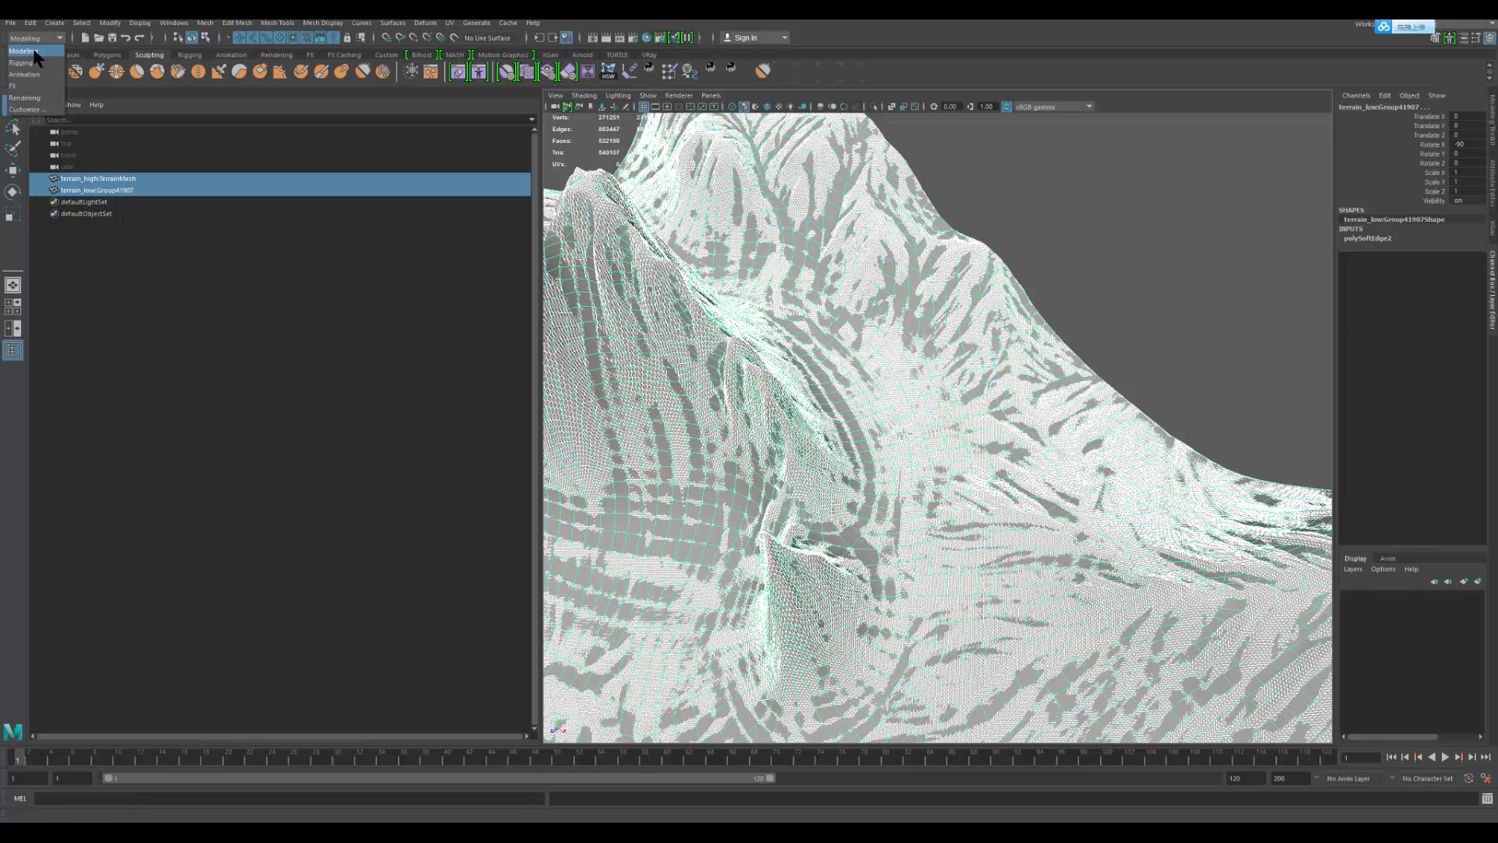
{"action": "left_click", "coordinate": [325, 23]}
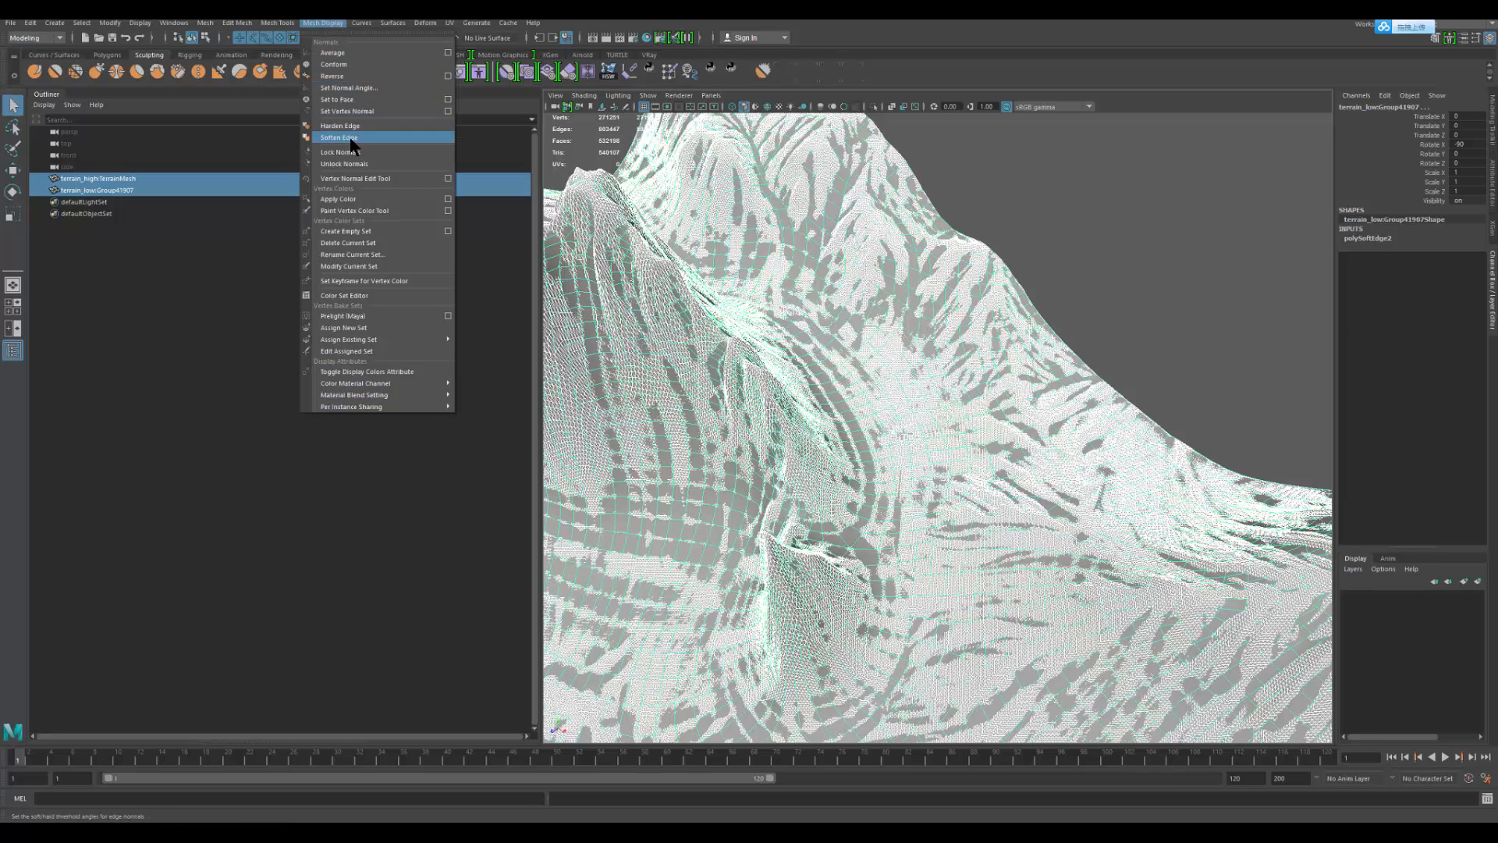
{"action": "scroll", "coordinate": [559, 203], "scroll_direction": "down", "scroll_amount": 10}
{"action": "left_click_drag", "start_coordinate": [559, 202], "coordinate": [804, 328], "text": "alt"}
{"action": "left_click", "coordinate": [804, 326]}
{"action": "scroll", "coordinate": [874, 414], "scroll_direction": "up", "scroll_amount": 4}
{"action": "left_click_drag", "start_coordinate": [874, 413], "coordinate": [850, 373], "text": "alt"}
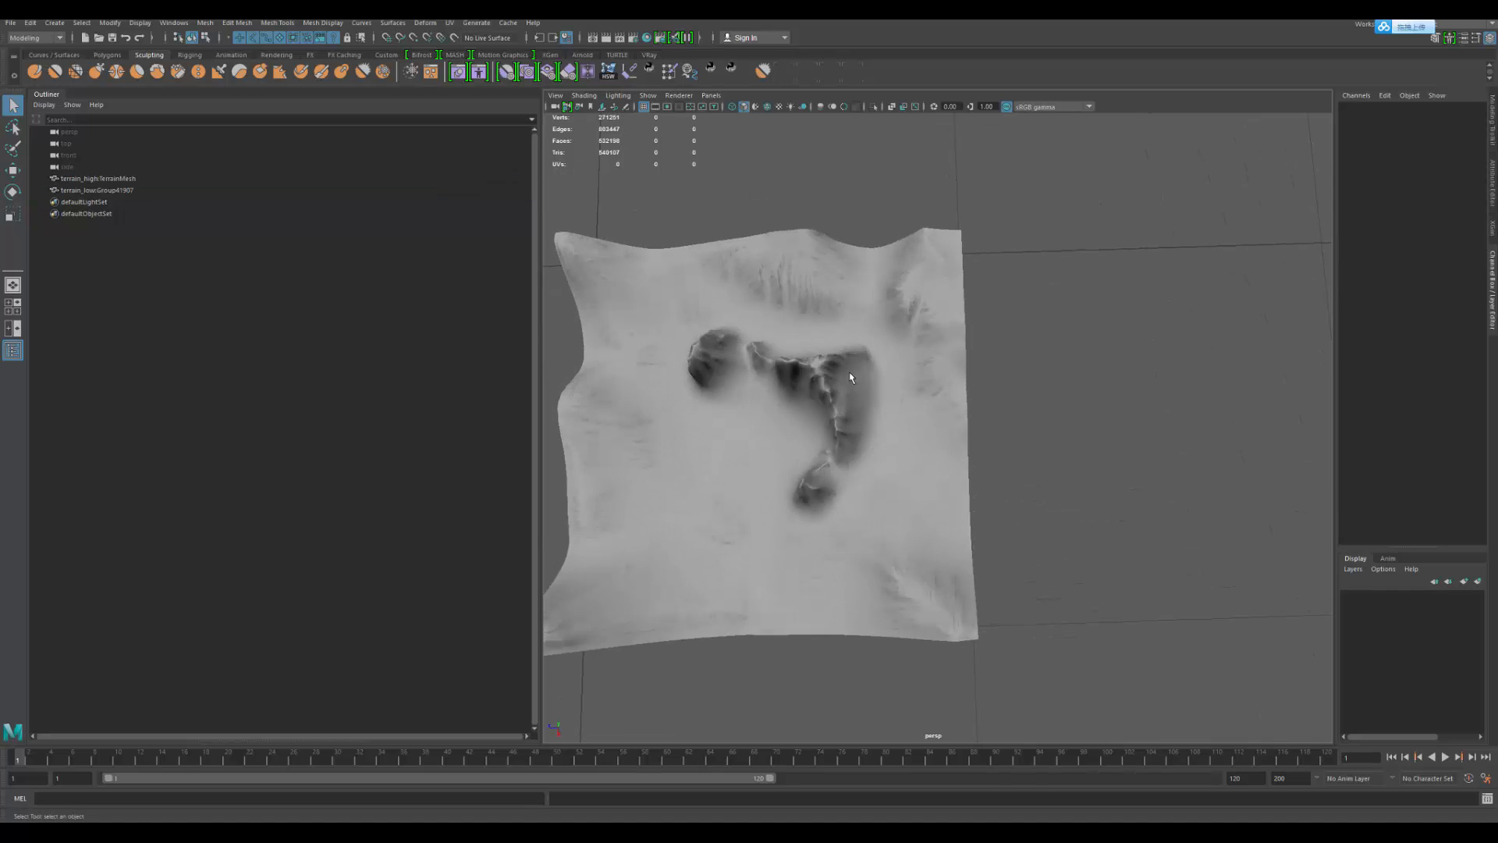
Step: Apply a planar UV mapping to the low-resolution terrain mesh, fitted to the bounding box and projected from the Y axis
{"action": "left_click", "coordinate": [114, 191]}
{"action": "left_click_drag", "start_coordinate": [725, 484], "coordinate": [671, 413], "text": "alt"}
{"action": "scroll", "coordinate": [670, 413], "scroll_direction": "up", "scroll_amount": 3}
{"action": "middle_click_drag", "start_coordinate": [671, 414], "coordinate": [963, 455], "text": "alt"}
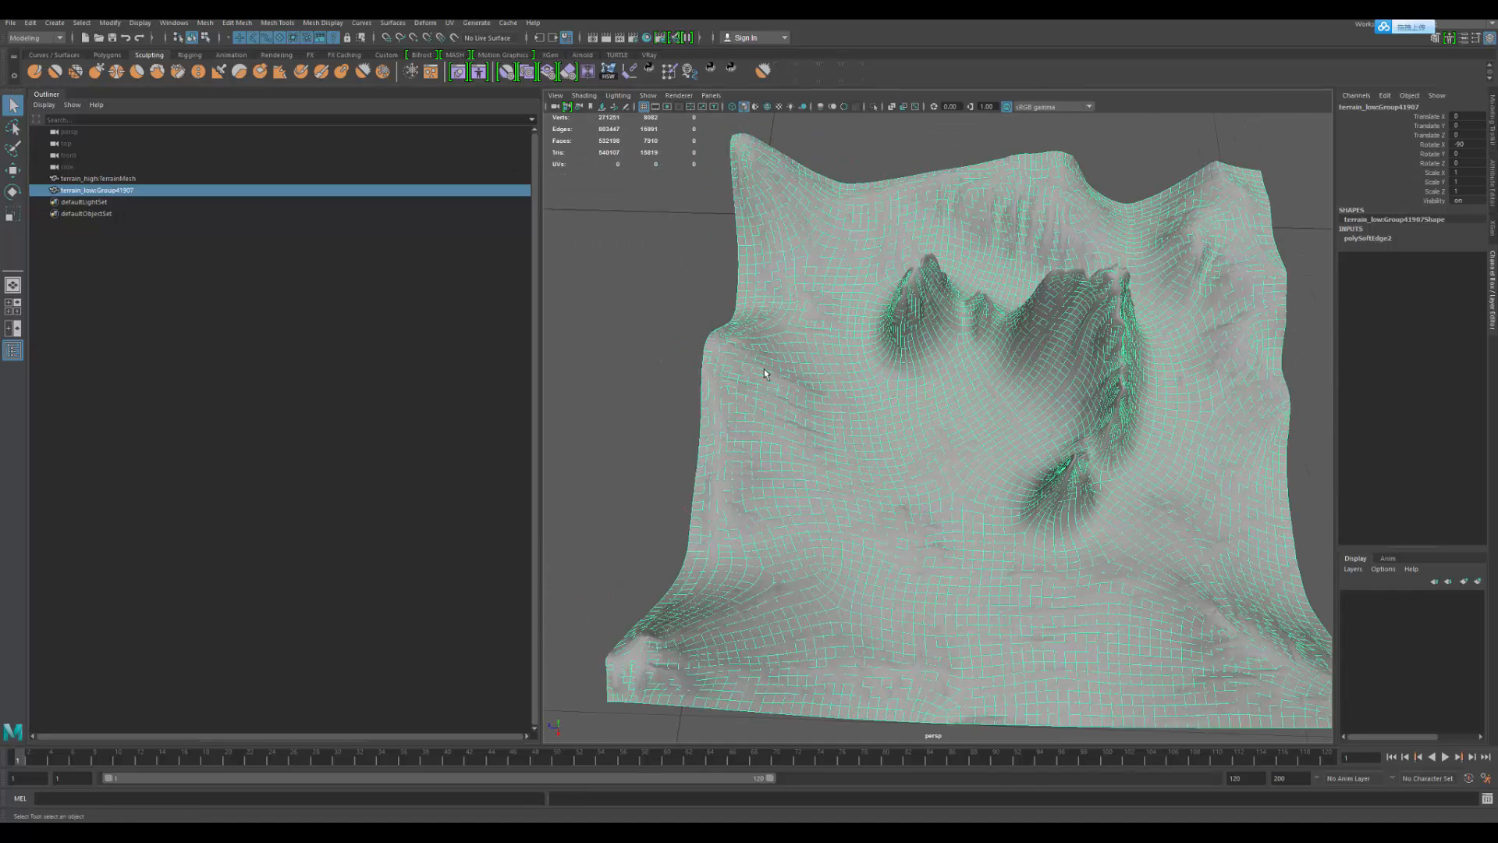
{"action": "left_click", "coordinate": [449, 23]}
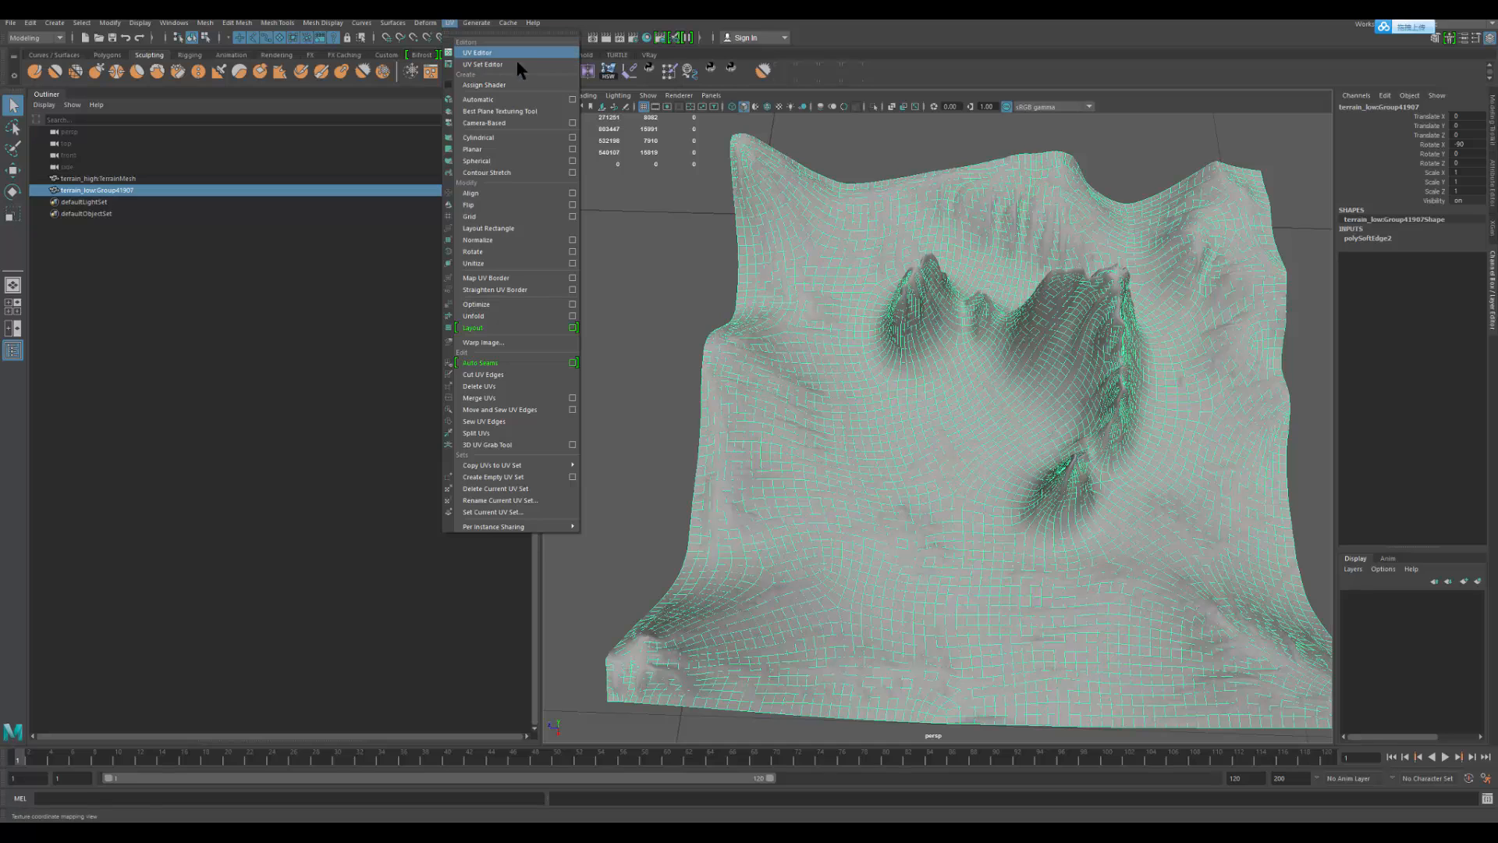
{"action": "left_click", "coordinate": [573, 149]}
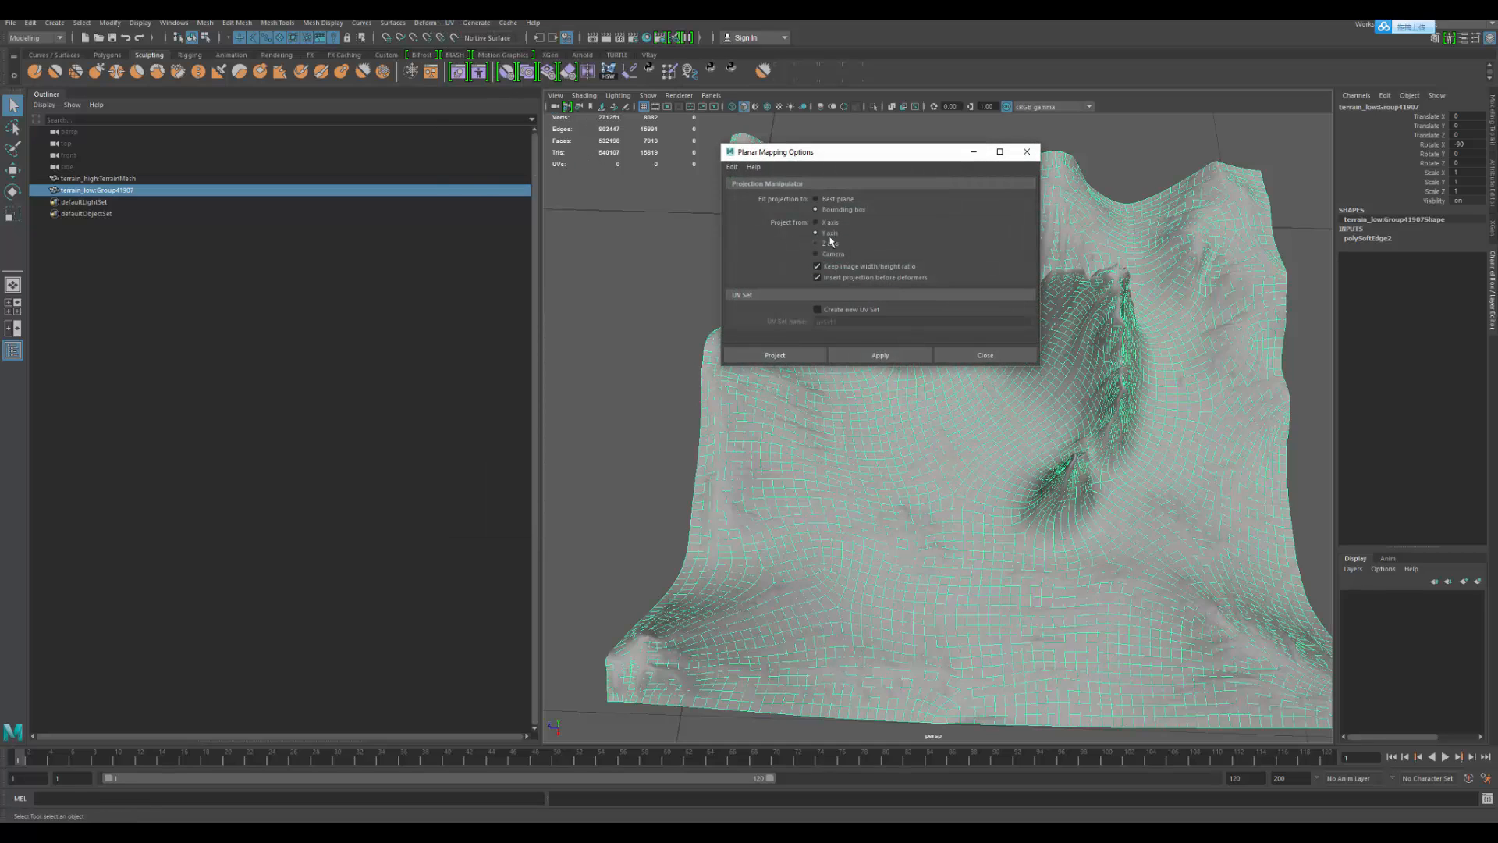
{"action": "left_click", "coordinate": [880, 355]}
{"action": "left_click", "coordinate": [986, 355]}
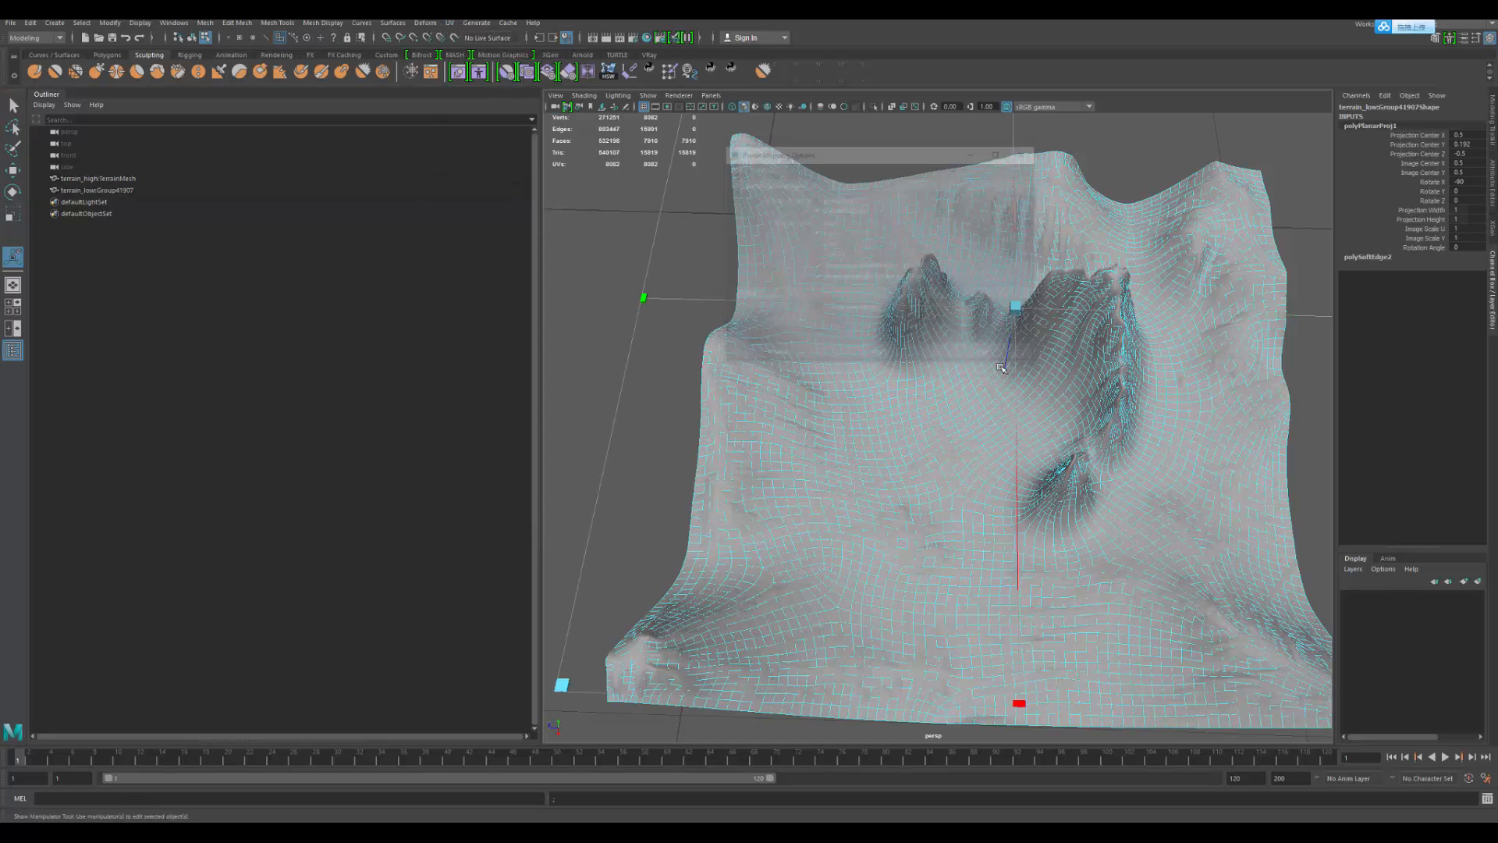
Step: Return to object selection, select both terrain meshes and delete their construction history
{"action": "right_click_drag", "start_coordinate": [1147, 460], "coordinate": [849, 438], "text": "alt"}
{"action": "left_click_drag", "start_coordinate": [849, 438], "coordinate": [878, 468], "text": "alt"}
{"action": "key", "text": "q"}
{"action": "key", "text": "F8"}
{"action": "left_click_drag", "start_coordinate": [1170, 301], "coordinate": [830, 521]}
{"action": "left_click", "coordinate": [1144, 388]}
{"action": "left_click_drag", "start_coordinate": [1144, 388], "coordinate": [1017, 457]}
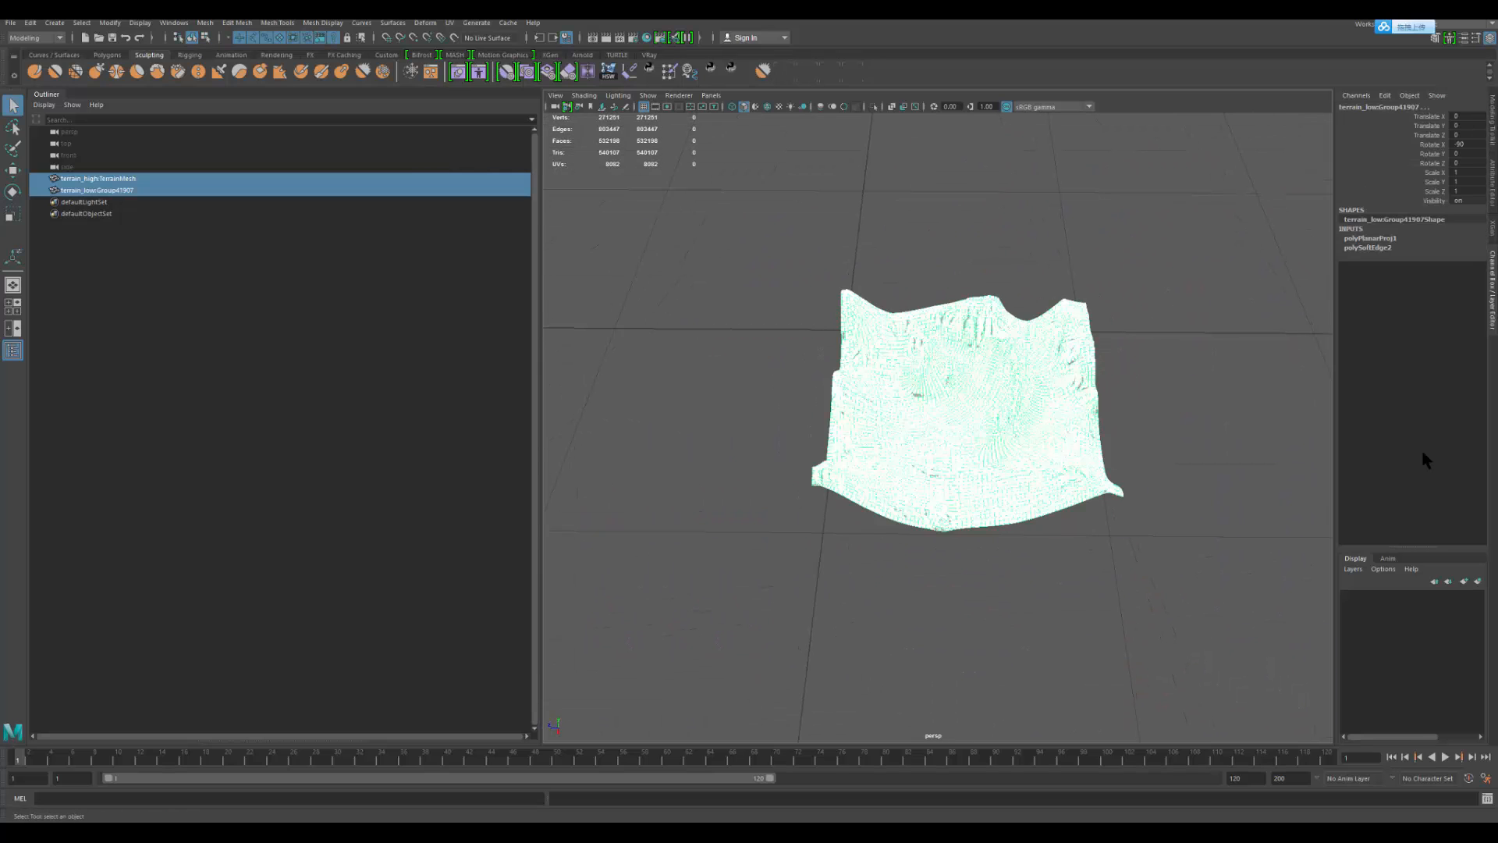
{"action": "left_click_drag", "start_coordinate": [1146, 19], "coordinate": [991, 20]}
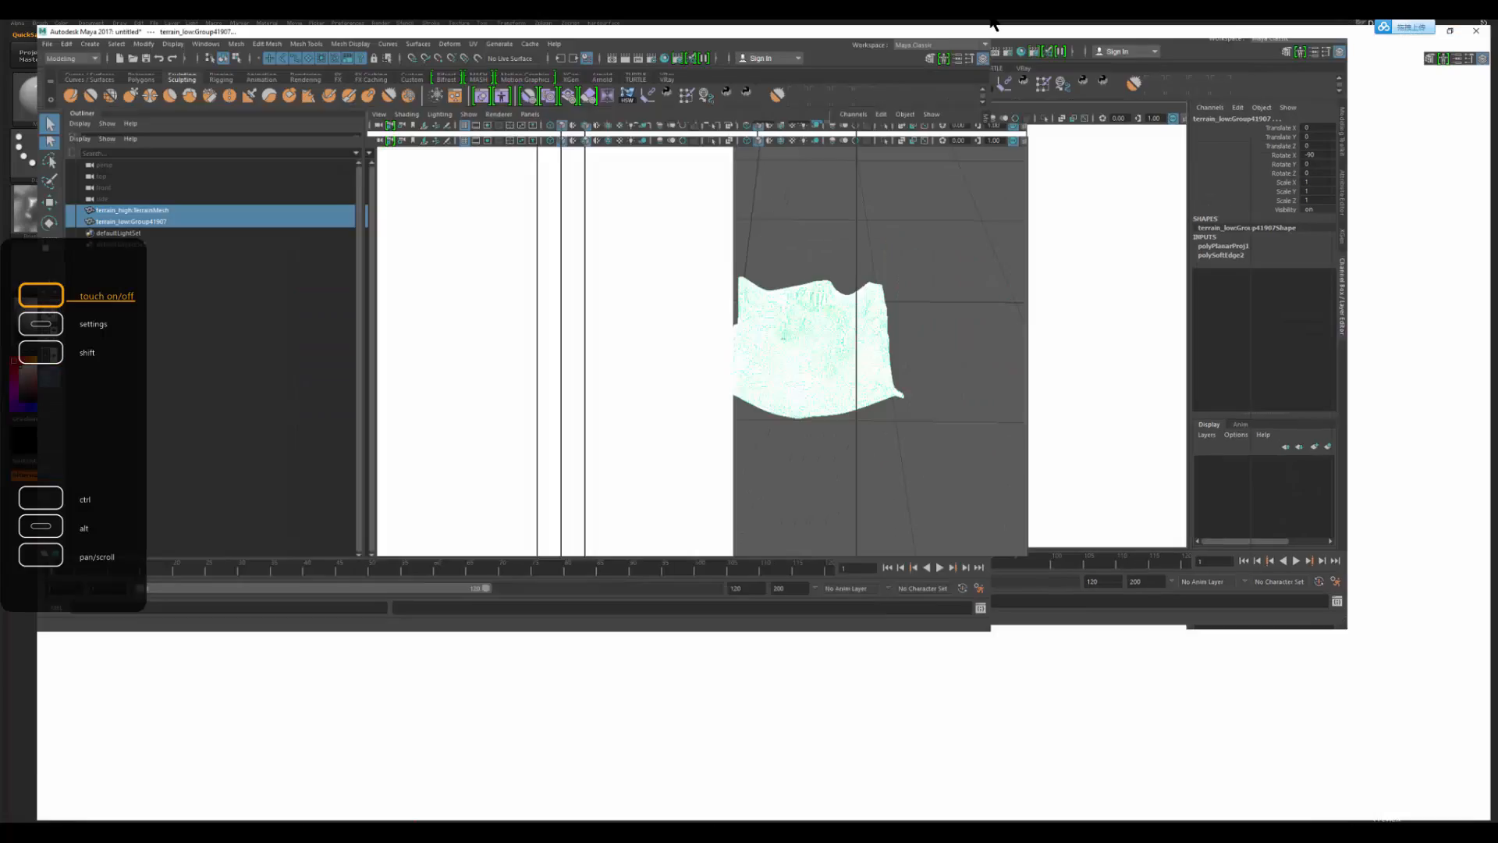
{"action": "left_click", "coordinate": [1113, 245]}
{"action": "left_click_drag", "start_coordinate": [1113, 245], "coordinate": [824, 390]}
{"action": "left_click", "coordinate": [790, 374]}
{"action": "left_click", "coordinate": [160, 180]}
{"action": "left_click", "coordinate": [137, 189], "text": "shift"}
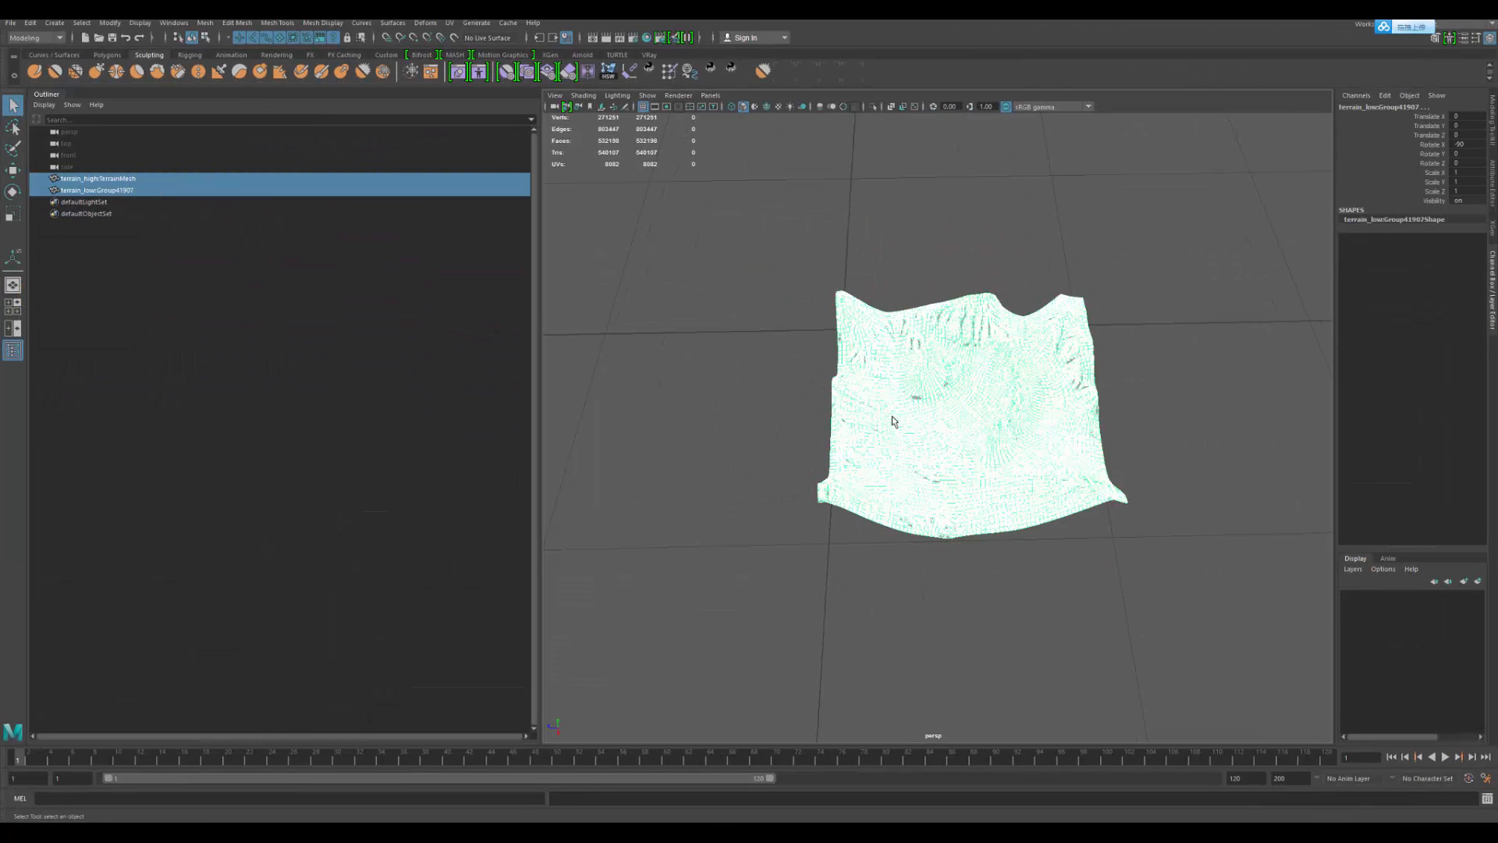
{"action": "scroll", "coordinate": [780, 371], "scroll_direction": "up", "scroll_amount": 1}
{"action": "left_click", "coordinate": [724, 352]}
Step: Export the high-resolution terrain mesh over the existing terrain_high.OBJ in the mountain folder
{"action": "left_click", "coordinate": [156, 178]}
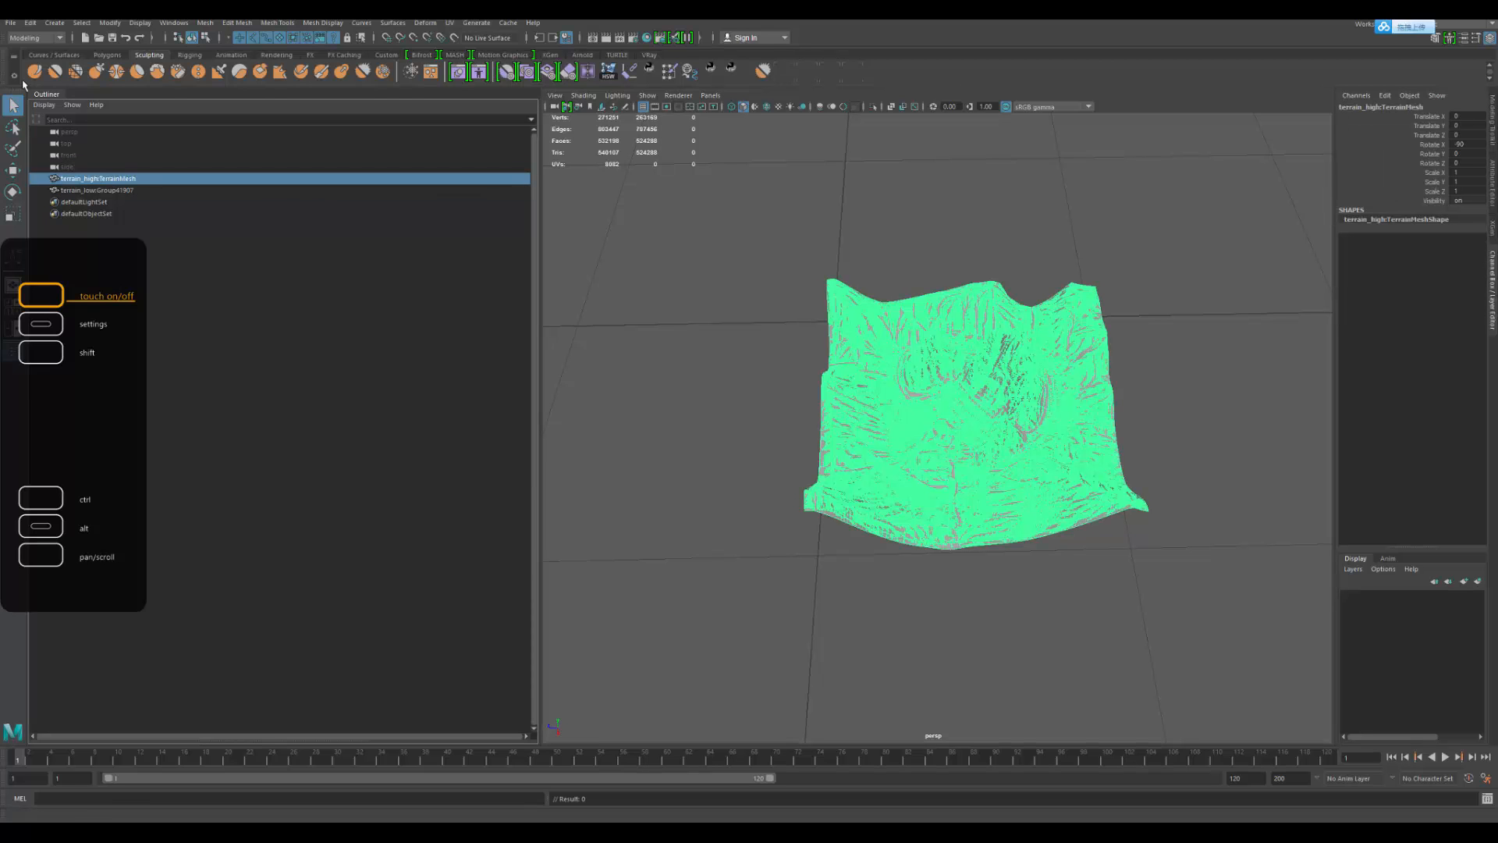
{"action": "left_click", "coordinate": [9, 24]}
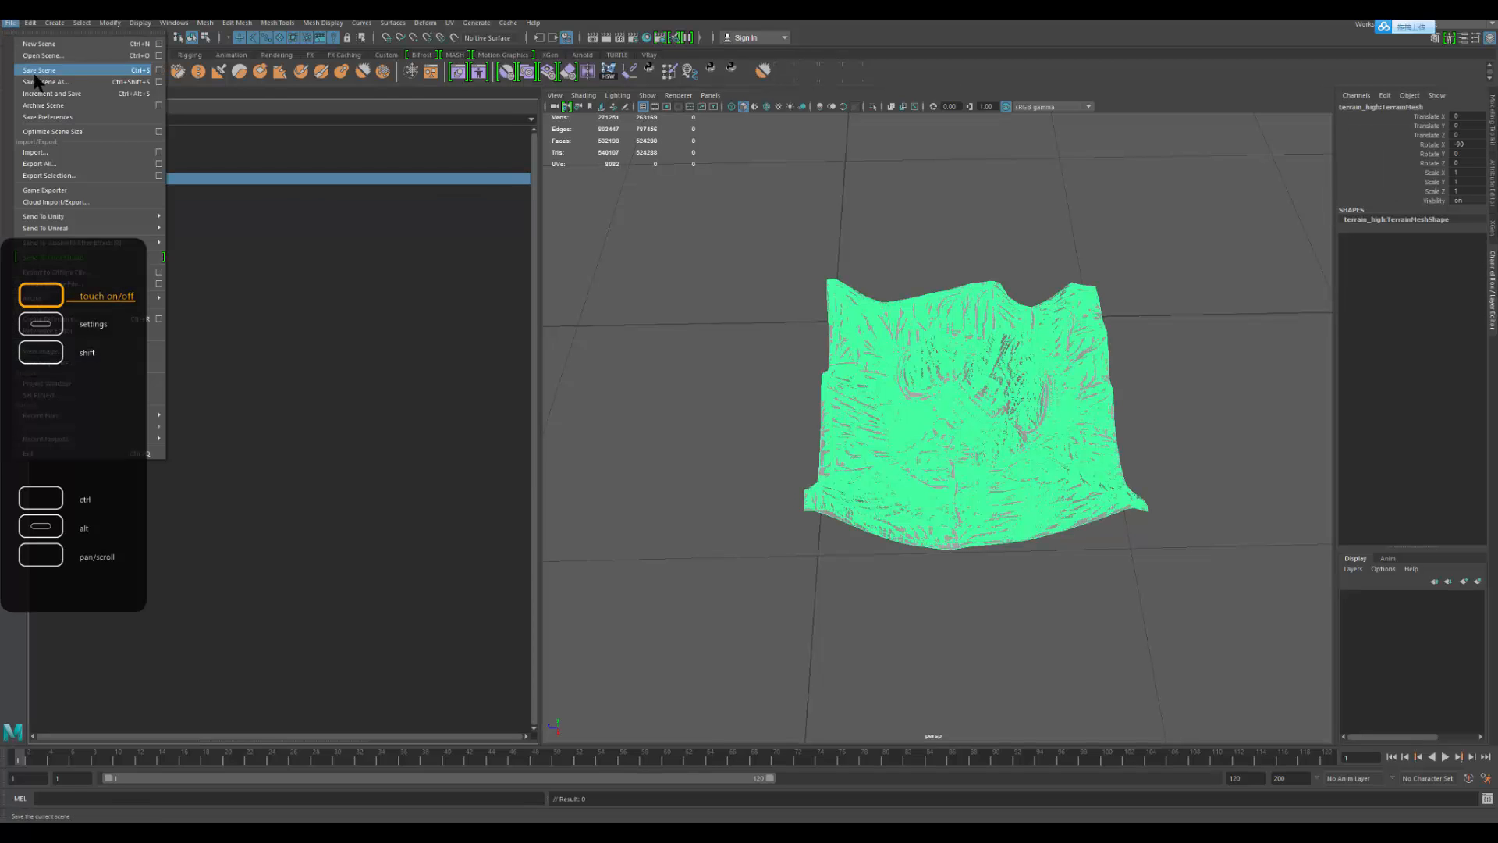
{"action": "left_click", "coordinate": [85, 178]}
{"action": "left_click", "coordinate": [556, 177]}
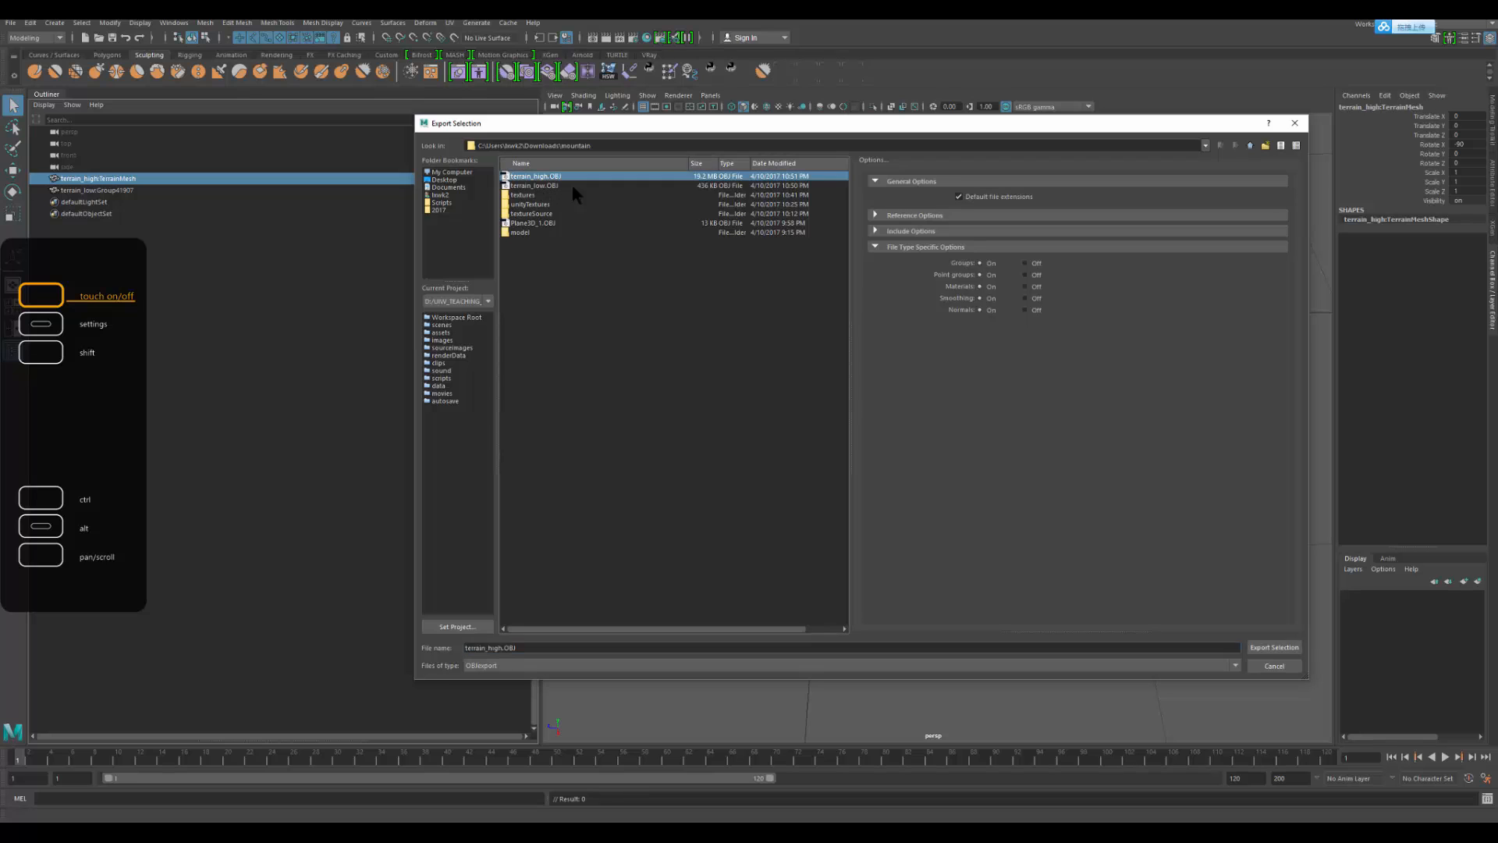
{"action": "left_click", "coordinate": [1275, 647]}
{"action": "left_click", "coordinate": [830, 418]}
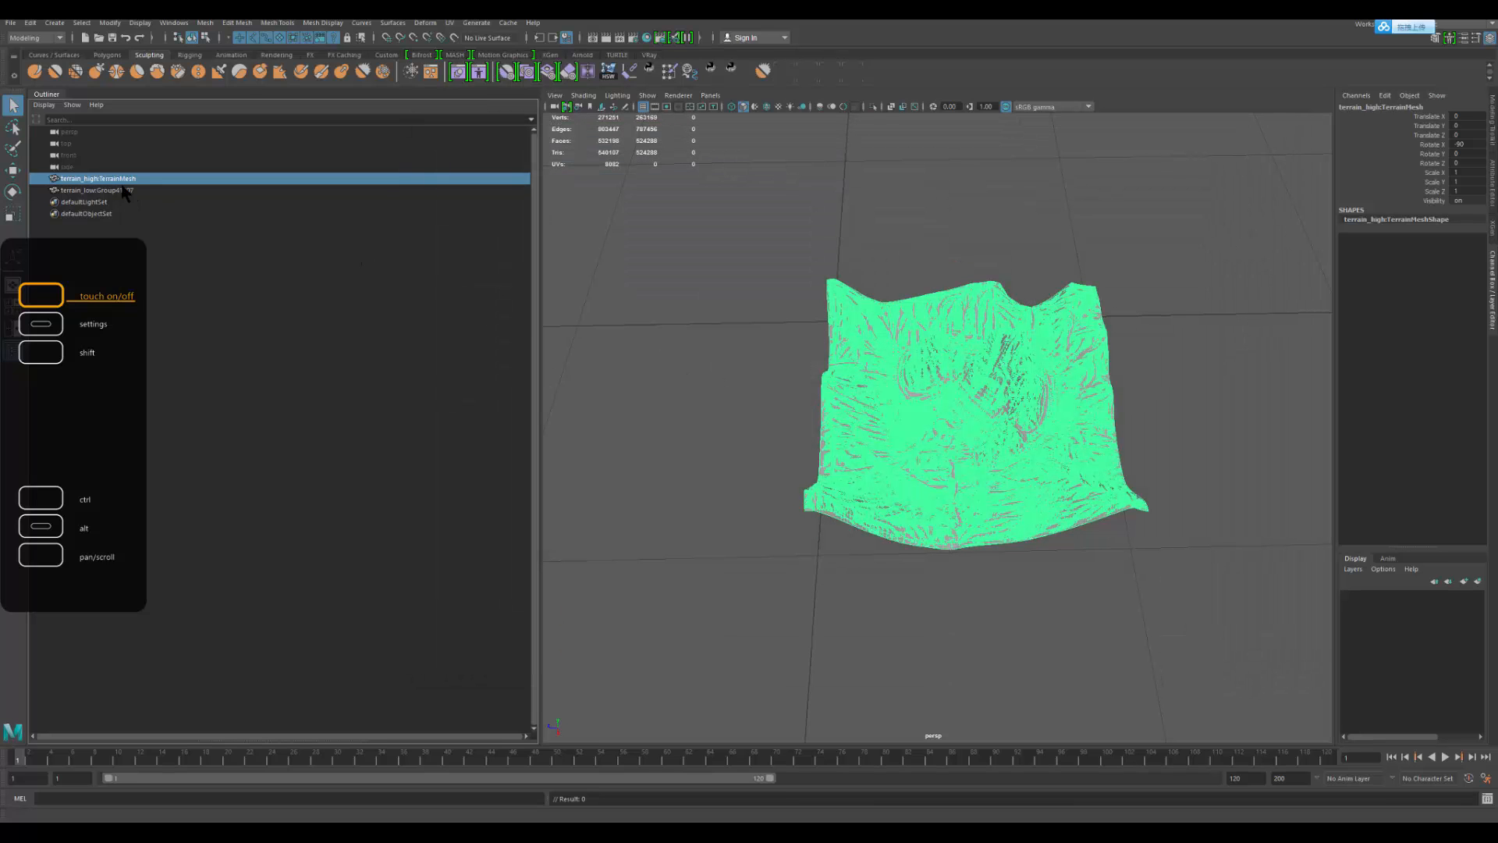
Step: Export the low-resolution terrain mesh over the existing terrain_low.OBJ in the mountain folder
{"action": "left_click", "coordinate": [109, 191]}
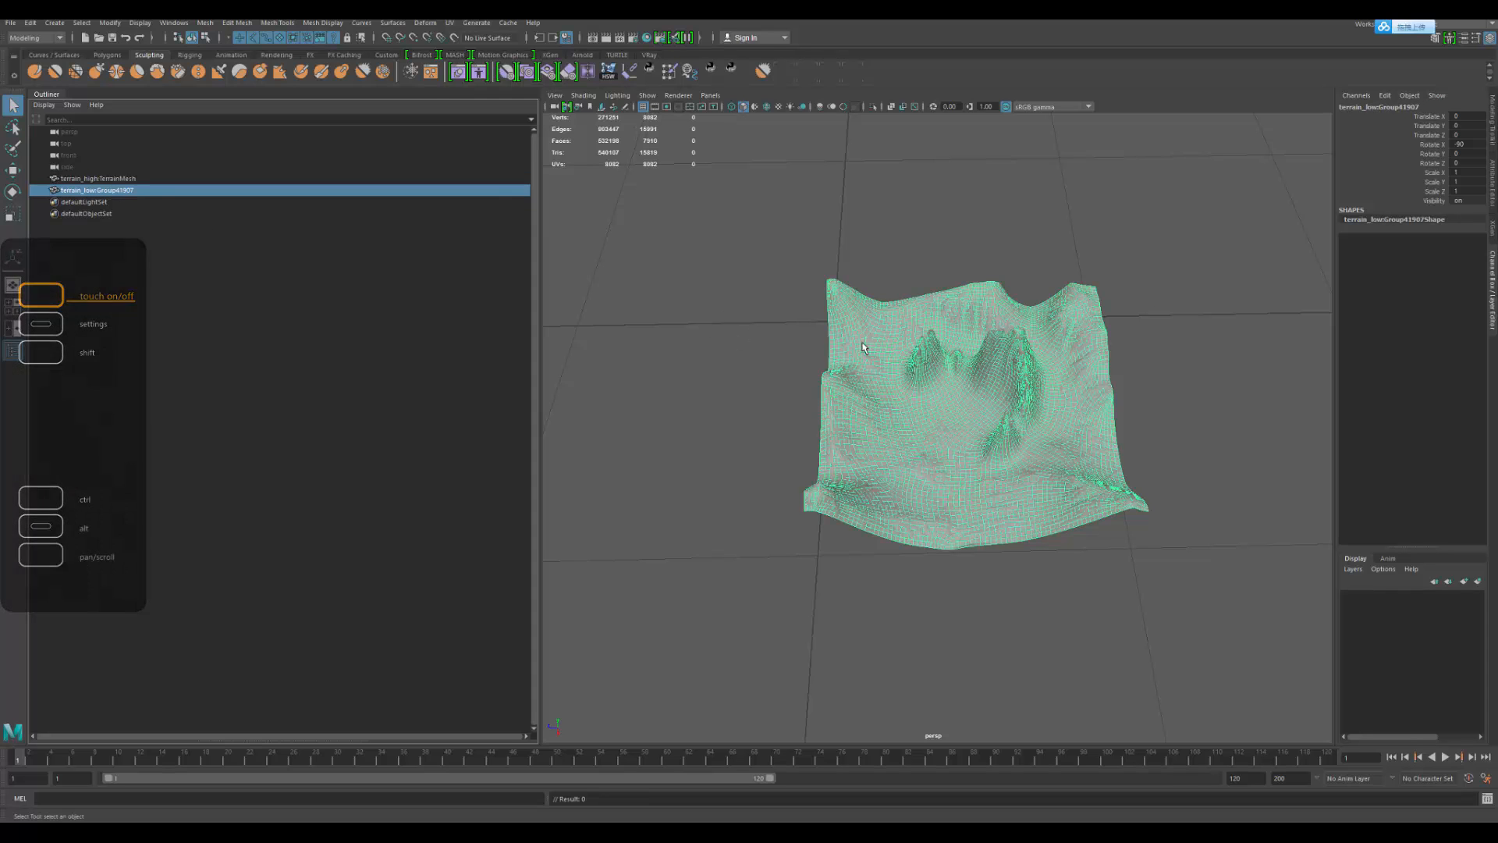
{"action": "key", "text": "g"}
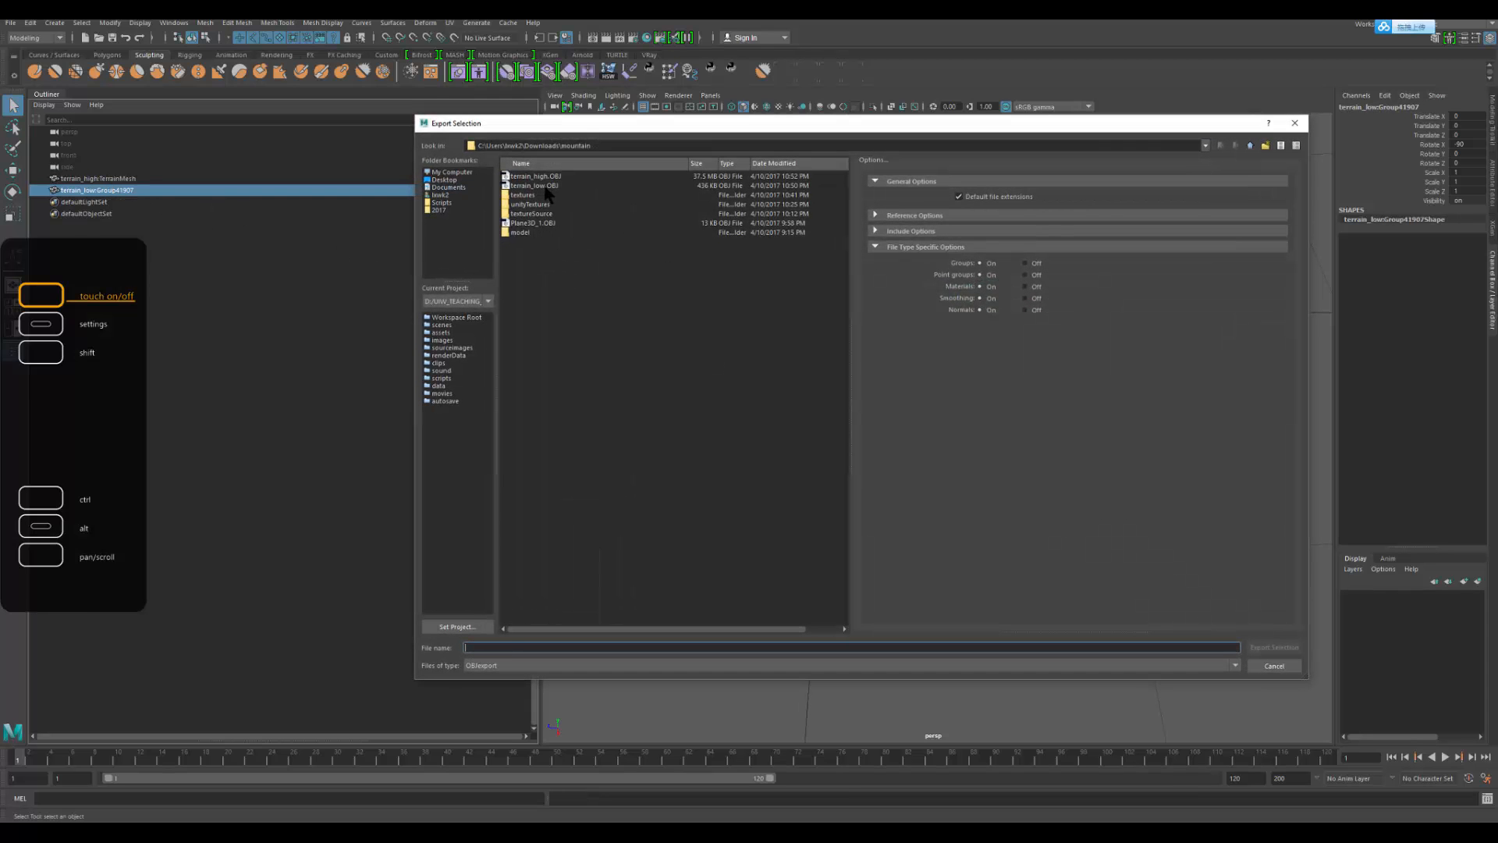
{"action": "double_click", "coordinate": [535, 185]}
{"action": "left_click", "coordinate": [830, 414]}
Step: Switch to Substance Painter and create a new Unity 5 project from terrain_low.OBJ with OpenGL normals and 2048 document resolution
{"action": "left_click", "coordinate": [1114, 735]}
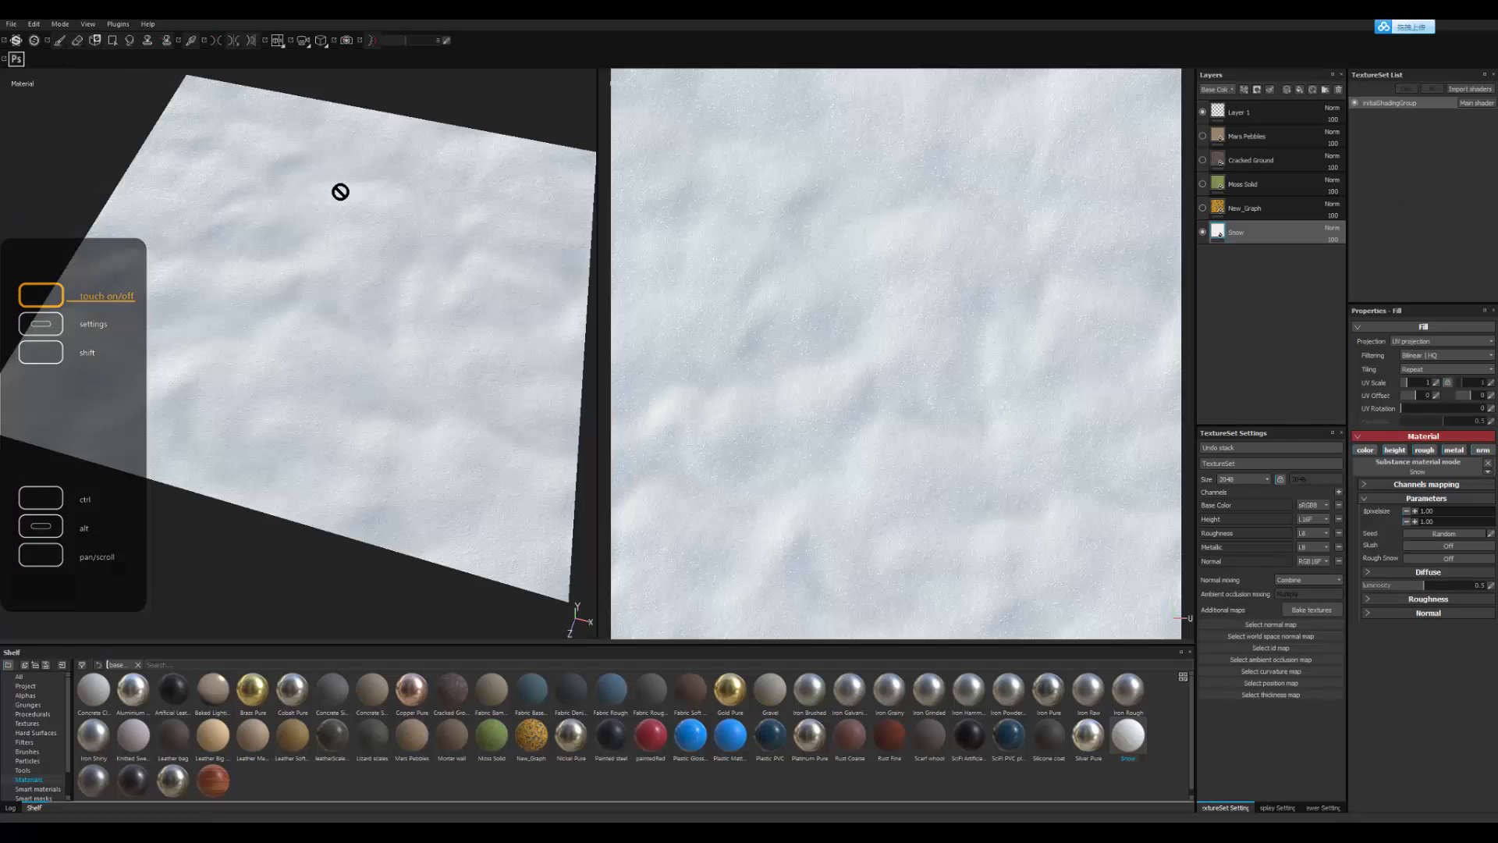
{"action": "left_click", "coordinate": [10, 24]}
{"action": "left_click", "coordinate": [23, 35]}
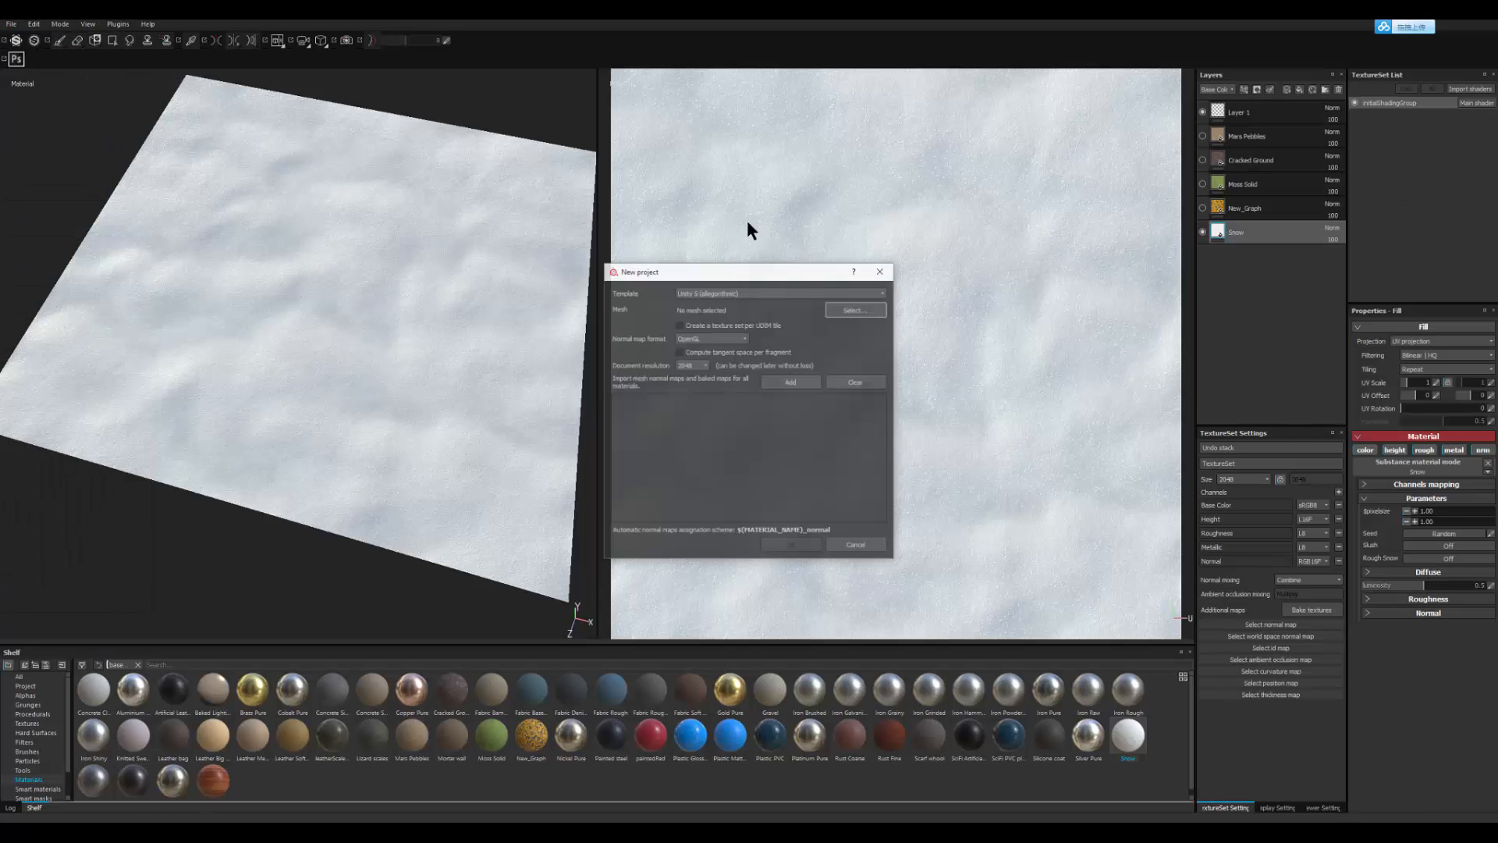
{"action": "left_click", "coordinate": [857, 309]}
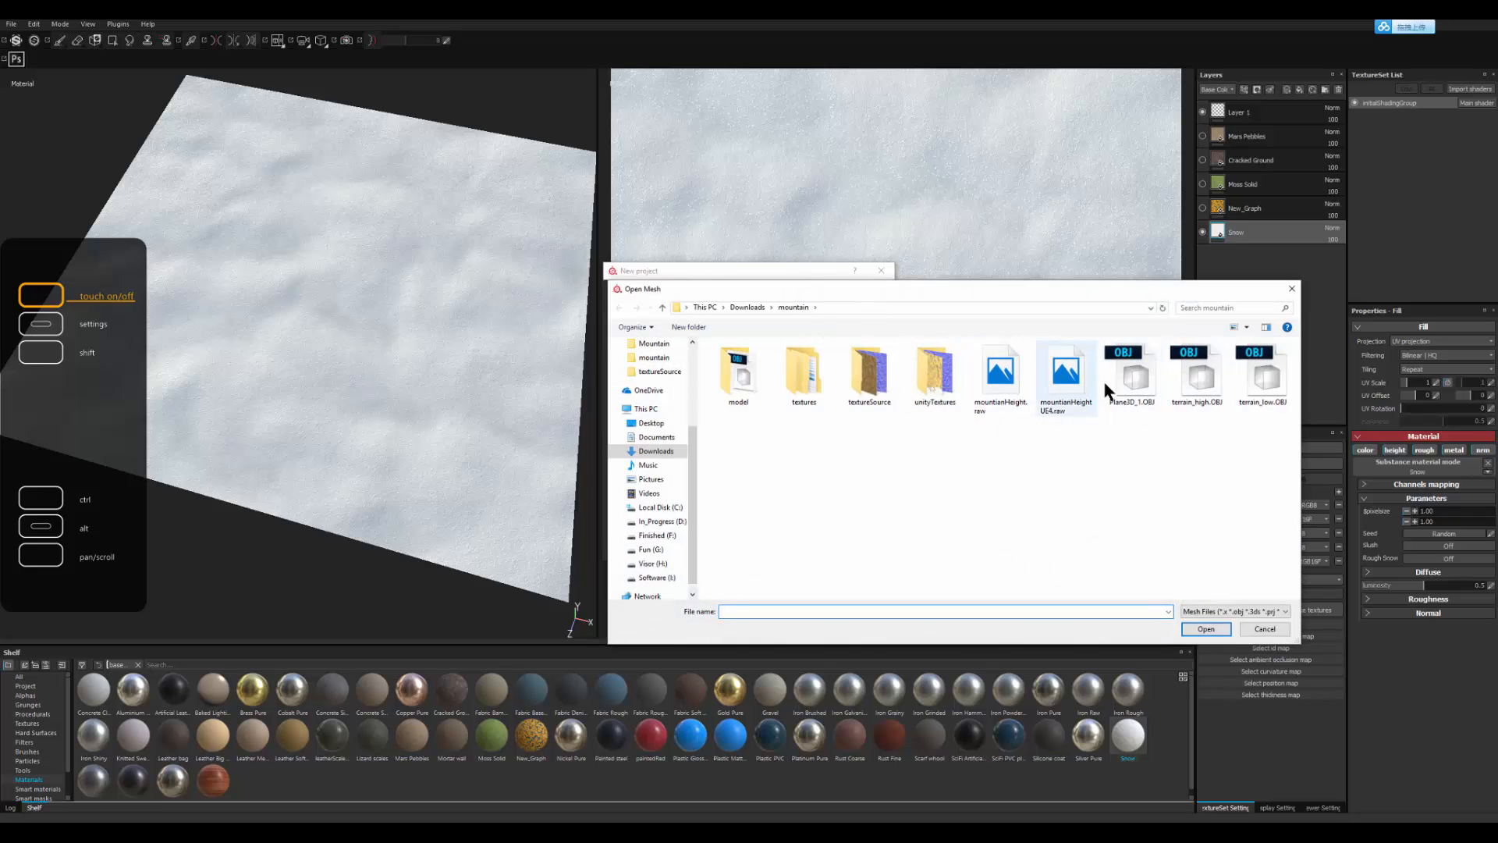
{"action": "left_click", "coordinate": [1221, 626]}
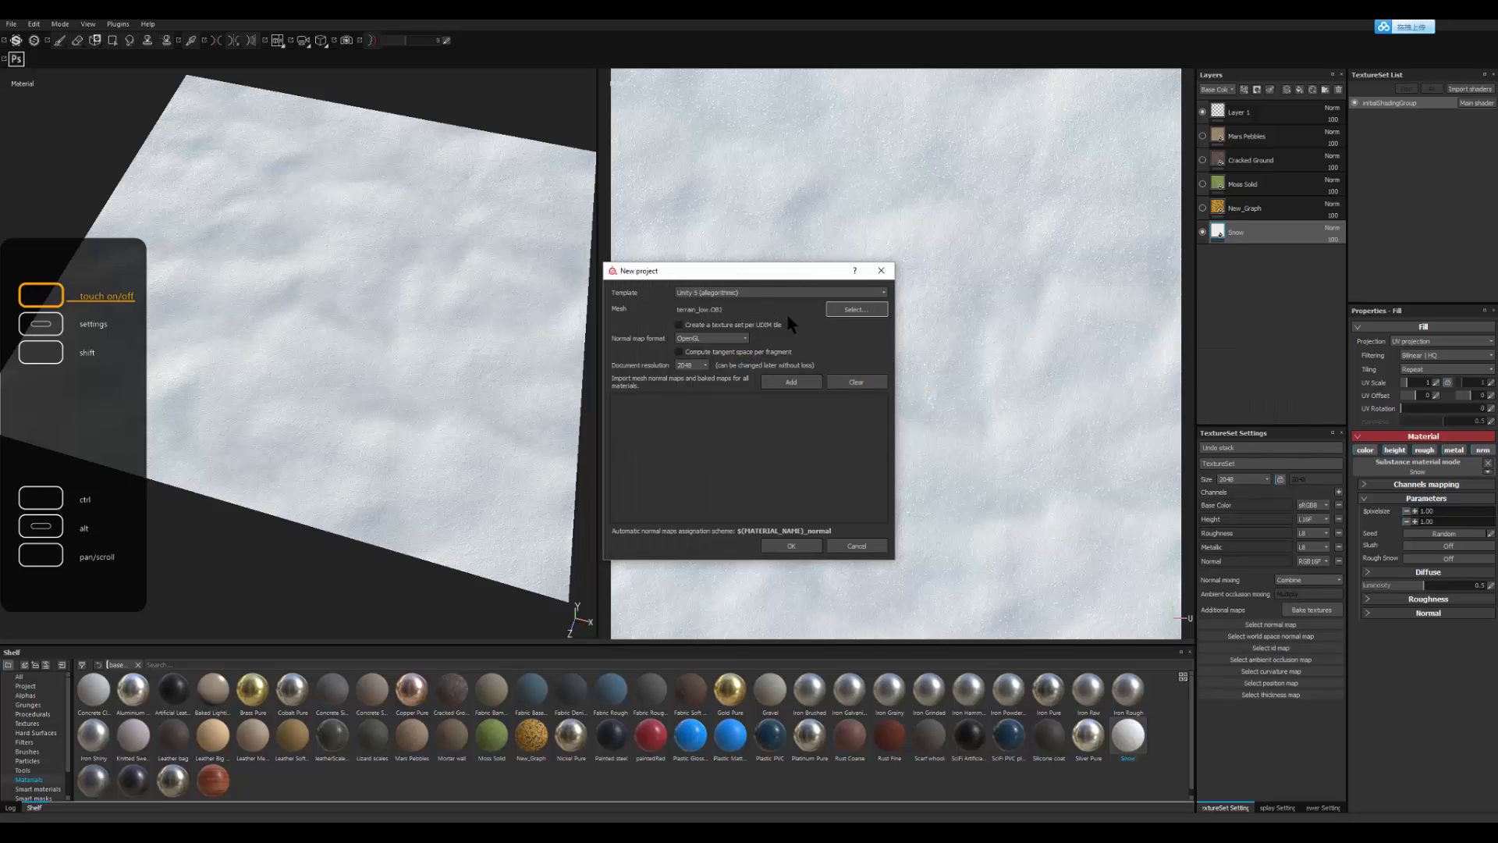
{"action": "left_click", "coordinate": [791, 545]}
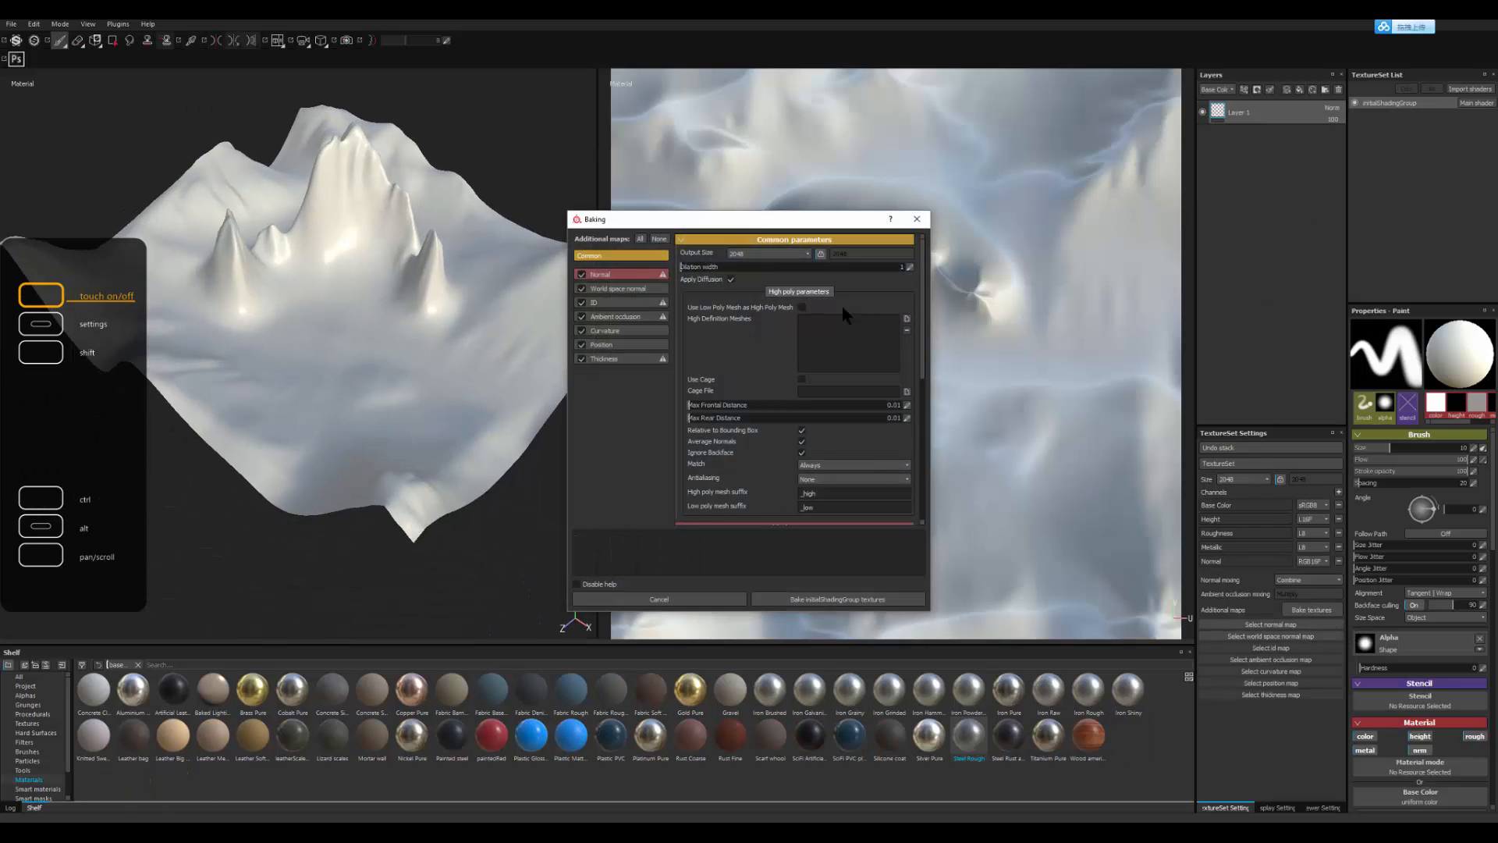
Step: Bake the normal, world space normal, ambient occlusion, curvature, position and thickness maps using terrain_high.OBJ as the high definition mesh
{"action": "left_click", "coordinate": [906, 318]}
{"action": "left_click", "coordinate": [1234, 323]}
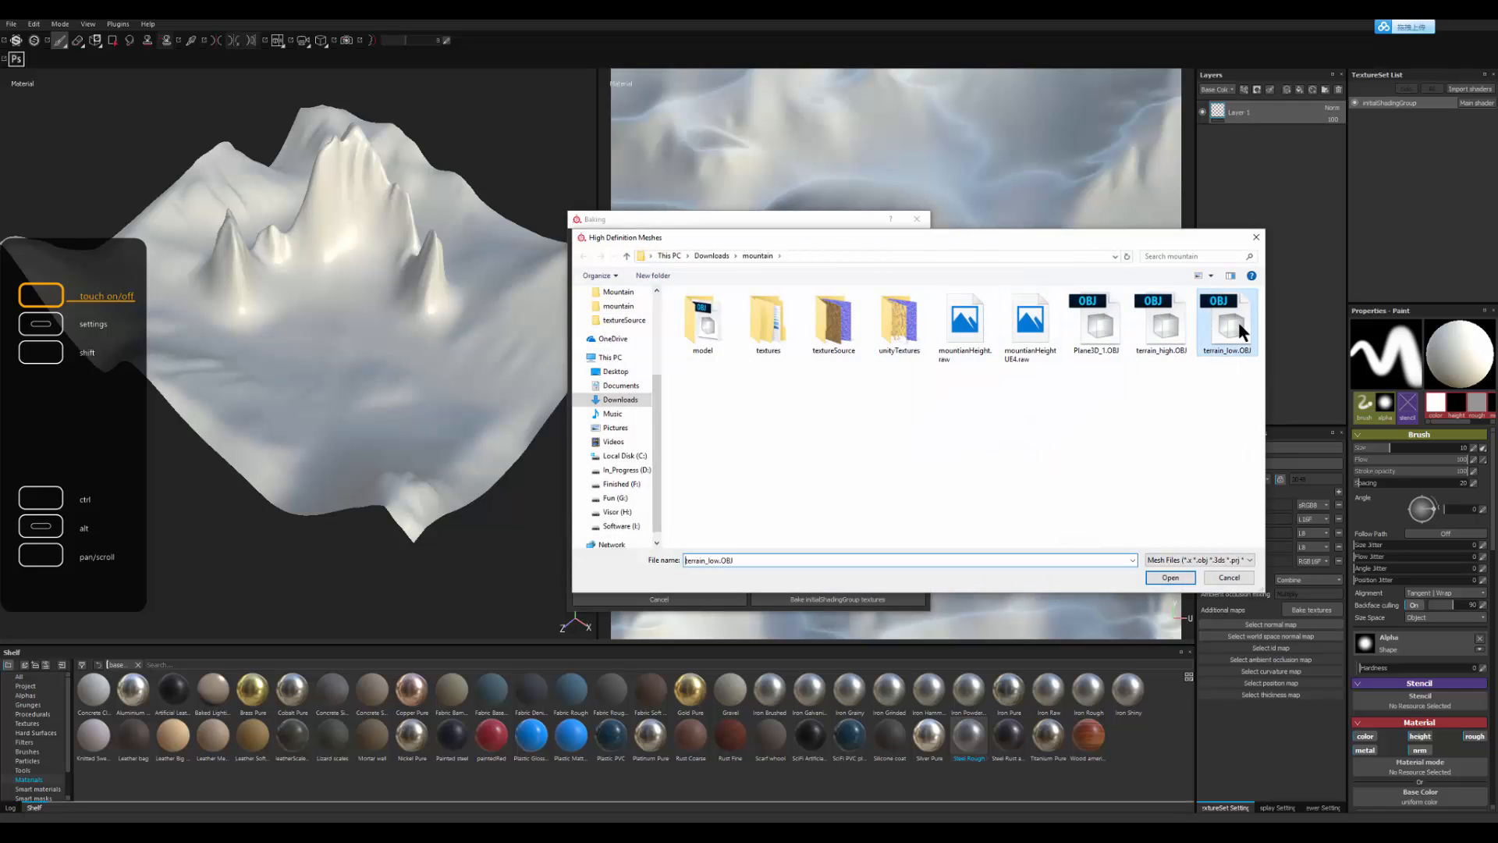
{"action": "left_click", "coordinate": [1135, 328]}
{"action": "left_click", "coordinate": [1171, 578]}
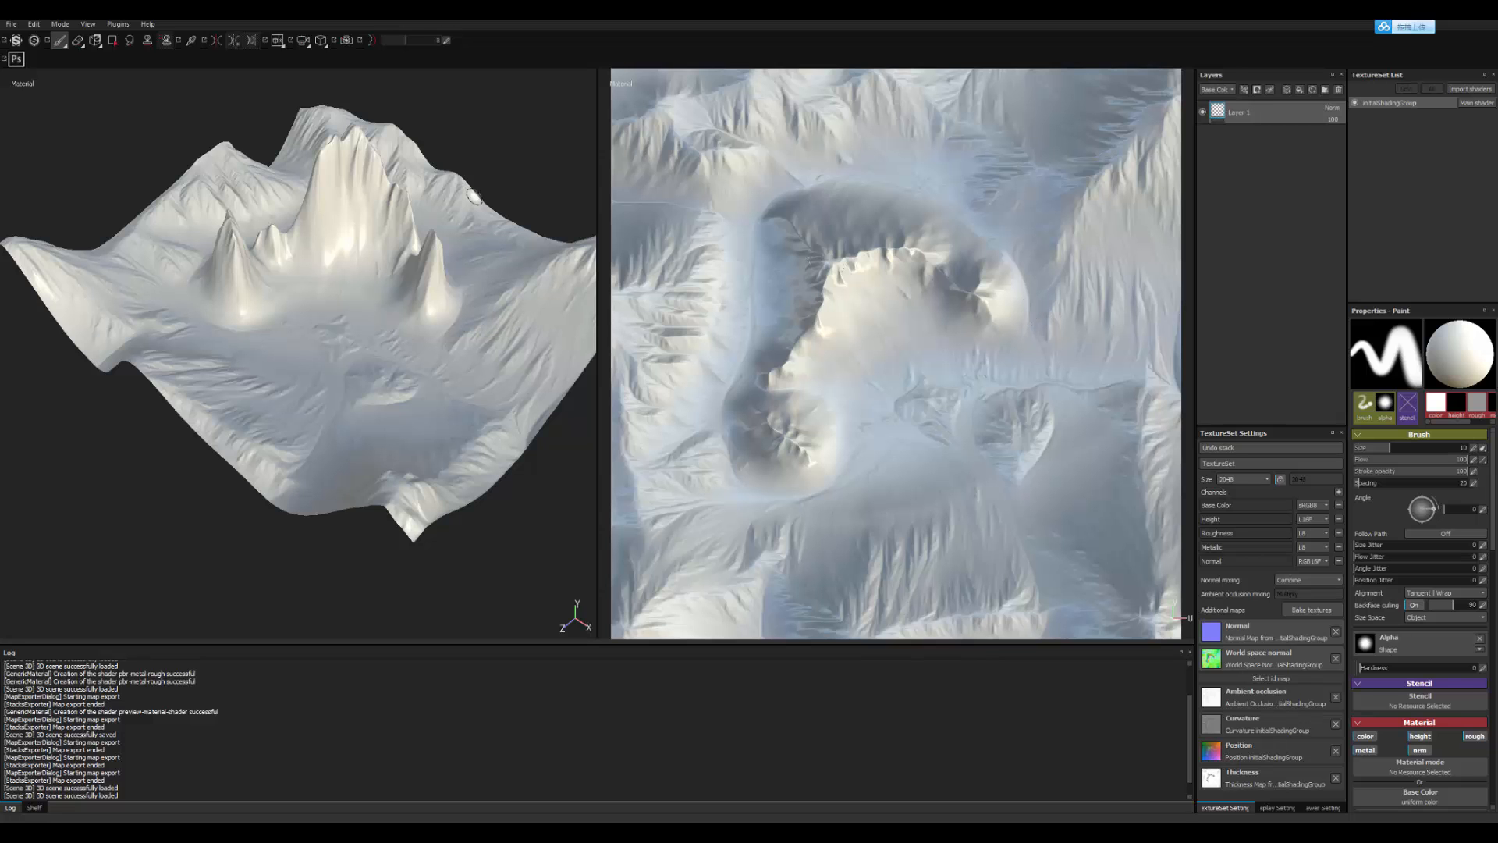
{"action": "left_click_drag", "start_coordinate": [535, 227], "coordinate": [468, 421], "text": "alt"}
{"action": "scroll", "coordinate": [468, 421], "scroll_direction": "up", "scroll_amount": 3}
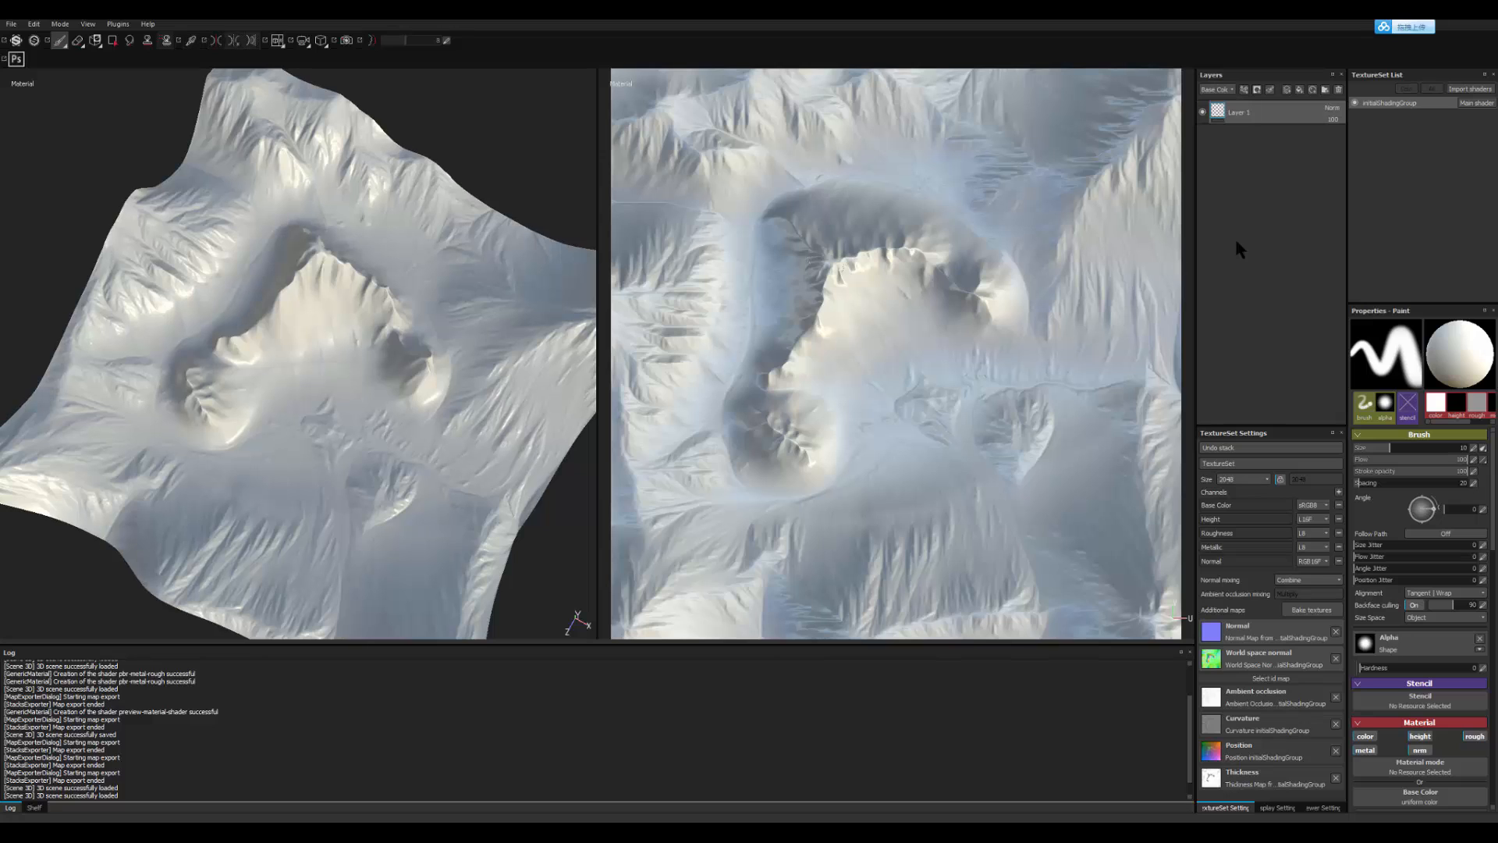
Step: Replace the default paint layer with a fill layer named Mud
{"action": "left_click", "coordinate": [1338, 90]}
{"action": "left_click", "coordinate": [1300, 91]}
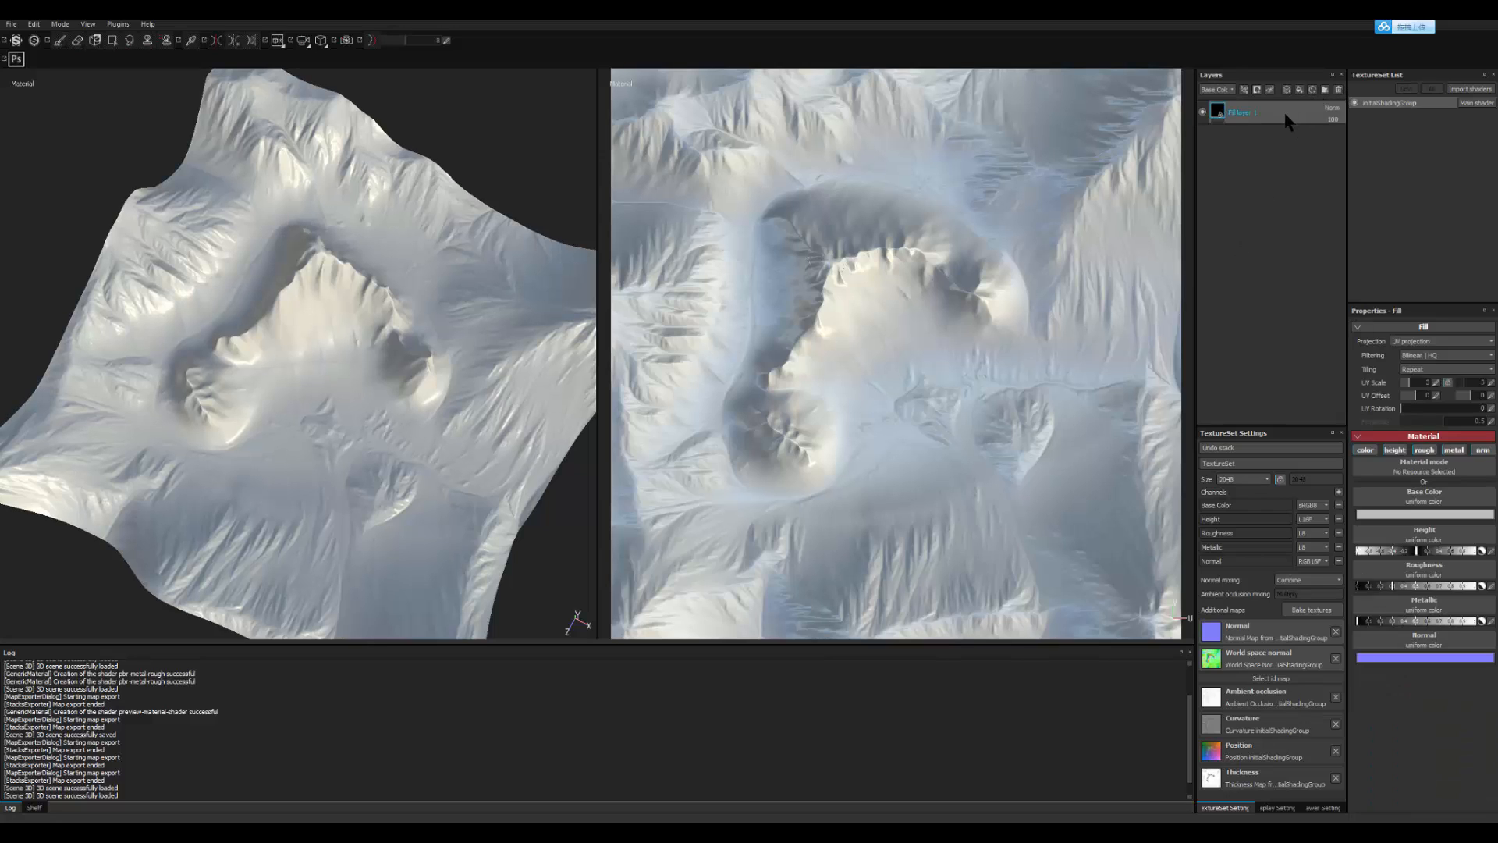
{"action": "double_click", "coordinate": [1250, 113]}
{"action": "type", "text": "Mud"}
{"action": "key", "text": "Return"}
Step: Give the Mud layer a muted light-brown base color and increase its roughness to a matte finish
{"action": "left_click", "coordinate": [1401, 515]}
{"action": "left_click_drag", "start_coordinate": [1410, 536], "coordinate": [1414, 517]}
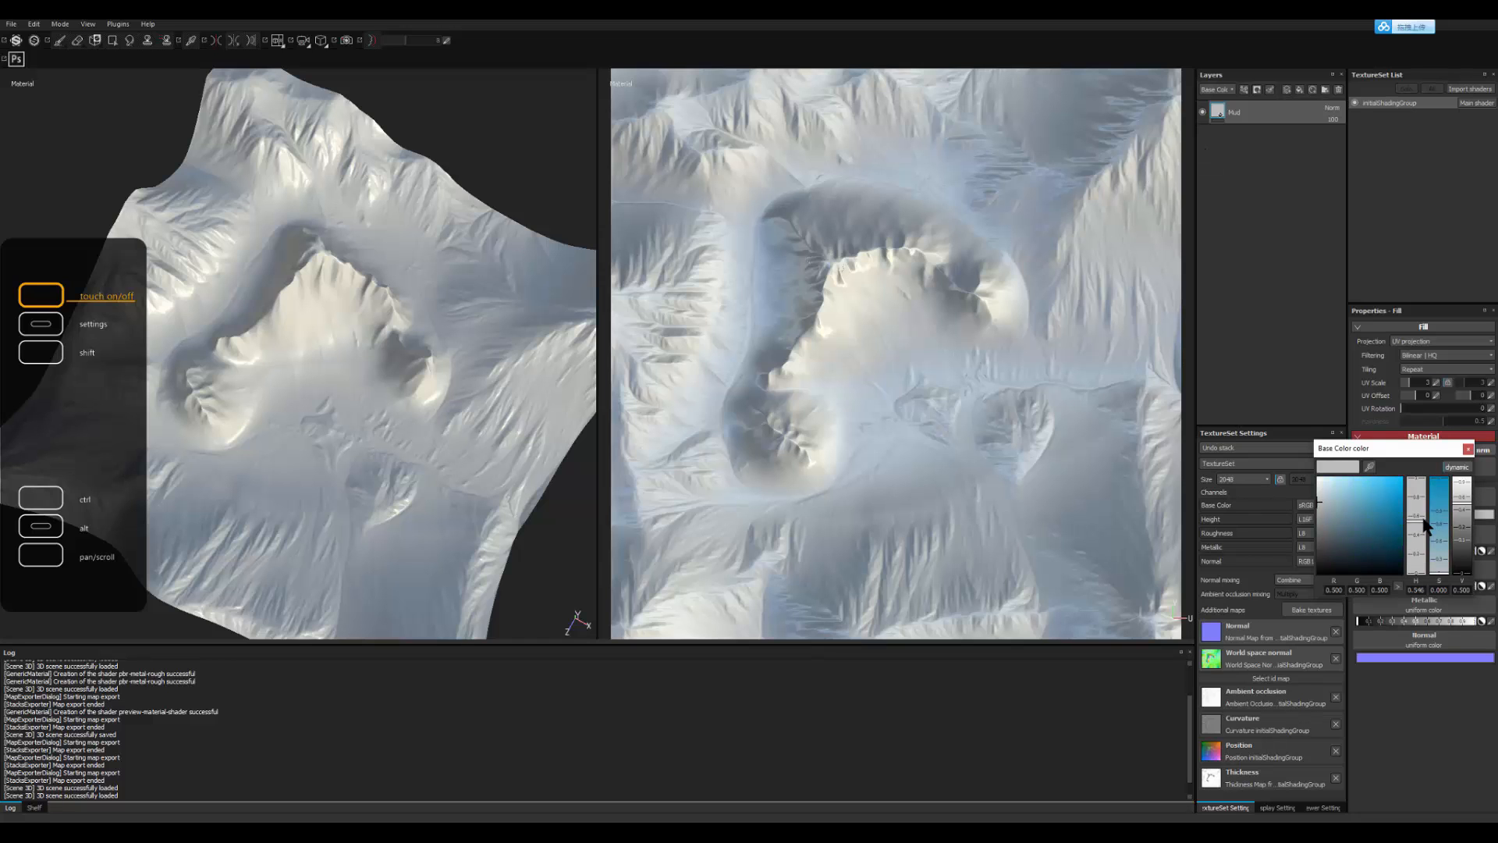
{"action": "left_click", "coordinate": [1418, 553]}
{"action": "left_click", "coordinate": [1346, 538]}
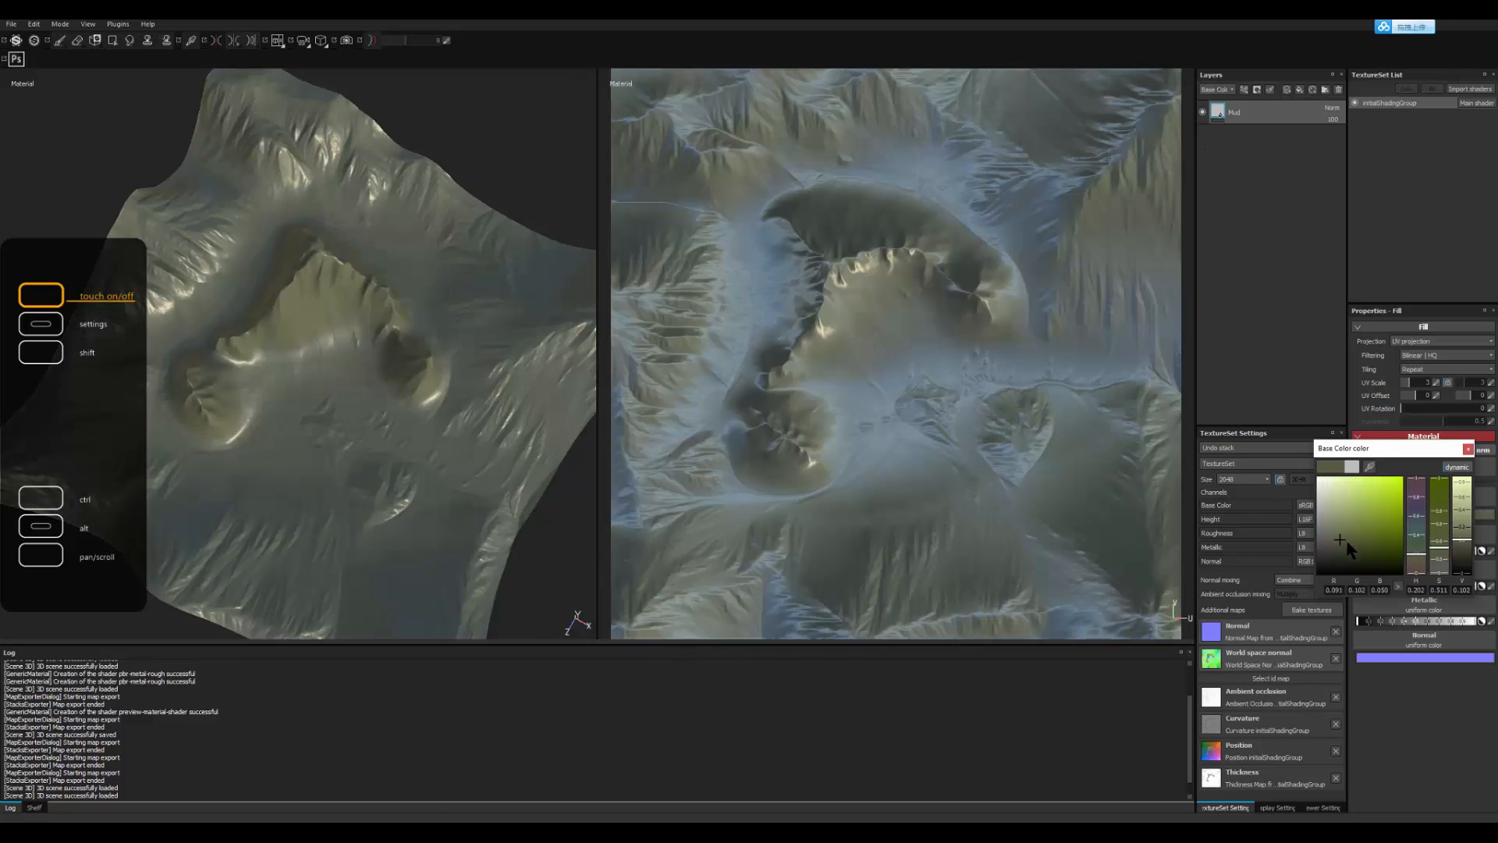
{"action": "left_click", "coordinate": [1420, 561]}
{"action": "left_click", "coordinate": [1420, 565]}
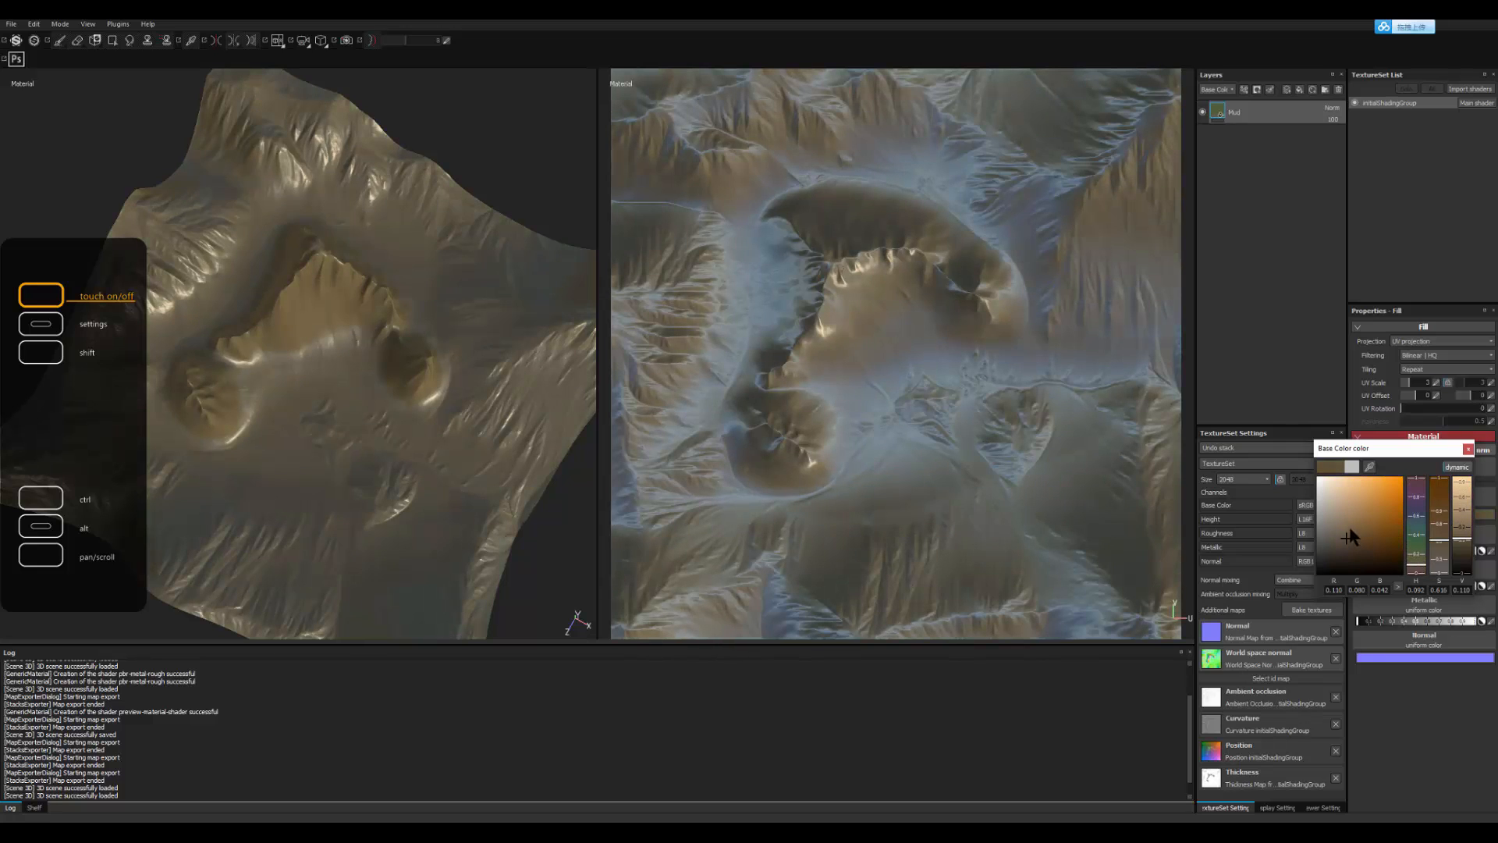
{"action": "left_click_drag", "start_coordinate": [1350, 528], "coordinate": [1340, 518]}
{"action": "left_click", "coordinate": [1467, 449]}
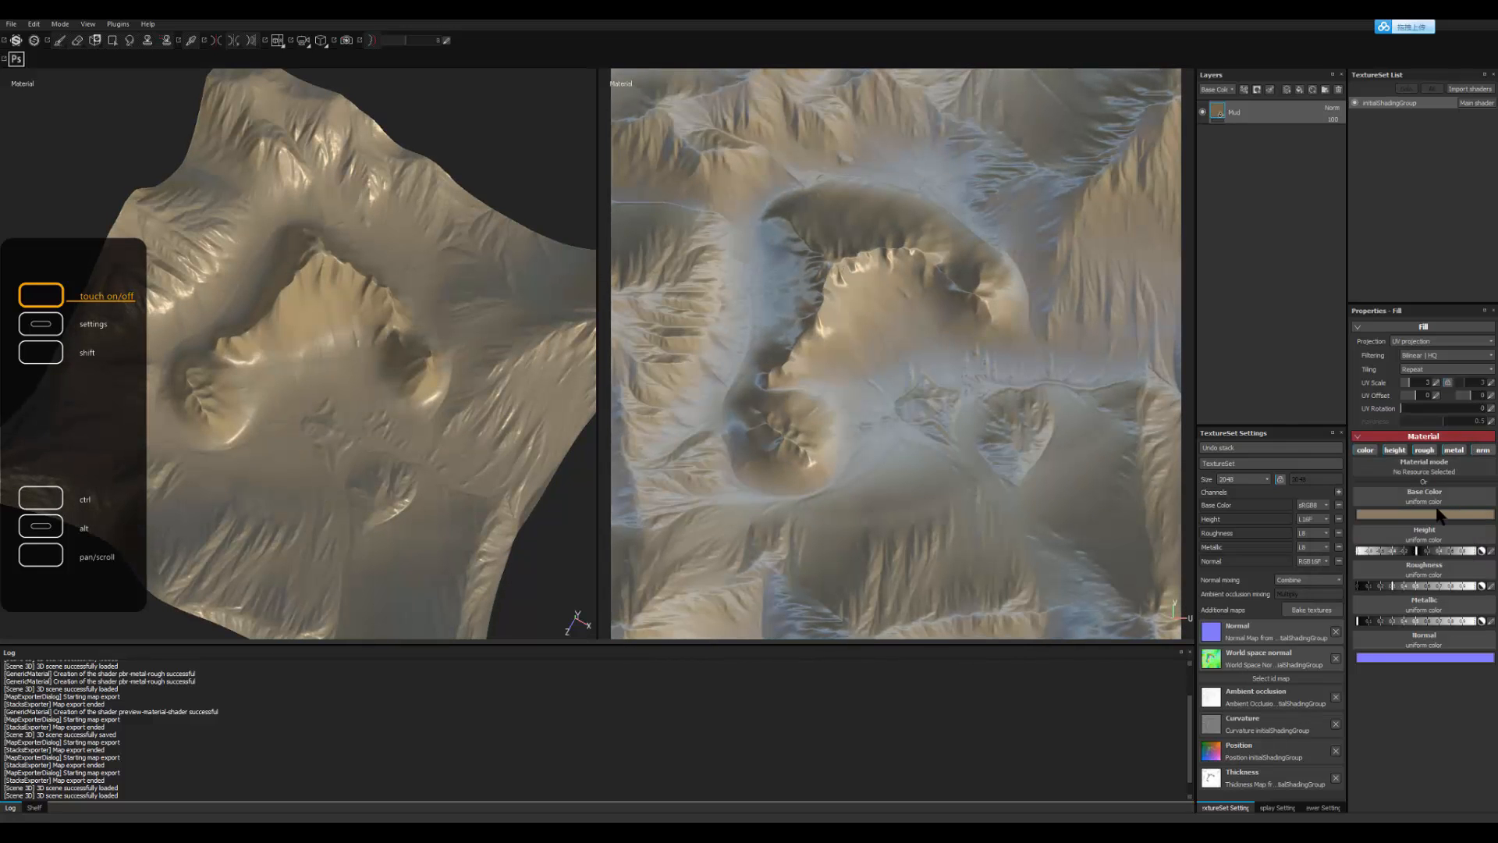
{"action": "left_click_drag", "start_coordinate": [1402, 585], "coordinate": [1431, 585]}
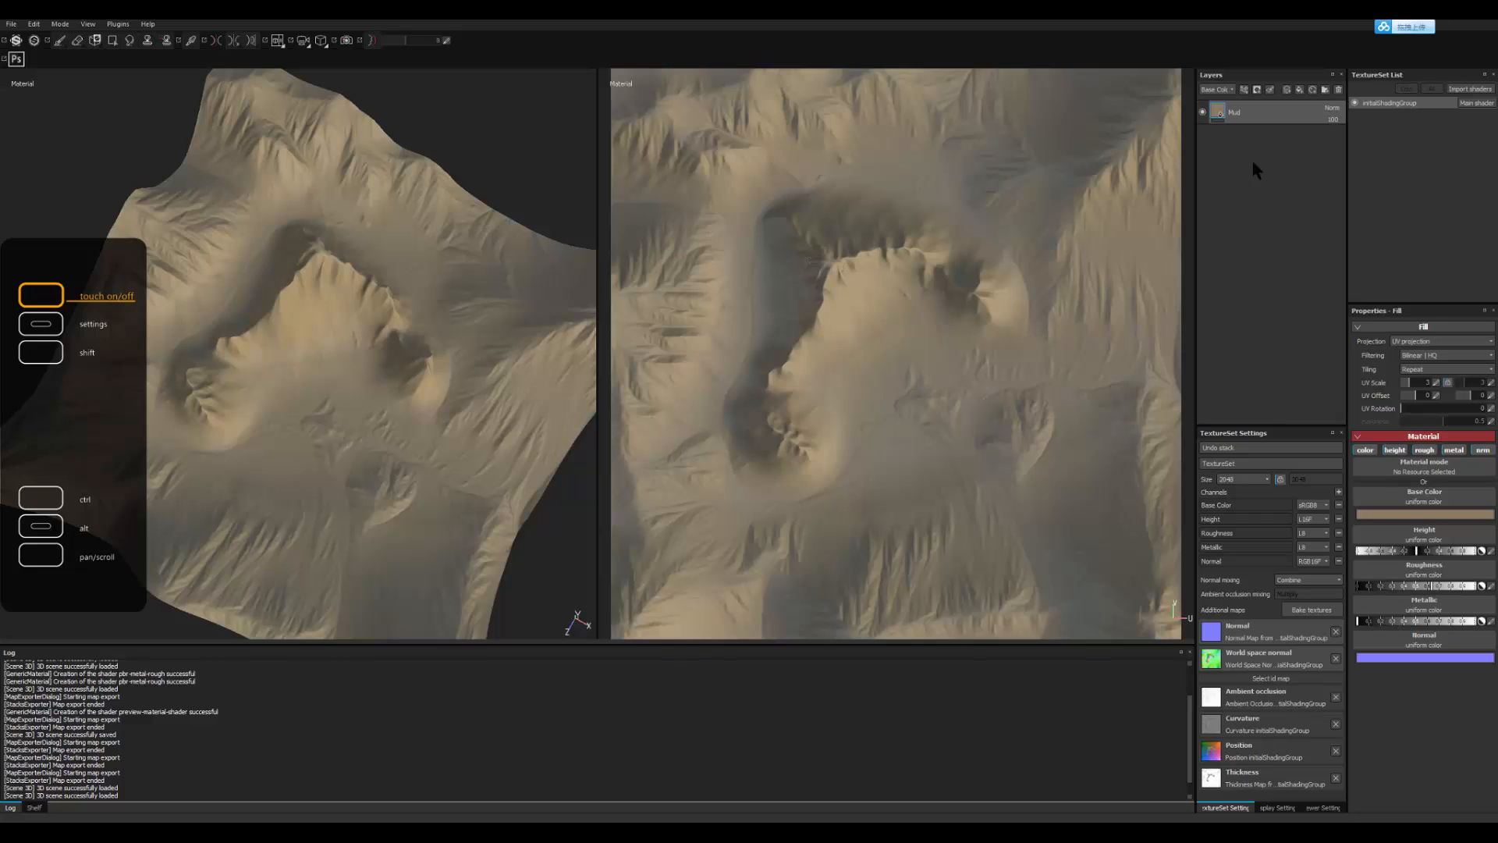
Step: Add another fill layer above Mud and name it Grass
{"action": "left_click", "coordinate": [1300, 91]}
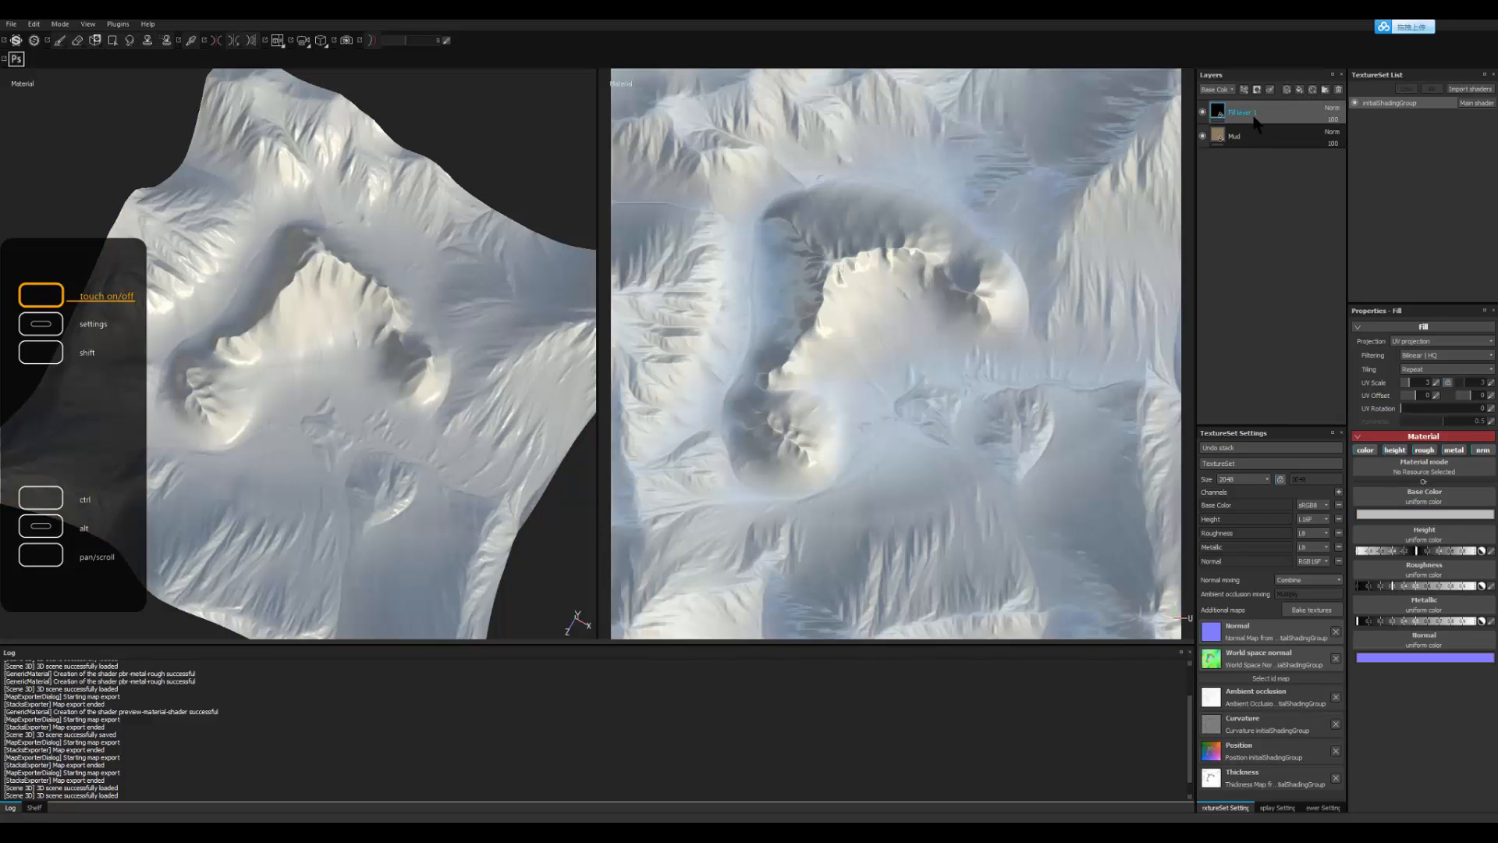
{"action": "double_click", "coordinate": [1257, 114]}
{"action": "type", "text": "Gr"}
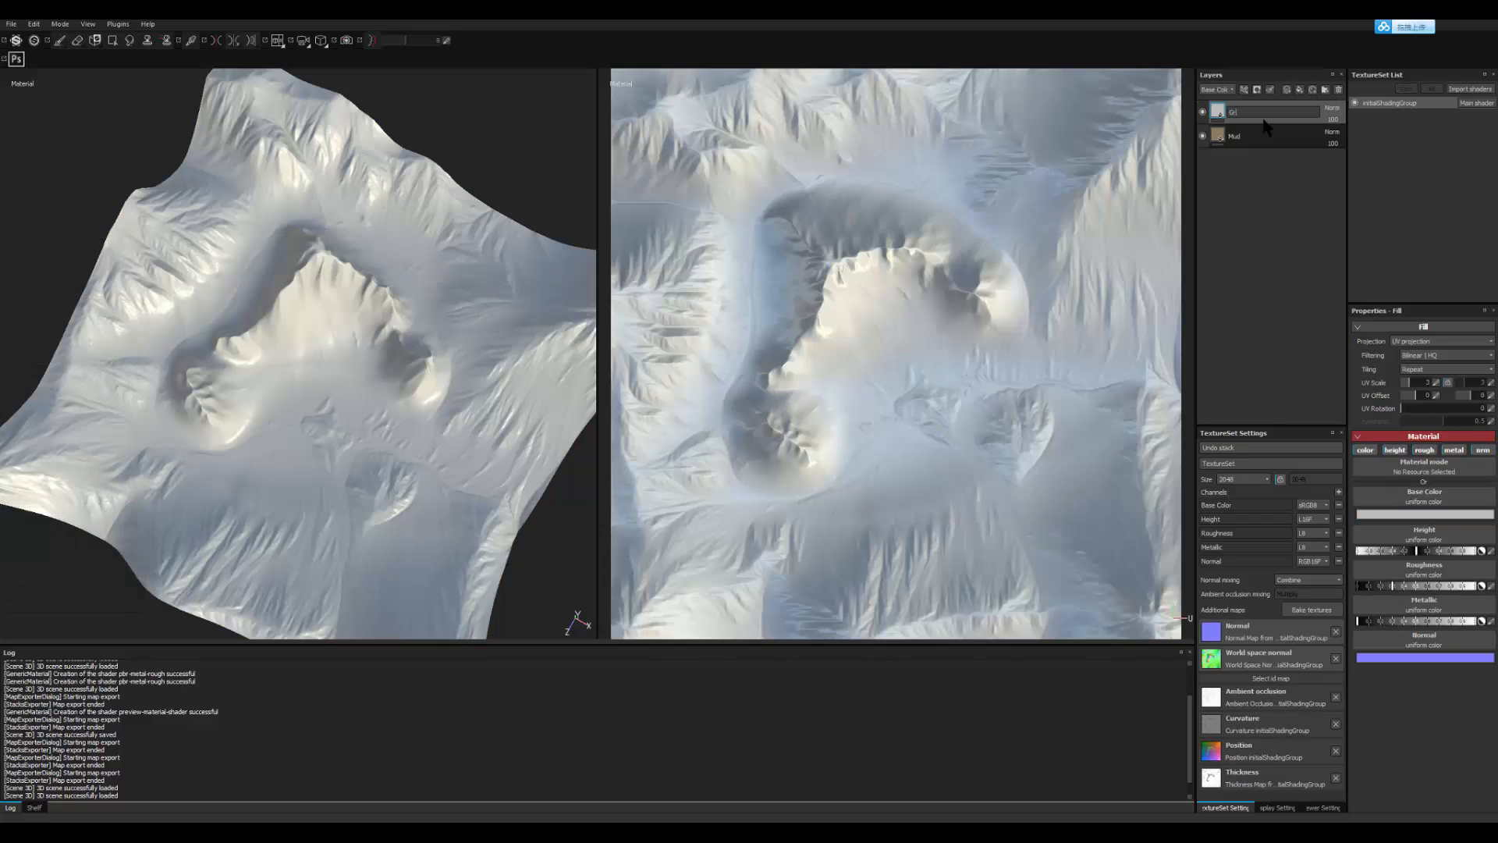
{"action": "type", "text": "ass"}
{"action": "key", "text": "Return"}
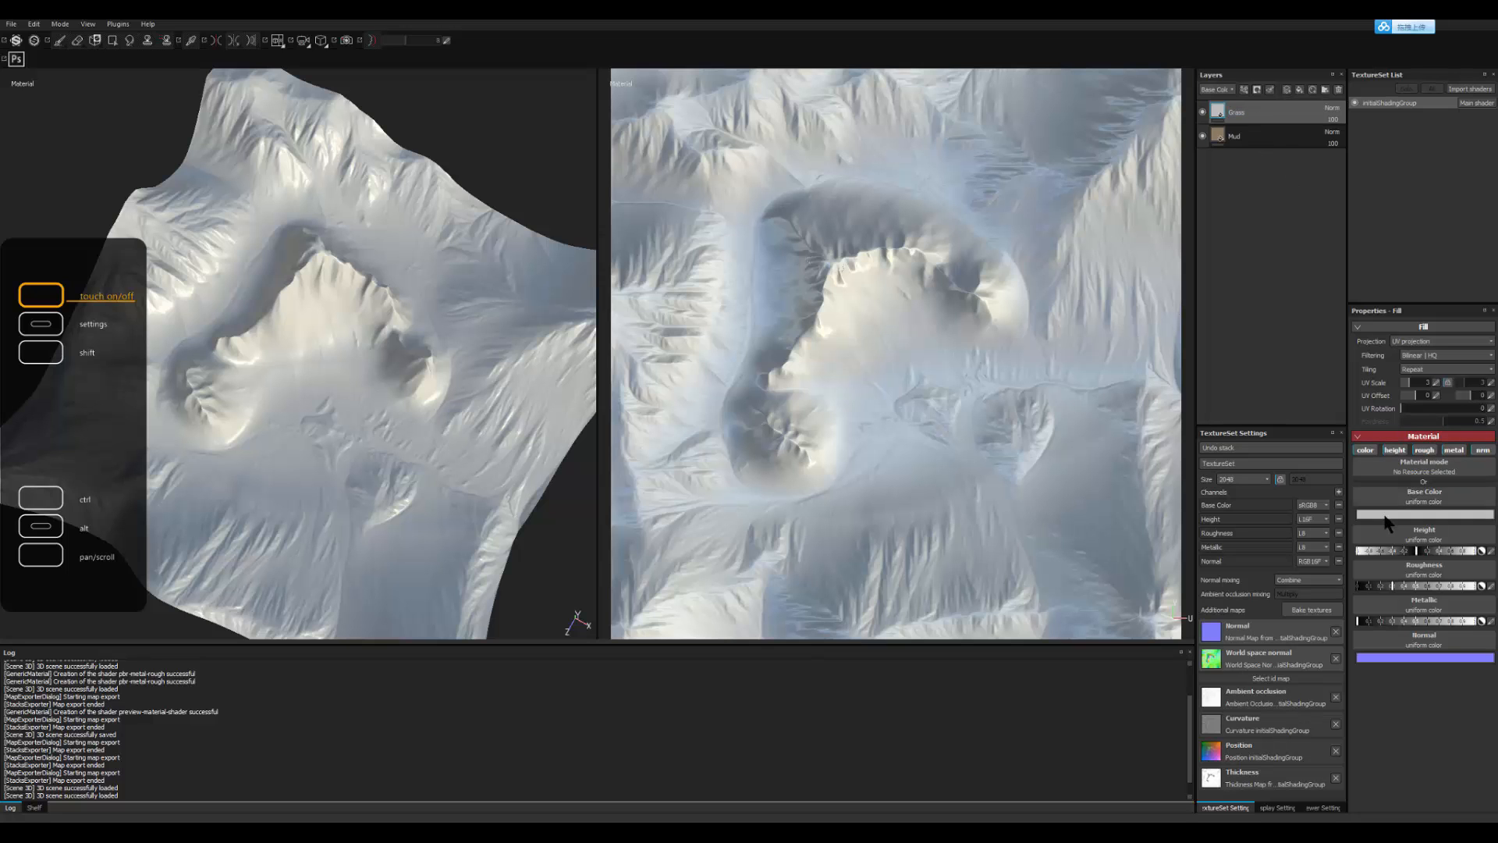
Step: Give the Grass layer a muted green base color and increase its roughness to a matte finish
{"action": "left_click", "coordinate": [1425, 513]}
{"action": "left_click", "coordinate": [1328, 536]}
{"action": "left_click", "coordinate": [1401, 545]}
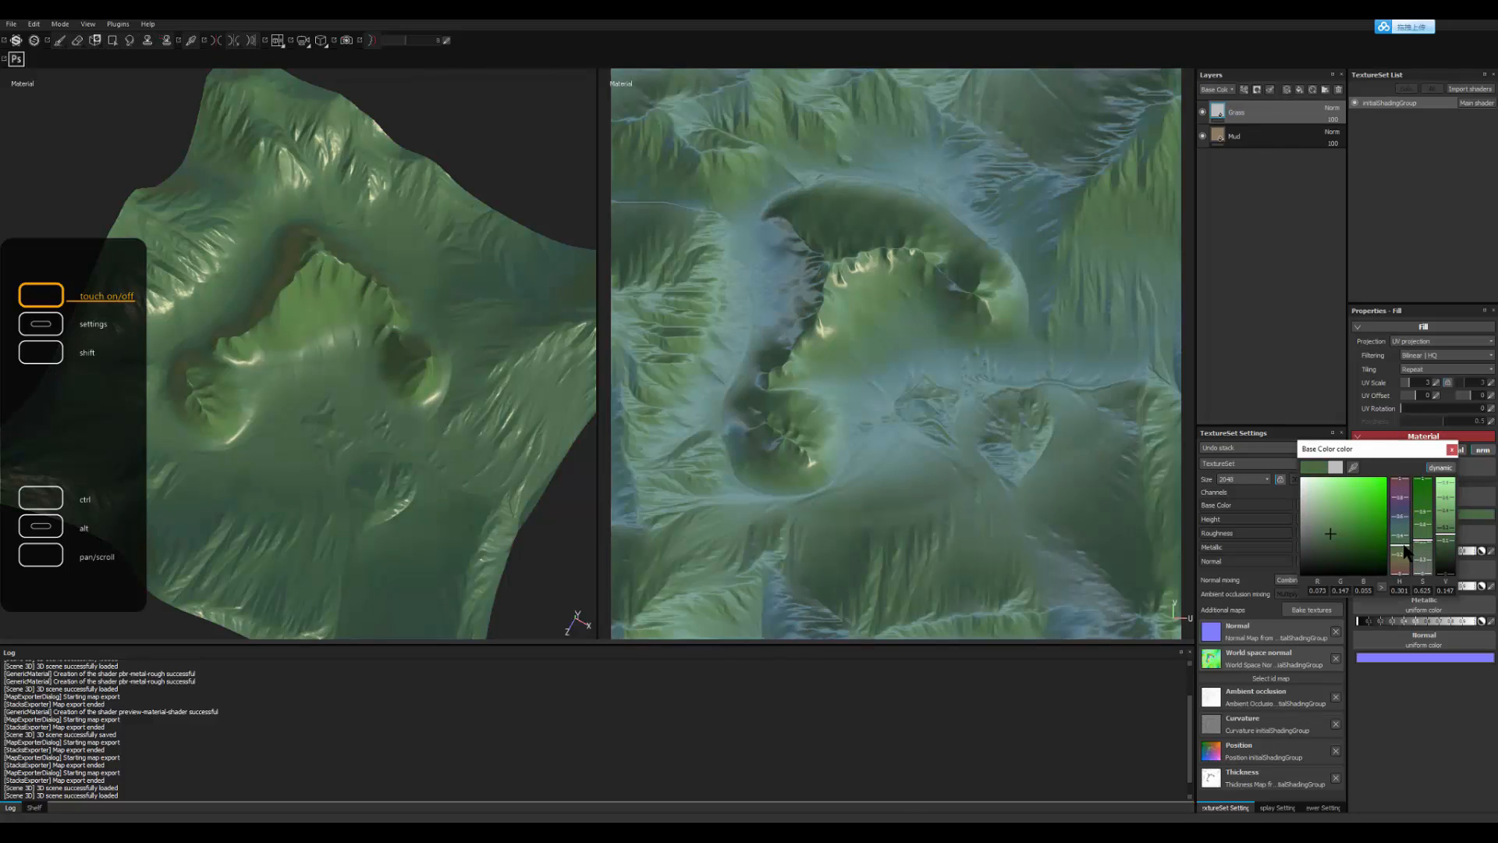
{"action": "left_click_drag", "start_coordinate": [1326, 503], "coordinate": [1325, 519]}
{"action": "left_click", "coordinate": [1402, 552]}
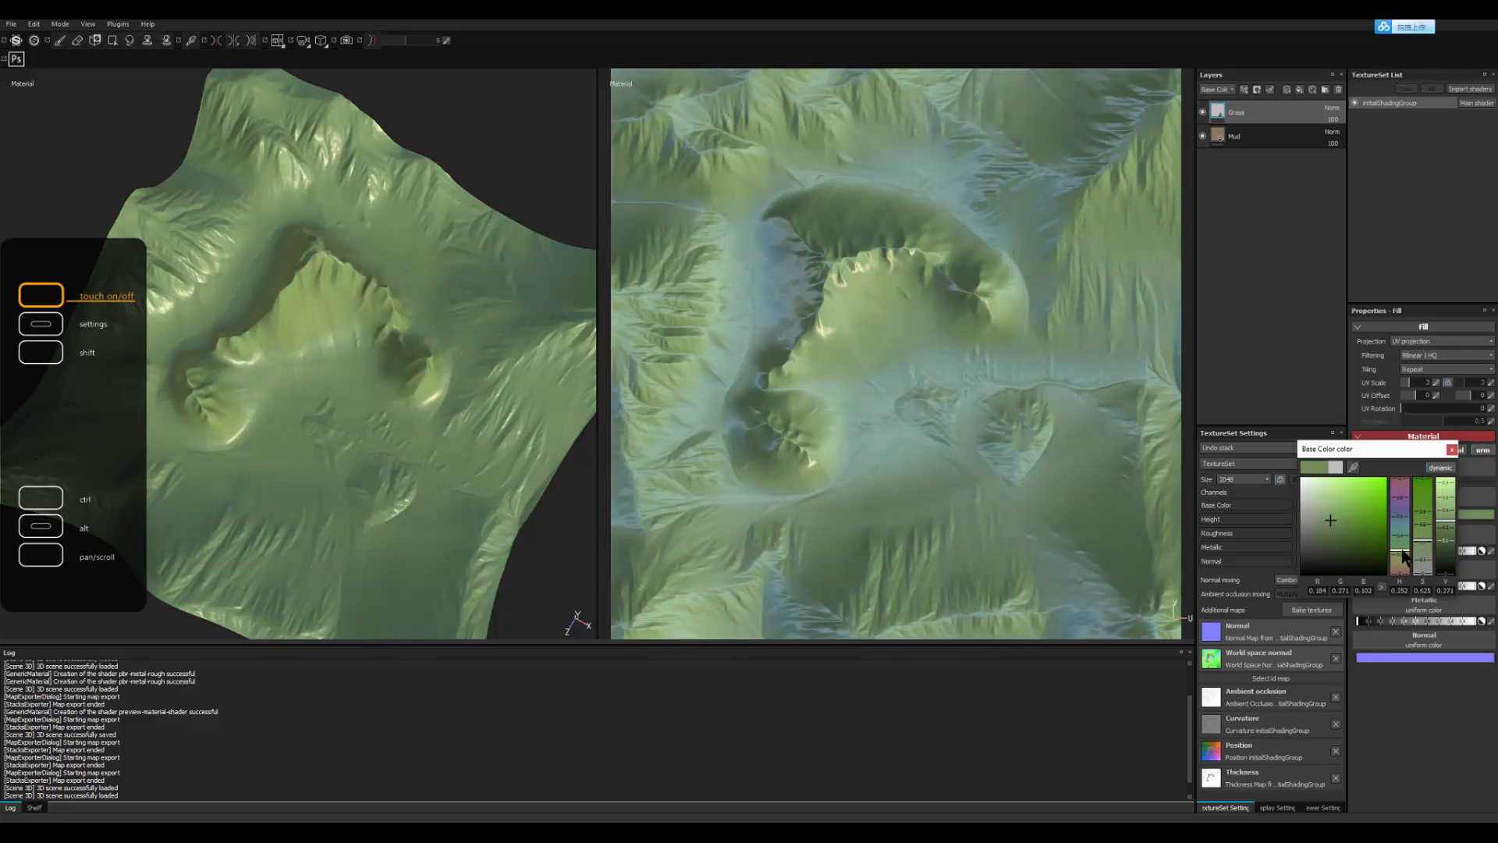
{"action": "left_click", "coordinate": [1450, 451]}
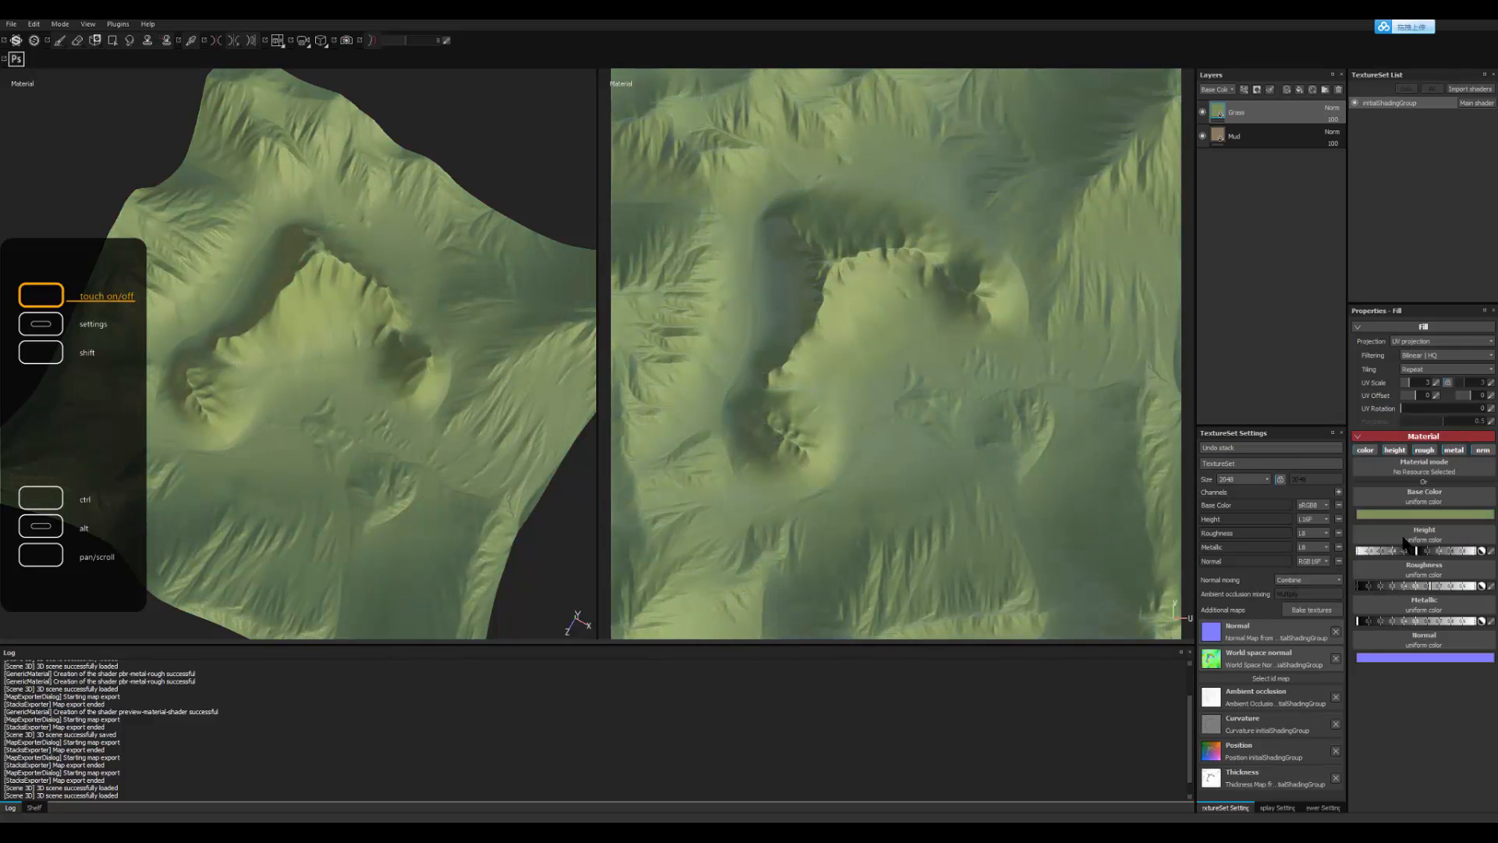
Step: Add a black mask to the Grass layer and display the smart masks in the shelf
{"action": "right_click", "coordinate": [1246, 123]}
{"action": "left_click", "coordinate": [1280, 135]}
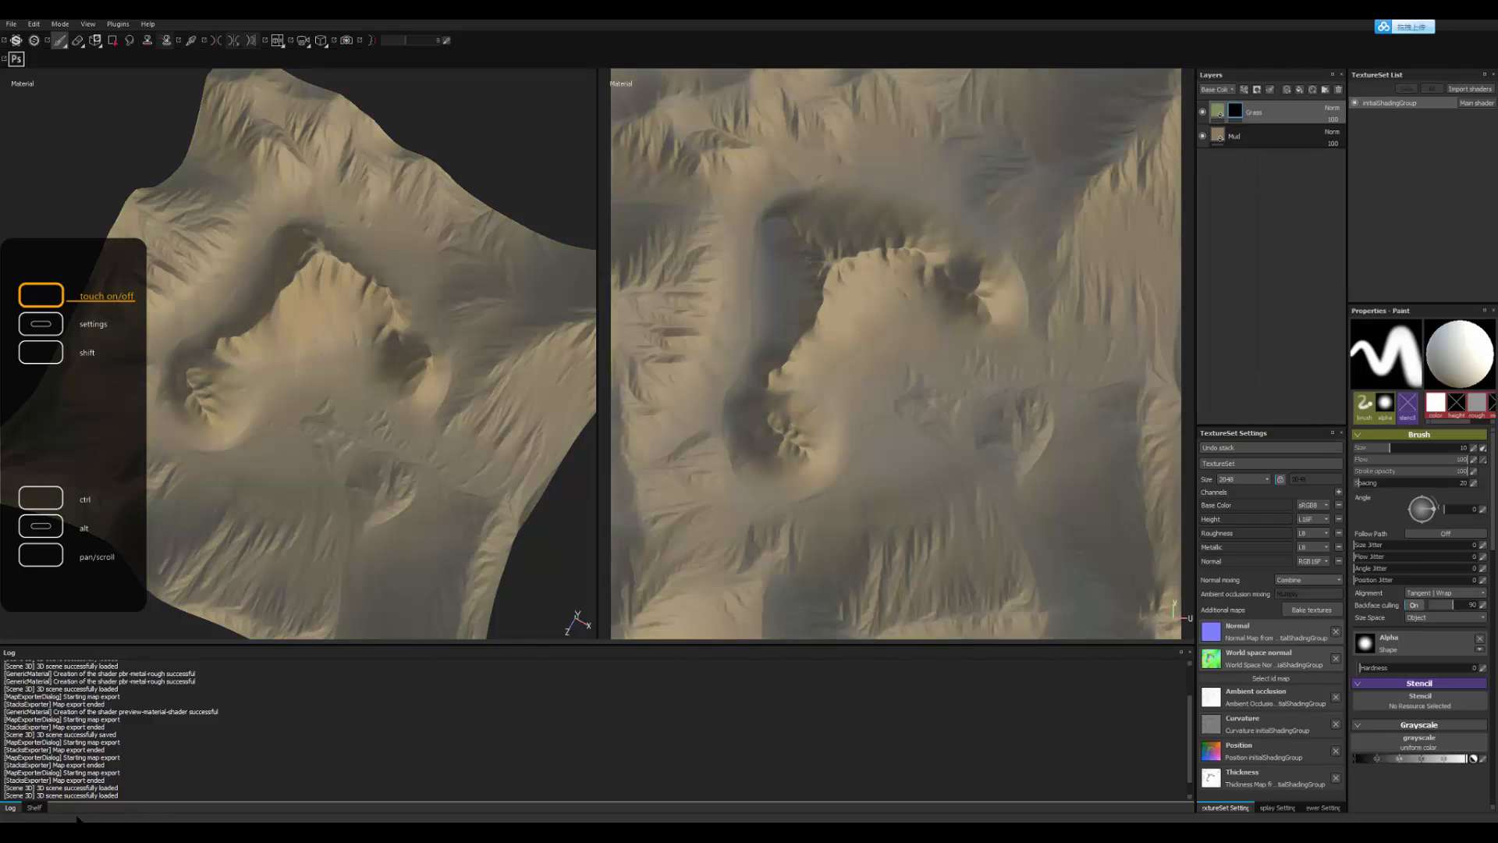
{"action": "left_click", "coordinate": [34, 809]}
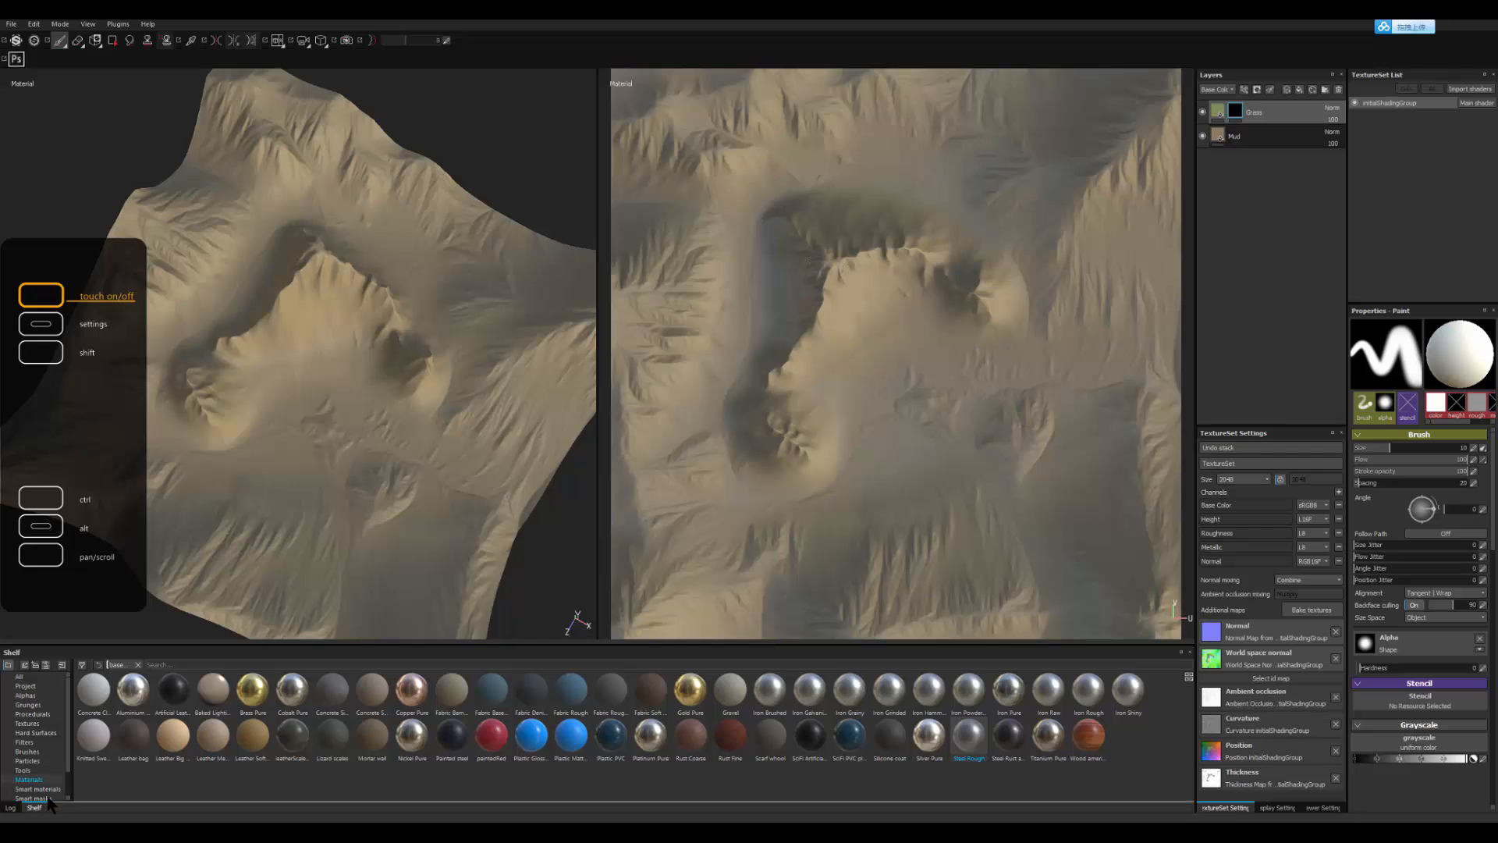
{"action": "left_click", "coordinate": [39, 798]}
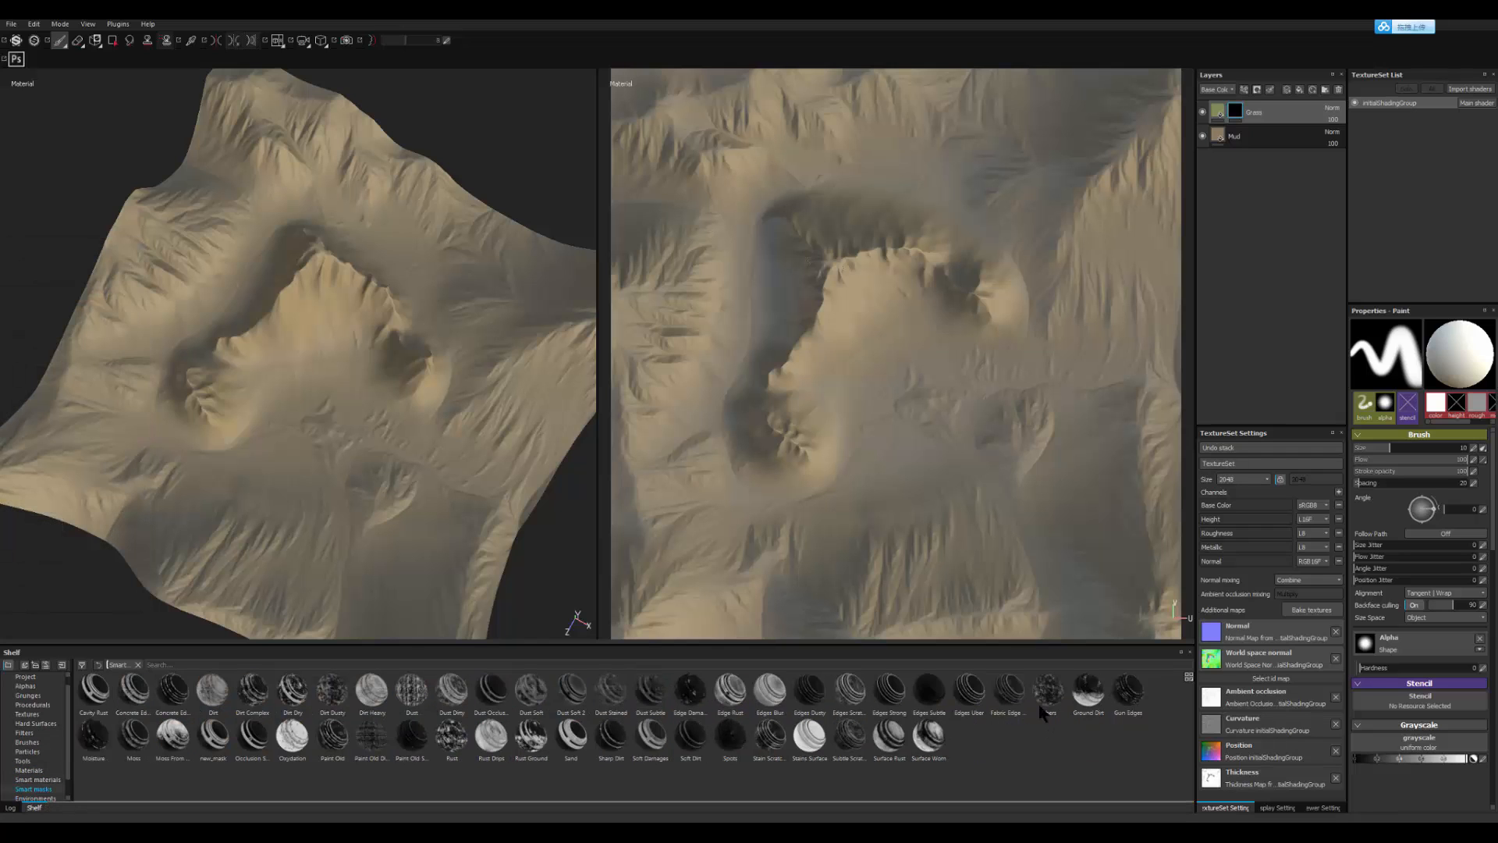
Step: Try the Ground Dirt smart mask on the Grass layer with level 0.93 and contrast 0.72, and remove its effects
{"action": "left_click_drag", "start_coordinate": [1097, 702], "coordinate": [1246, 117]}
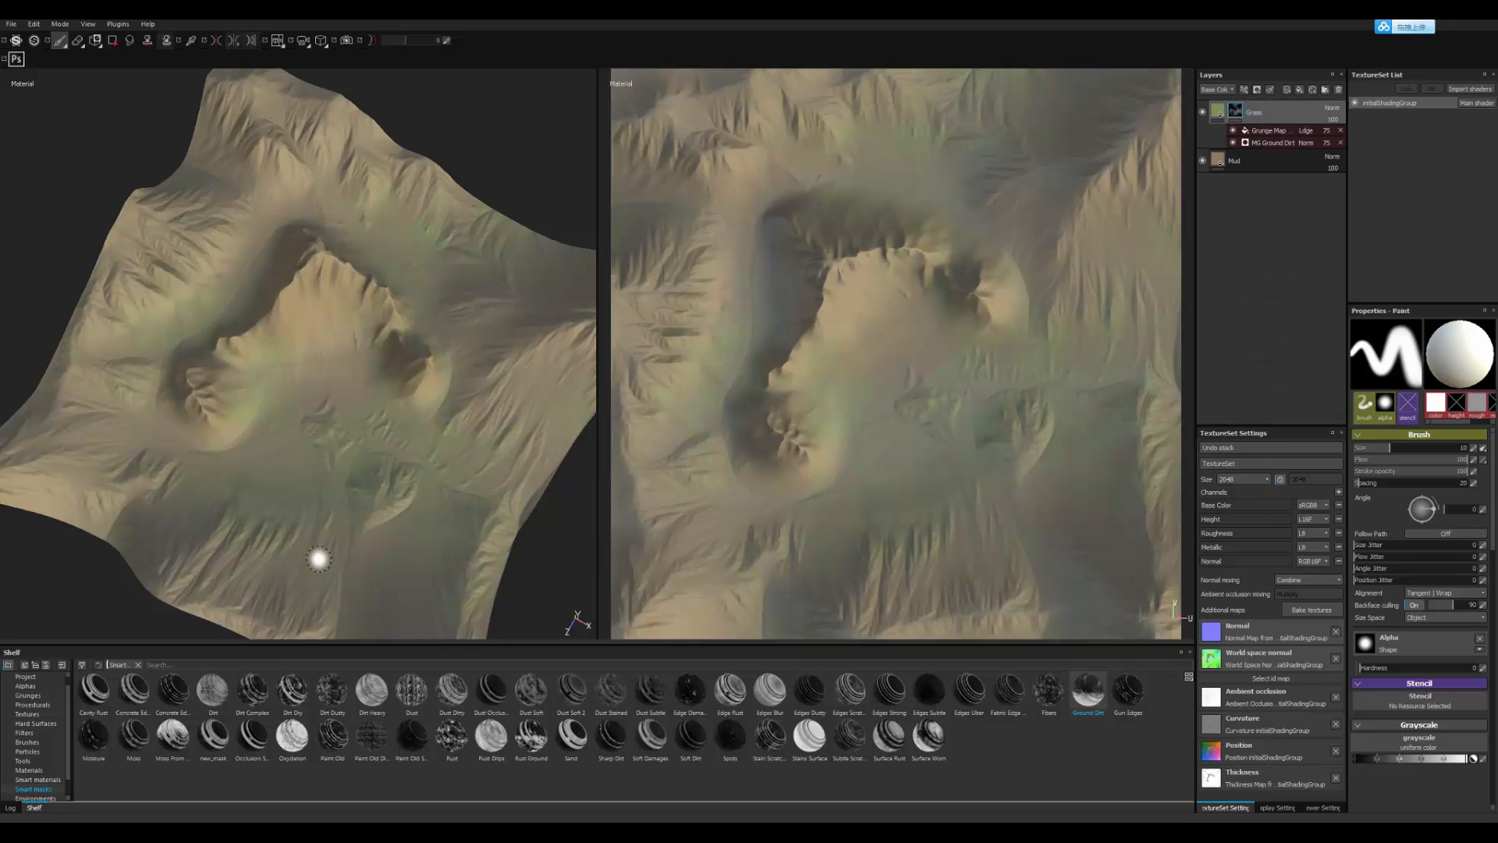
{"action": "left_click_drag", "start_coordinate": [368, 508], "coordinate": [425, 441], "text": "alt"}
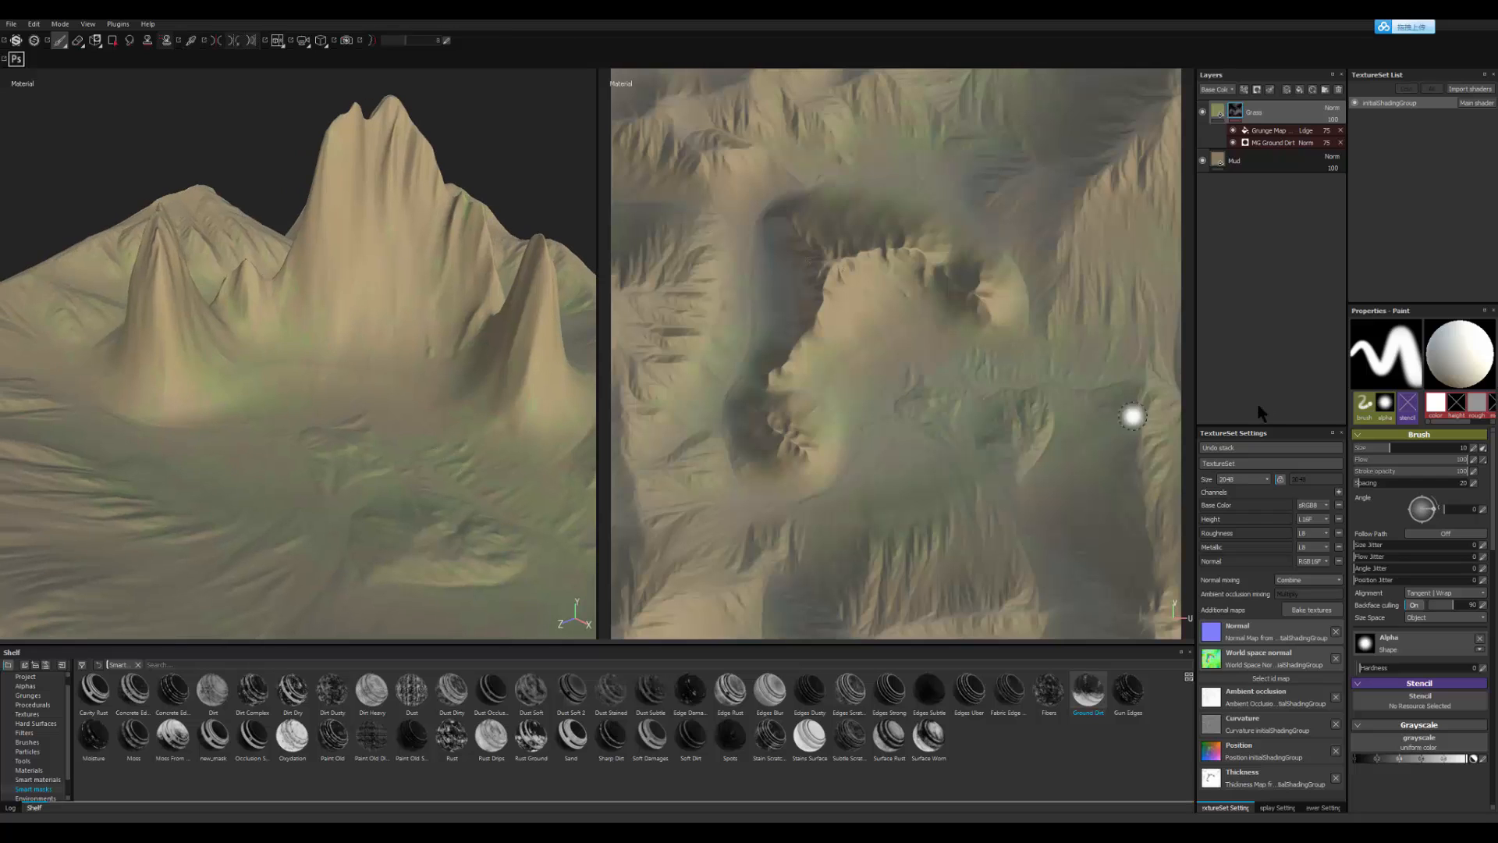
{"action": "left_click", "coordinate": [1283, 143]}
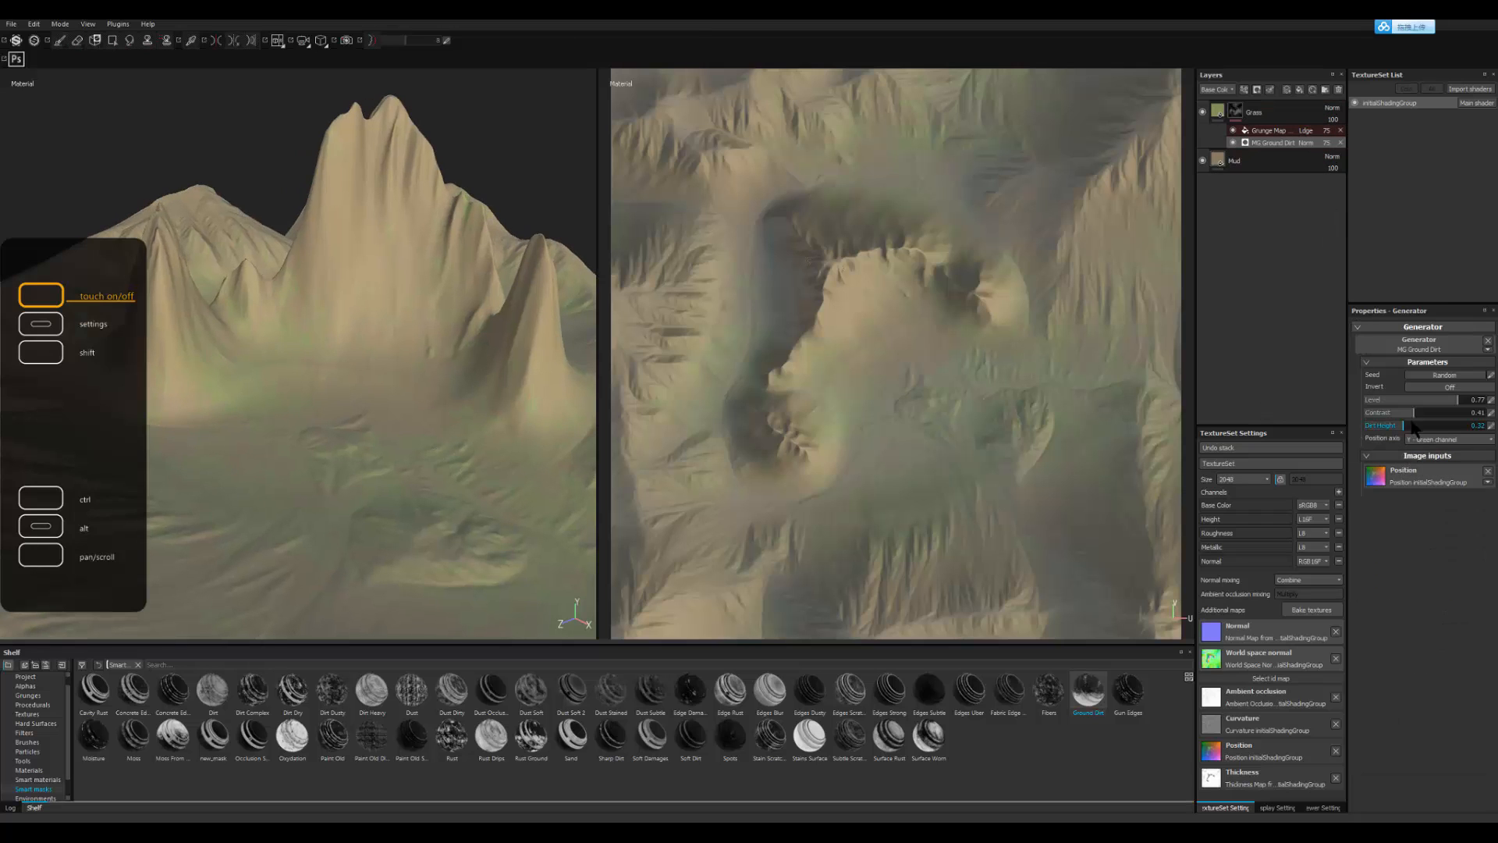
{"action": "mouse_move", "coordinate": [1464, 402]}
{"action": "left_mouse_down"}
{"action": "mouse_move", "coordinate": [1493, 404]}
{"action": "mouse_move", "coordinate": [1473, 406]}
{"action": "left_mouse_up"}
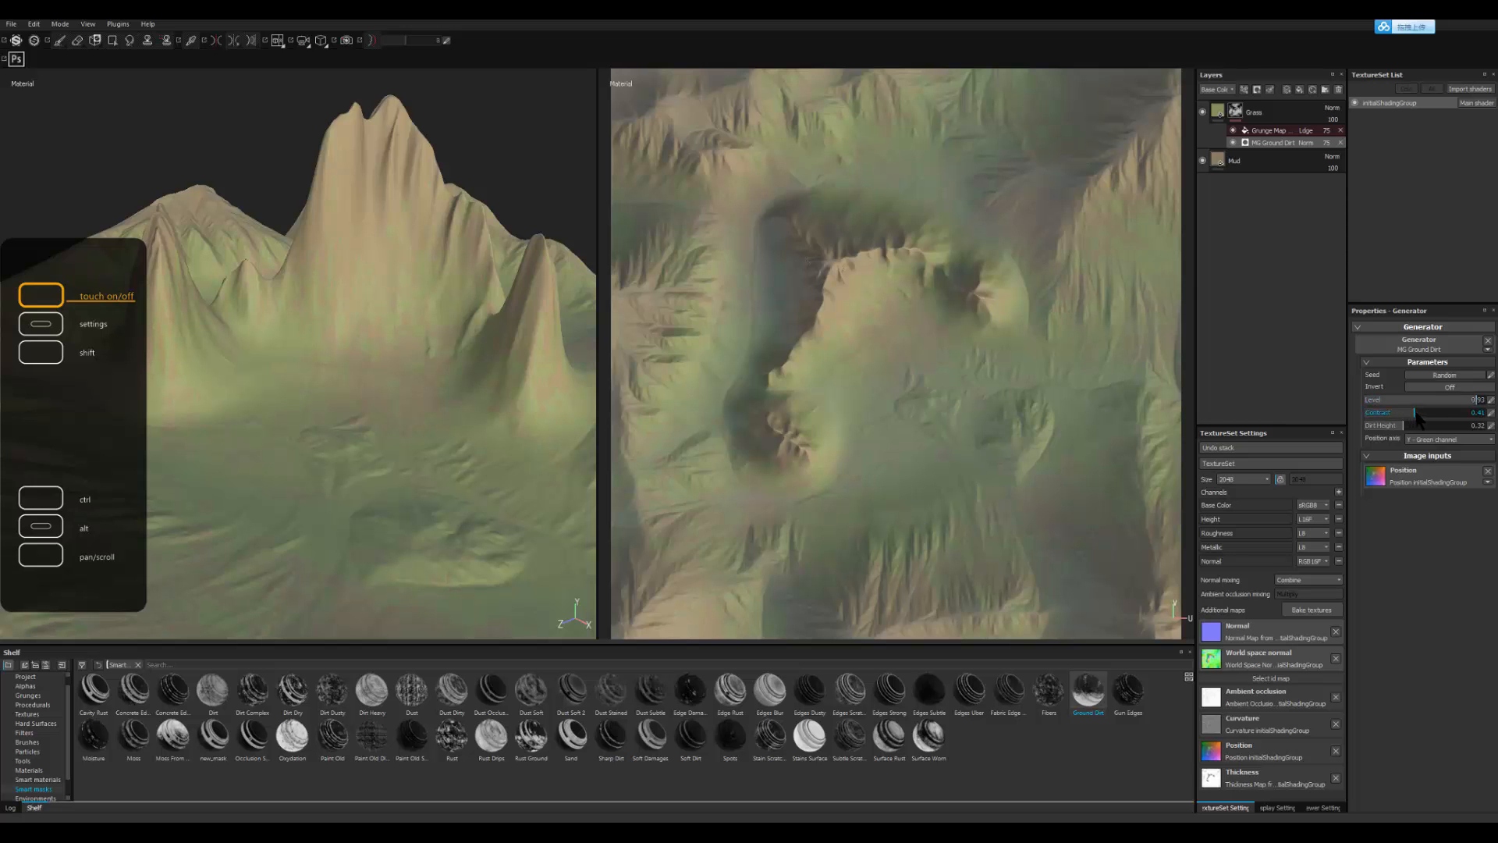
{"action": "left_click_drag", "start_coordinate": [1447, 417], "coordinate": [1440, 417]}
{"action": "left_click_drag", "start_coordinate": [546, 344], "coordinate": [522, 425], "text": "alt"}
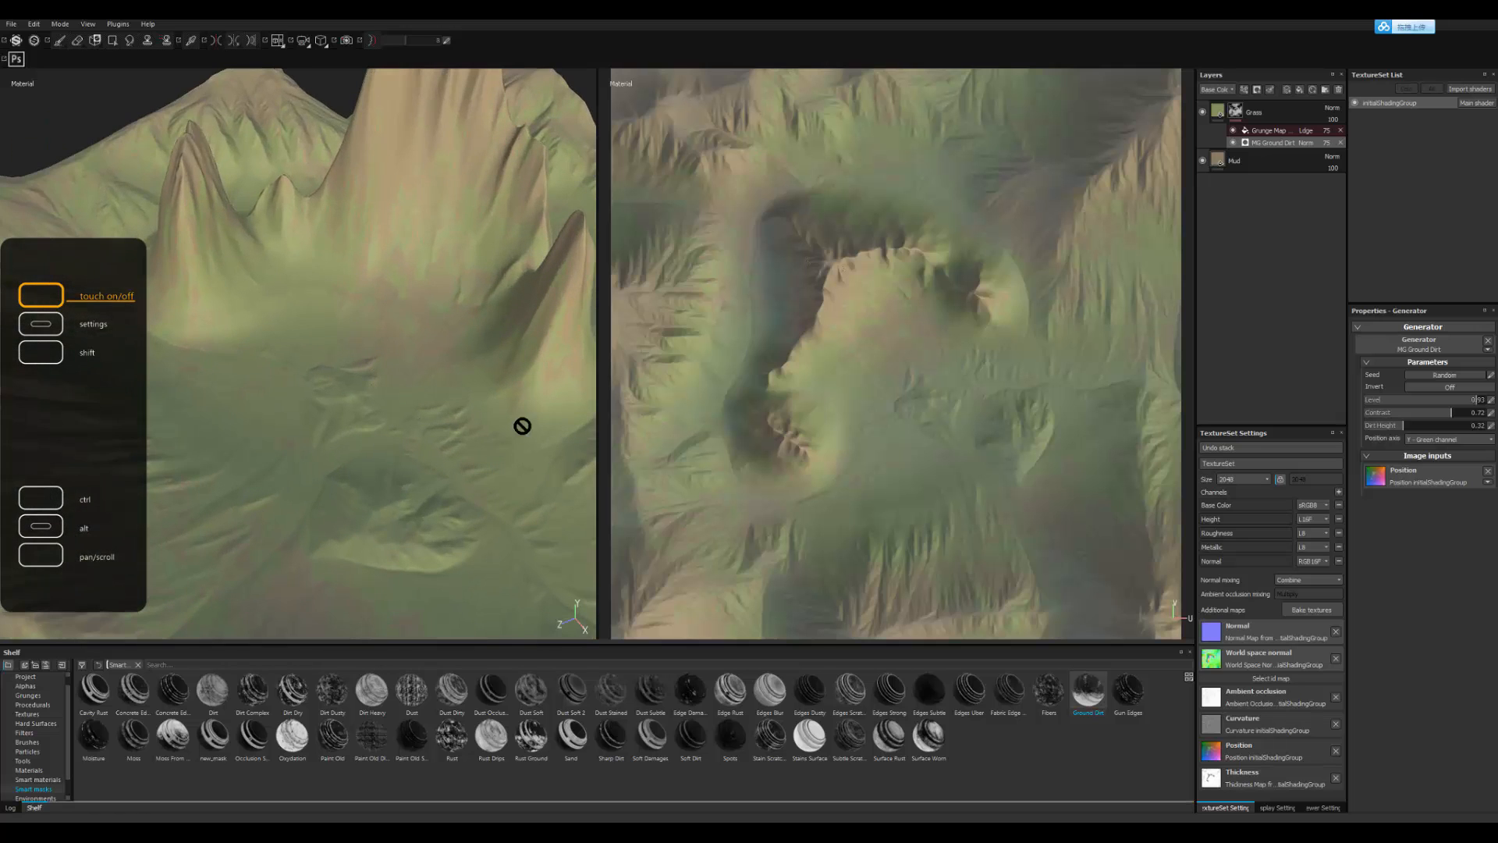
{"action": "left_click", "coordinate": [1341, 130]}
{"action": "left_click", "coordinate": [1340, 131]}
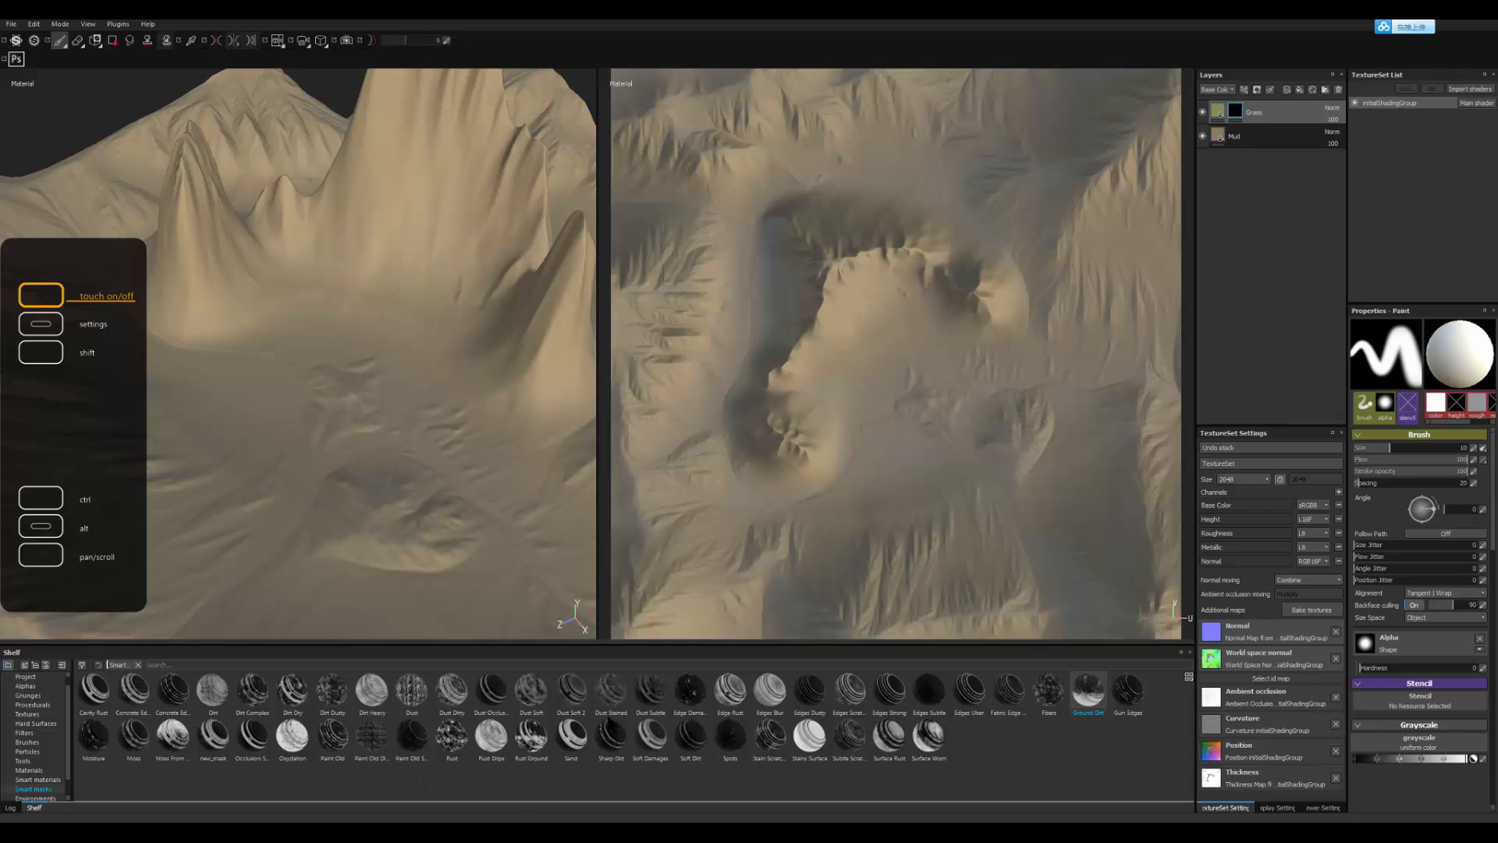
Step: Apply the Moss From Above smart mask to the Grass layer's mask
{"action": "left_click_drag", "start_coordinate": [172, 735], "coordinate": [1243, 112]}
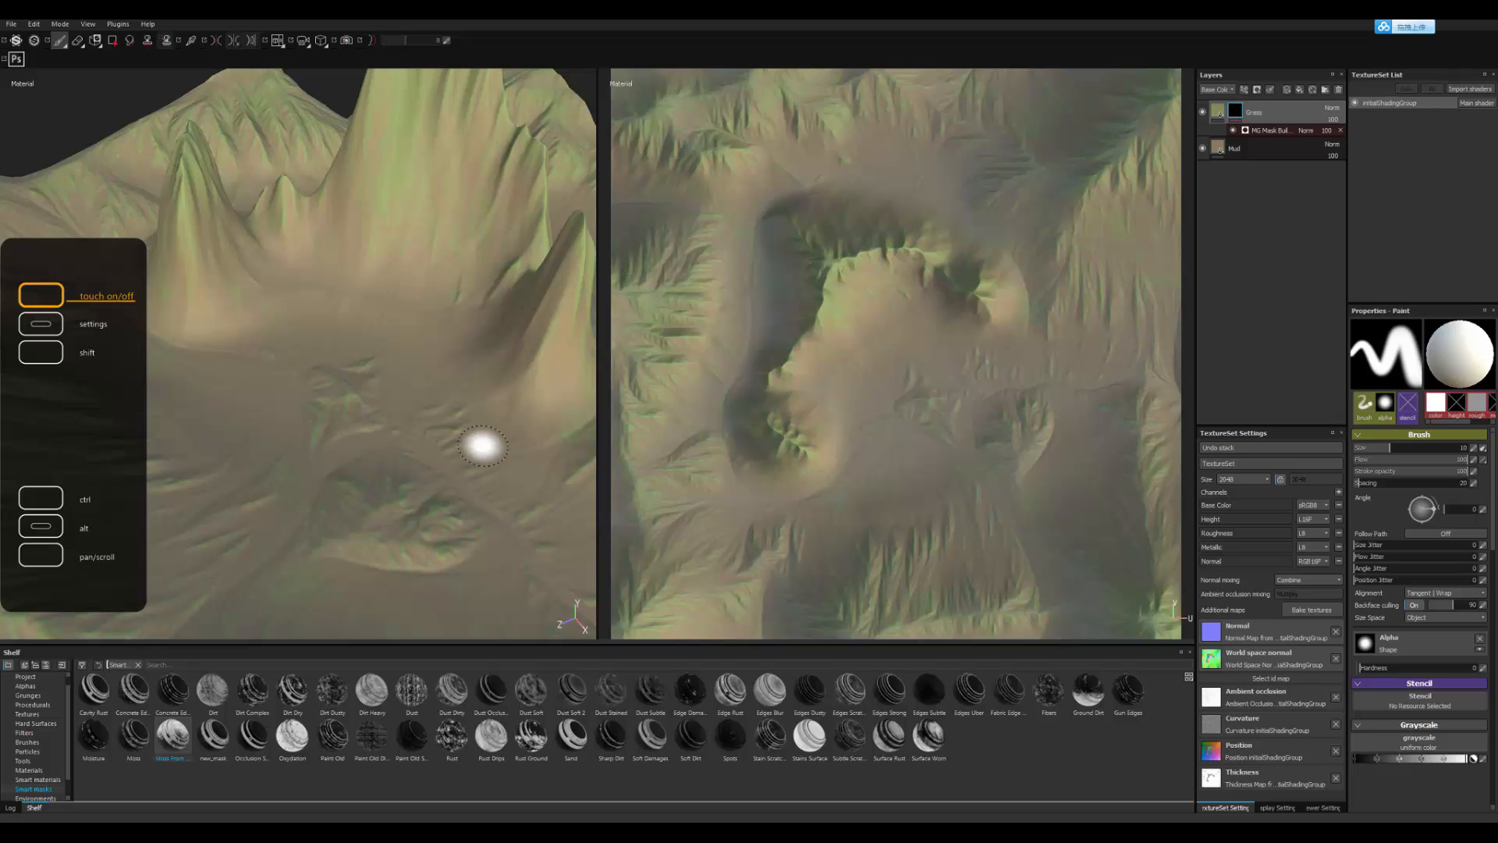
{"action": "left_click_drag", "start_coordinate": [478, 438], "coordinate": [295, 391], "text": "alt"}
{"action": "right_click_drag", "start_coordinate": [294, 391], "coordinate": [409, 429], "text": "alt"}
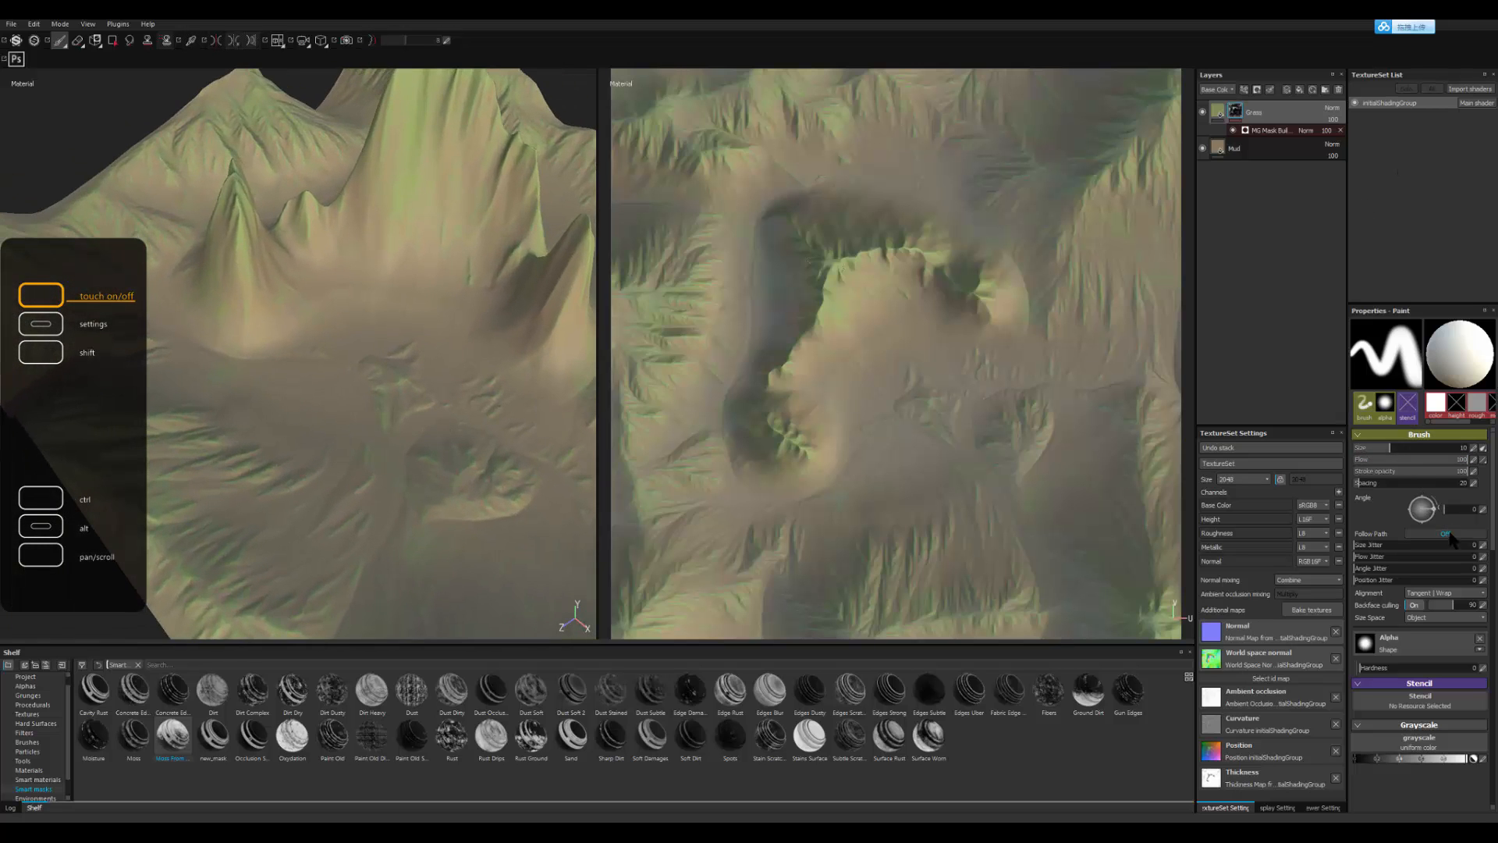
Step: Invert the Grass layer's mask generator and raise its level to 0.86 to spread grass over the flatter ground
{"action": "left_click", "coordinate": [1279, 131]}
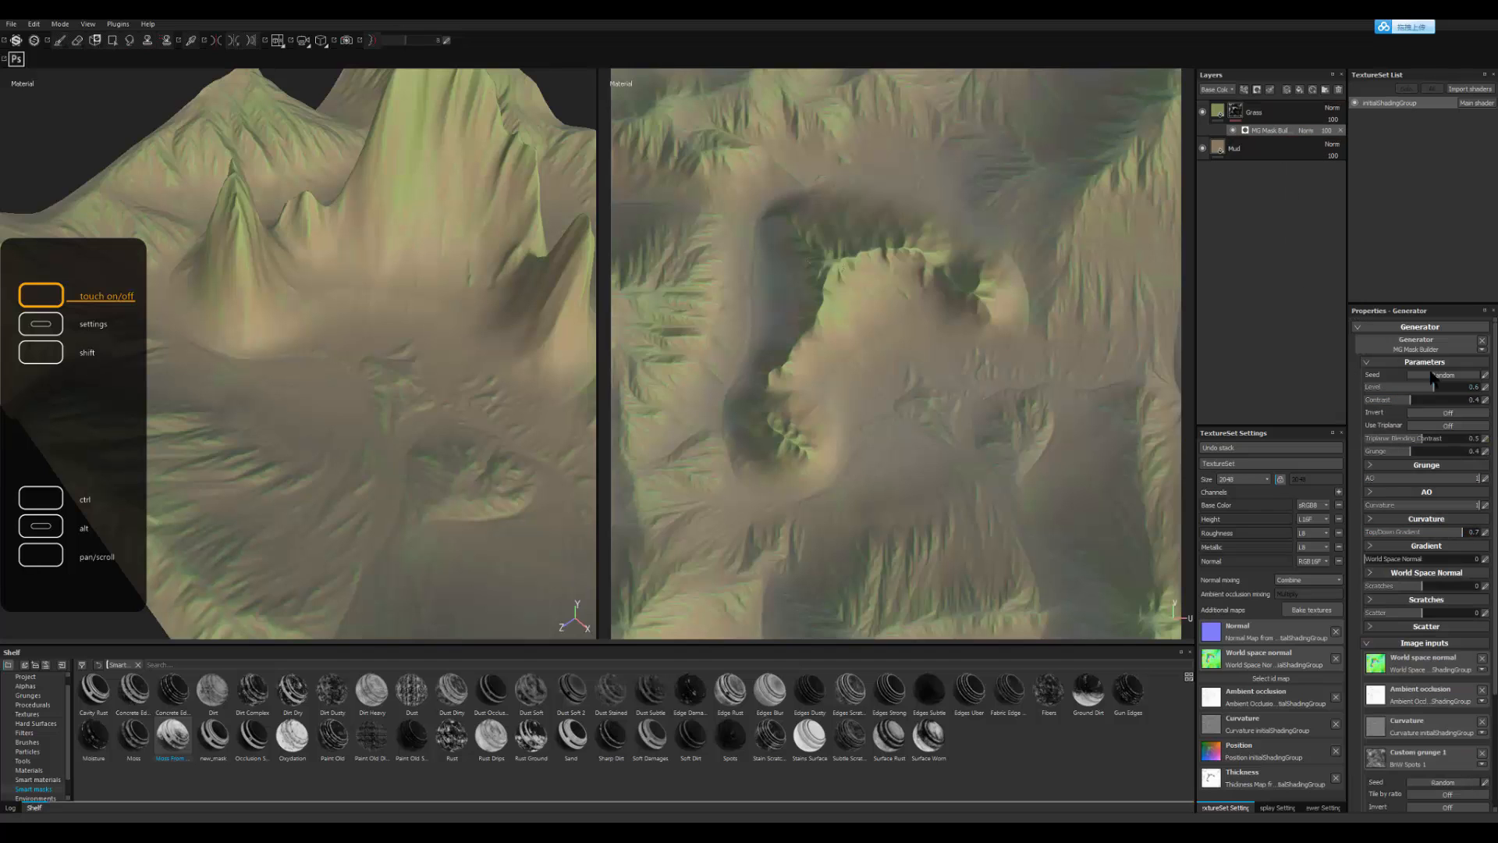
{"action": "left_click", "coordinate": [1410, 413]}
{"action": "left_click_drag", "start_coordinate": [468, 406], "coordinate": [467, 389], "text": "alt"}
{"action": "right_click_drag", "start_coordinate": [500, 374], "coordinate": [429, 395], "text": "alt"}
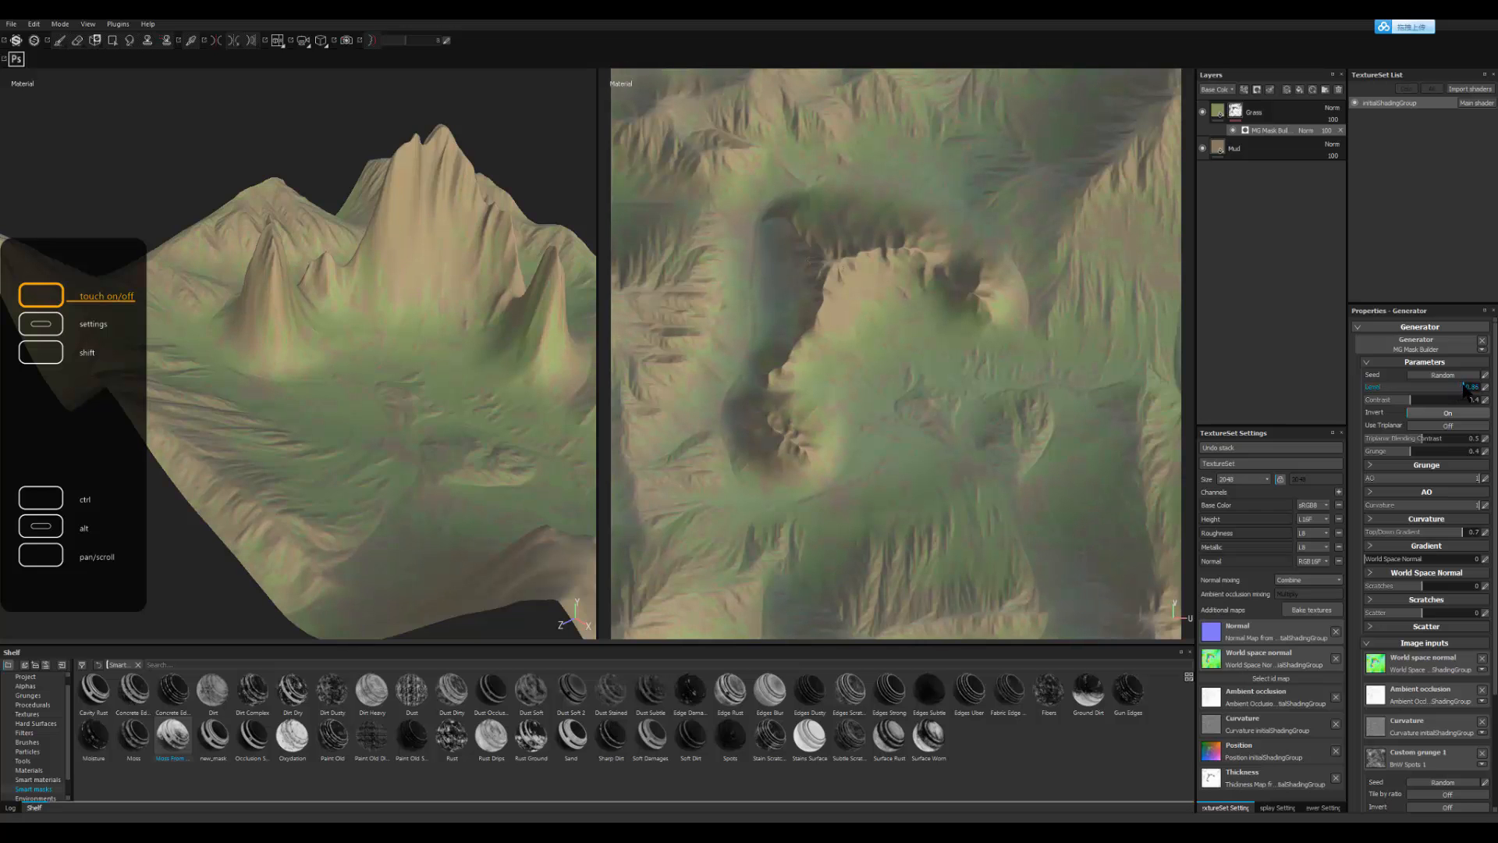
Step: Refine the Grass mask generator by setting grunge to 0.1, contrast to 0.68 and level to 0.8
{"action": "left_click_drag", "start_coordinate": [425, 461], "coordinate": [170, 438], "text": "alt"}
{"action": "right_click_drag", "start_coordinate": [336, 468], "coordinate": [447, 551], "text": "alt"}
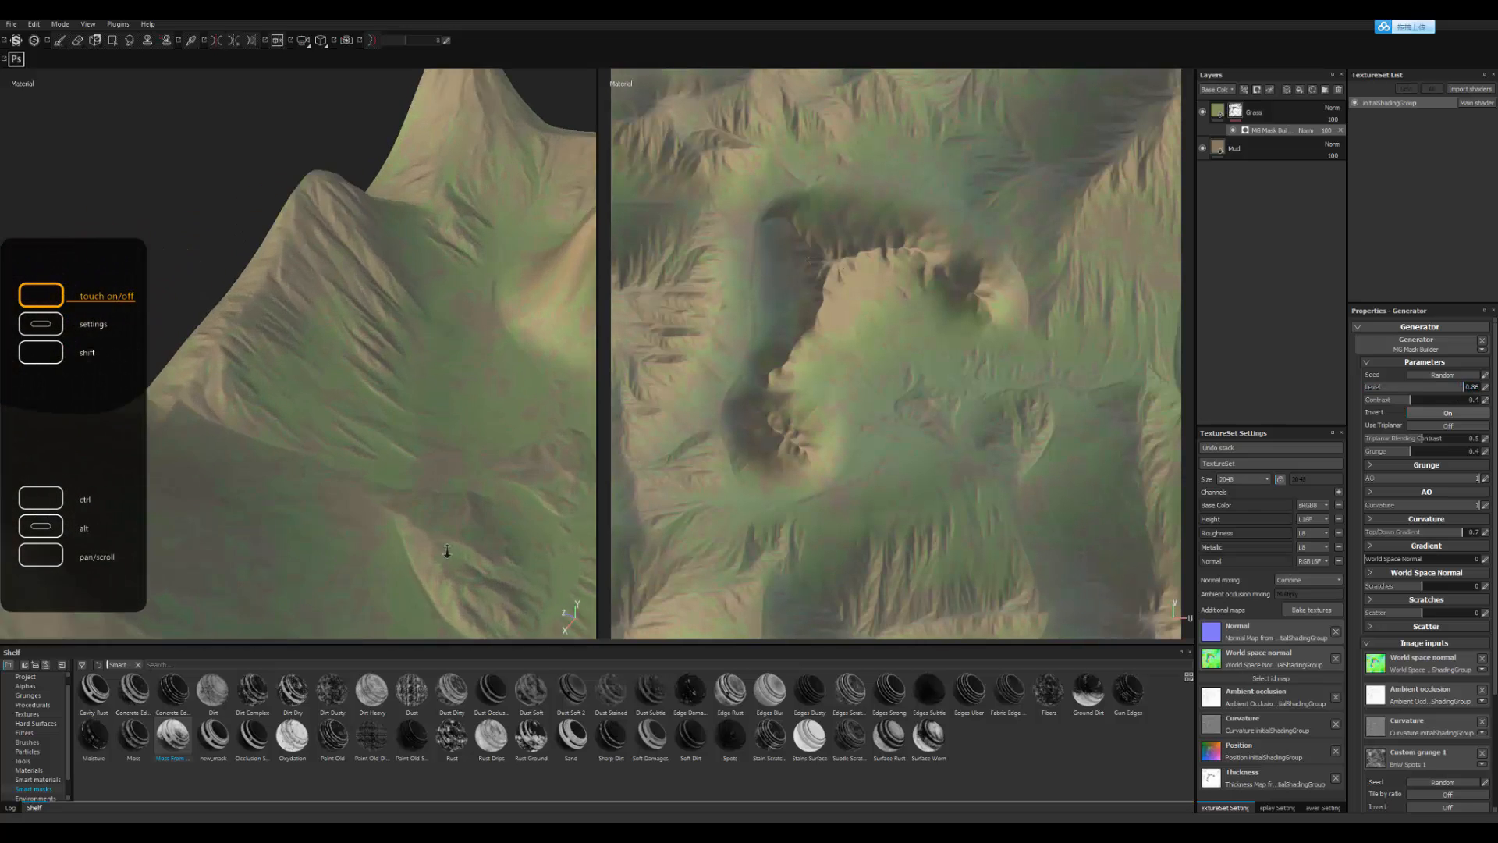
{"action": "left_click_drag", "start_coordinate": [447, 551], "coordinate": [381, 492], "text": "alt"}
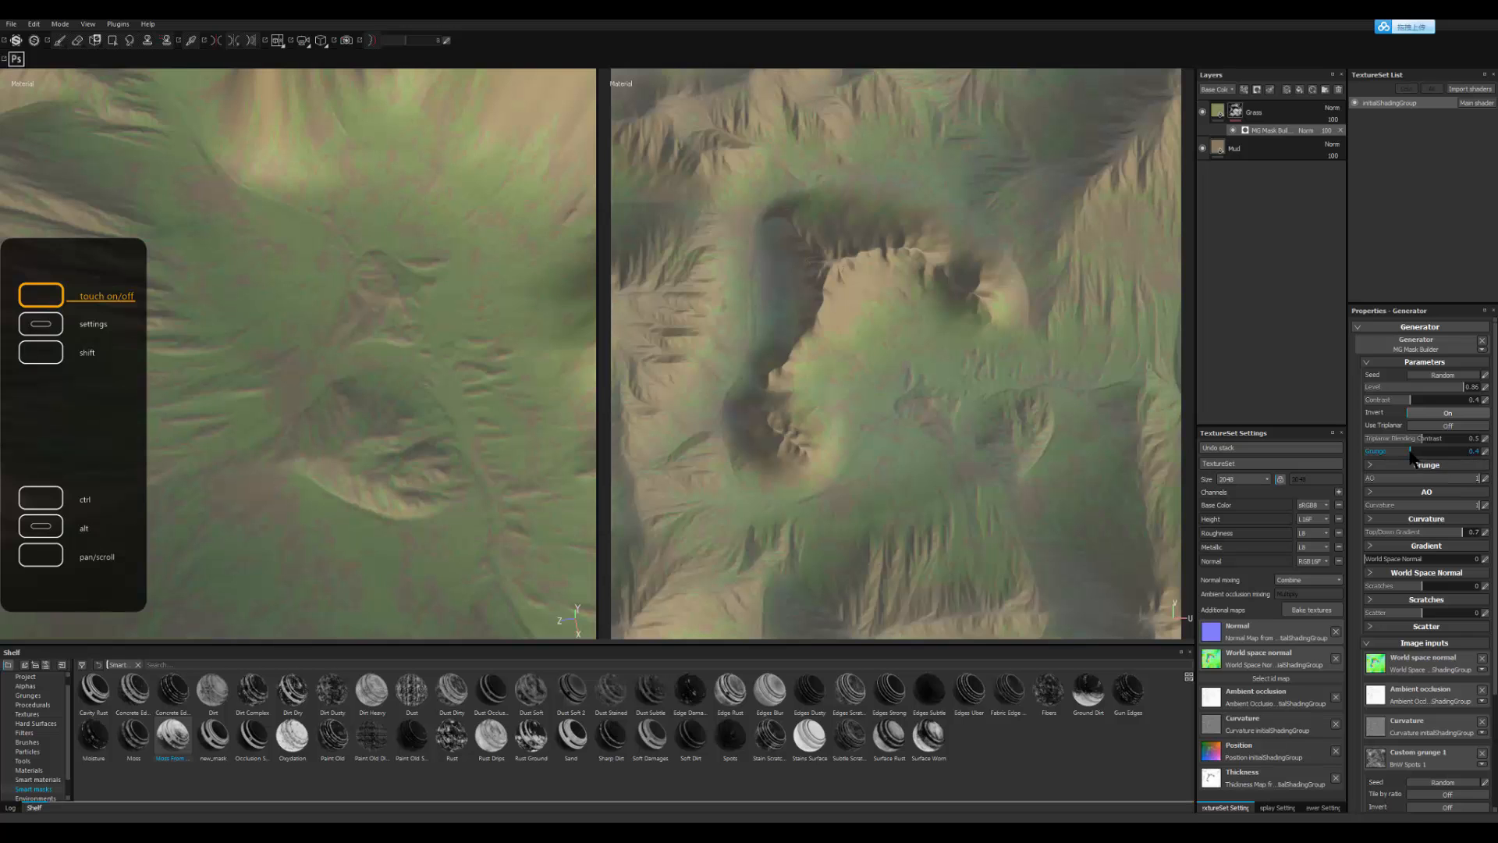
{"action": "left_click_drag", "start_coordinate": [1388, 454], "coordinate": [1354, 457]}
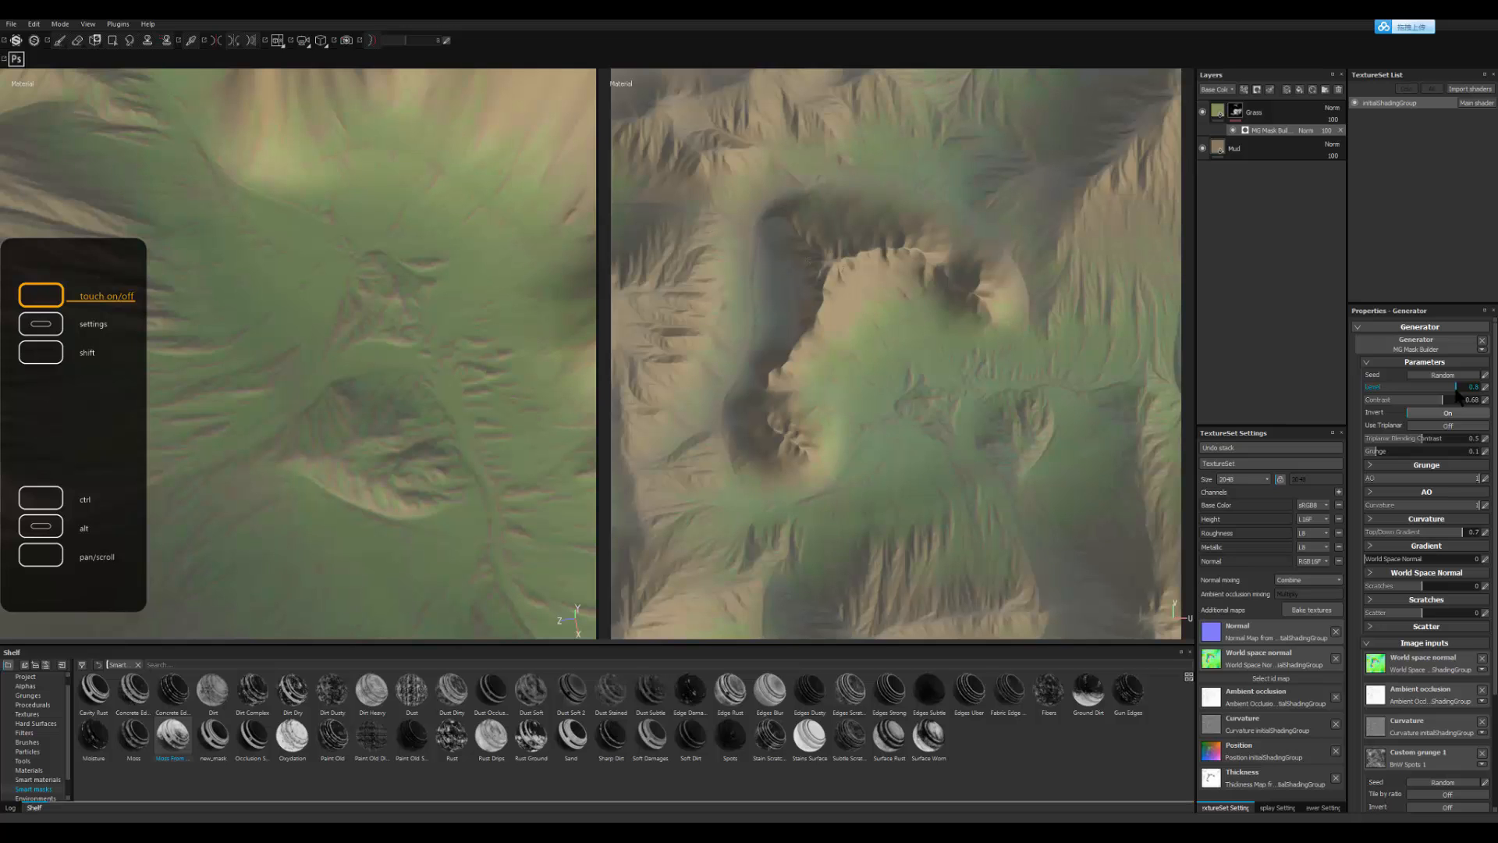
{"action": "left_click_drag", "start_coordinate": [525, 395], "coordinate": [538, 331], "text": "alt"}
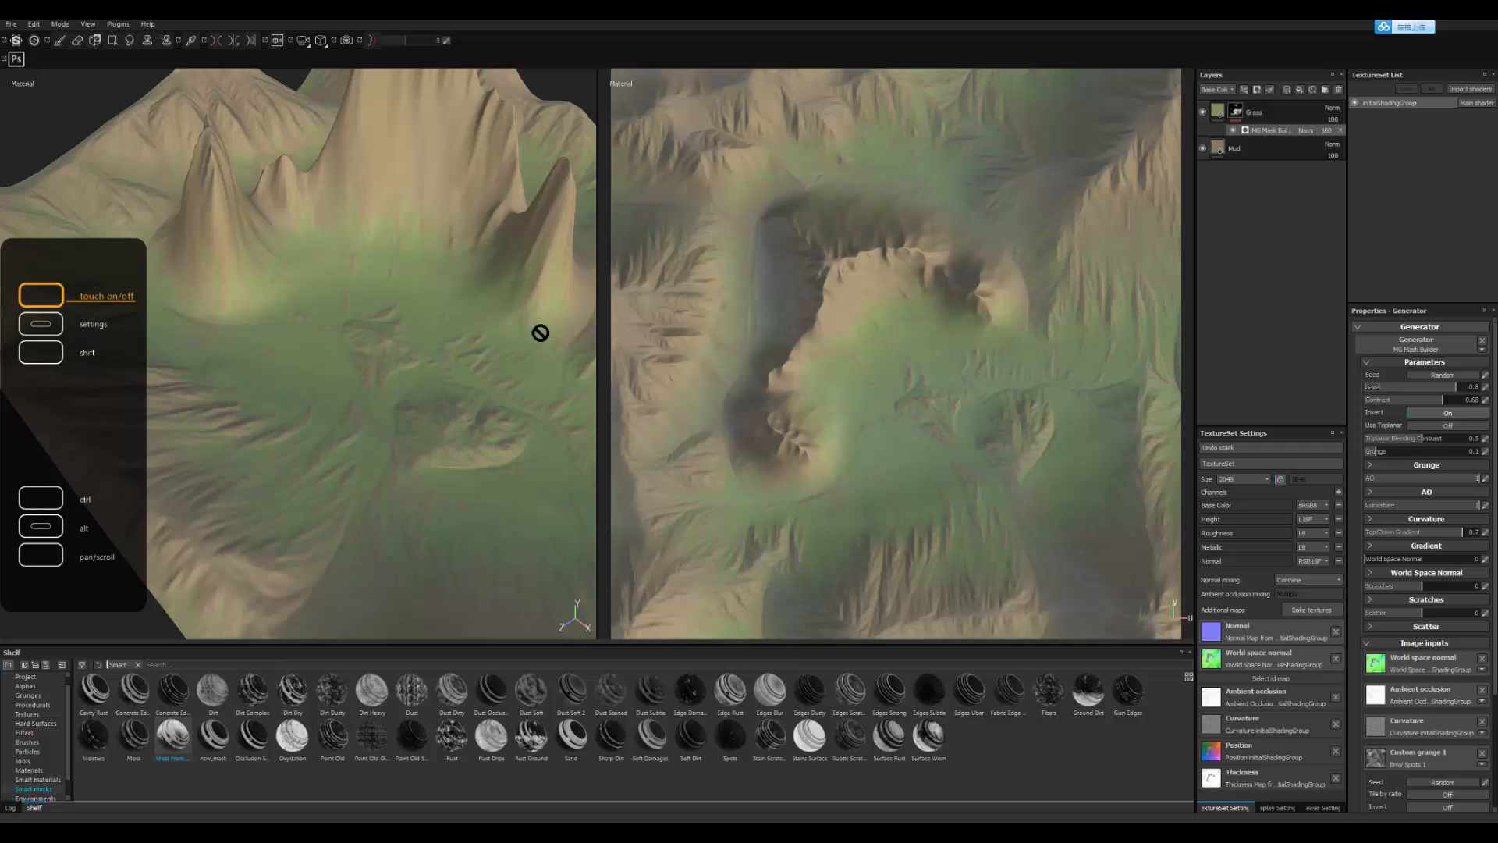
Step: Add a fill layer named Rock above Grass, with a muted reddish-brown base color and increased roughness
{"action": "left_click", "coordinate": [1299, 90]}
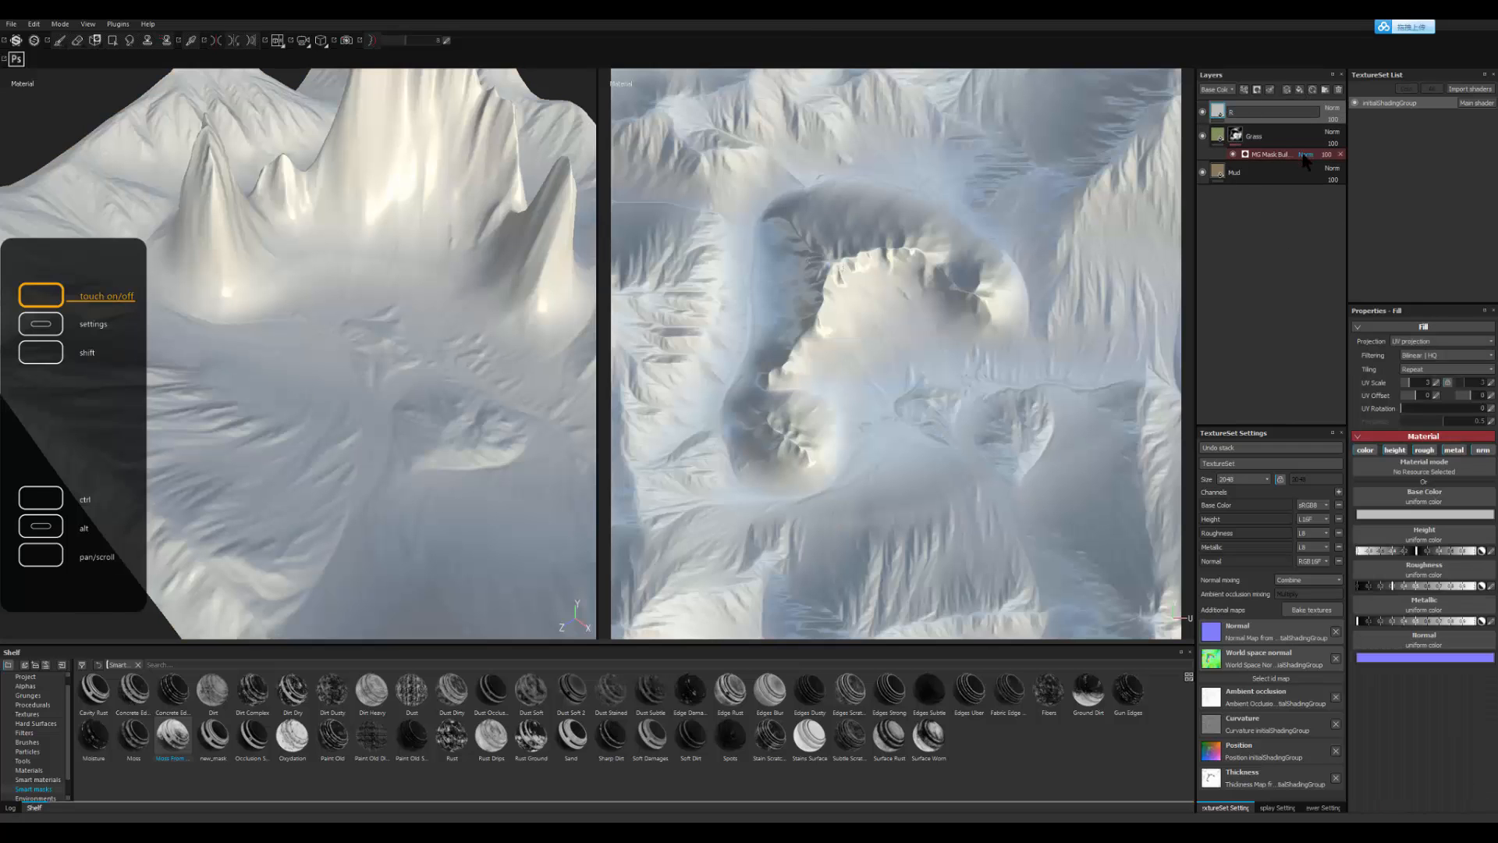
{"action": "left_click", "coordinate": [1397, 514]}
{"action": "left_click", "coordinate": [1345, 503]}
{"action": "mouse_move", "coordinate": [1339, 495]}
{"action": "left_mouse_down"}
{"action": "mouse_move", "coordinate": [1339, 533]}
{"action": "mouse_move", "coordinate": [1317, 491]}
{"action": "mouse_move", "coordinate": [1319, 515]}
{"action": "left_mouse_up"}
{"action": "left_click", "coordinate": [1407, 549]}
{"action": "left_click_drag", "start_coordinate": [1414, 549], "coordinate": [1413, 568]}
{"action": "left_click", "coordinate": [1339, 513]}
{"action": "left_click", "coordinate": [1342, 524]}
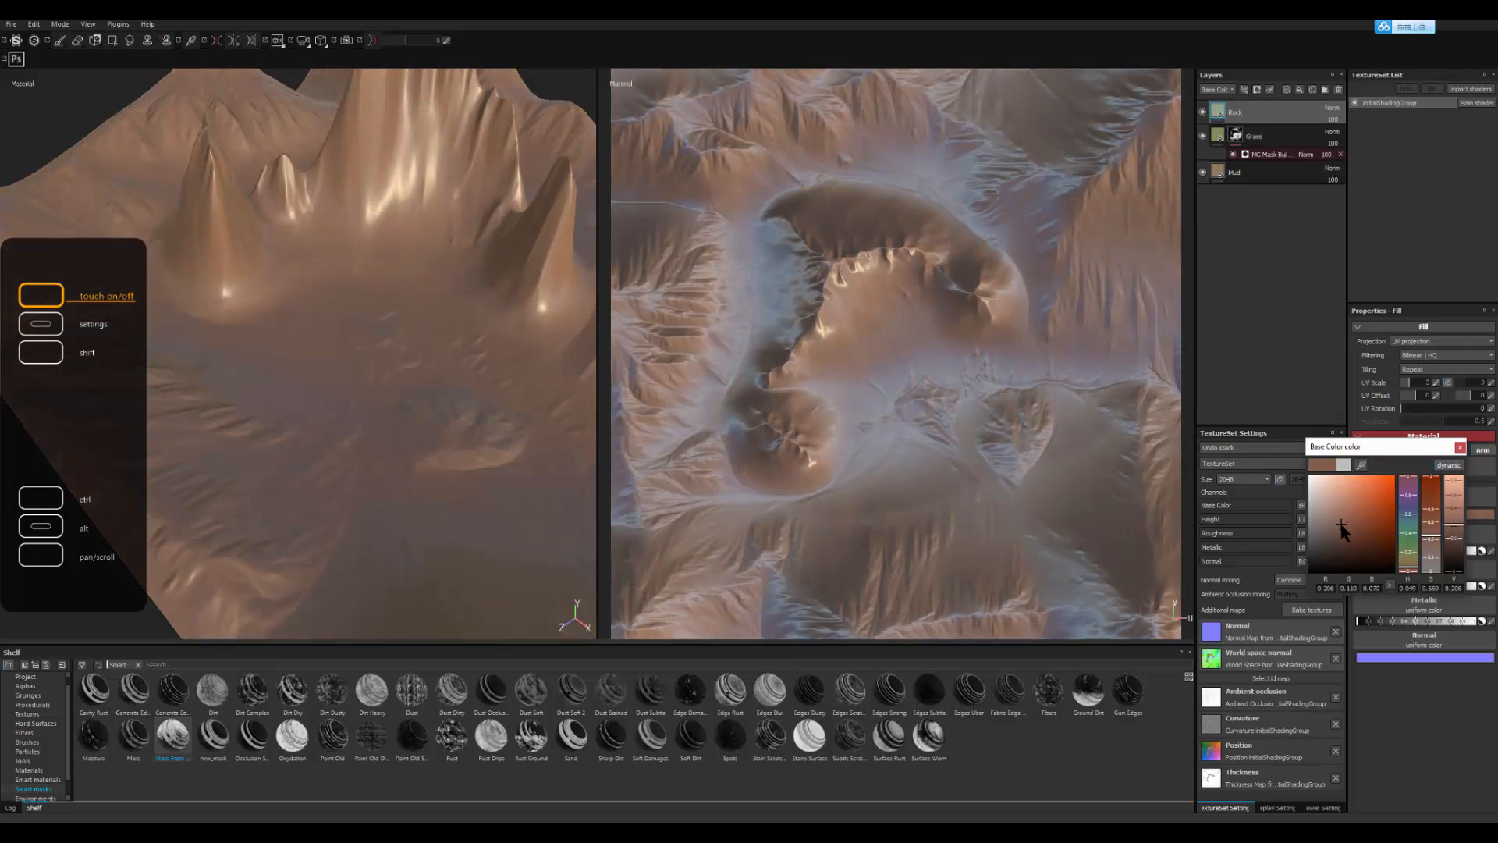
{"action": "left_click", "coordinate": [1460, 447]}
{"action": "left_click", "coordinate": [1416, 585]}
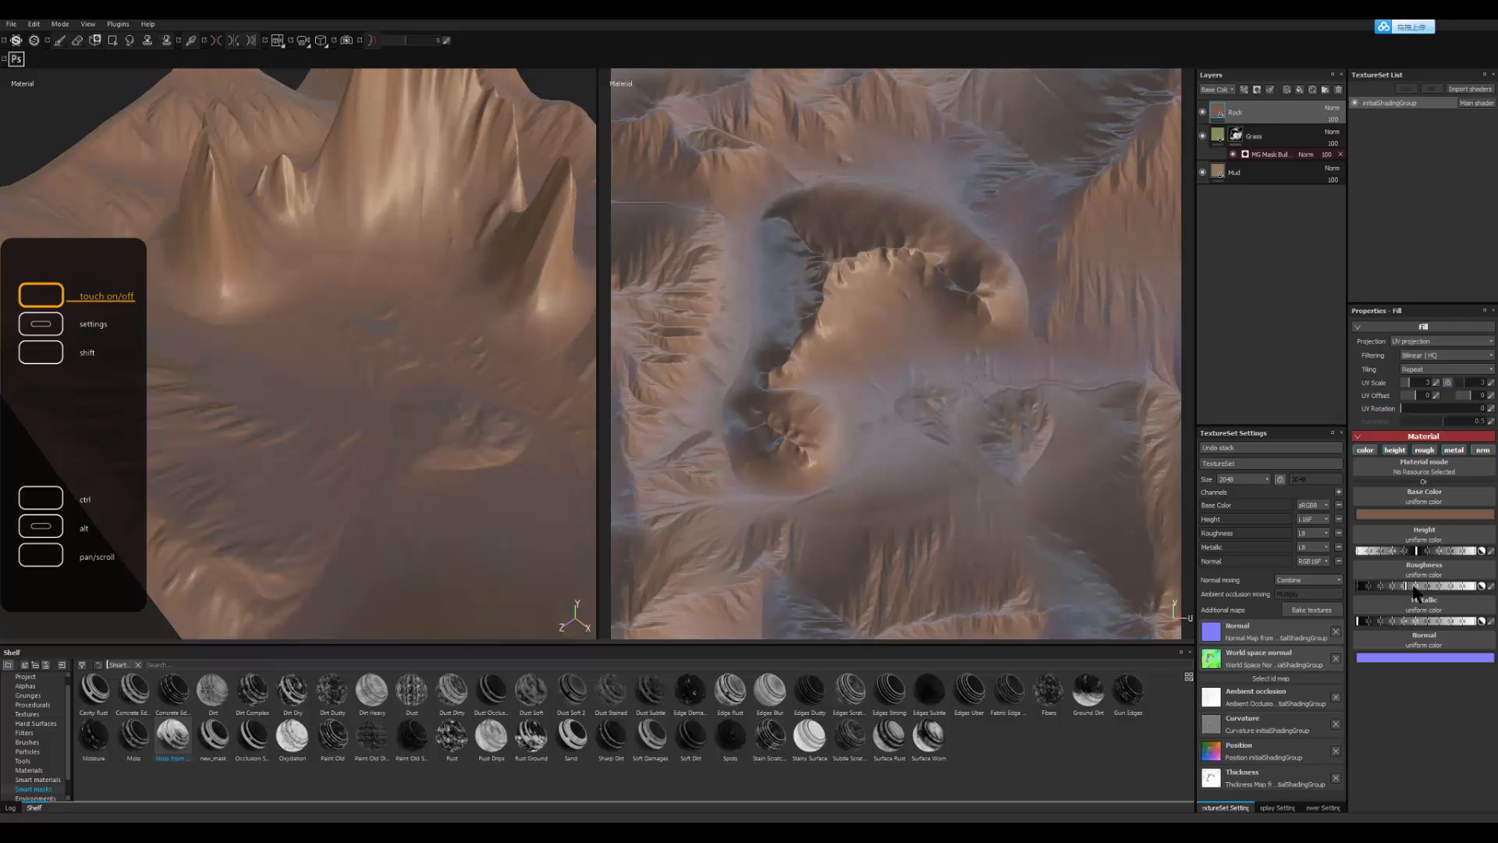
Step: Add a black mask to the Rock layer and apply the Edges Scratched smart mask to it
{"action": "right_click", "coordinate": [1253, 111]}
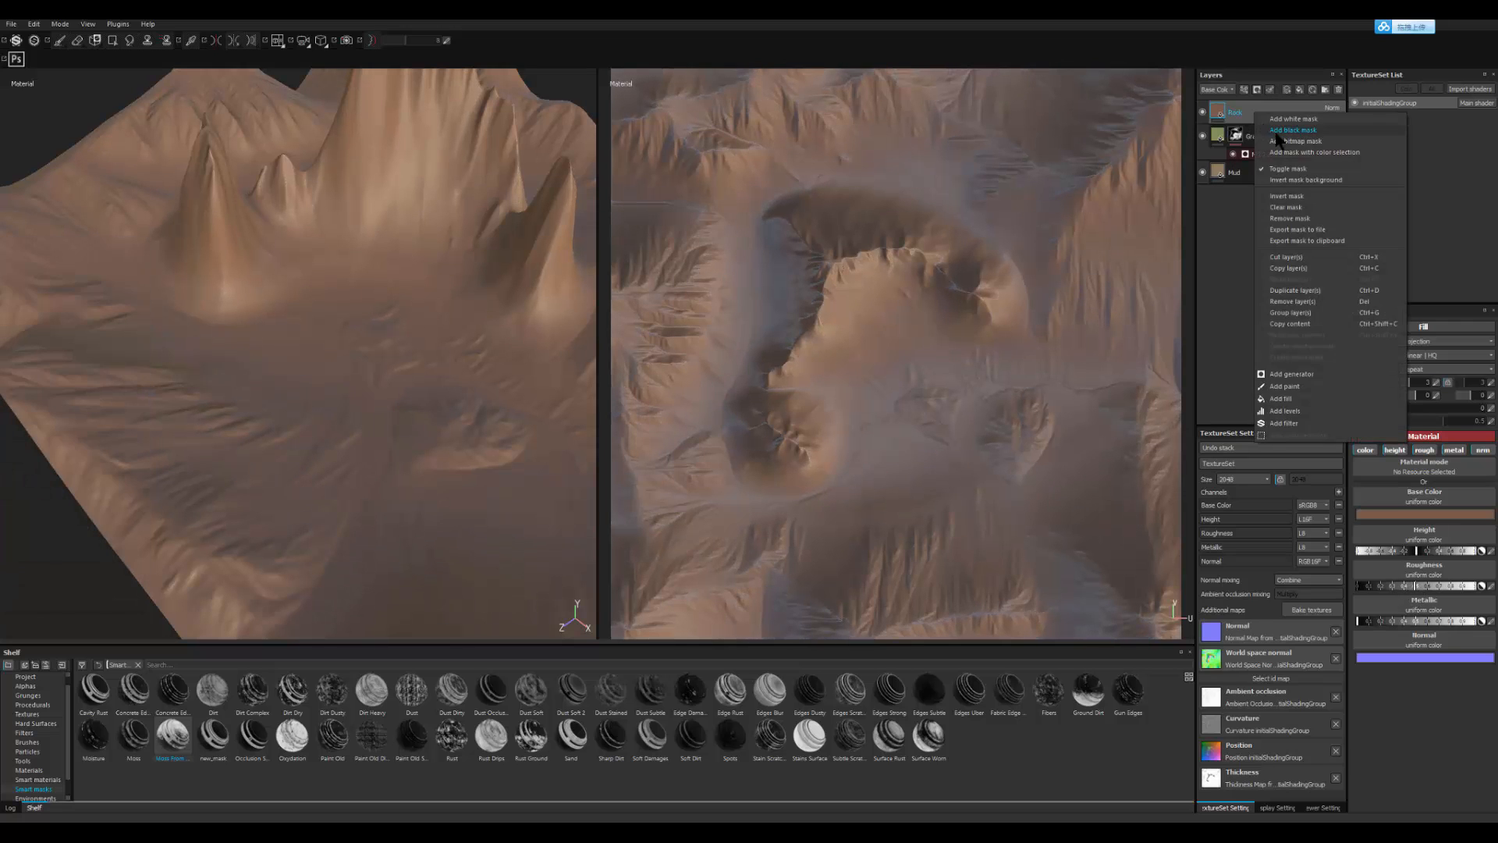
{"action": "left_click", "coordinate": [1286, 132]}
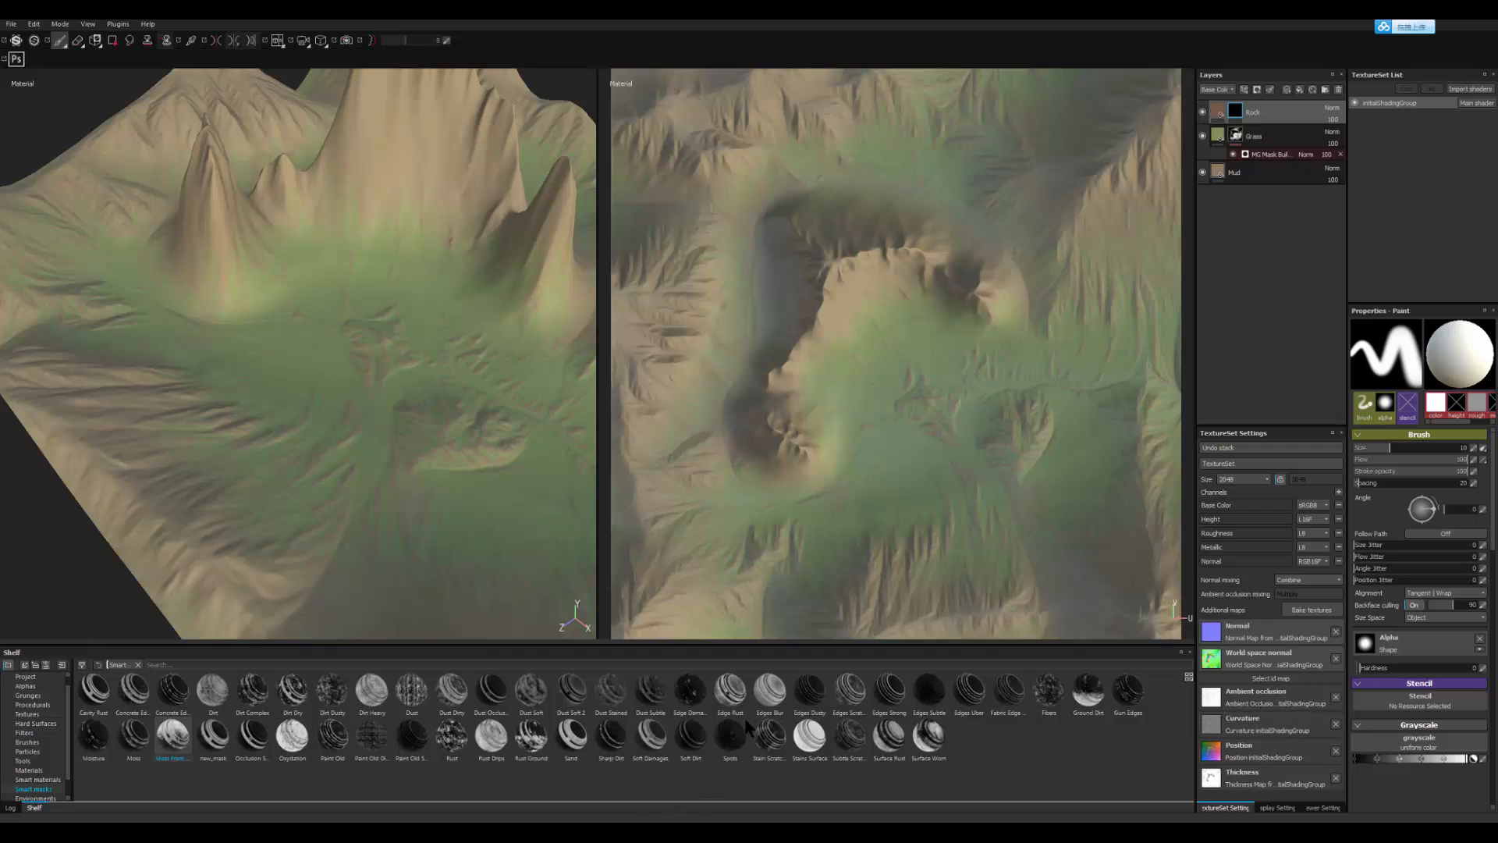
{"action": "left_click_drag", "start_coordinate": [839, 694], "coordinate": [1235, 118]}
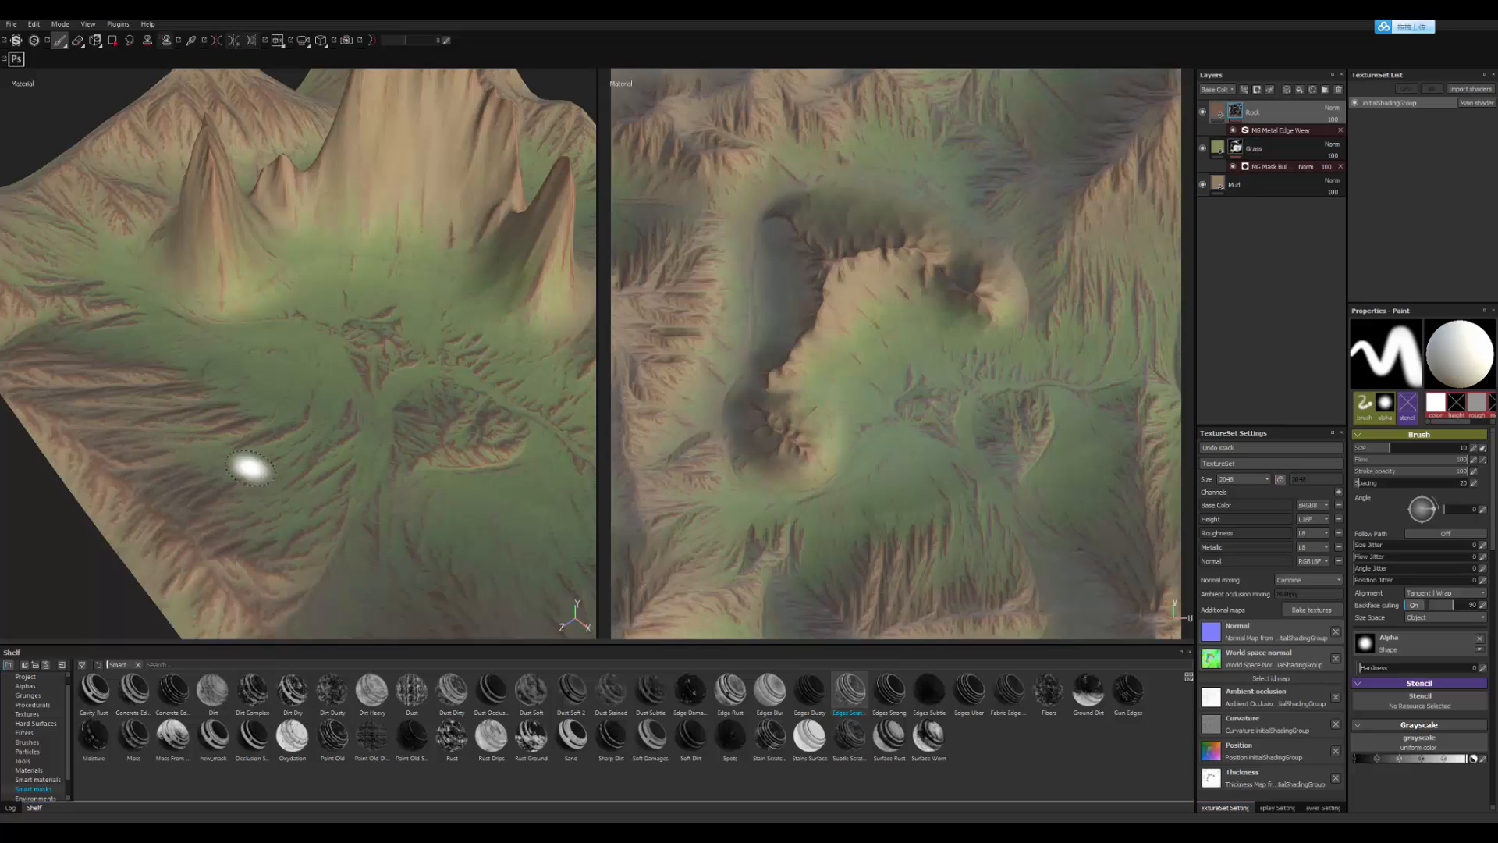
Step: Examine the Rock layer's edge coverage on the peaks, slopes and valley mound from several angles and distances
{"action": "left_click_drag", "start_coordinate": [383, 503], "coordinate": [160, 451], "text": "alt"}
{"action": "mouse_move", "coordinate": [348, 484]}
{"action": "left_mouse_down", "text": "alt"}
{"action": "mouse_move", "coordinate": [301, 445]}
{"action": "mouse_move", "coordinate": [148, 434]}
{"action": "mouse_move", "coordinate": [341, 437]}
{"action": "mouse_move", "coordinate": [281, 413]}
{"action": "left_mouse_up", "text": "alt"}
{"action": "right_click_drag", "start_coordinate": [281, 413], "coordinate": [515, 593], "text": "alt"}
{"action": "middle_click_drag", "start_coordinate": [318, 382], "coordinate": [434, 582], "text": "alt"}
{"action": "right_click_drag", "start_coordinate": [434, 581], "coordinate": [334, 445], "text": "alt"}
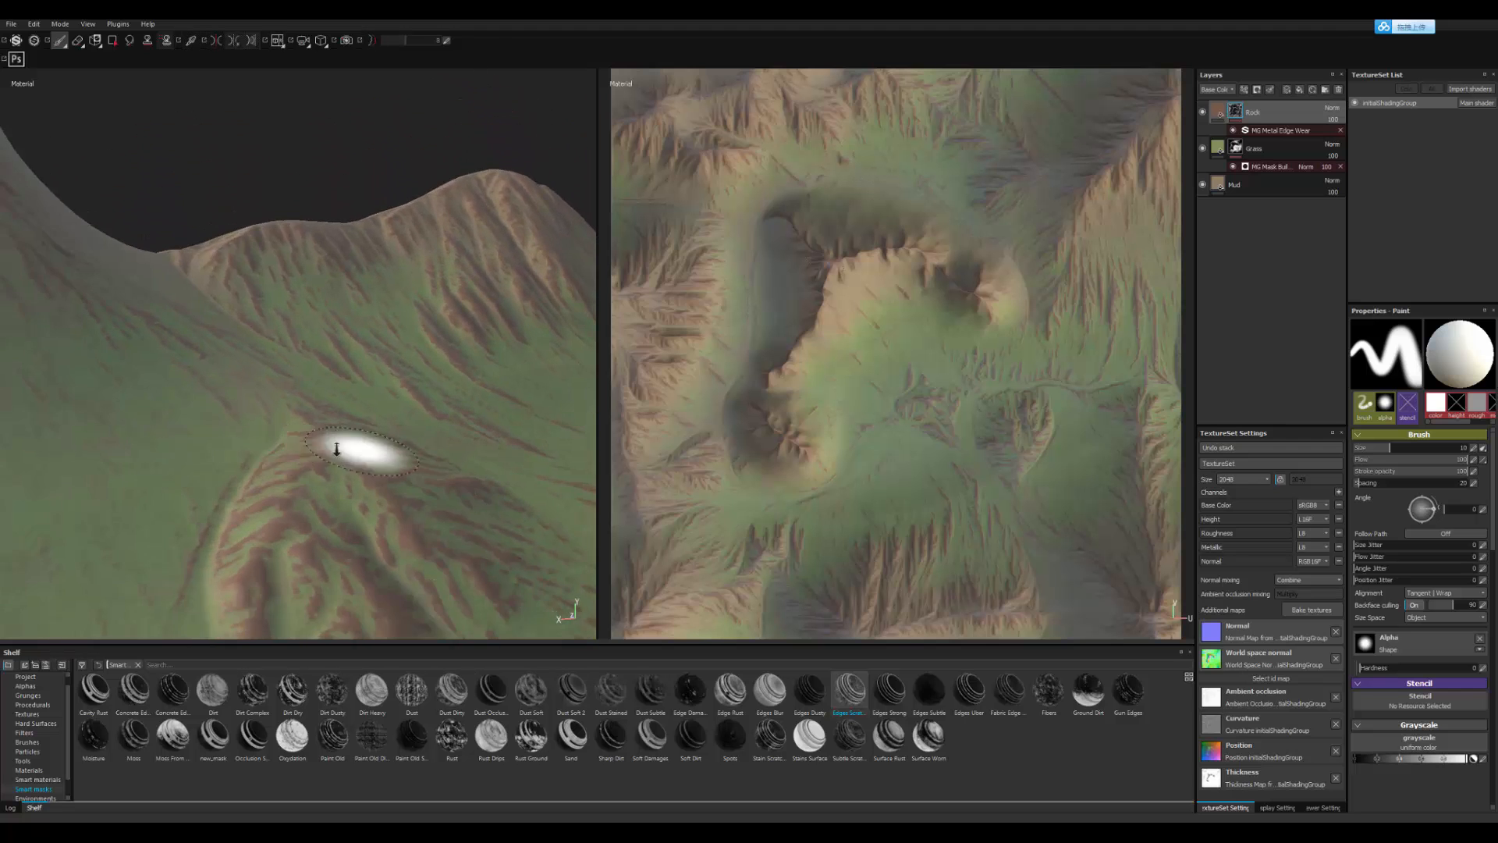
{"action": "mouse_move", "coordinate": [335, 445]}
{"action": "left_mouse_down", "text": "alt"}
{"action": "mouse_move", "coordinate": [642, 480]}
{"action": "mouse_move", "coordinate": [904, 484]}
{"action": "mouse_move", "coordinate": [1034, 466]}
{"action": "left_mouse_up", "text": "alt"}
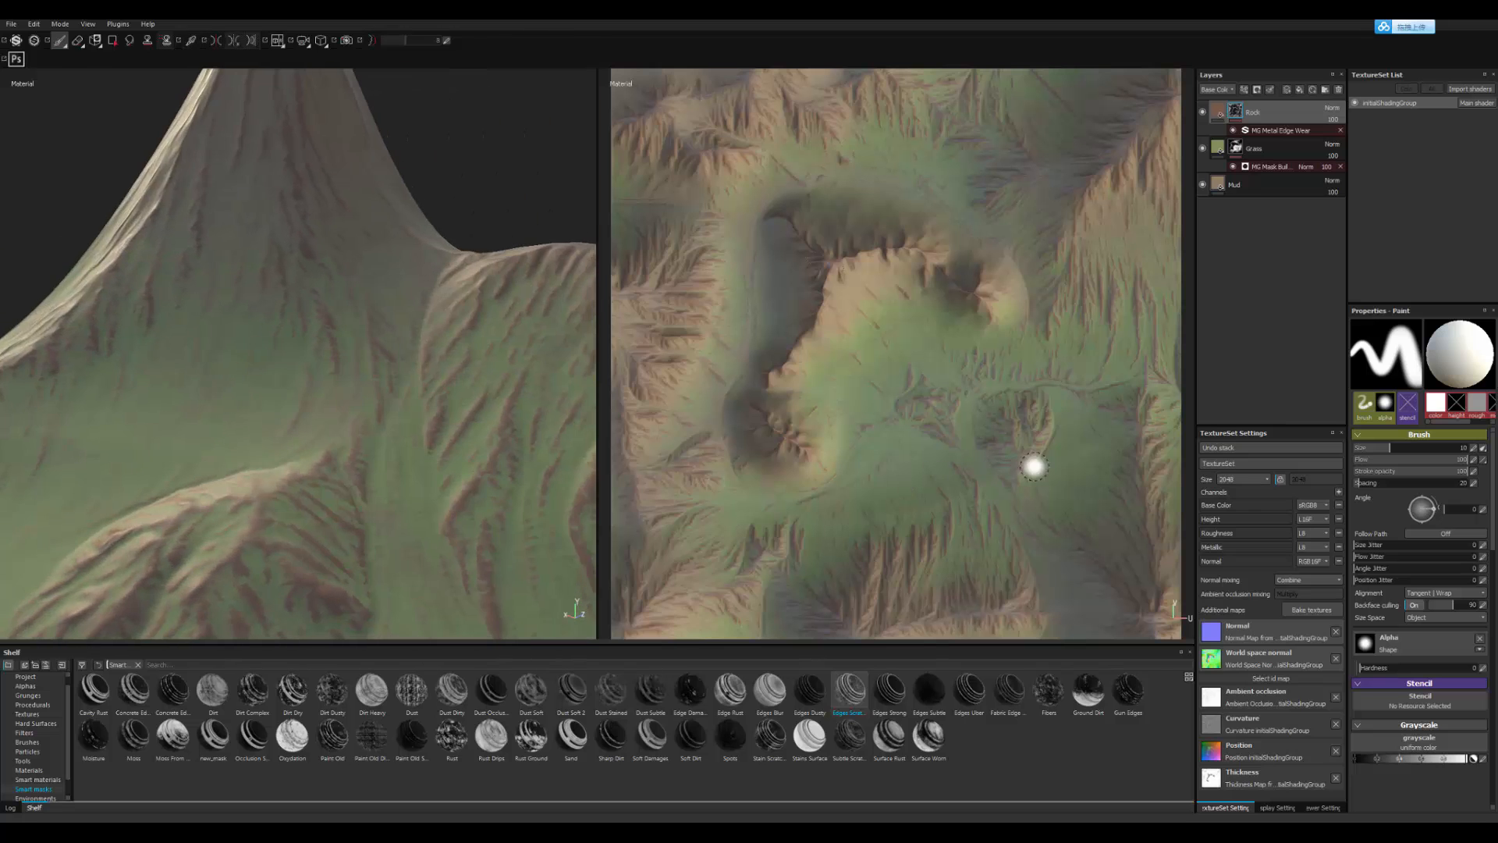
{"action": "right_click_drag", "start_coordinate": [229, 505], "coordinate": [175, 471], "text": "alt"}
{"action": "left_click_drag", "start_coordinate": [175, 472], "coordinate": [407, 476], "text": "alt"}
{"action": "mouse_move", "coordinate": [406, 476]}
{"action": "right_mouse_down", "text": "alt"}
{"action": "mouse_move", "coordinate": [488, 568]}
{"action": "mouse_move", "coordinate": [559, 609]}
{"action": "mouse_move", "coordinate": [629, 577]}
{"action": "right_mouse_up", "text": "alt"}
{"action": "right_click_drag", "start_coordinate": [511, 461], "coordinate": [148, 430], "text": "alt"}
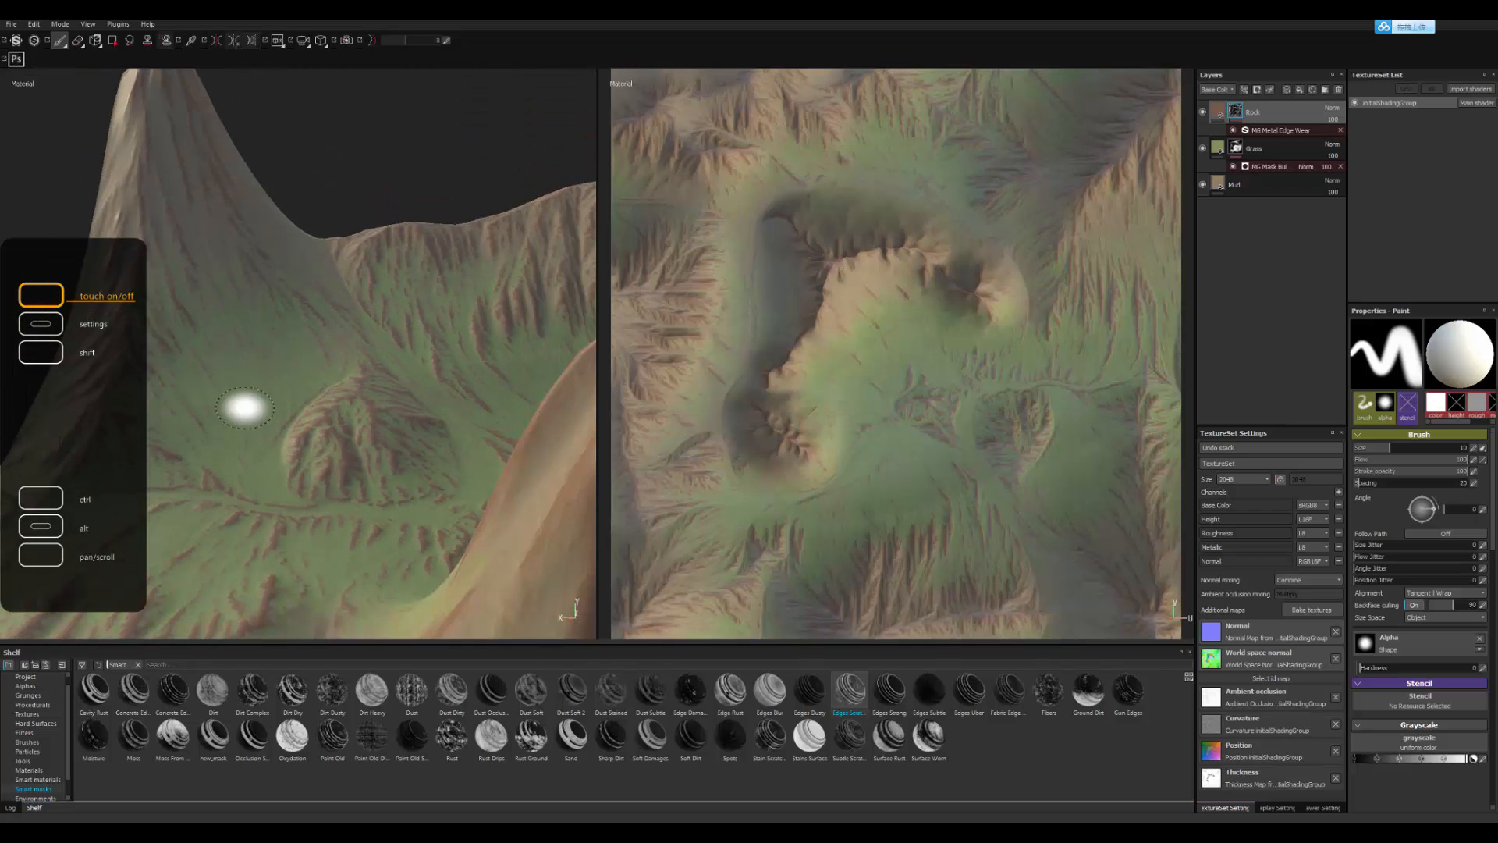
{"action": "left_click_drag", "start_coordinate": [244, 408], "coordinate": [175, 426], "text": "alt"}
{"action": "left_click_drag", "start_coordinate": [281, 374], "coordinate": [238, 296], "text": "alt"}
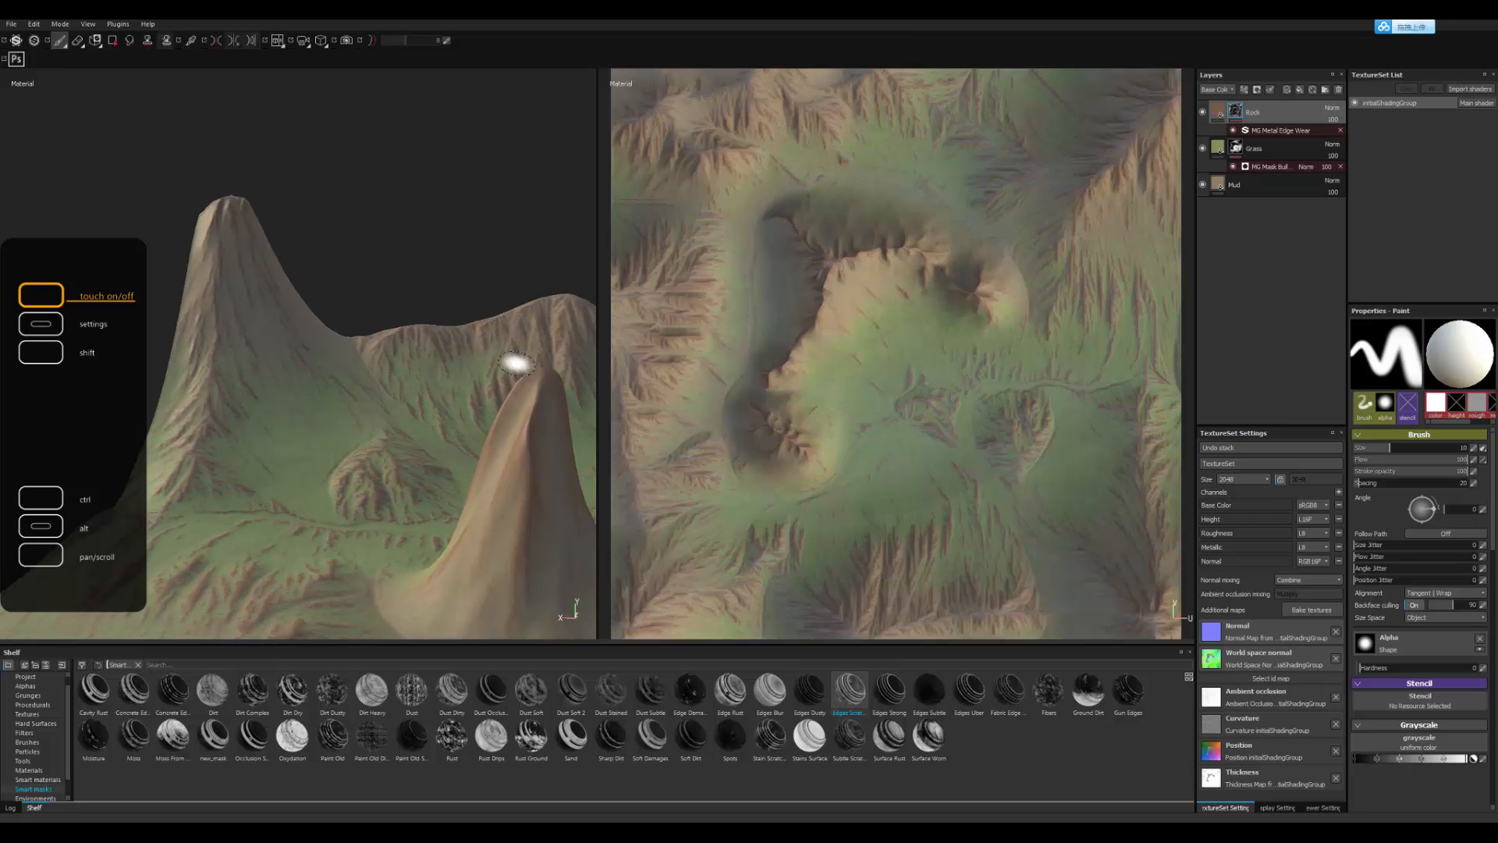
{"action": "mouse_move", "coordinate": [515, 363]}
{"action": "left_mouse_down", "text": "alt"}
{"action": "mouse_move", "coordinate": [492, 438]}
{"action": "mouse_move", "coordinate": [388, 429]}
{"action": "left_mouse_up", "text": "alt"}
{"action": "mouse_move", "coordinate": [438, 471]}
{"action": "right_mouse_down", "text": "alt"}
{"action": "mouse_move", "coordinate": [444, 458]}
{"action": "mouse_move", "coordinate": [502, 535]}
{"action": "mouse_move", "coordinate": [471, 575]}
{"action": "mouse_move", "coordinate": [511, 616]}
{"action": "mouse_move", "coordinate": [507, 515]}
{"action": "right_mouse_up", "text": "alt"}
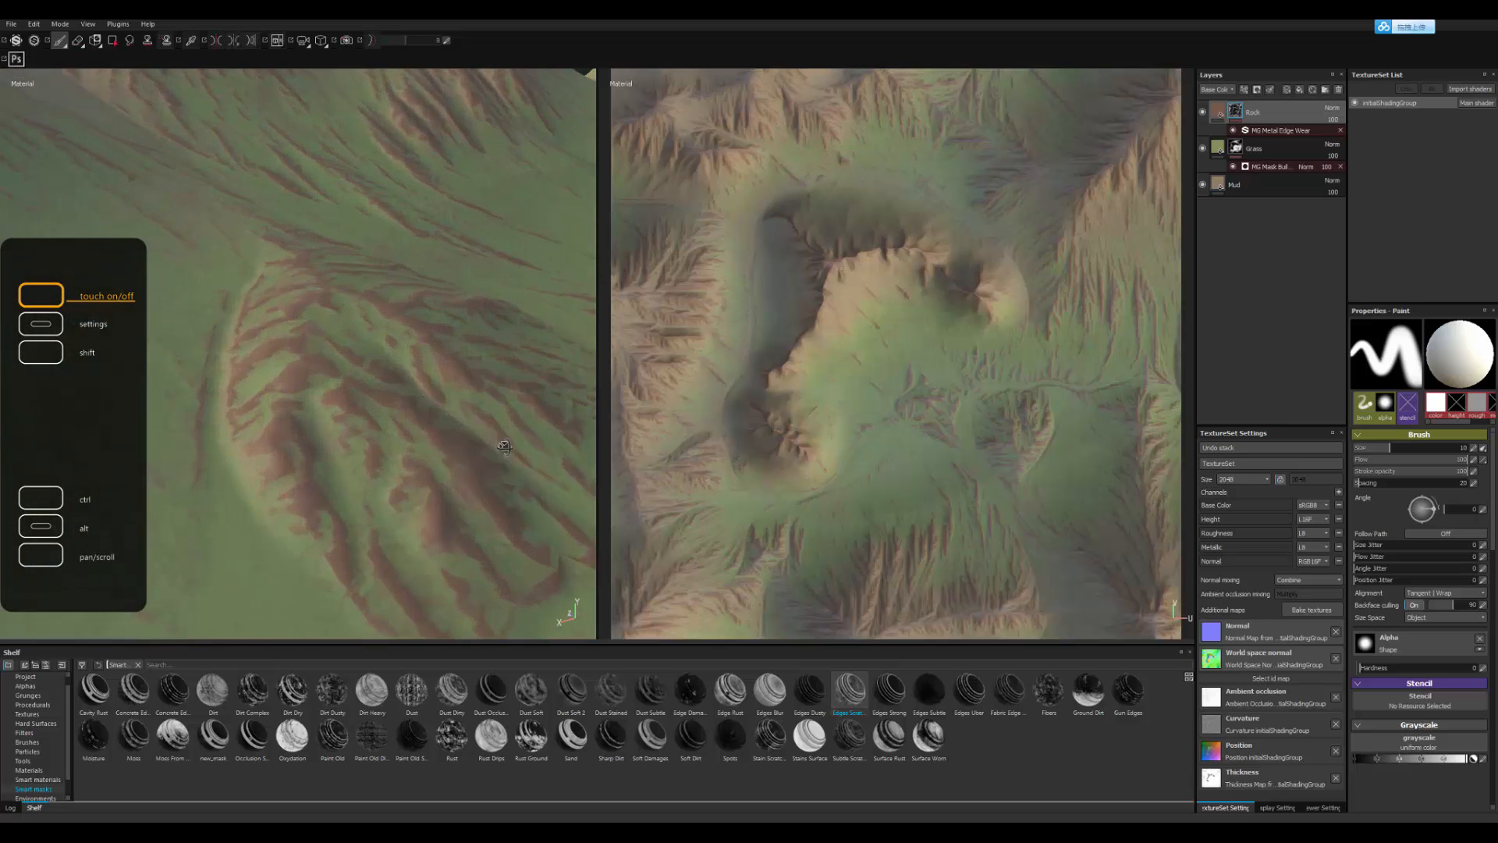
{"action": "left_click_drag", "start_coordinate": [507, 453], "coordinate": [502, 480], "text": "alt"}
Step: Set the Rock mask's MG Metal Edge Wear filter to a grunge amount of 0.5 and a grunge scale of 2
{"action": "left_click", "coordinate": [1295, 131]}
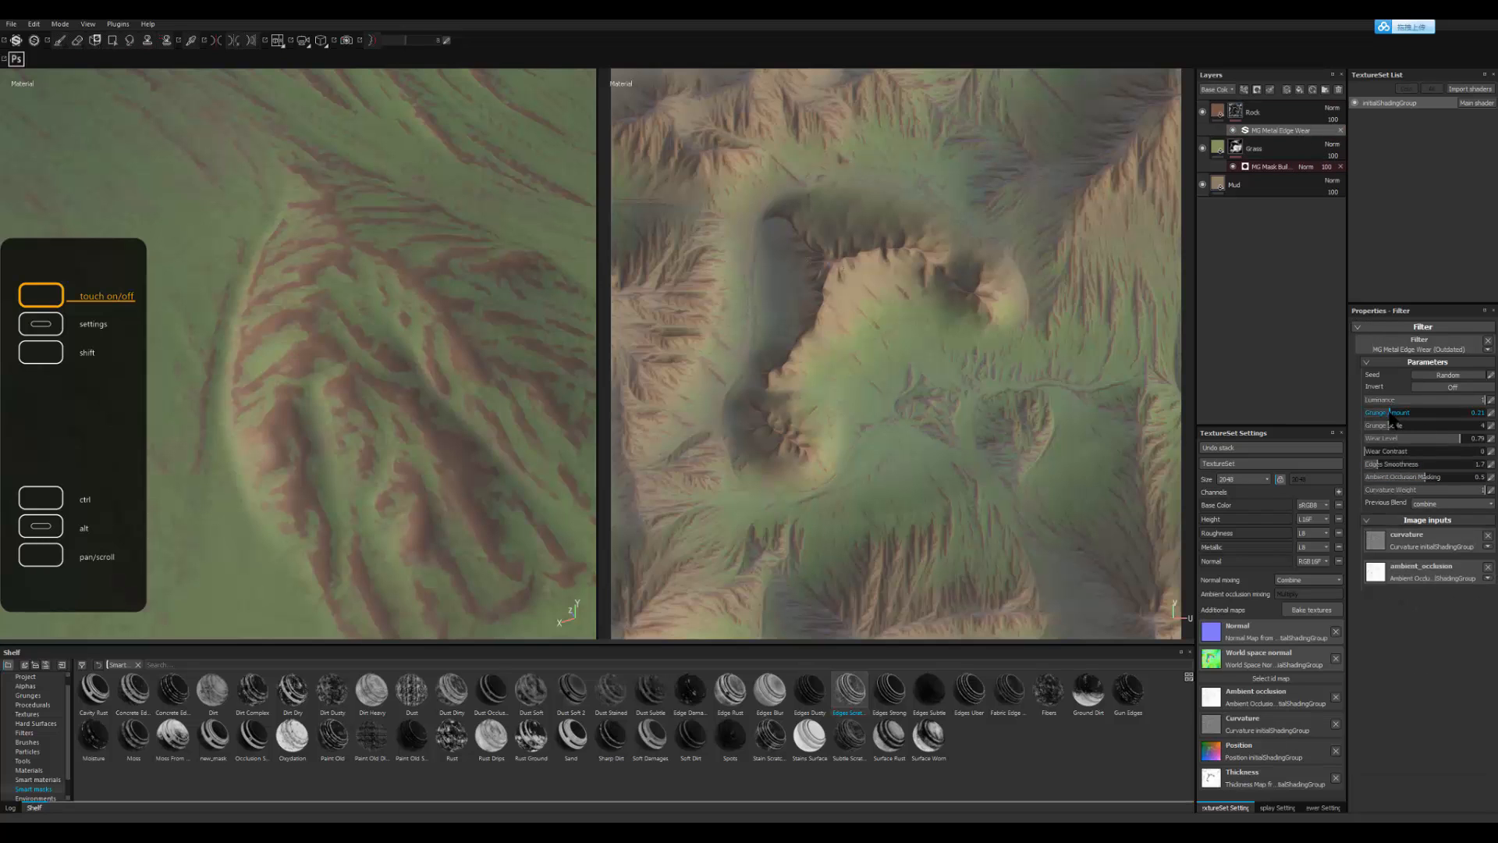
{"action": "left_click_drag", "start_coordinate": [1434, 417], "coordinate": [1372, 426]}
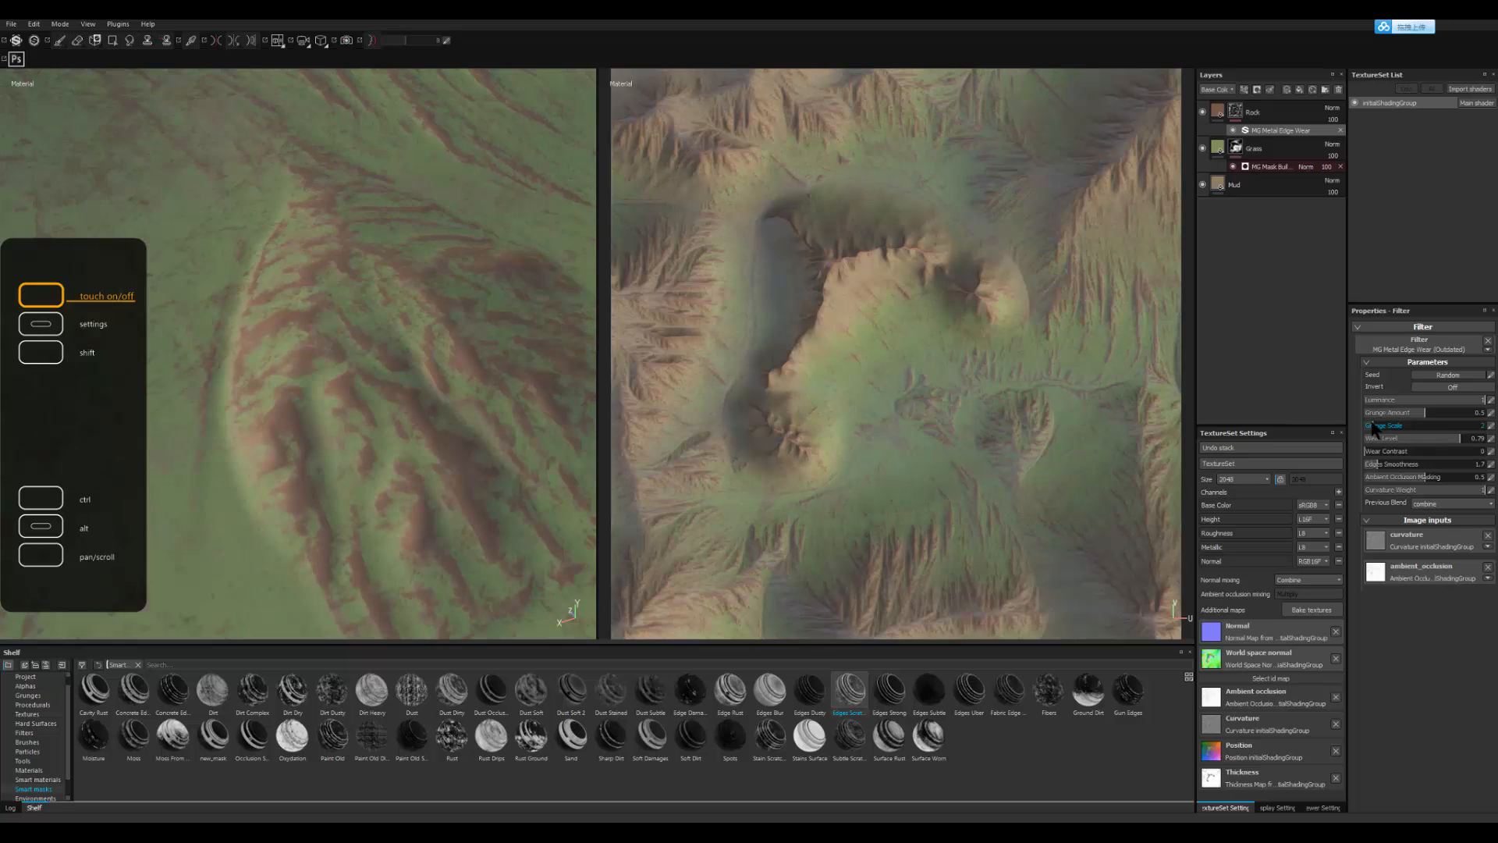
{"action": "left_click_drag", "start_coordinate": [455, 404], "coordinate": [1107, 369], "text": "alt"}
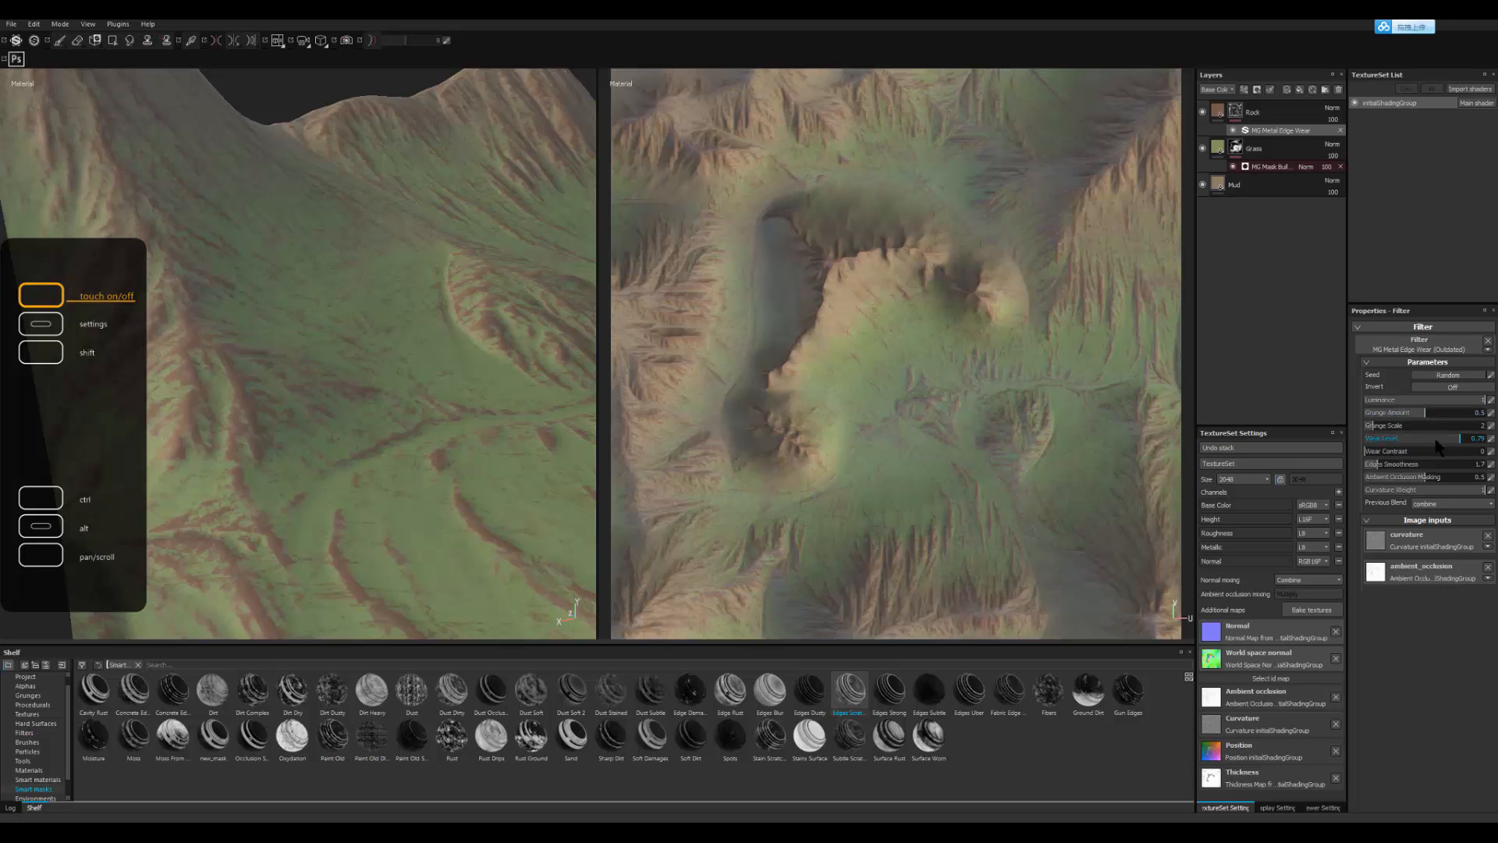
Step: Lower the wear level of the Rock mask's edge wear filter to 0.74
{"action": "mouse_move", "coordinate": [1456, 443]}
{"action": "left_mouse_down"}
{"action": "mouse_move", "coordinate": [1401, 441]}
{"action": "mouse_move", "coordinate": [1484, 438]}
{"action": "mouse_move", "coordinate": [1461, 443]}
{"action": "left_mouse_up"}
{"action": "left_click_drag", "start_coordinate": [427, 450], "coordinate": [224, 318], "text": "alt"}
{"action": "right_click_drag", "start_coordinate": [224, 317], "coordinate": [208, 348], "text": "alt"}
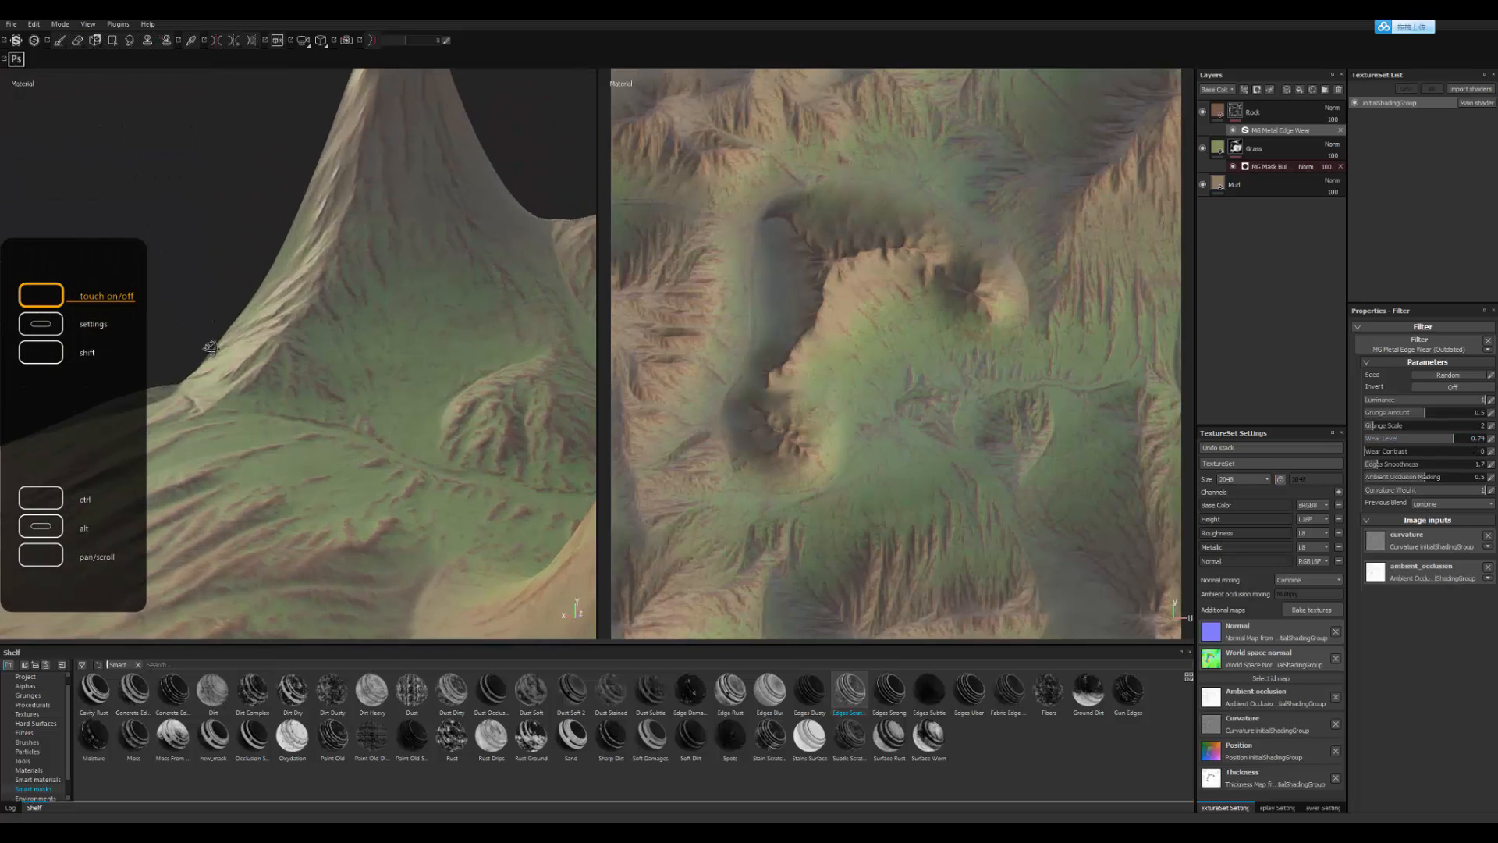
Step: Inspect the Rock edge wear on the tall peak and across the whole terrain, comparing it with the Grass layer hidden and shown
{"action": "left_click_drag", "start_coordinate": [208, 348], "coordinate": [402, 332], "text": "alt"}
{"action": "right_click_drag", "start_coordinate": [403, 331], "coordinate": [311, 341], "text": "alt"}
{"action": "left_click_drag", "start_coordinate": [311, 341], "coordinate": [774, 368], "text": "alt"}
{"action": "left_click_drag", "start_coordinate": [546, 359], "coordinate": [484, 375], "text": "alt"}
{"action": "right_click_drag", "start_coordinate": [484, 375], "coordinate": [437, 390], "text": "alt"}
{"action": "left_click_drag", "start_coordinate": [437, 390], "coordinate": [375, 389], "text": "alt"}
{"action": "right_click_drag", "start_coordinate": [376, 389], "coordinate": [184, 336], "text": "alt"}
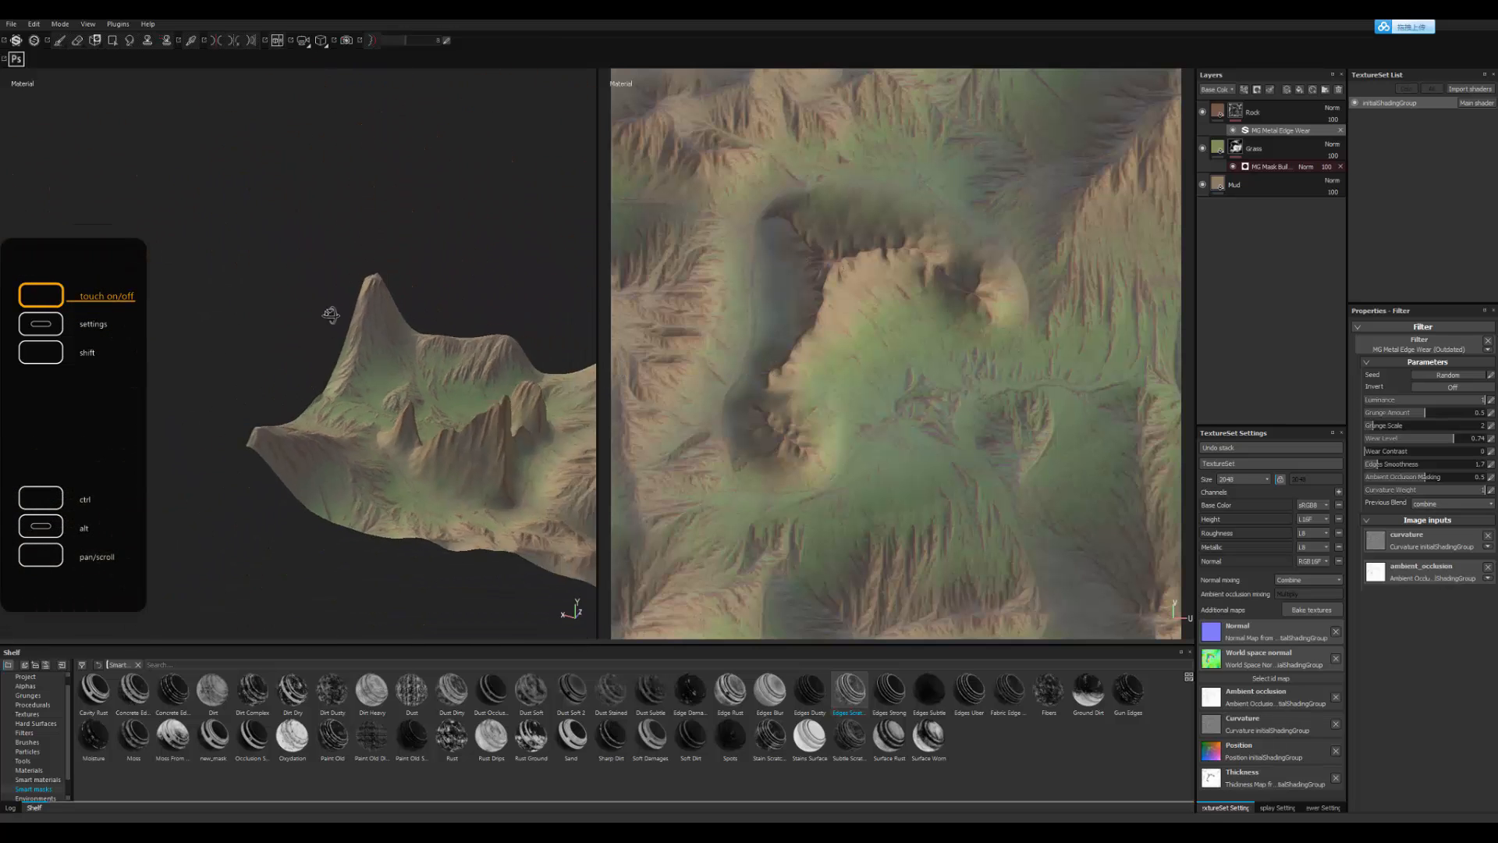
{"action": "left_click_drag", "start_coordinate": [469, 360], "coordinate": [227, 348], "text": "alt"}
{"action": "right_click_drag", "start_coordinate": [227, 348], "coordinate": [362, 392], "text": "alt"}
{"action": "left_click_drag", "start_coordinate": [362, 392], "coordinate": [304, 391], "text": "alt"}
{"action": "right_click_drag", "start_coordinate": [304, 391], "coordinate": [404, 412], "text": "alt"}
{"action": "mouse_move", "coordinate": [404, 412]}
{"action": "left_mouse_down", "text": "alt"}
{"action": "mouse_move", "coordinate": [362, 424]}
{"action": "mouse_move", "coordinate": [402, 432]}
{"action": "mouse_move", "coordinate": [375, 437]}
{"action": "mouse_move", "coordinate": [402, 448]}
{"action": "mouse_move", "coordinate": [326, 427]}
{"action": "mouse_move", "coordinate": [442, 419]}
{"action": "mouse_move", "coordinate": [377, 413]}
{"action": "left_mouse_up", "text": "alt"}
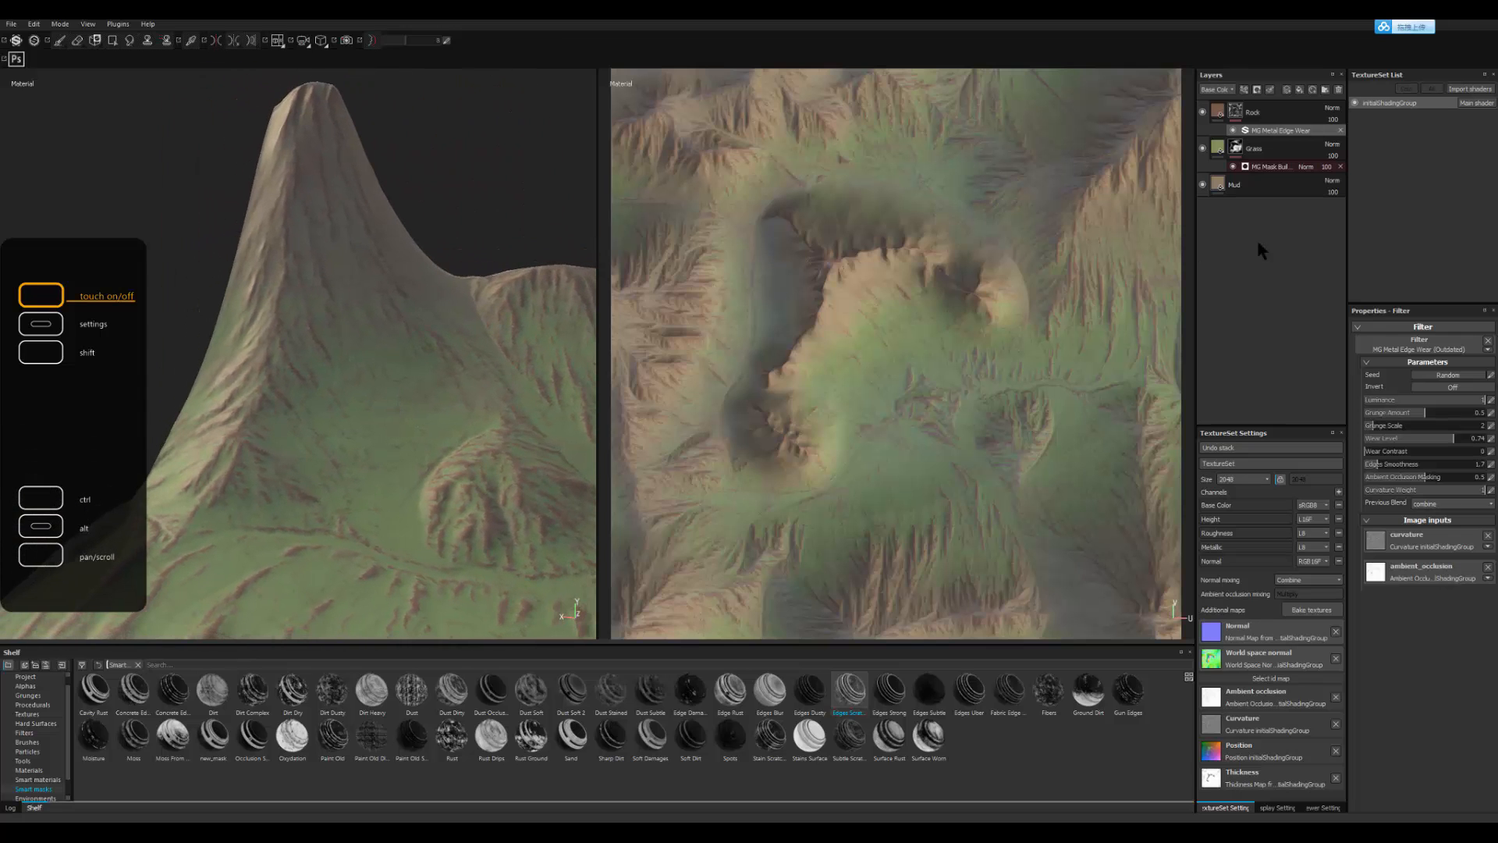
{"action": "left_click", "coordinate": [1202, 148]}
{"action": "left_click", "coordinate": [1203, 148]}
{"action": "mouse_move", "coordinate": [424, 484]}
{"action": "left_mouse_down", "text": "alt"}
{"action": "mouse_move", "coordinate": [334, 489]}
{"action": "mouse_move", "coordinate": [413, 485]}
{"action": "left_mouse_up", "text": "alt"}
Step: Add a paint effect to the Rock layer's mask and choose the Mold brush for it
{"action": "left_click", "coordinate": [1235, 112]}
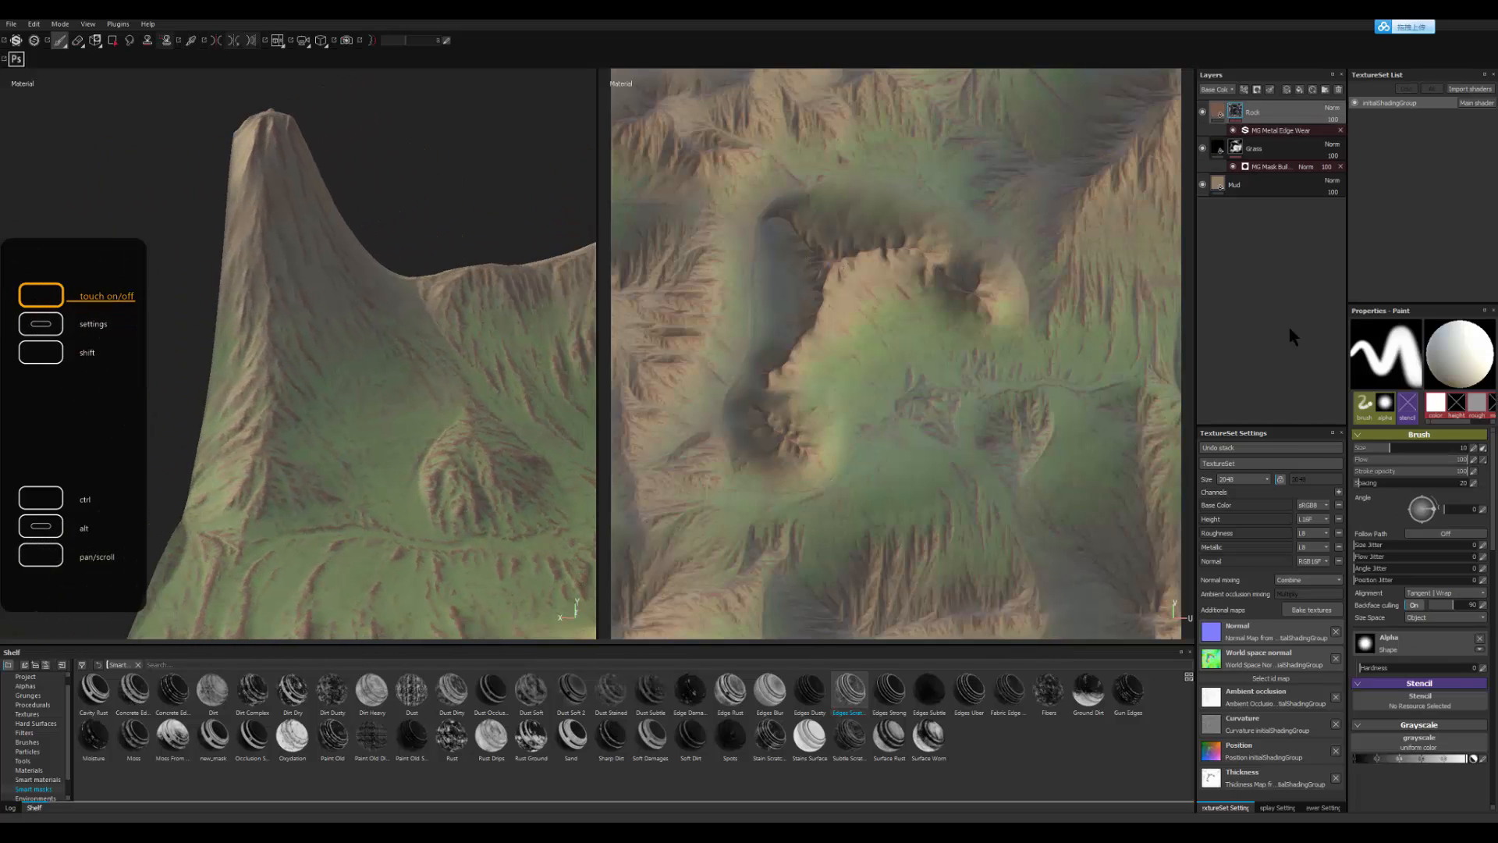
{"action": "left_click", "coordinate": [1280, 131]}
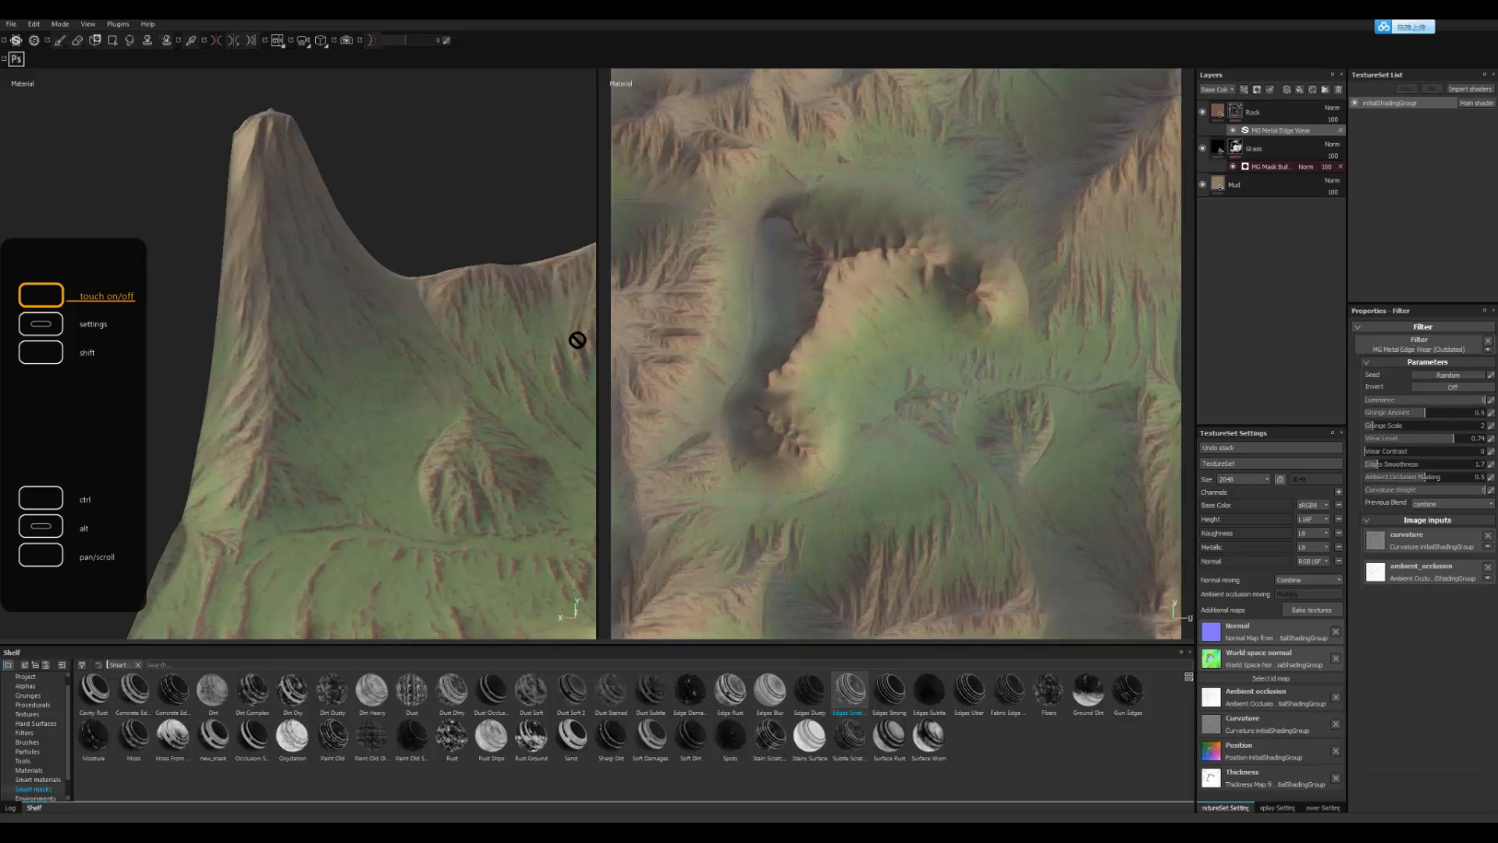
{"action": "left_click_drag", "start_coordinate": [577, 339], "coordinate": [334, 217], "text": "alt"}
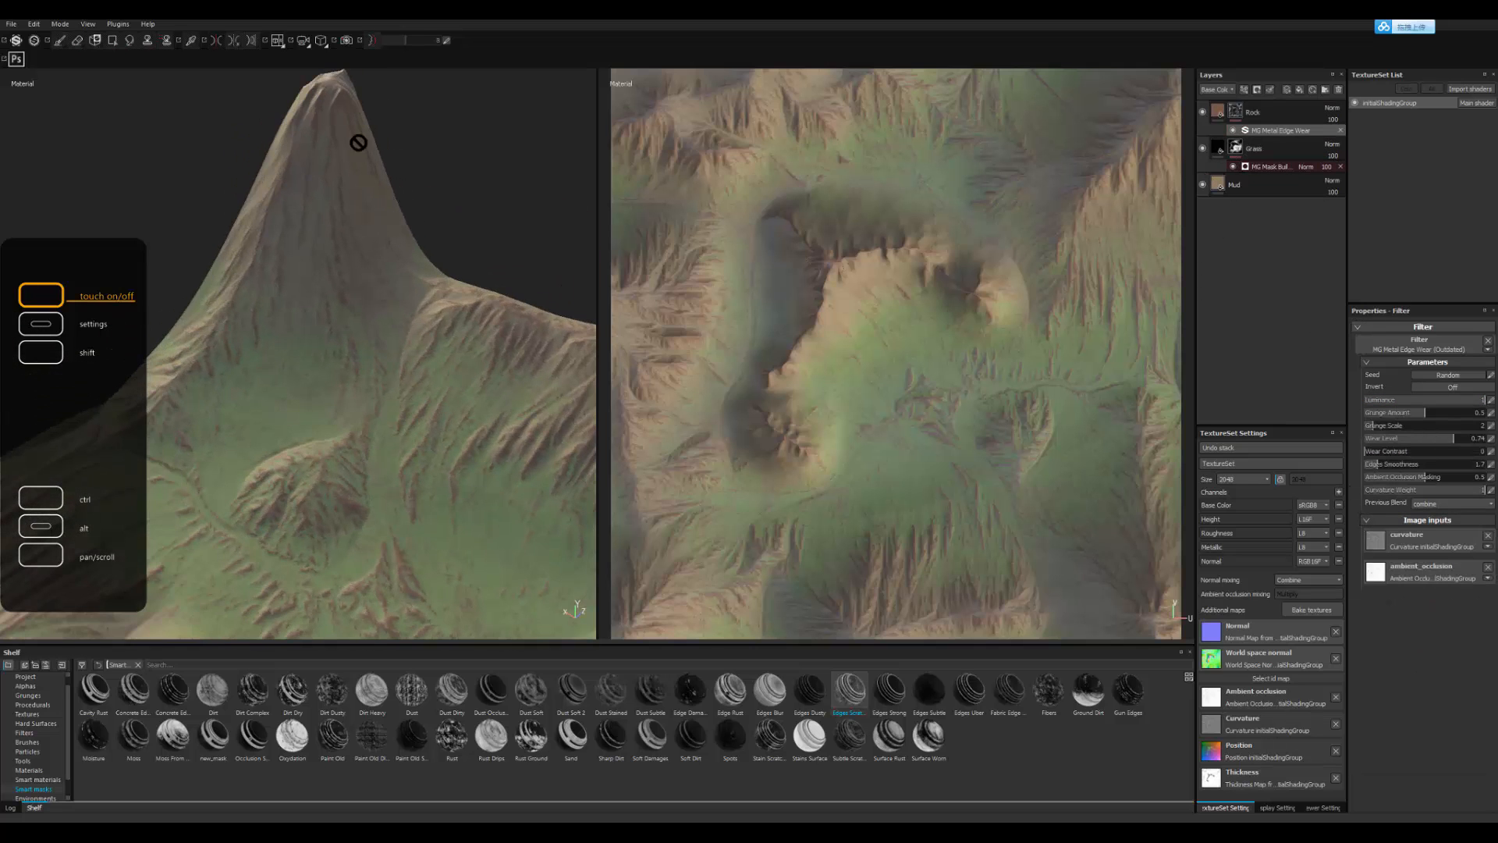
{"action": "left_click", "coordinate": [1235, 114]}
{"action": "right_click", "coordinate": [1235, 115]}
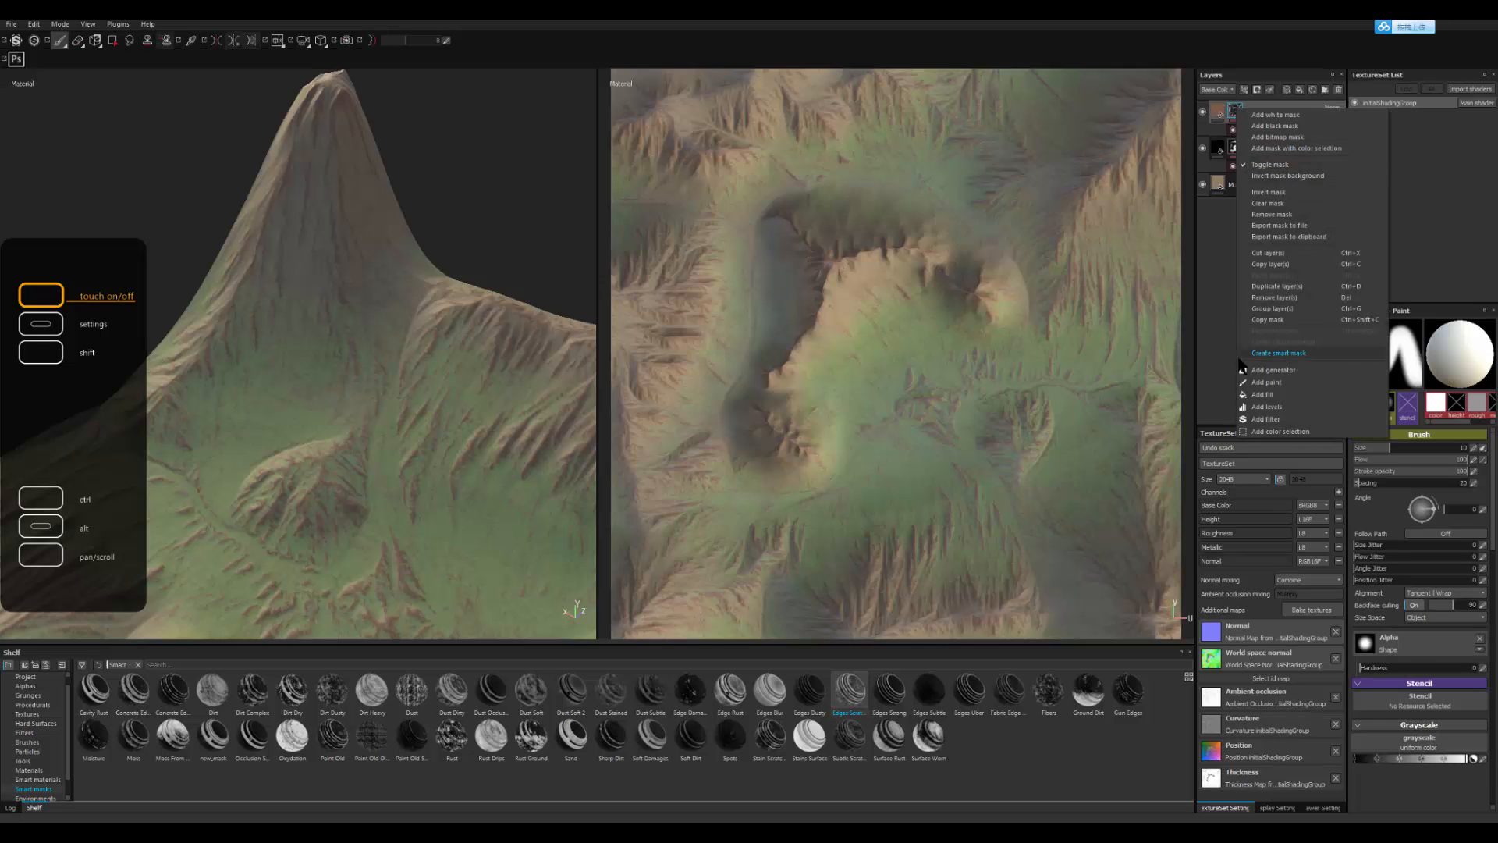
{"action": "left_click", "coordinate": [1263, 381]}
{"action": "left_click_drag", "start_coordinate": [351, 234], "coordinate": [266, 433], "text": "alt"}
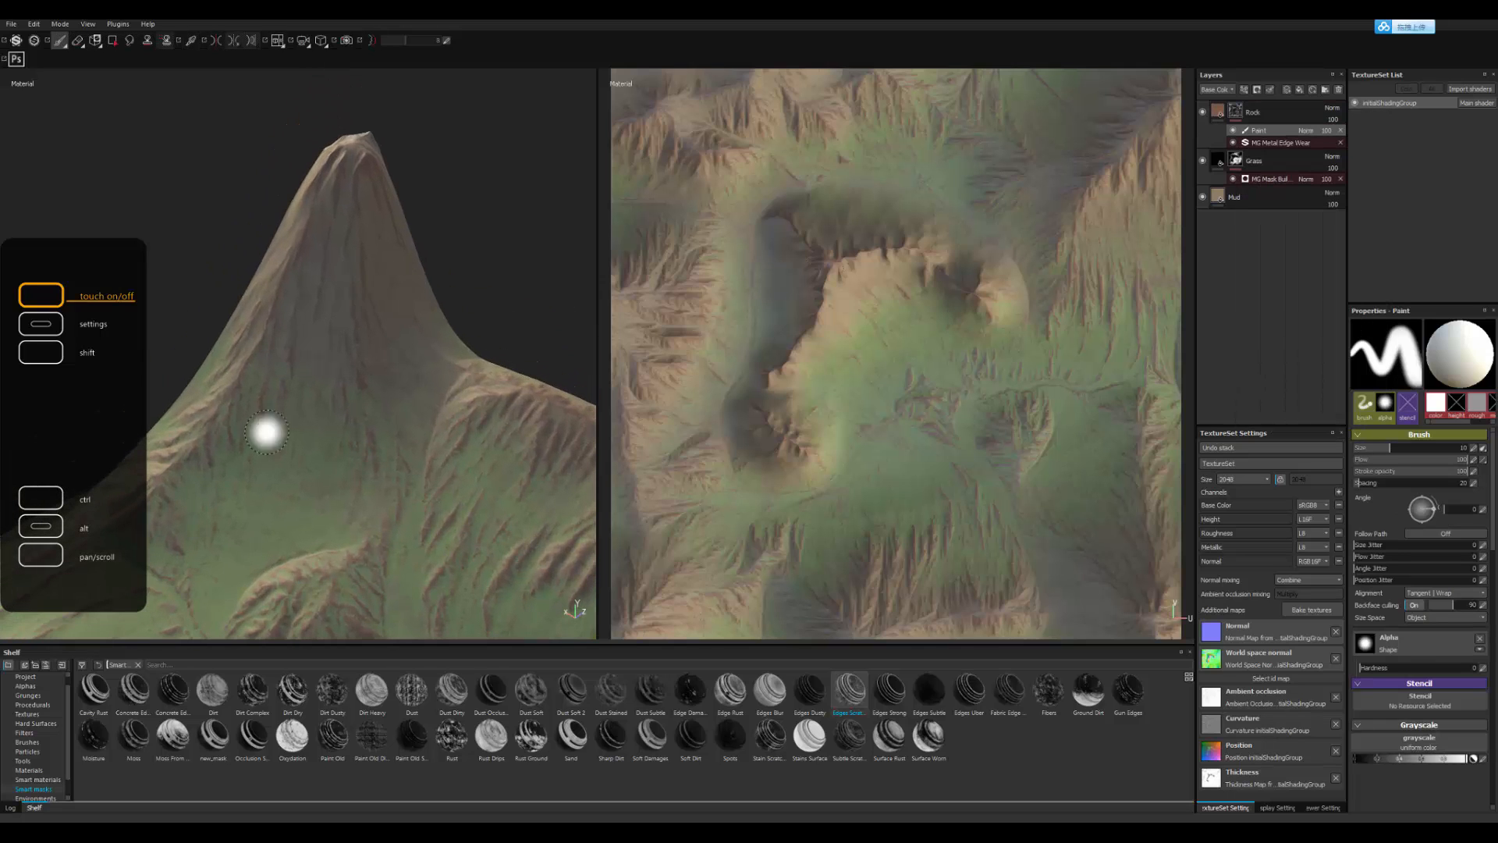
{"action": "left_click", "coordinate": [31, 742]}
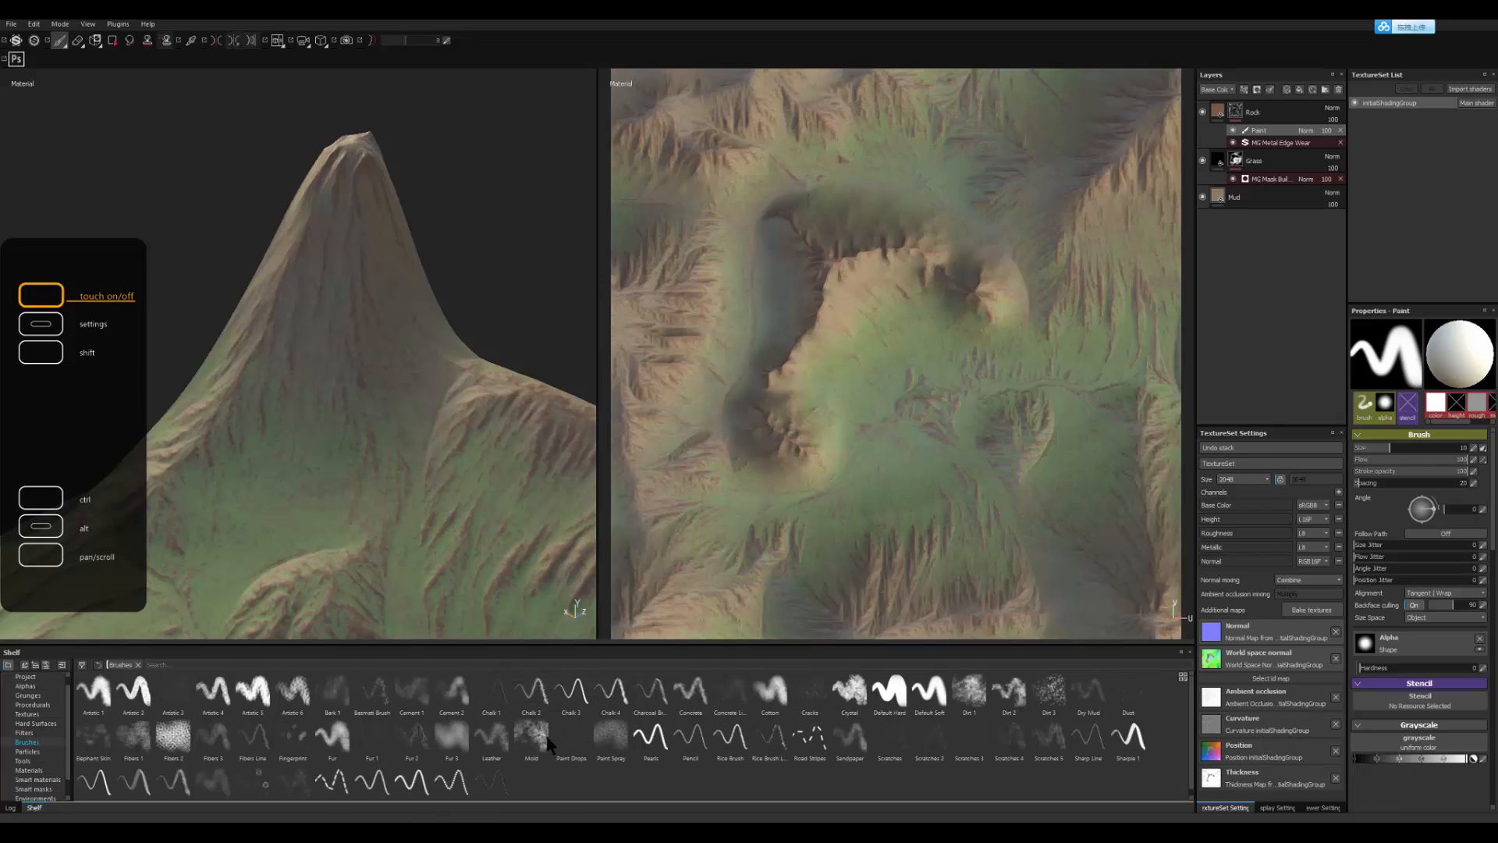
{"action": "left_click", "coordinate": [529, 740]}
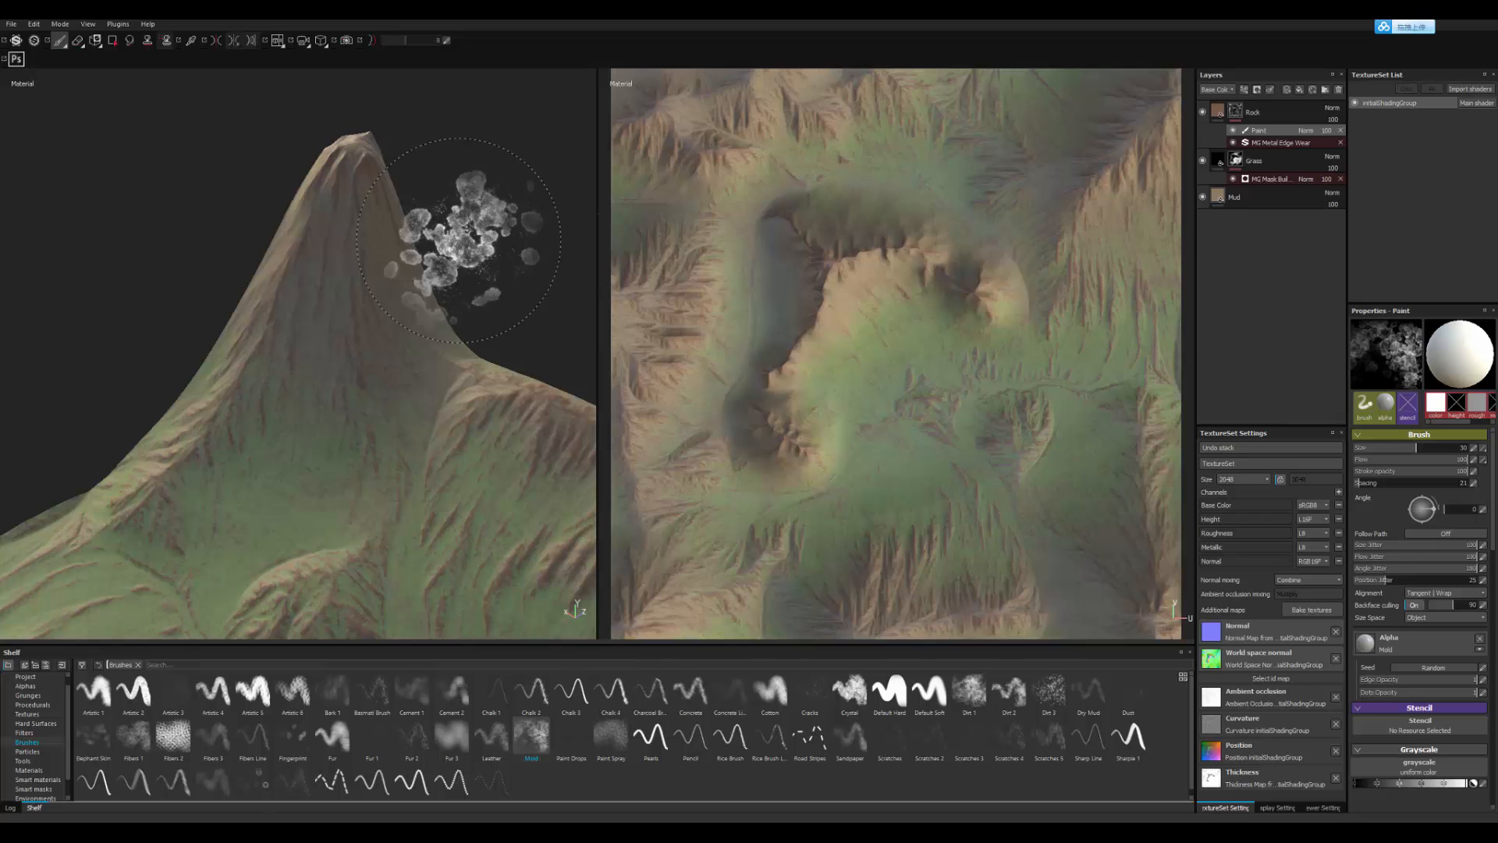
Step: Paint rock onto the summit of the tall peak in the Rock mask
{"action": "middle_click_drag", "start_coordinate": [479, 228], "coordinate": [511, 312], "text": "alt"}
{"action": "left_click", "coordinate": [374, 231]}
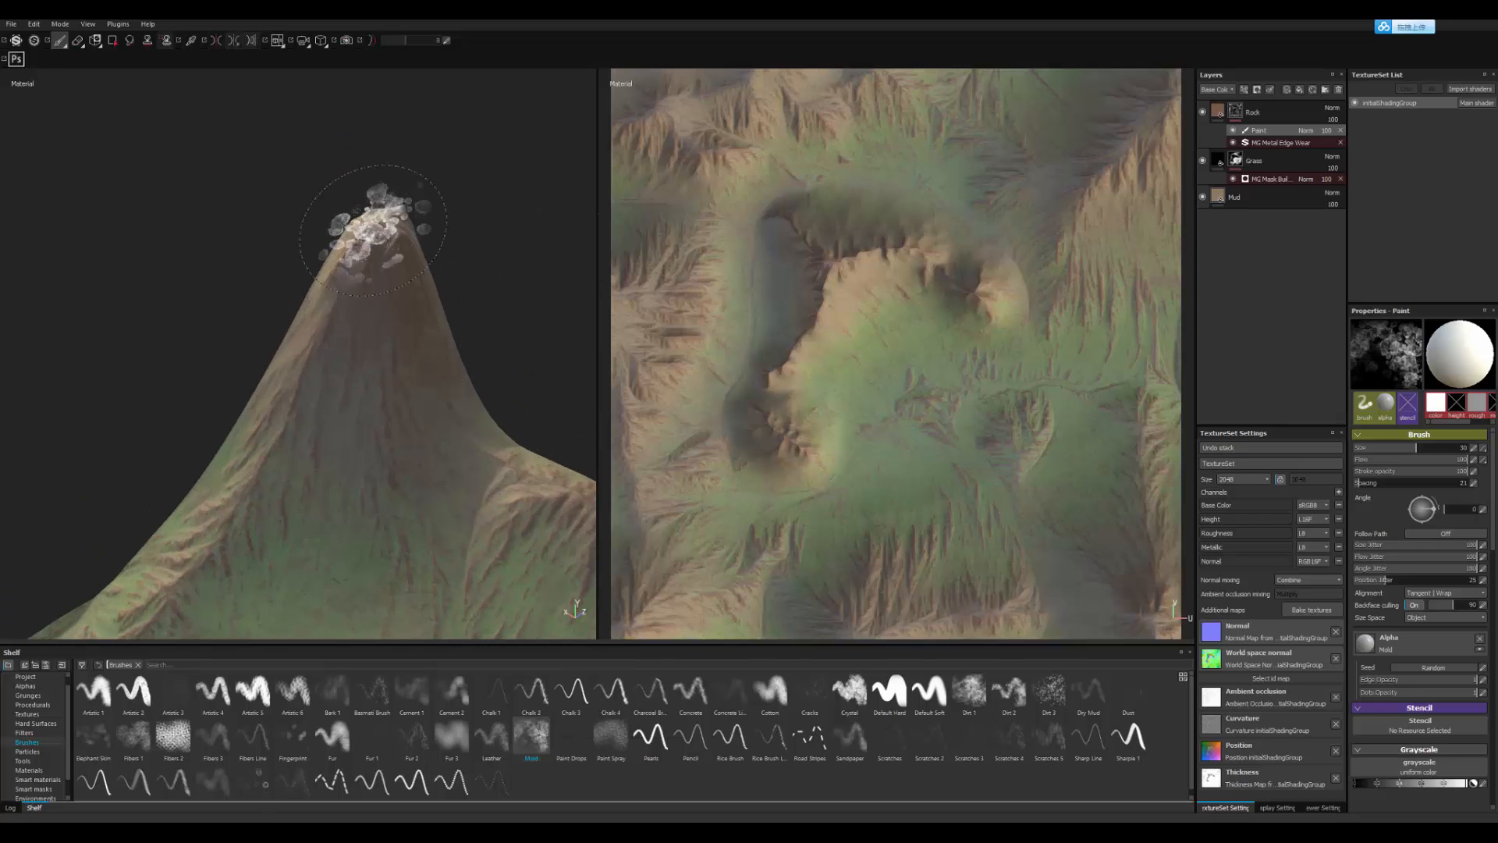
{"action": "left_click", "coordinate": [402, 245]}
{"action": "right_click_drag", "start_coordinate": [405, 205], "coordinate": [335, 234], "text": "alt"}
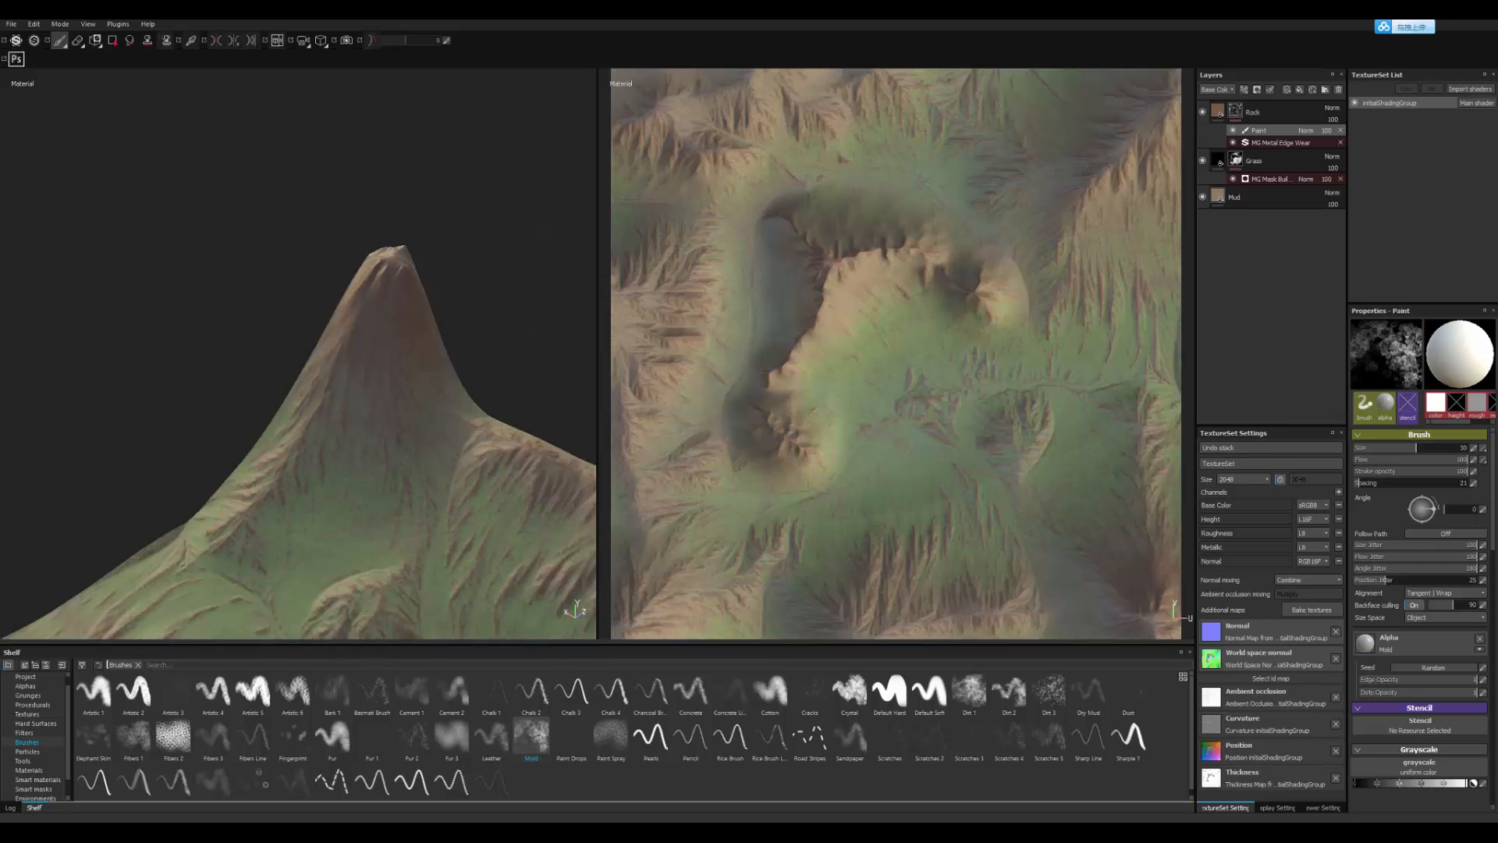
{"action": "left_click_drag", "start_coordinate": [296, 297], "coordinate": [380, 326], "text": "alt"}
Step: Paint rock along the crest and upper slopes of the ridge beside the tall peak
{"action": "left_click_drag", "start_coordinate": [511, 349], "coordinate": [499, 353]}
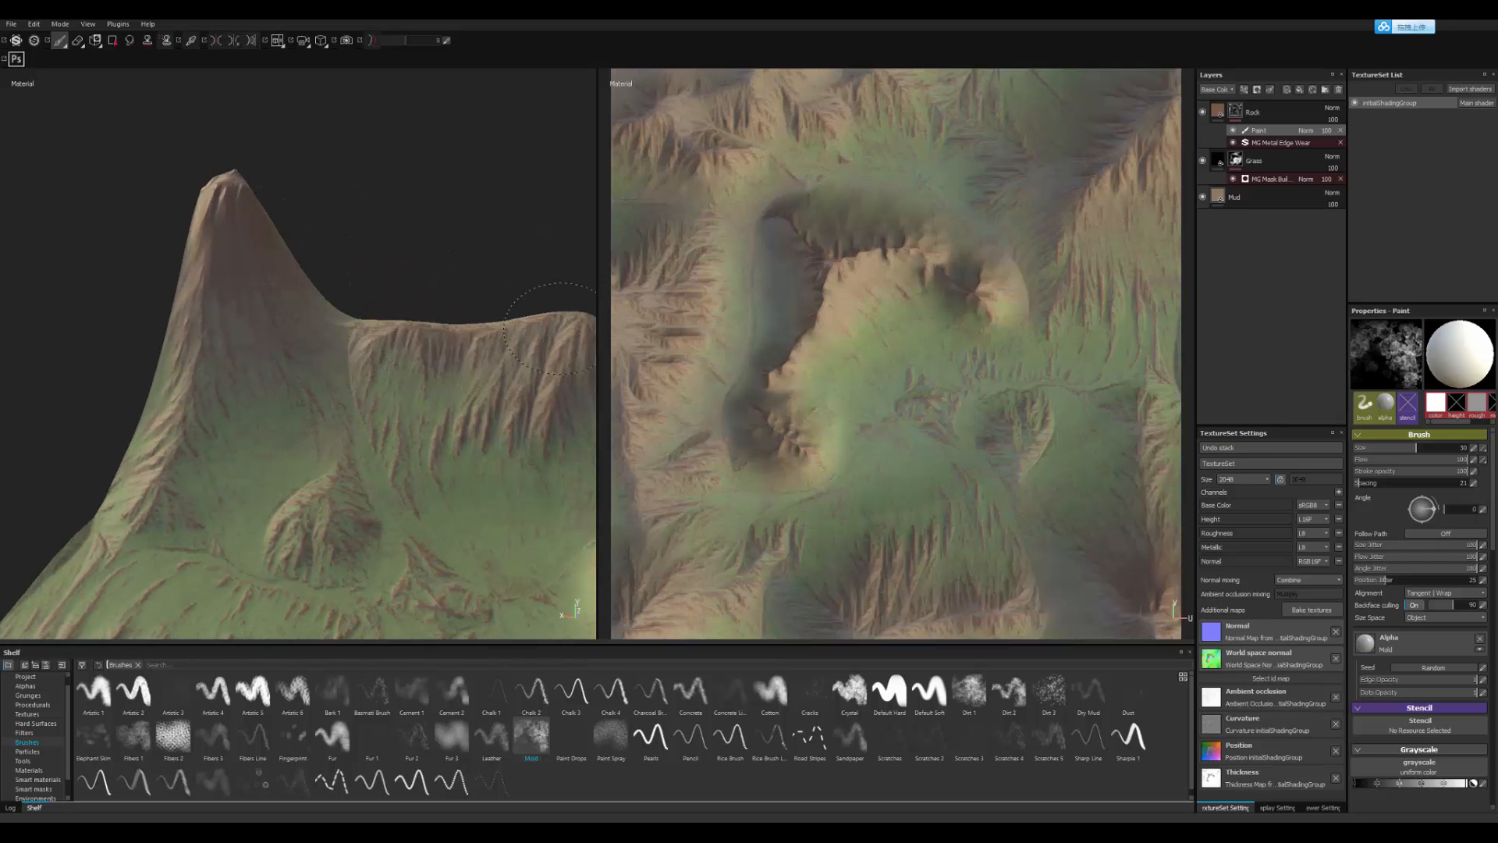
{"action": "middle_click_drag", "start_coordinate": [490, 354], "coordinate": [388, 312], "text": "alt"}
{"action": "left_click_drag", "start_coordinate": [385, 306], "coordinate": [483, 343]}
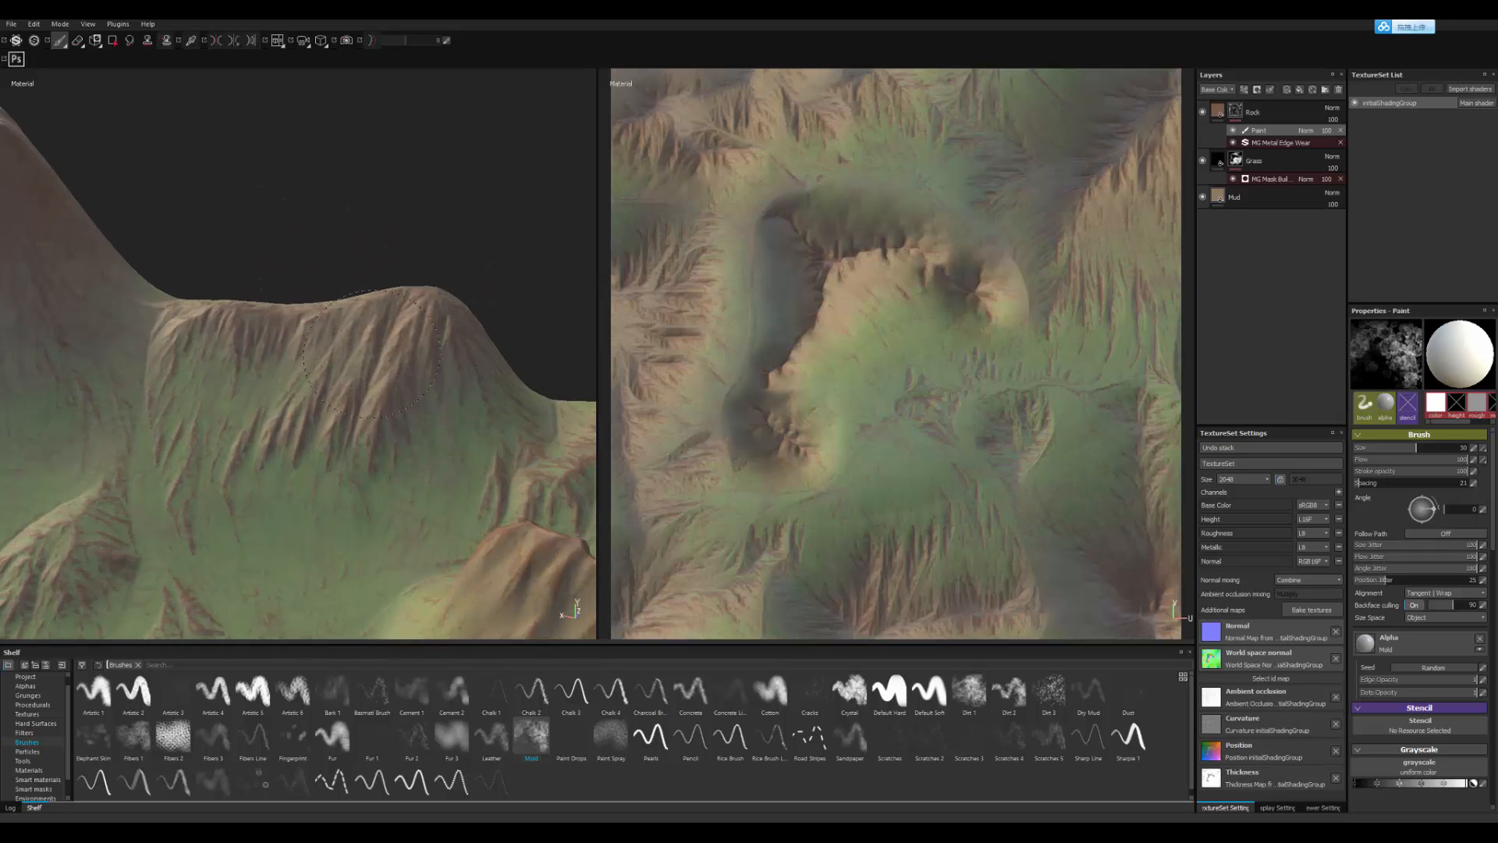
{"action": "left_click_drag", "start_coordinate": [373, 354], "coordinate": [367, 367]}
{"action": "middle_click_drag", "start_coordinate": [344, 458], "coordinate": [480, 263], "text": "alt"}
{"action": "left_click", "coordinate": [226, 263]}
Step: Reduce the brush size and paint rock over the small mound in the valley
{"action": "left_click_drag", "start_coordinate": [290, 379], "coordinate": [269, 312], "text": "alt"}
{"action": "right_click_drag", "start_coordinate": [307, 305], "coordinate": [272, 306], "text": "ctrl"}
{"action": "middle_click_drag", "start_coordinate": [272, 308], "coordinate": [337, 382], "text": "alt"}
{"action": "right_click_drag", "start_coordinate": [337, 382], "coordinate": [408, 482], "text": "alt"}
{"action": "right_click_drag", "start_coordinate": [332, 416], "coordinate": [503, 523], "text": "alt"}
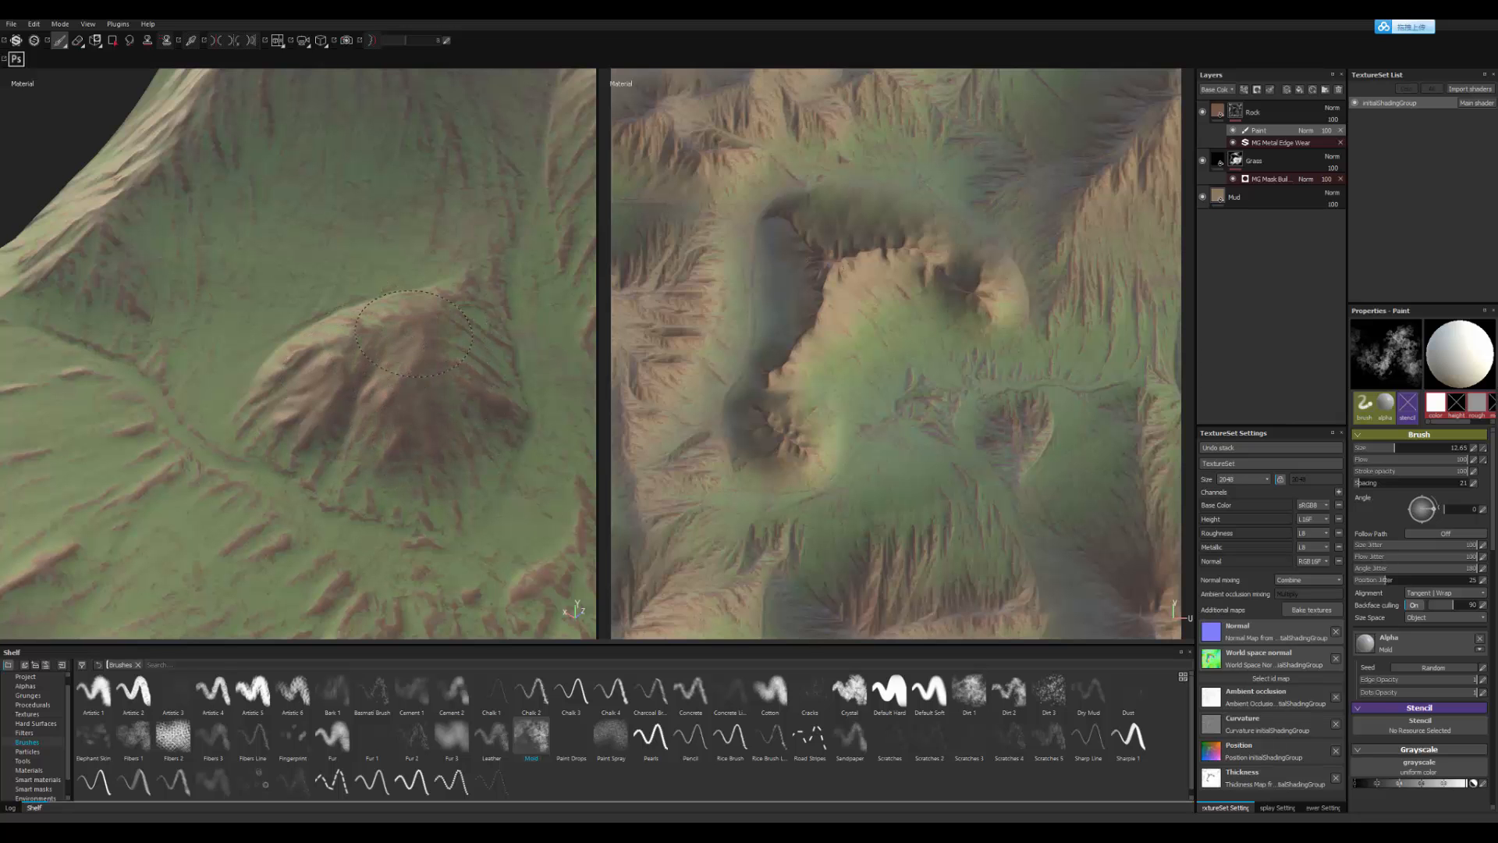
Step: Paint a rock patch over the low eroded area on the valley floor next to the mound
{"action": "left_click_drag", "start_coordinate": [414, 334], "coordinate": [493, 349], "text": "alt"}
{"action": "middle_click_drag", "start_coordinate": [494, 350], "coordinate": [405, 352], "text": "alt"}
{"action": "right_click_drag", "start_coordinate": [406, 351], "coordinate": [446, 416], "text": "alt"}
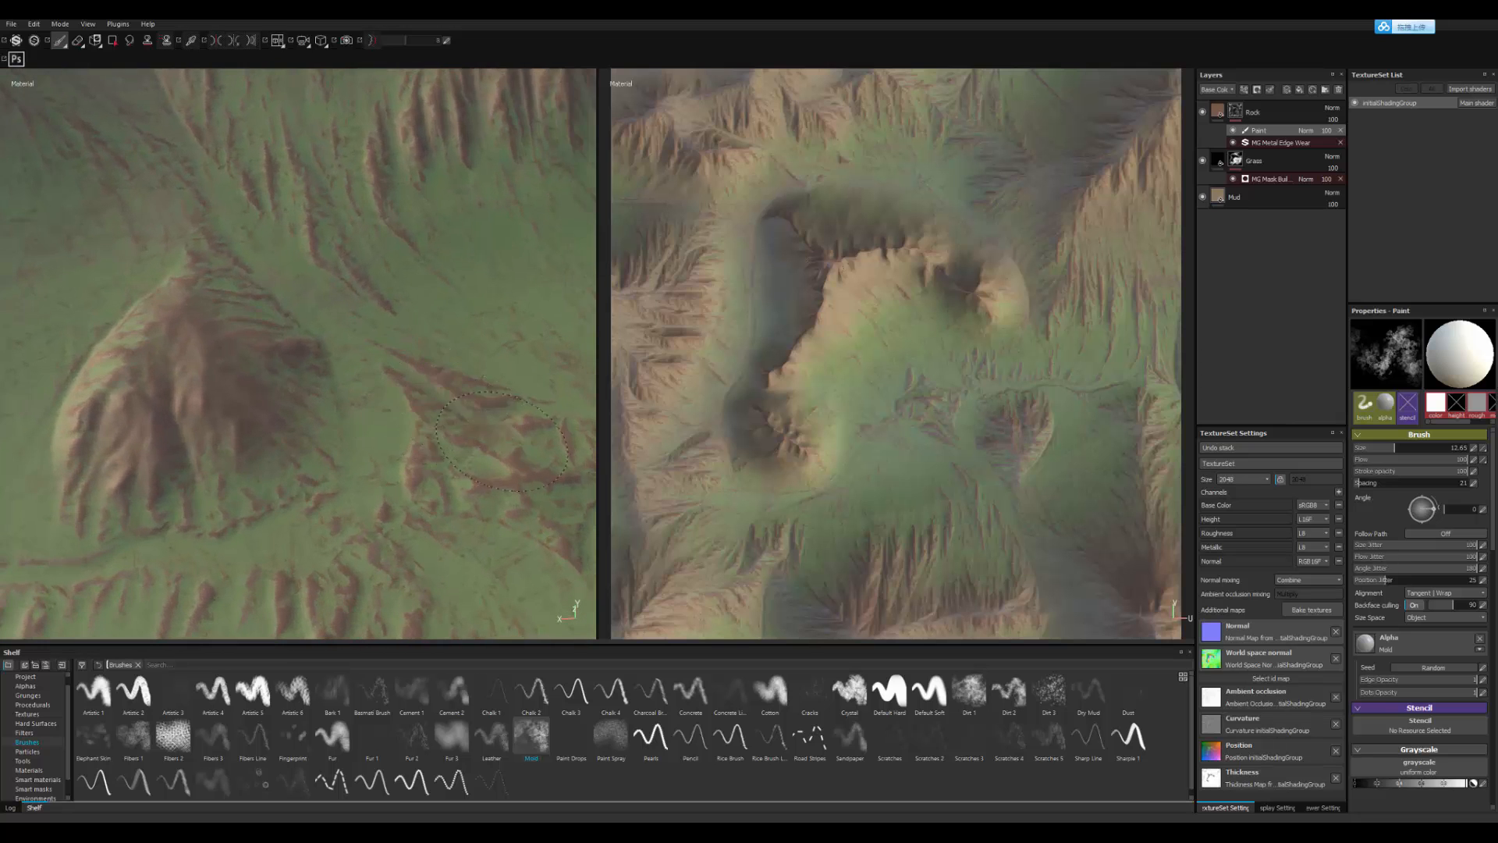
{"action": "middle_click_drag", "start_coordinate": [501, 441], "coordinate": [375, 413], "text": "alt"}
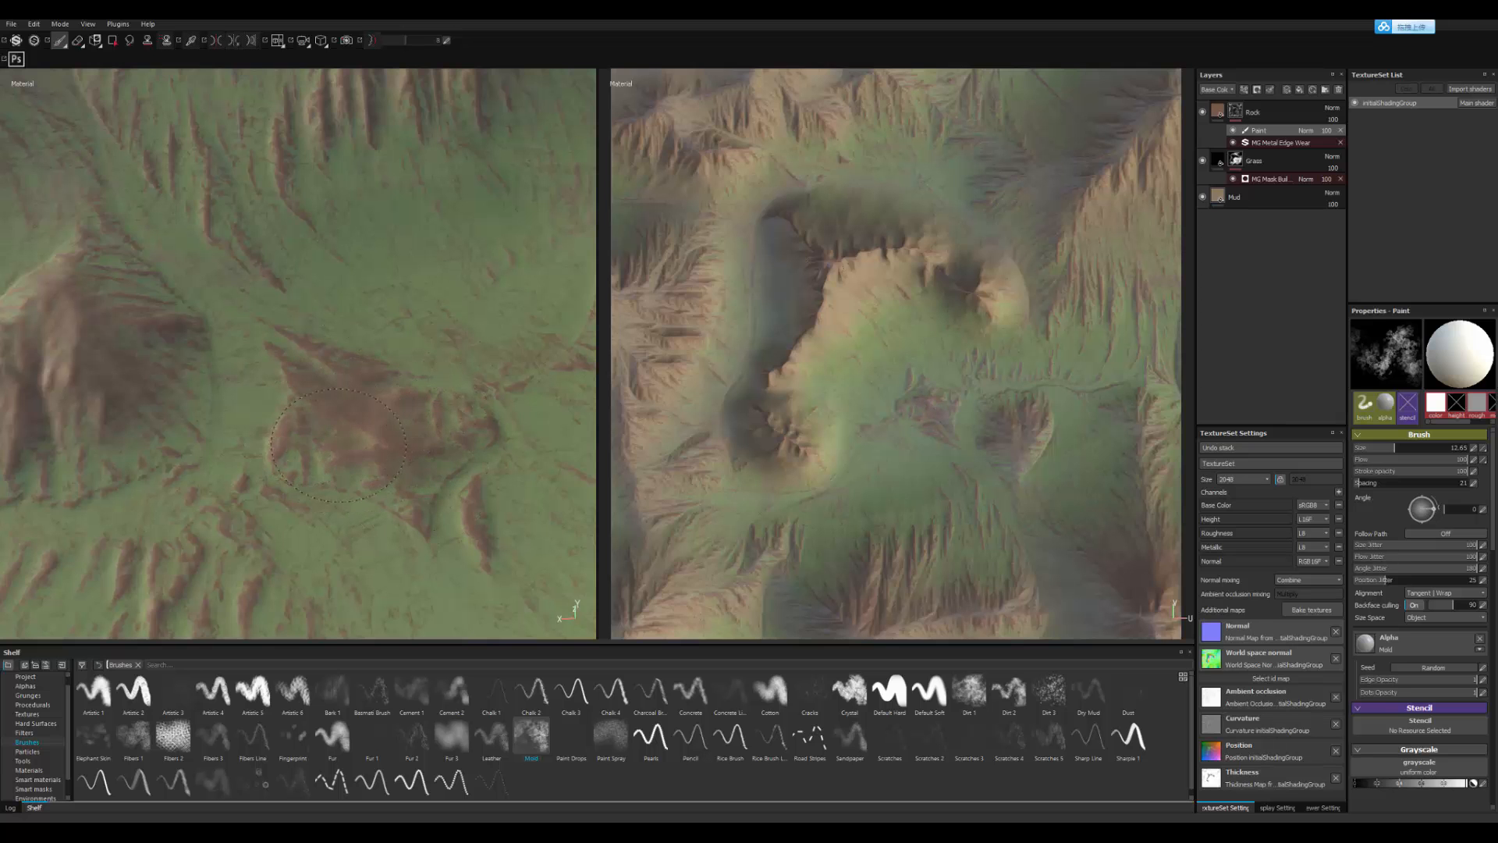
Step: Paint rock at the foot of the smooth slope across the valley path, then shrink the brush for finer patches
{"action": "mouse_move", "coordinate": [338, 445]}
{"action": "left_mouse_down", "text": "alt"}
{"action": "mouse_move", "coordinate": [317, 362]}
{"action": "mouse_move", "coordinate": [437, 312]}
{"action": "mouse_move", "coordinate": [468, 328]}
{"action": "mouse_move", "coordinate": [484, 412]}
{"action": "mouse_move", "coordinate": [407, 417]}
{"action": "mouse_move", "coordinate": [538, 402]}
{"action": "left_mouse_up", "text": "alt"}
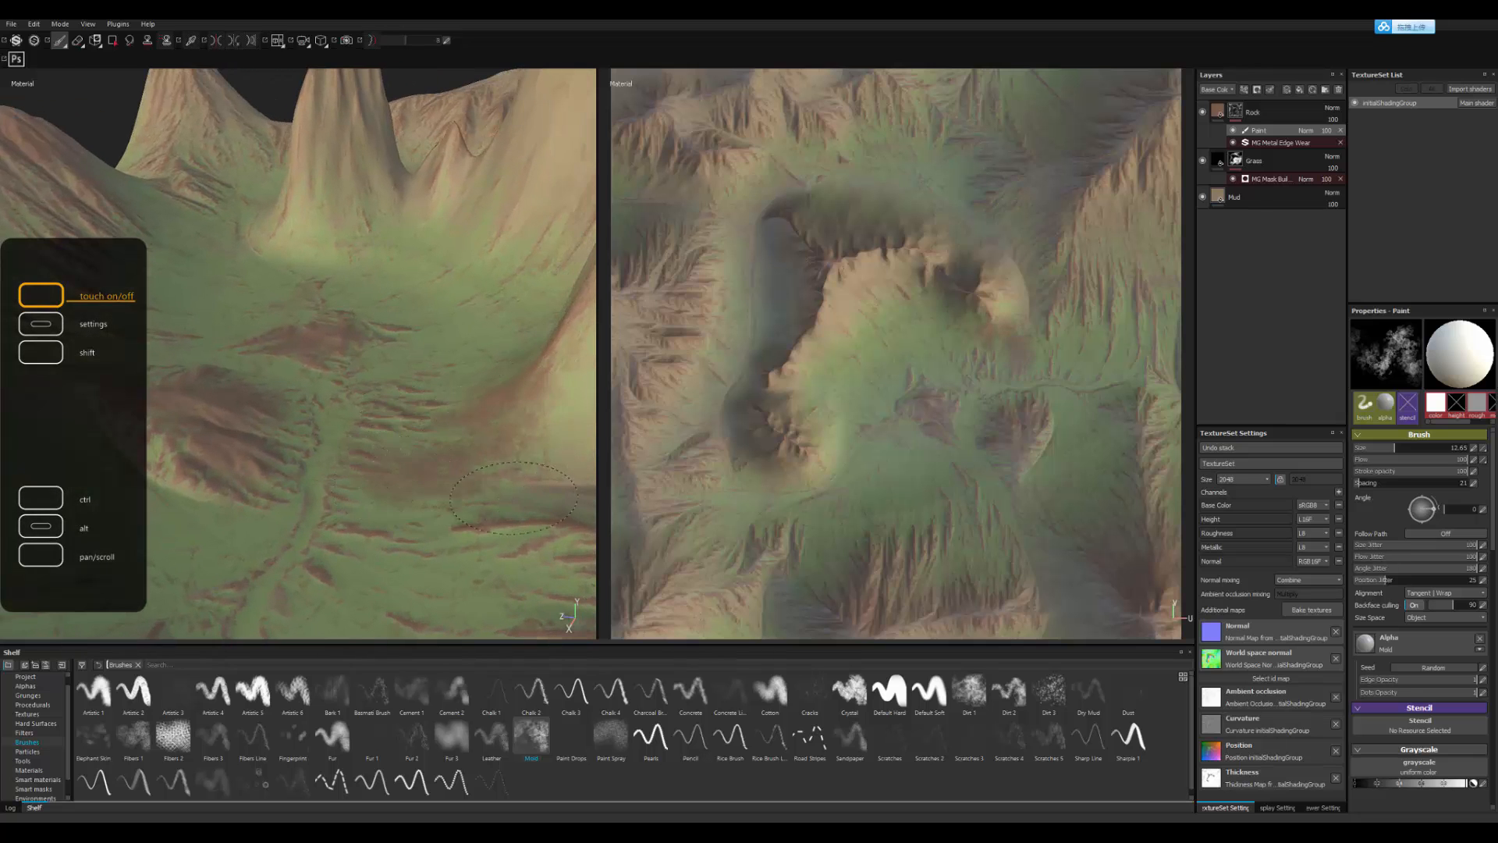
{"action": "mouse_move", "coordinate": [416, 472]}
{"action": "left_mouse_down", "text": "alt"}
{"action": "mouse_move", "coordinate": [401, 474]}
{"action": "mouse_move", "coordinate": [436, 355]}
{"action": "left_mouse_up", "text": "alt"}
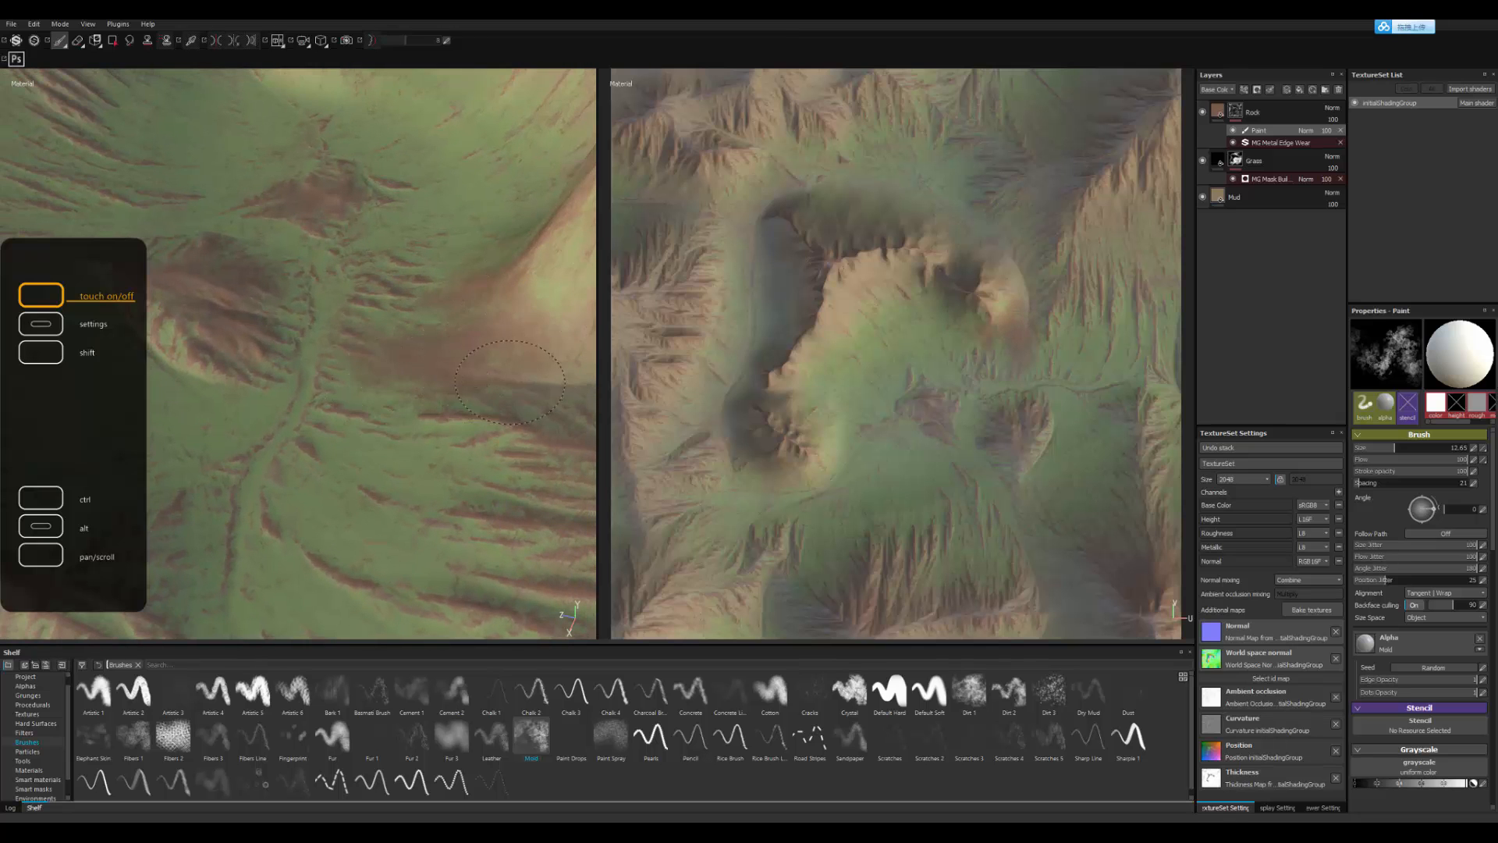
{"action": "left_click_drag", "start_coordinate": [510, 382], "coordinate": [429, 393], "text": "alt"}
{"action": "mouse_move", "coordinate": [394, 394]}
{"action": "right_mouse_down", "text": "ctrl"}
{"action": "mouse_move", "coordinate": [334, 394]}
{"action": "mouse_move", "coordinate": [422, 494]}
{"action": "mouse_move", "coordinate": [361, 435]}
{"action": "mouse_move", "coordinate": [348, 448]}
{"action": "right_mouse_up", "text": "ctrl"}
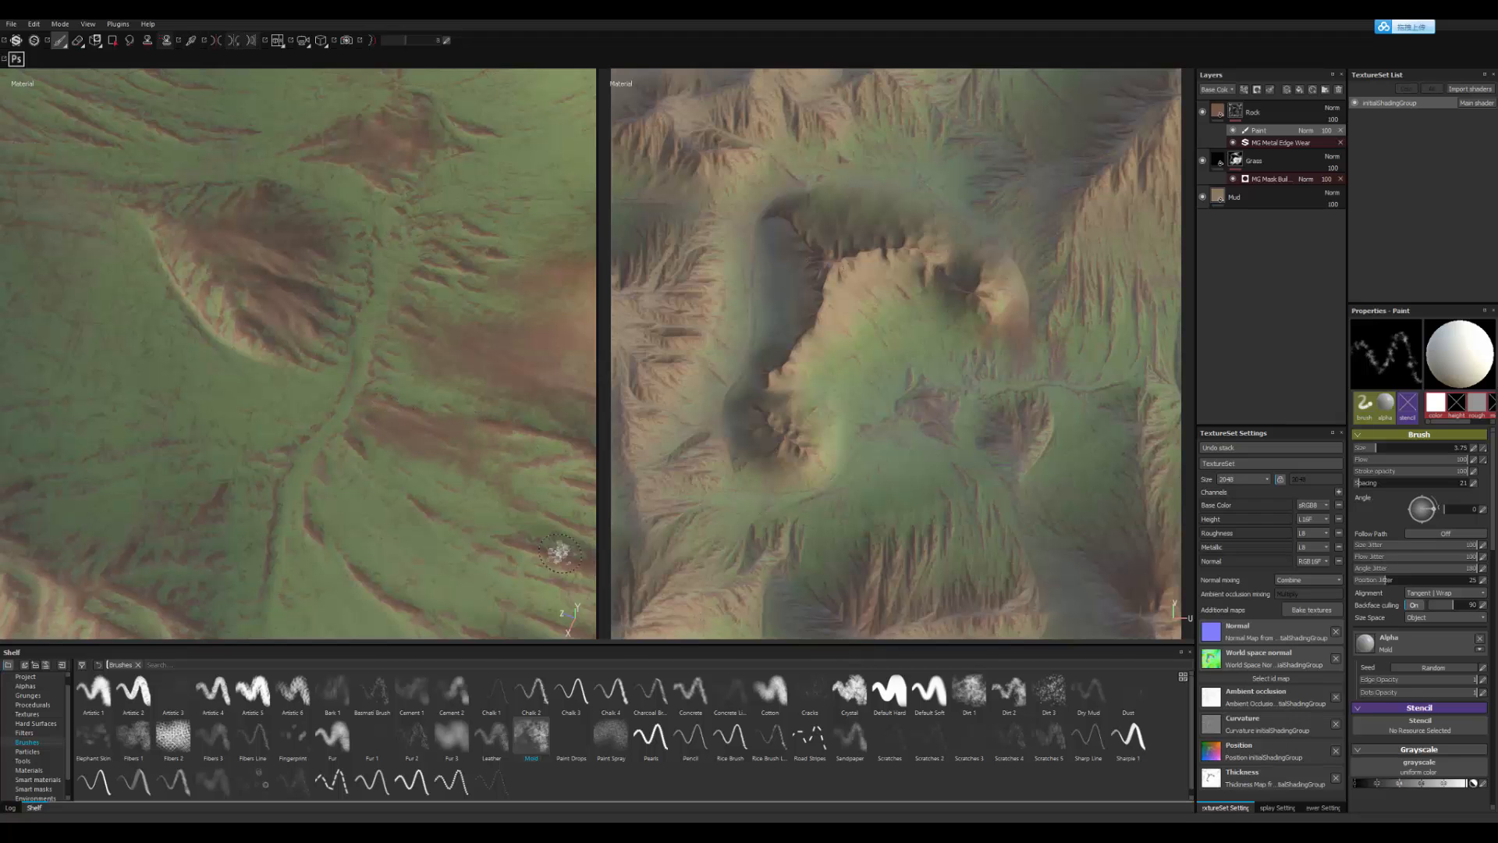
Step: Enlarge the brush and paint rock patches on the lower valley floor and the slopes near the steep cliffs
{"action": "left_click_drag", "start_coordinate": [559, 552], "coordinate": [446, 476], "text": "alt"}
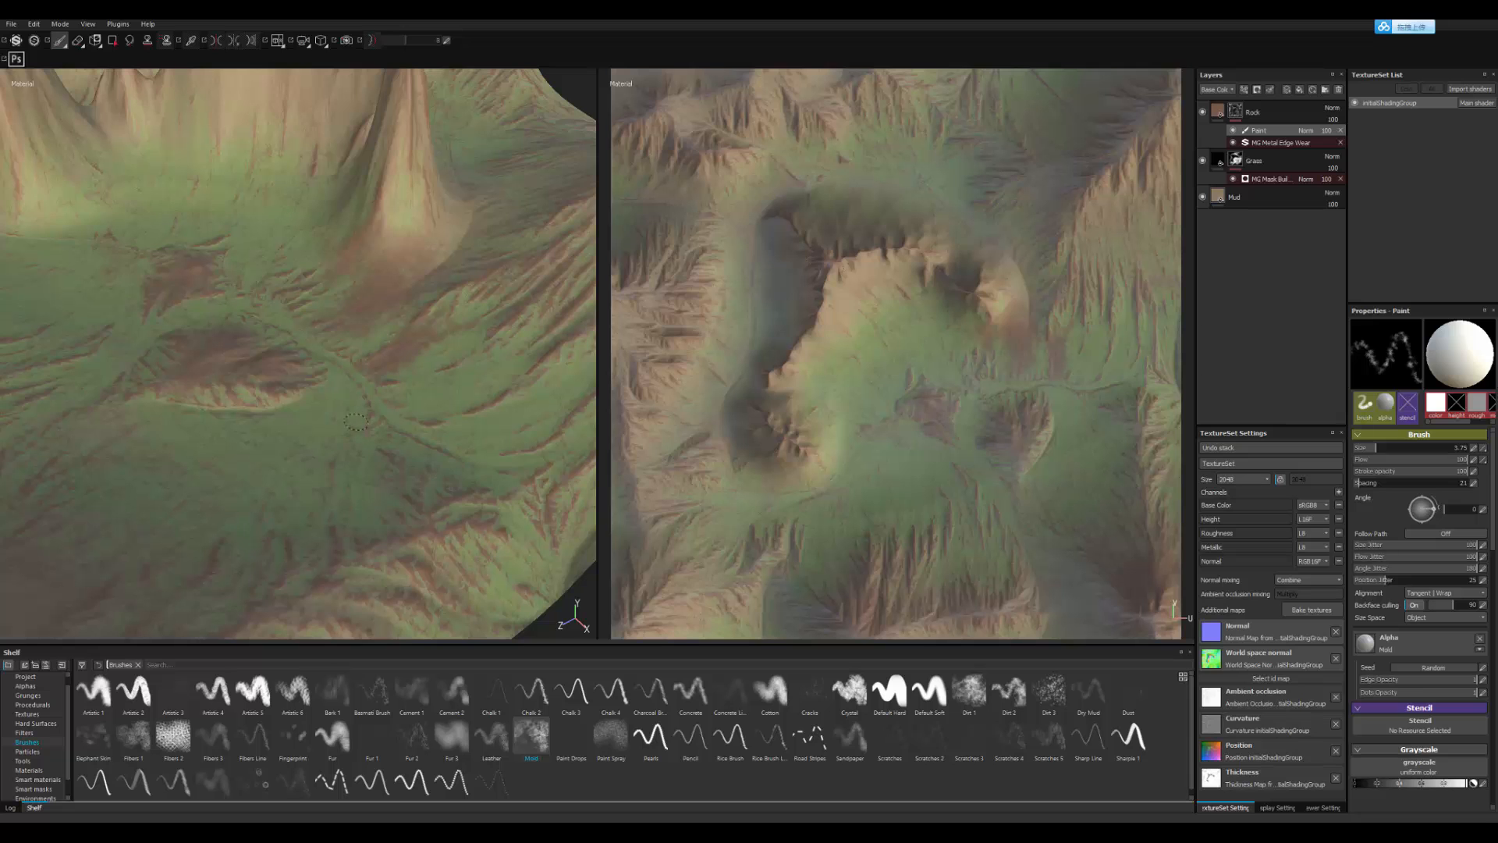
{"action": "right_click_drag", "start_coordinate": [372, 450], "coordinate": [379, 463], "text": "ctrl"}
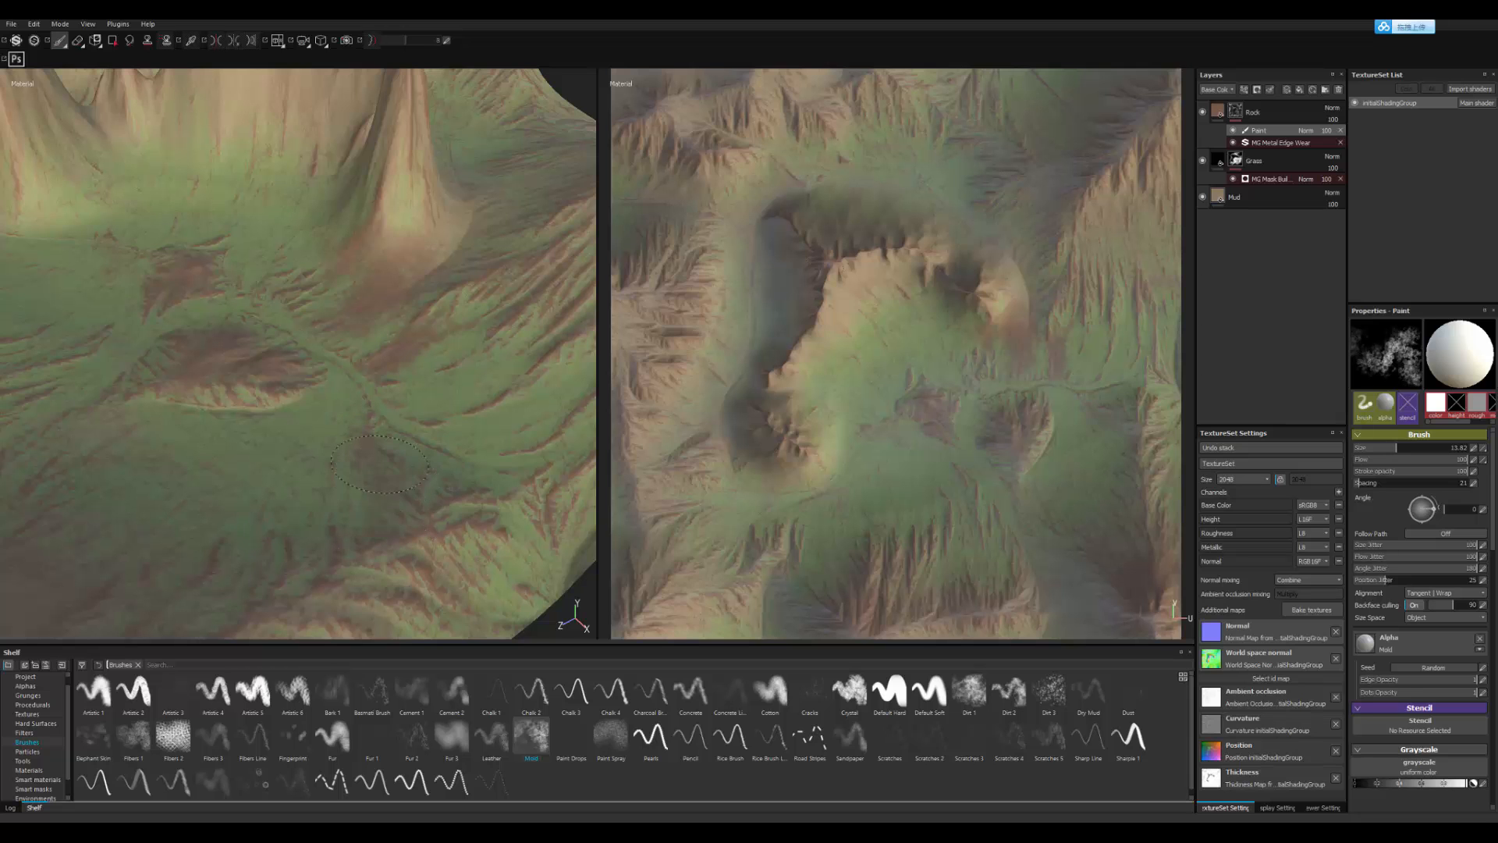
{"action": "left_click_drag", "start_coordinate": [275, 524], "coordinate": [367, 518], "text": "alt"}
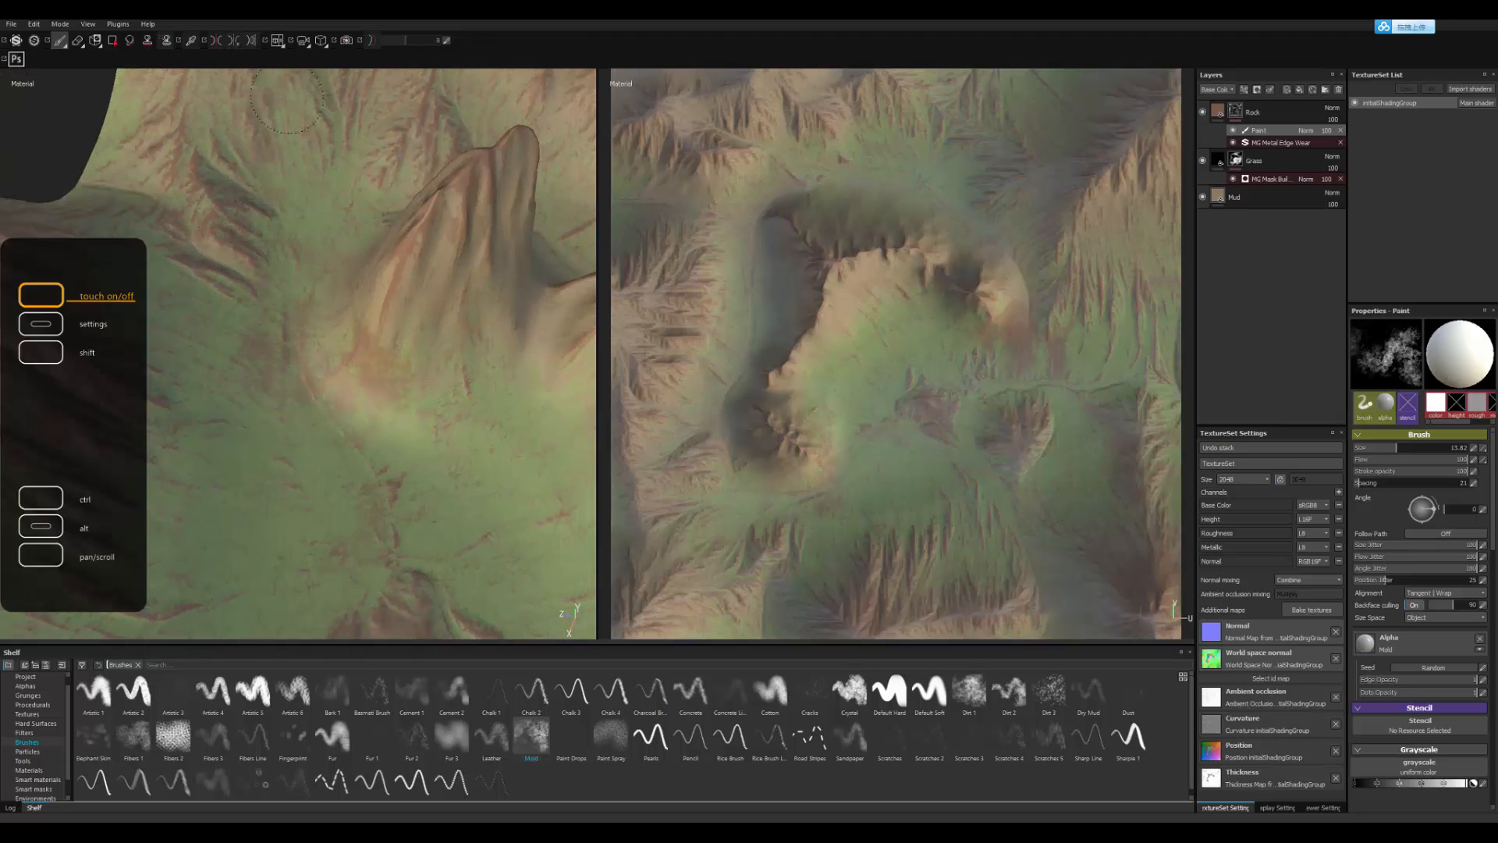
{"action": "mouse_move", "coordinate": [343, 113]}
{"action": "left_mouse_down", "text": "alt"}
{"action": "mouse_move", "coordinate": [429, 444]}
{"action": "mouse_move", "coordinate": [518, 426]}
{"action": "left_mouse_up", "text": "alt"}
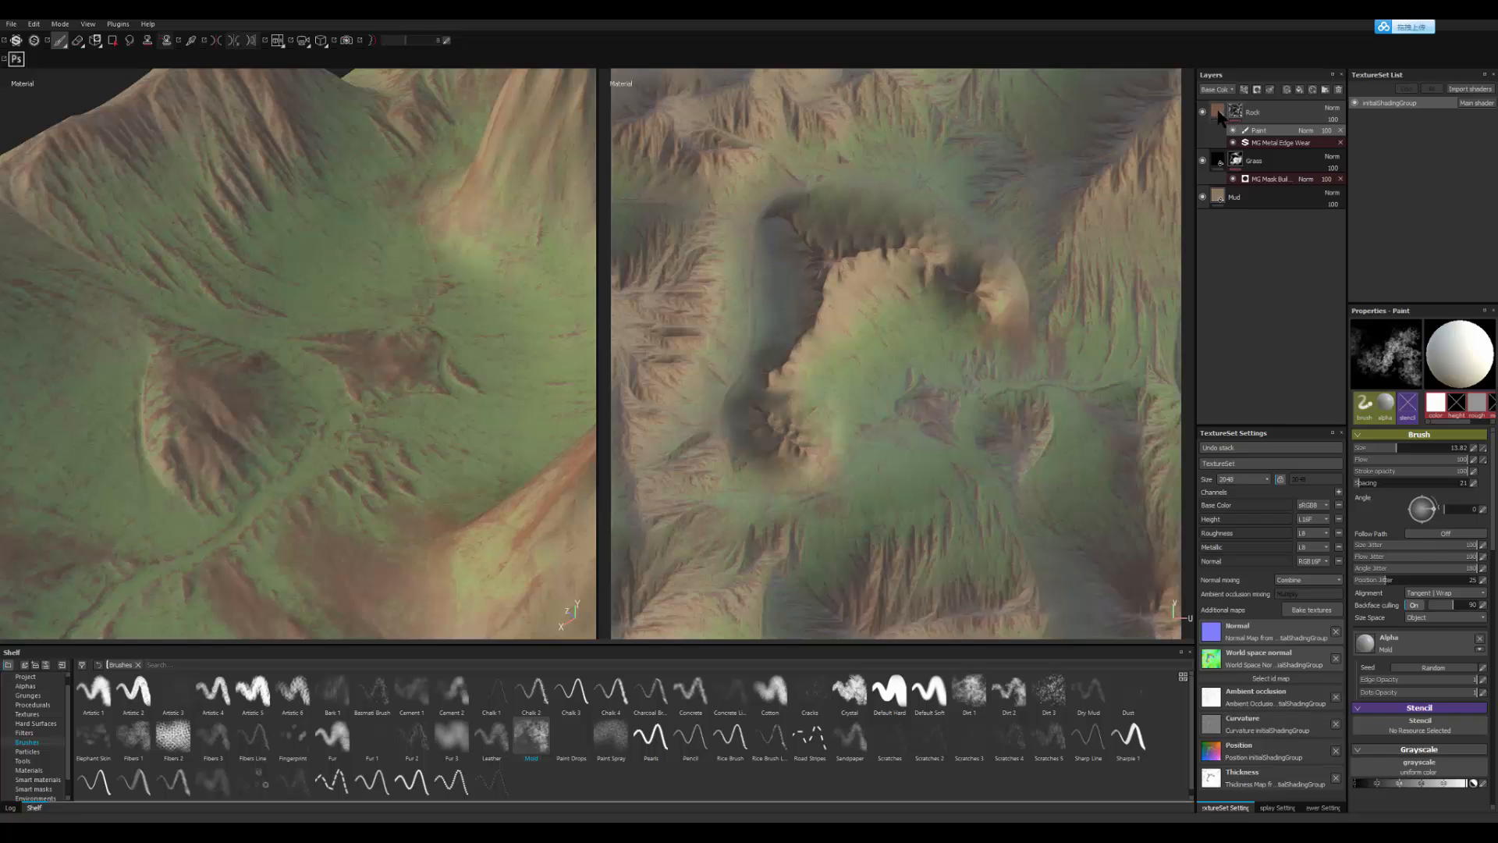
Step: Create a fill layer above the Rock layer and name it "flower"
{"action": "left_click", "coordinate": [1220, 114]}
{"action": "left_click", "coordinate": [1299, 89]}
{"action": "double_click", "coordinate": [1242, 114]}
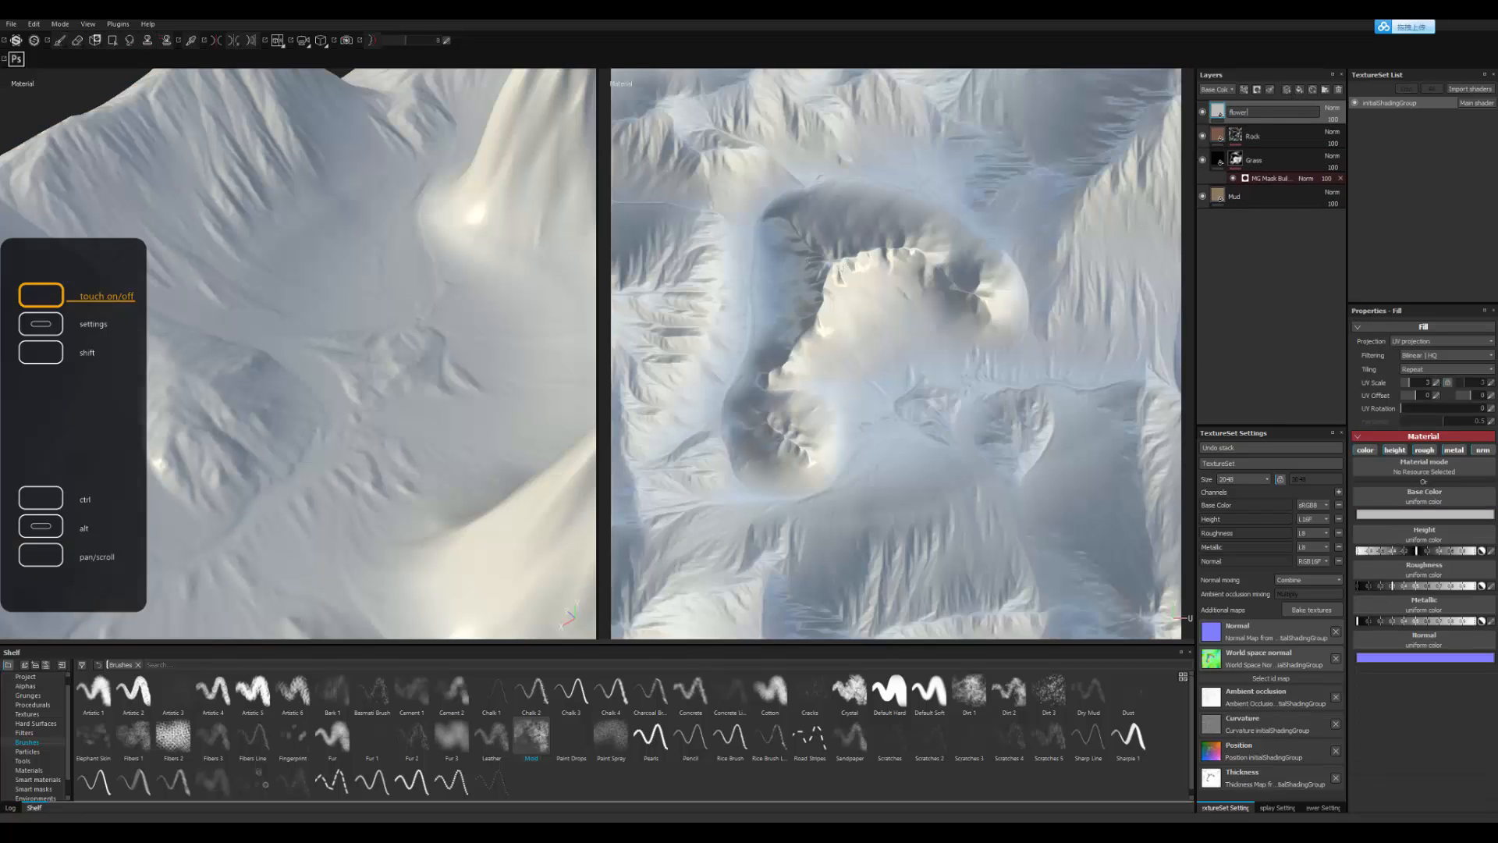
{"action": "key", "text": "Return"}
Step: Give the flower layer a dark yellow-brown base color and raise its roughness
{"action": "left_click_drag", "start_coordinate": [537, 508], "coordinate": [517, 425], "text": "alt"}
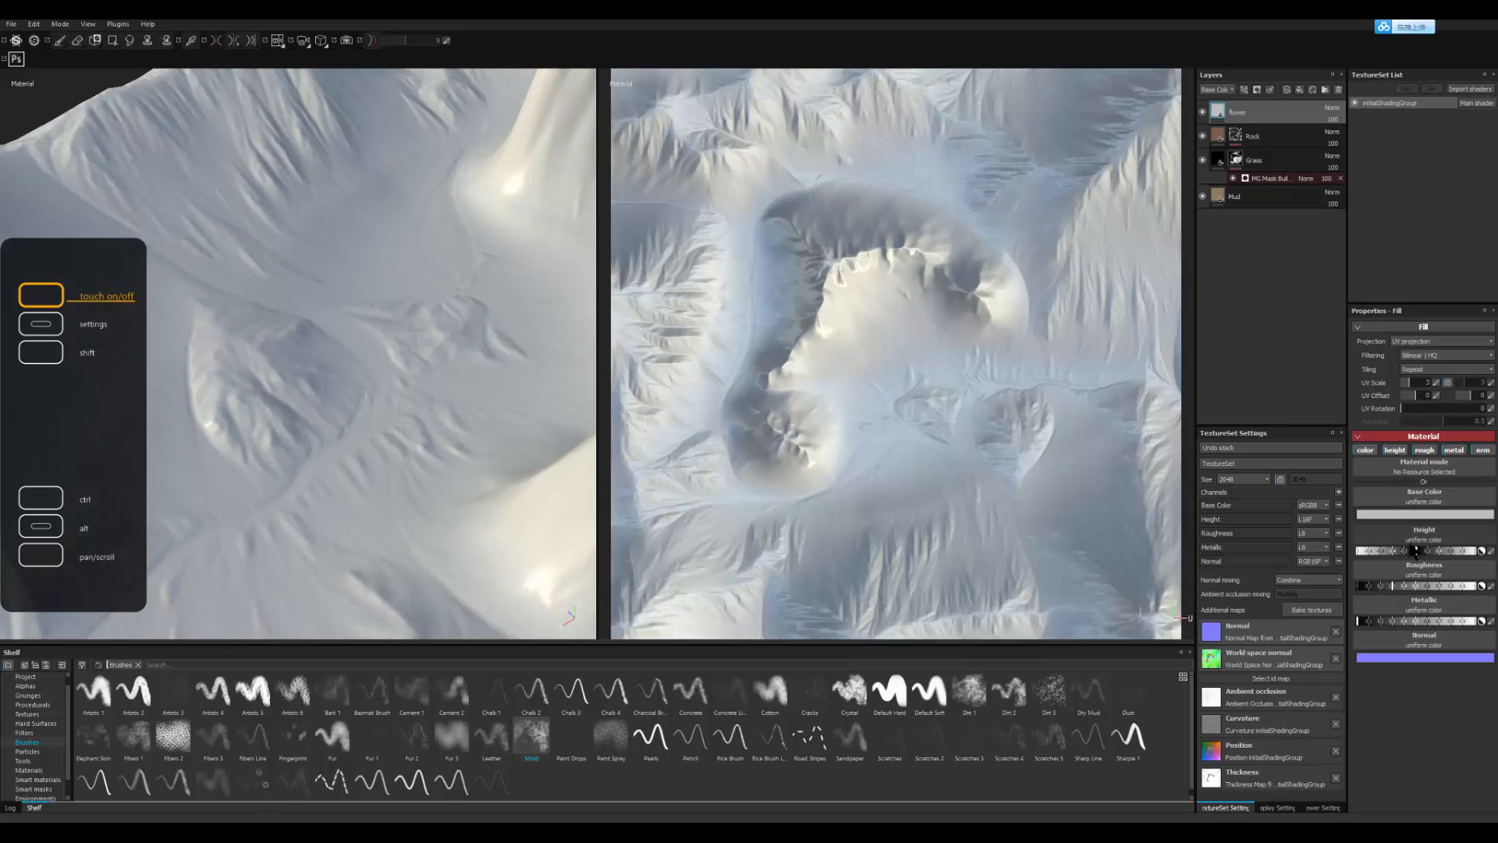
{"action": "left_click", "coordinate": [1367, 515]}
{"action": "mouse_move", "coordinate": [1385, 551]}
{"action": "left_mouse_down"}
{"action": "mouse_move", "coordinate": [1363, 505]}
{"action": "mouse_move", "coordinate": [1362, 532]}
{"action": "mouse_move", "coordinate": [1426, 550]}
{"action": "mouse_move", "coordinate": [1431, 568]}
{"action": "left_mouse_up"}
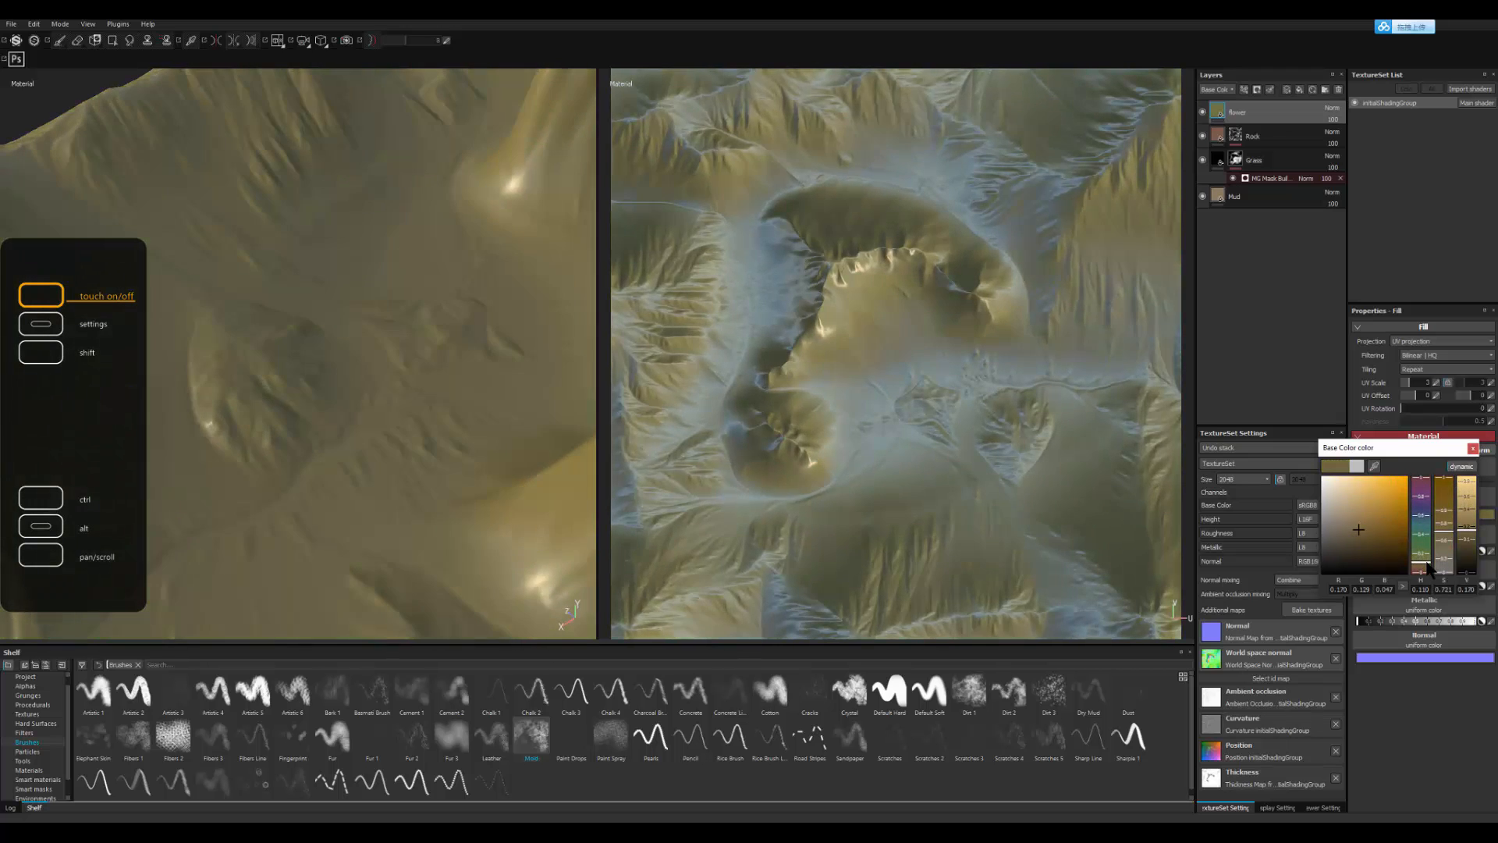
{"action": "left_click", "coordinate": [1473, 447]}
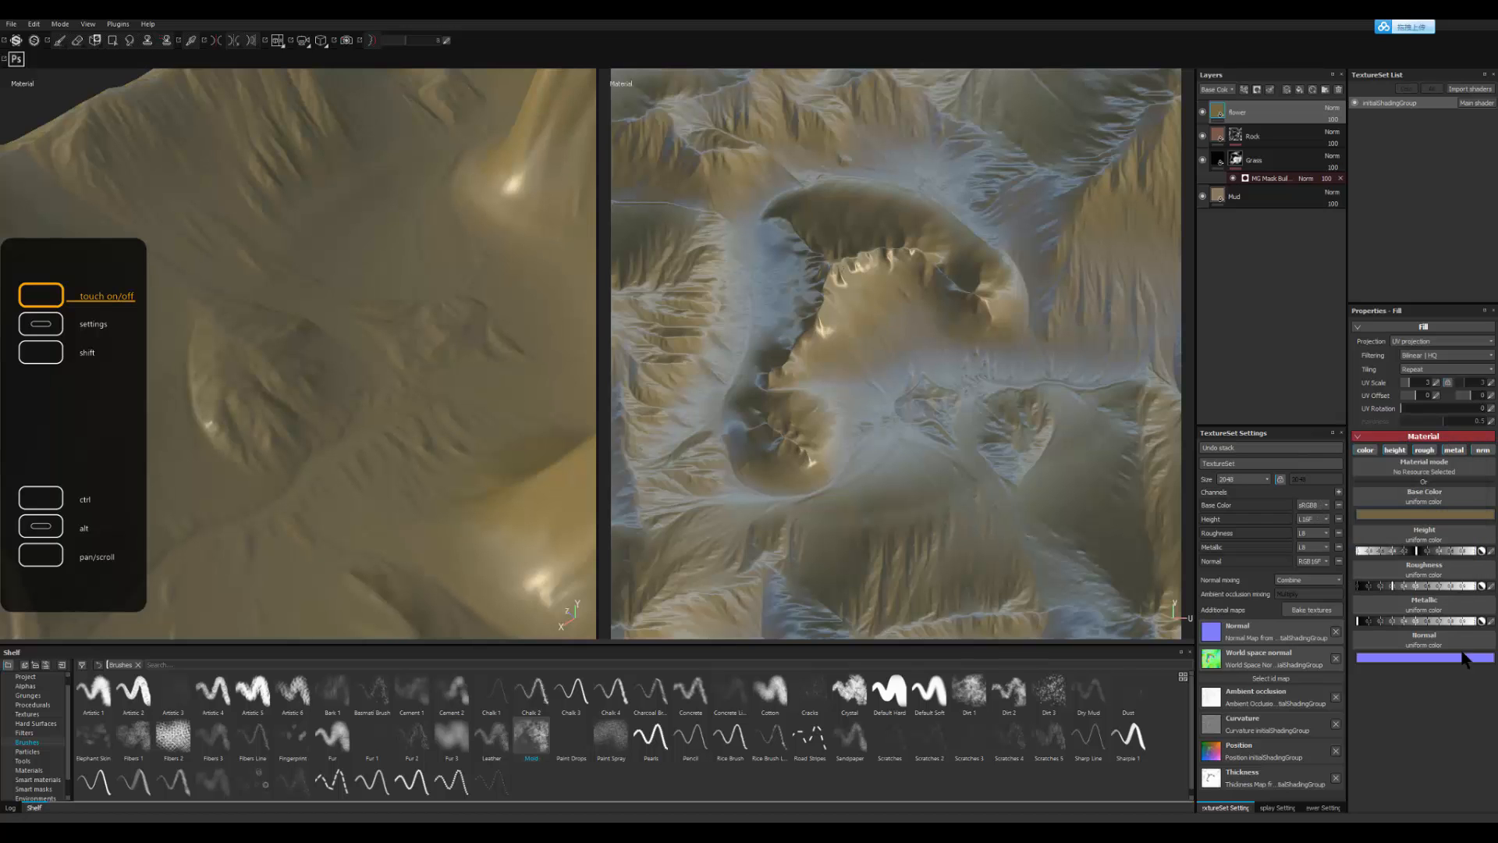
{"action": "left_click", "coordinate": [1431, 586]}
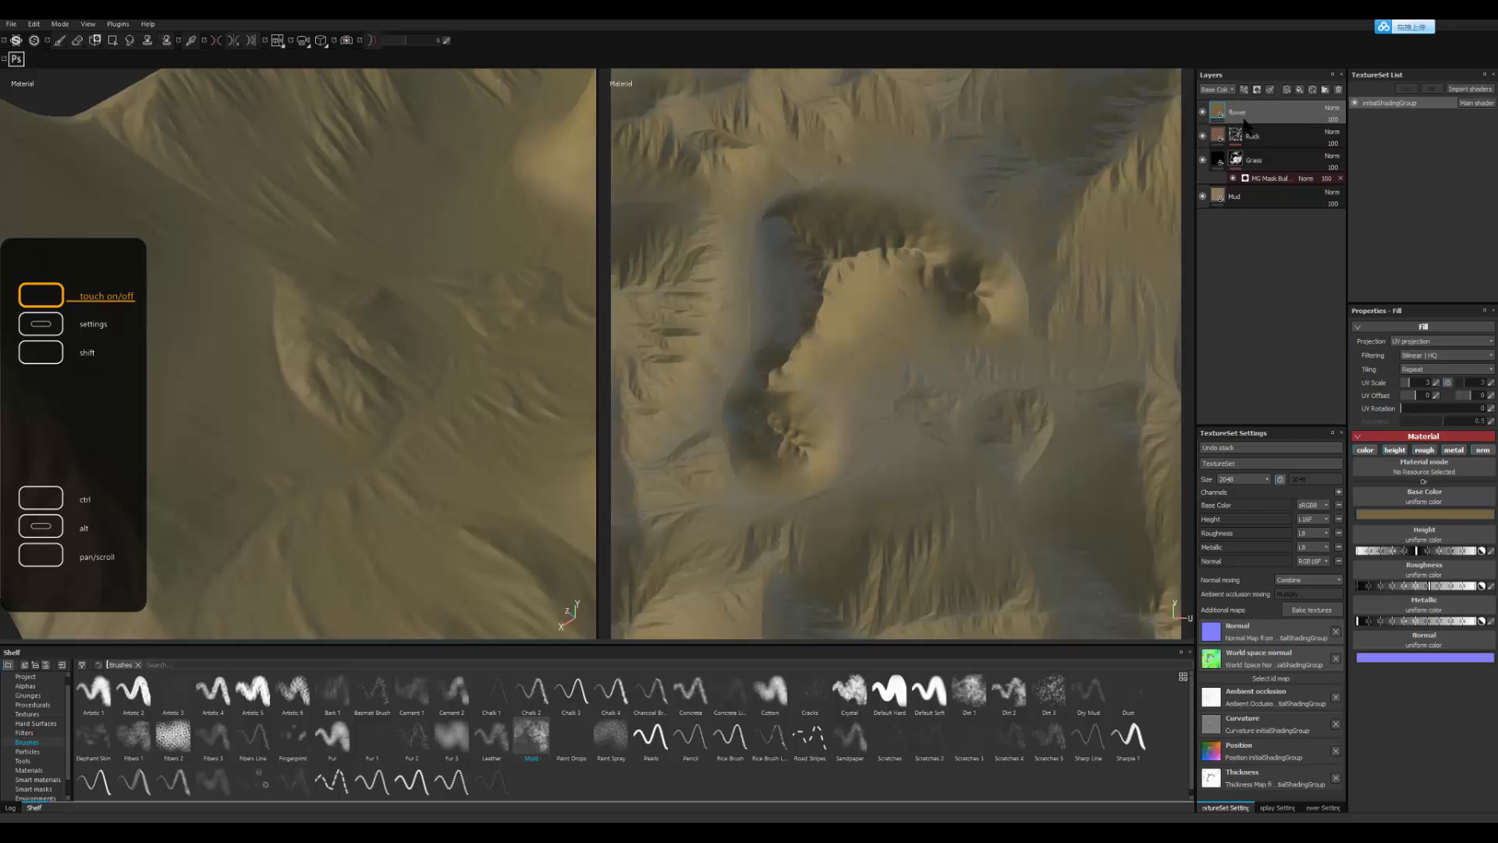
Step: Add a black mask to the flower layer and paint small patches into it on the slopes beside the valley path
{"action": "right_click", "coordinate": [1245, 115]}
{"action": "left_click", "coordinate": [1290, 134]}
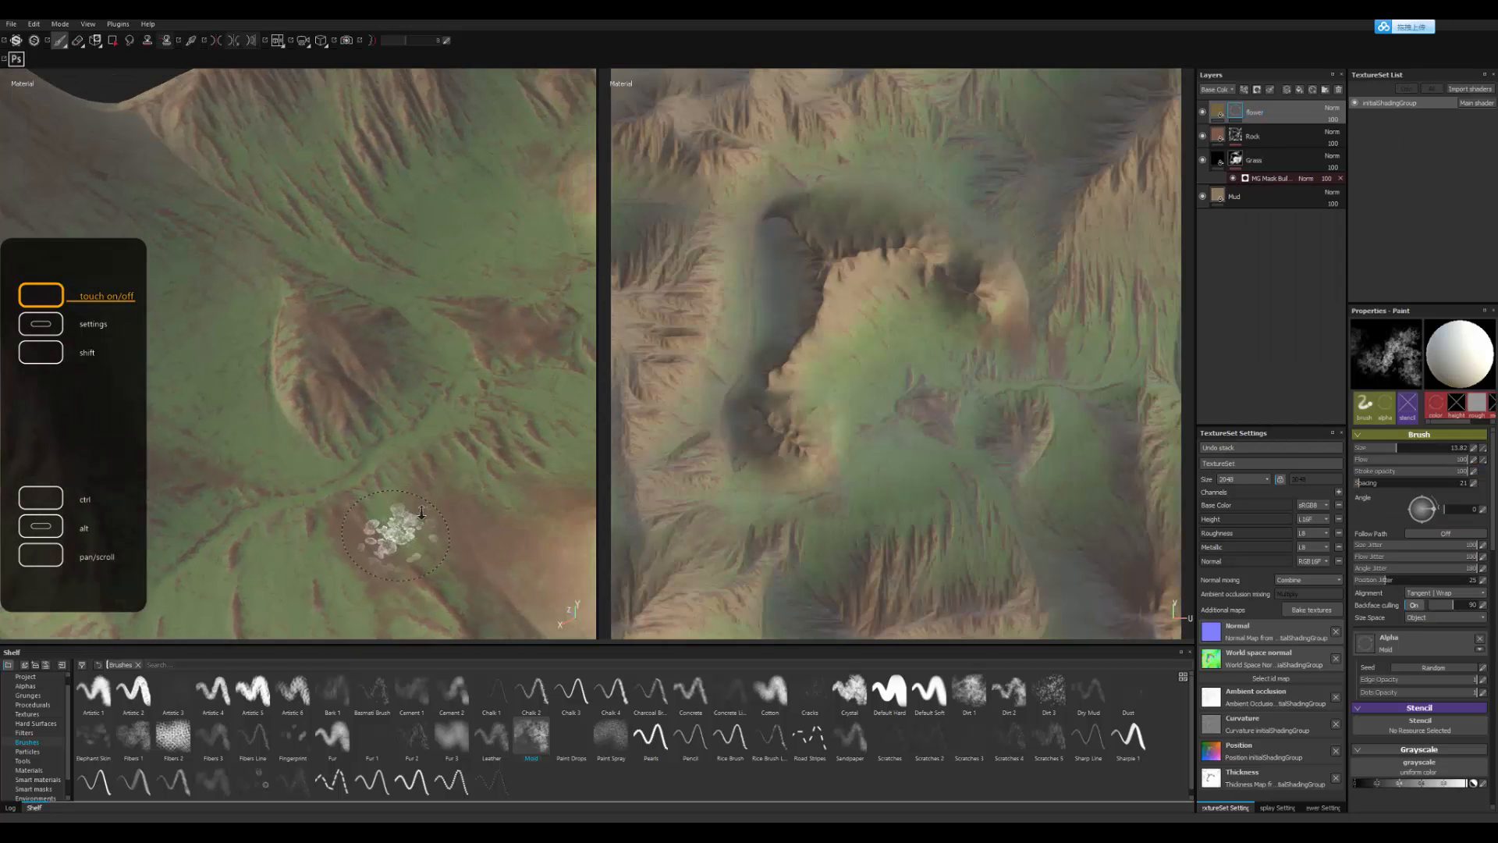
{"action": "mouse_move", "coordinate": [446, 408]}
{"action": "right_mouse_down", "text": "ctrl"}
{"action": "mouse_move", "coordinate": [426, 410]}
{"action": "mouse_move", "coordinate": [437, 413]}
{"action": "right_mouse_up", "text": "ctrl"}
{"action": "middle_click_drag", "start_coordinate": [435, 478], "coordinate": [437, 405], "text": "alt"}
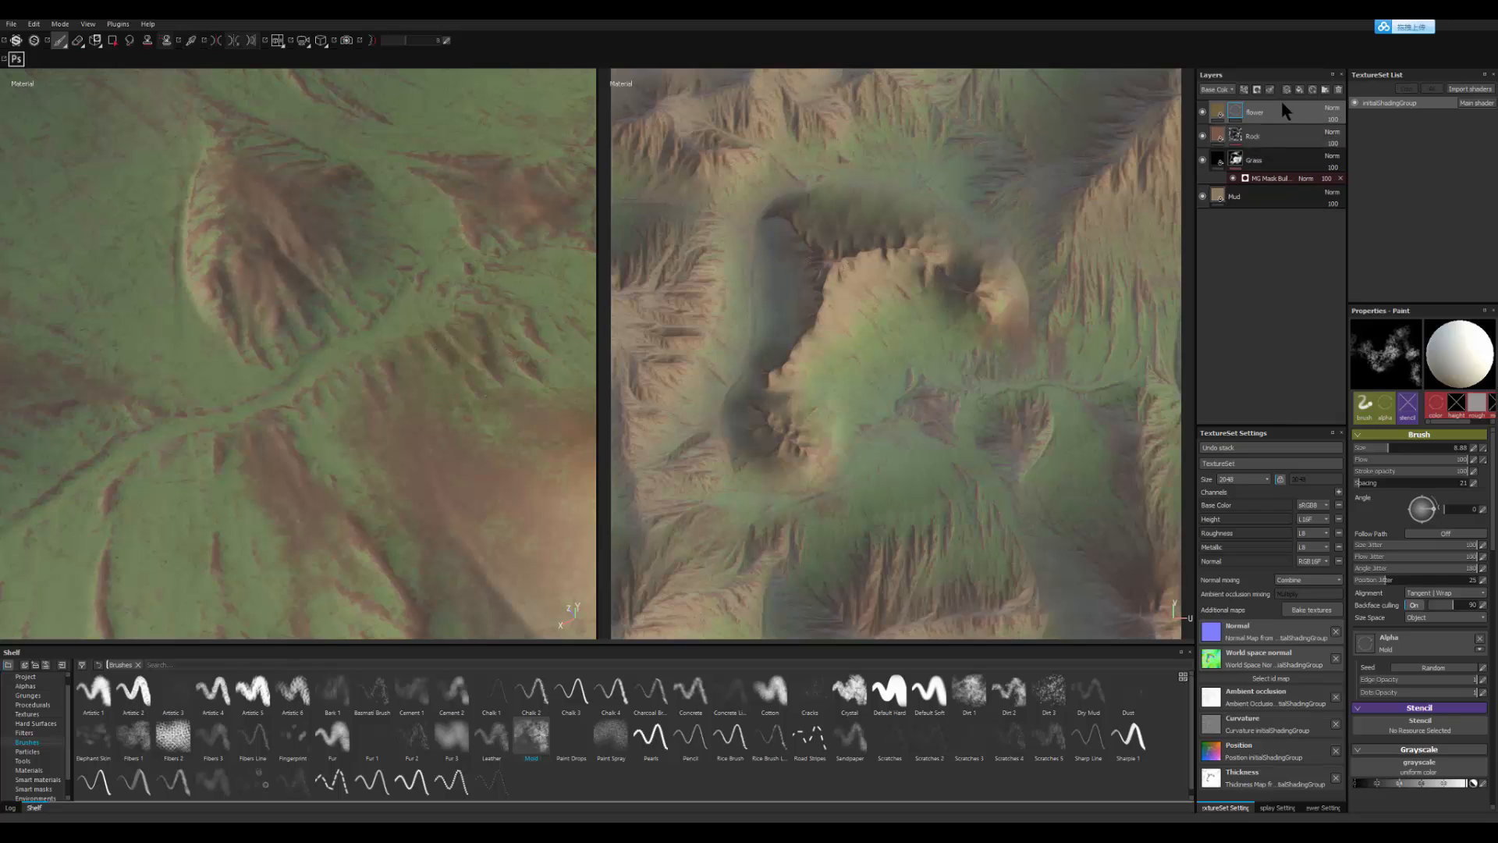
Step: Change the flower layer's base color to a lighter sandy yellow
{"action": "left_click", "coordinate": [1216, 113]}
{"action": "left_click", "coordinate": [1217, 116]}
{"action": "left_click", "coordinate": [1449, 519]}
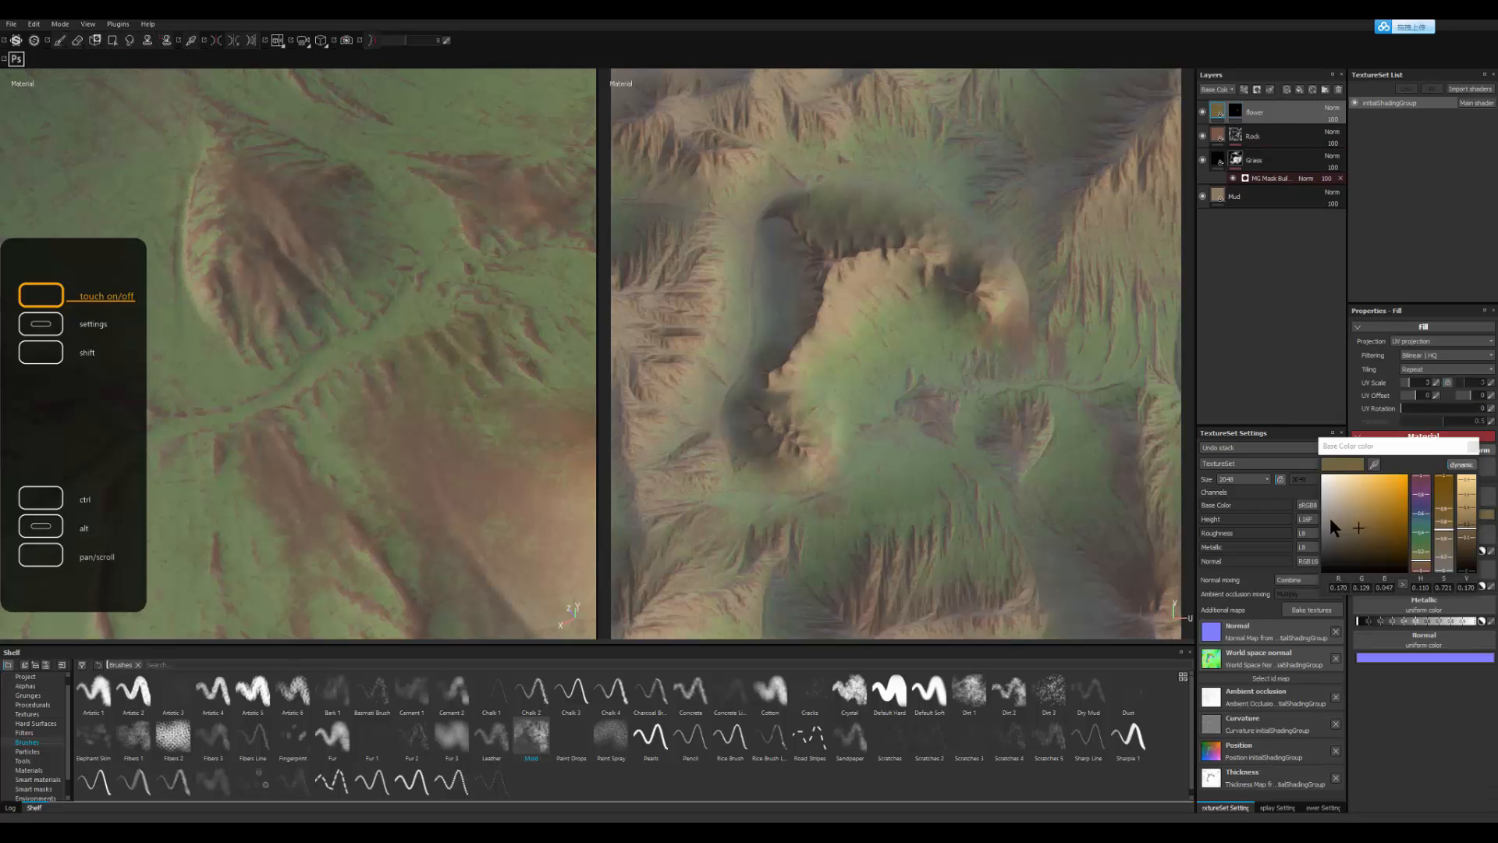
{"action": "left_click", "coordinate": [1356, 508]}
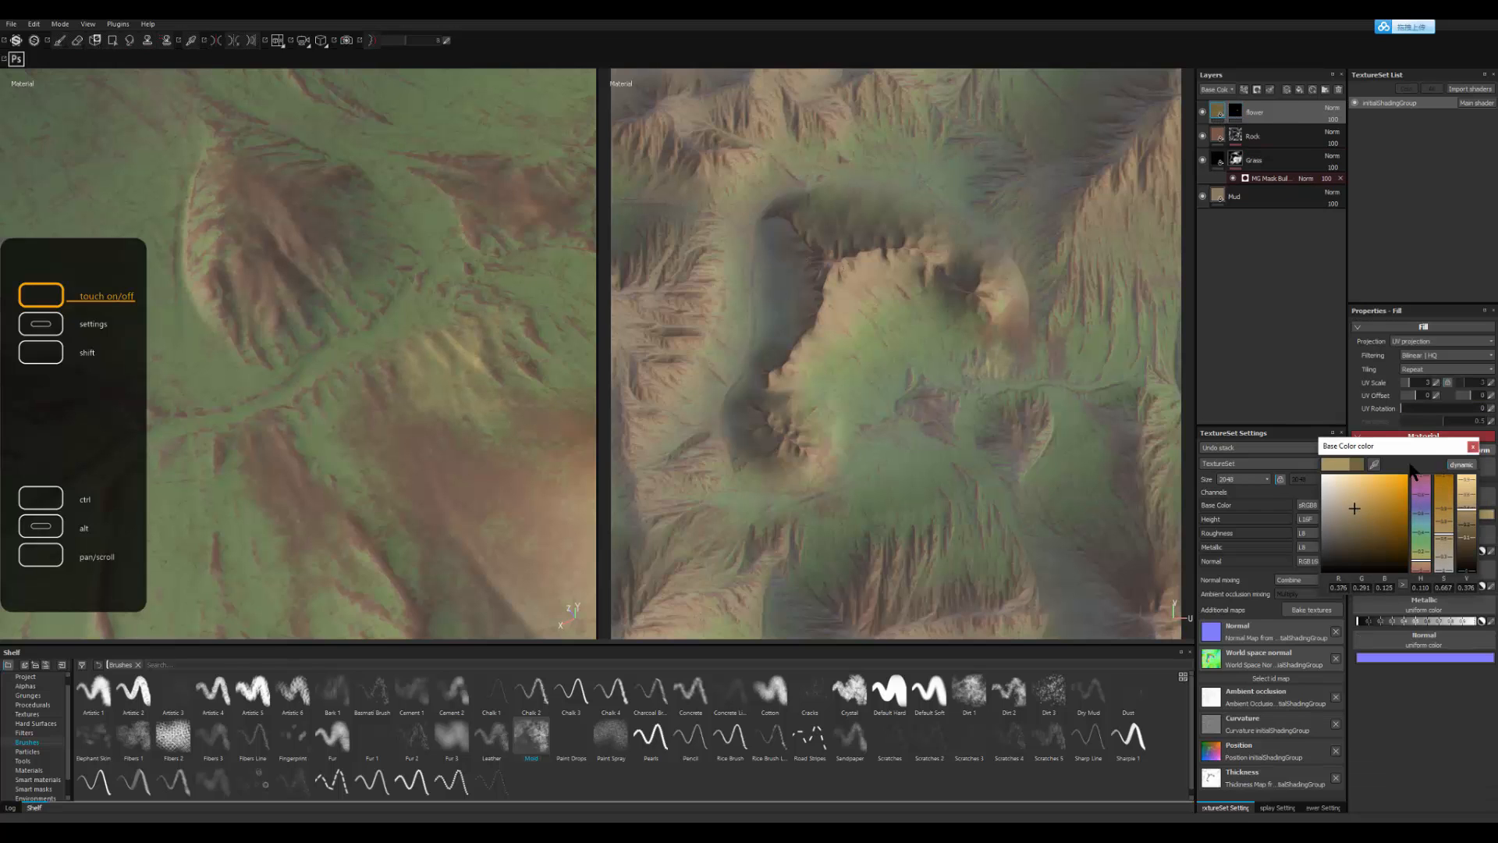
{"action": "left_click", "coordinate": [1471, 447]}
{"action": "left_click_drag", "start_coordinate": [506, 396], "coordinate": [433, 408], "text": "alt"}
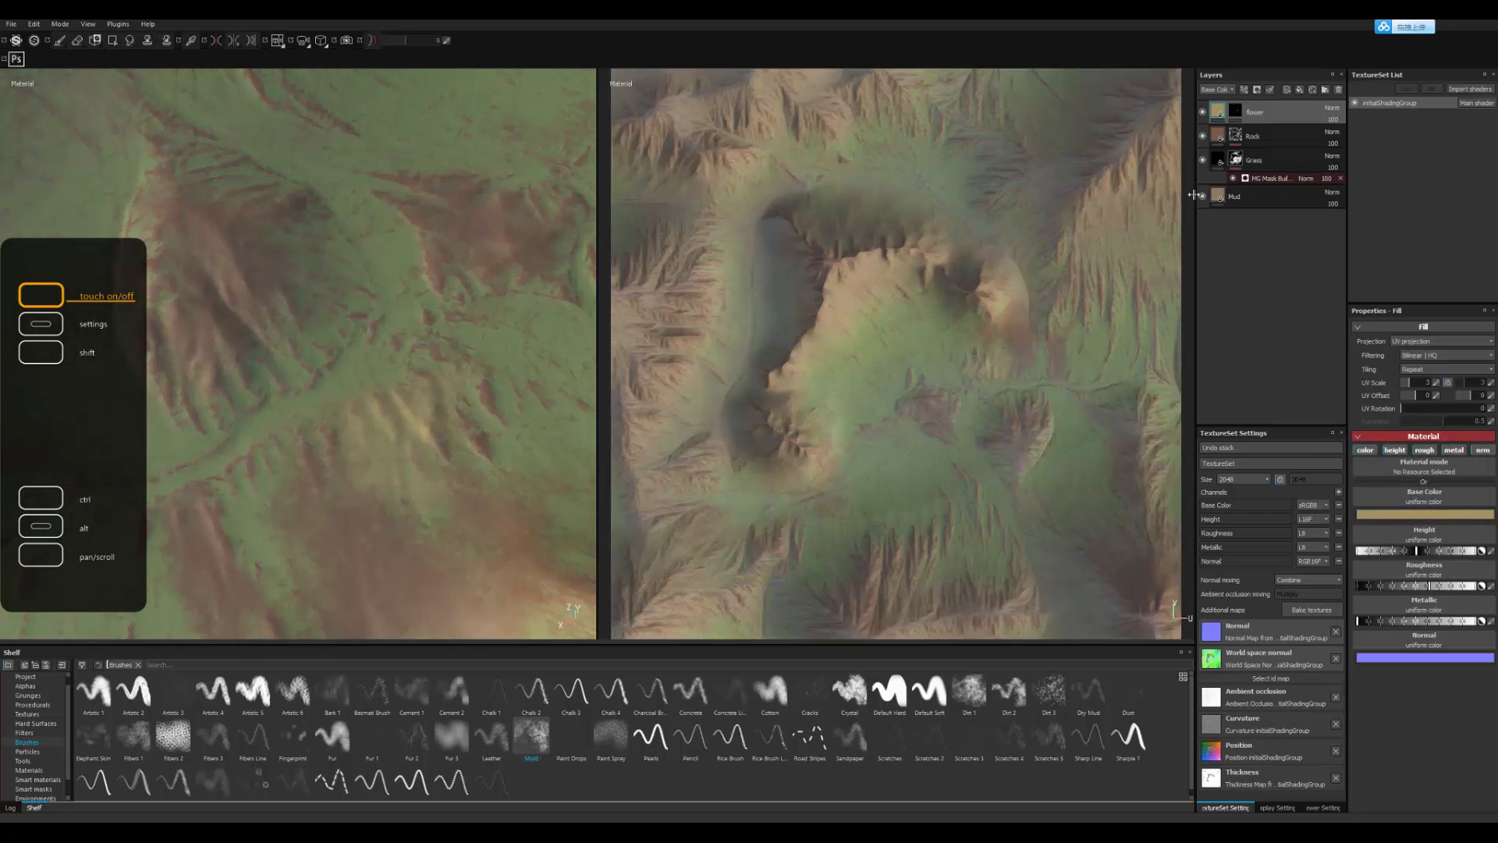
Step: Paint flower patches into the layer's mask across the grassy valley floor around the mound and rock patch
{"action": "left_click", "coordinate": [1235, 110]}
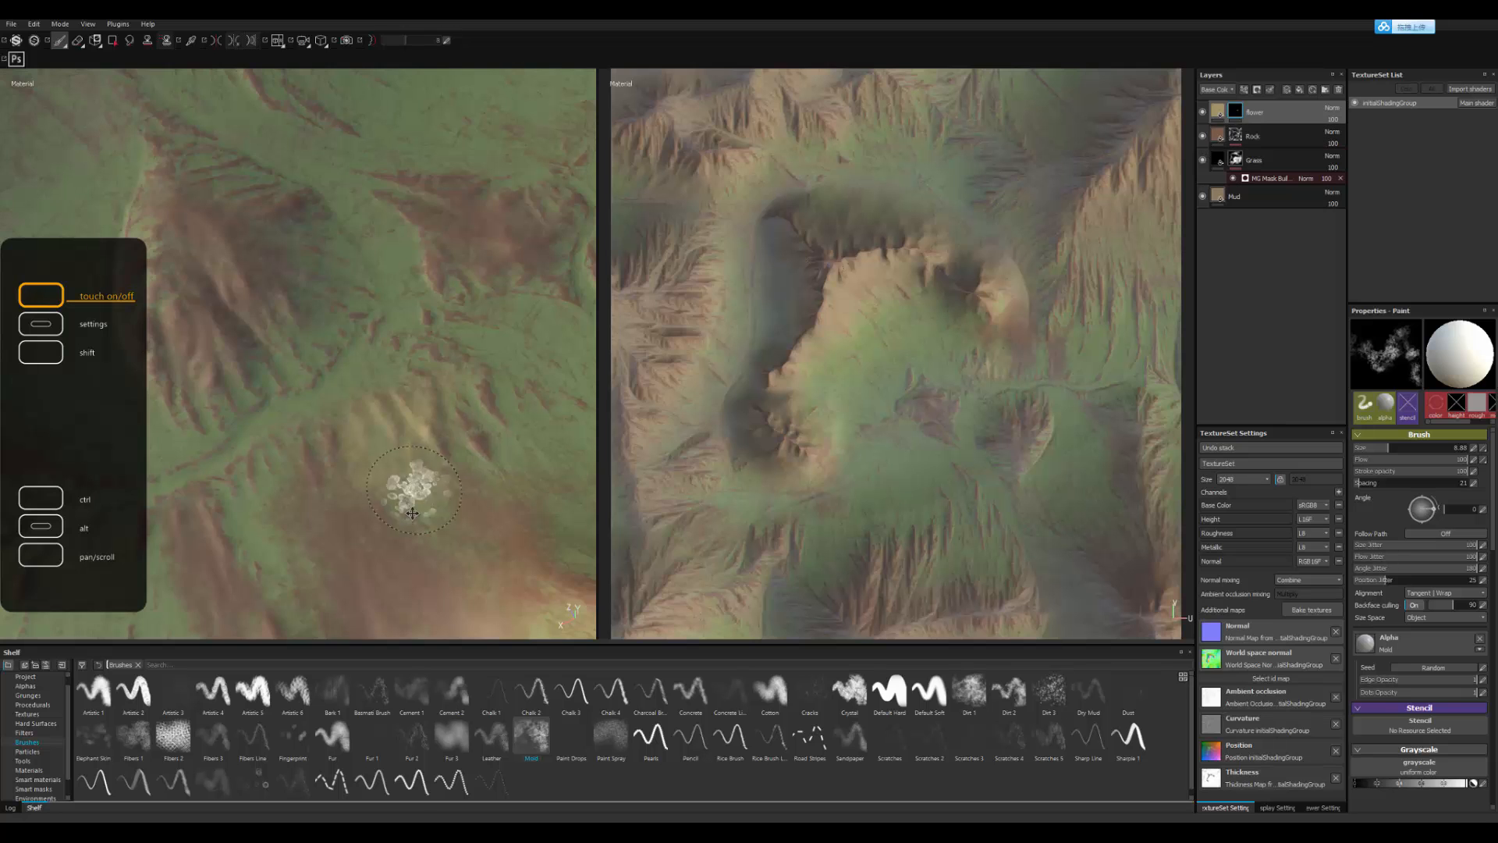
{"action": "mouse_move", "coordinate": [412, 513]}
{"action": "left_mouse_down", "text": "alt"}
{"action": "mouse_move", "coordinate": [402, 494]}
{"action": "mouse_move", "coordinate": [467, 431]}
{"action": "left_mouse_up", "text": "alt"}
{"action": "left_click_drag", "start_coordinate": [511, 355], "coordinate": [440, 415], "text": "alt"}
{"action": "right_click_drag", "start_coordinate": [485, 375], "coordinate": [422, 359], "text": "alt"}
{"action": "mouse_move", "coordinate": [367, 344]}
{"action": "left_mouse_down", "text": "alt"}
{"action": "mouse_move", "coordinate": [508, 304]}
{"action": "mouse_move", "coordinate": [525, 454]}
{"action": "left_mouse_up", "text": "alt"}
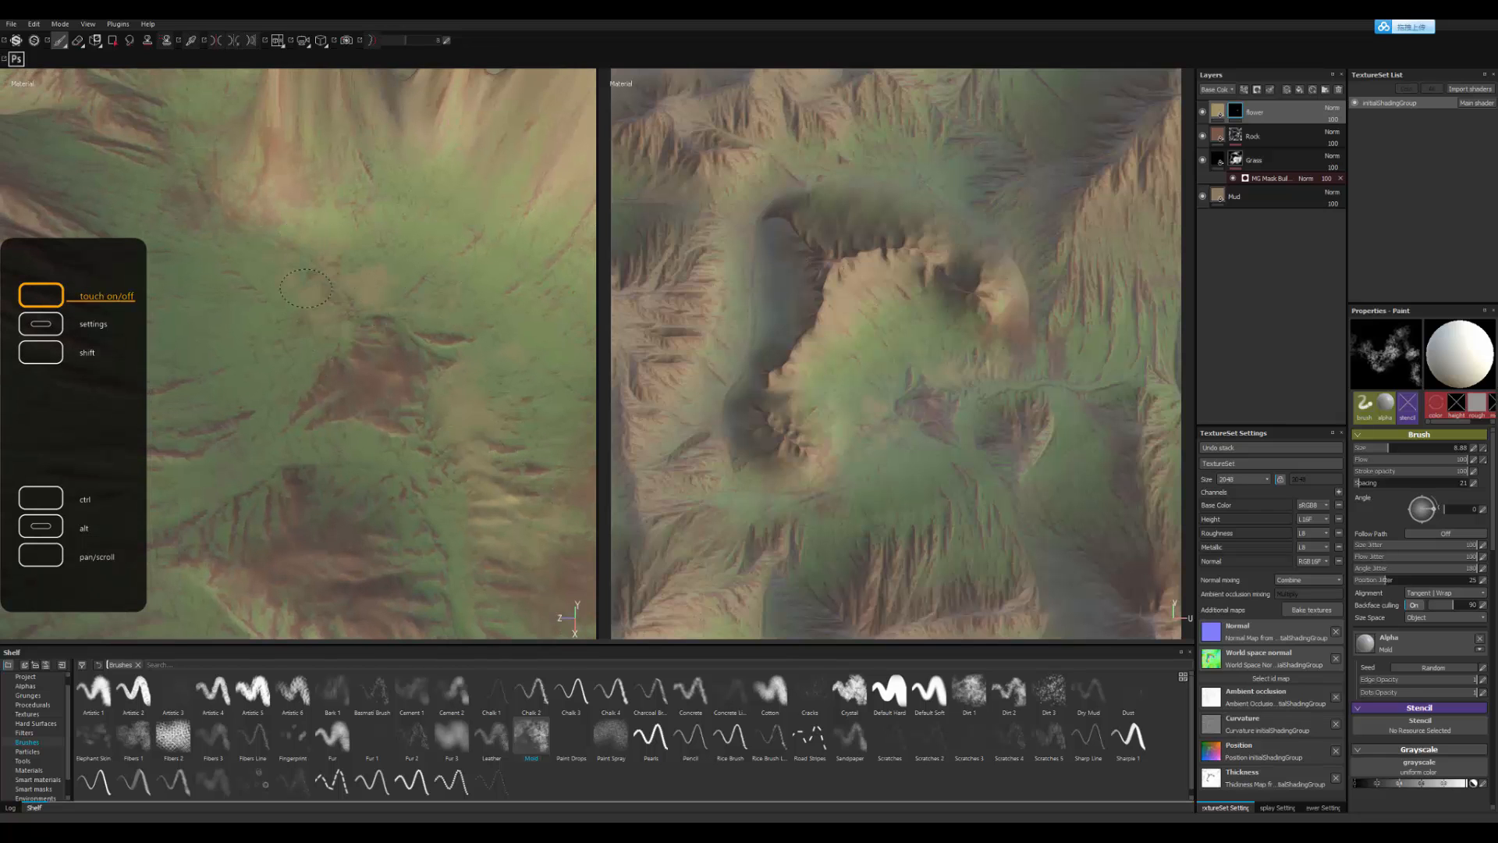
Step: Enlarge the brush to 17.26 and refine the flower mask across the valley around the mound and path
{"action": "right_click_drag", "start_coordinate": [325, 336], "coordinate": [352, 343], "text": "ctrl"}
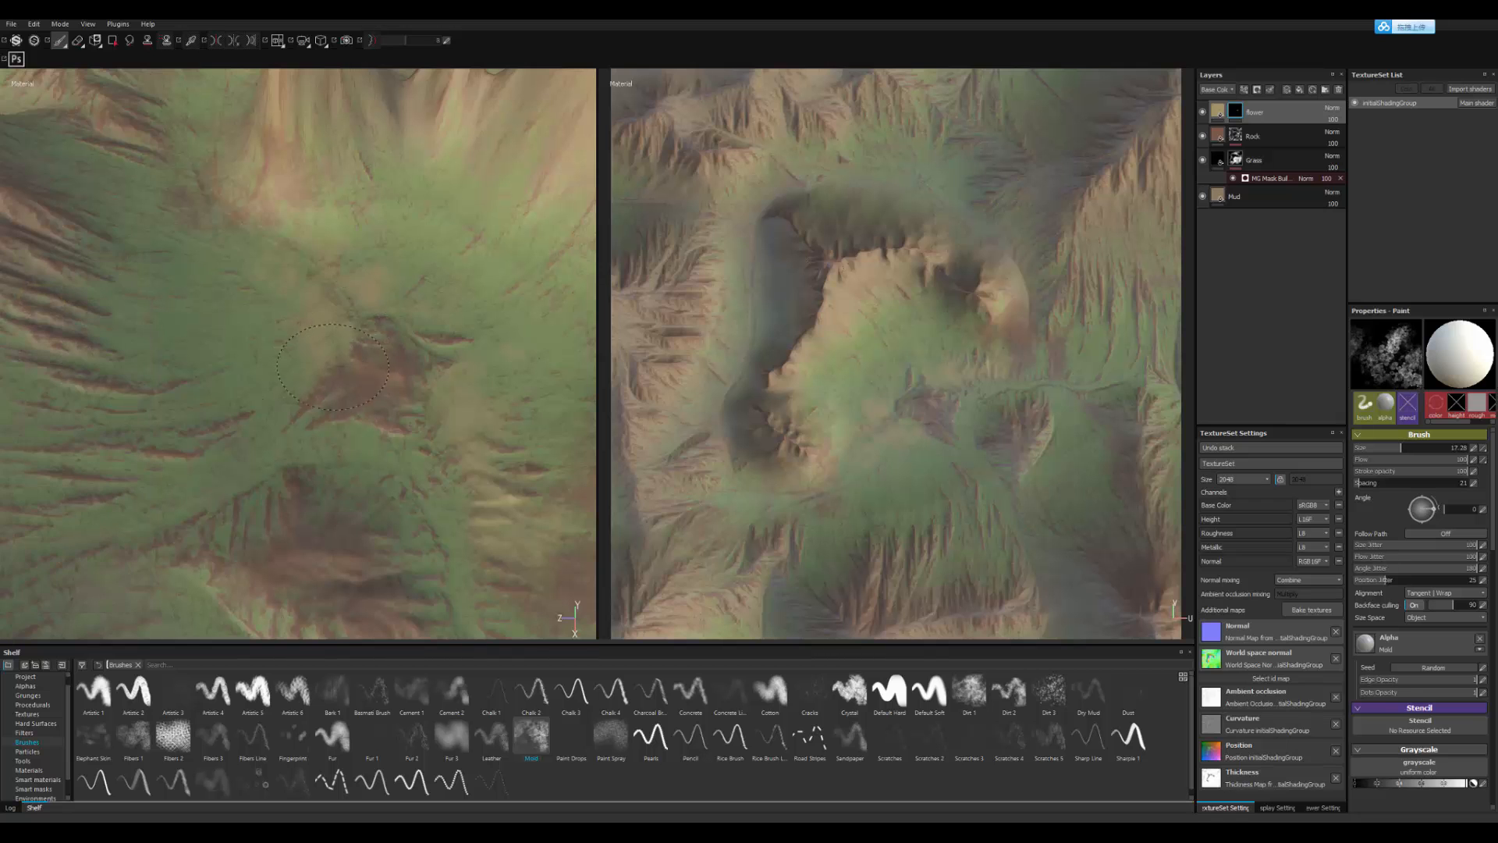
{"action": "left_click_drag", "start_coordinate": [345, 383], "coordinate": [296, 336], "text": "alt"}
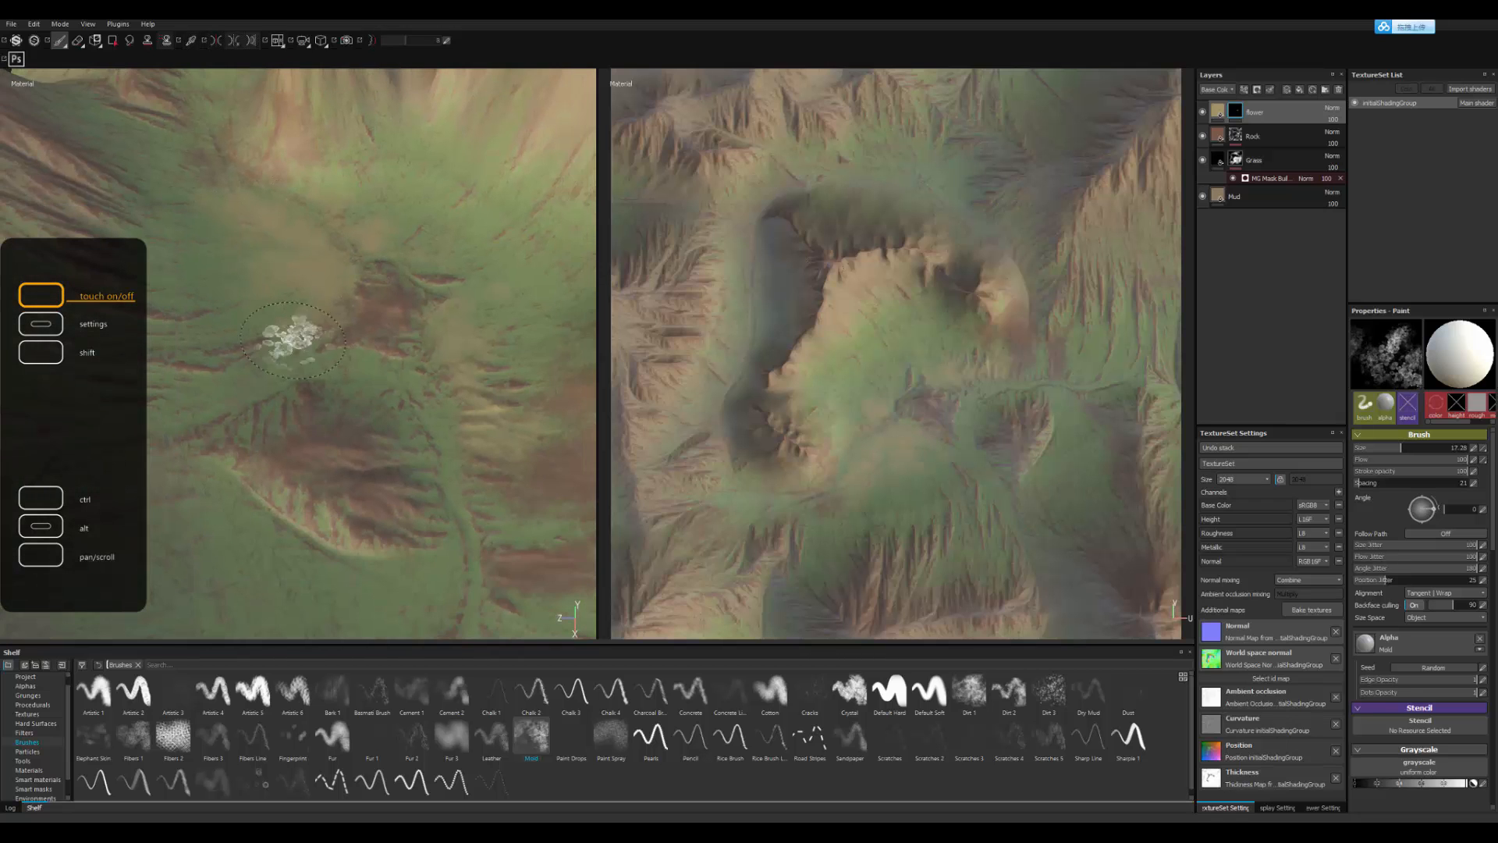
{"action": "left_click_drag", "start_coordinate": [383, 375], "coordinate": [440, 446], "text": "alt"}
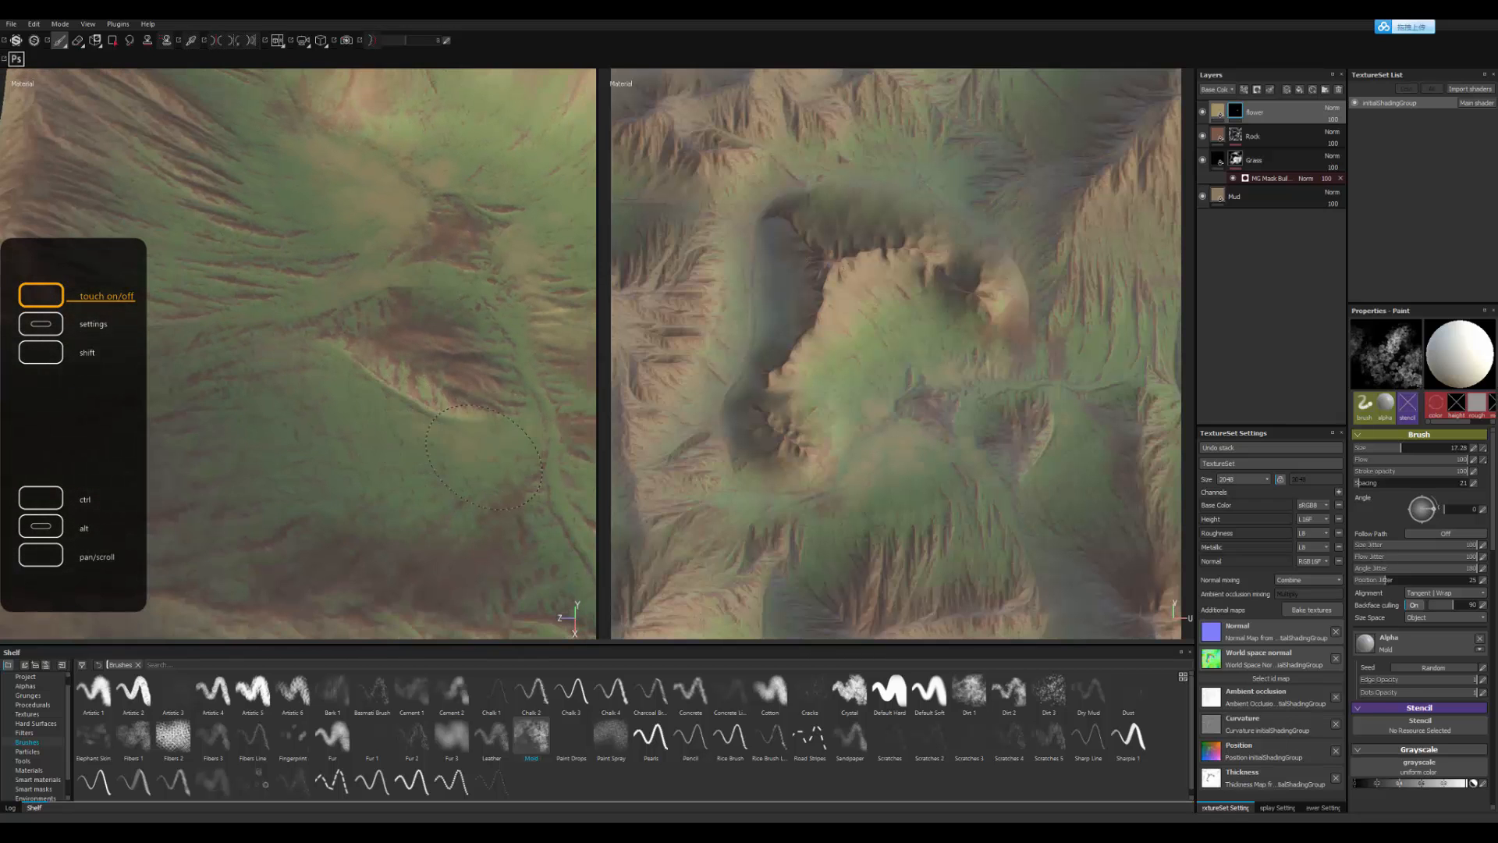
{"action": "middle_click_drag", "start_coordinate": [482, 491], "coordinate": [261, 420], "text": "alt"}
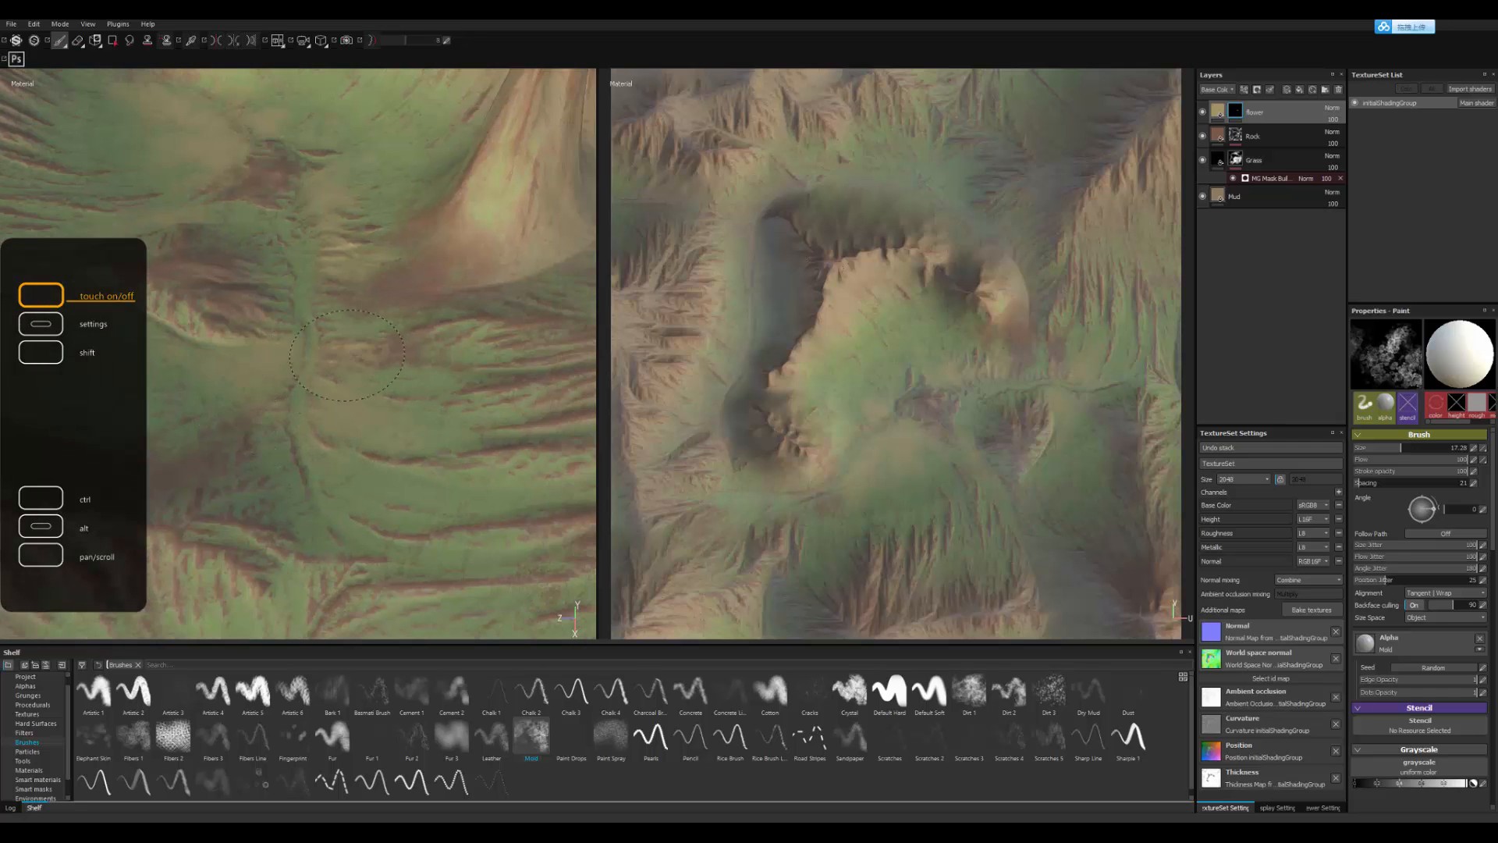
{"action": "middle_click_drag", "start_coordinate": [402, 532], "coordinate": [461, 335], "text": "alt"}
{"action": "left_click_drag", "start_coordinate": [461, 334], "coordinate": [400, 369], "text": "alt"}
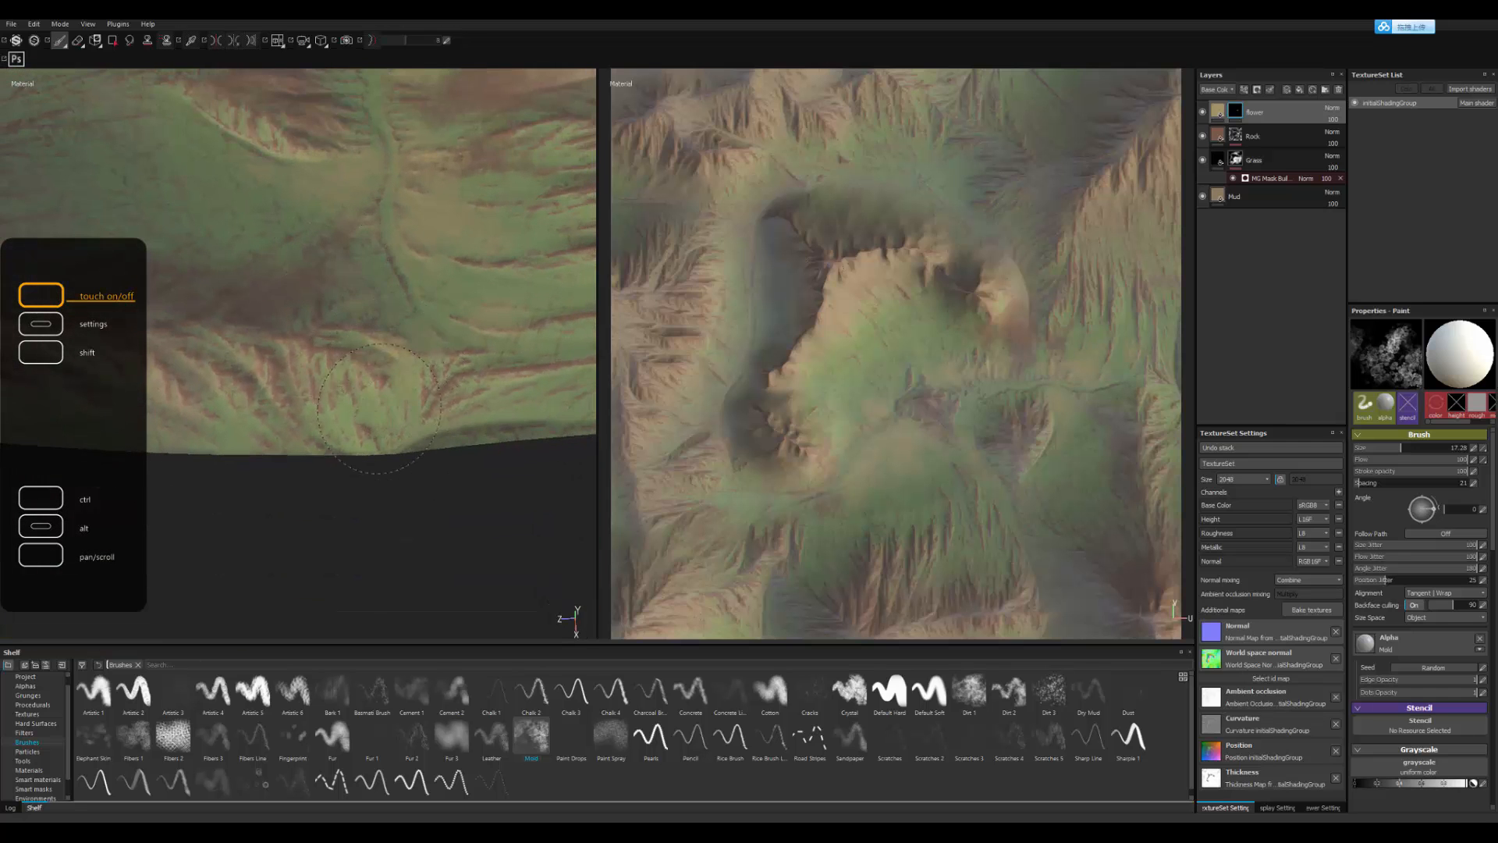
{"action": "mouse_move", "coordinate": [422, 452]}
{"action": "left_mouse_down", "text": "alt"}
{"action": "mouse_move", "coordinate": [344, 418]}
{"action": "mouse_move", "coordinate": [469, 388]}
{"action": "mouse_move", "coordinate": [300, 504]}
{"action": "left_mouse_up", "text": "alt"}
{"action": "middle_click_drag", "start_coordinate": [300, 504], "coordinate": [226, 460], "text": "alt"}
{"action": "right_click_drag", "start_coordinate": [226, 460], "coordinate": [421, 434], "text": "alt"}
{"action": "middle_click_drag", "start_coordinate": [421, 433], "coordinate": [379, 422], "text": "alt"}
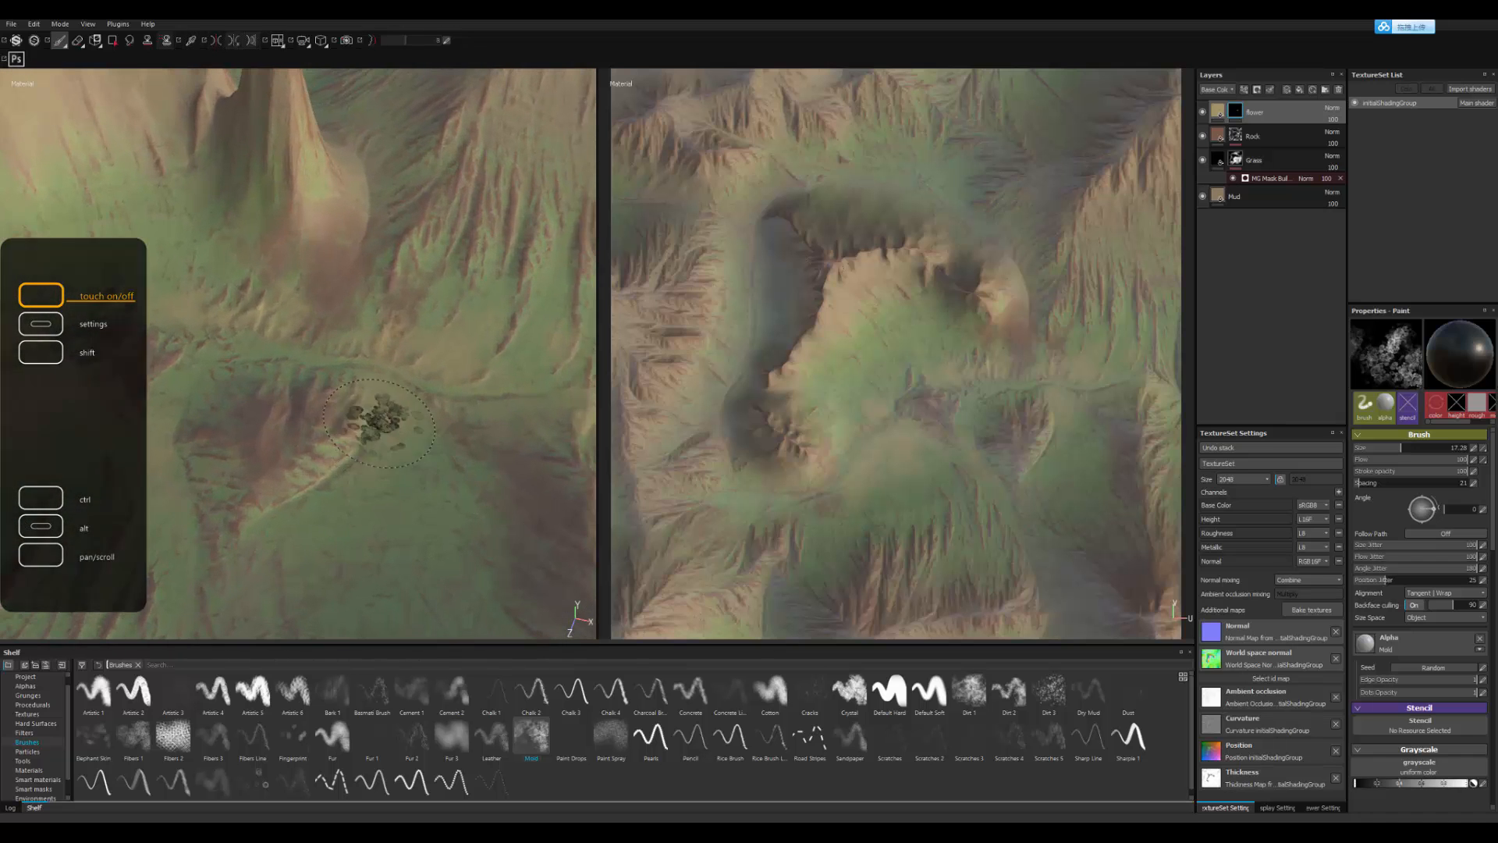
{"action": "left_click_drag", "start_coordinate": [302, 335], "coordinate": [185, 441], "text": "alt"}
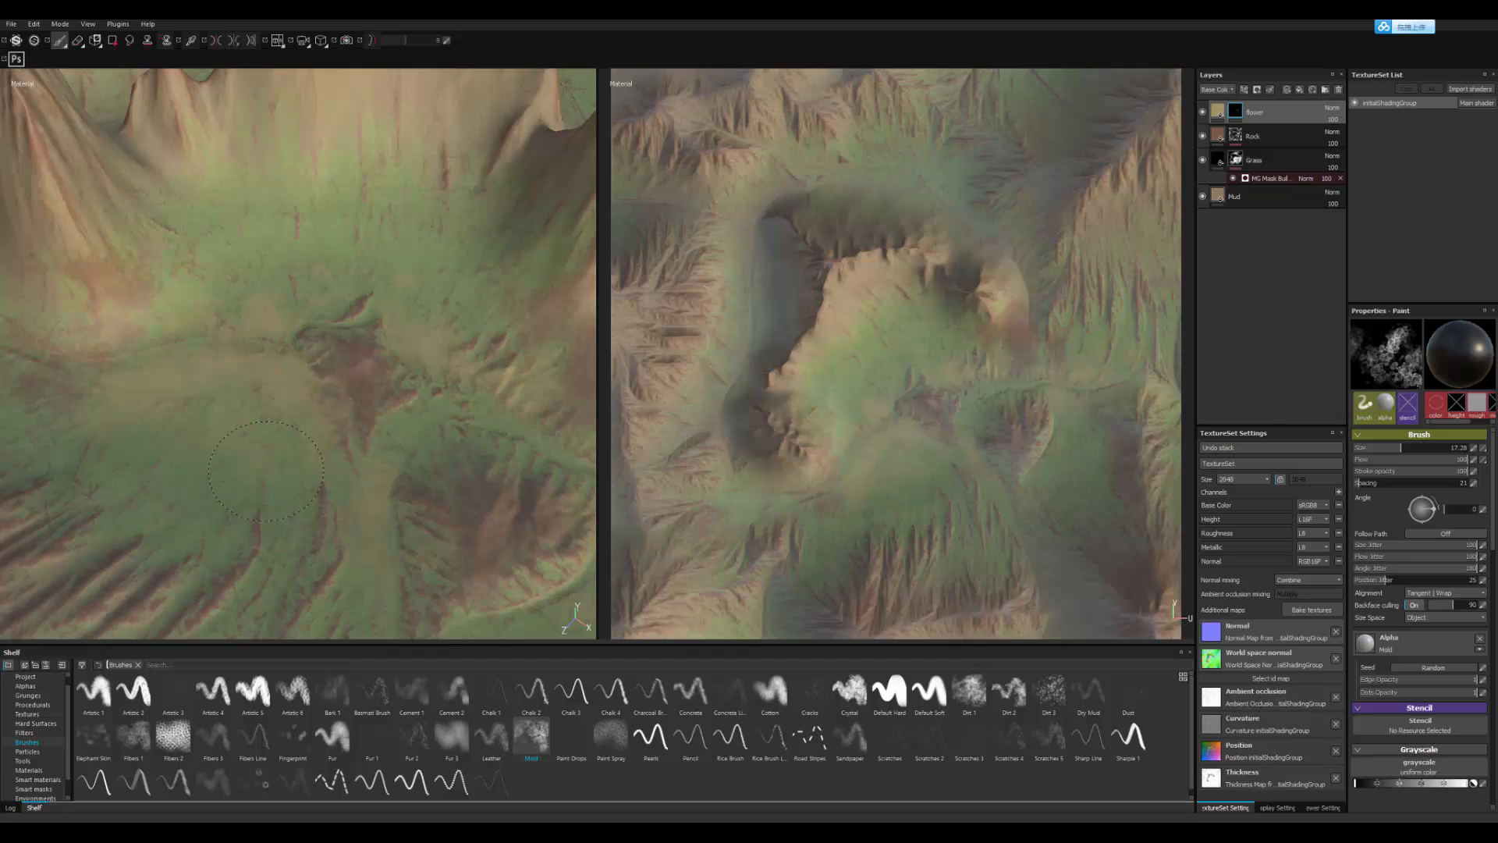
{"action": "mouse_move", "coordinate": [266, 471]}
{"action": "left_mouse_down", "text": "alt"}
{"action": "mouse_move", "coordinate": [415, 451]}
{"action": "mouse_move", "coordinate": [487, 420]}
{"action": "mouse_move", "coordinate": [394, 364]}
{"action": "left_mouse_up", "text": "alt"}
Step: Add a paint effect to the grass layer's mask and thin out the grass on the valley floor beside the mound
{"action": "left_click", "coordinate": [1235, 159]}
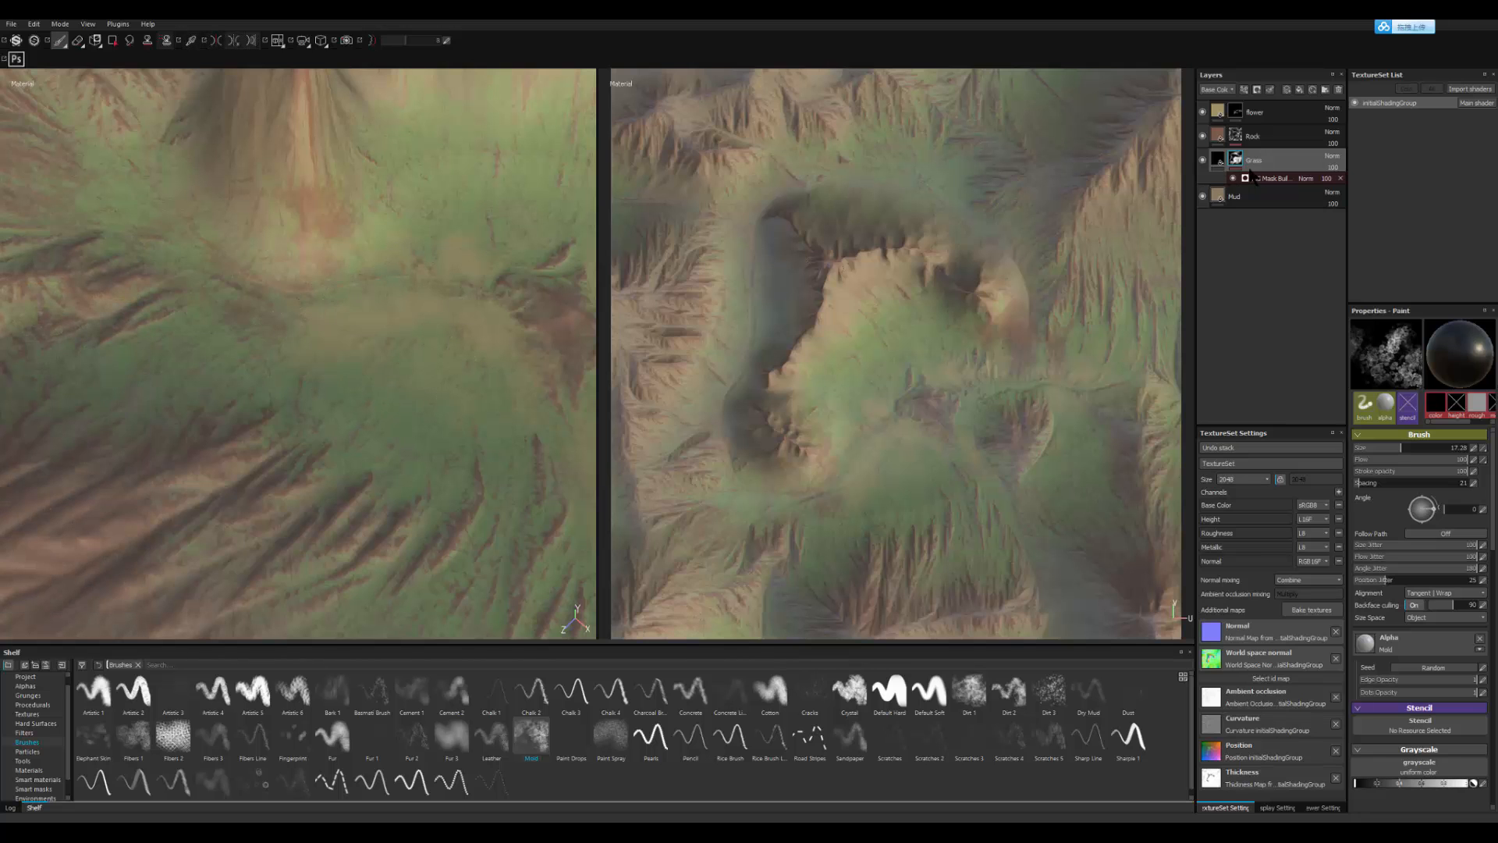
{"action": "right_click", "coordinate": [1236, 162]}
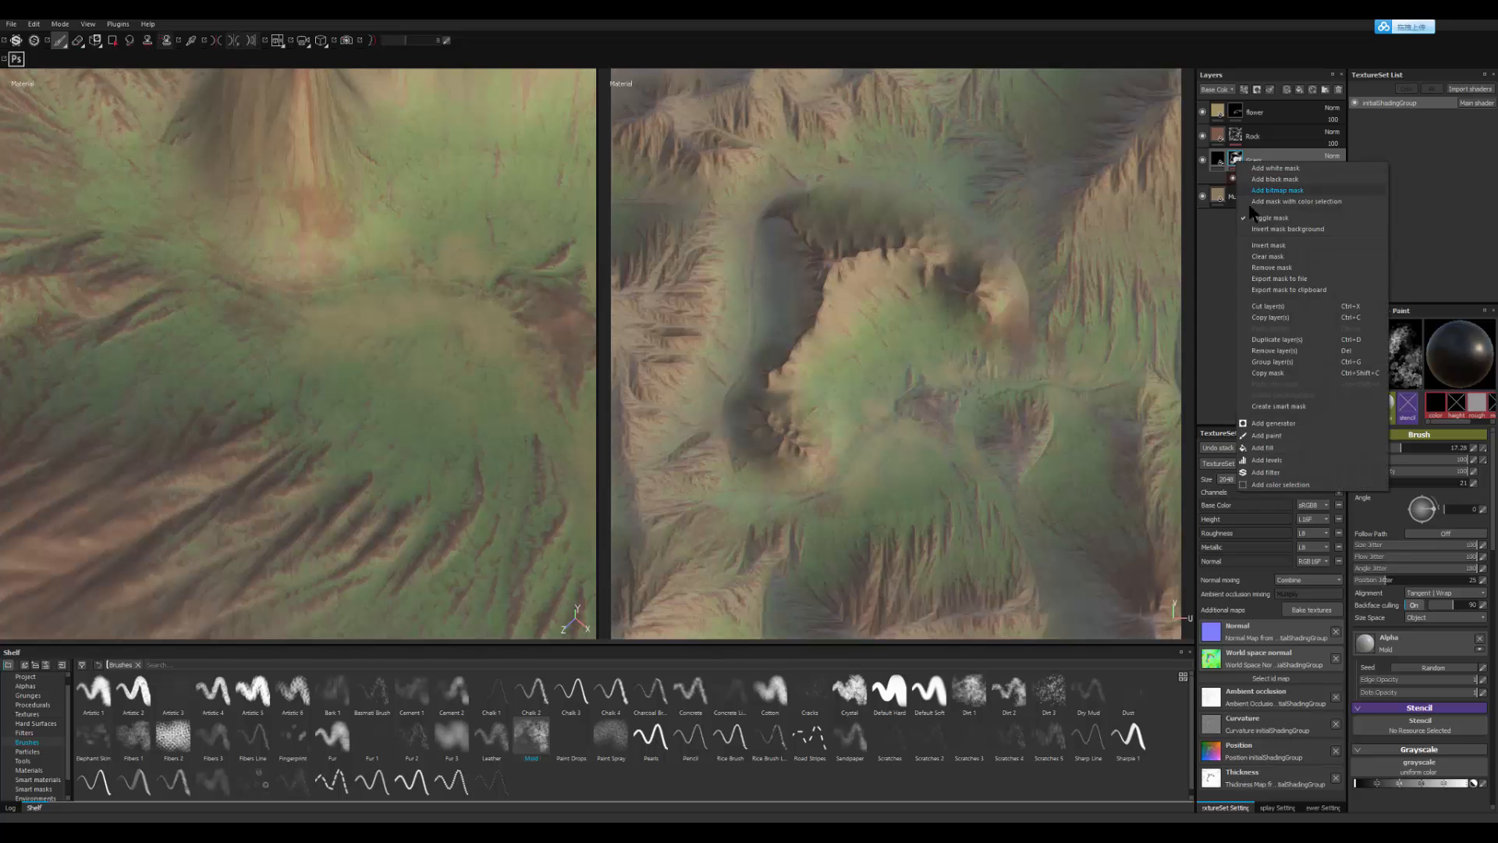
{"action": "left_click", "coordinate": [1288, 435]}
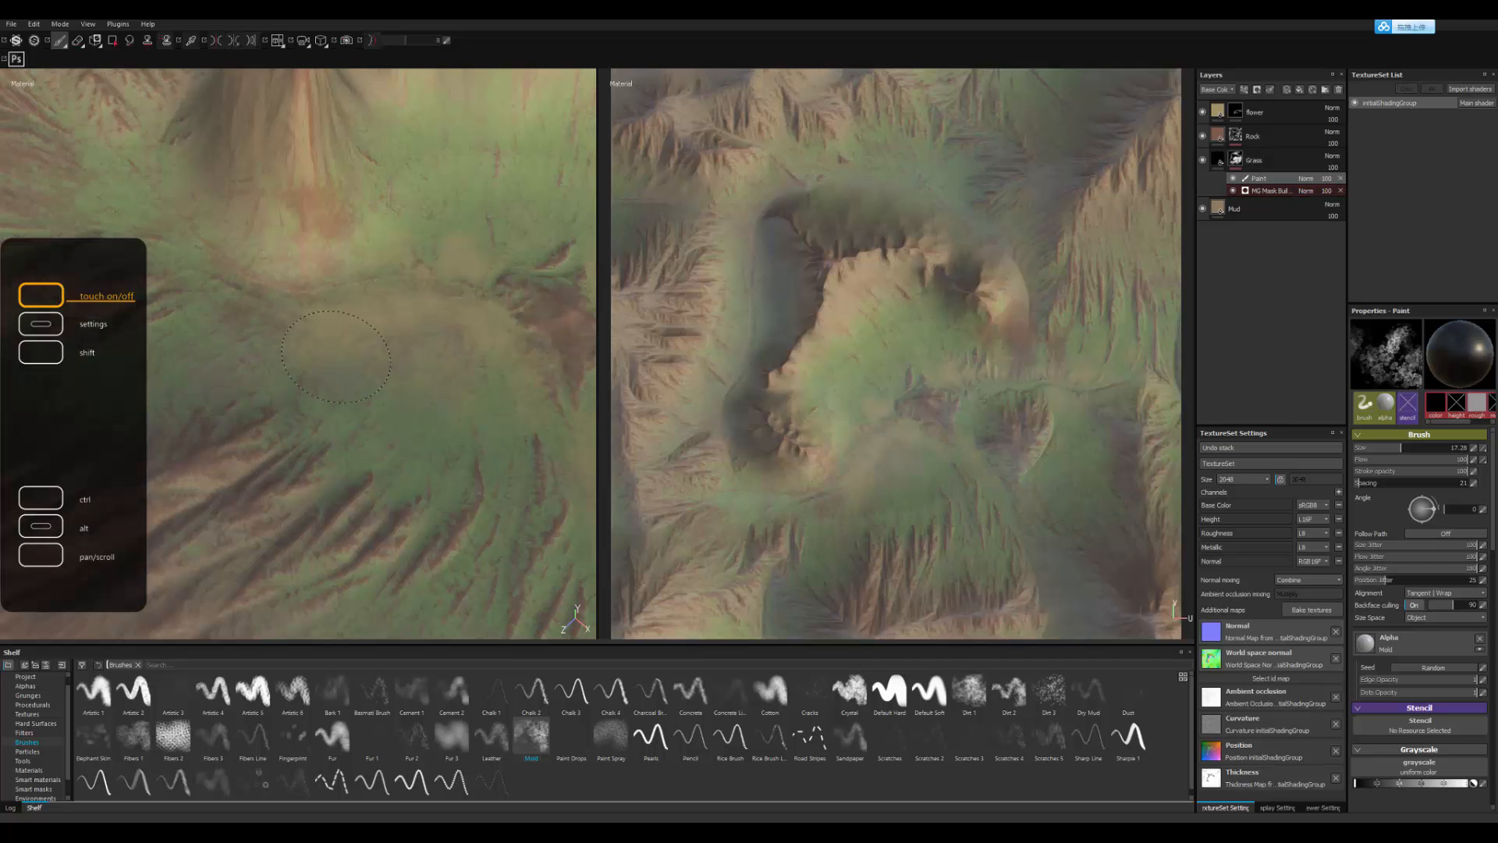
{"action": "left_click_drag", "start_coordinate": [444, 252], "coordinate": [385, 201], "text": "alt"}
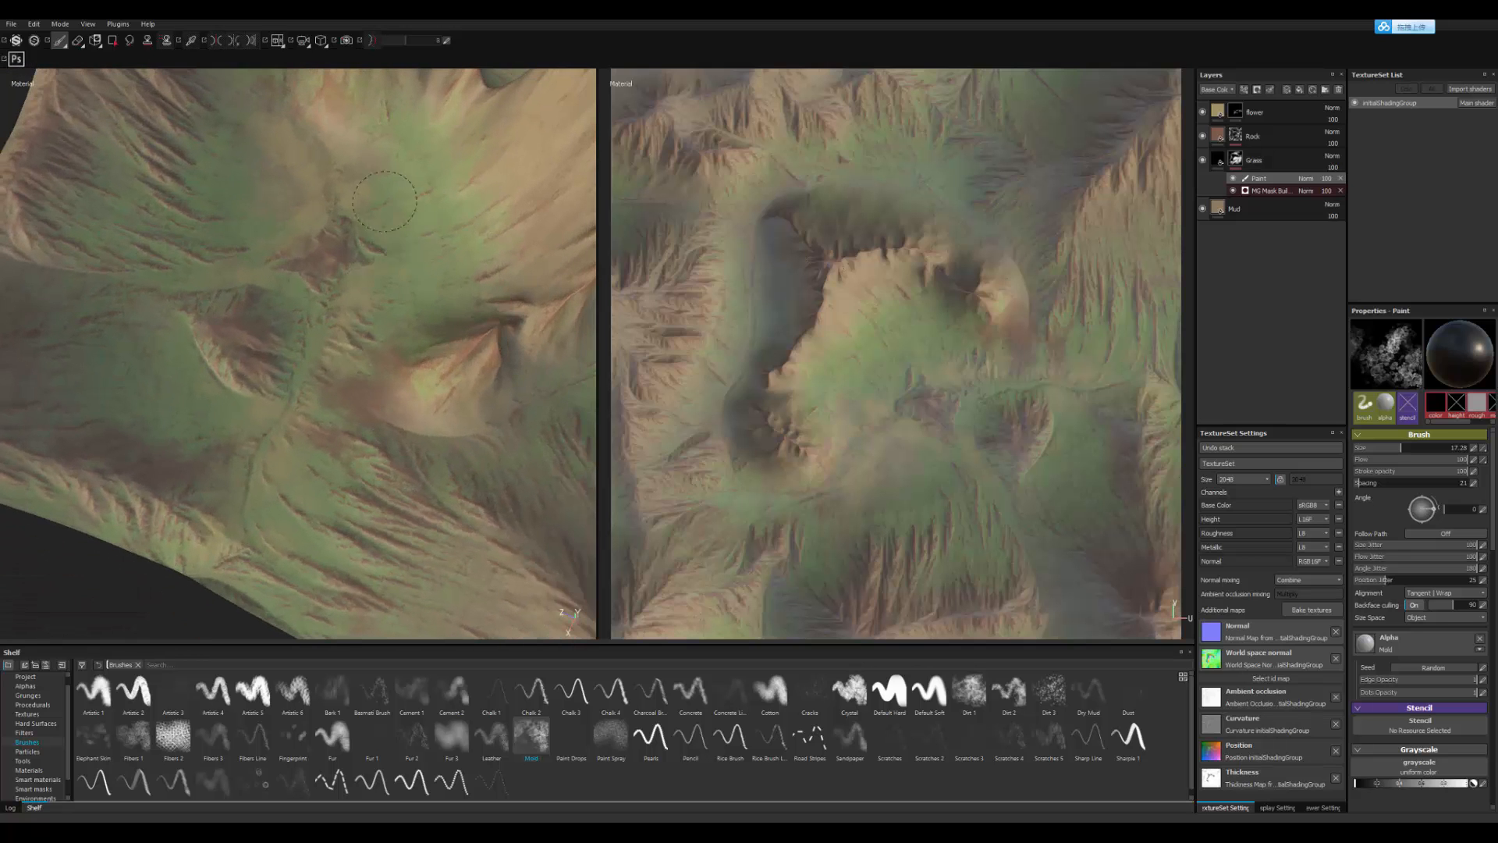
{"action": "scroll", "coordinate": [422, 355], "scroll_direction": "down", "scroll_amount": 5}
{"action": "left_click_drag", "start_coordinate": [422, 355], "coordinate": [435, 429], "text": "alt"}
{"action": "scroll", "coordinate": [393, 479], "scroll_direction": "up", "scroll_amount": 5}
{"action": "left_click_drag", "start_coordinate": [392, 479], "coordinate": [367, 538], "text": "alt"}
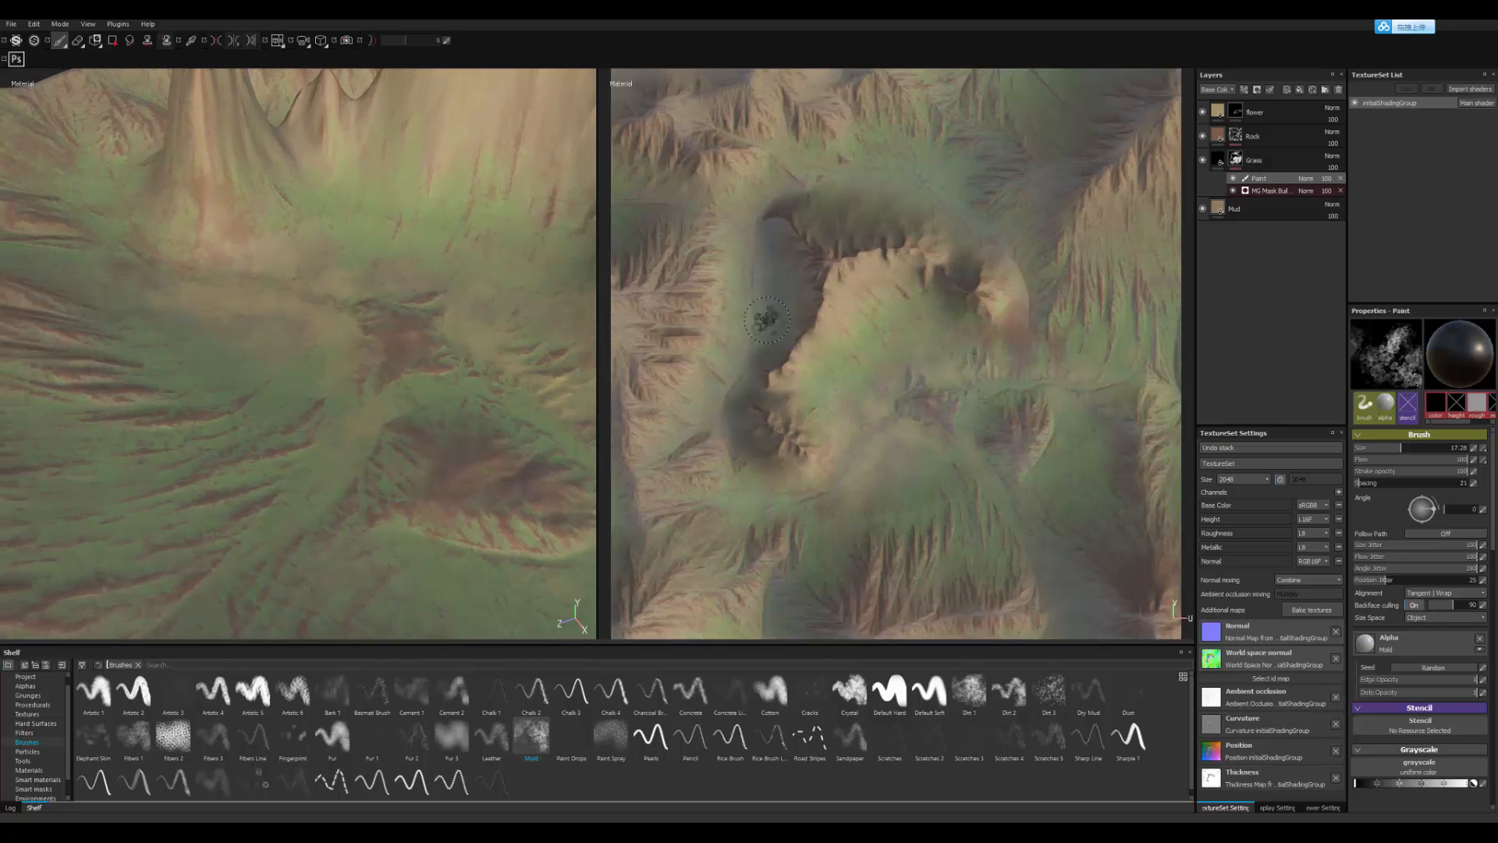
Step: Return to the flower layer's mask and review the painted layers across the whole terrain
{"action": "left_click", "coordinate": [1222, 137]}
{"action": "left_click", "coordinate": [1235, 113]}
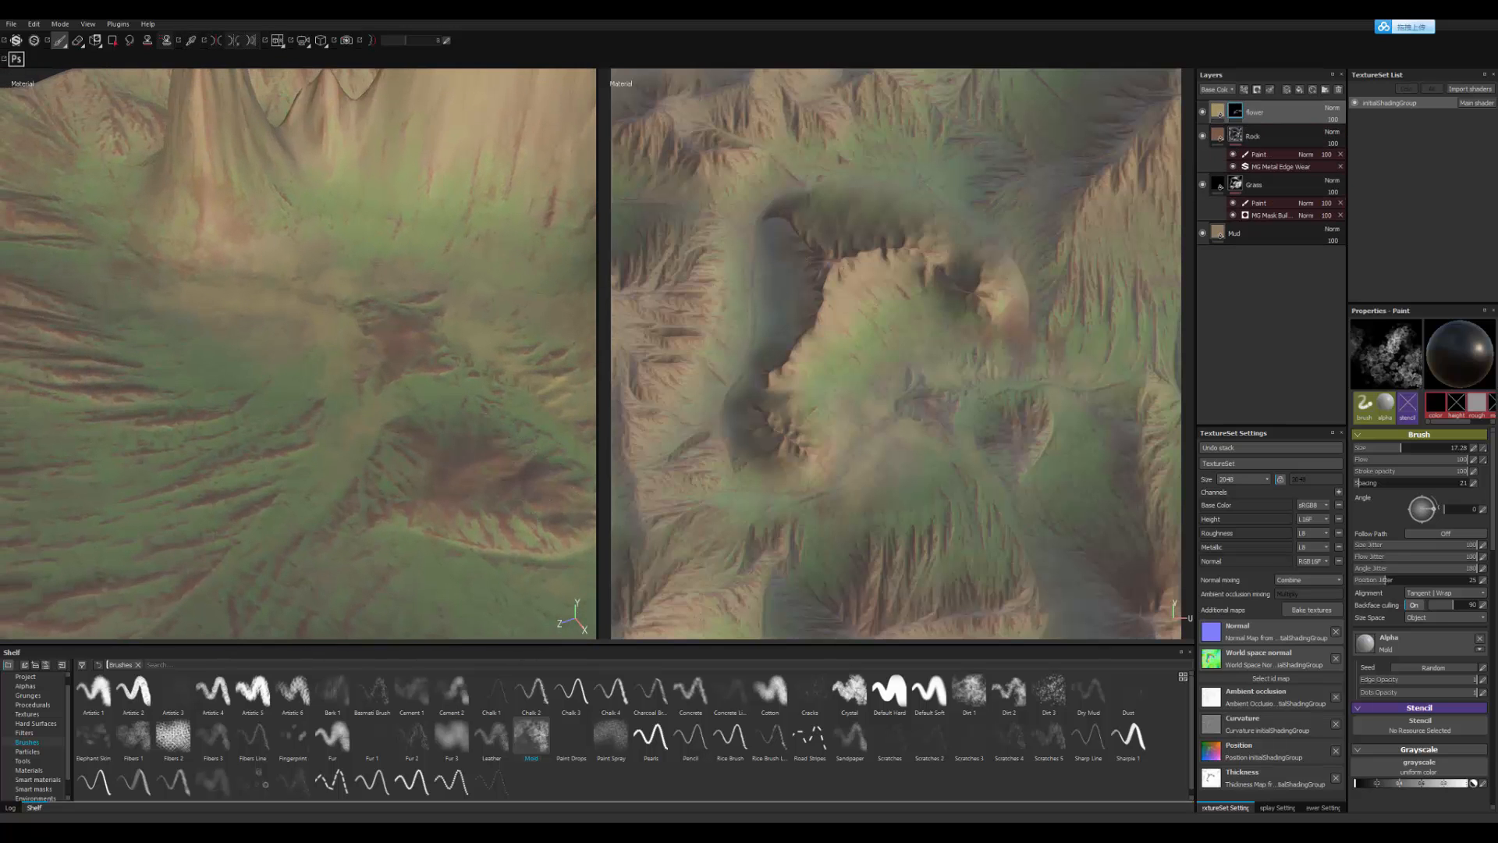
{"action": "left_click_drag", "start_coordinate": [312, 231], "coordinate": [305, 286], "text": "alt"}
{"action": "key", "text": "x"}
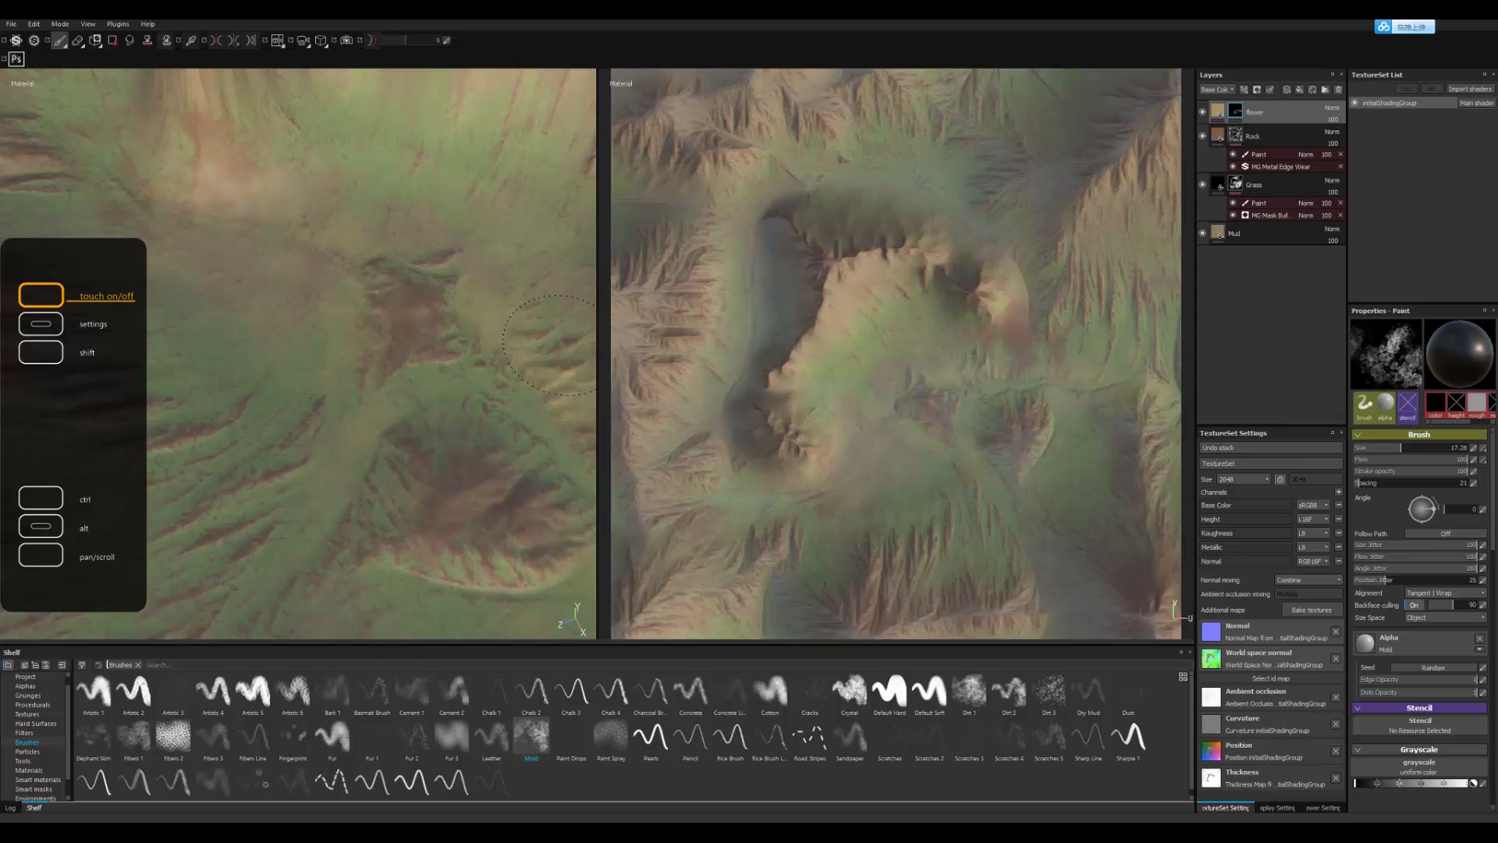
{"action": "mouse_move", "coordinate": [525, 484]}
{"action": "left_mouse_down", "text": "alt"}
{"action": "mouse_move", "coordinate": [230, 264]}
{"action": "mouse_move", "coordinate": [353, 475]}
{"action": "mouse_move", "coordinate": [419, 336]}
{"action": "mouse_move", "coordinate": [373, 350]}
{"action": "left_mouse_up", "text": "alt"}
{"action": "right_click_drag", "start_coordinate": [373, 350], "coordinate": [425, 365], "text": "alt"}
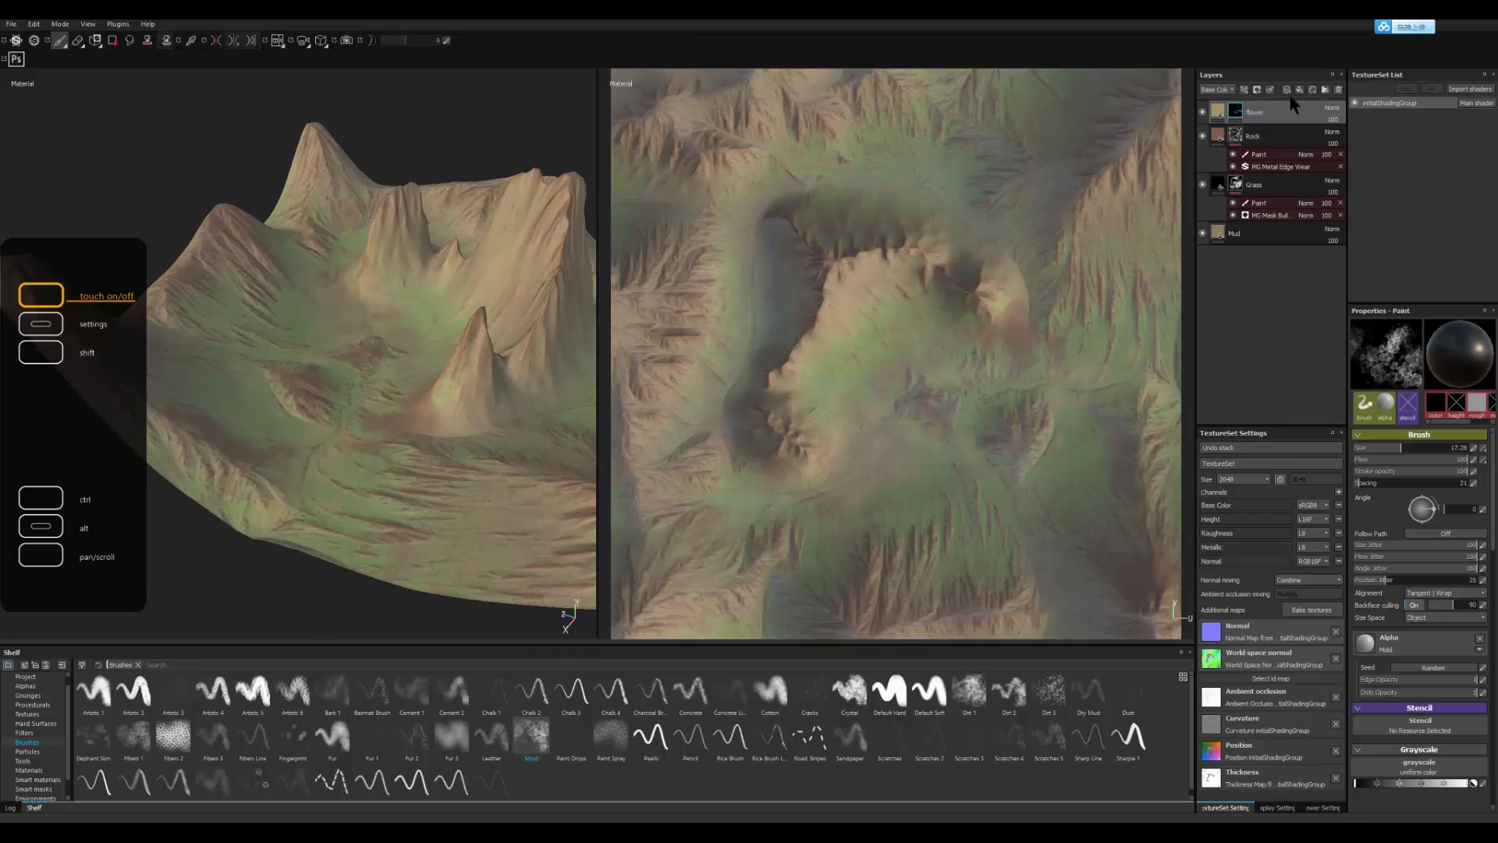
Step: Add a fill layer named snow above the flower layer and give it a black mask
{"action": "left_click", "coordinate": [1257, 89]}
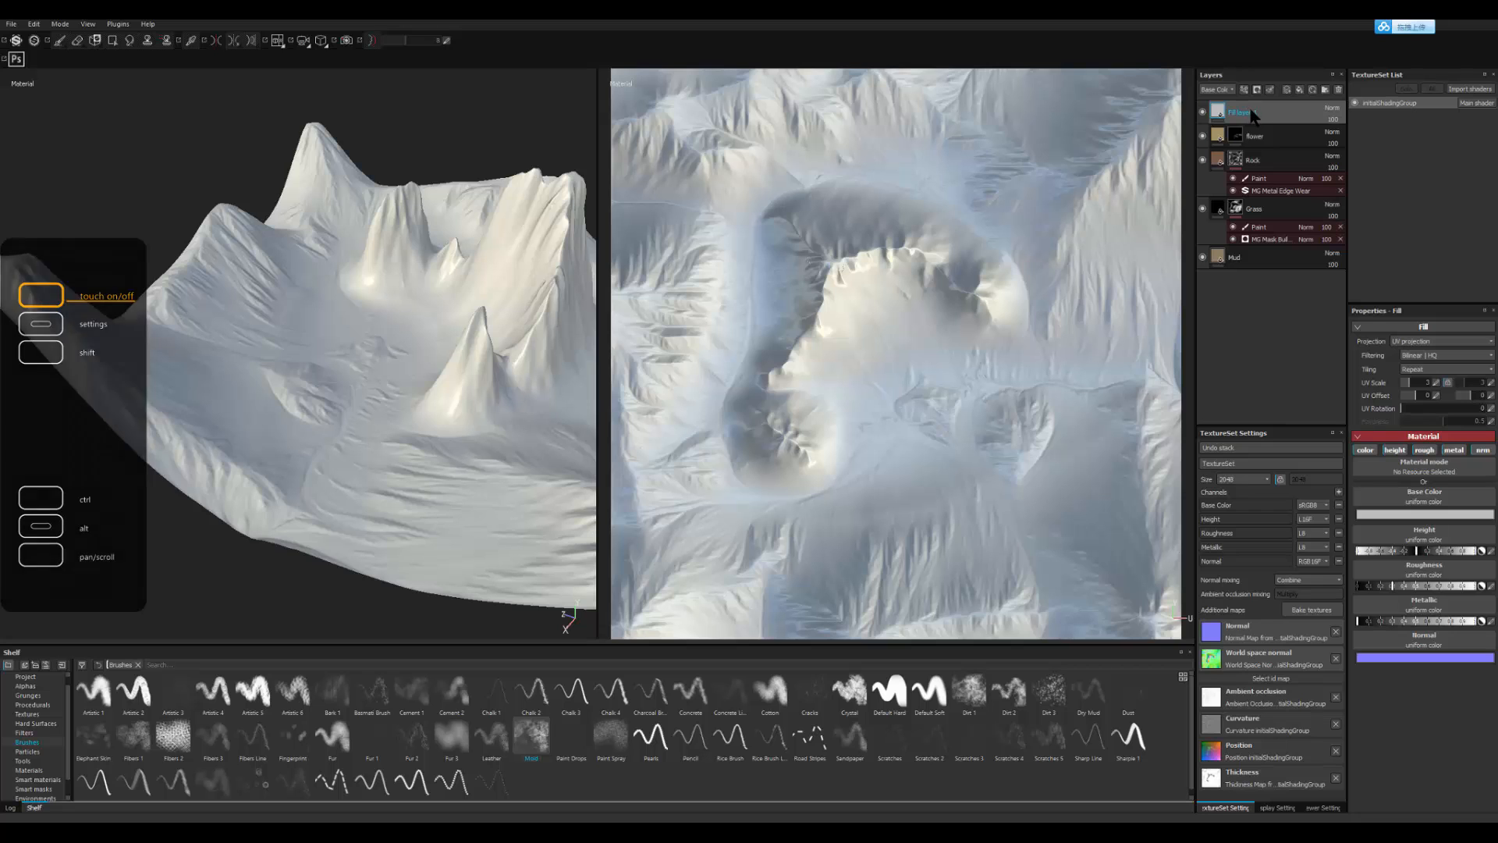
{"action": "type", "text": "snow"}
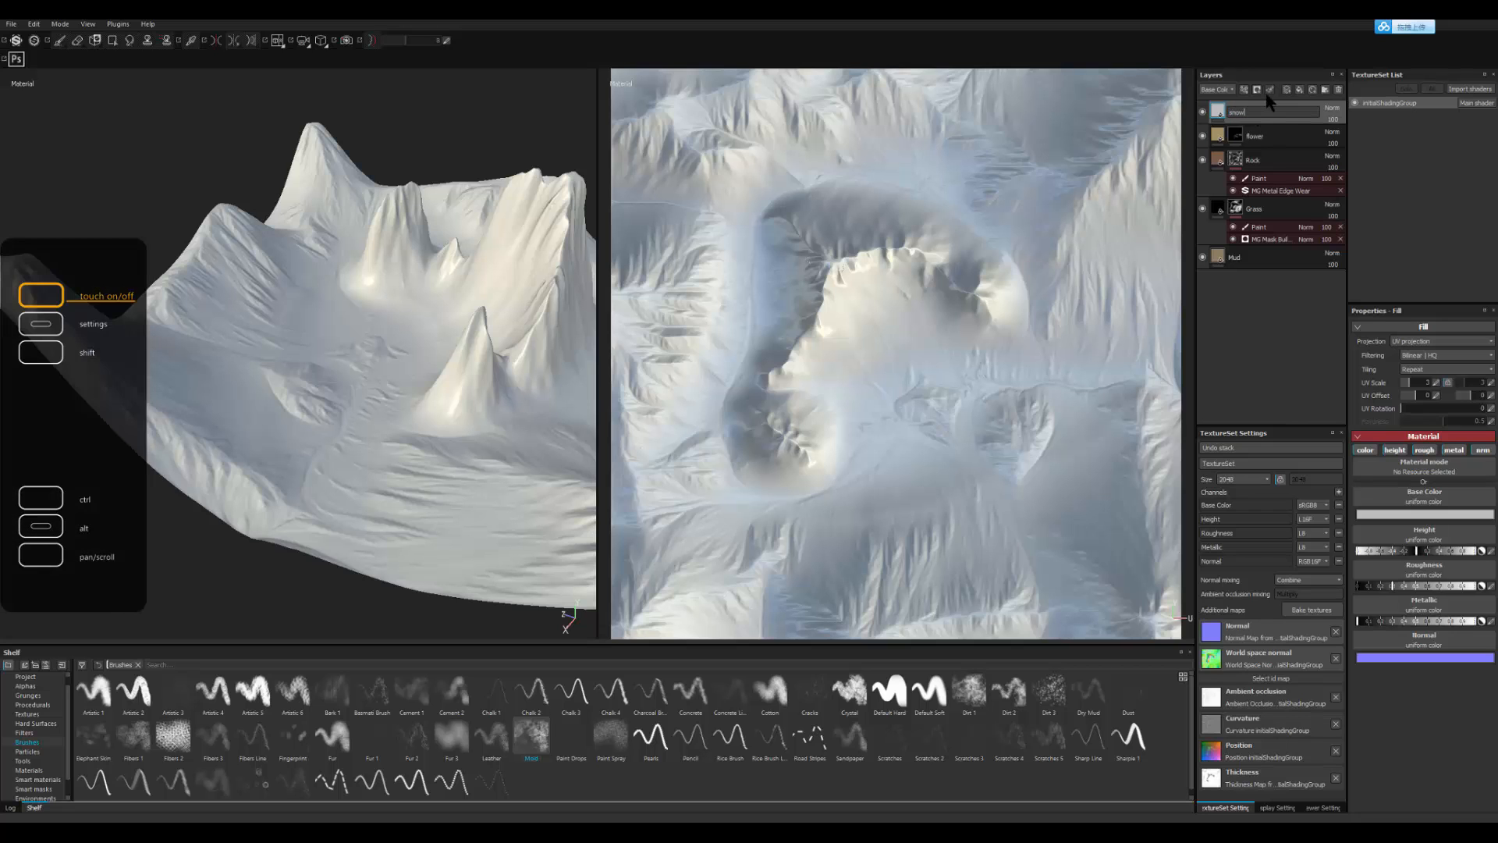
{"action": "key", "text": "Return"}
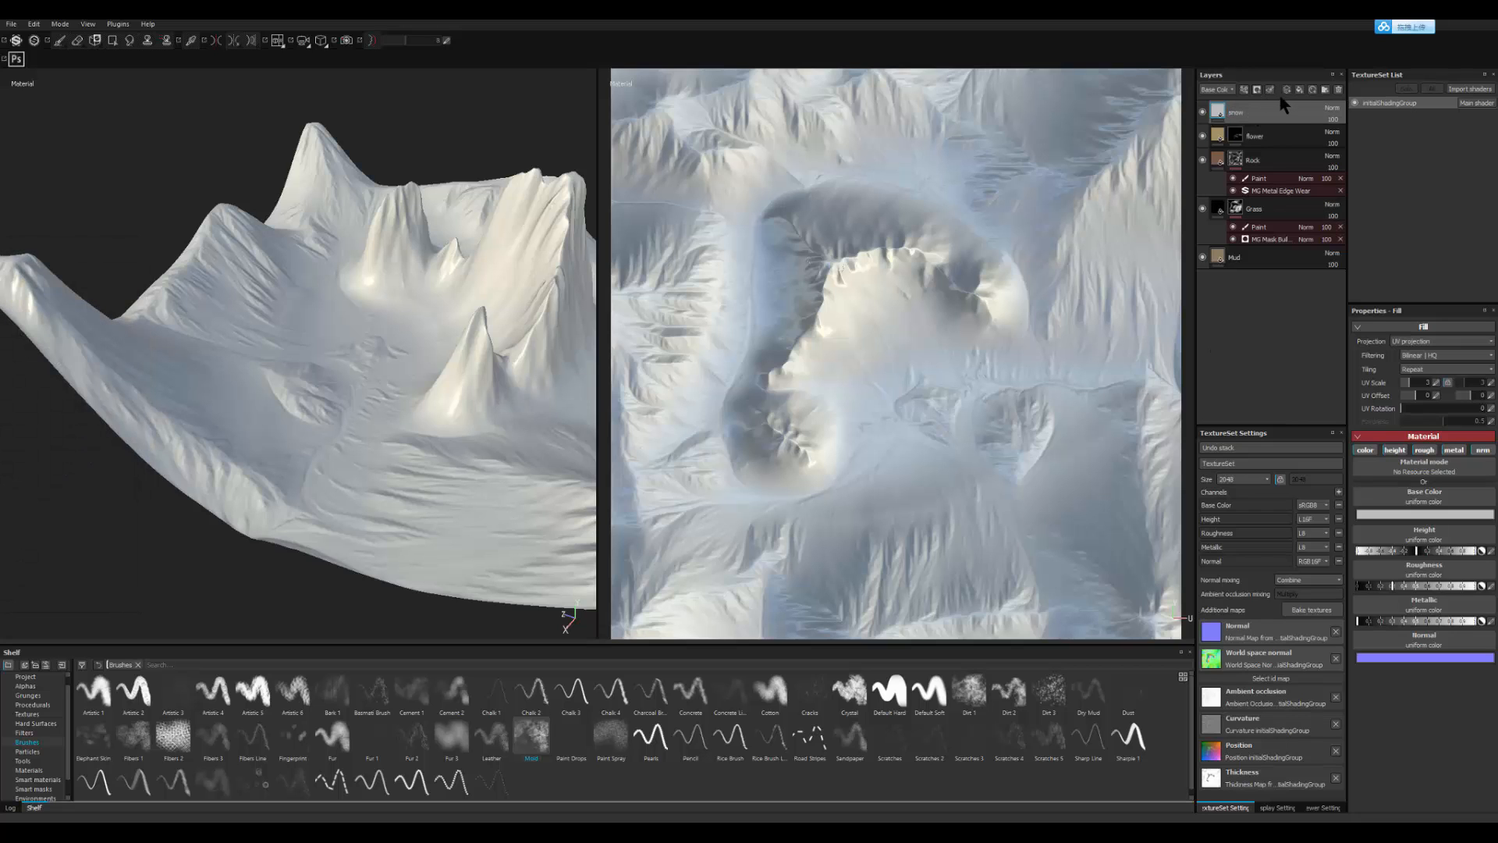
{"action": "right_click", "coordinate": [1283, 104]}
{"action": "left_click", "coordinate": [1310, 132]}
Step: Try to paint snow onto the central ridge's peak in the snow layer's mask, and undo the last stroke
{"action": "left_click_drag", "start_coordinate": [401, 346], "coordinate": [351, 546], "text": "alt"}
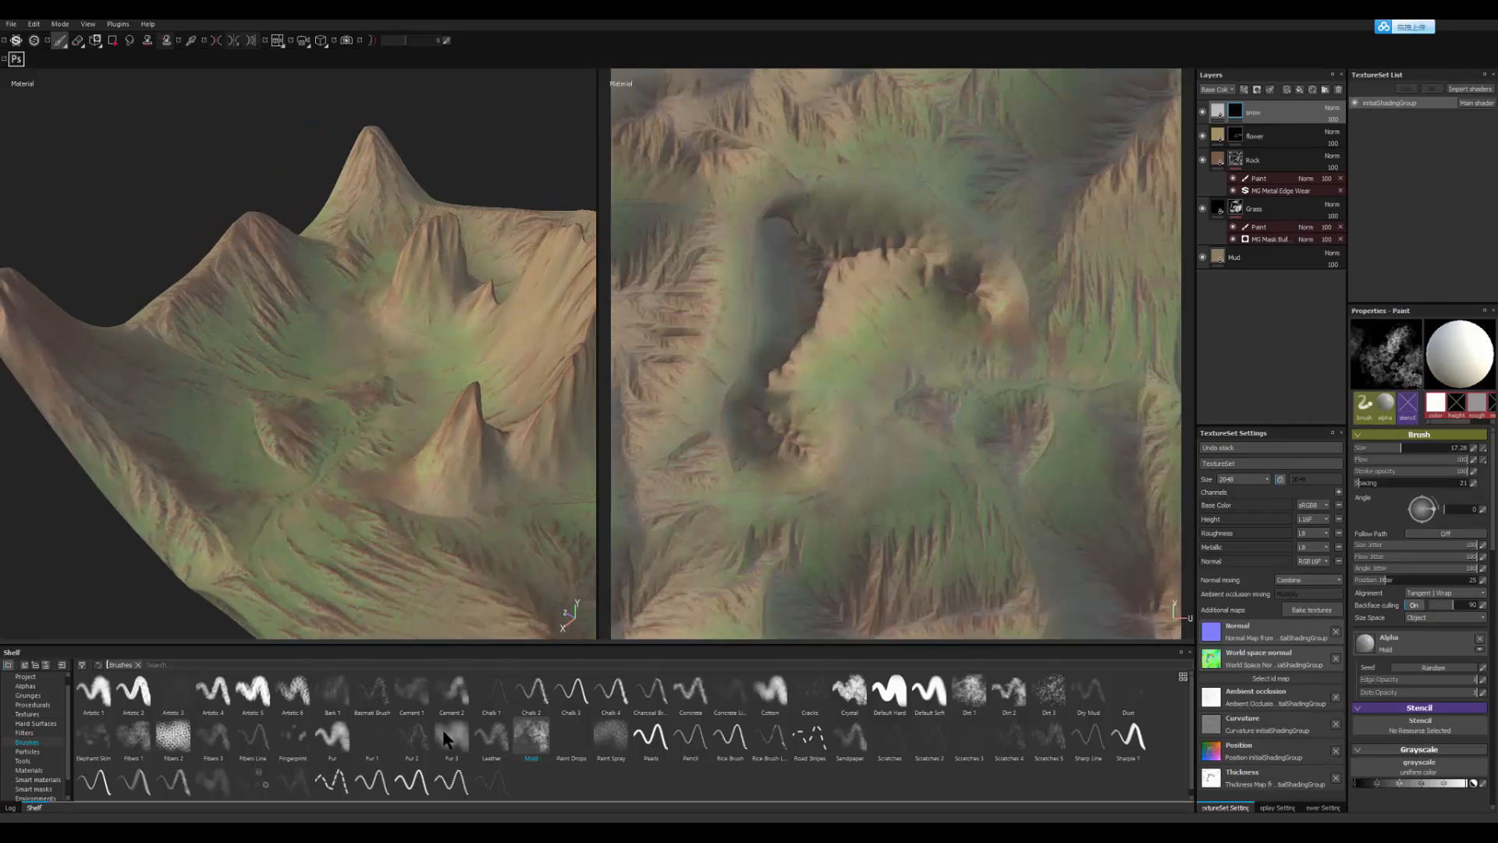
{"action": "left_click", "coordinate": [39, 752]}
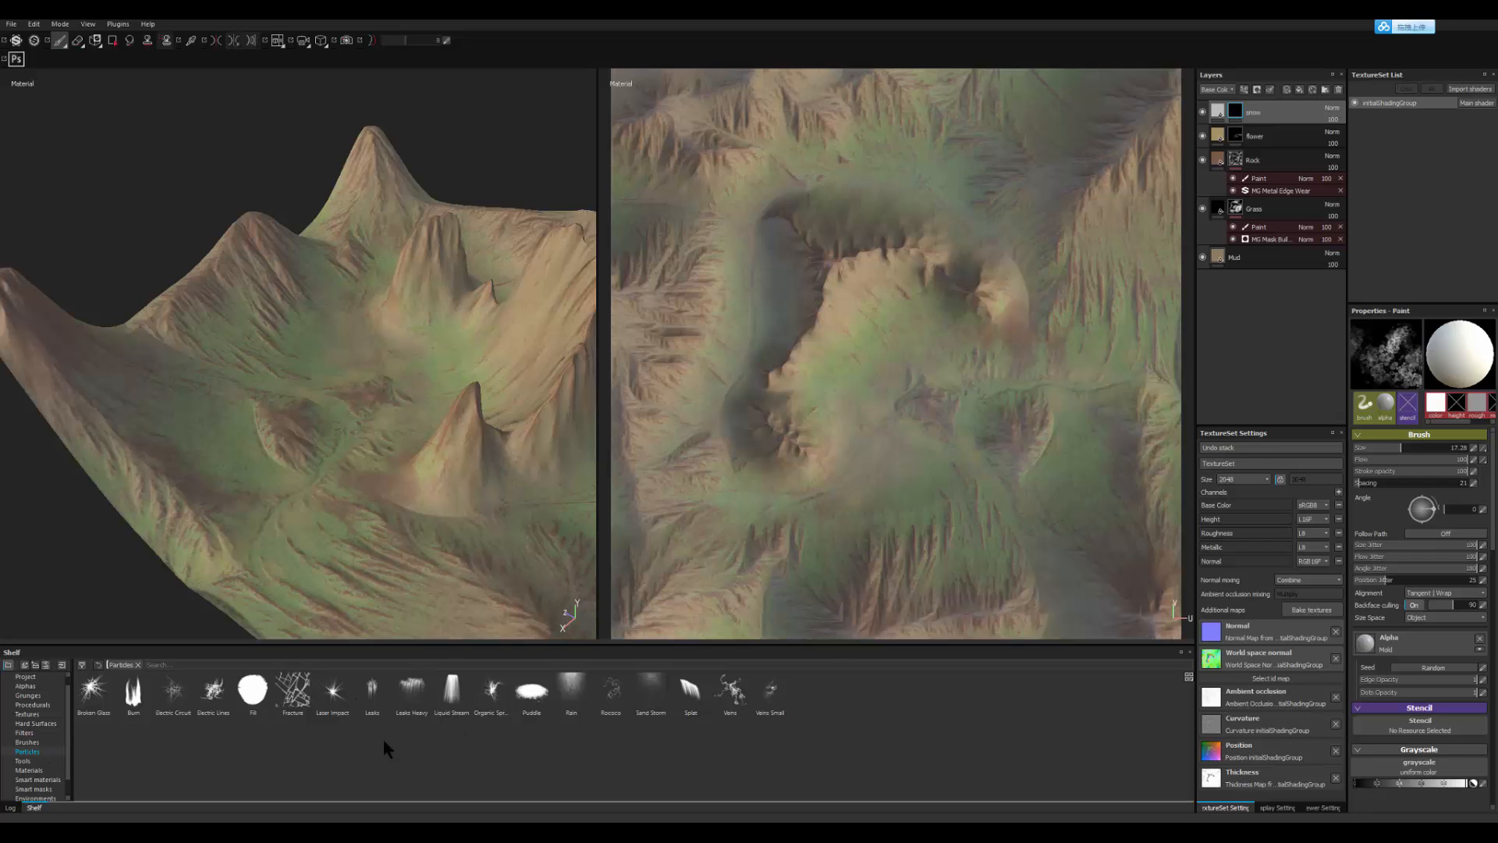
{"action": "left_click", "coordinate": [373, 695]}
{"action": "left_click_drag", "start_coordinate": [476, 391], "coordinate": [453, 417], "text": "alt"}
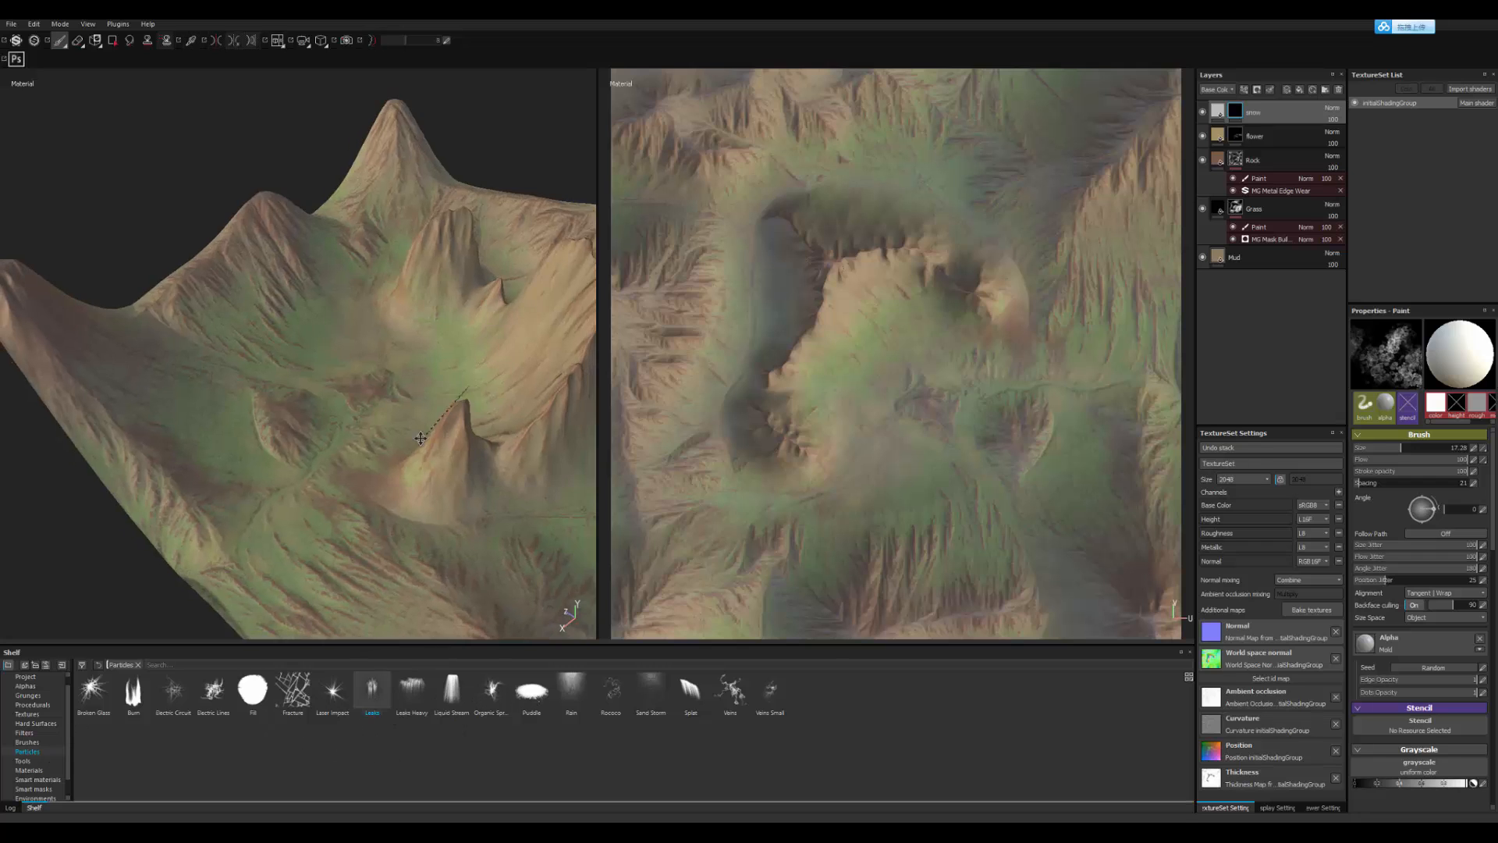
{"action": "right_click_drag", "start_coordinate": [452, 417], "coordinate": [413, 406], "text": "alt"}
{"action": "middle_click_drag", "start_coordinate": [413, 405], "coordinate": [353, 479], "text": "alt"}
{"action": "left_click", "coordinate": [354, 479]}
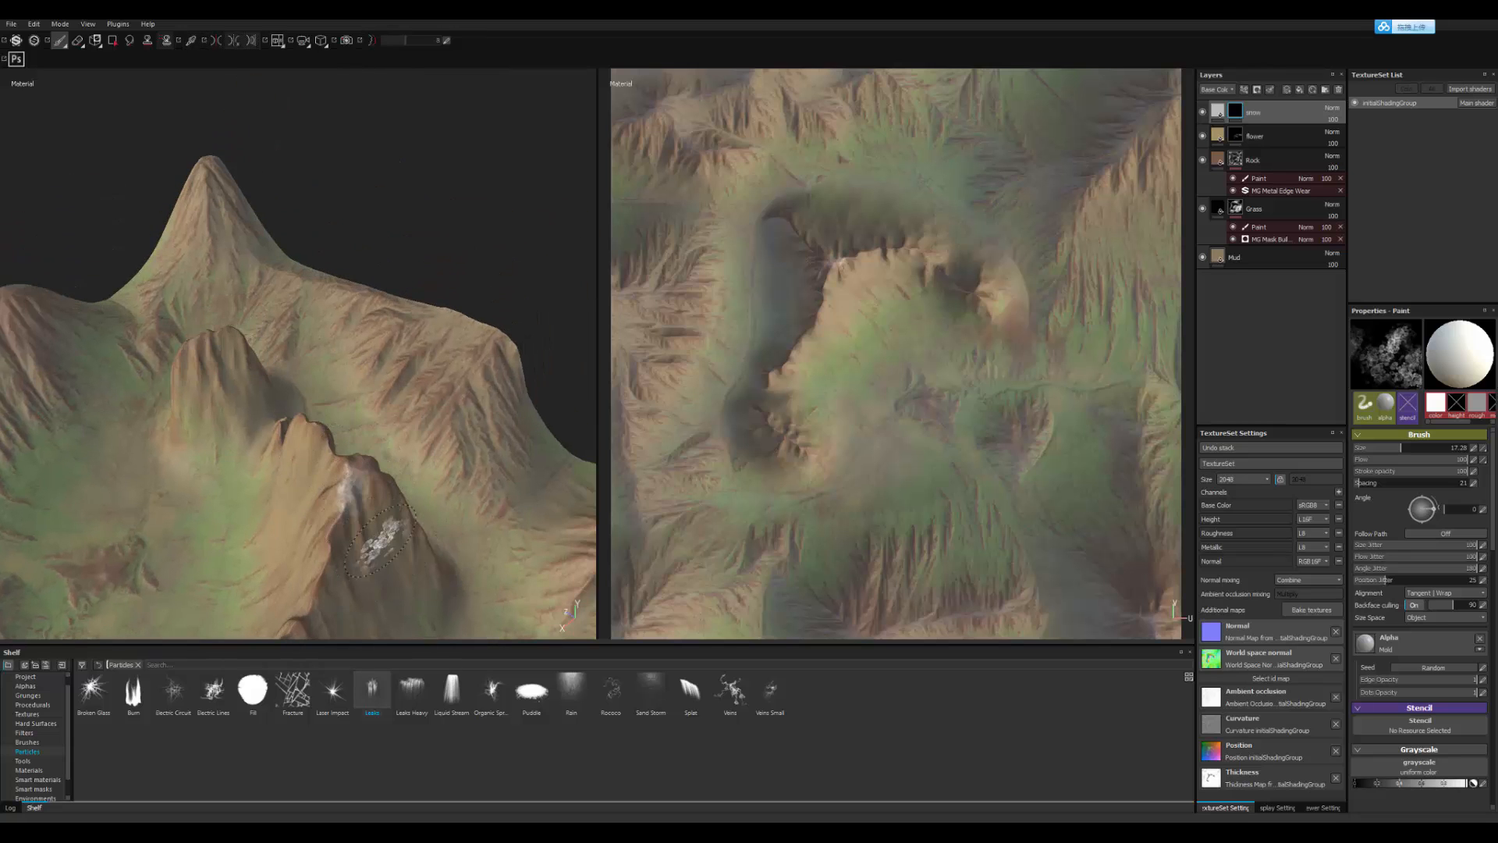
{"action": "left_click", "coordinate": [347, 488]}
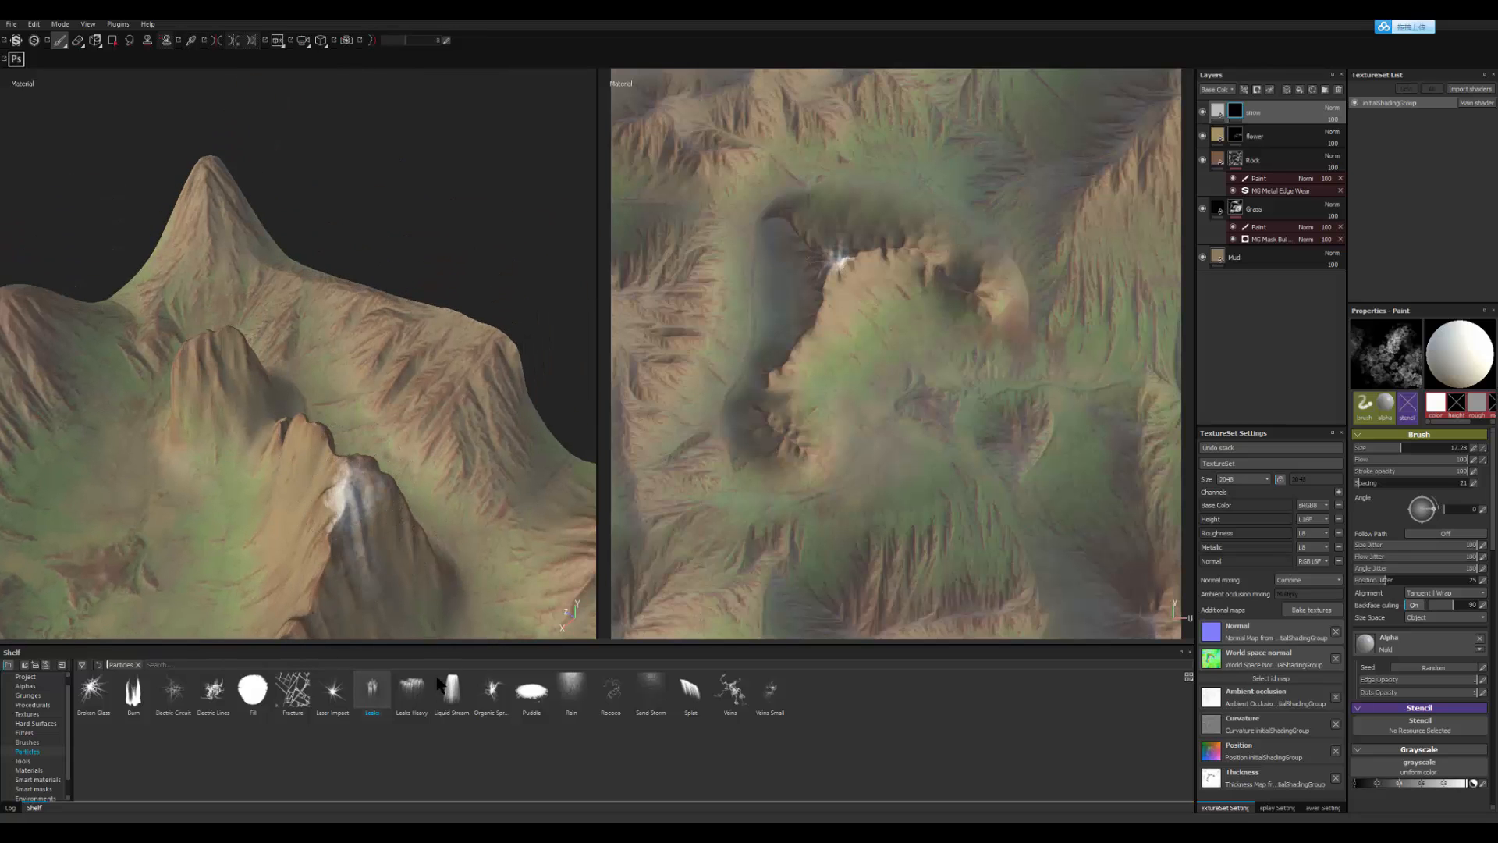
{"action": "key", "text": "ctrl+z"}
Step: Try the Leaks particle brush at a larger size for snow running down the central ridge's peak
{"action": "mouse_move", "coordinate": [390, 550]}
{"action": "left_mouse_down", "text": "alt"}
{"action": "mouse_move", "coordinate": [373, 488]}
{"action": "mouse_move", "coordinate": [385, 477]}
{"action": "mouse_move", "coordinate": [379, 488]}
{"action": "left_mouse_up", "text": "alt"}
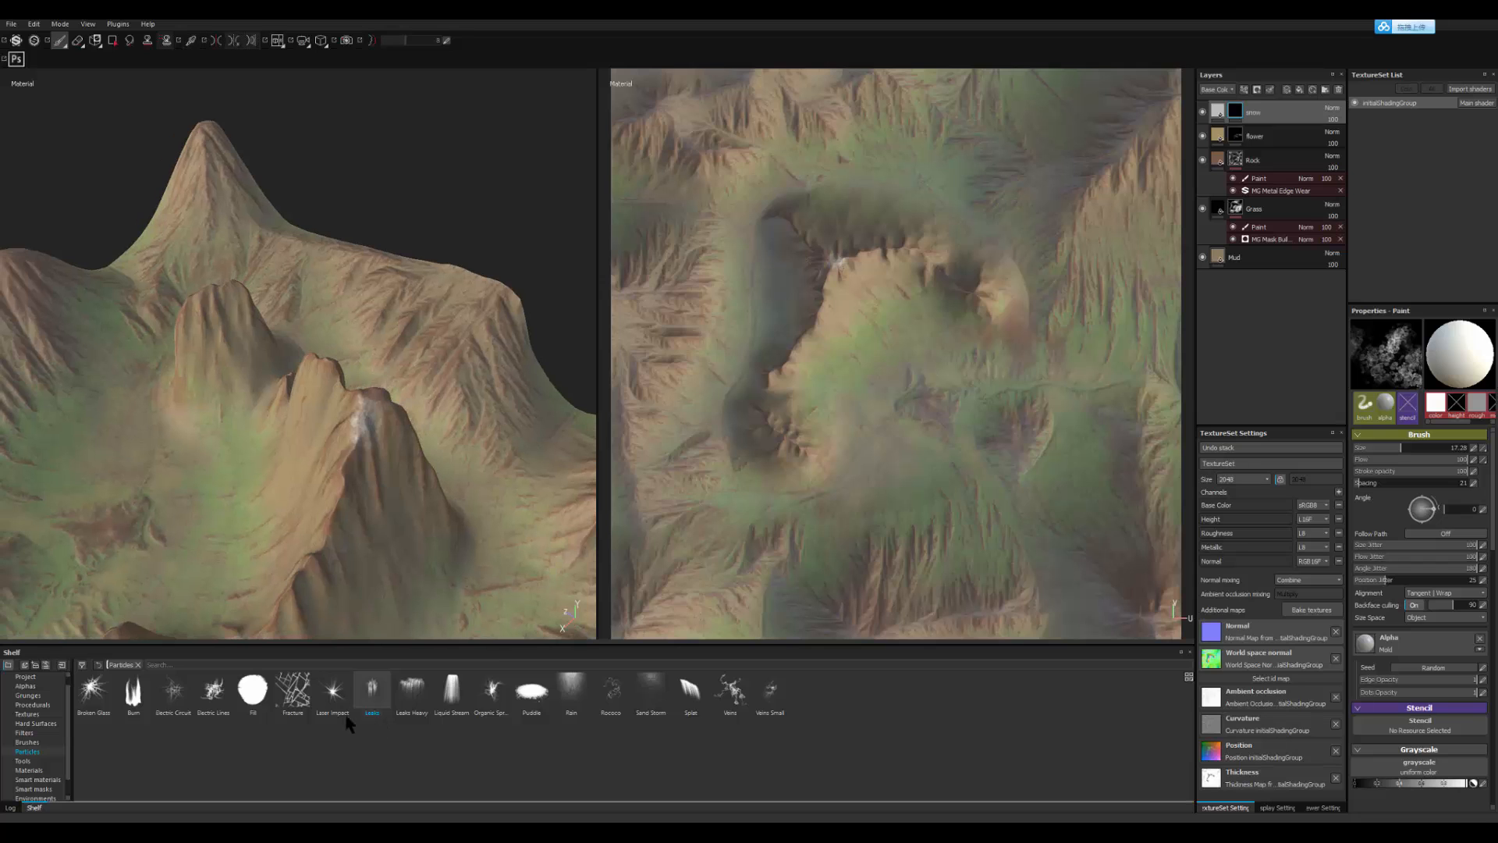
{"action": "left_click", "coordinate": [373, 694]}
{"action": "left_click", "coordinate": [366, 424]}
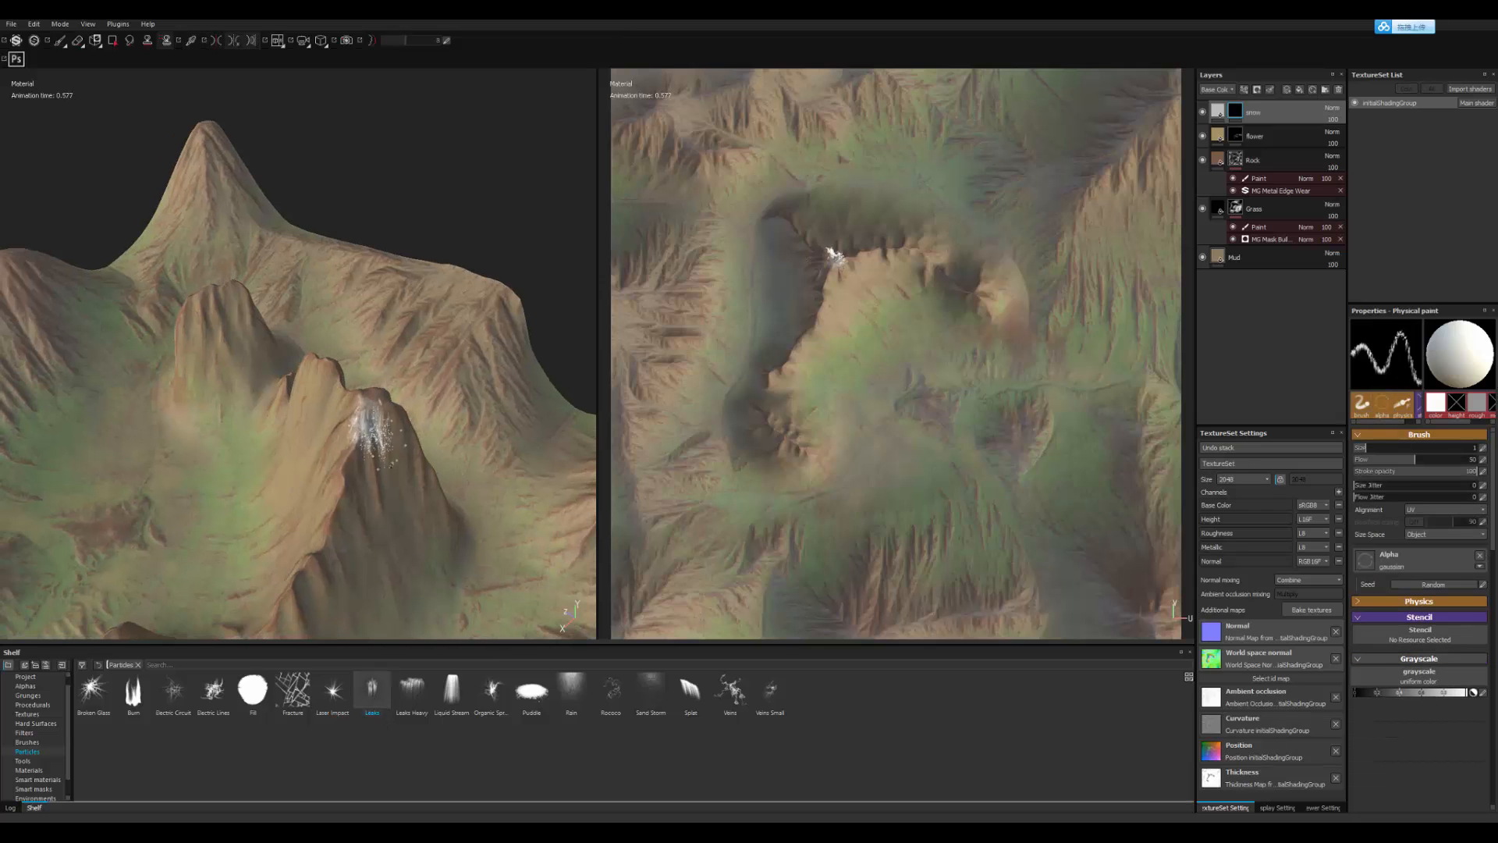
{"action": "right_click_drag", "start_coordinate": [366, 441], "coordinate": [372, 440], "text": "ctrl"}
{"action": "left_click", "coordinate": [372, 408]}
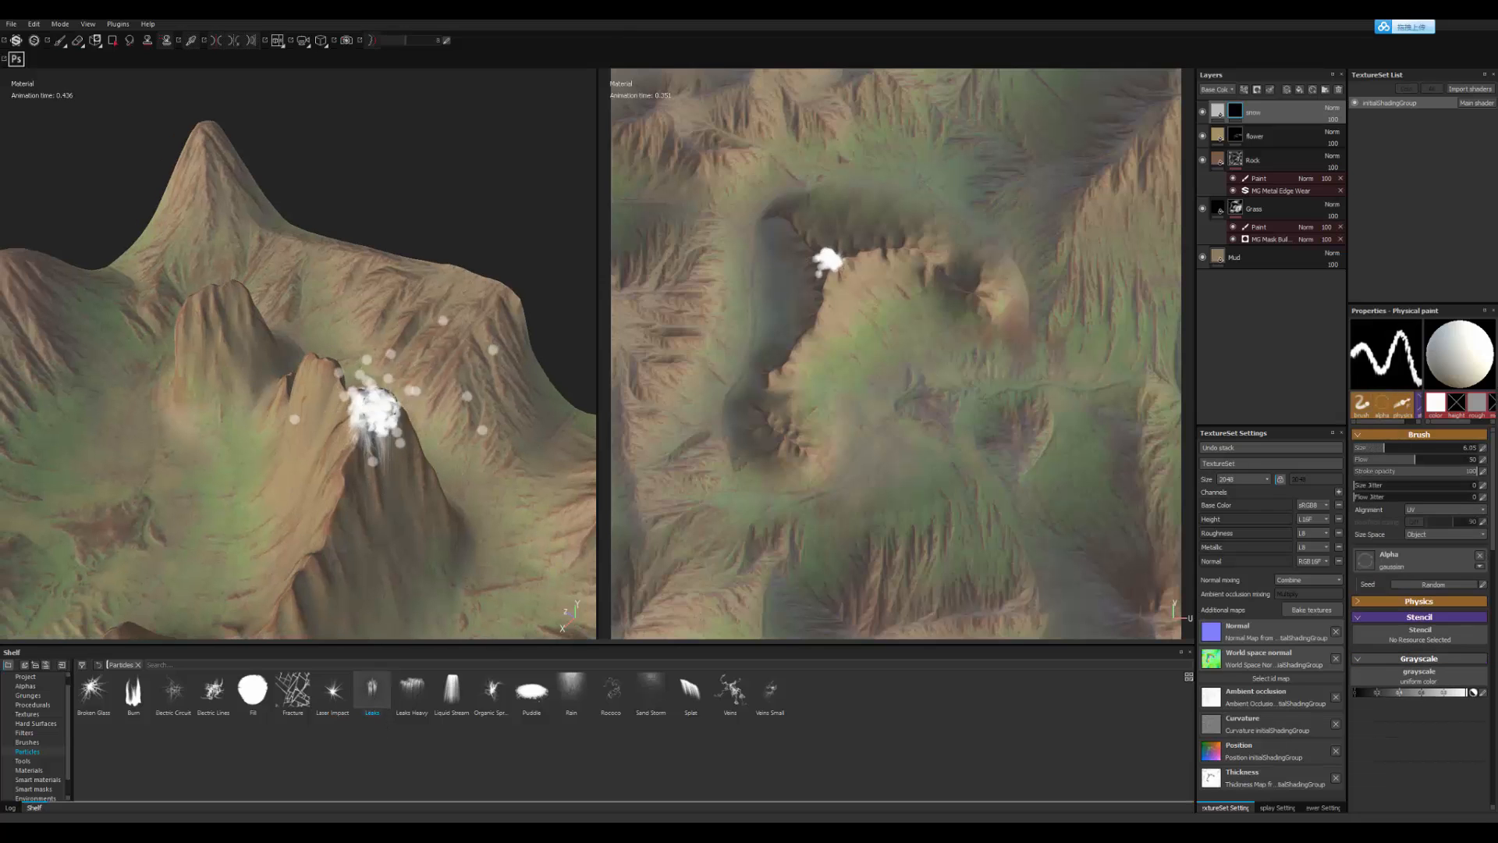
{"action": "mouse_move", "coordinate": [344, 538]}
{"action": "left_mouse_down", "text": "alt"}
{"action": "mouse_move", "coordinate": [468, 484]}
{"action": "mouse_move", "coordinate": [492, 500]}
{"action": "left_mouse_up", "text": "alt"}
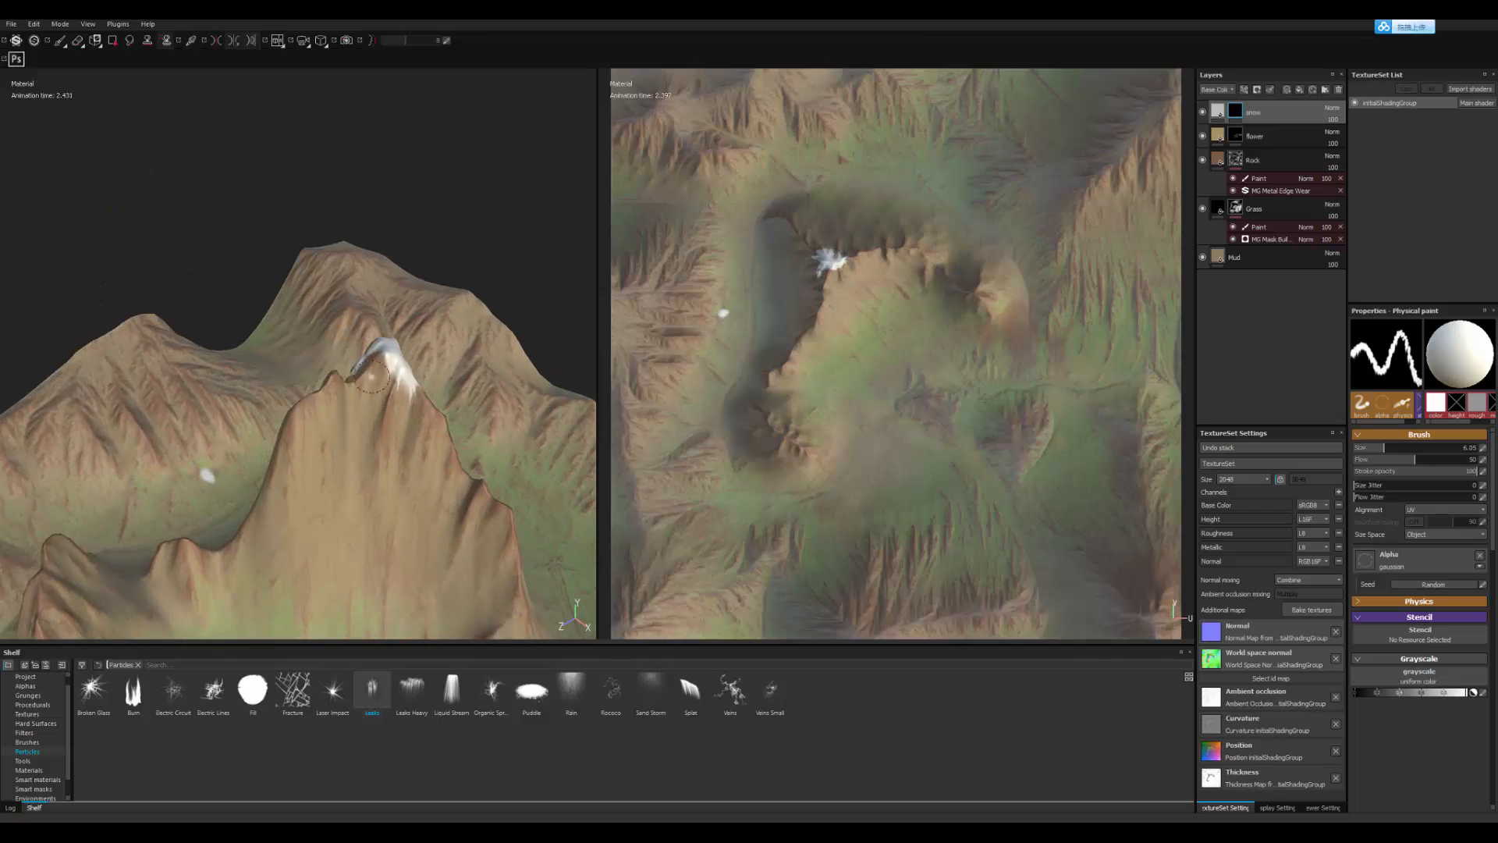
{"action": "left_click", "coordinate": [376, 365]}
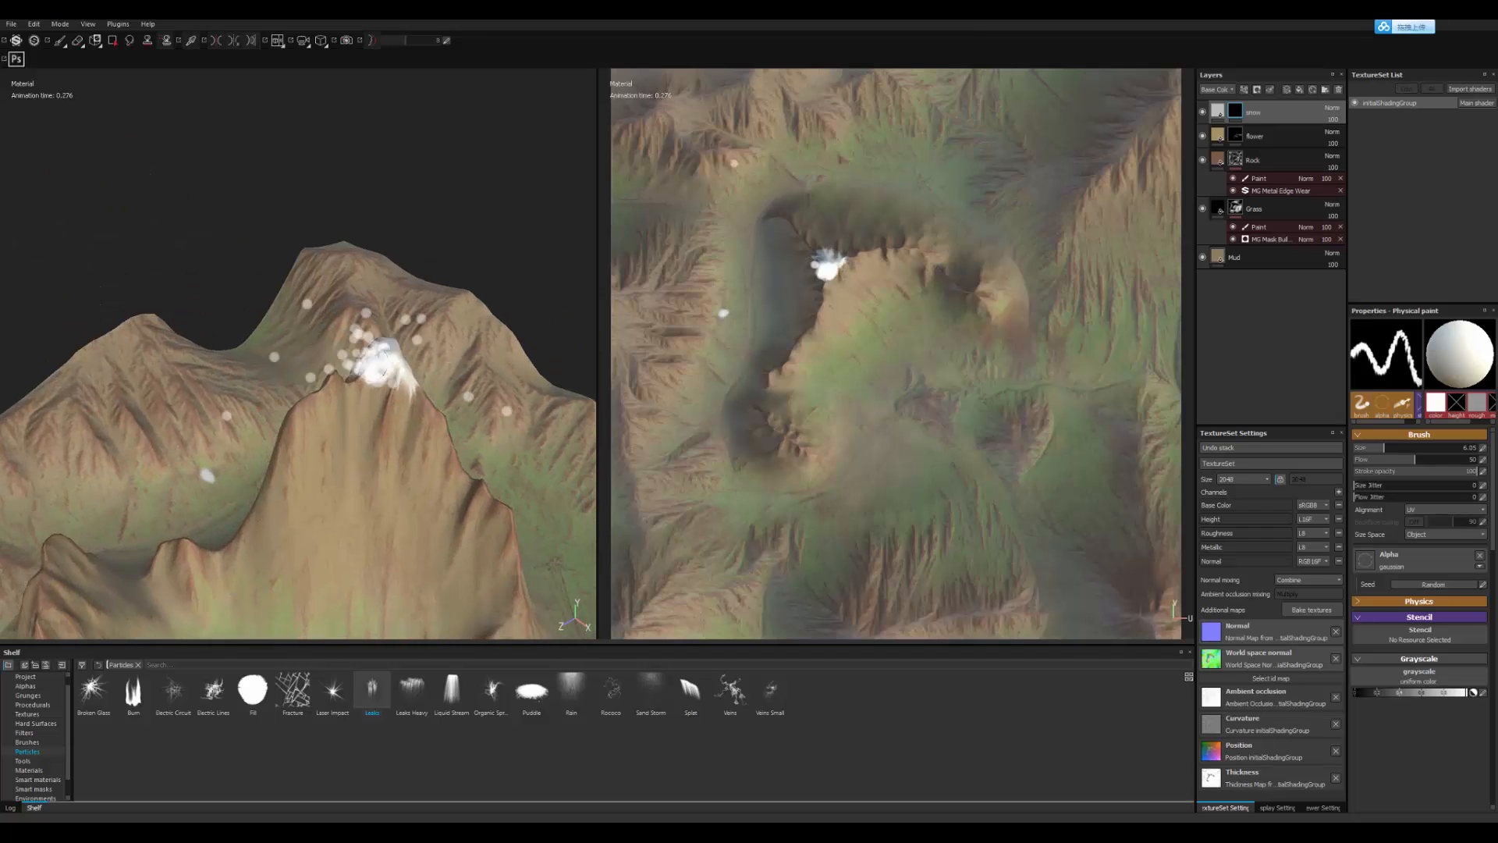
{"action": "left_click_drag", "start_coordinate": [310, 435], "coordinate": [321, 457], "text": "alt"}
{"action": "left_click", "coordinate": [324, 460]}
{"action": "mouse_move", "coordinate": [326, 511]}
{"action": "left_mouse_down", "text": "alt"}
{"action": "mouse_move", "coordinate": [419, 509]}
{"action": "mouse_move", "coordinate": [388, 535]}
{"action": "mouse_move", "coordinate": [342, 503]}
{"action": "left_mouse_up", "text": "alt"}
Step: Undo the snow particle strokes on the central ridge
{"action": "key", "text": "ctrl+z"}
{"action": "key", "text": "ctrl+z"}
{"action": "key", "text": "ctrl+z"}
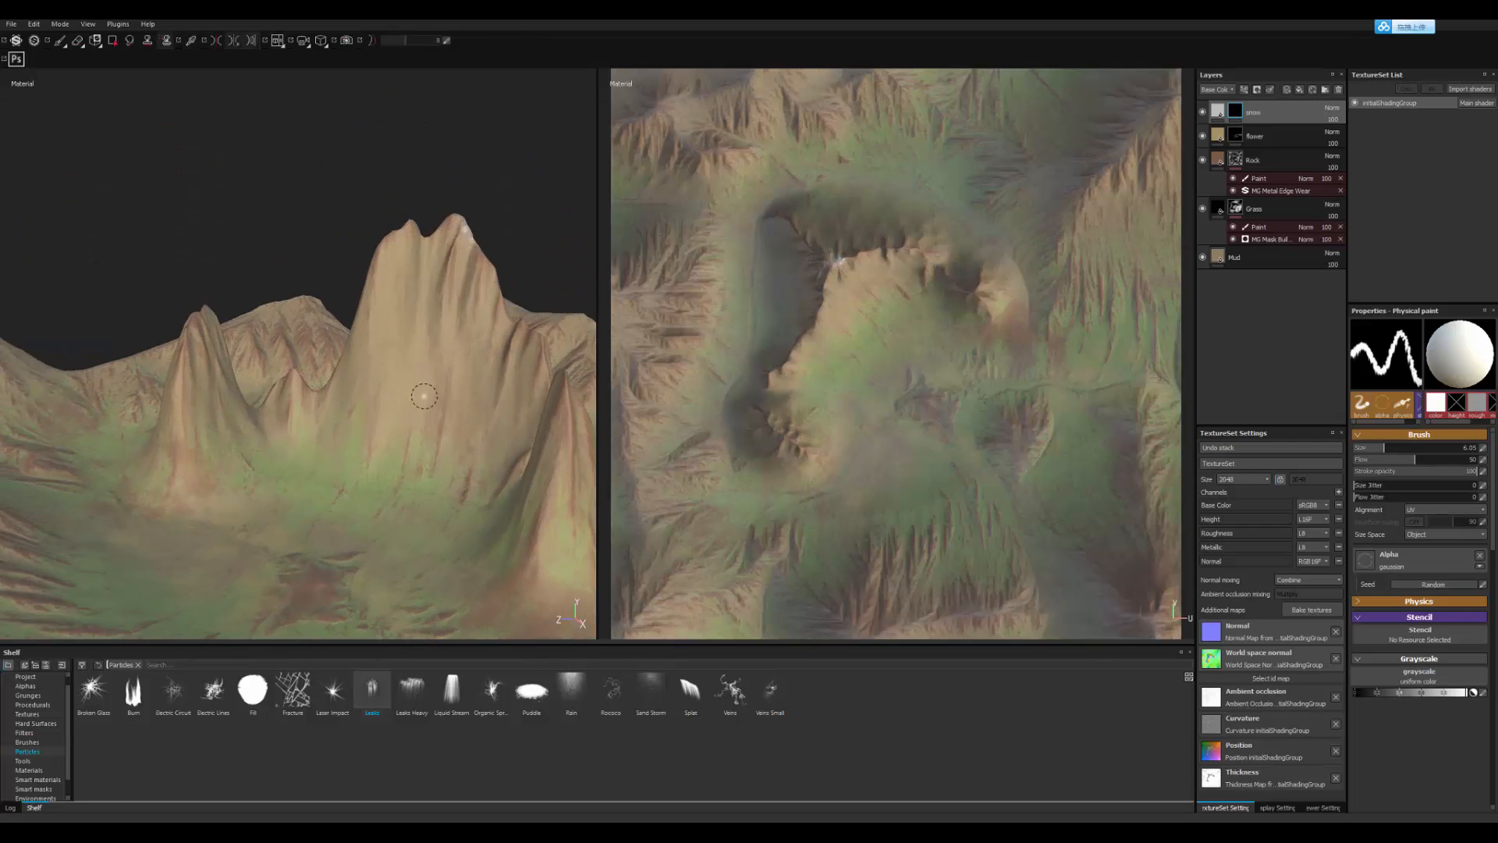
Step: Try a stroke of the Leaks particle brush at size 1 on the tip of the tall outer peak
{"action": "left_click", "coordinate": [531, 688]}
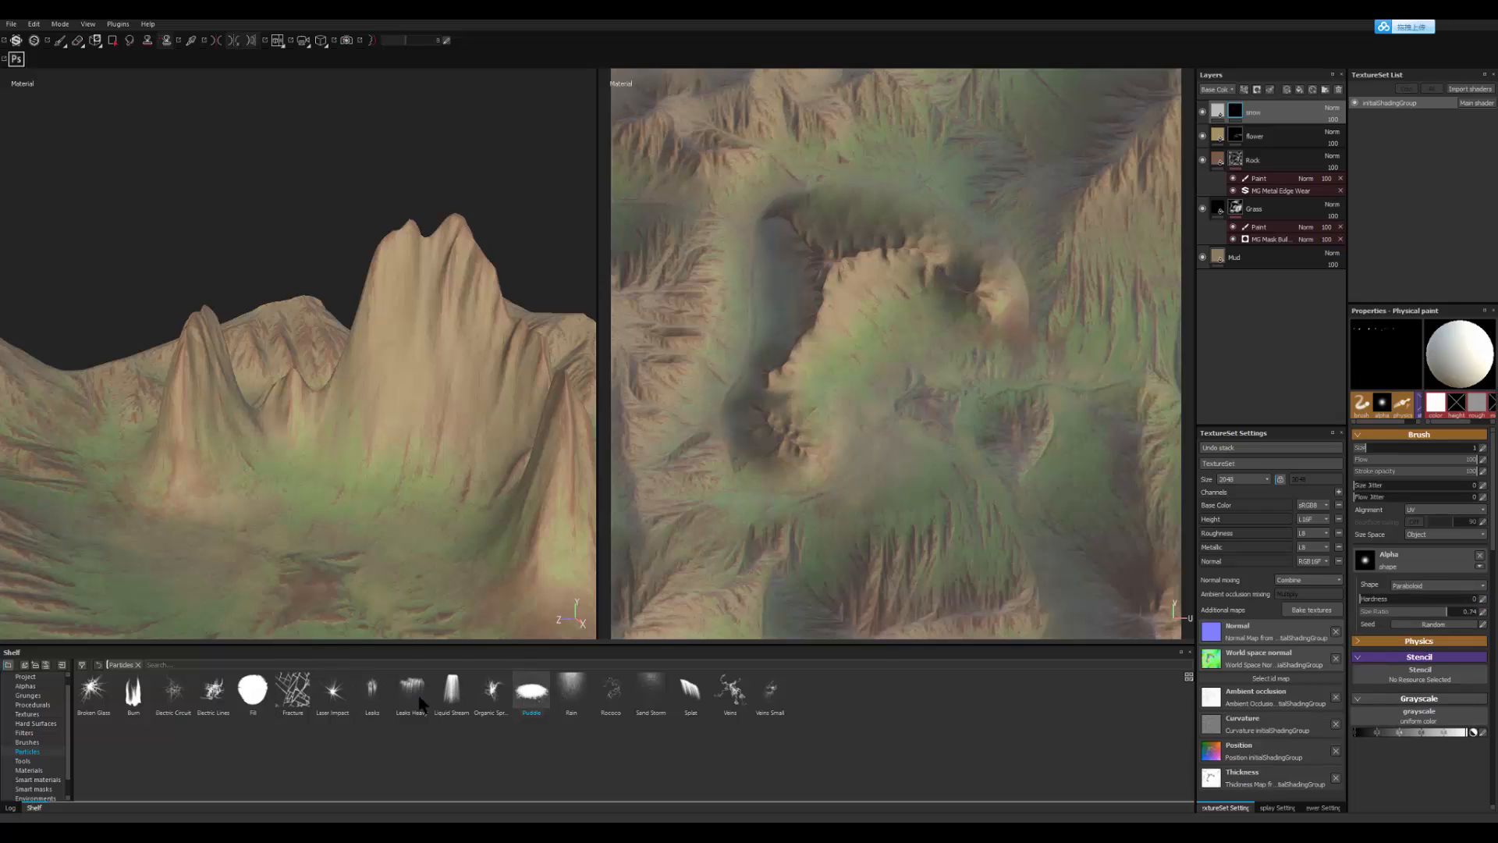
{"action": "left_click", "coordinate": [373, 688]}
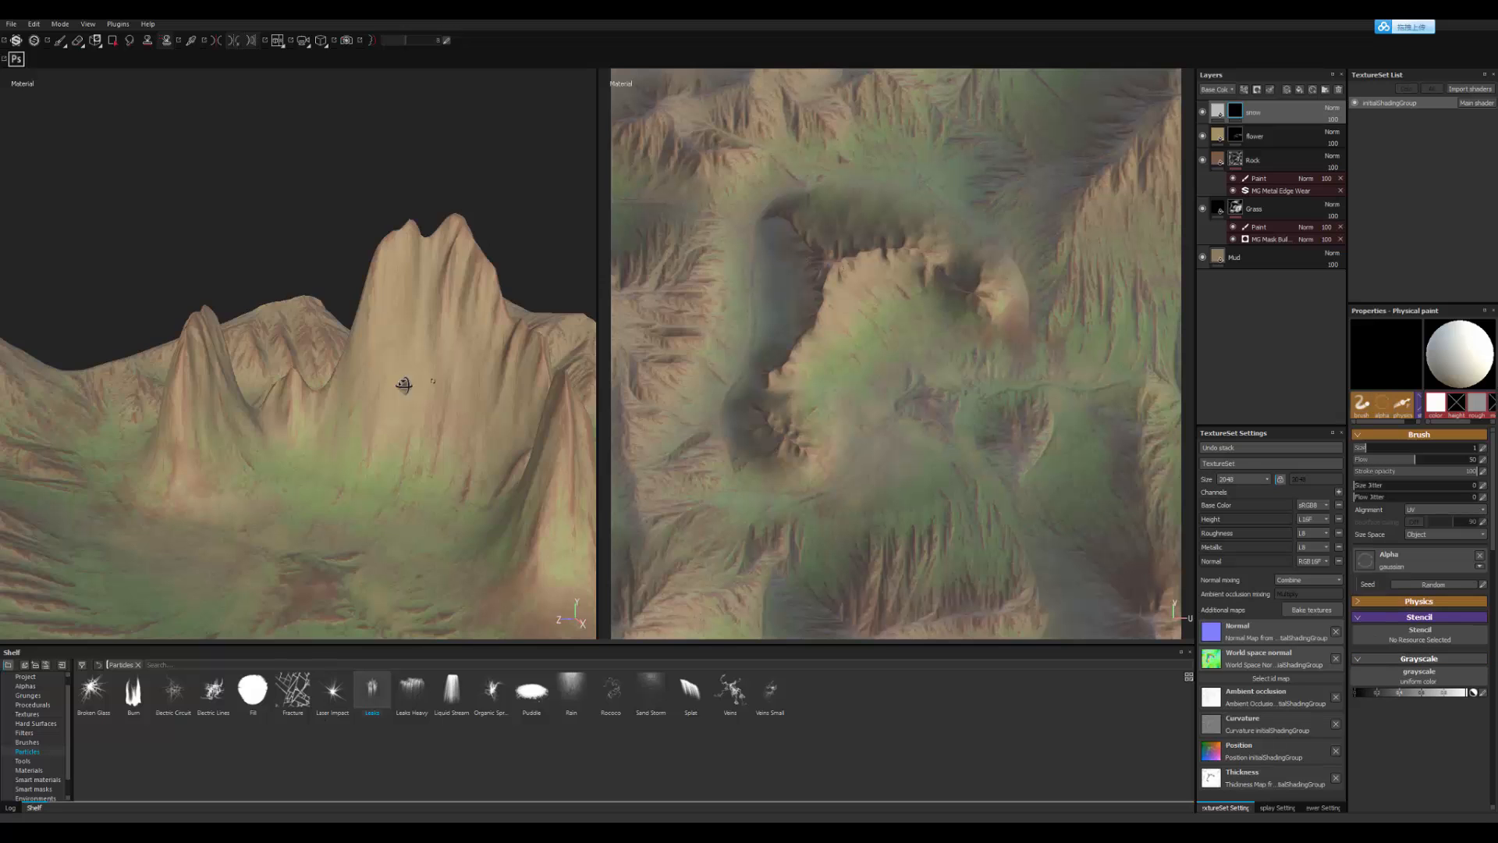
{"action": "mouse_move", "coordinate": [404, 381]}
{"action": "left_mouse_down", "text": "alt"}
{"action": "mouse_move", "coordinate": [449, 472]}
{"action": "mouse_move", "coordinate": [83, 419]}
{"action": "mouse_move", "coordinate": [191, 402]}
{"action": "left_mouse_up", "text": "alt"}
{"action": "left_click_drag", "start_coordinate": [249, 189], "coordinate": [264, 228]}
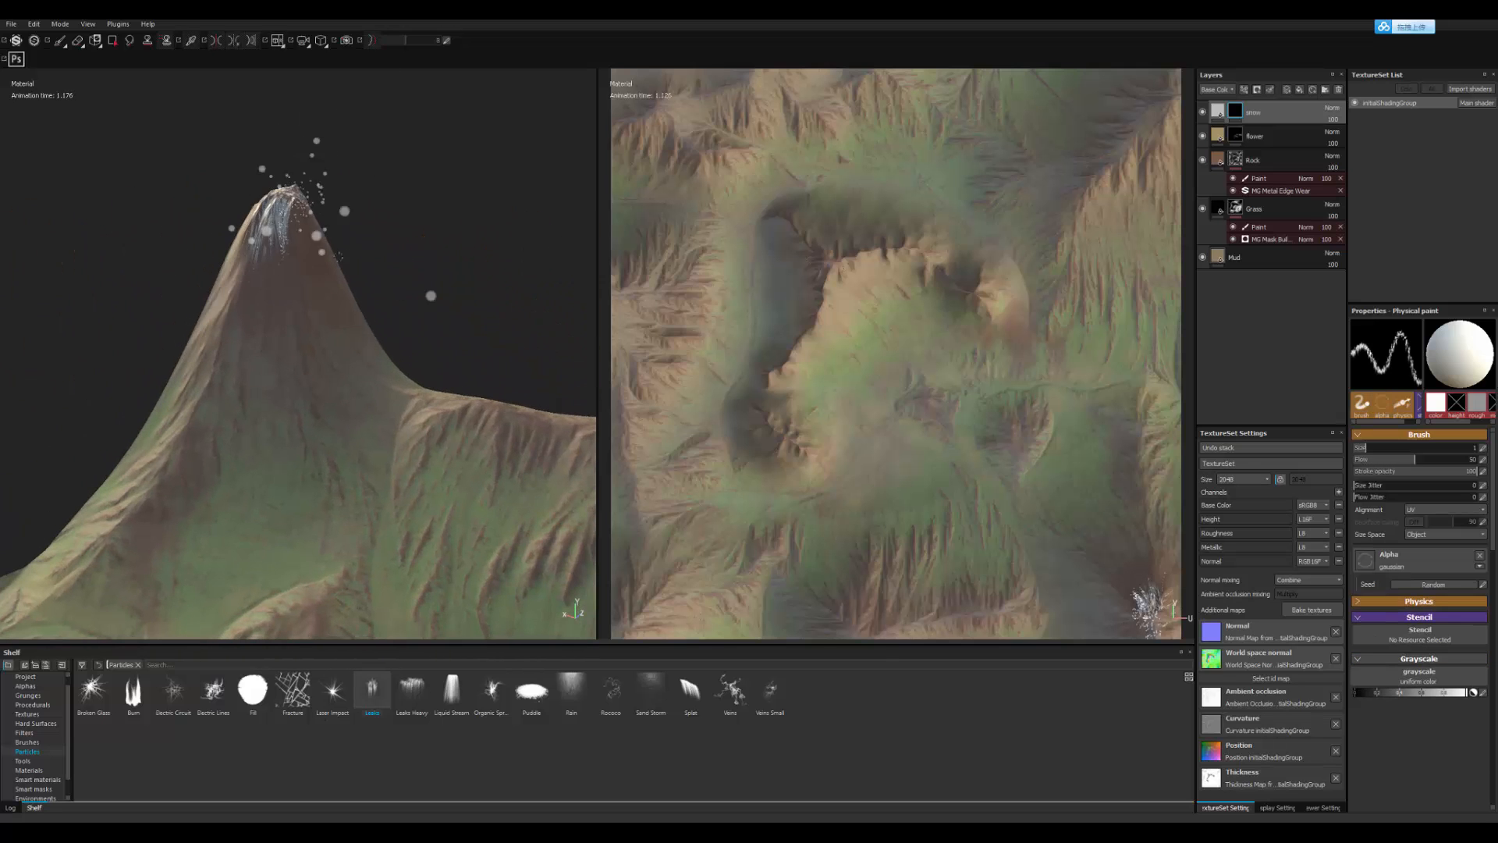
Step: Switch back to the Mold brush for painting the snow layer's mask
{"action": "left_click", "coordinate": [30, 695]}
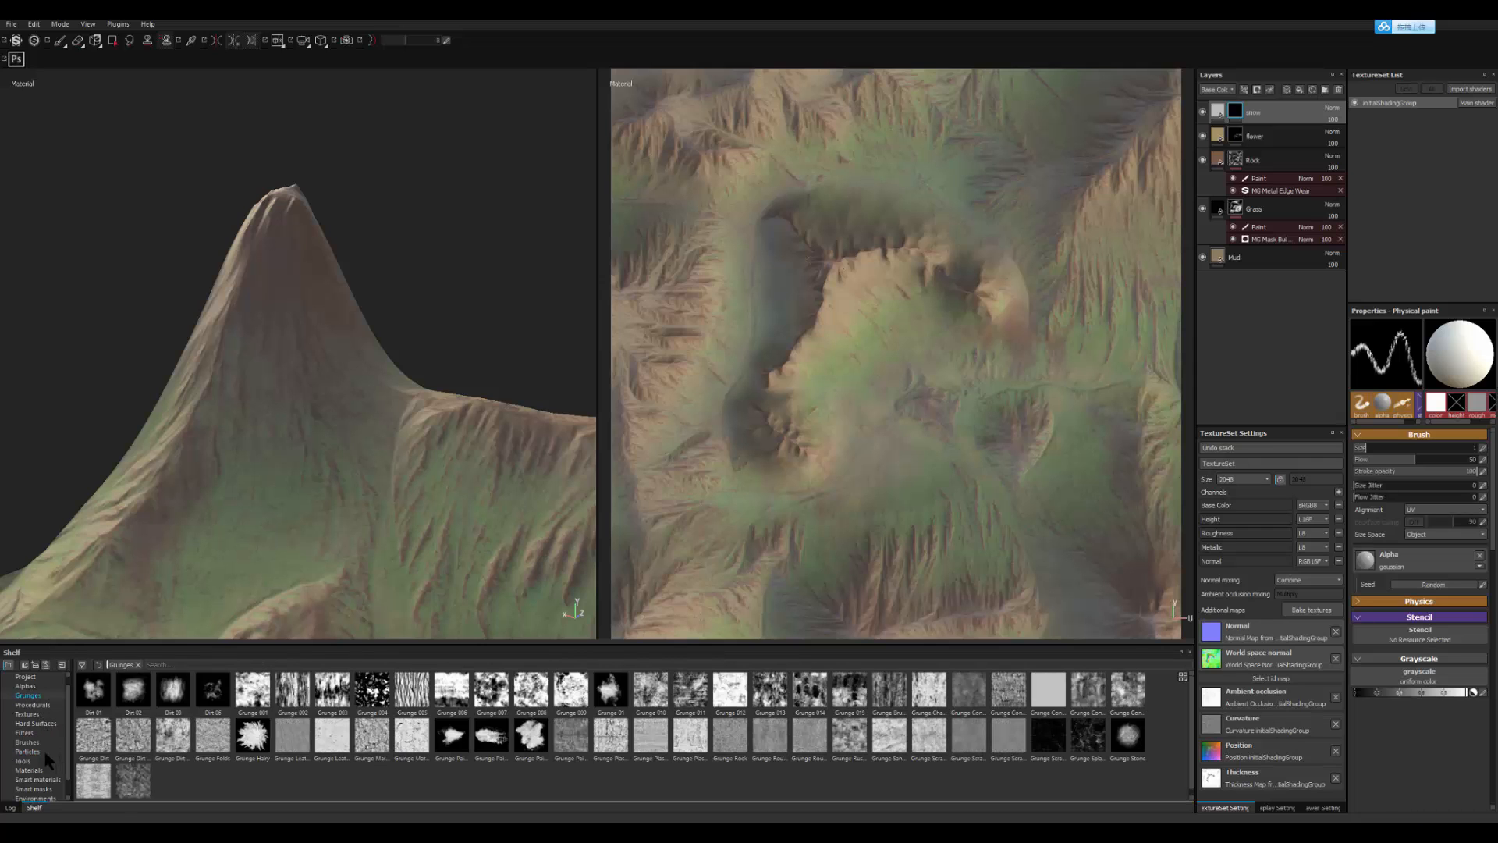
{"action": "scroll", "coordinate": [68, 716], "scroll_direction": "up", "scroll_amount": 1}
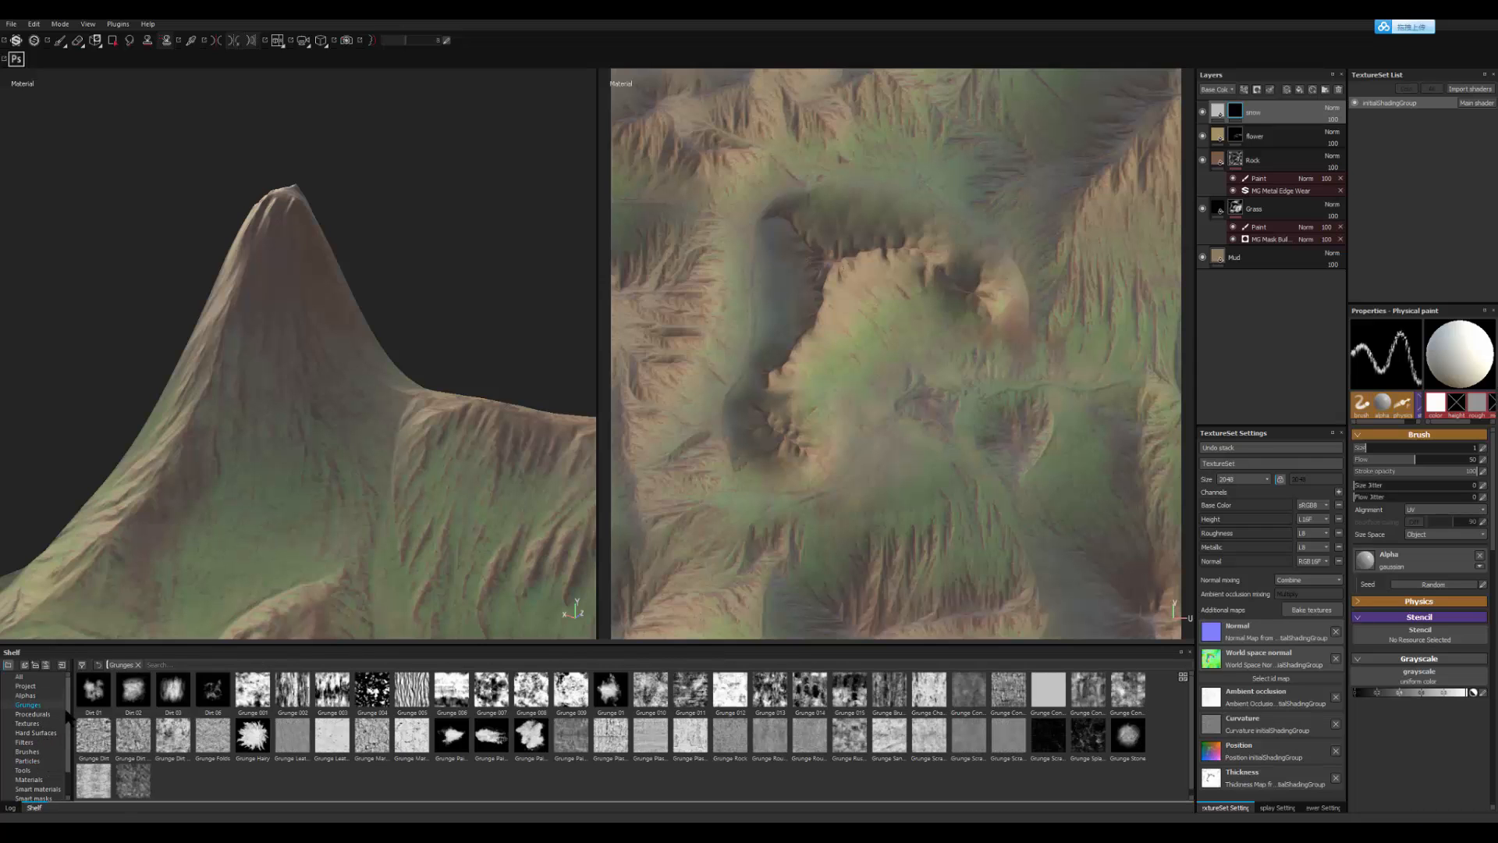
{"action": "left_click", "coordinate": [31, 752]}
{"action": "left_click", "coordinate": [530, 739]}
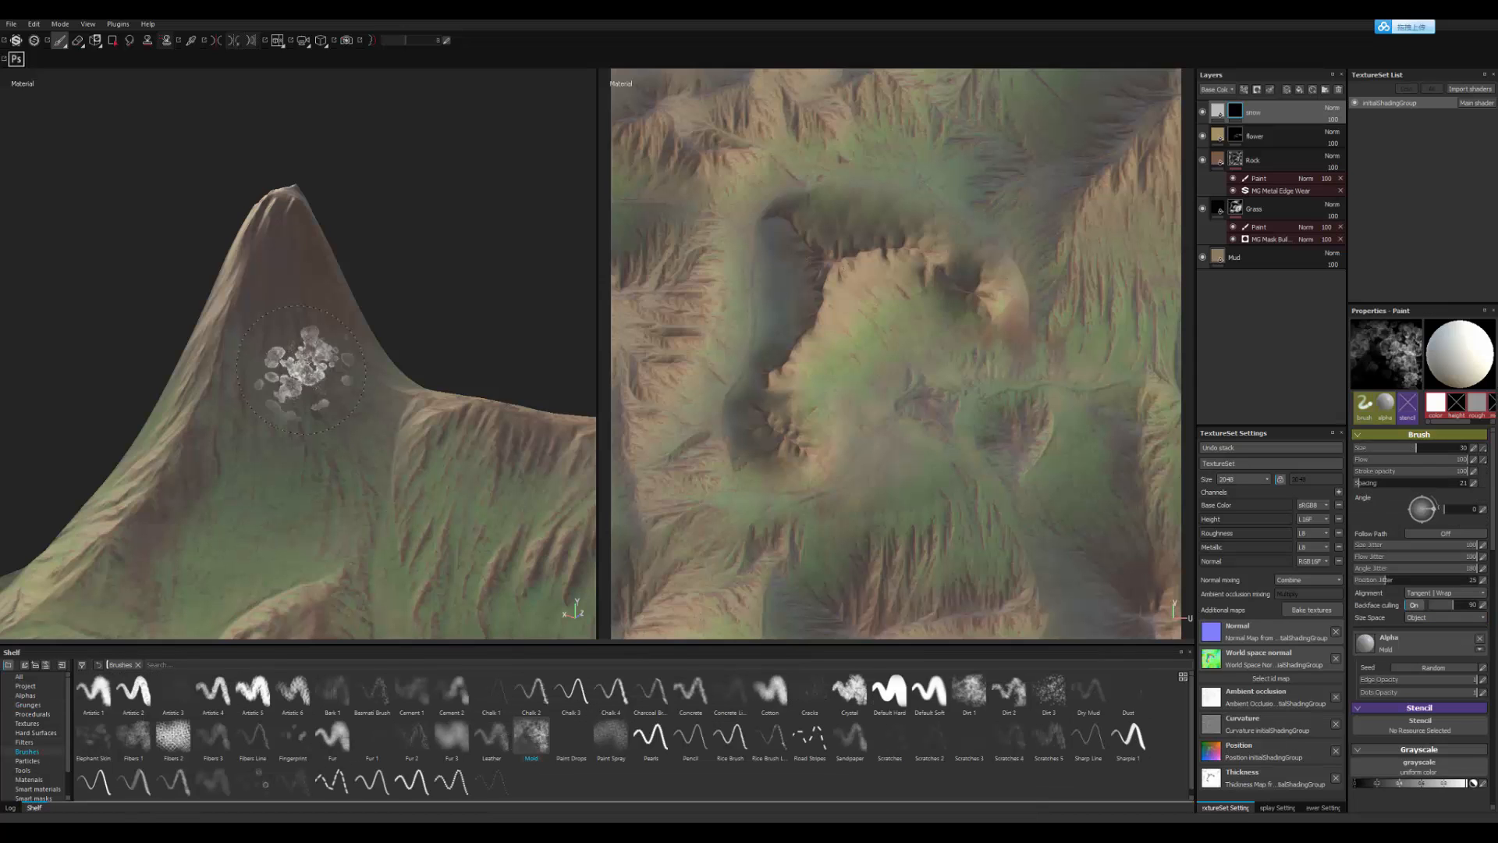
Step: Paint snow with the Mold brush on the tip of the tall outer peak and along the top of the central ridge
{"action": "mouse_move", "coordinate": [273, 218]}
{"action": "left_mouse_down"}
{"action": "mouse_move", "coordinate": [268, 208]}
{"action": "mouse_move", "coordinate": [300, 234]}
{"action": "mouse_move", "coordinate": [264, 231]}
{"action": "mouse_move", "coordinate": [283, 226]}
{"action": "left_mouse_up"}
{"action": "mouse_move", "coordinate": [289, 375]}
{"action": "left_mouse_down", "text": "alt"}
{"action": "mouse_move", "coordinate": [301, 418]}
{"action": "mouse_move", "coordinate": [346, 397]}
{"action": "mouse_move", "coordinate": [234, 391]}
{"action": "left_mouse_up", "text": "alt"}
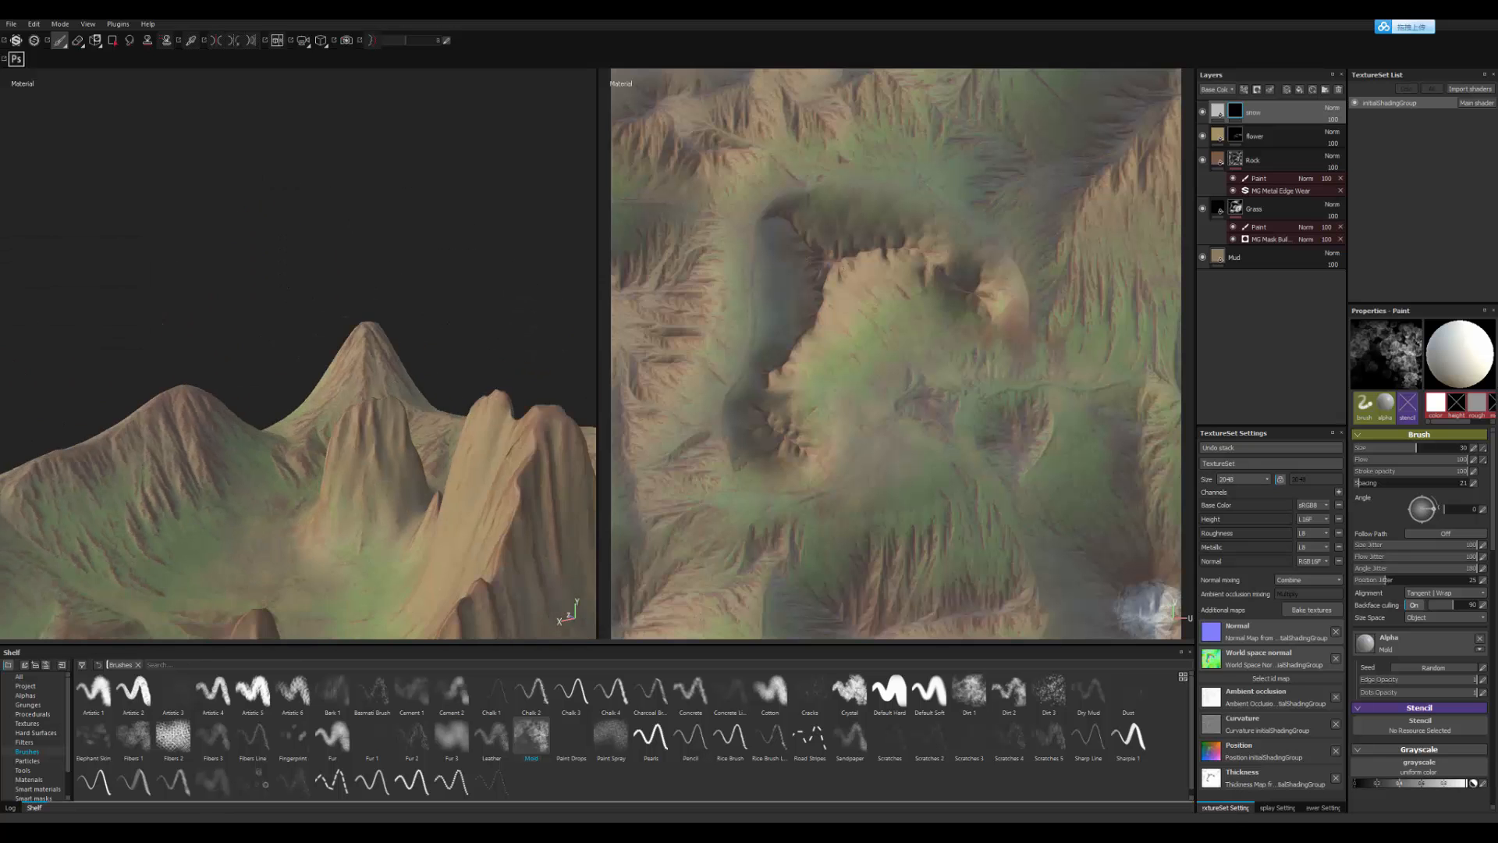
{"action": "mouse_move", "coordinate": [499, 370]}
{"action": "left_mouse_down", "text": "alt"}
{"action": "mouse_move", "coordinate": [273, 379]}
{"action": "mouse_move", "coordinate": [384, 325]}
{"action": "left_mouse_up", "text": "alt"}
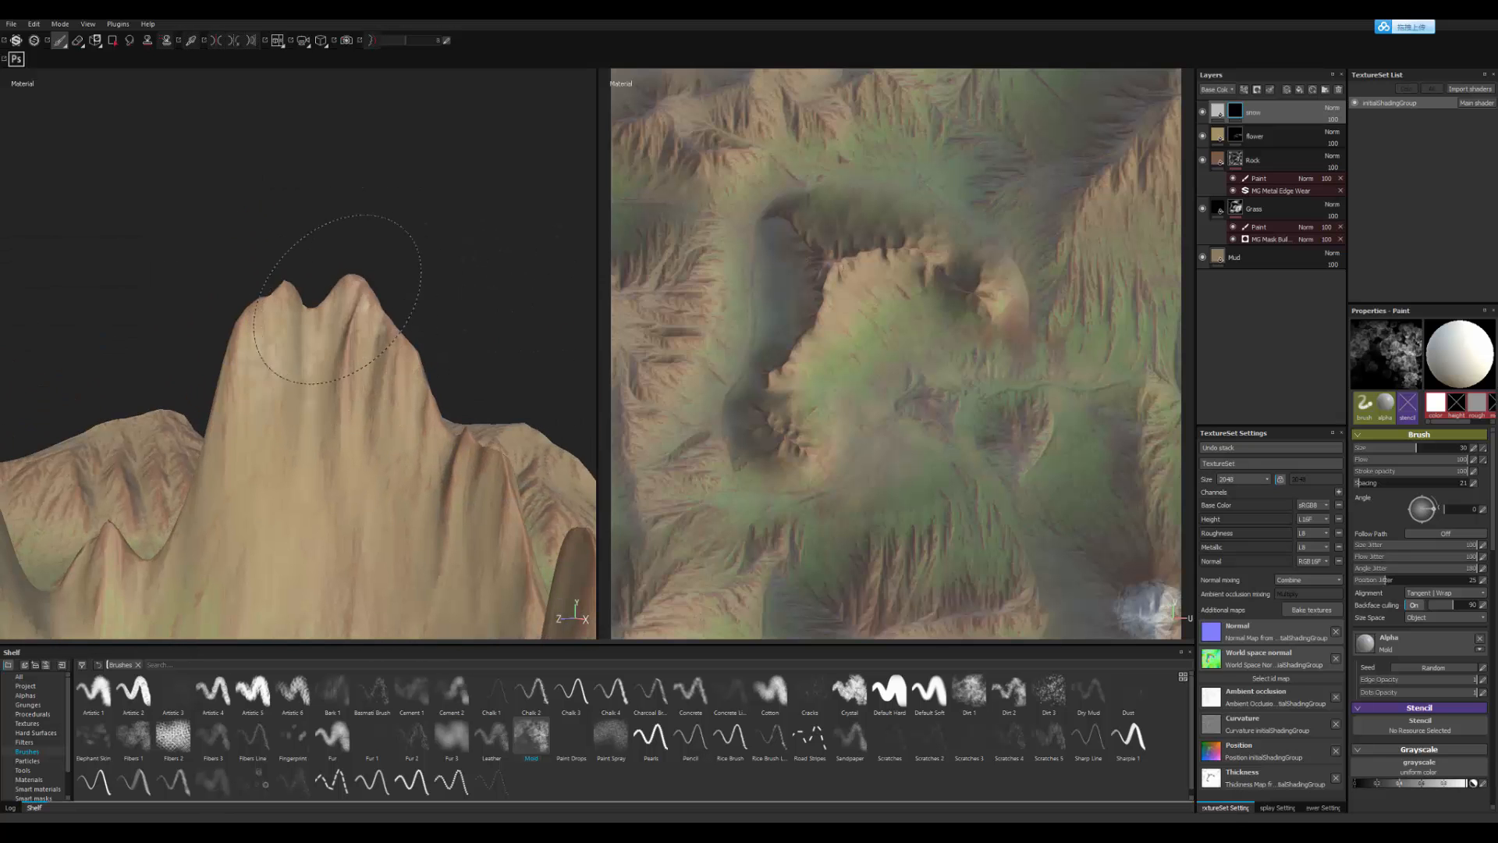
{"action": "left_click_drag", "start_coordinate": [352, 269], "coordinate": [283, 306]}
{"action": "mouse_move", "coordinate": [351, 347]}
{"action": "left_mouse_down"}
{"action": "mouse_move", "coordinate": [391, 303]}
{"action": "mouse_move", "coordinate": [377, 322]}
{"action": "mouse_move", "coordinate": [545, 496]}
{"action": "left_mouse_up"}
{"action": "right_click_drag", "start_coordinate": [544, 497], "coordinate": [349, 362], "text": "alt"}
{"action": "middle_click_drag", "start_coordinate": [349, 363], "coordinate": [384, 279], "text": "alt"}
{"action": "mouse_move", "coordinate": [384, 279]}
{"action": "left_mouse_down", "text": "alt"}
{"action": "mouse_move", "coordinate": [458, 388]}
{"action": "mouse_move", "coordinate": [374, 421]}
{"action": "mouse_move", "coordinate": [282, 339]}
{"action": "left_mouse_up", "text": "alt"}
{"action": "key", "text": "ctrl+z"}
{"action": "left_click_drag", "start_coordinate": [390, 312], "coordinate": [525, 518], "text": "alt"}
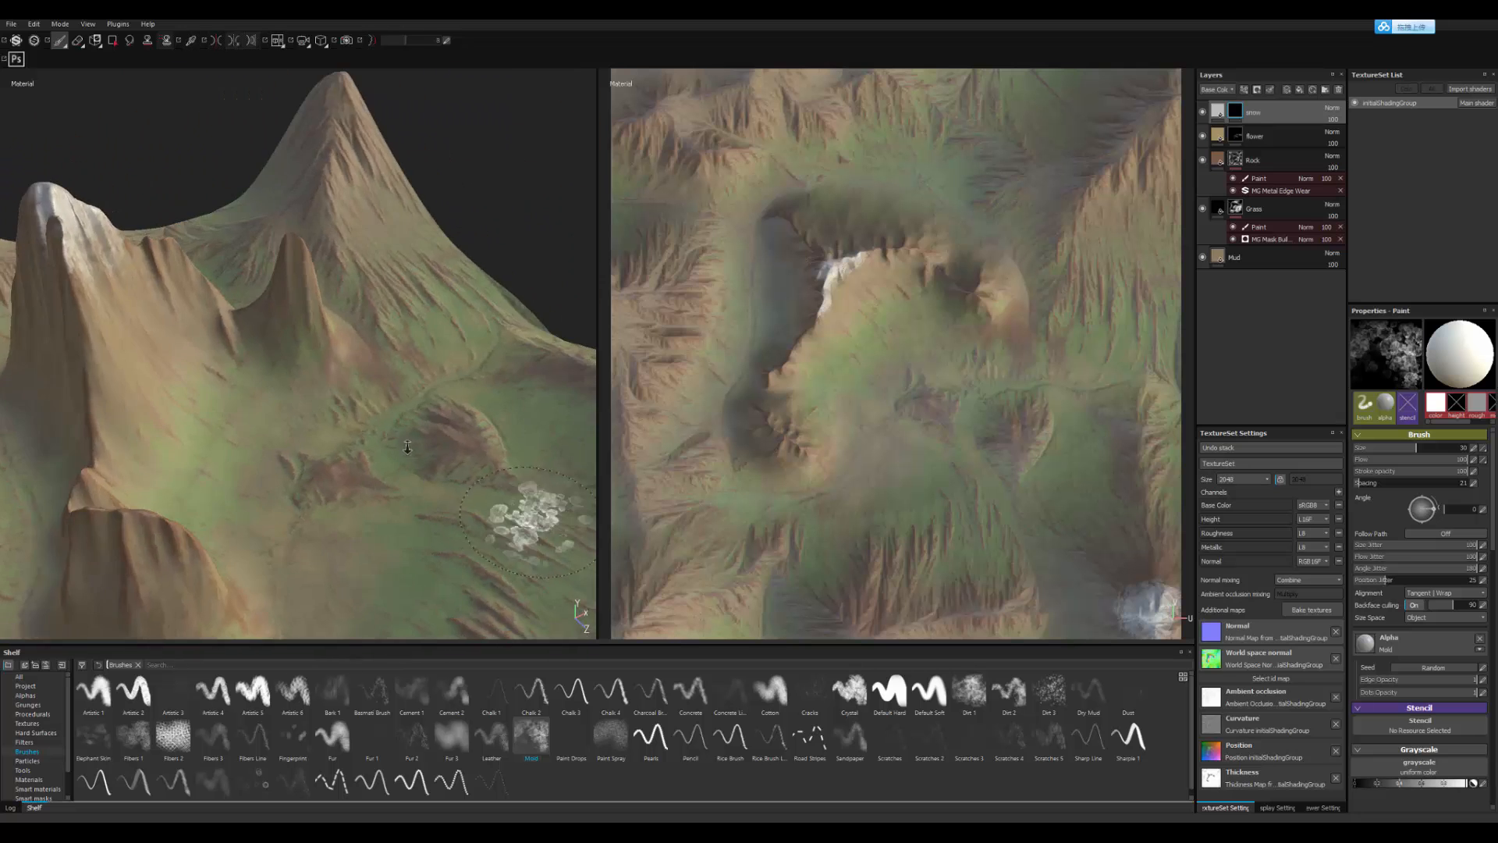
Step: Inspect the painted snow from several angles, and switch to Unity to examine the terrain painted with test letters
{"action": "right_click_drag", "start_coordinate": [526, 518], "coordinate": [445, 445], "text": "alt"}
{"action": "left_click_drag", "start_coordinate": [444, 445], "coordinate": [824, 546], "text": "alt"}
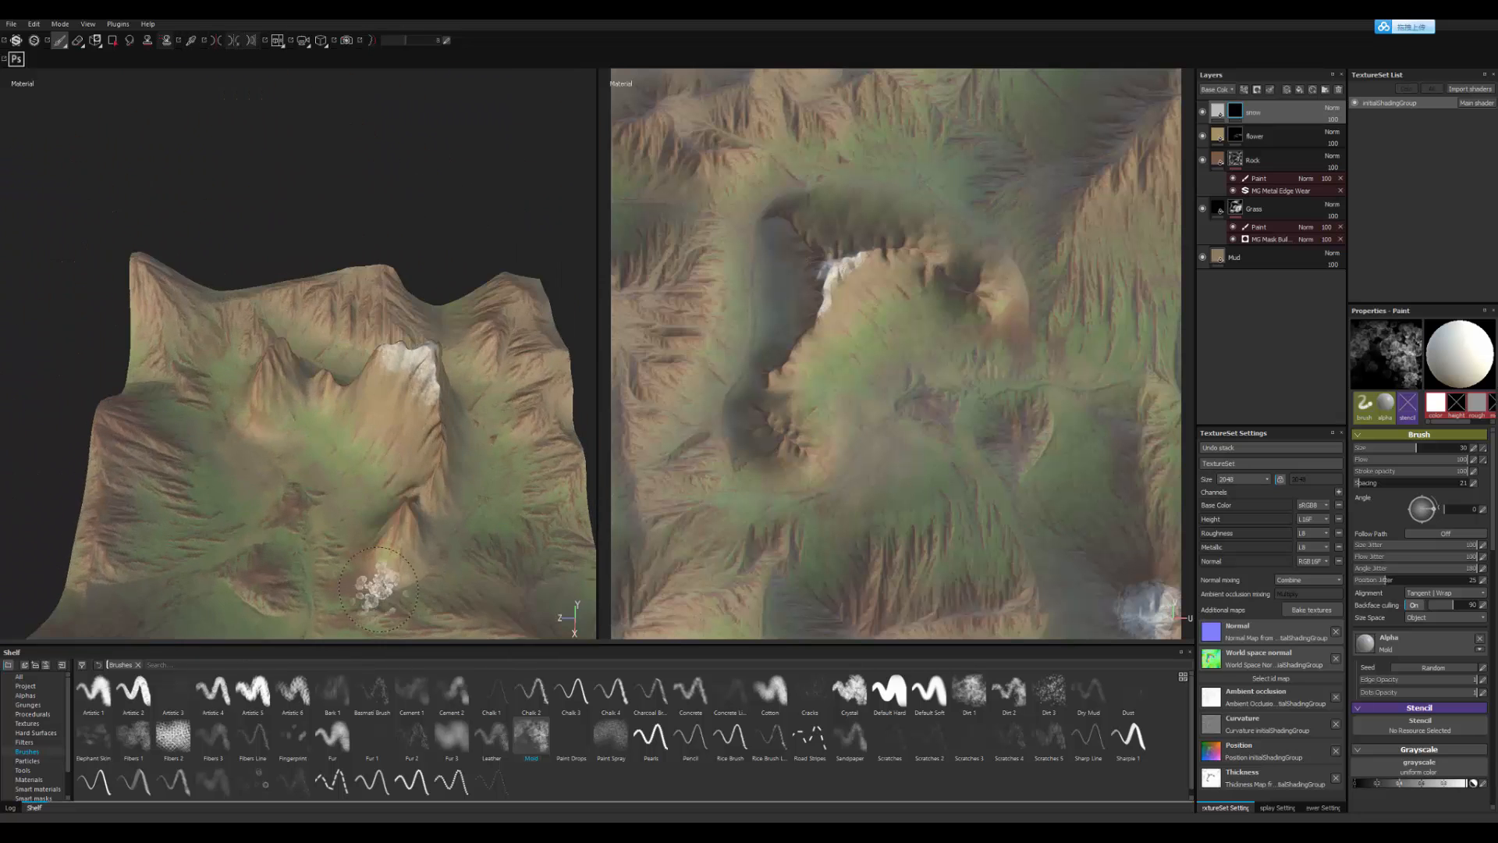
{"action": "mouse_move", "coordinate": [374, 590]}
{"action": "left_mouse_down", "text": "alt"}
{"action": "mouse_move", "coordinate": [187, 460]}
{"action": "mouse_move", "coordinate": [301, 523]}
{"action": "mouse_move", "coordinate": [335, 502]}
{"action": "mouse_move", "coordinate": [324, 401]}
{"action": "mouse_move", "coordinate": [419, 518]}
{"action": "mouse_move", "coordinate": [355, 487]}
{"action": "mouse_move", "coordinate": [335, 437]}
{"action": "left_mouse_up", "text": "alt"}
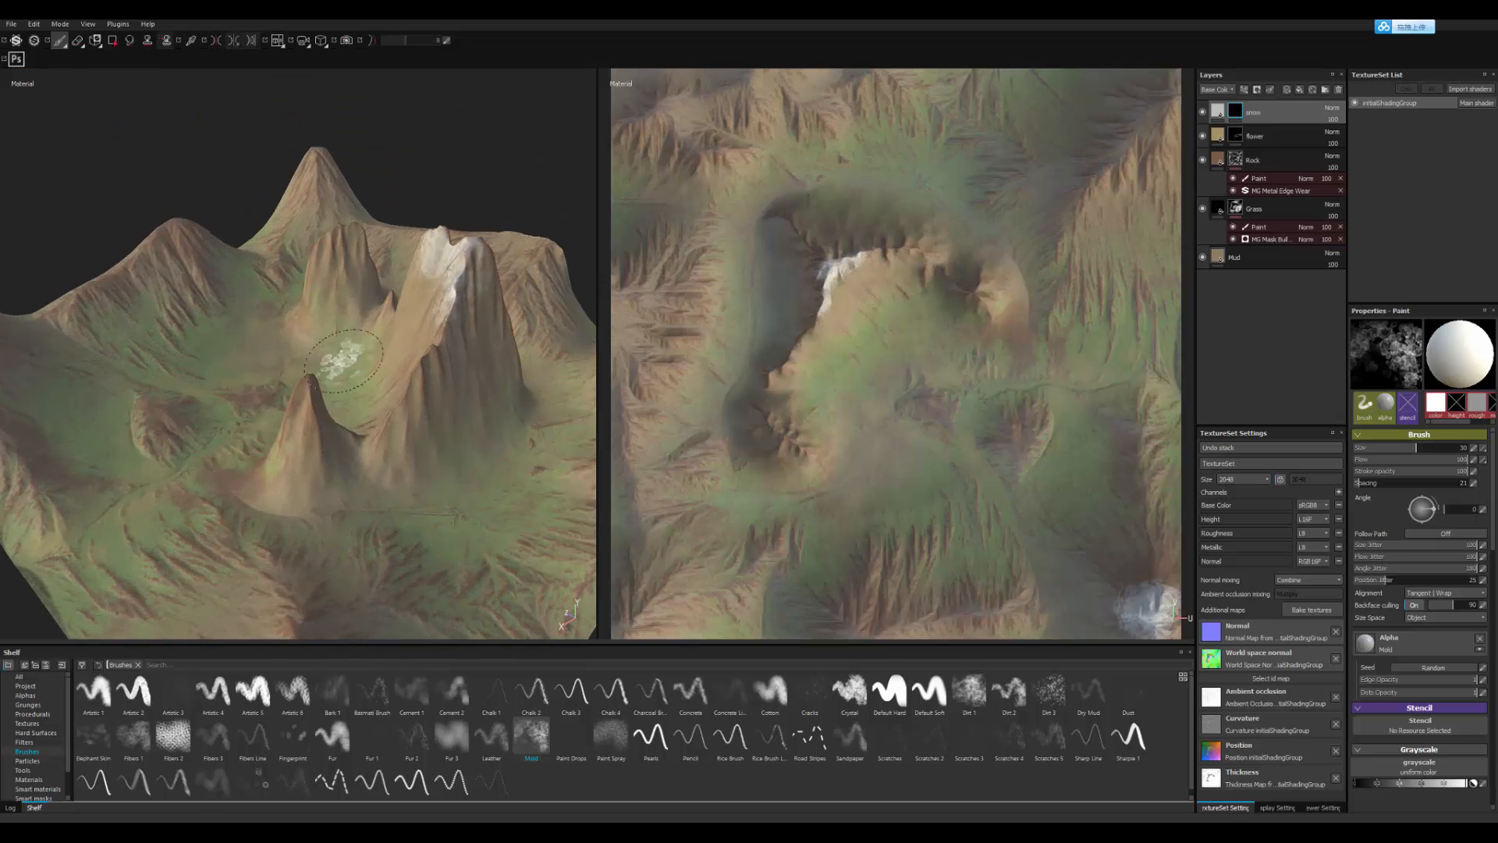
{"action": "mouse_move", "coordinate": [354, 494]}
{"action": "middle_mouse_down", "text": "alt"}
{"action": "mouse_move", "coordinate": [328, 408]}
{"action": "mouse_move", "coordinate": [295, 414]}
{"action": "middle_mouse_up", "text": "alt"}
{"action": "mouse_move", "coordinate": [277, 415]}
{"action": "left_mouse_down", "text": "alt"}
{"action": "mouse_move", "coordinate": [291, 461]}
{"action": "mouse_move", "coordinate": [478, 528]}
{"action": "left_mouse_up", "text": "alt"}
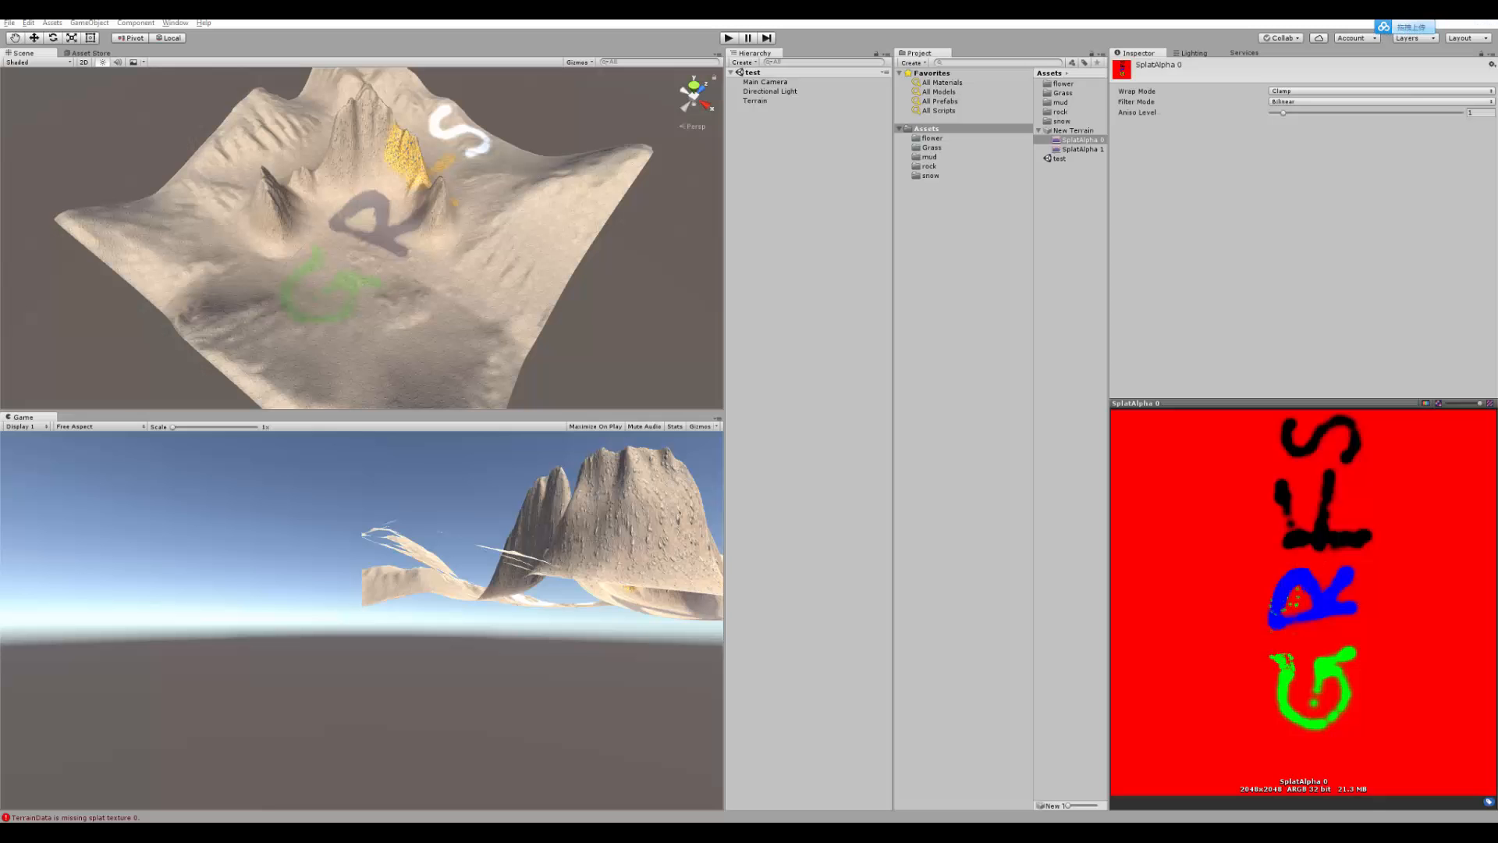
{"action": "left_click_drag", "start_coordinate": [526, 279], "coordinate": [521, 312], "text": "alt"}
{"action": "middle_click_drag", "start_coordinate": [522, 312], "coordinate": [548, 282]}
{"action": "left_click_drag", "start_coordinate": [548, 283], "coordinate": [508, 261], "text": "alt"}
{"action": "scroll", "coordinate": [486, 343], "scroll_direction": "up", "scroll_amount": 3}
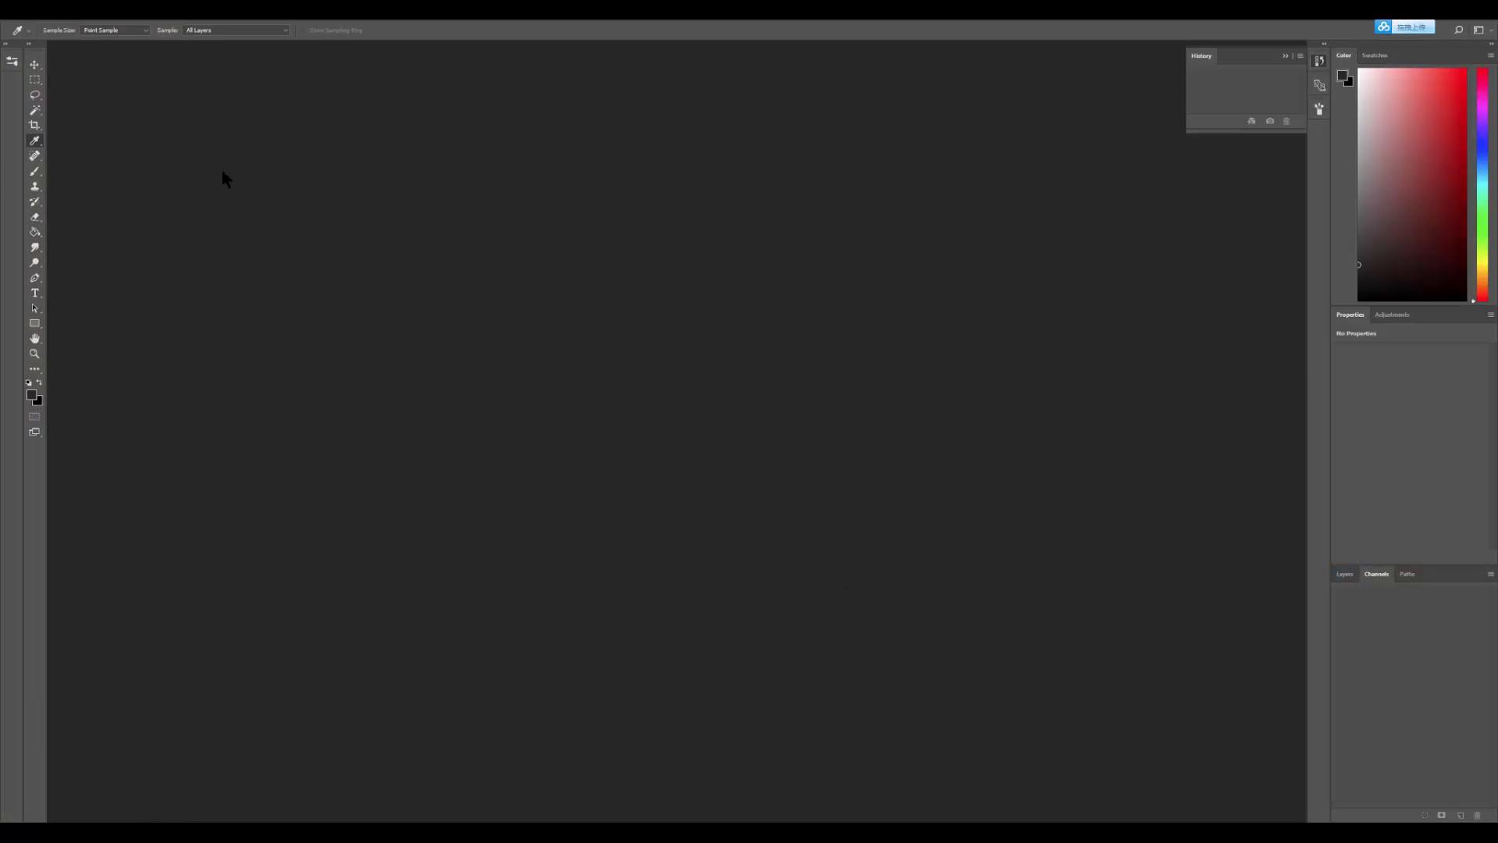
Step: Switch to Photoshop and create a 2048 × 2048 pixel document in 32-bit RGB Color at 96.012 pixels/inch with a white background
{"action": "left_click", "coordinate": [30, 17]}
{"action": "left_click", "coordinate": [33, 25]}
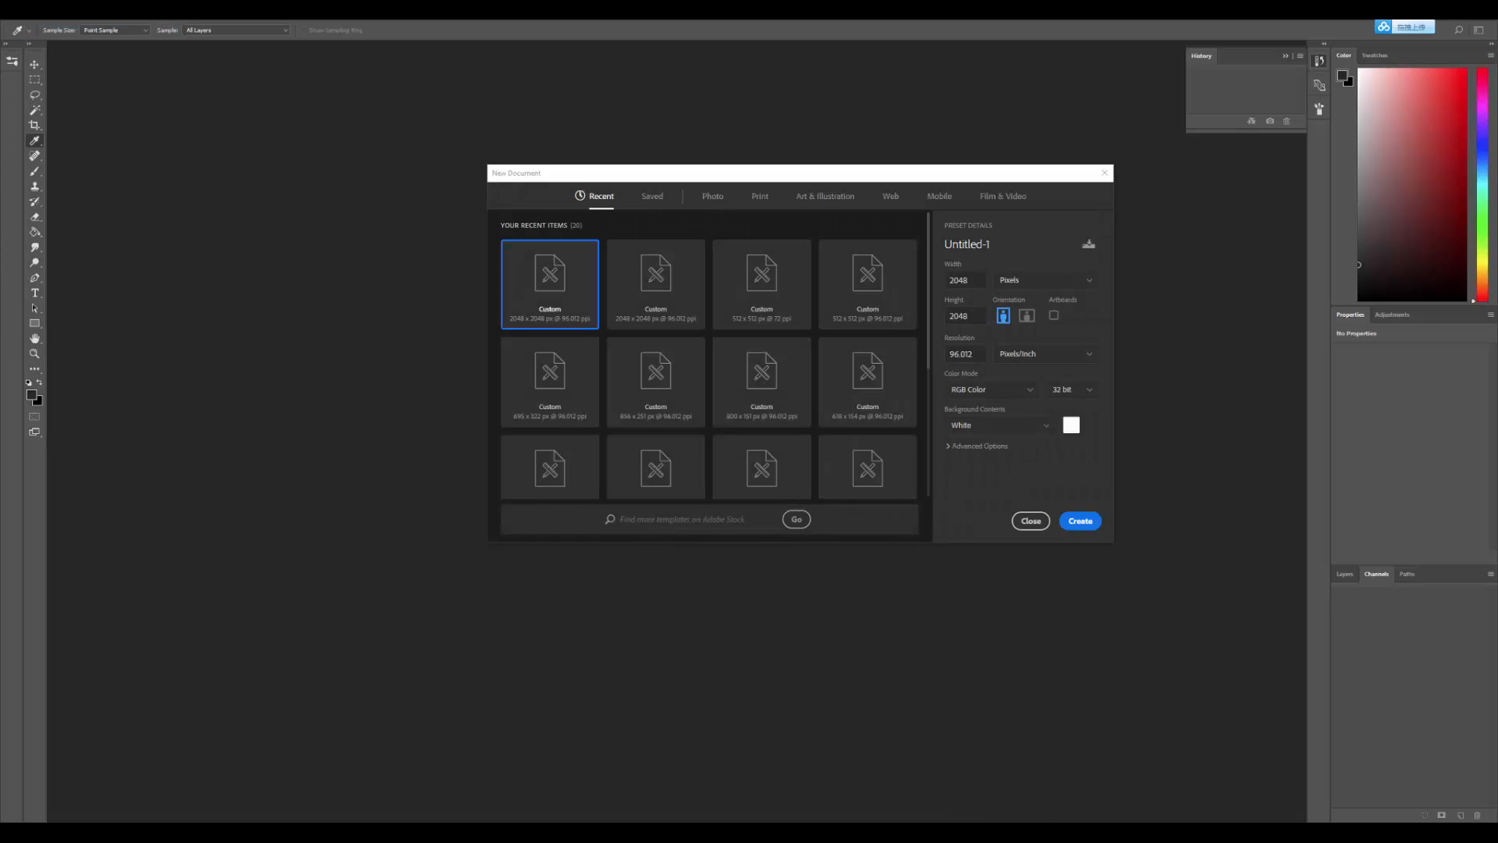
{"action": "double_click", "coordinate": [971, 279]}
{"action": "double_click", "coordinate": [971, 354]}
{"action": "left_click", "coordinate": [995, 390]}
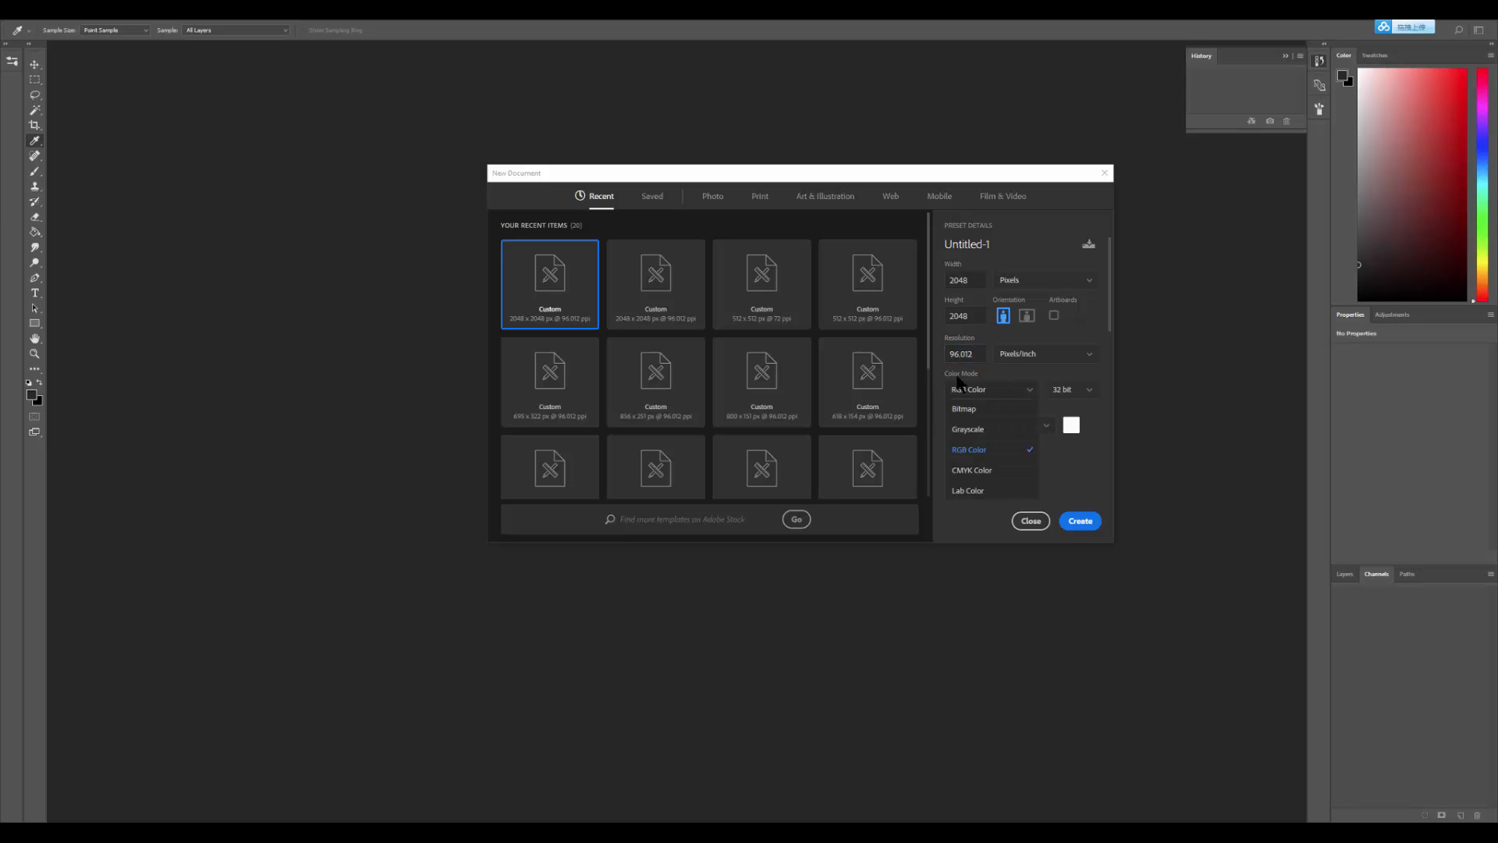
{"action": "left_click", "coordinate": [993, 451]}
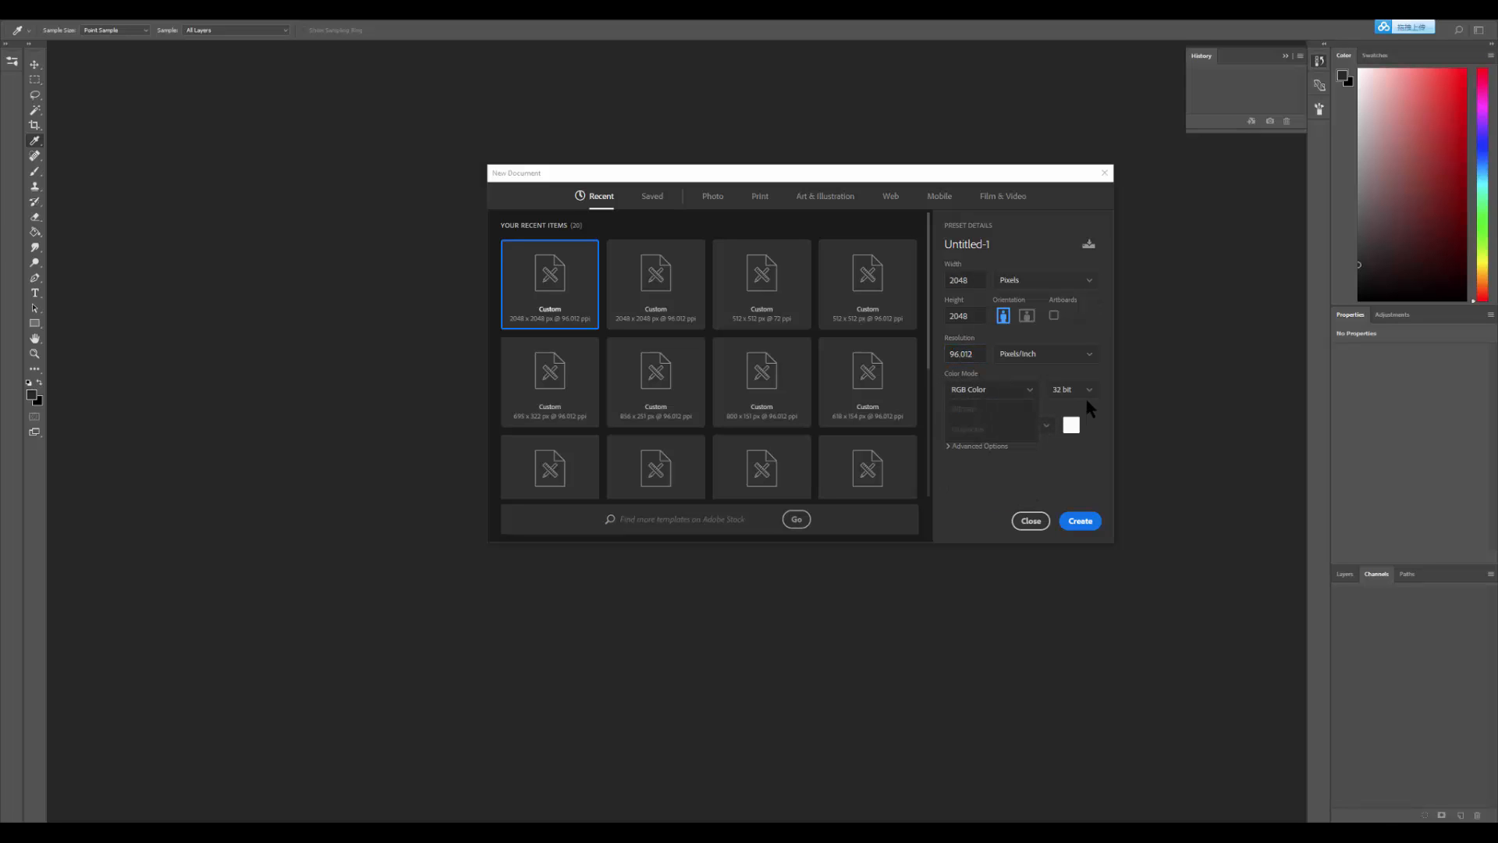
{"action": "left_click", "coordinate": [1080, 522]}
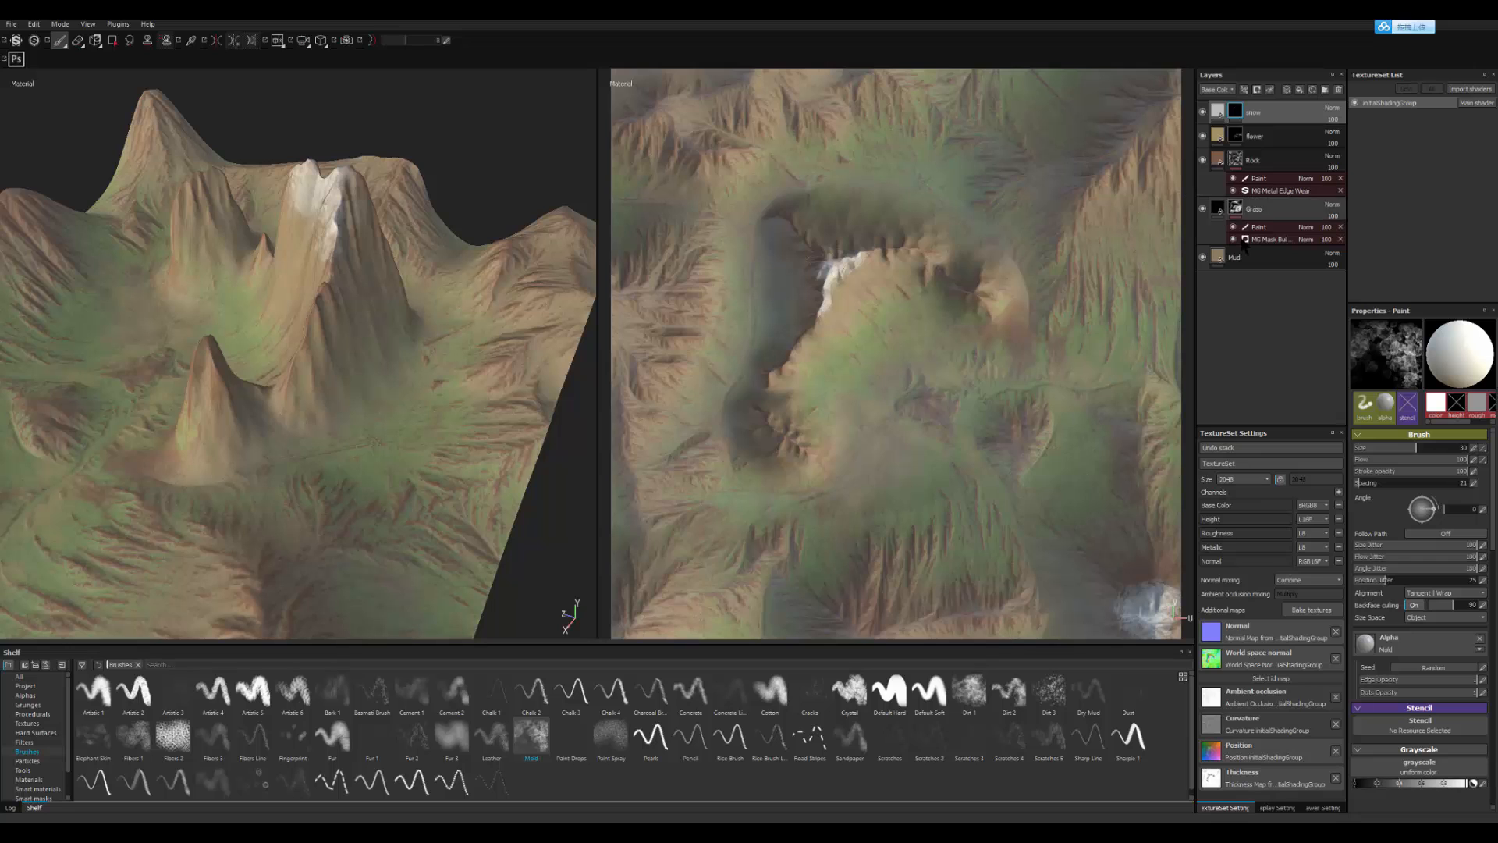
Step: Switch to Substance Painter, keep the texture set size at 2048 and export the Grass layer's mask to the clipboard
{"action": "left_click", "coordinate": [1233, 481]}
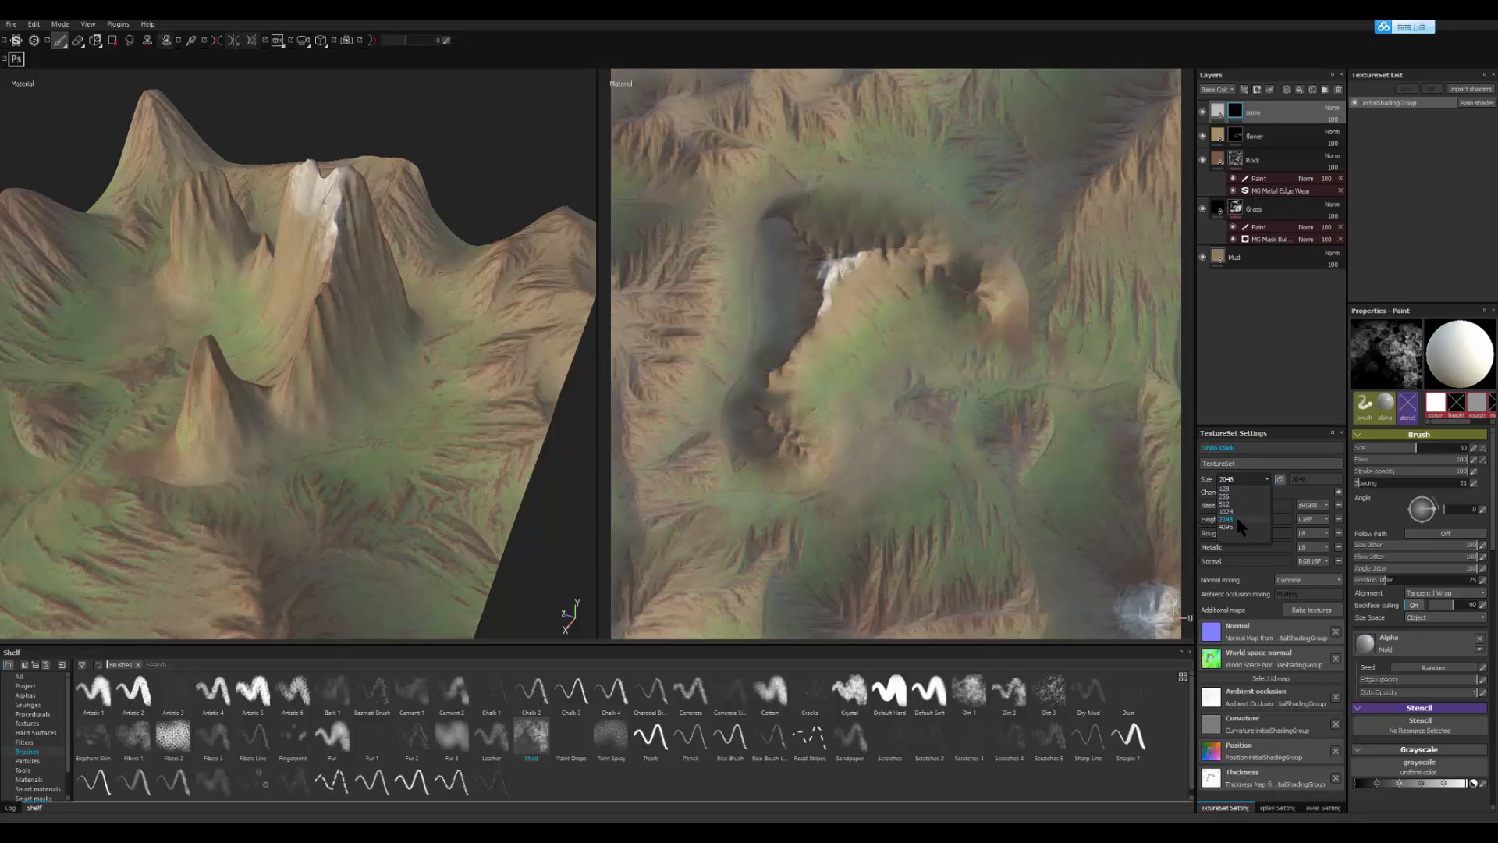
{"action": "left_click", "coordinate": [1234, 519]}
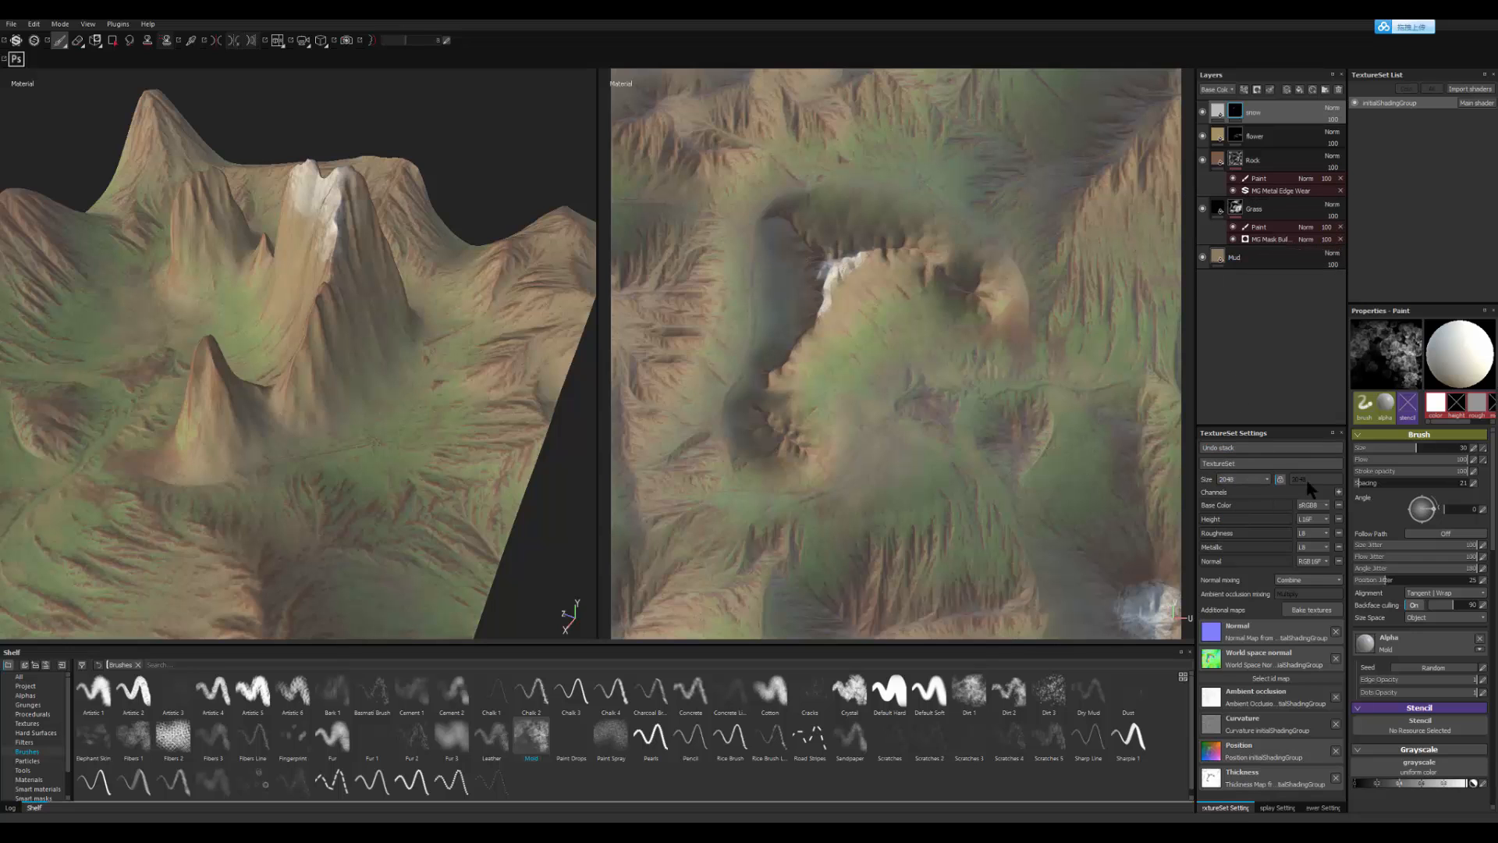
{"action": "left_click", "coordinate": [1236, 209]}
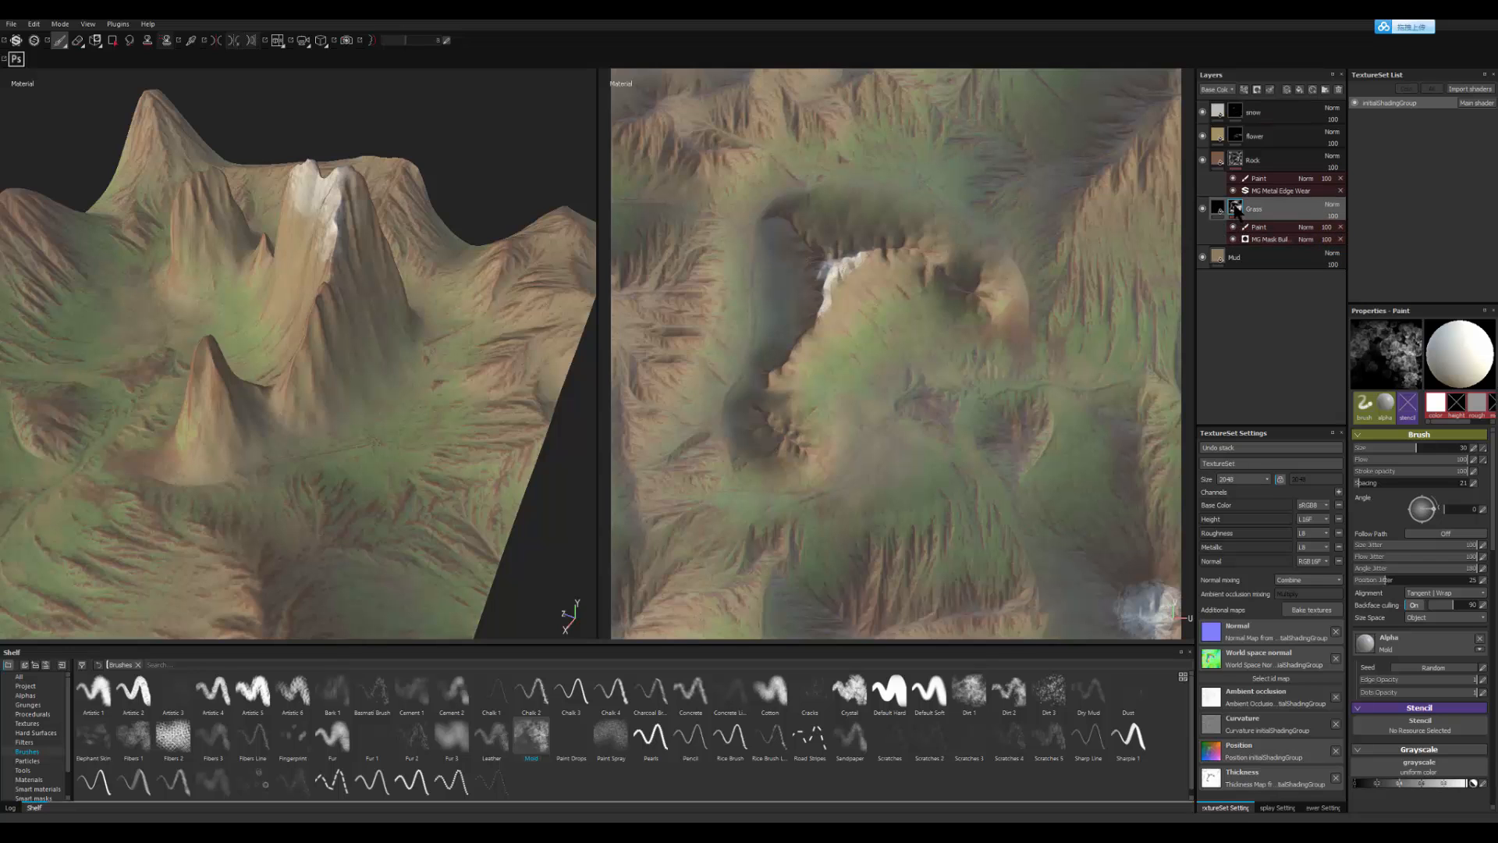
{"action": "right_click", "coordinate": [1236, 211]}
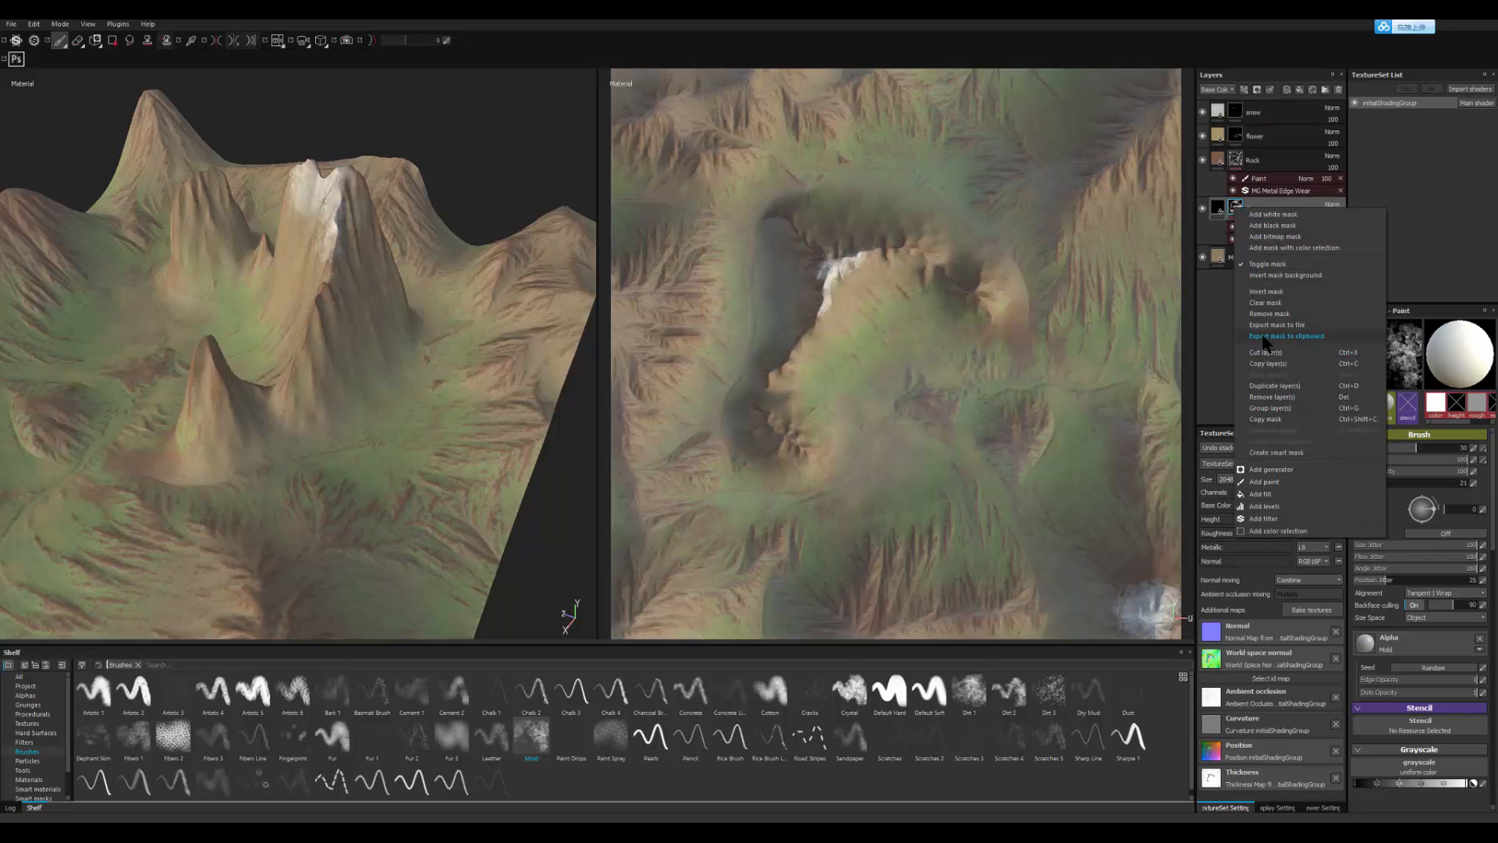
{"action": "left_click", "coordinate": [1275, 341]}
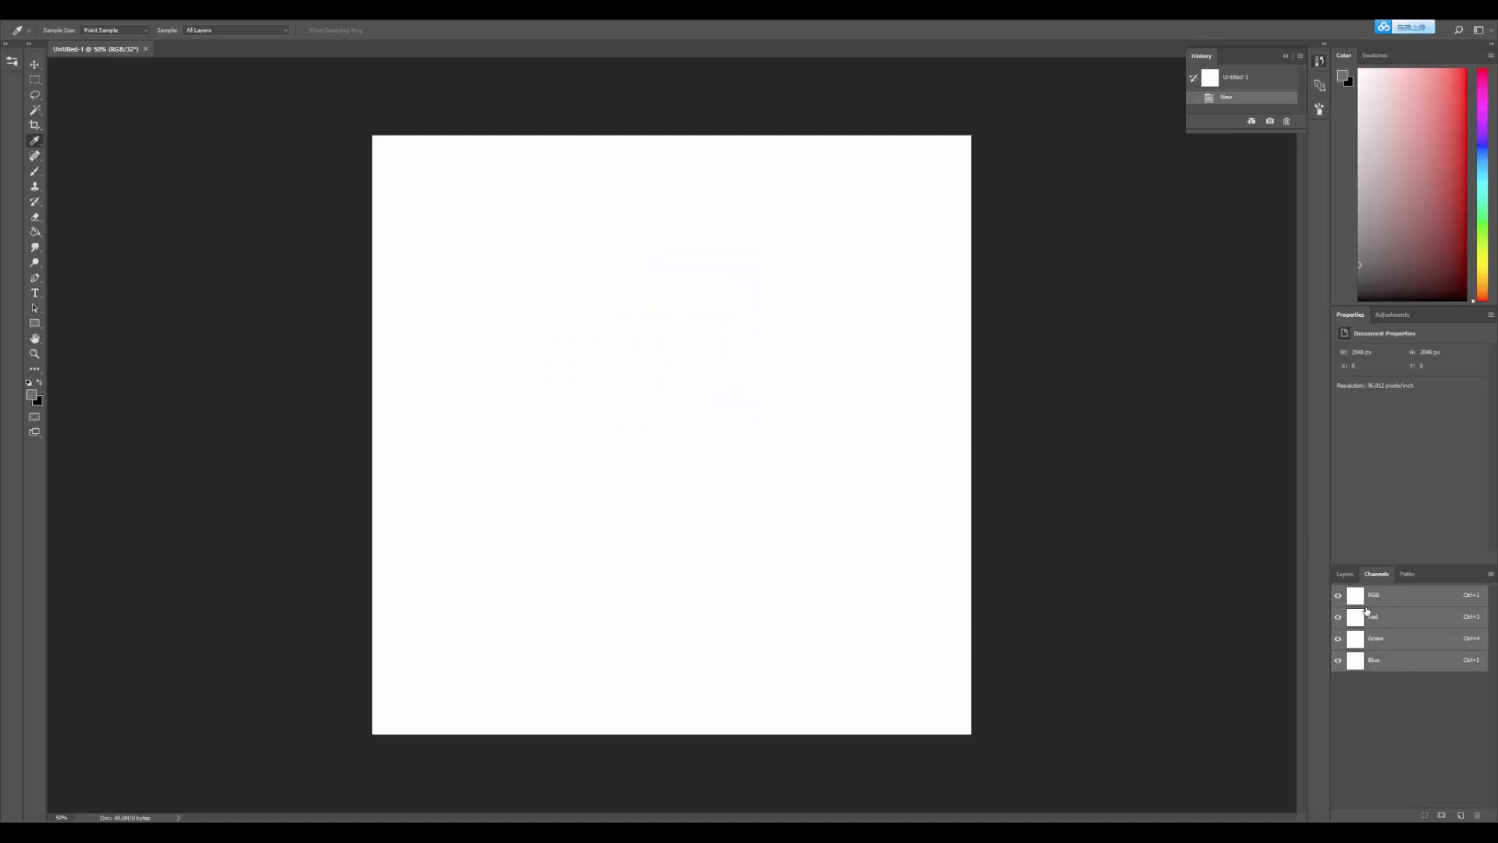
Step: Switch to Photoshop, paste the Grass mask into the Green channel, deselect it and show the RGB composite
{"action": "left_click", "coordinate": [1364, 645]}
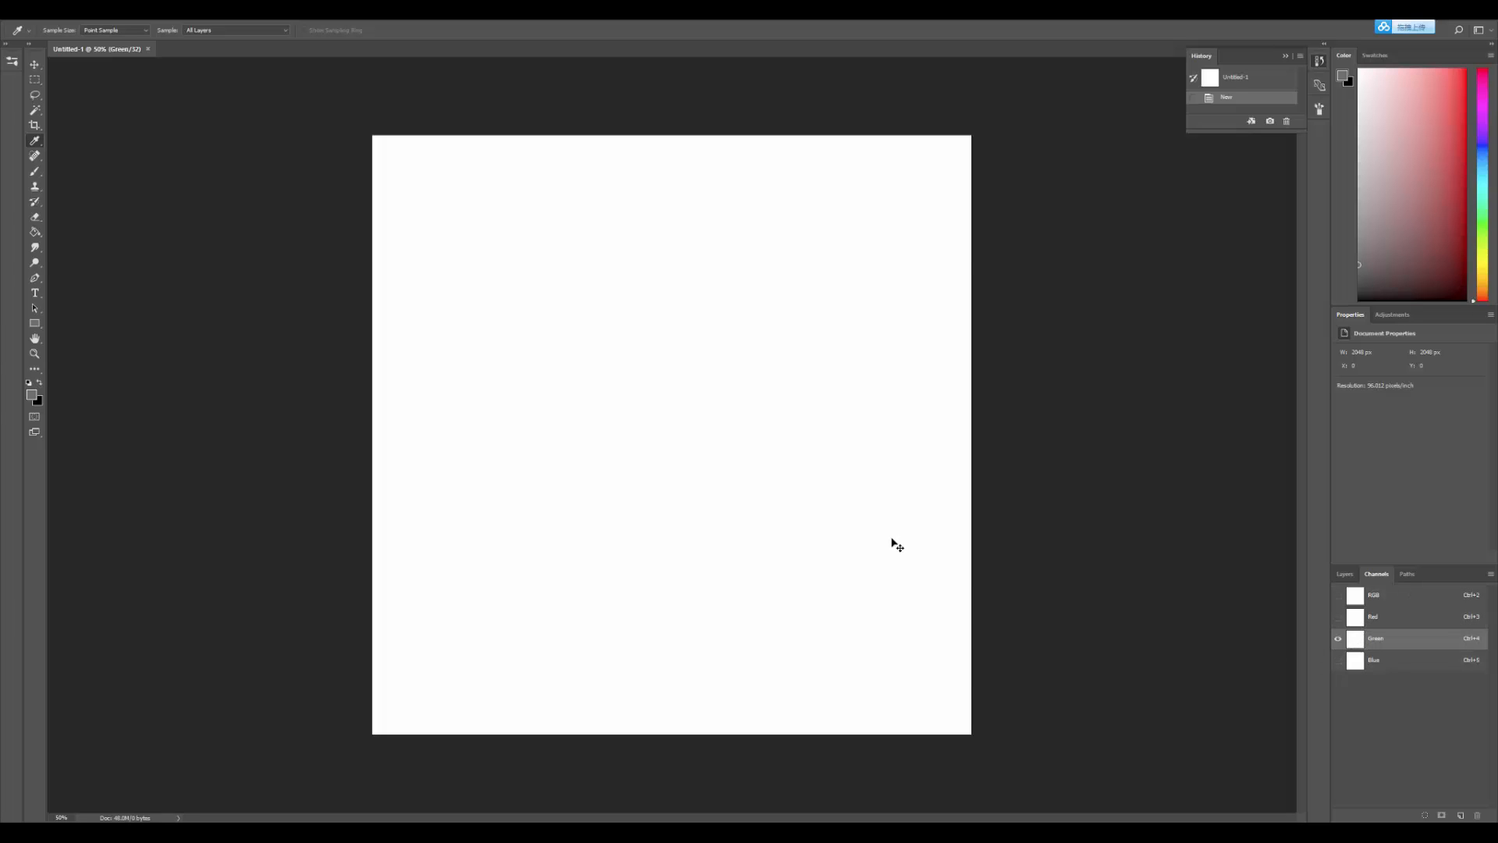
{"action": "key", "text": "ctrl+v"}
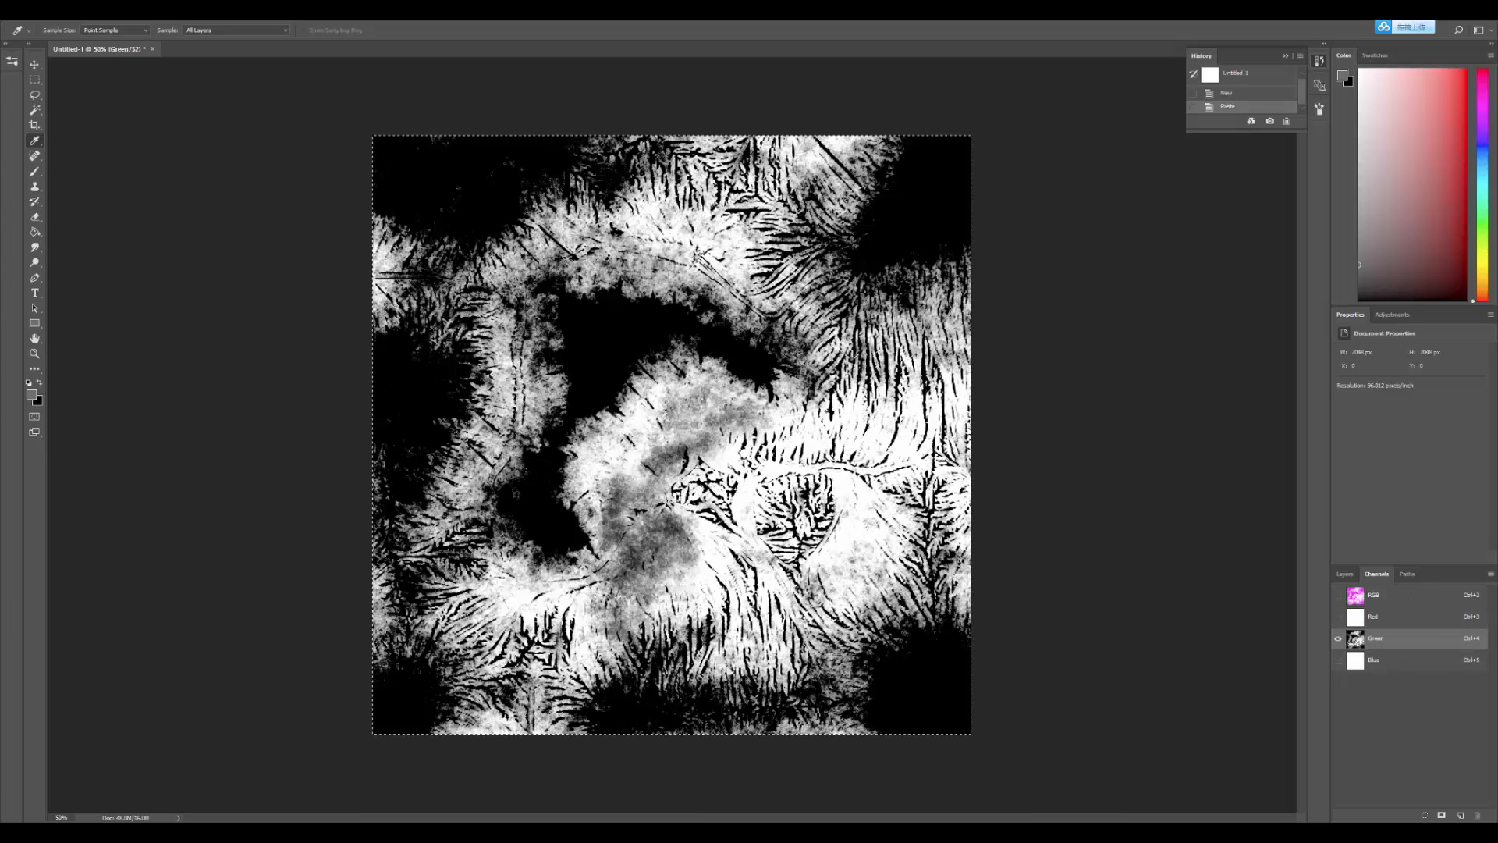
{"action": "key", "text": "ctrl+d"}
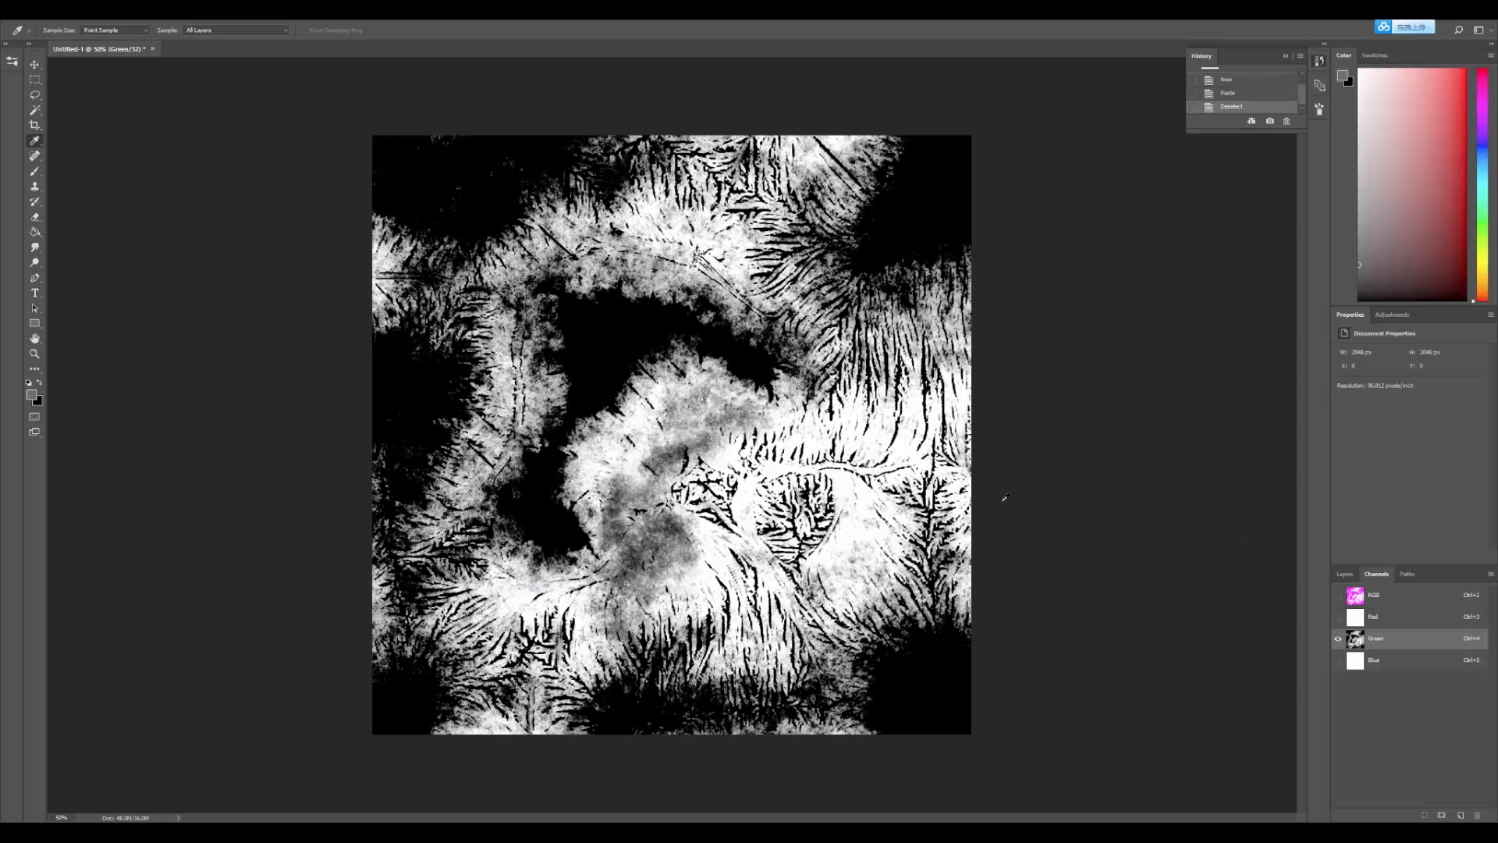
{"action": "left_click", "coordinate": [1362, 598]}
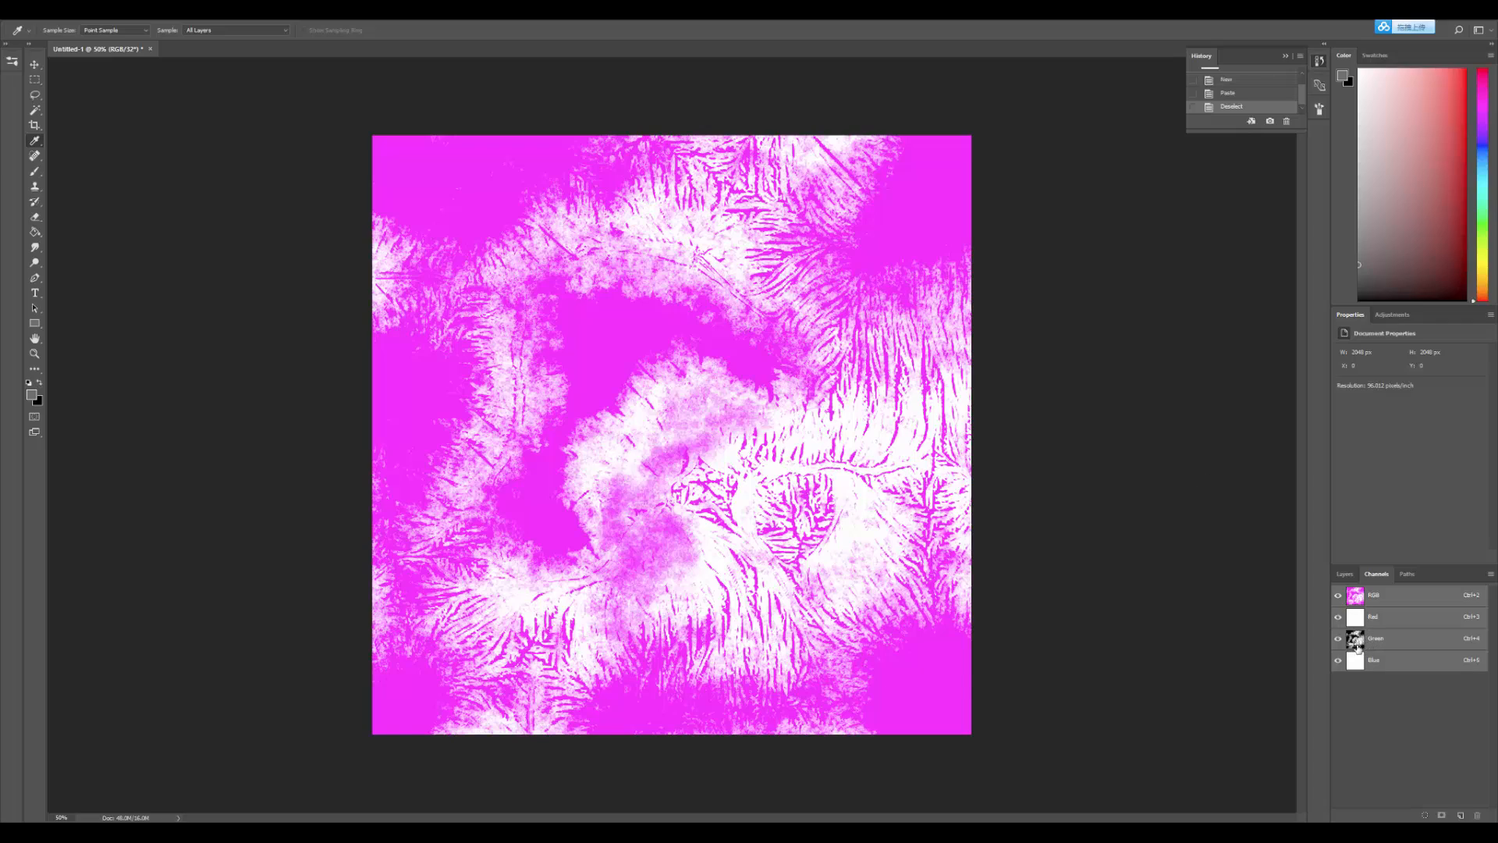
Step: Load the Green channel as a selection and cut it out of the Red channel with black as the background colour
{"action": "left_click", "coordinate": [1359, 647]}
{"action": "left_click", "coordinate": [1358, 644], "text": "ctrl"}
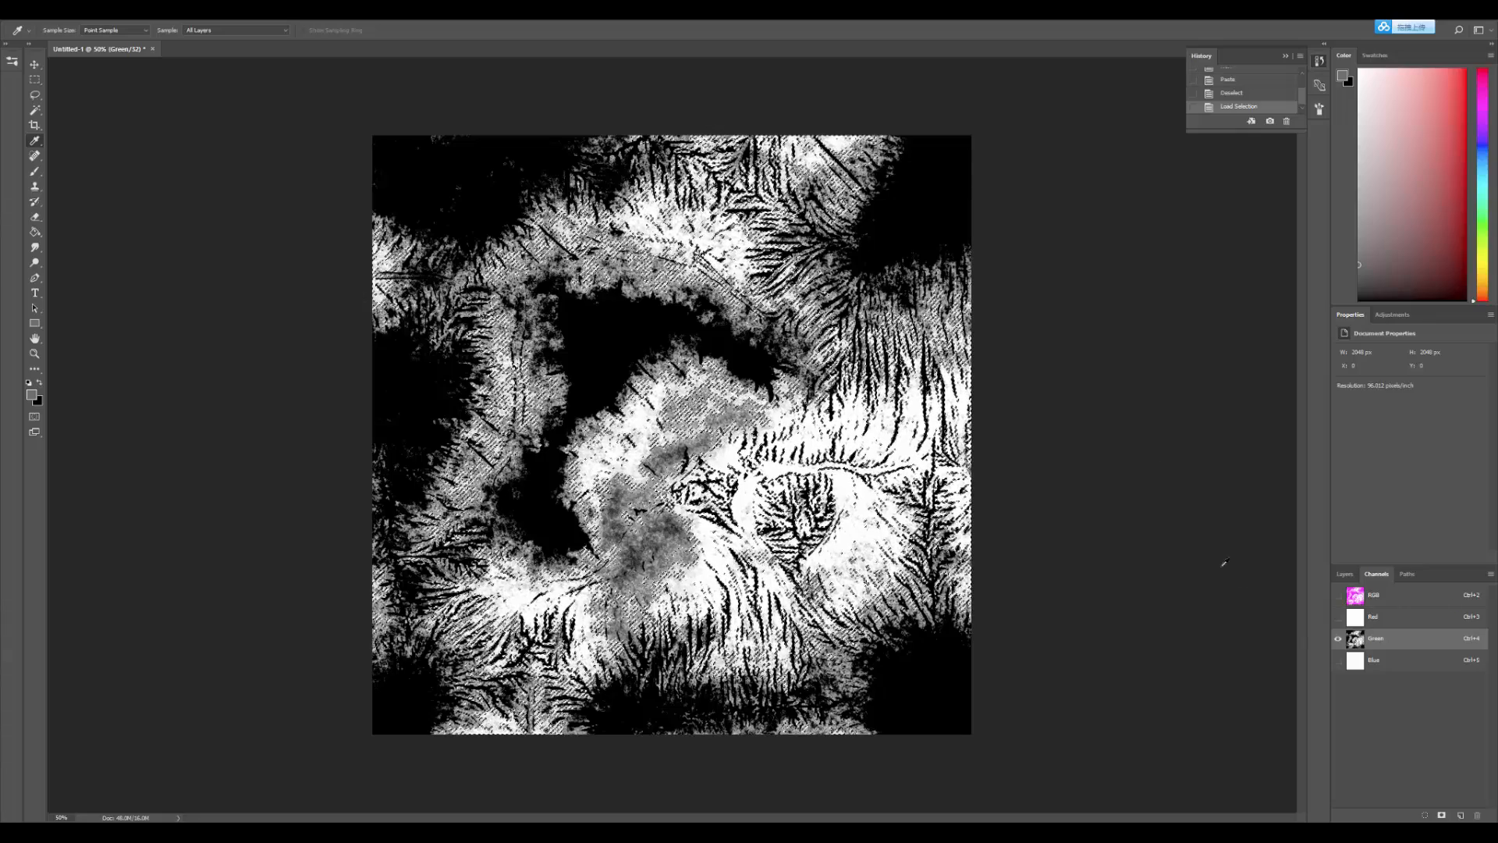
{"action": "left_click", "coordinate": [1357, 618]}
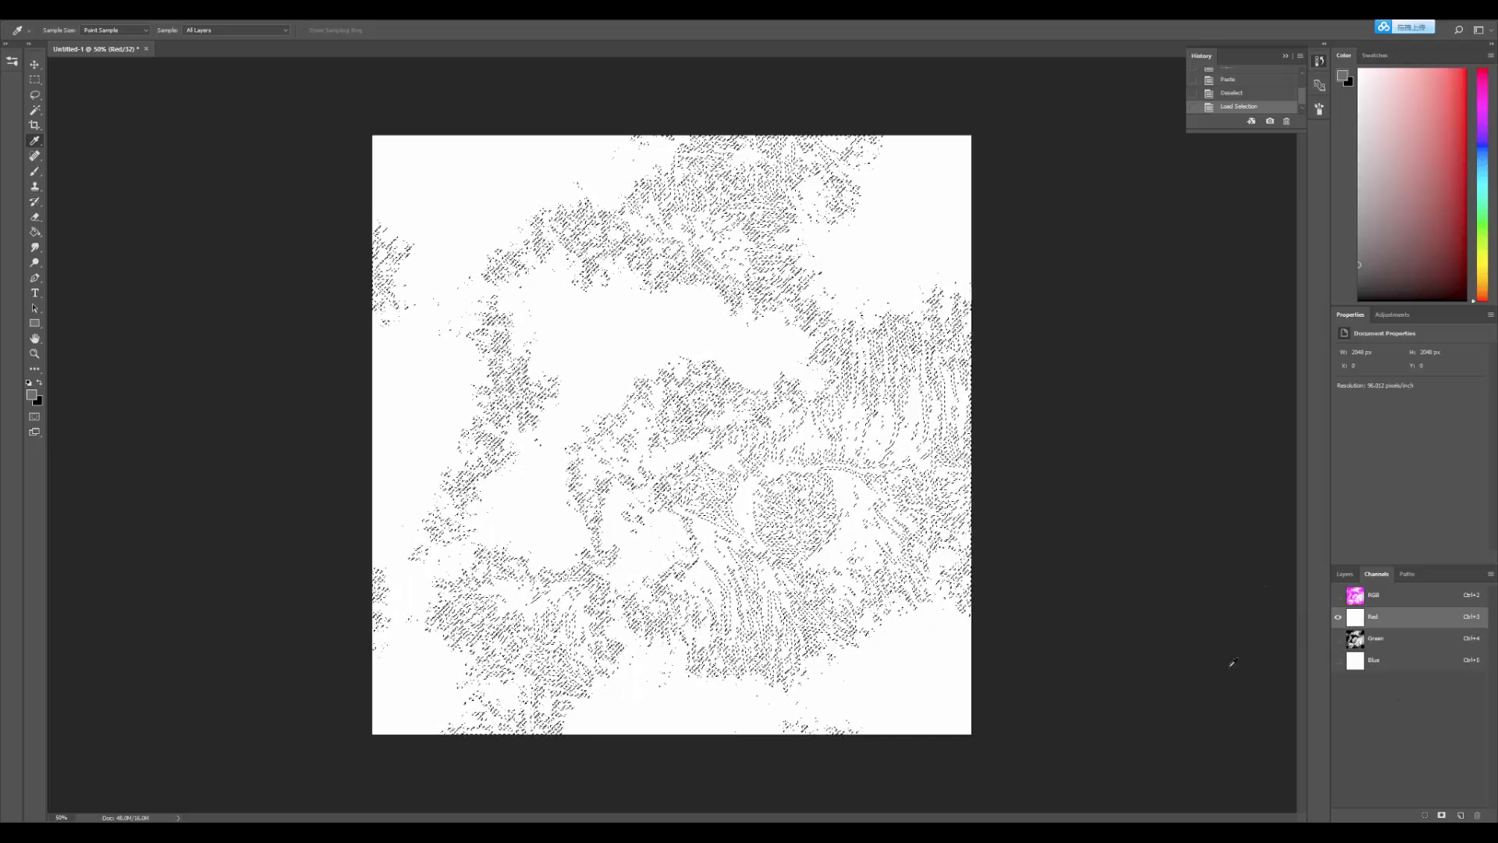
{"action": "left_click", "coordinate": [1359, 644], "text": "ctrl"}
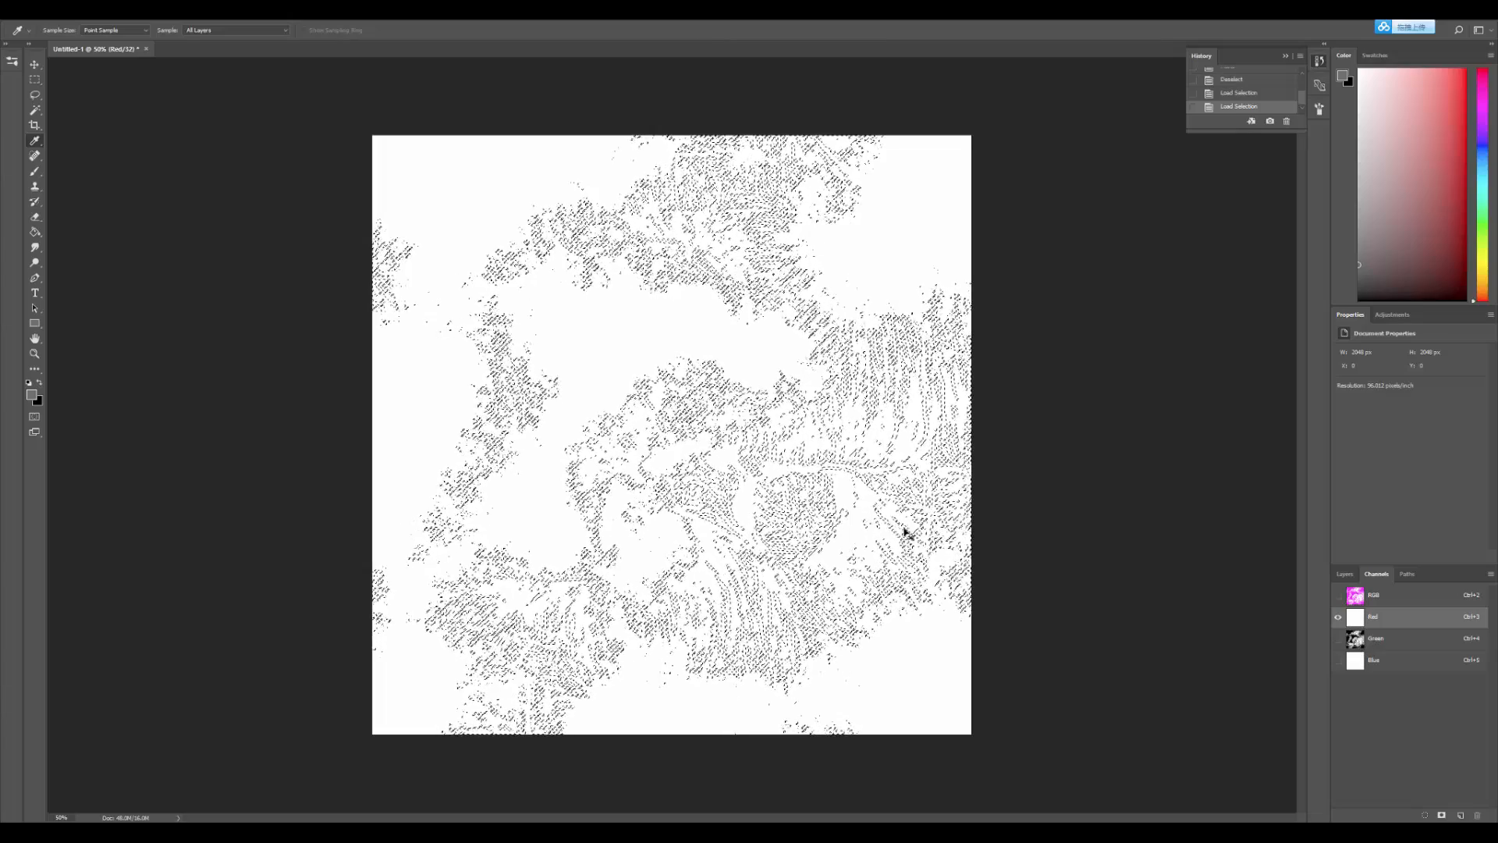
{"action": "key", "text": "x"}
{"action": "key", "text": "d"}
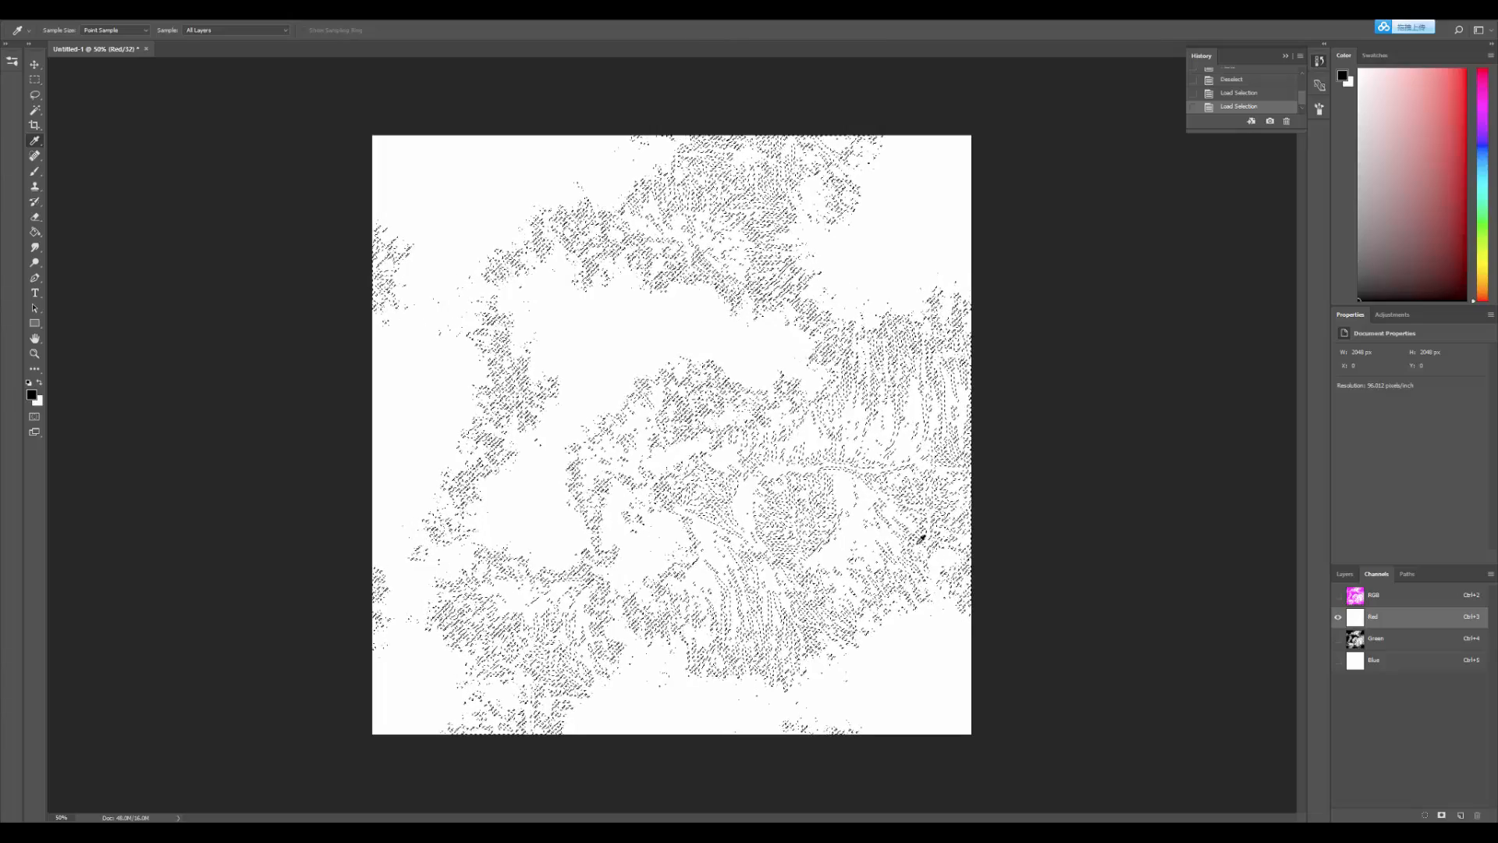
{"action": "key", "text": "x"}
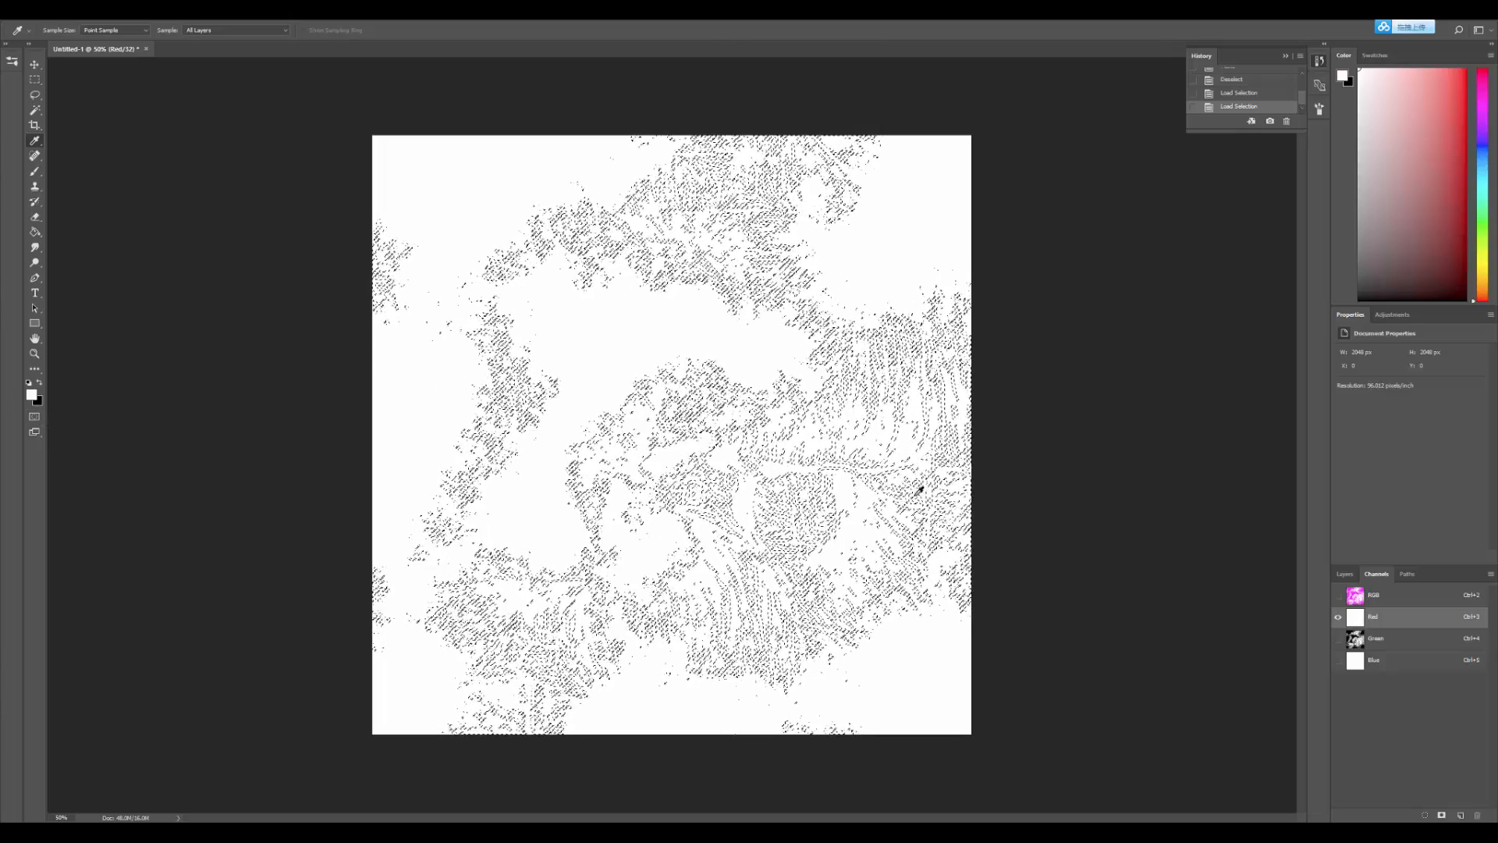
{"action": "key", "text": "ctrl+x"}
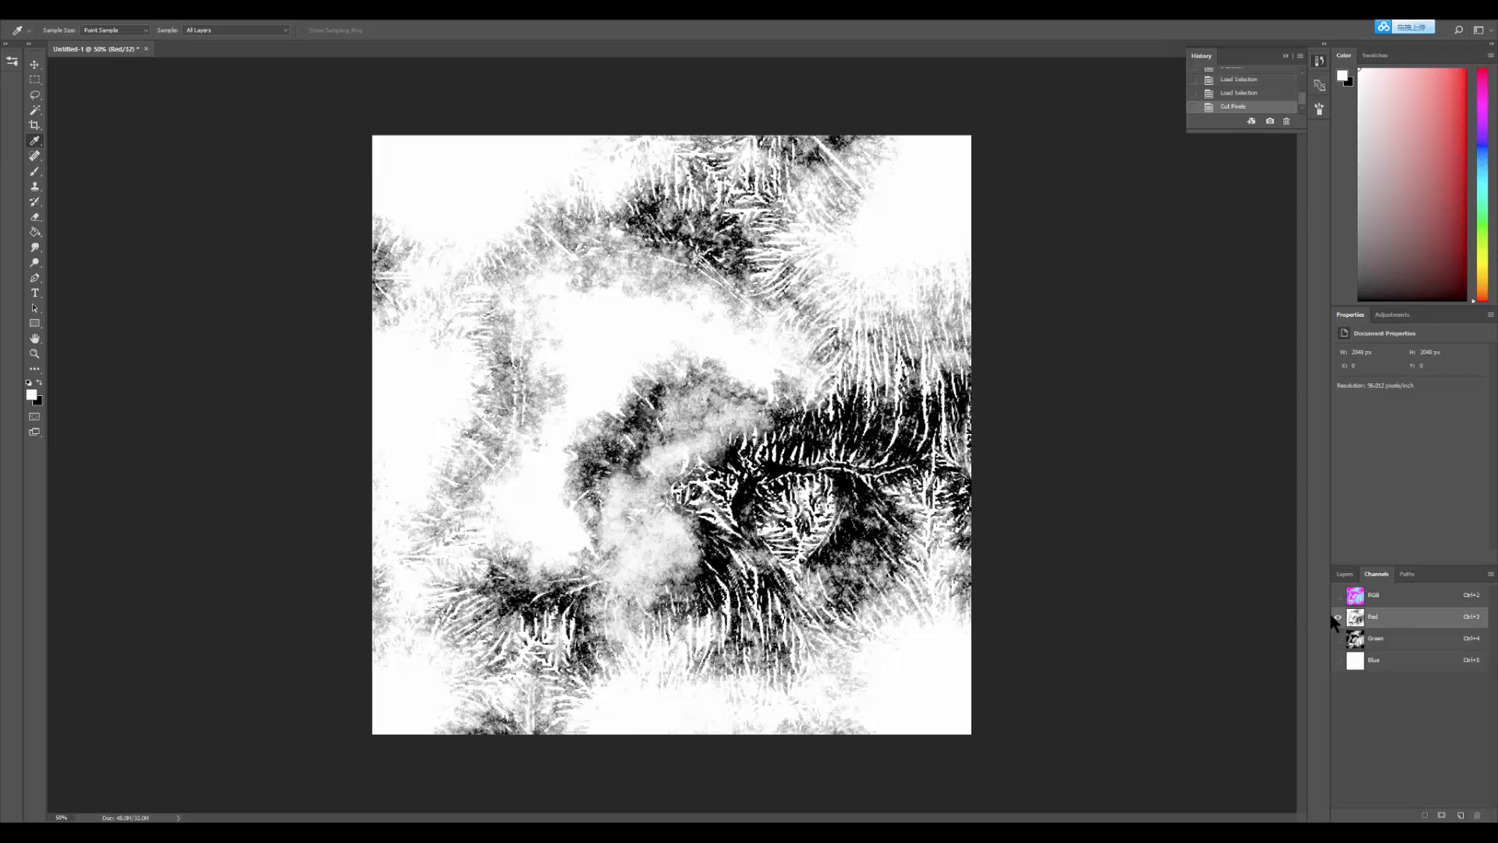
Step: Show the Red and Green channels together and examine how the mud and grass masks fit at closer zoom
{"action": "left_click", "coordinate": [1338, 638]}
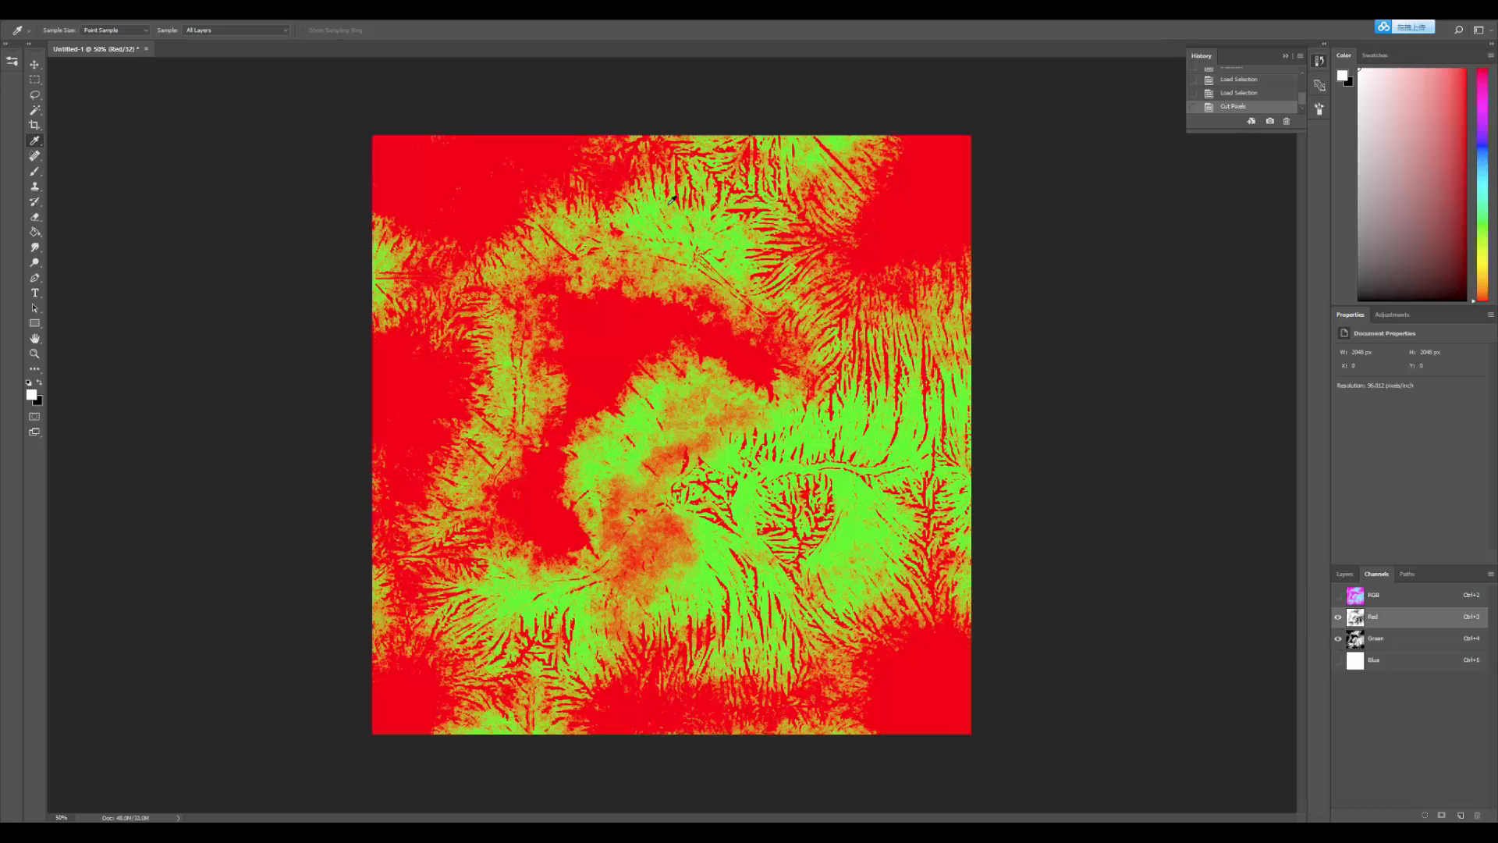
{"action": "key", "text": "ctrl+plus"}
{"action": "key", "text": "ctrl+plus"}
{"action": "key", "text": "ctrl+plus"}
{"action": "key", "text": "ctrl+plus"}
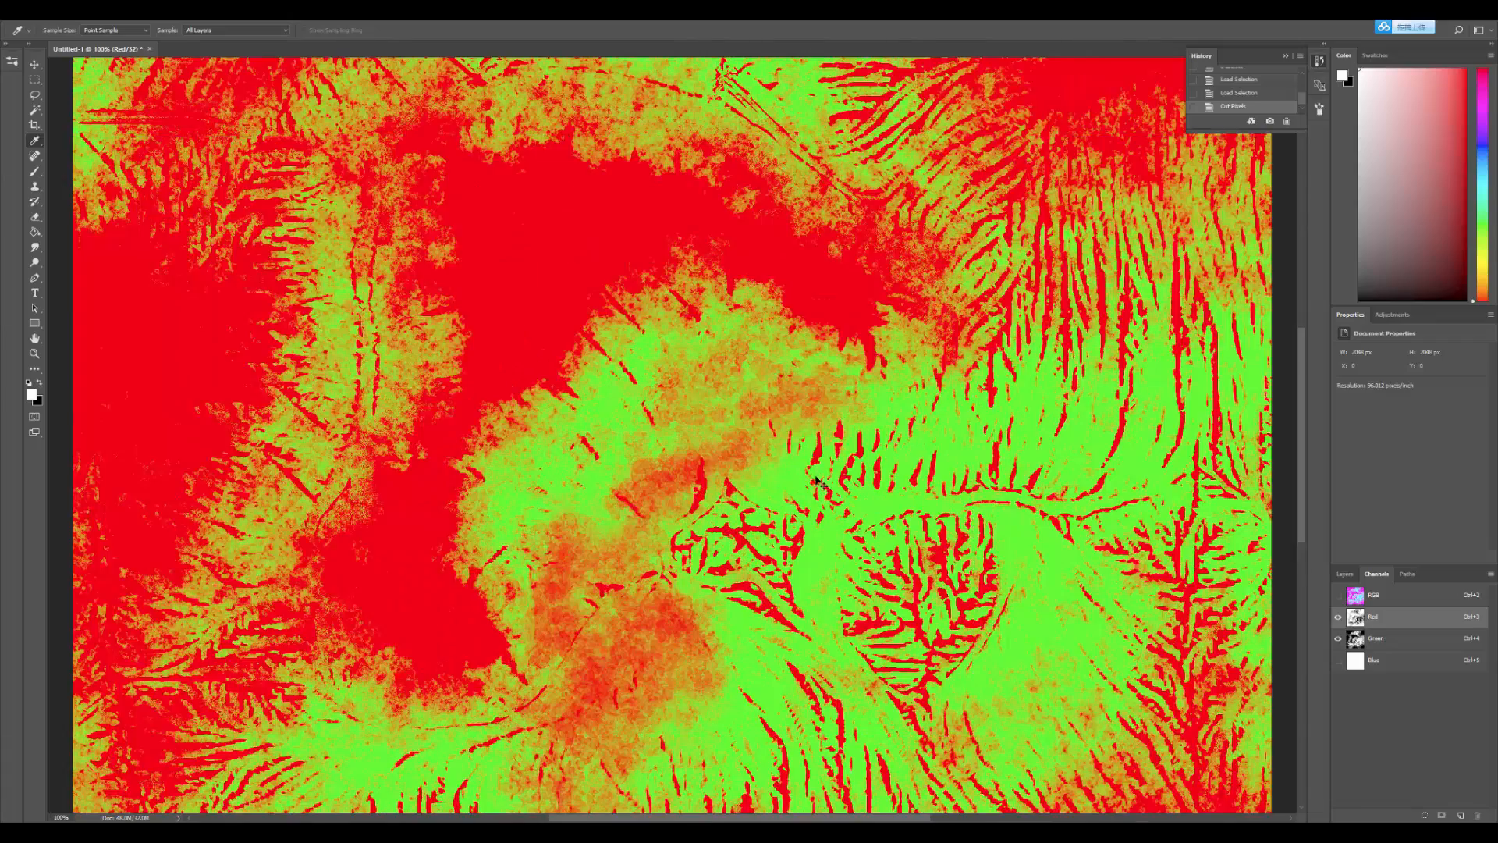
{"action": "key", "text": "ctrl+minus"}
{"action": "key", "text": "ctrl+minus"}
{"action": "key", "text": "ctrl+minus"}
{"action": "key", "text": "ctrl+minus"}
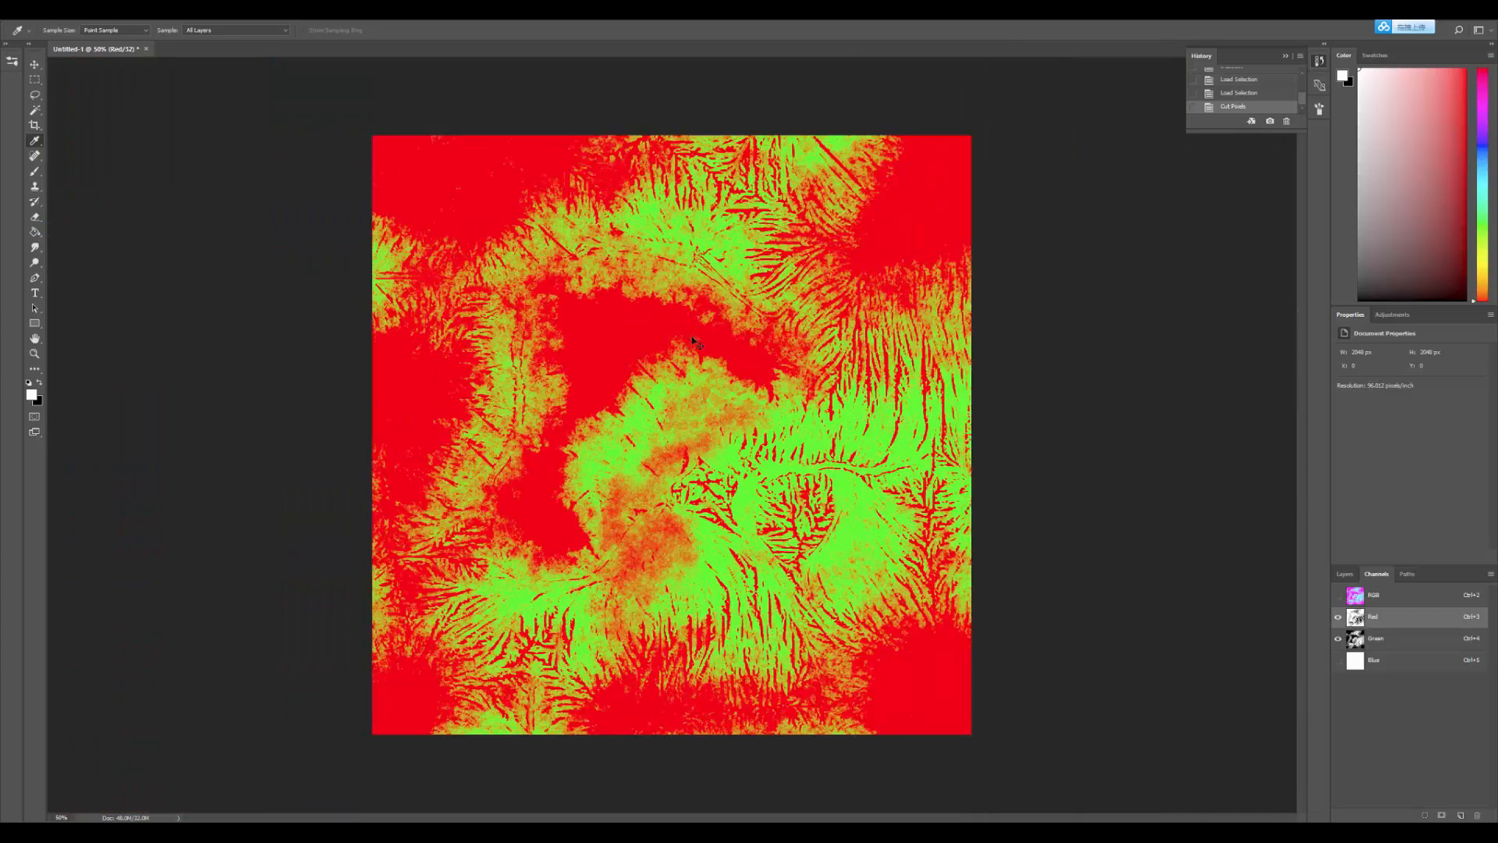
{"action": "key", "text": "ctrl+plus"}
{"action": "key", "text": "ctrl+plus"}
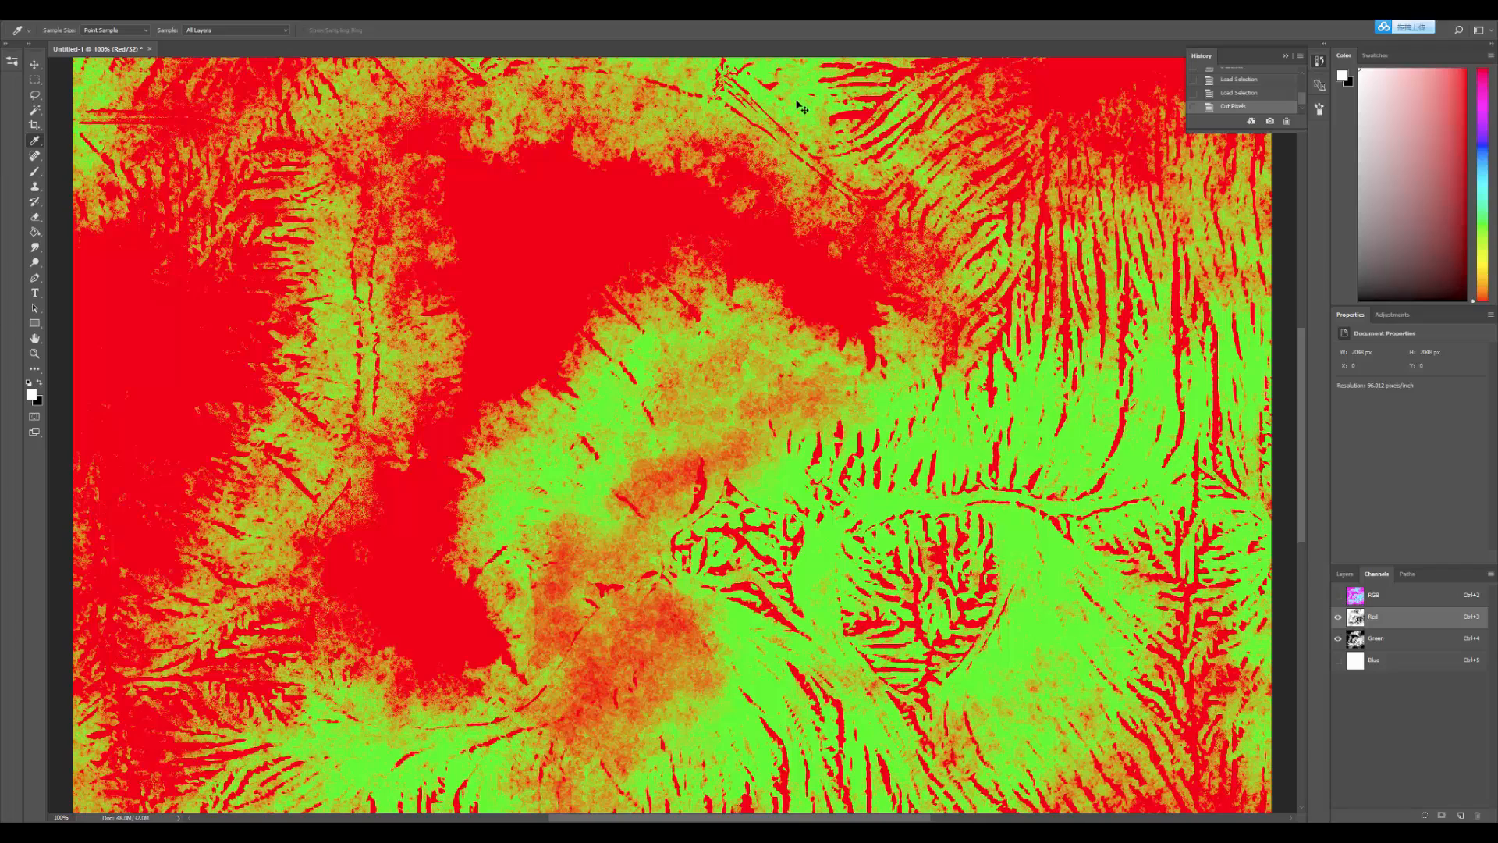
{"action": "key", "text": "ctrl+minus"}
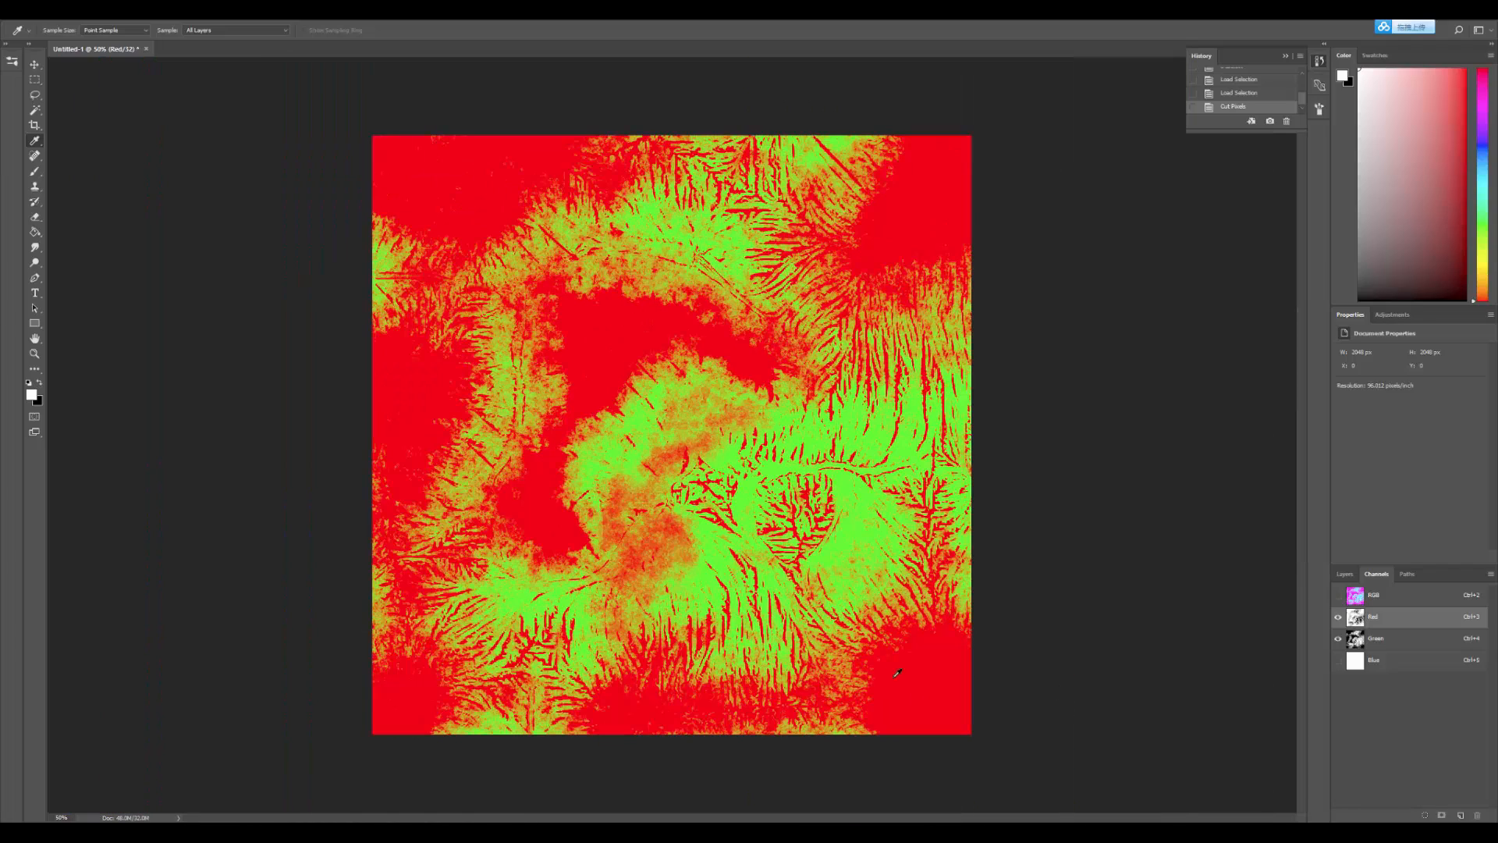
Step: Switch to Substance Painter and export the Rock layer's mask to the clipboard
{"action": "key", "text": "alt+Tab"}
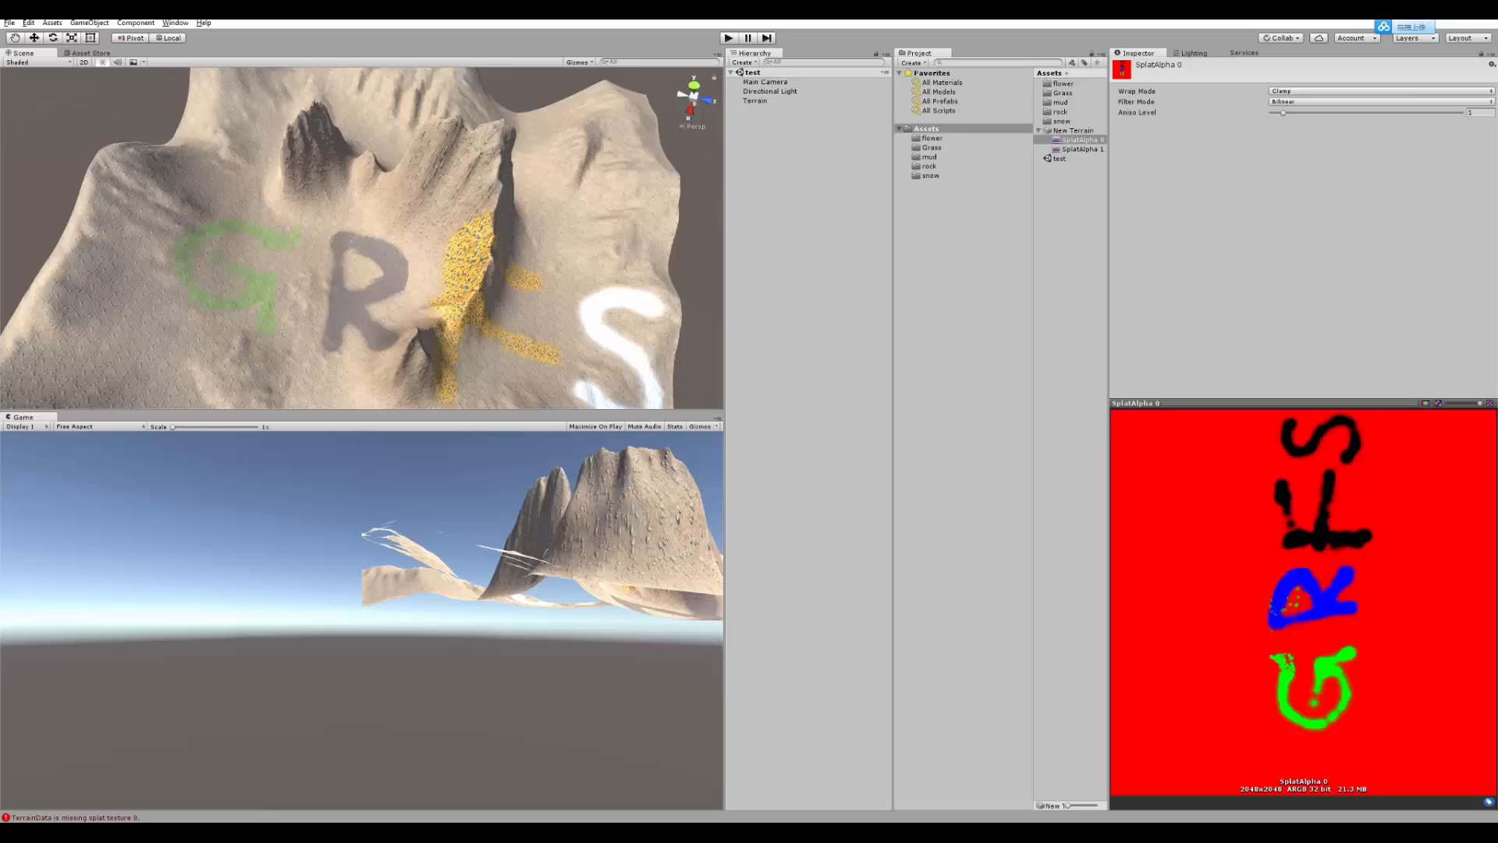
{"action": "key", "text": "alt+Tab"}
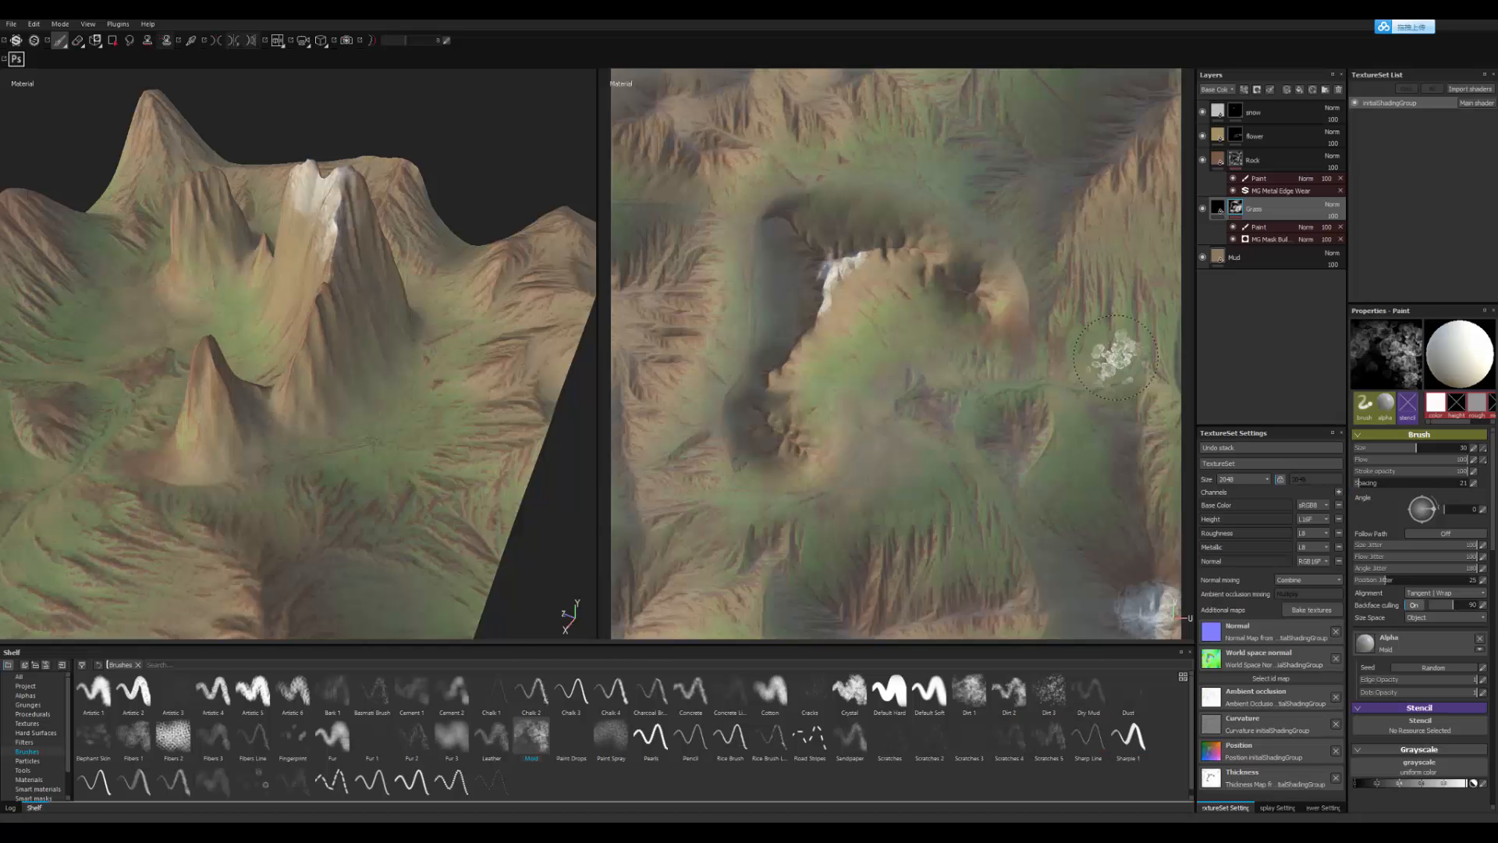
{"action": "left_click", "coordinate": [1233, 159]}
{"action": "right_click", "coordinate": [1238, 156]}
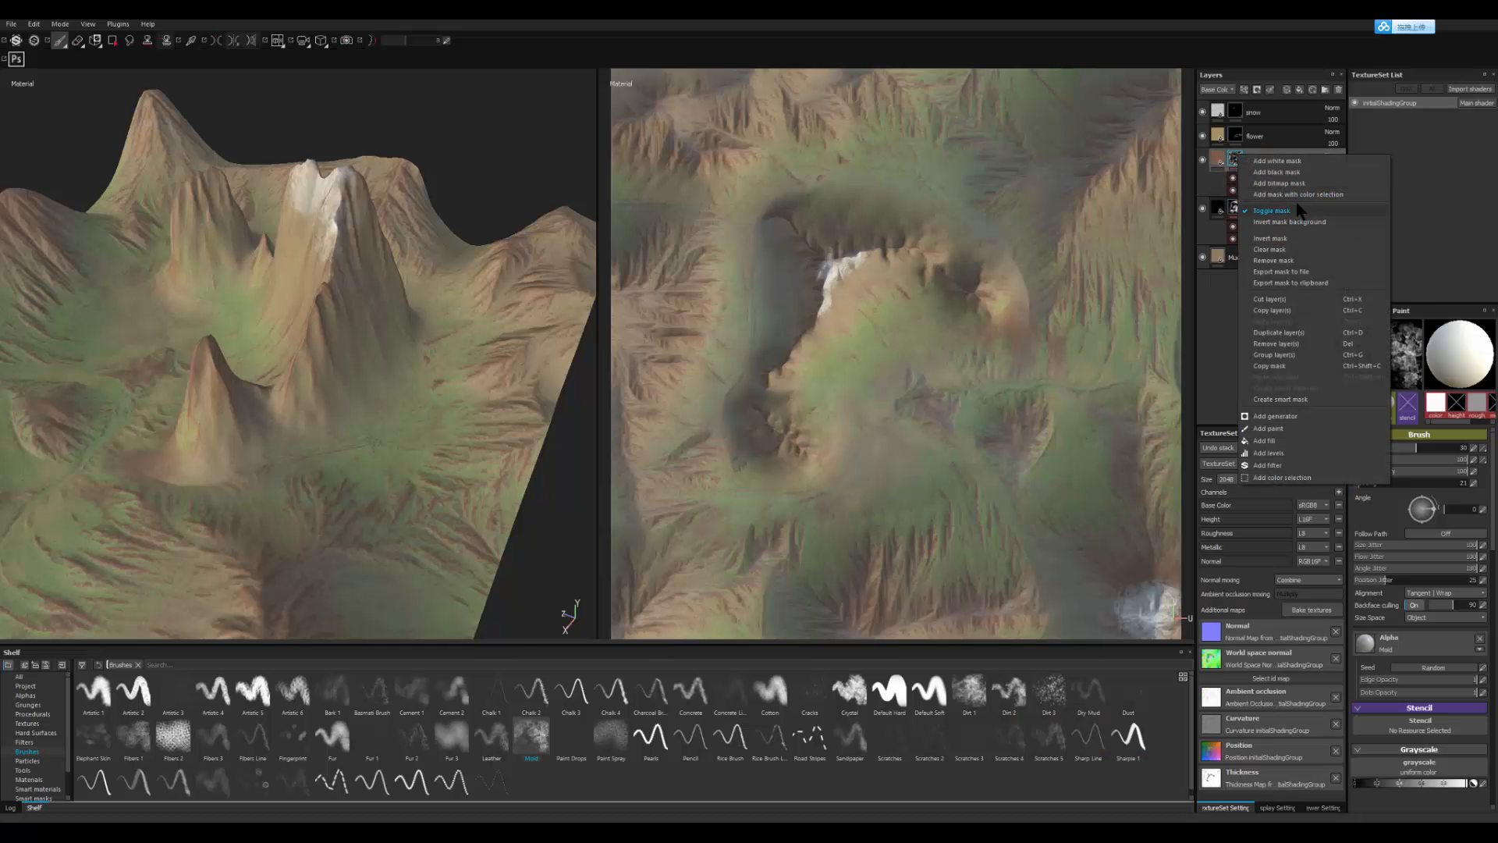
{"action": "left_click", "coordinate": [1298, 282]}
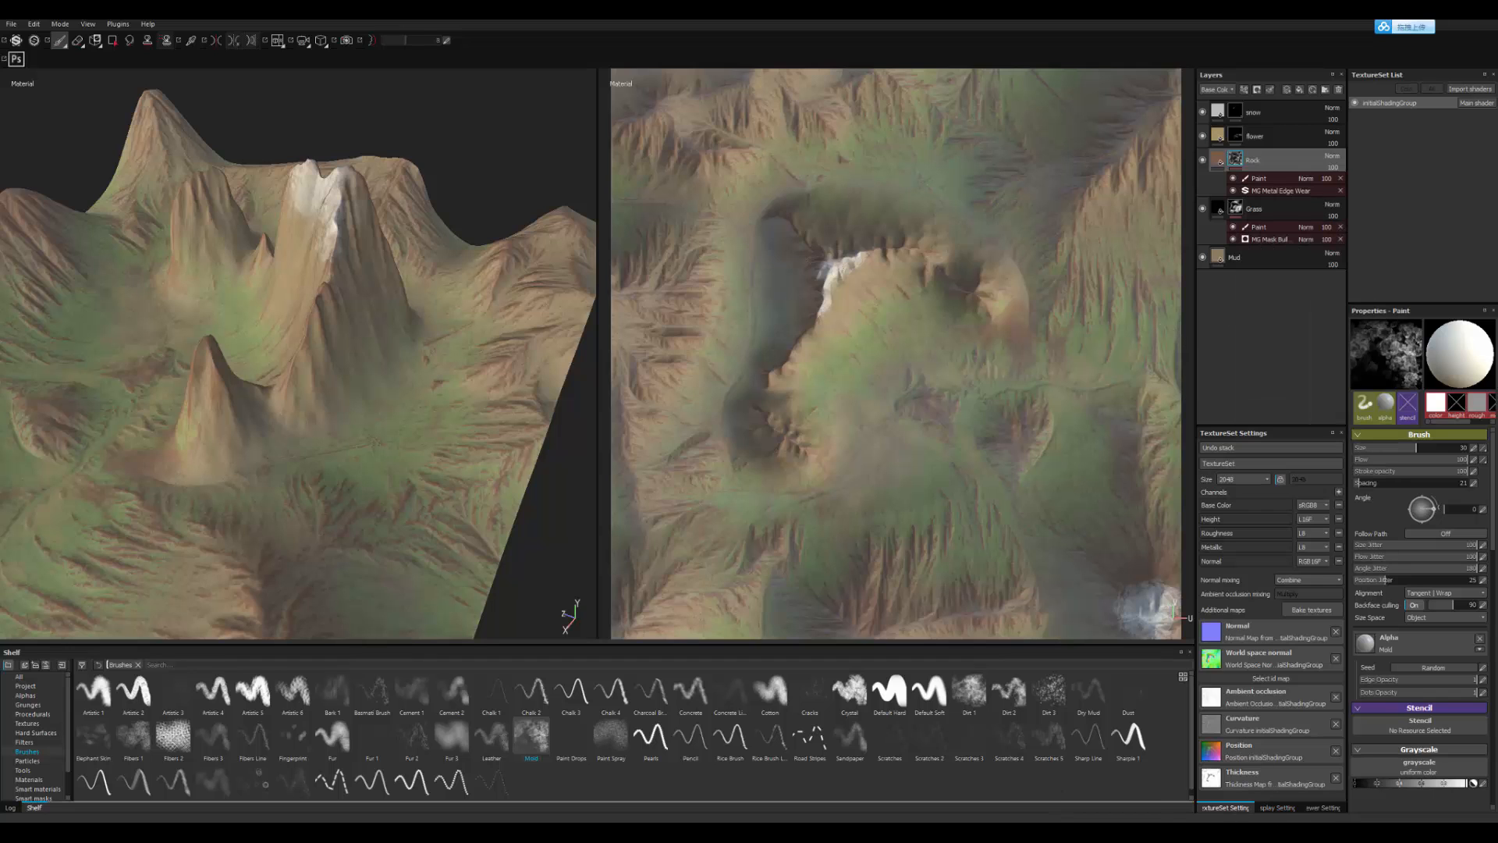
Step: Switch to Photoshop and paste the Rock mask into the Blue channel
{"action": "key", "text": "alt+Tab"}
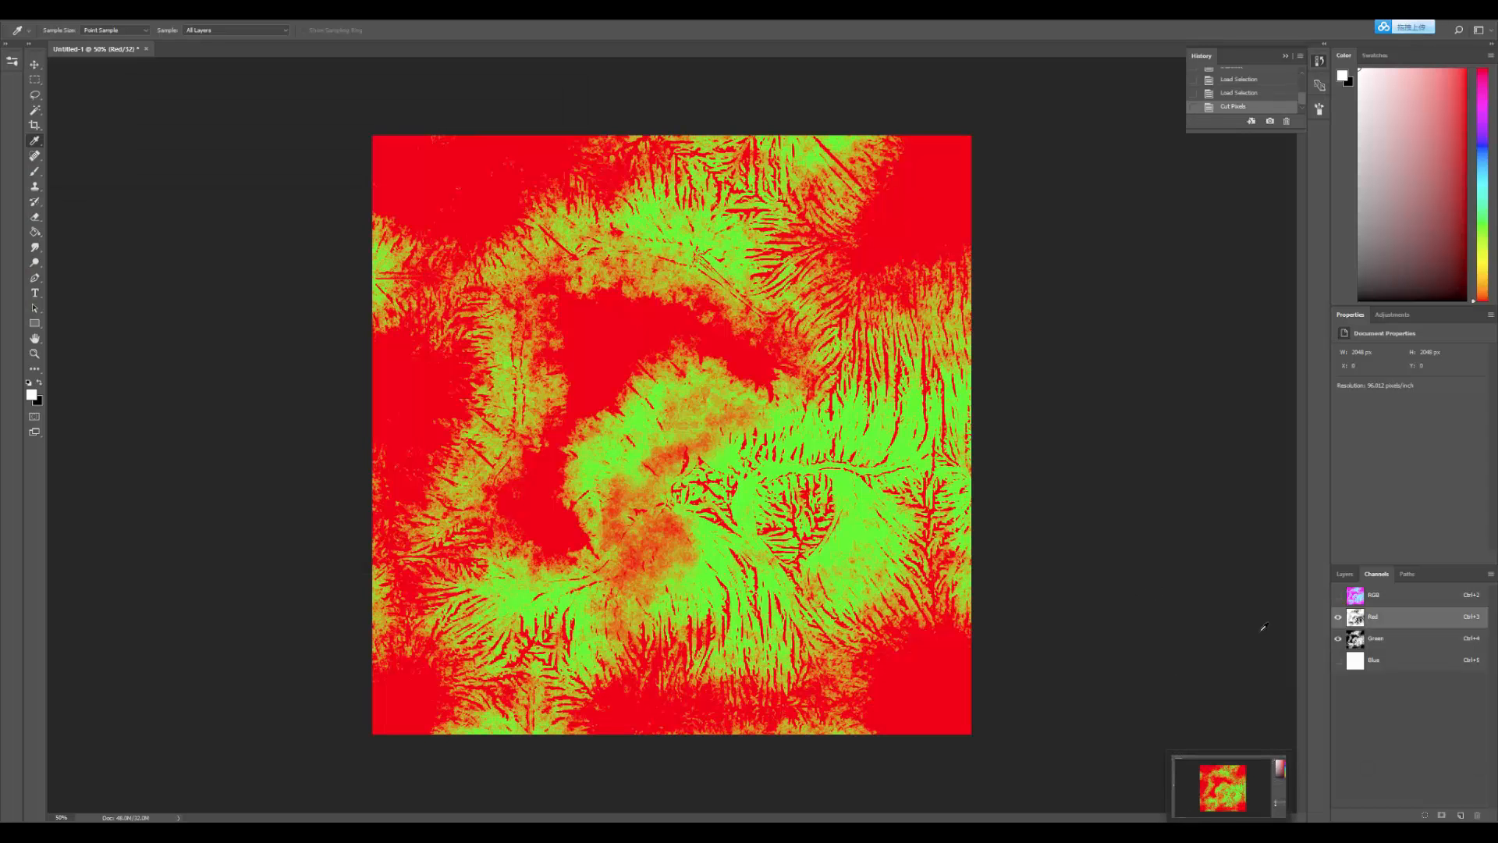
{"action": "left_click", "coordinate": [1362, 662]}
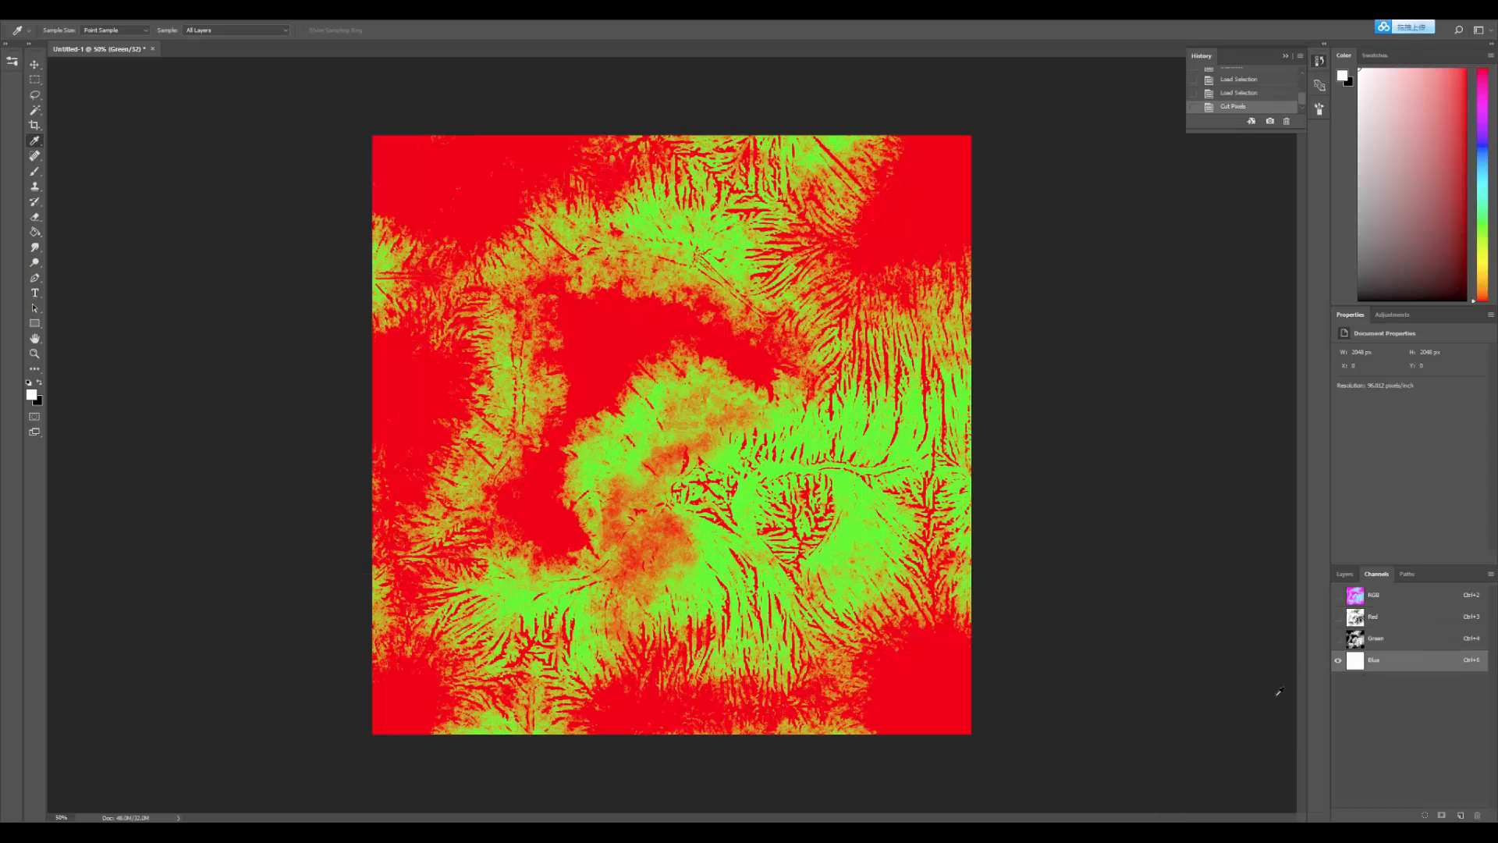
{"action": "key", "text": "ctrl+v"}
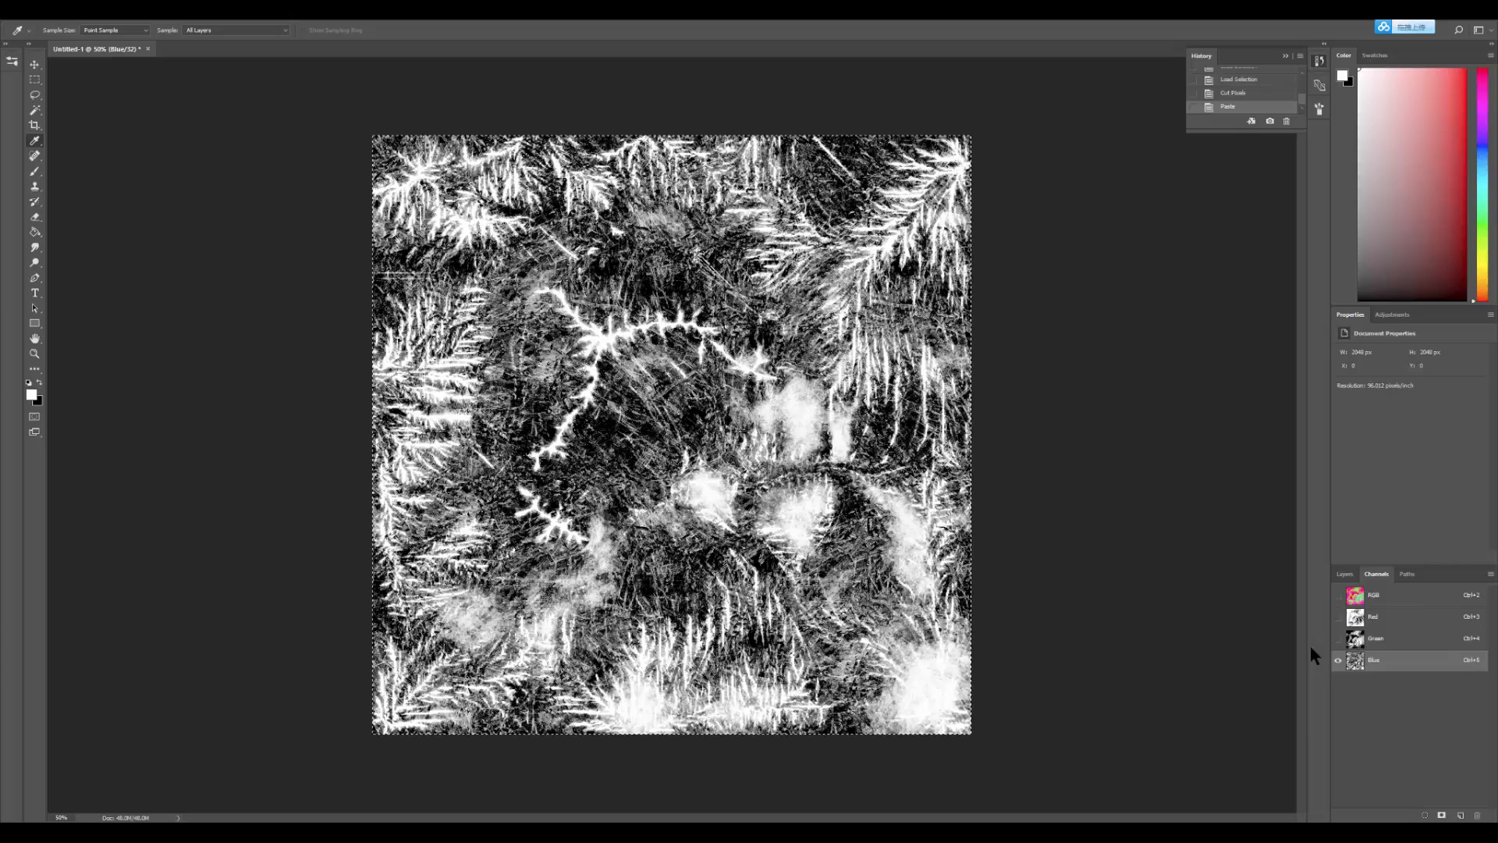
Step: Load the Blue channel as a selection and cut it out of the Green and Red channels
{"action": "left_click", "coordinate": [1362, 665], "text": "ctrl"}
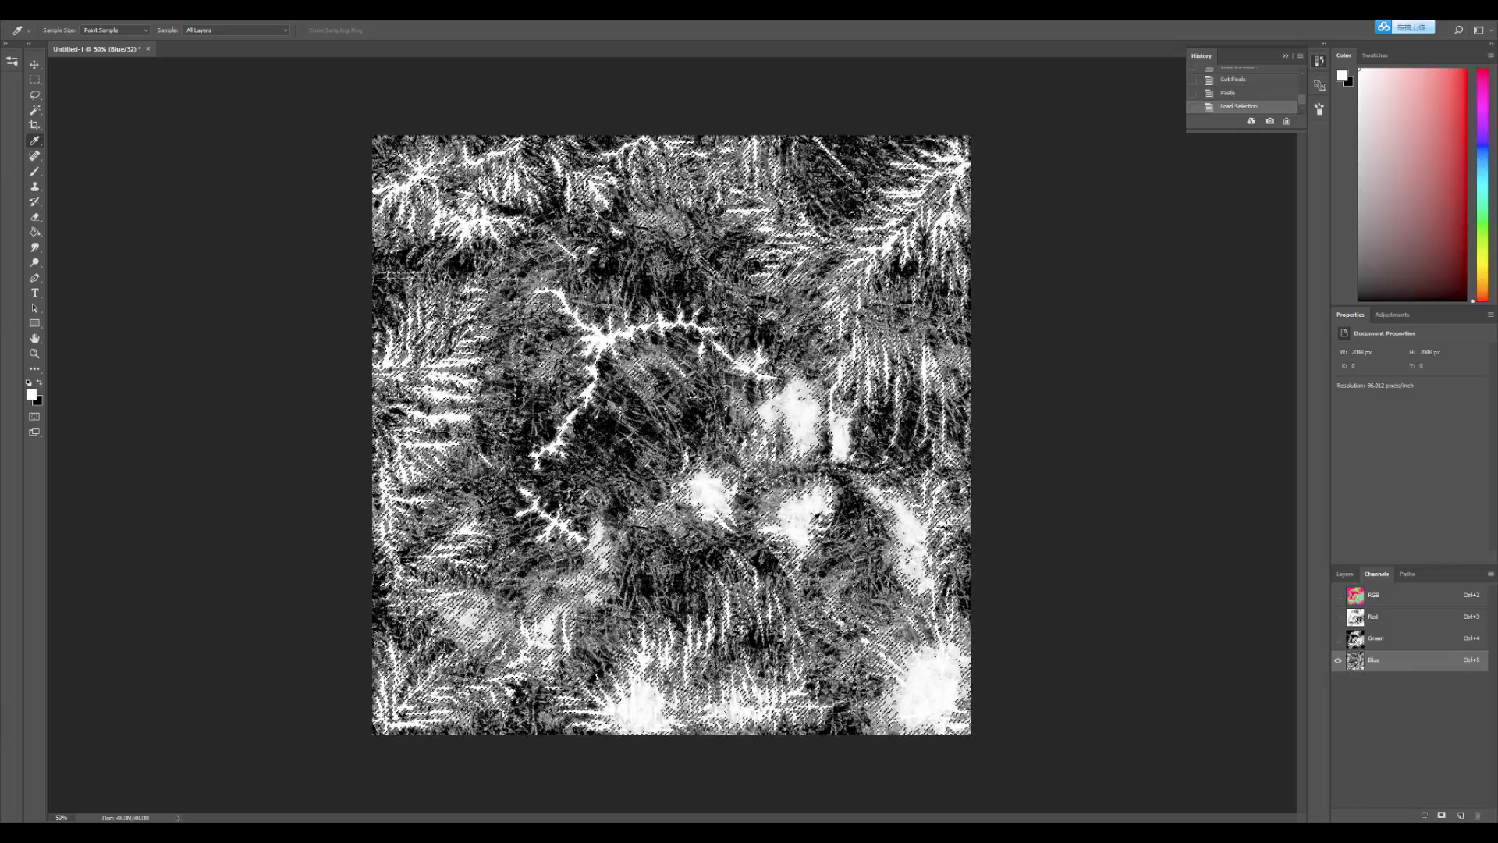
{"action": "left_click", "coordinate": [1374, 639]}
{"action": "key", "text": "ctrl+x"}
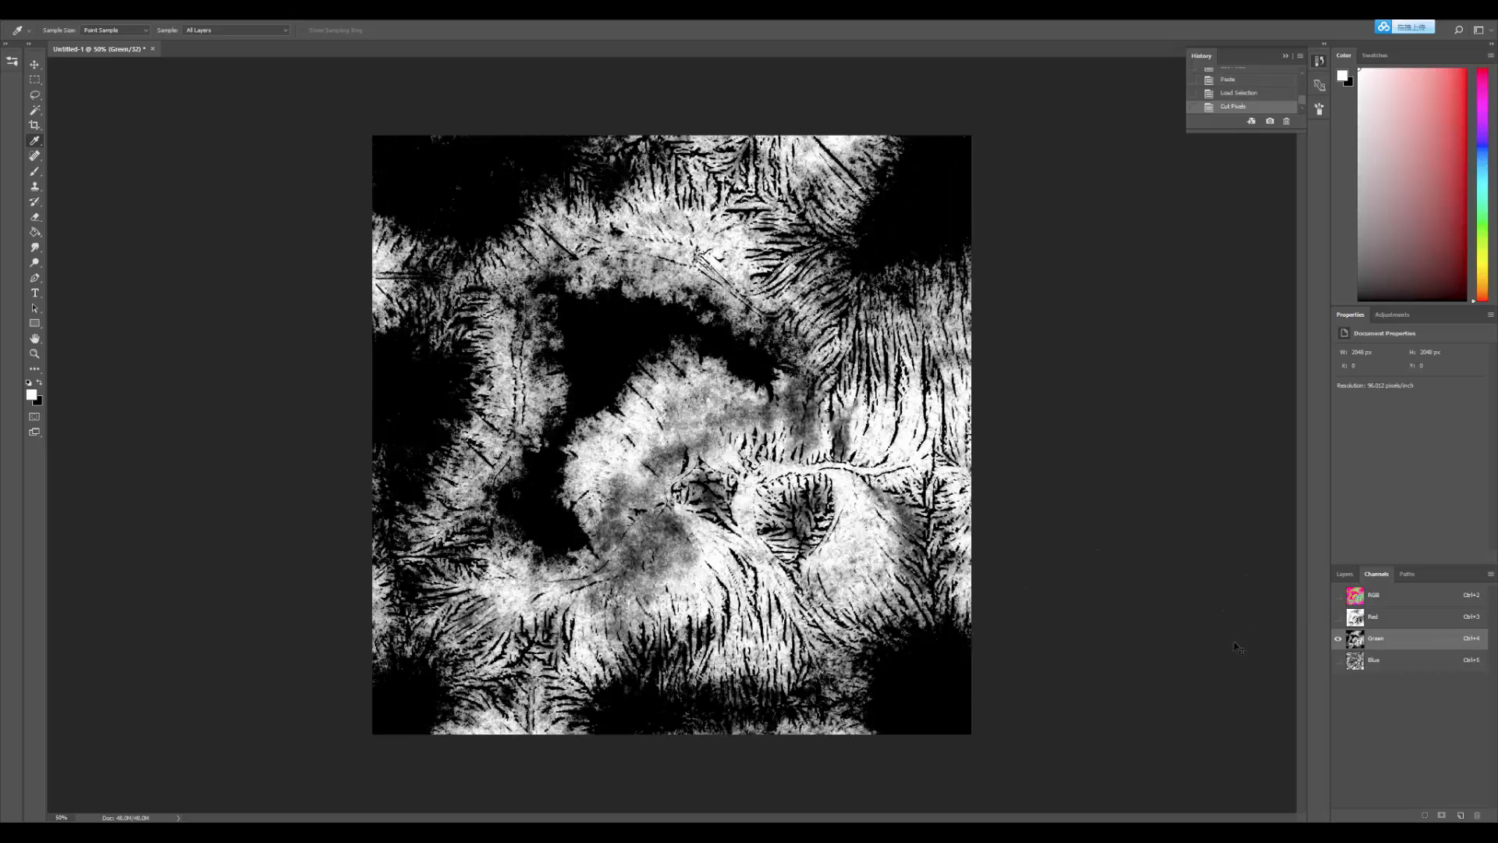
{"action": "left_click", "coordinate": [1361, 617]}
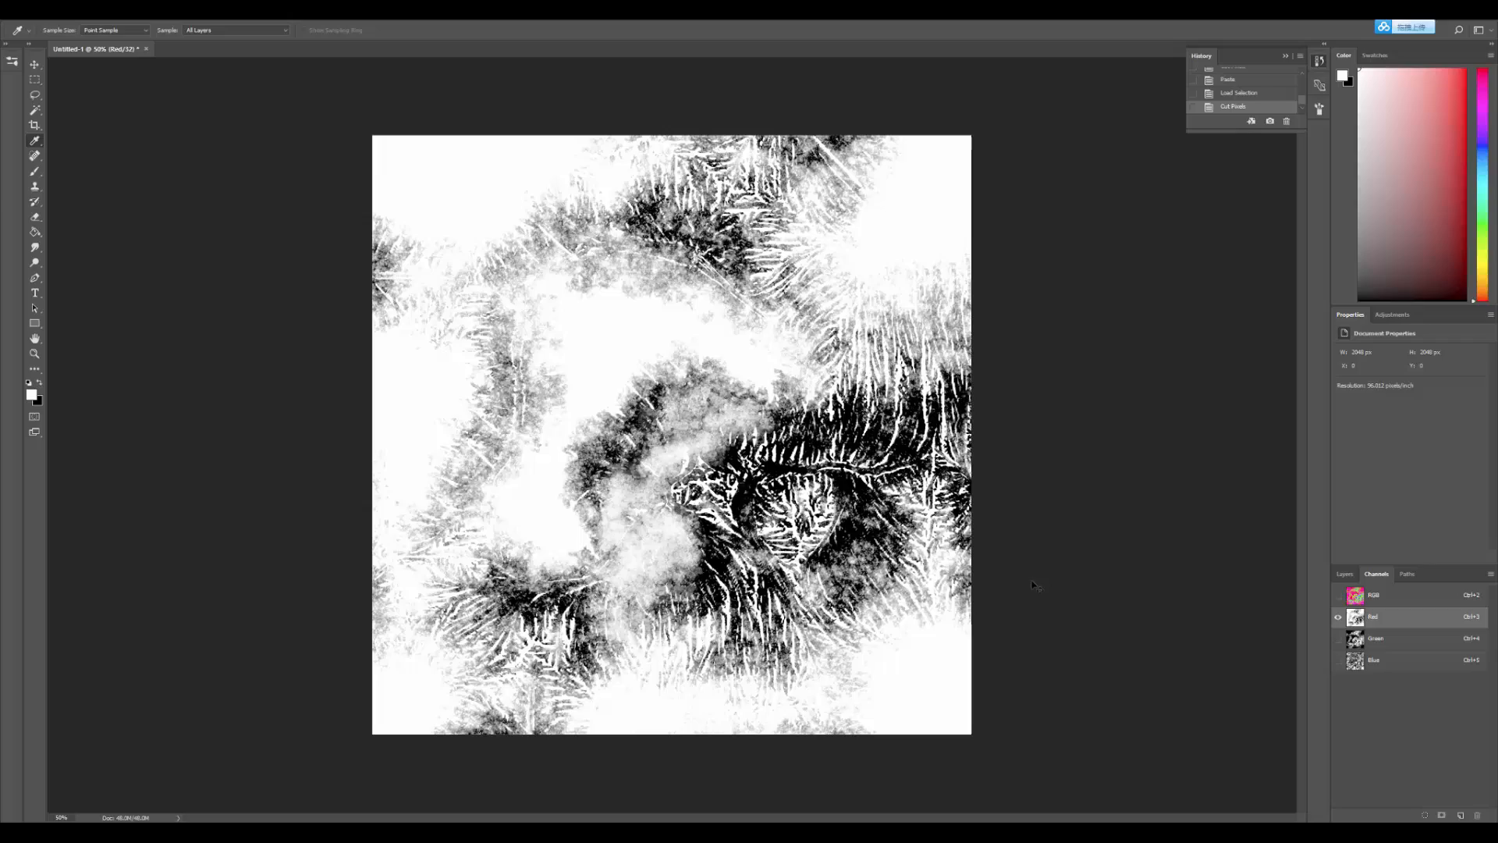
{"action": "left_click", "coordinate": [1358, 663], "text": "ctrl"}
{"action": "key", "text": "ctrl+x"}
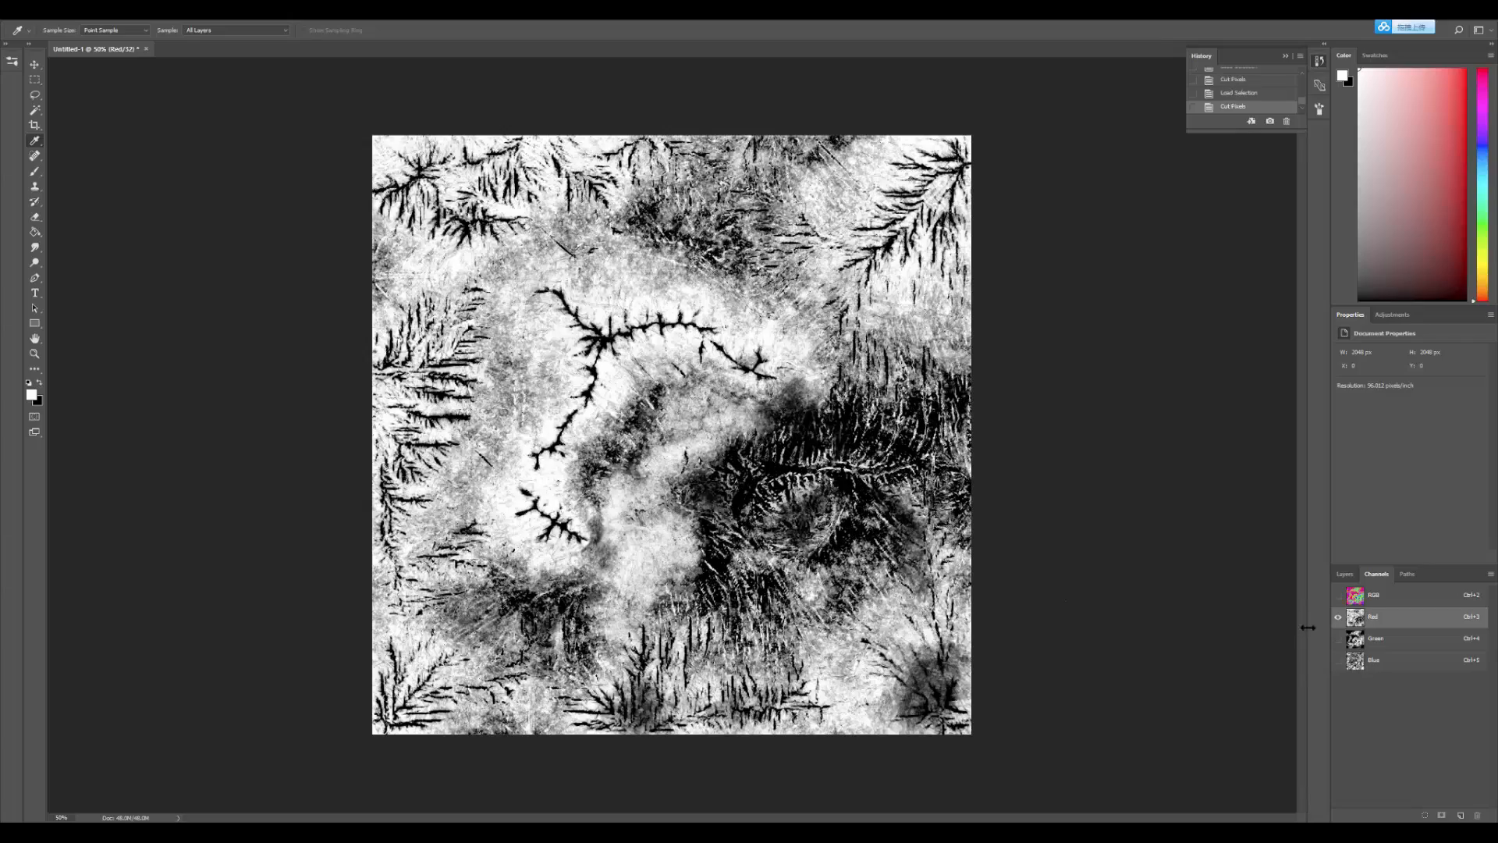
Step: Show the Red, Green and Blue channels together and examine how the mud, grass and rock masks fit at closer zoom
{"action": "left_click", "coordinate": [1337, 638]}
{"action": "left_click", "coordinate": [1337, 660]}
{"action": "key", "text": "ctrl+plus"}
{"action": "key", "text": "ctrl+plus"}
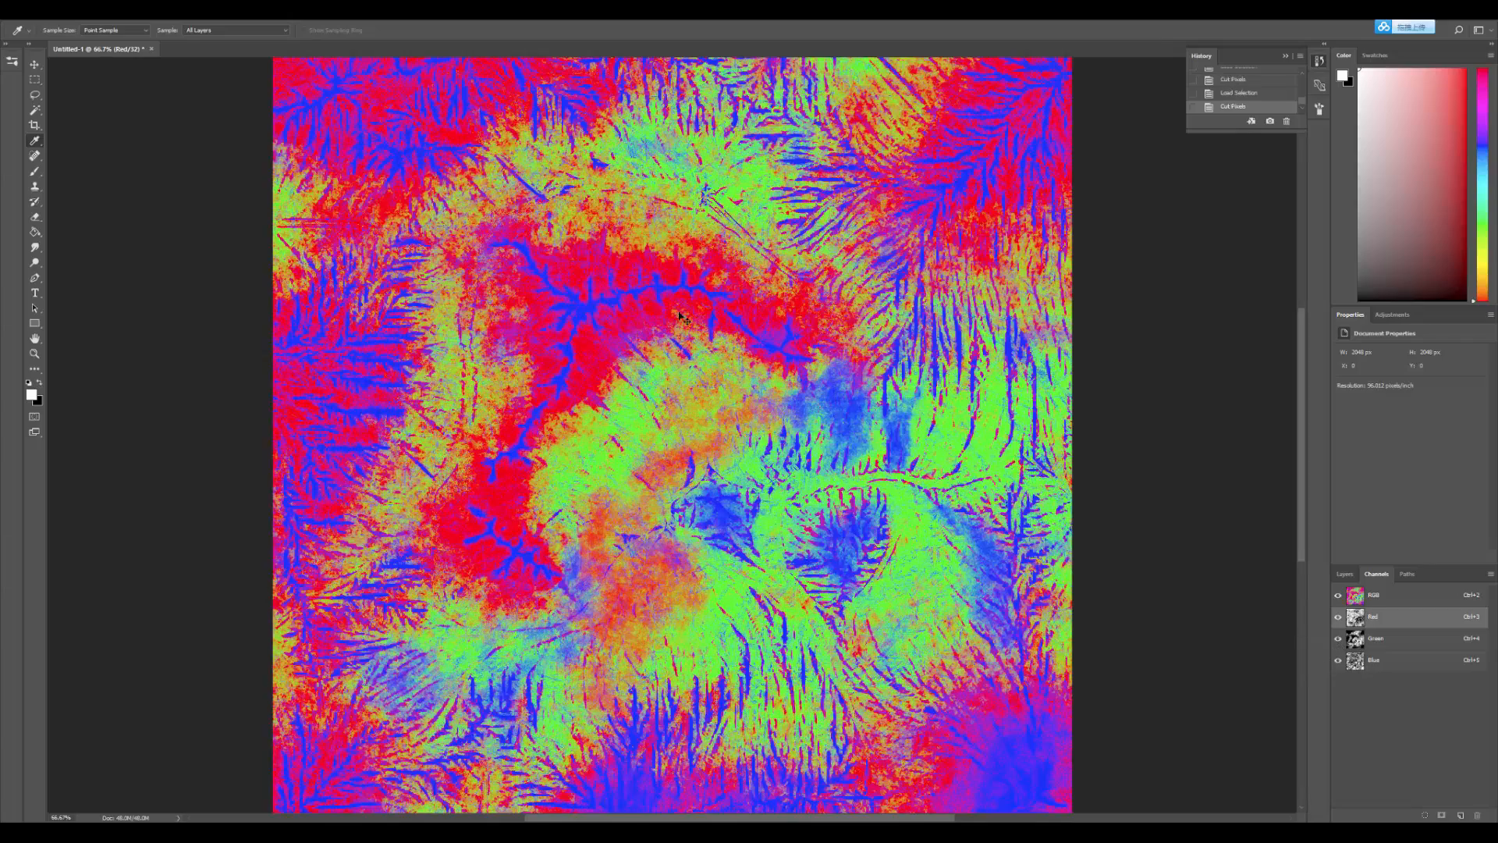
{"action": "key", "text": "ctrl+minus"}
{"action": "key", "text": "ctrl+minus"}
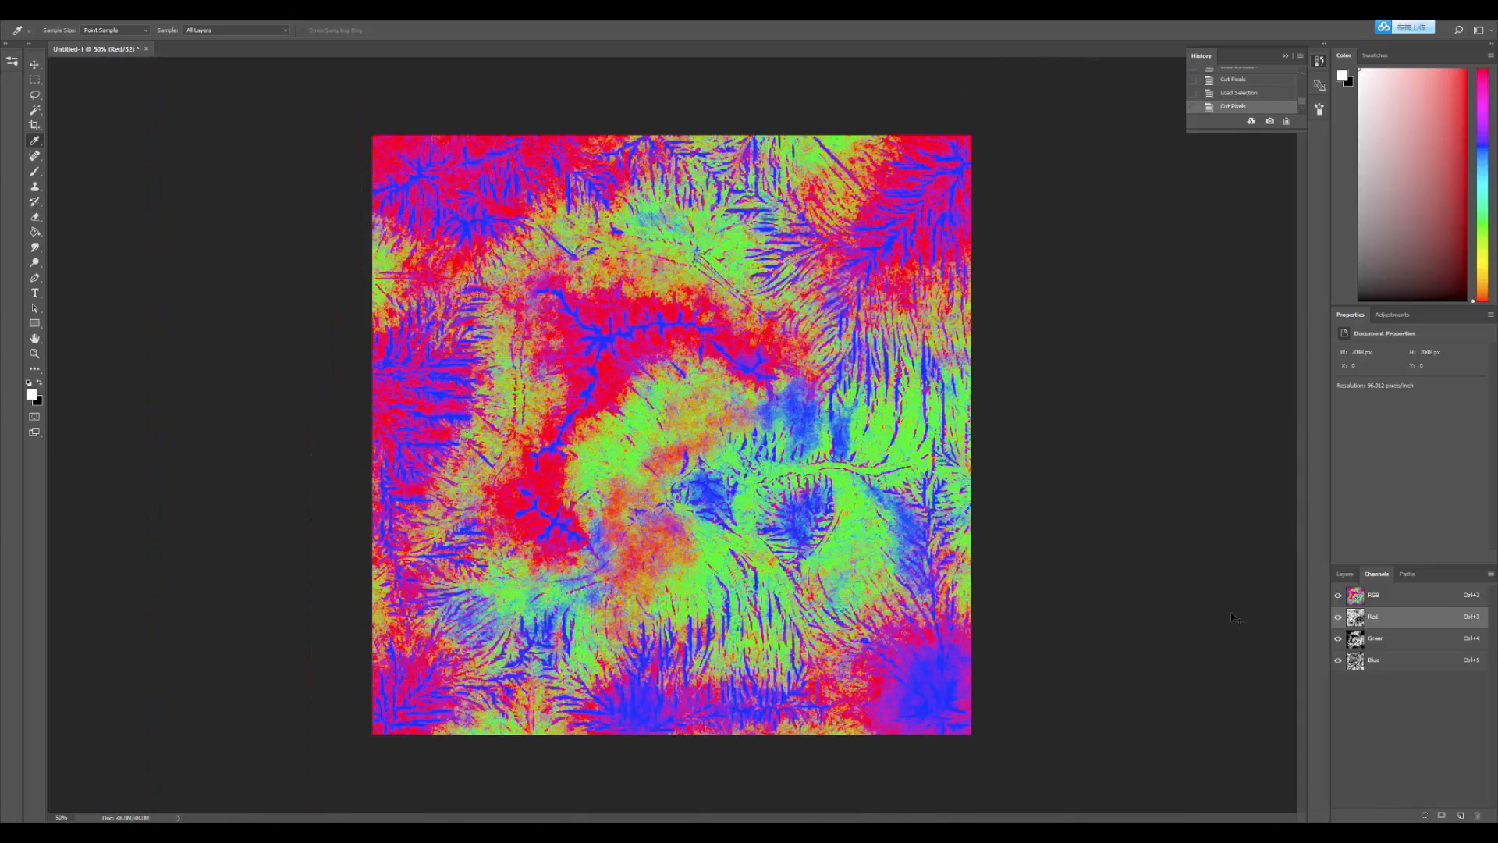
Step: Switch to Substance Painter and export the flower layer's mask to the clipboard
{"action": "key", "text": "alt+Tab"}
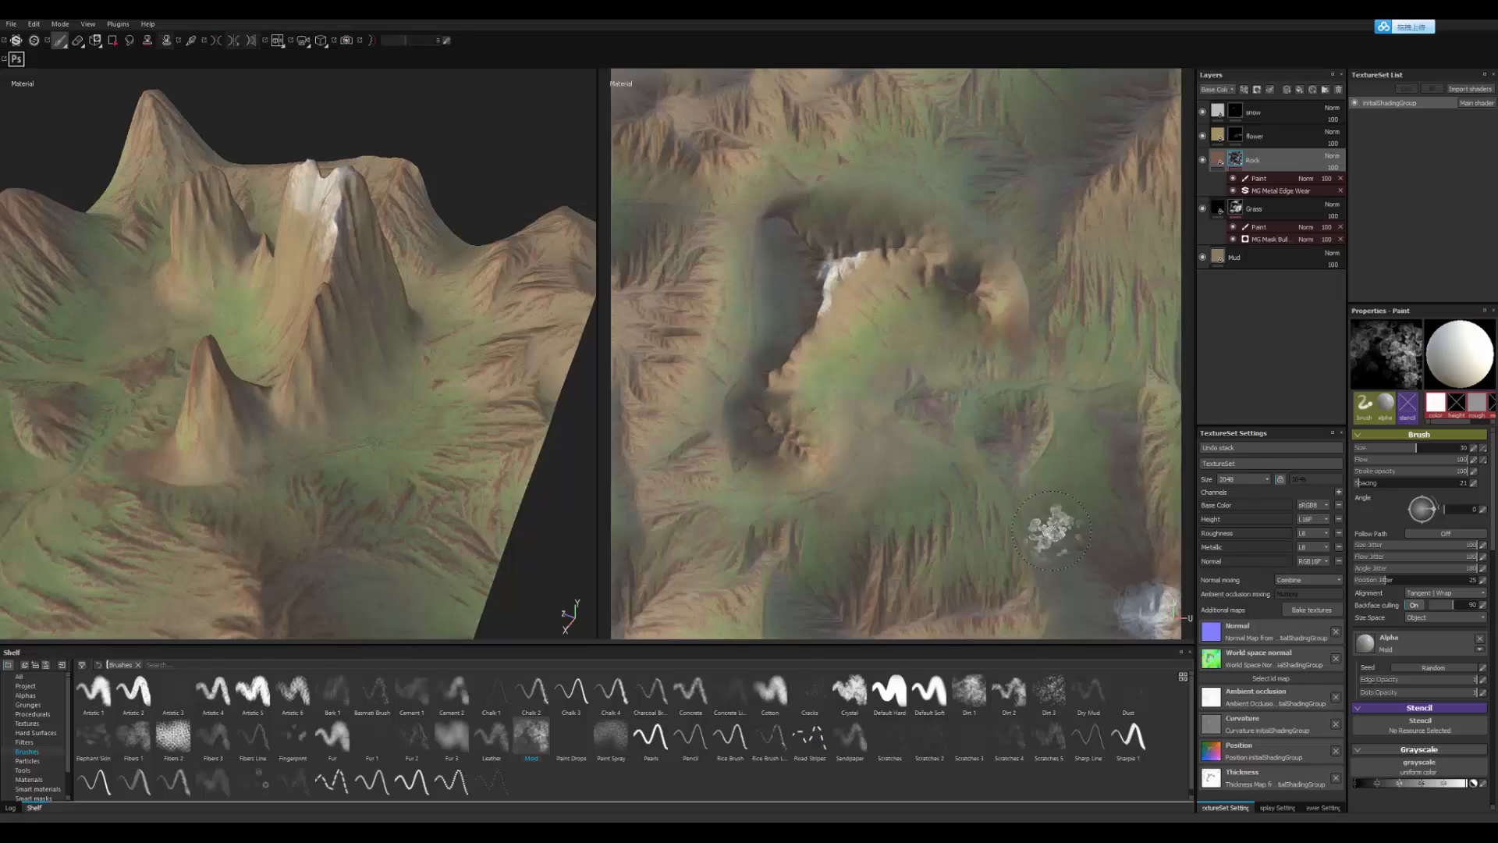
{"action": "left_click", "coordinate": [1249, 137]}
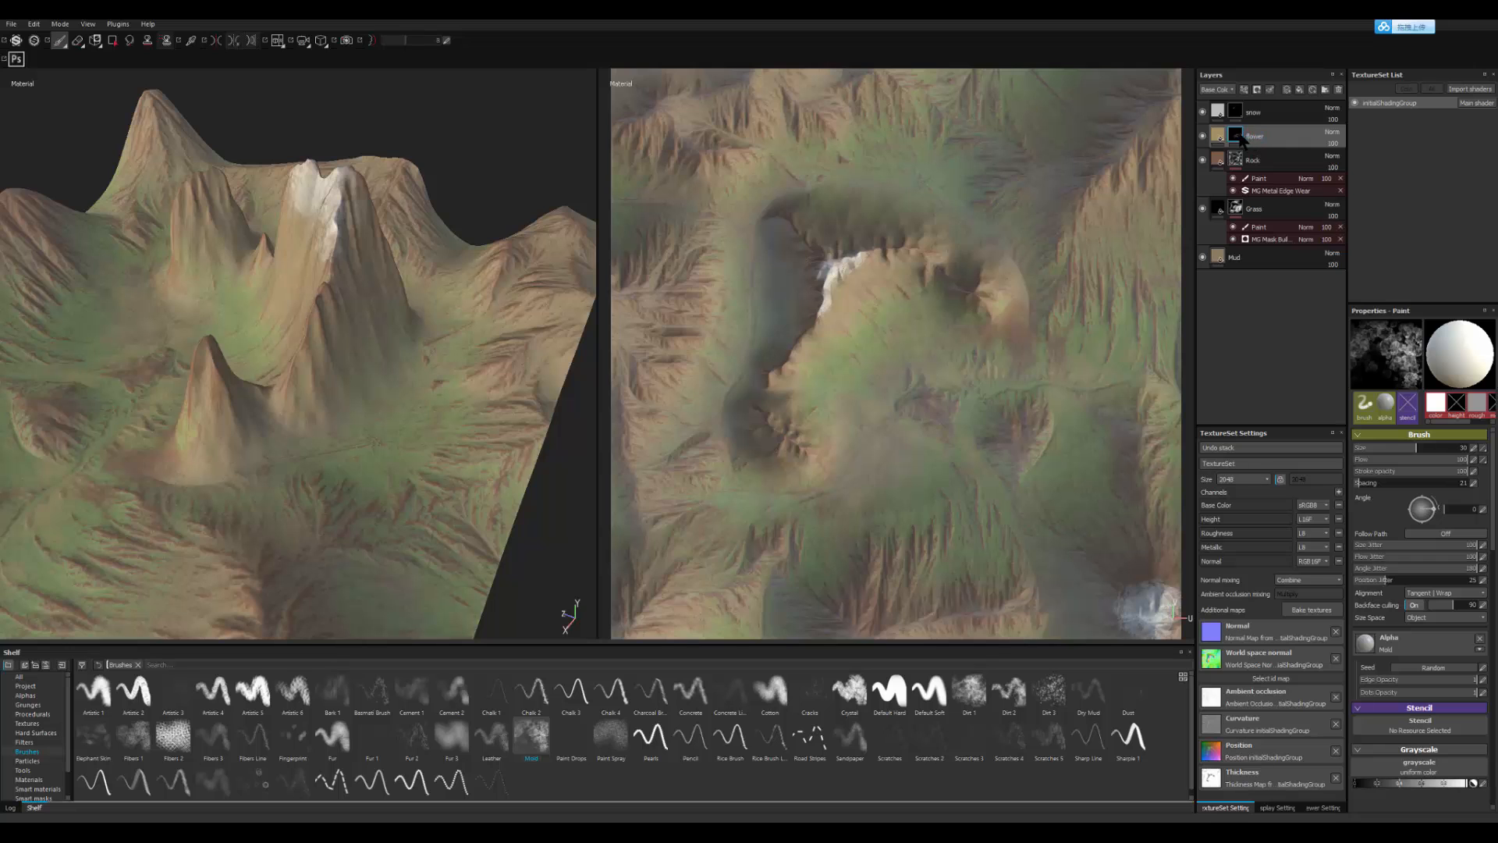
{"action": "right_click", "coordinate": [1240, 135]}
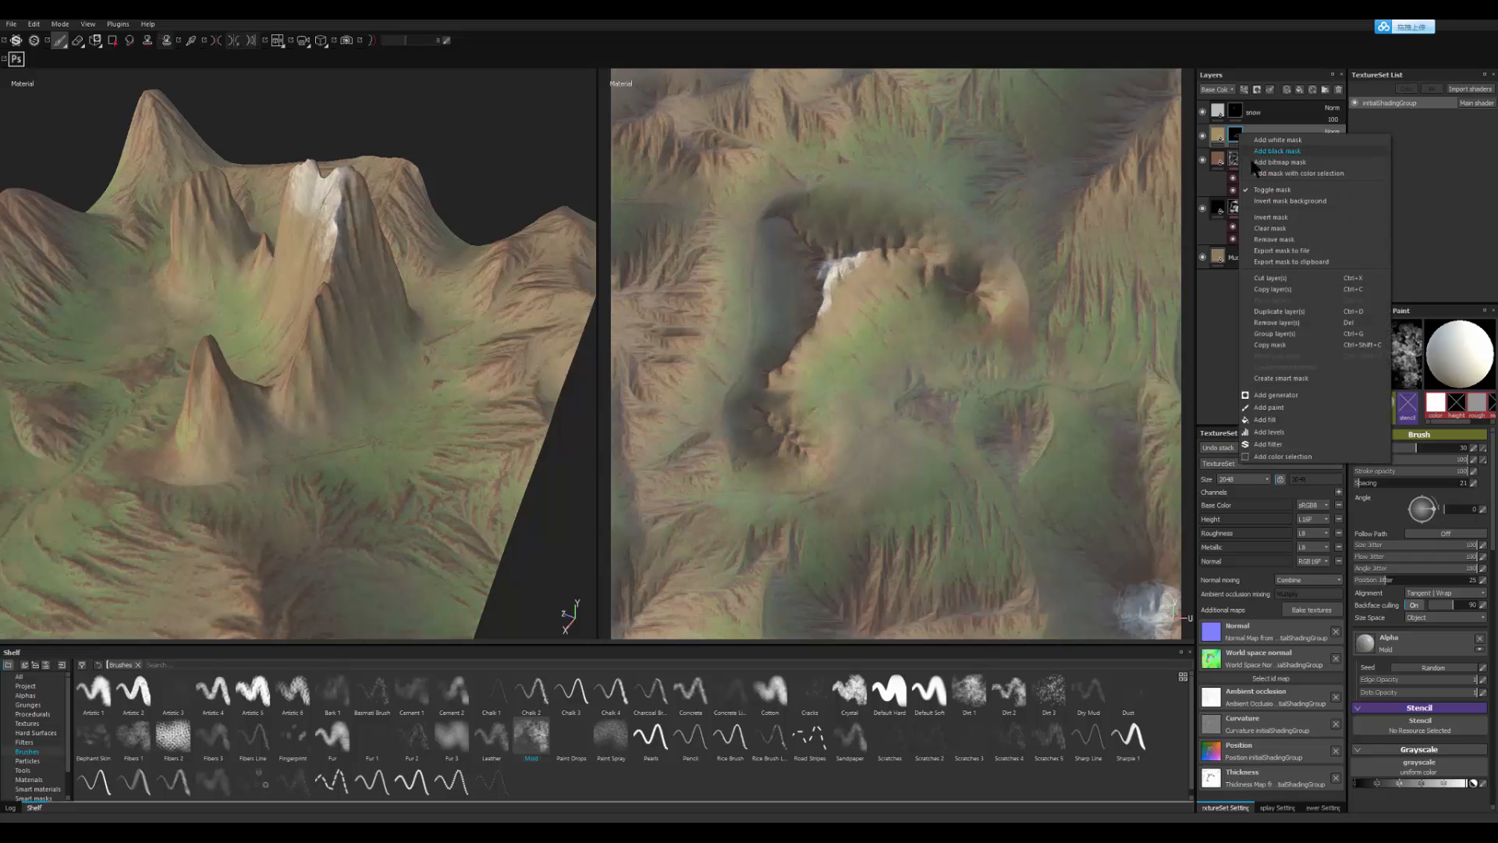
{"action": "left_click", "coordinate": [1311, 264]}
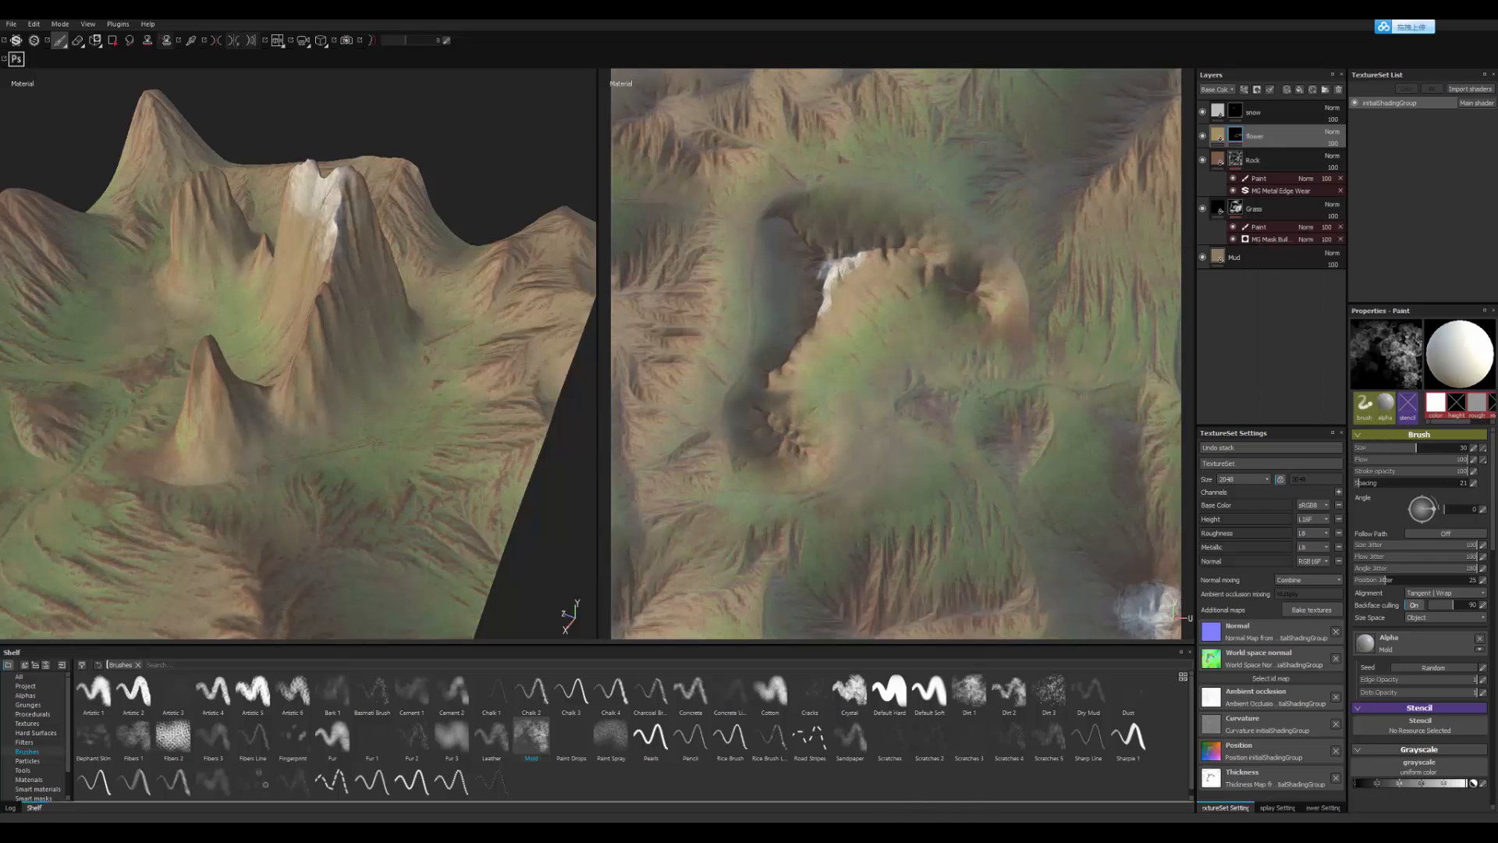
Step: Switch back to Photoshop, add a new alpha channel and paste the flower mask into it
{"action": "key", "text": "alt+Tab"}
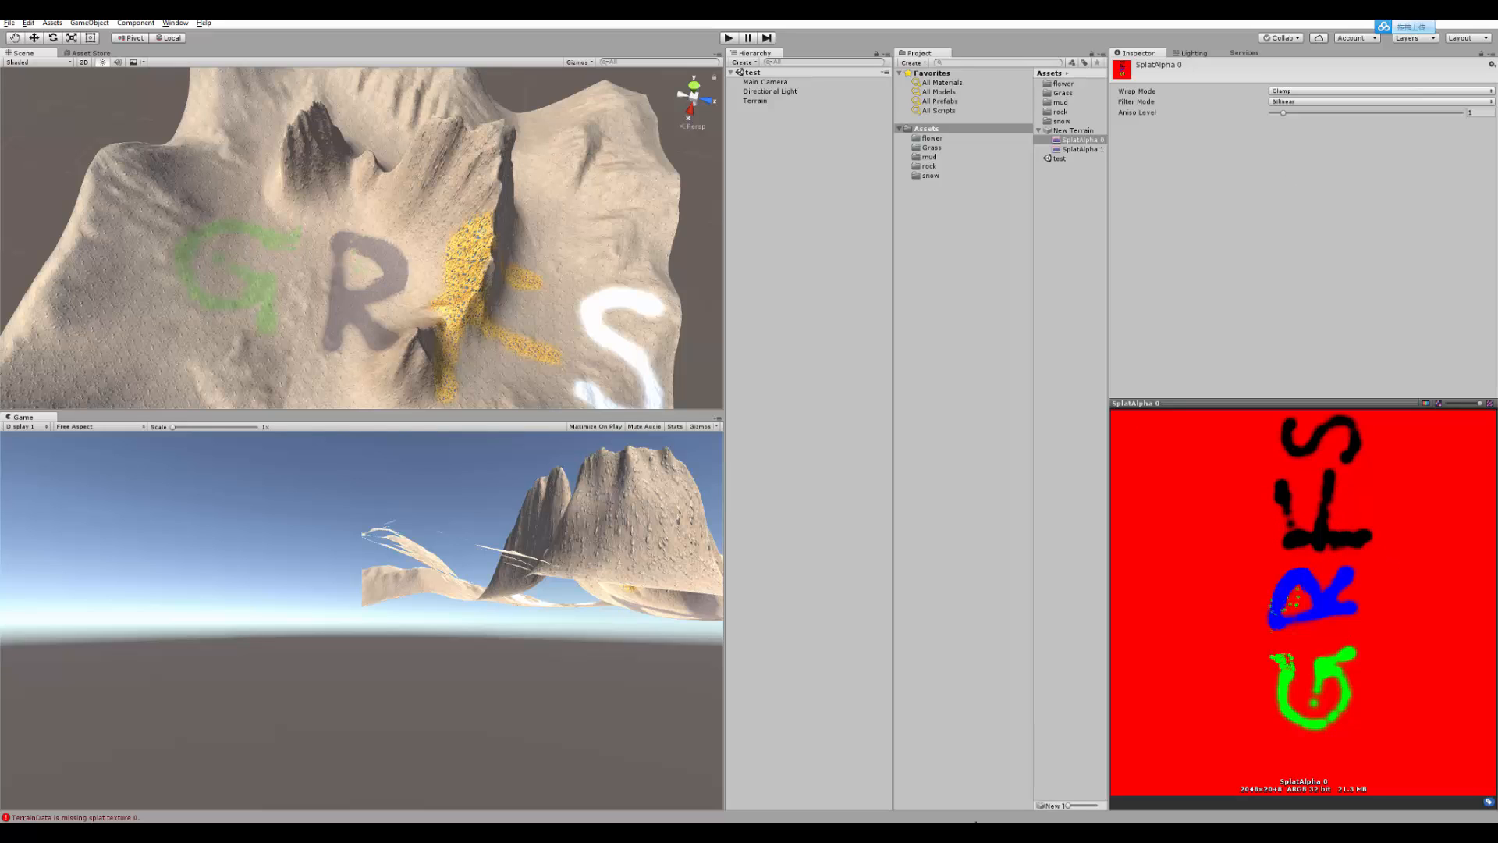
{"action": "left_click", "coordinate": [1178, 829]}
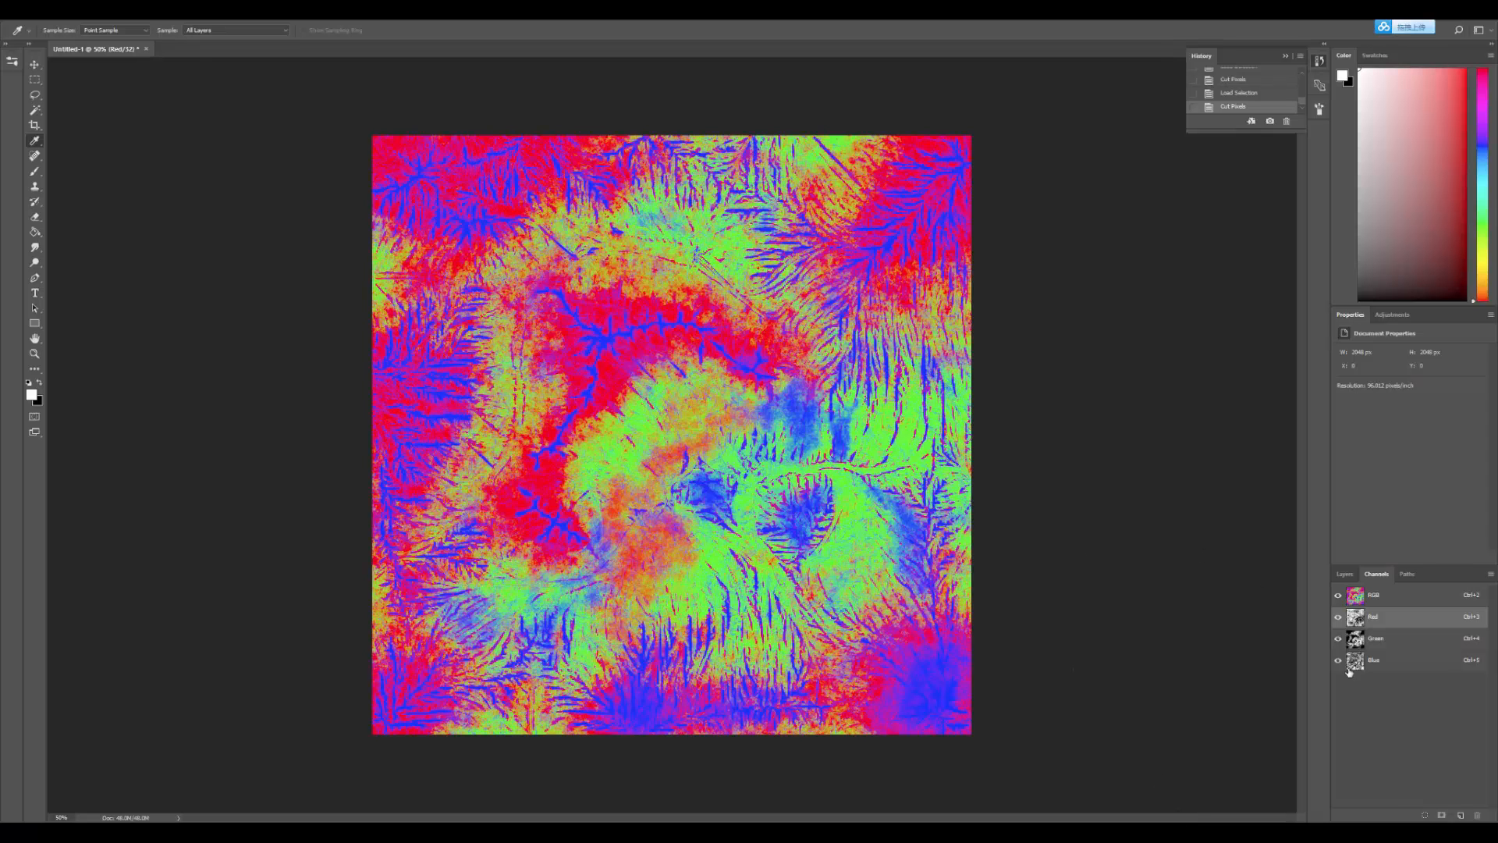
{"action": "left_click", "coordinate": [1460, 816]}
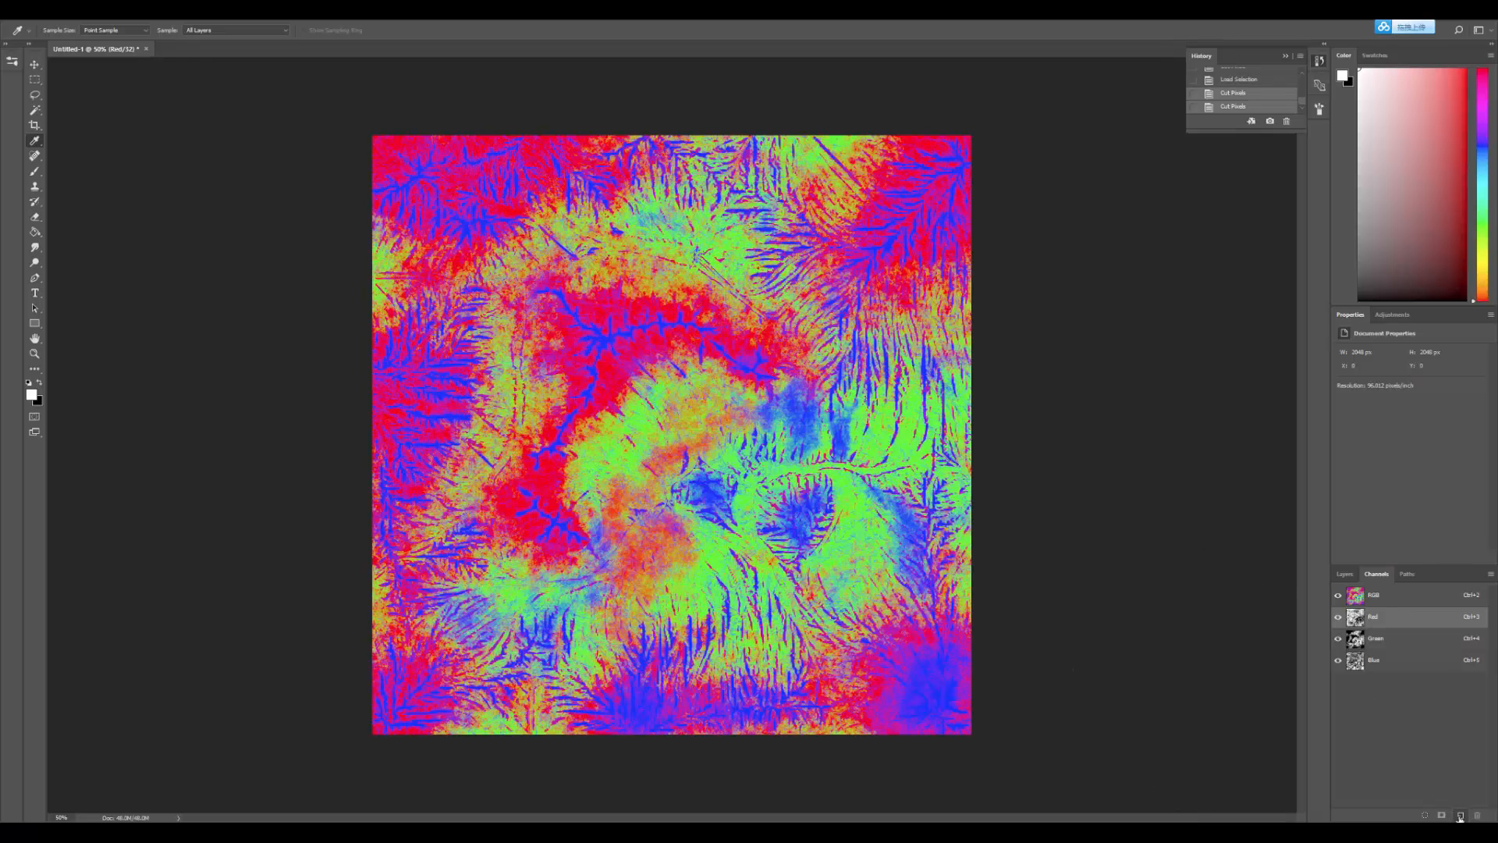
{"action": "left_click", "coordinate": [1460, 816]}
{"action": "key", "text": "ctrl+v"}
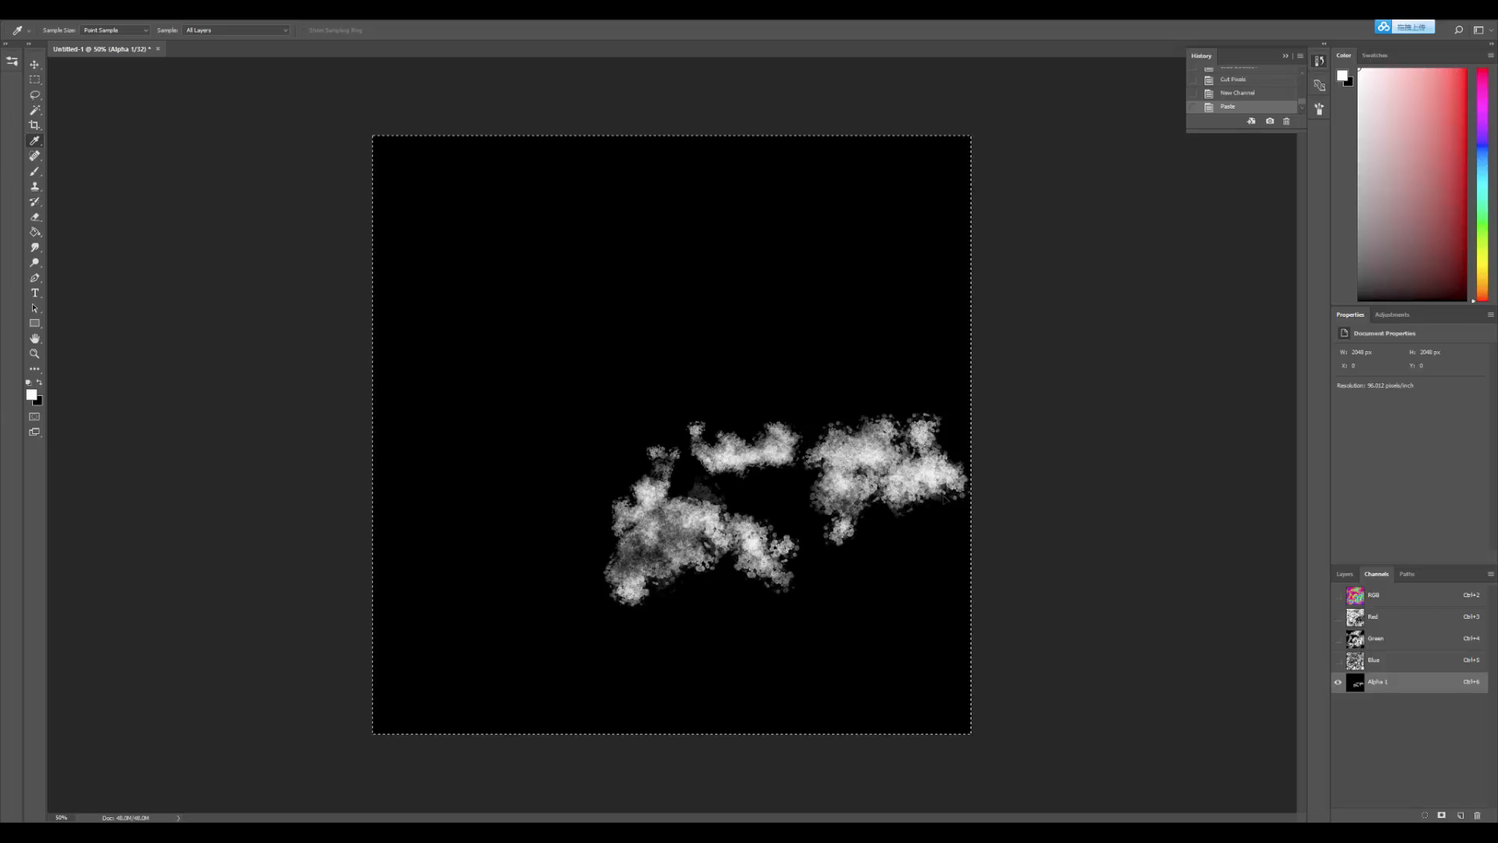
Step: Load Alpha 1 as a selection, cut it out of the Blue, Green and Red channels, and show all channels together
{"action": "left_click", "coordinate": [1356, 684], "text": "ctrl"}
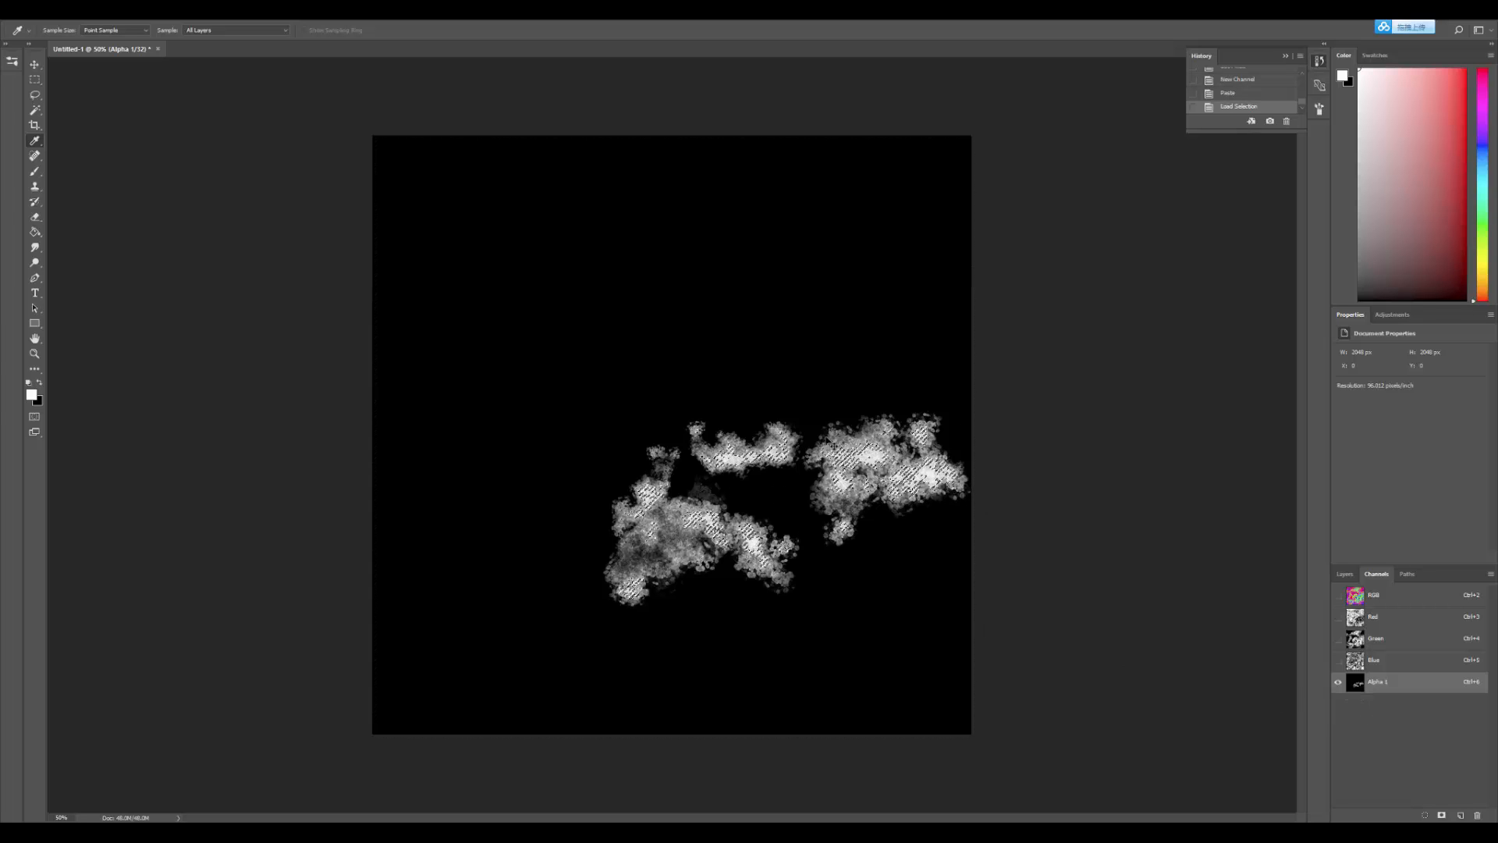
{"action": "left_click", "coordinate": [1366, 667]}
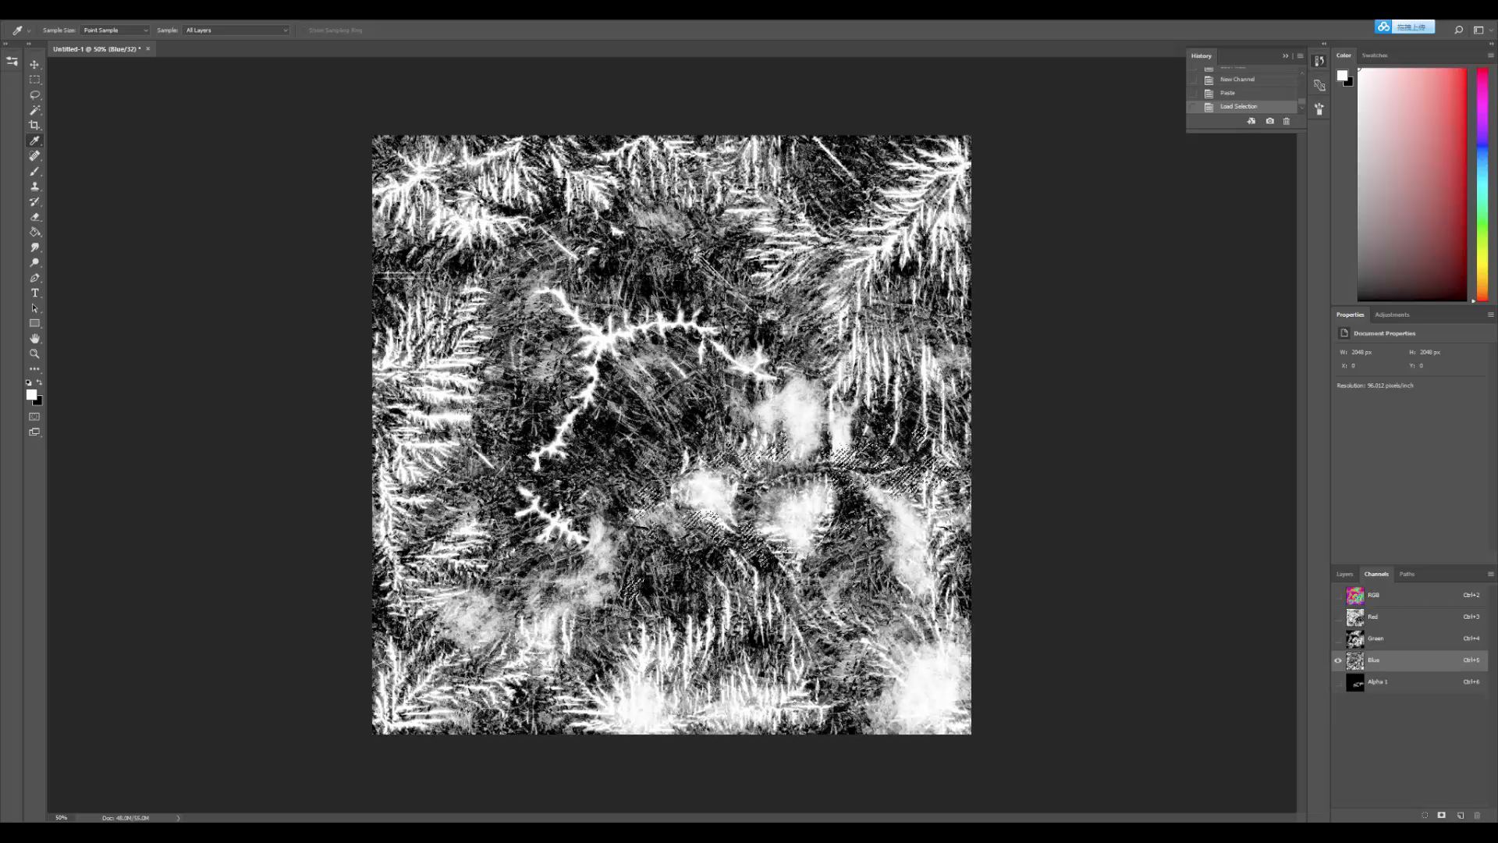
{"action": "key", "text": "ctrl+x"}
{"action": "left_click", "coordinate": [1356, 683], "text": "ctrl"}
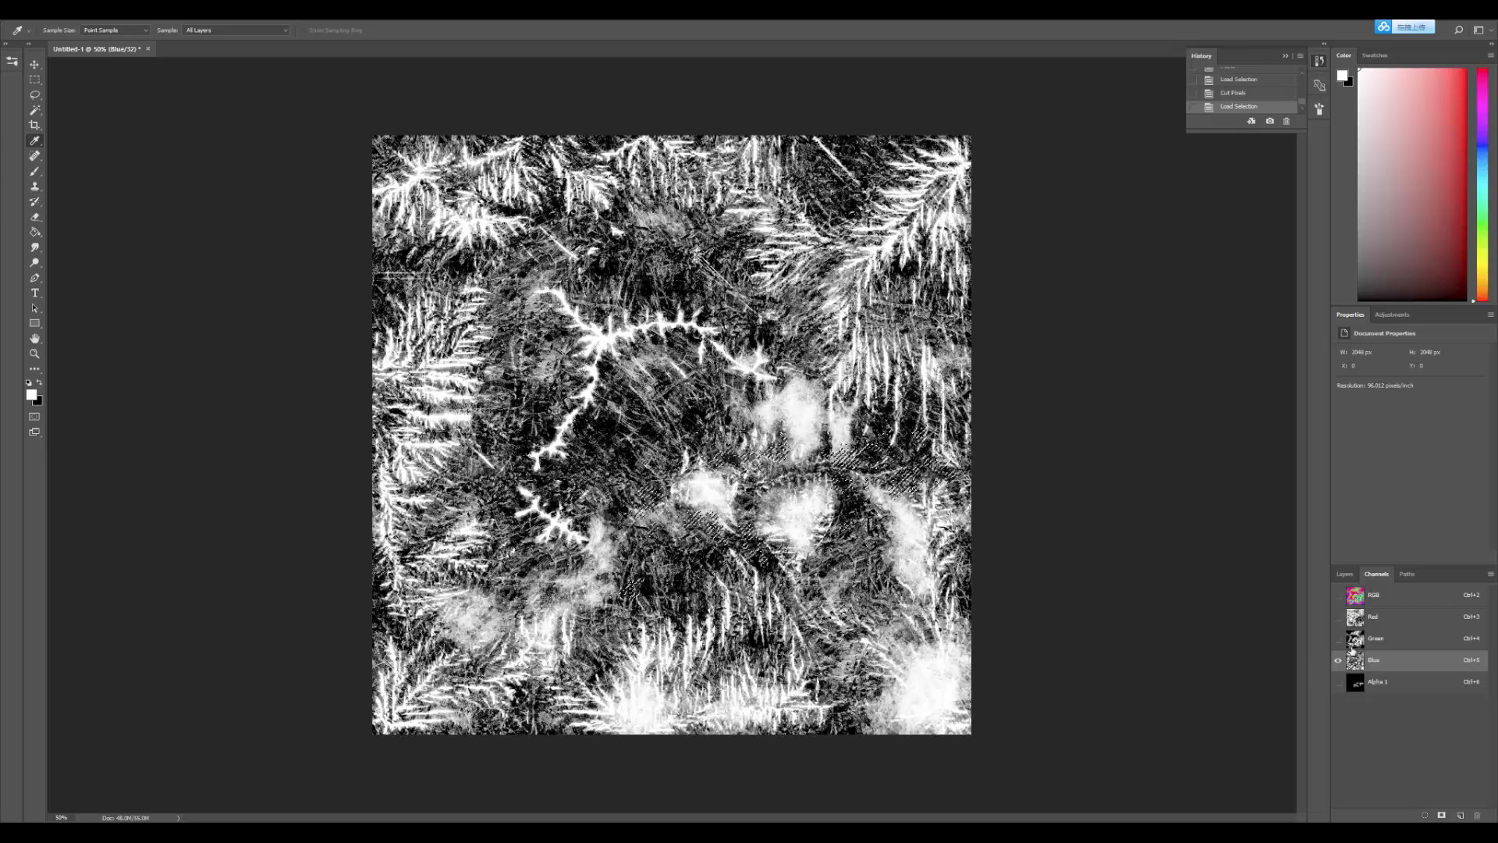
{"action": "key", "text": "ctrl+4"}
{"action": "key", "text": "ctrl+x"}
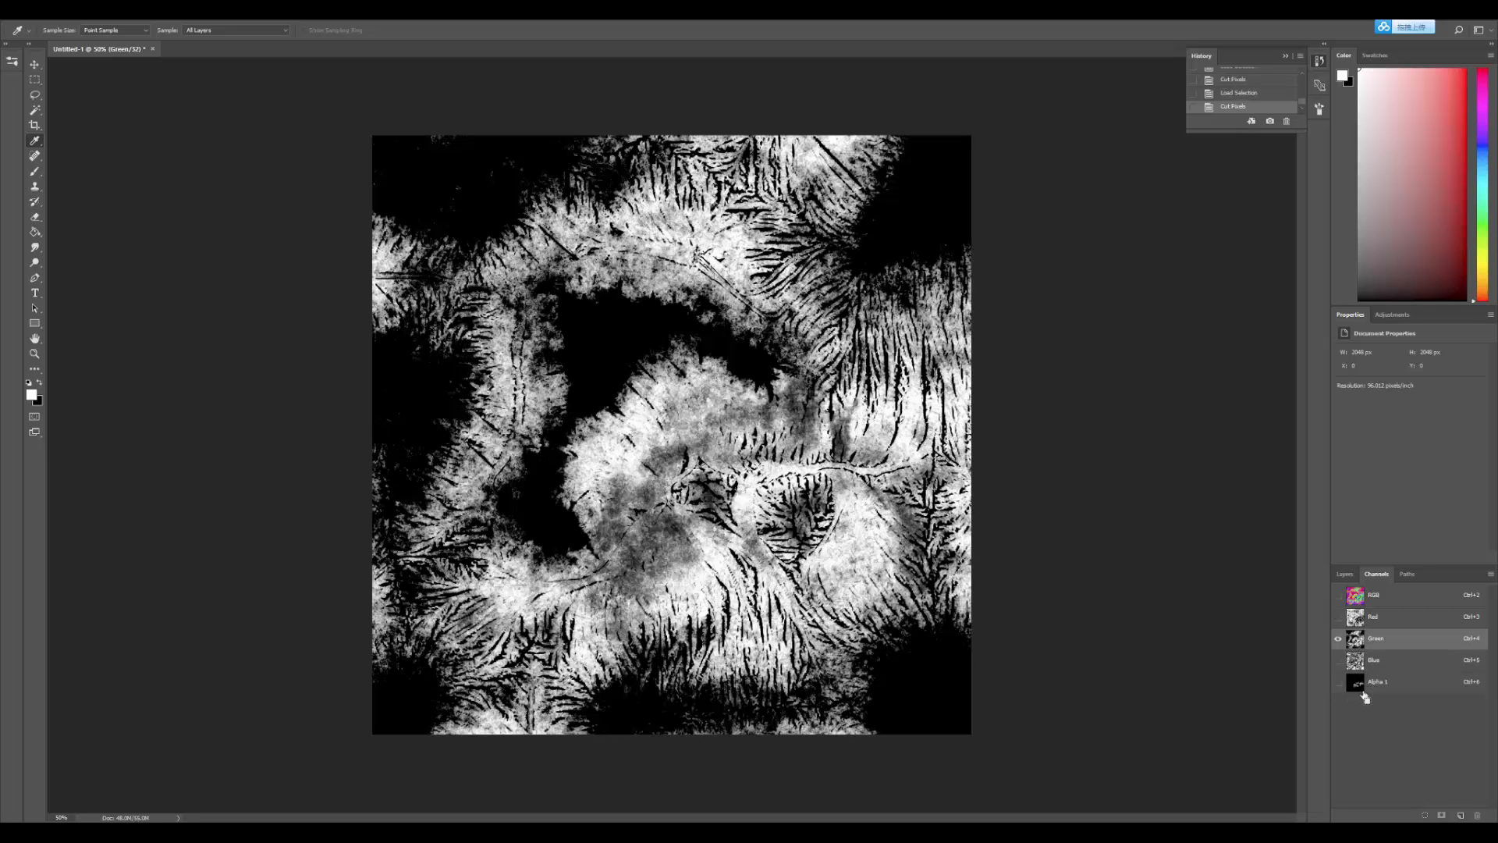
{"action": "left_click", "coordinate": [1368, 690], "text": "ctrl"}
{"action": "key", "text": "ctrl+3"}
{"action": "key", "text": "ctrl+x"}
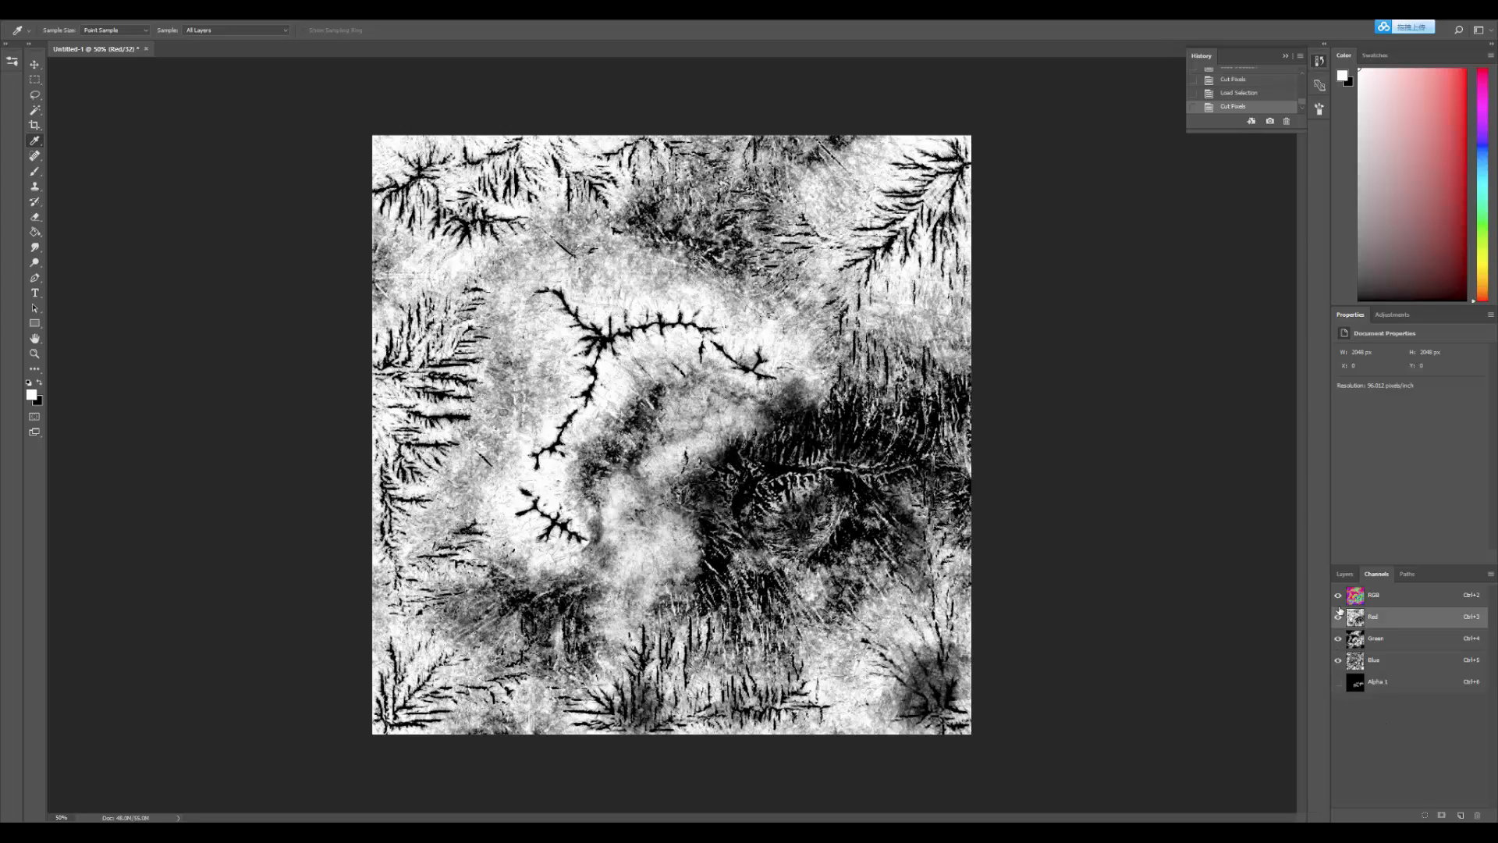
{"action": "left_click", "coordinate": [1338, 617]}
{"action": "left_click", "coordinate": [1338, 682]}
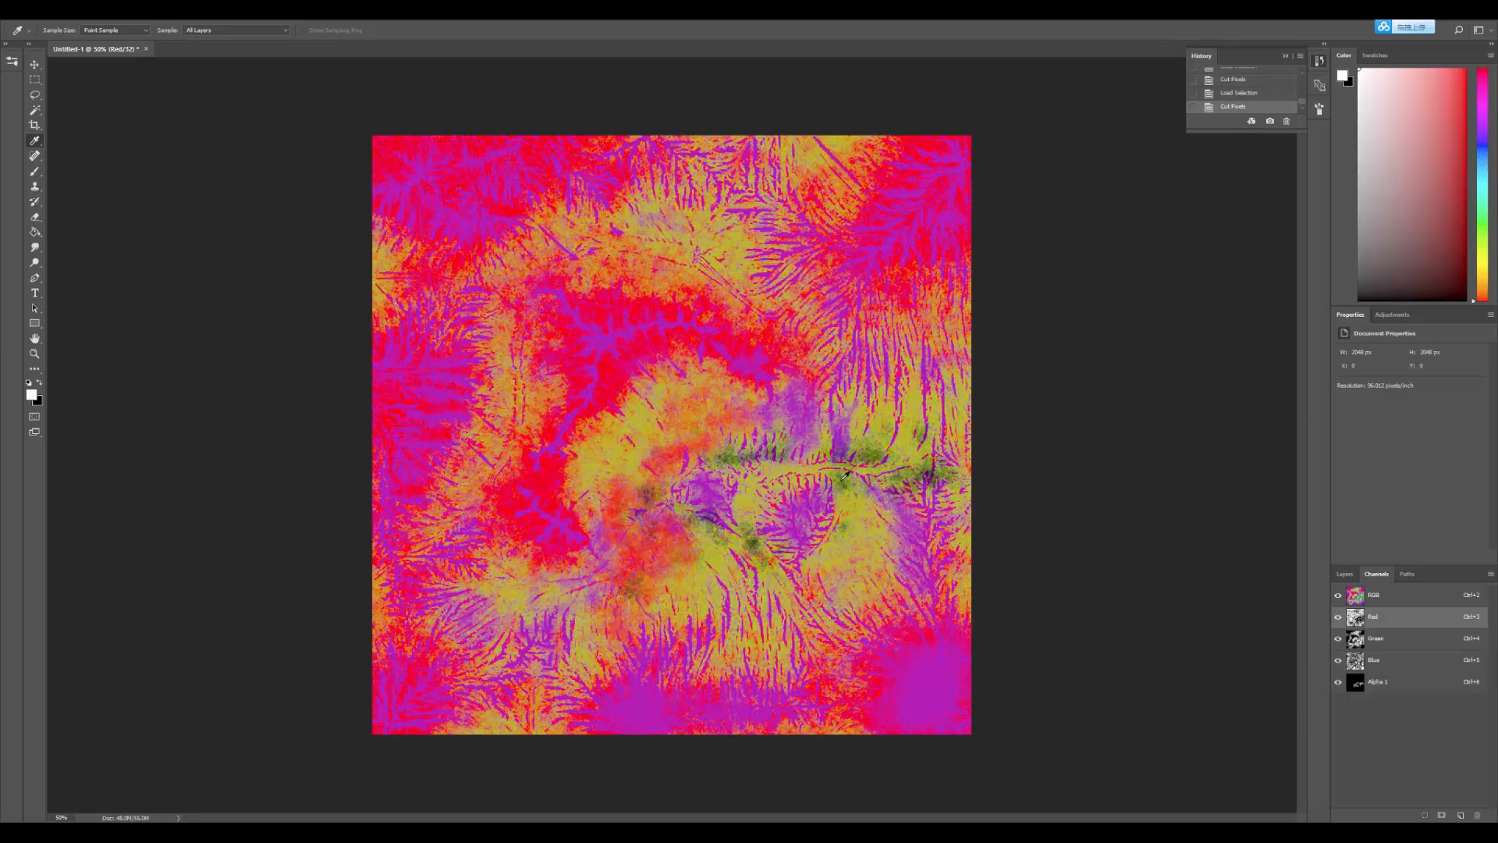
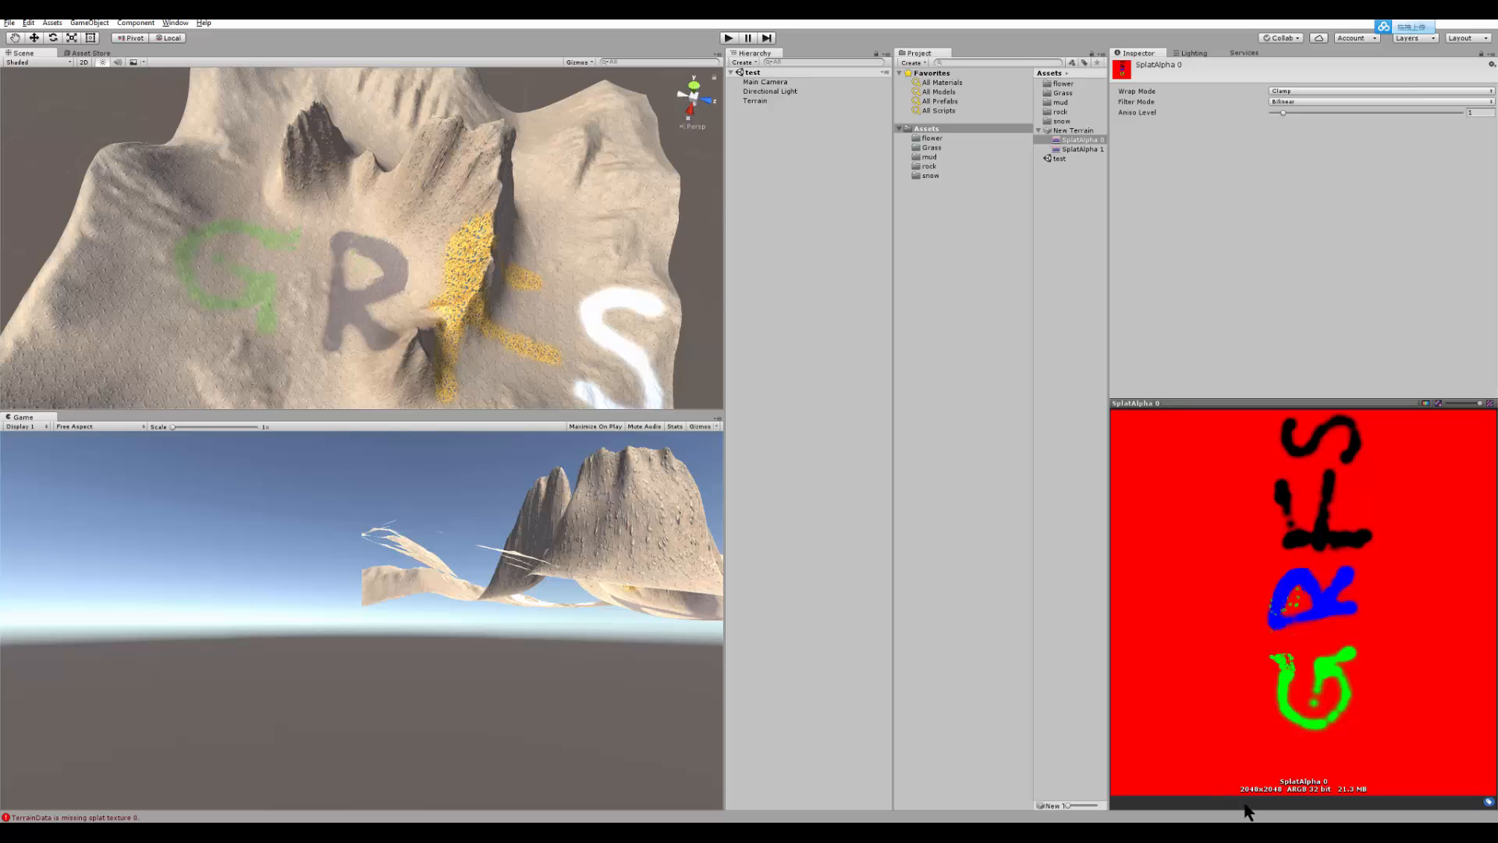
Step: Export the snow layer's mask from Substance Painter to the clipboard and paste it into a new alpha channel in Photoshop
{"action": "left_click", "coordinate": [1081, 139]}
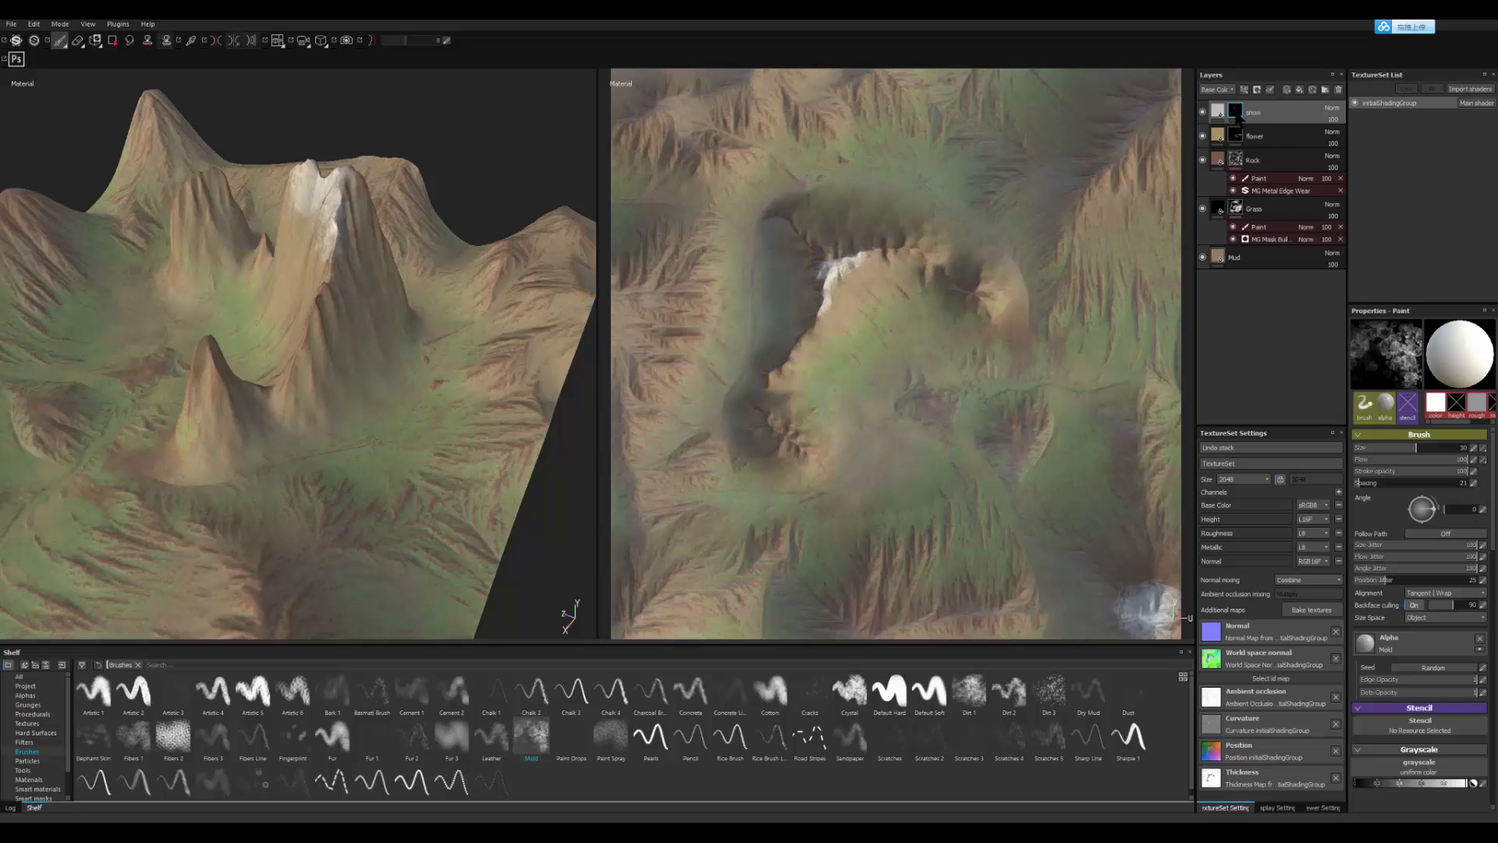
{"action": "right_click", "coordinate": [1239, 115]}
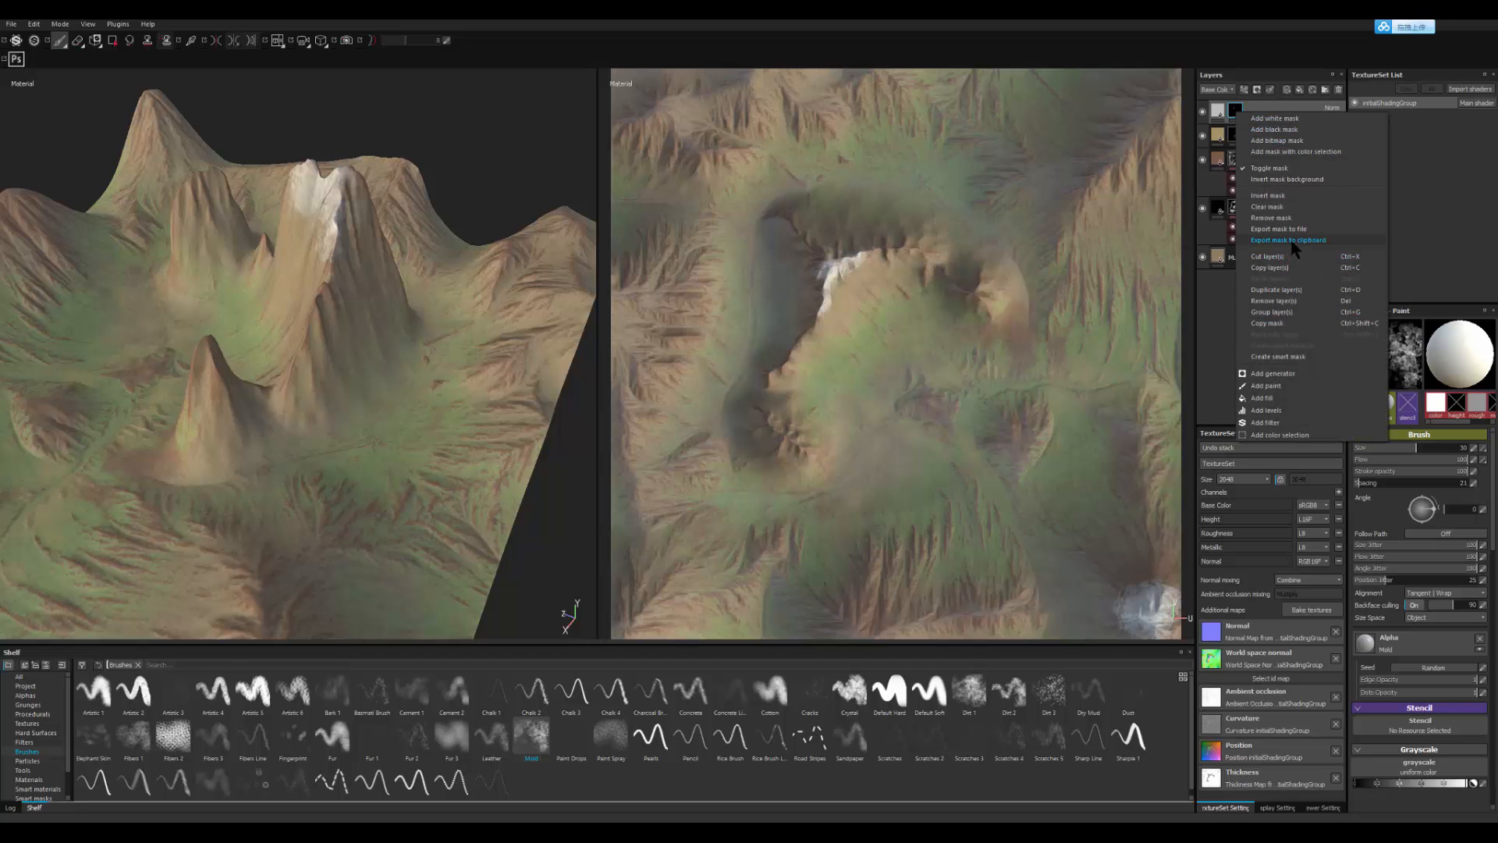
{"action": "left_click", "coordinate": [1259, 323]}
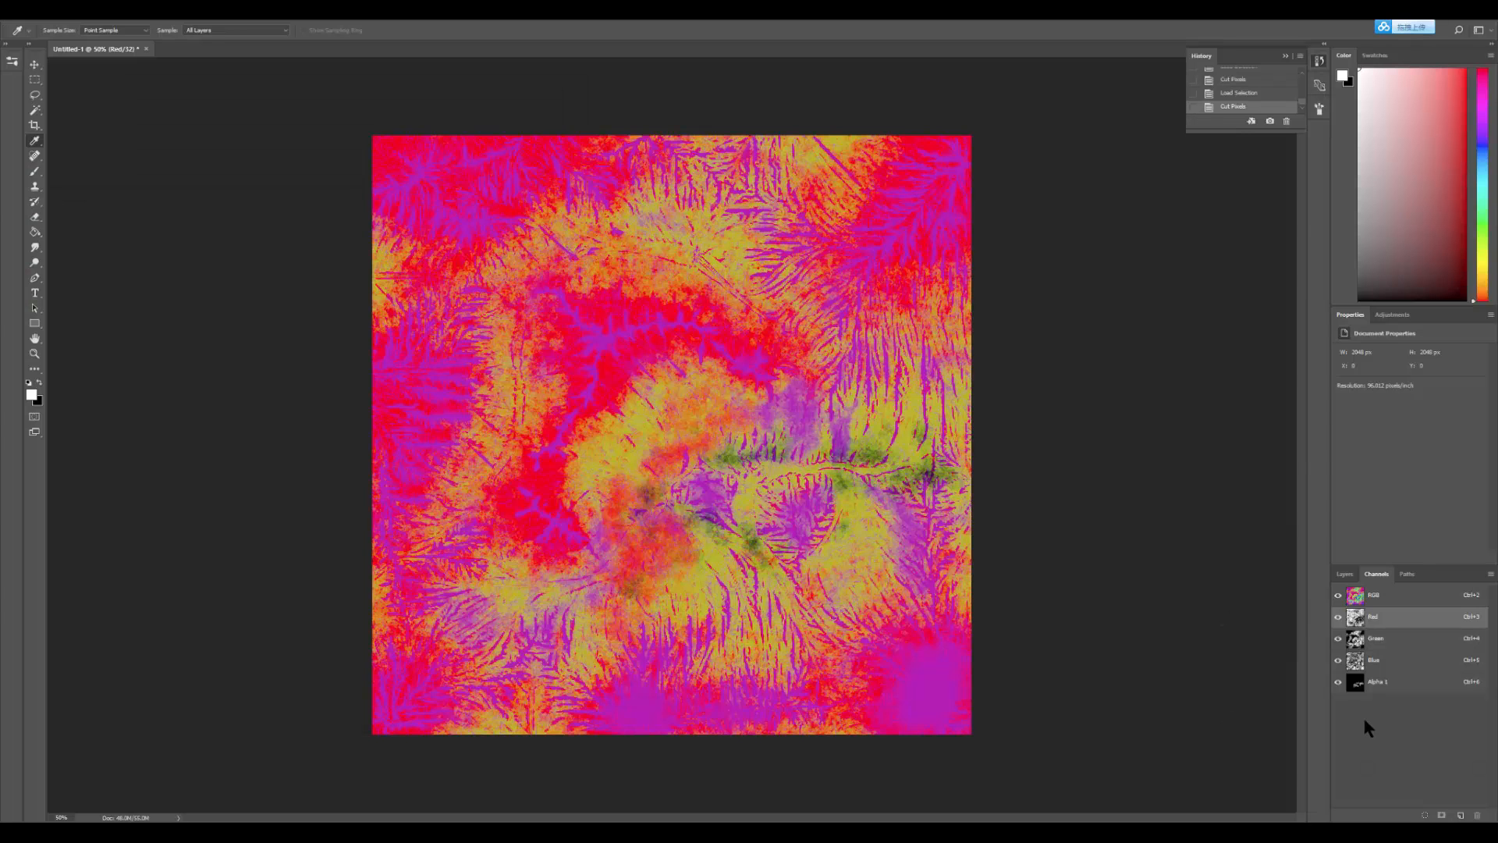
{"action": "left_click", "coordinate": [1459, 815]}
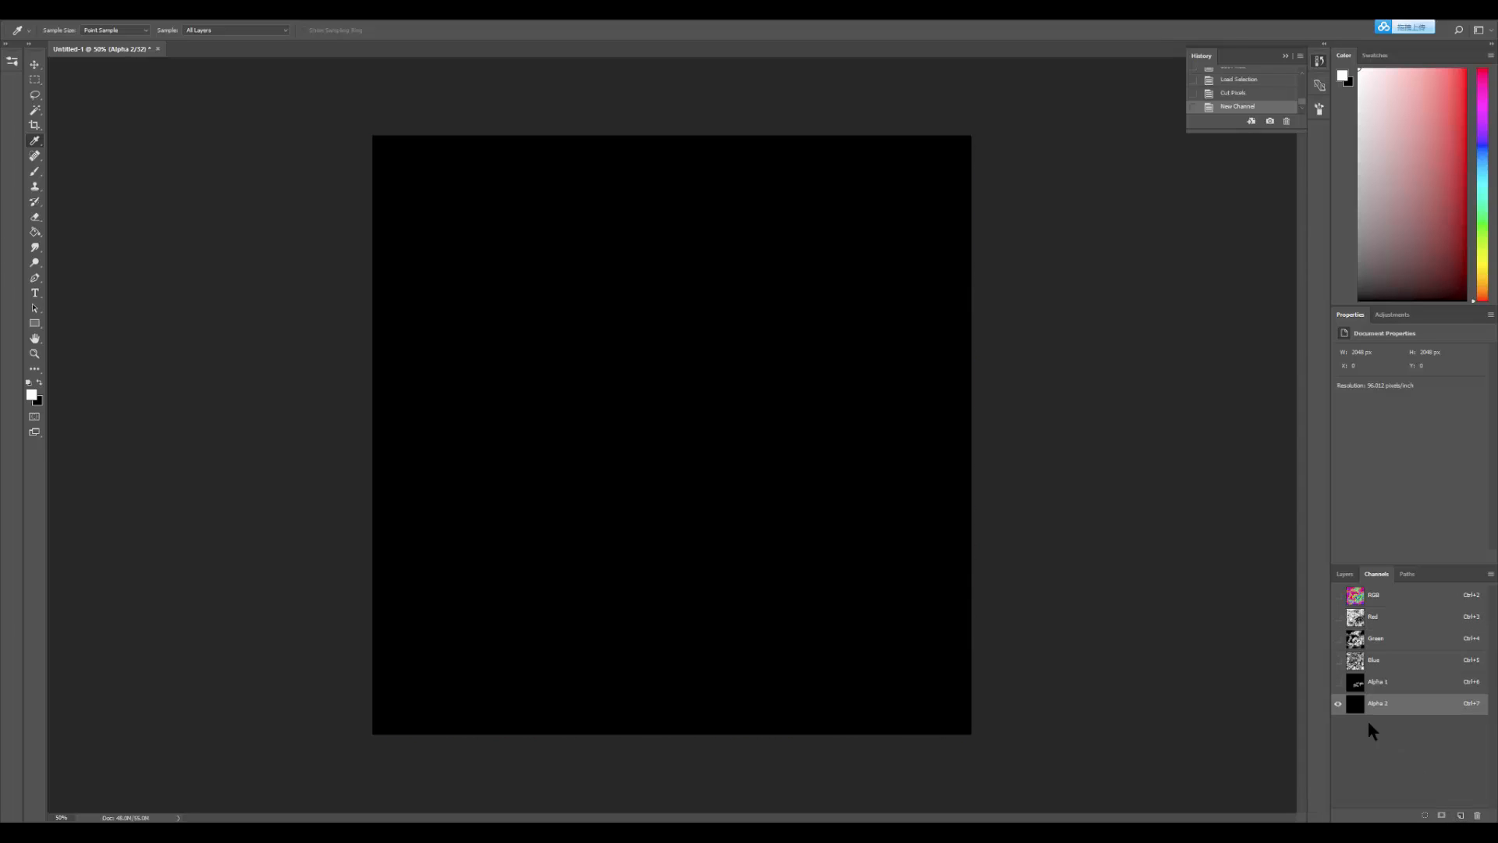
{"action": "key", "text": "ctrl+v"}
Step: Load Alpha 2 as a selection and cut the snow area out of the Alpha 1, Blue, Green and Red channels
{"action": "left_click", "coordinate": [1355, 703], "text": "ctrl"}
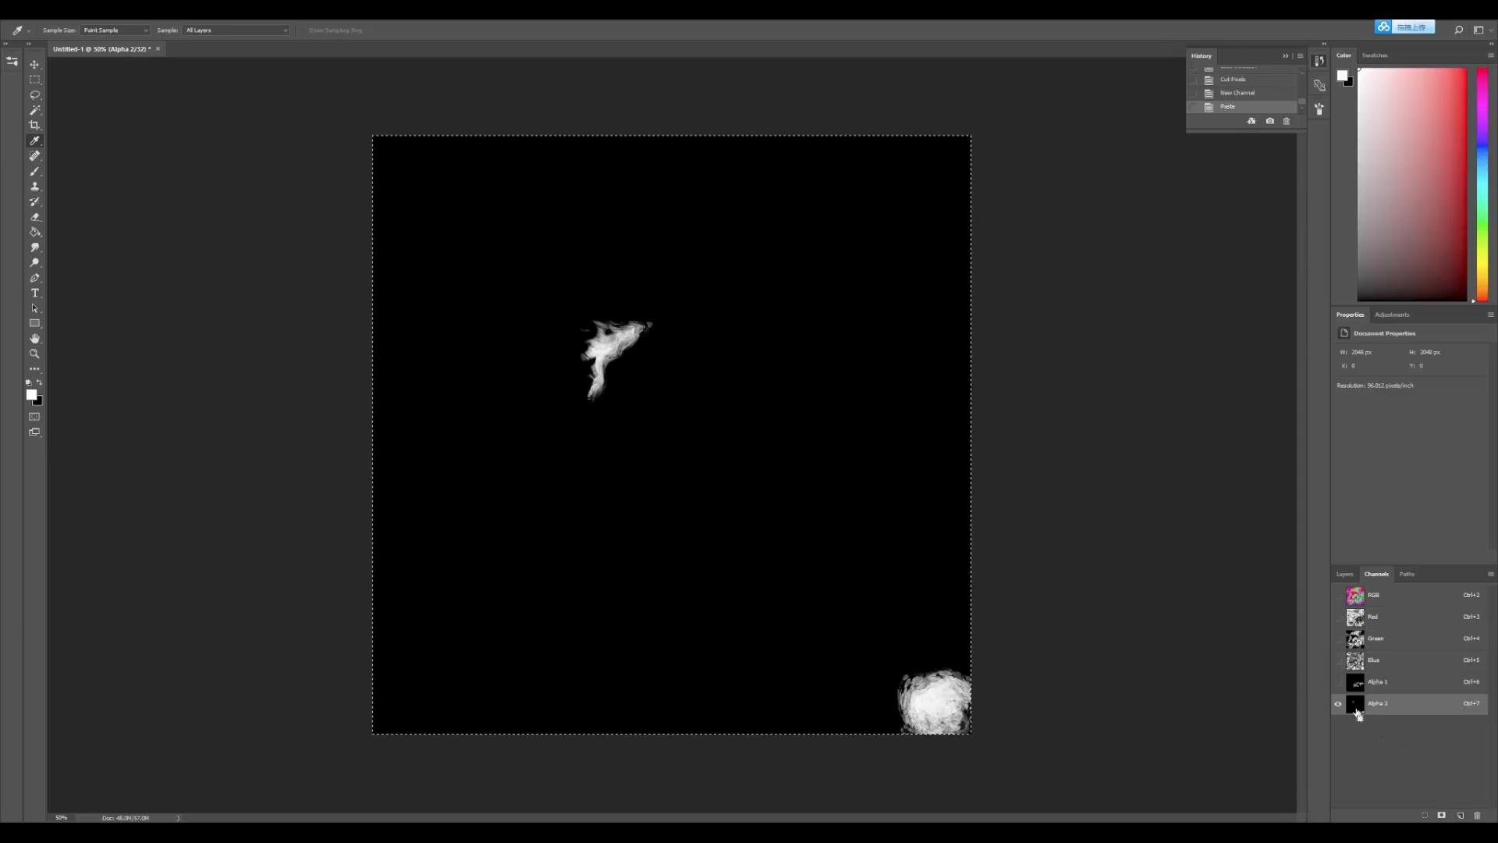
{"action": "key", "text": "ctrl+x"}
{"action": "left_click", "coordinate": [1373, 681]}
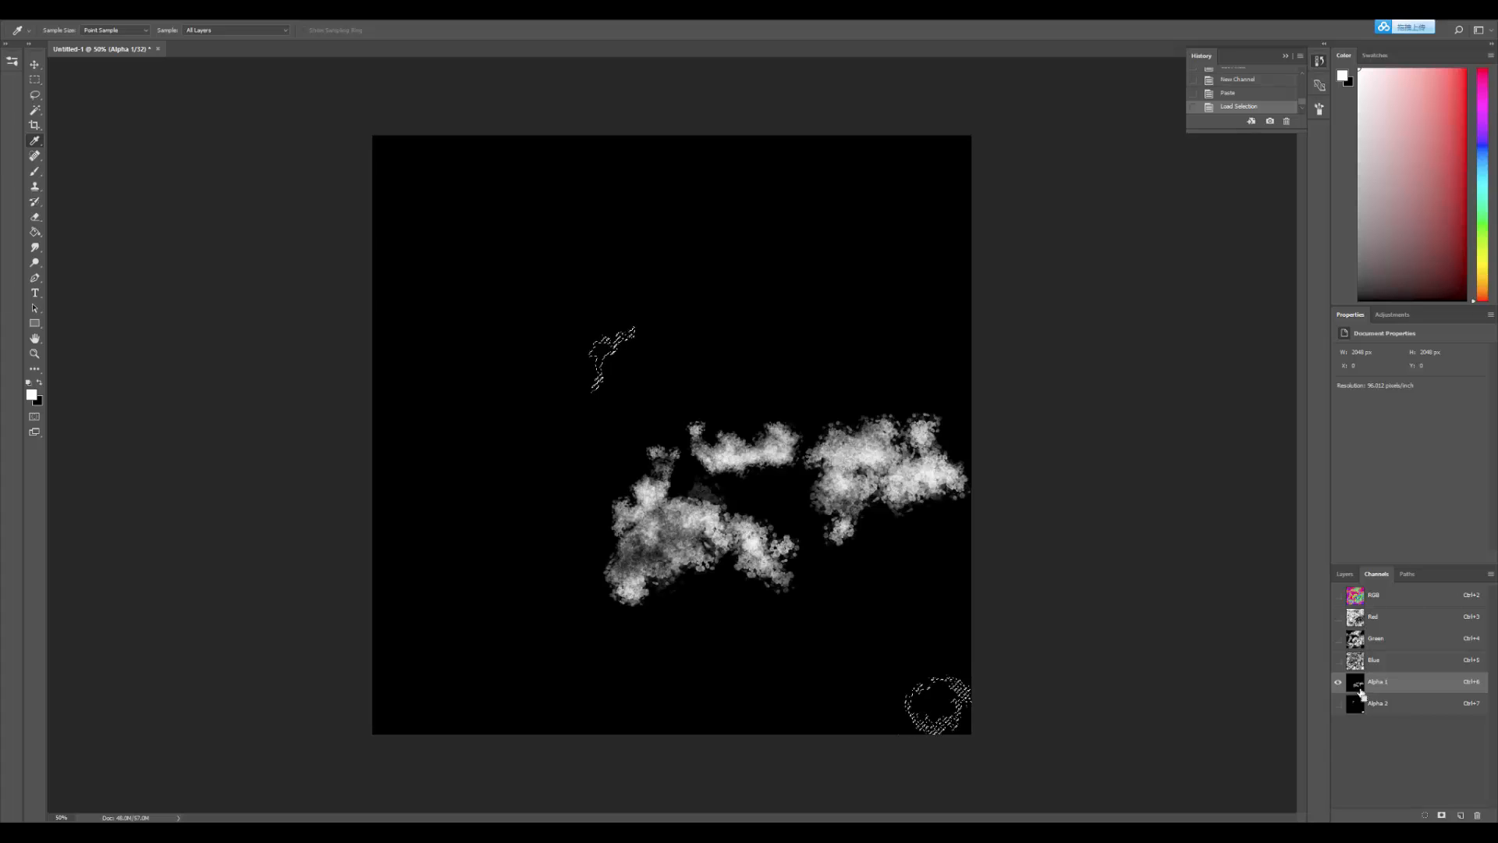
{"action": "left_click", "coordinate": [1357, 708], "text": "ctrl"}
{"action": "key", "text": "ctrl+5"}
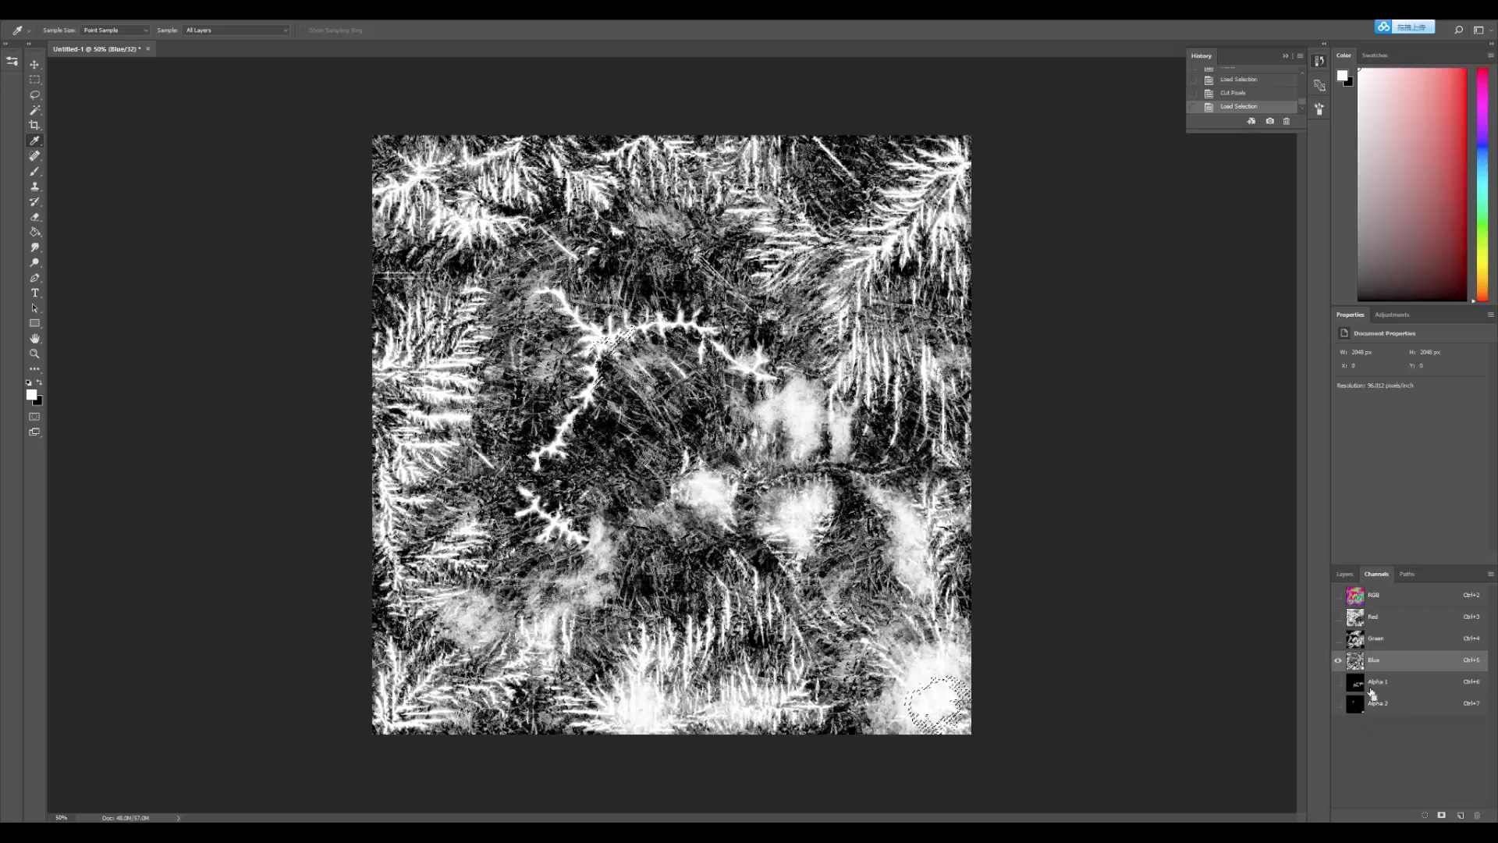
{"action": "key", "text": "ctrl+x"}
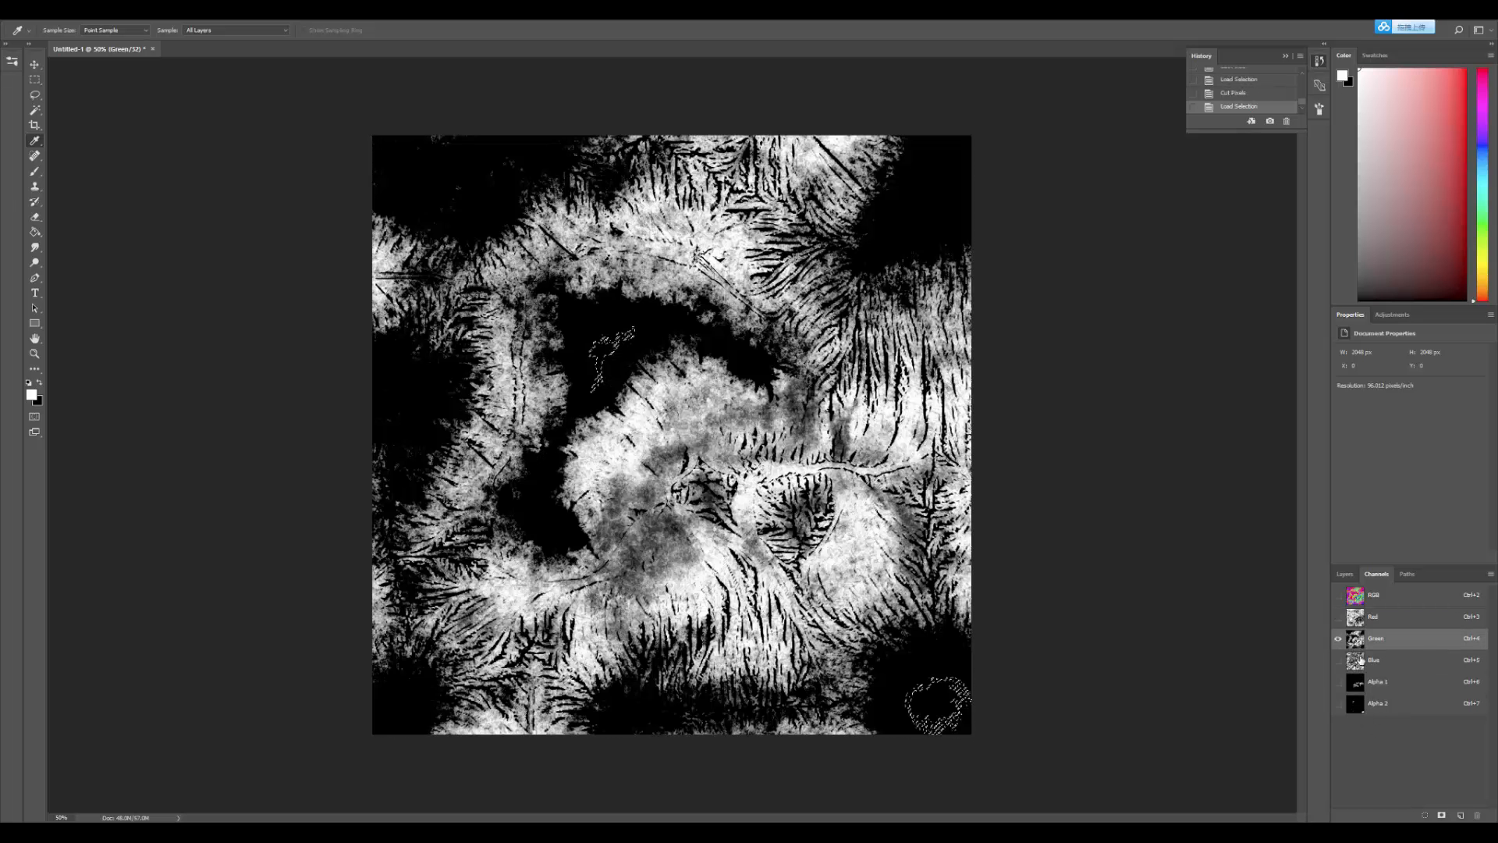
{"action": "key", "text": "ctrl+4"}
{"action": "key", "text": "ctrl+3"}
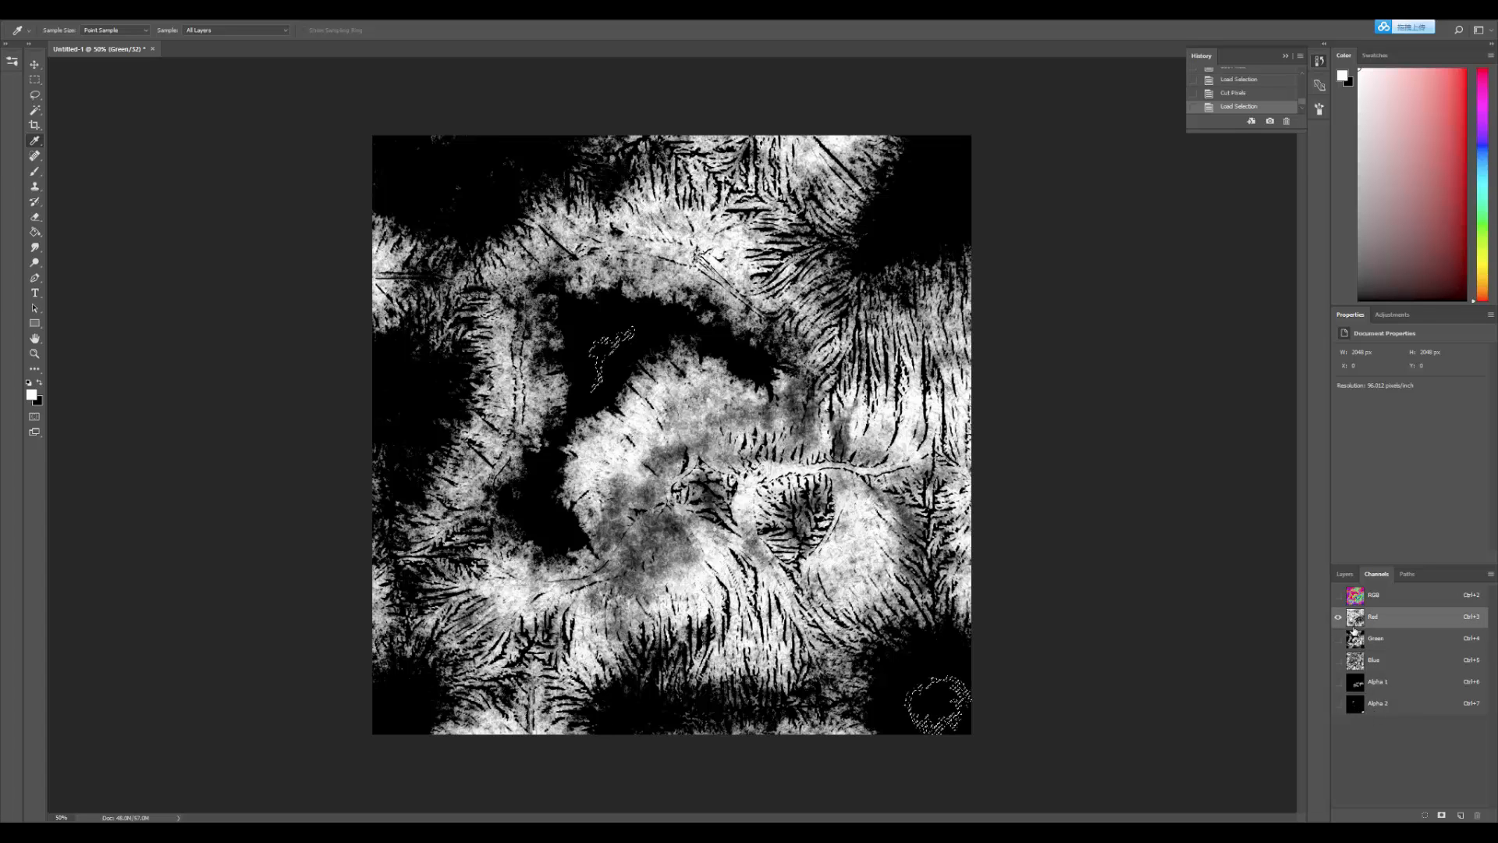
Step: Delete the Alpha 2 channel holding the snow mask and return to the RGB composite
{"action": "key", "text": "ctrl+7"}
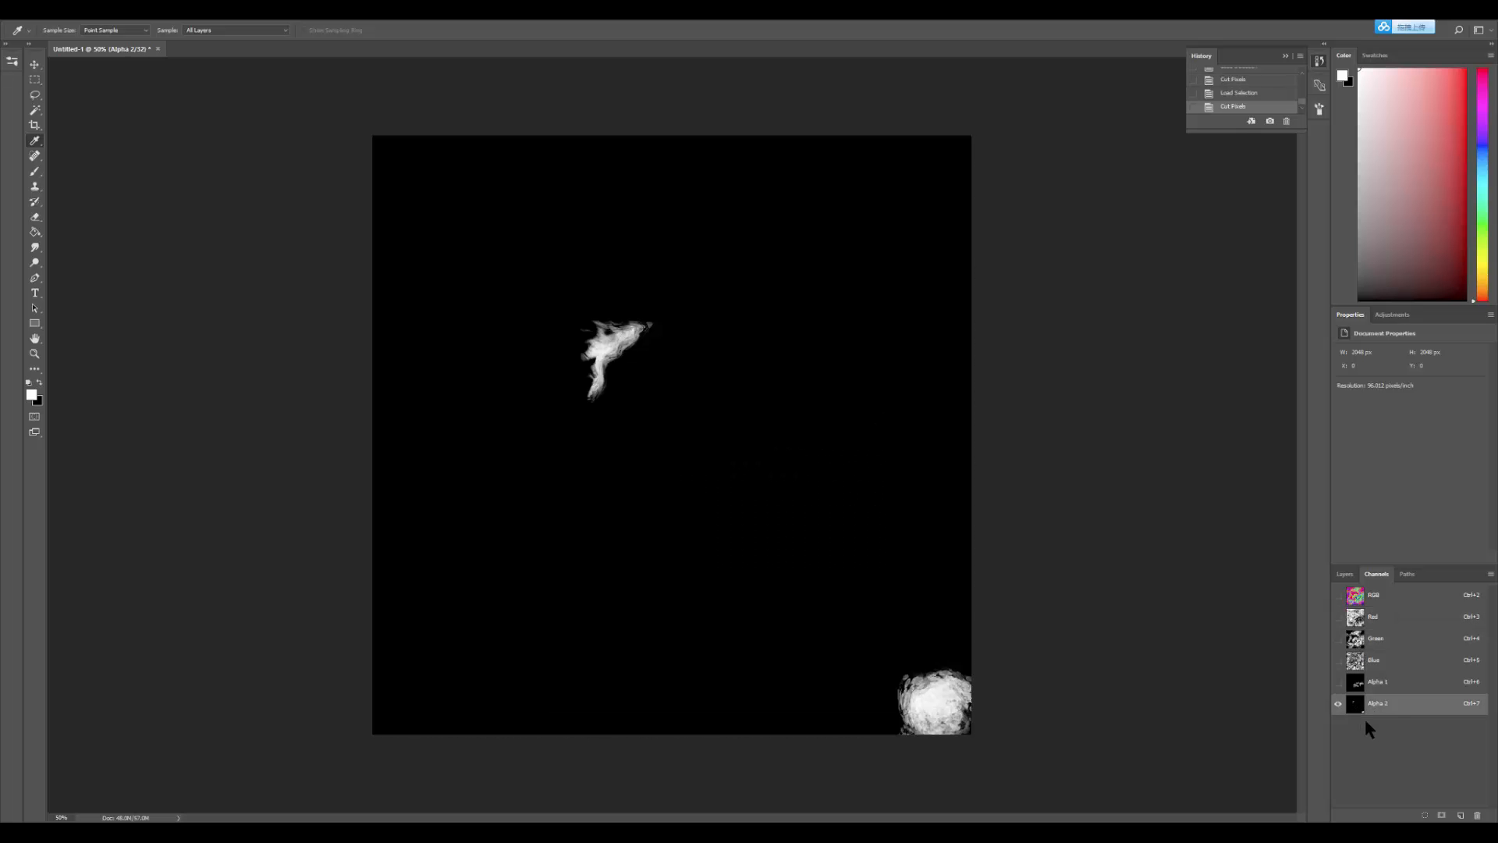
{"action": "left_click", "coordinate": [1477, 815]}
{"action": "left_click", "coordinate": [701, 309]}
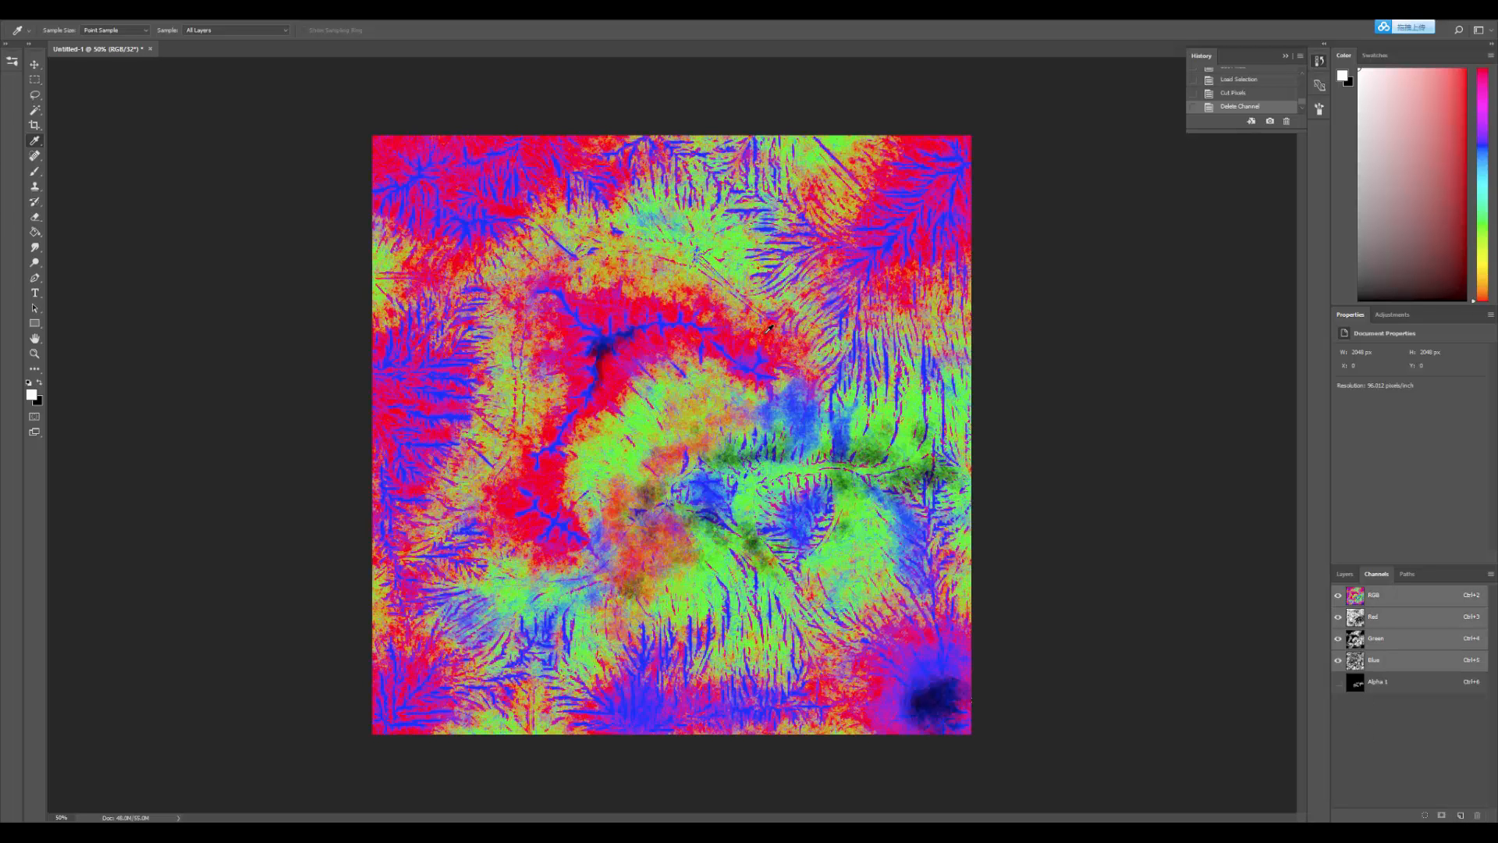
Step: Show the Alpha 1 channel and save the document with alpha channels as OpenEXR file splat_one in the mountain/textures folder
{"action": "left_click", "coordinate": [1338, 684]}
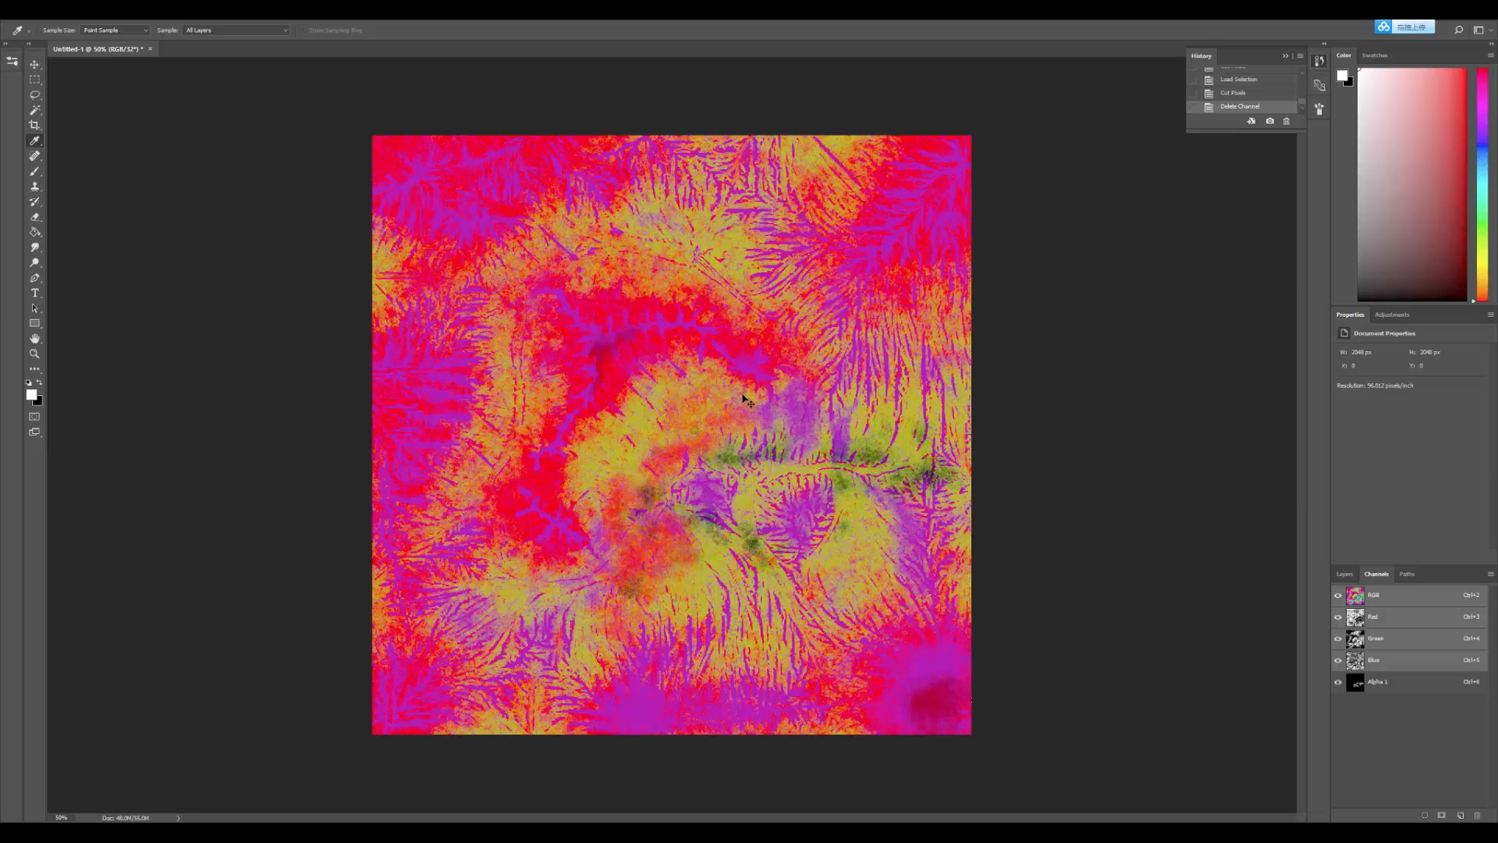
{"action": "key", "text": "ctrl+s"}
{"action": "left_click", "coordinate": [615, 546]}
{"action": "left_click", "coordinate": [599, 575]}
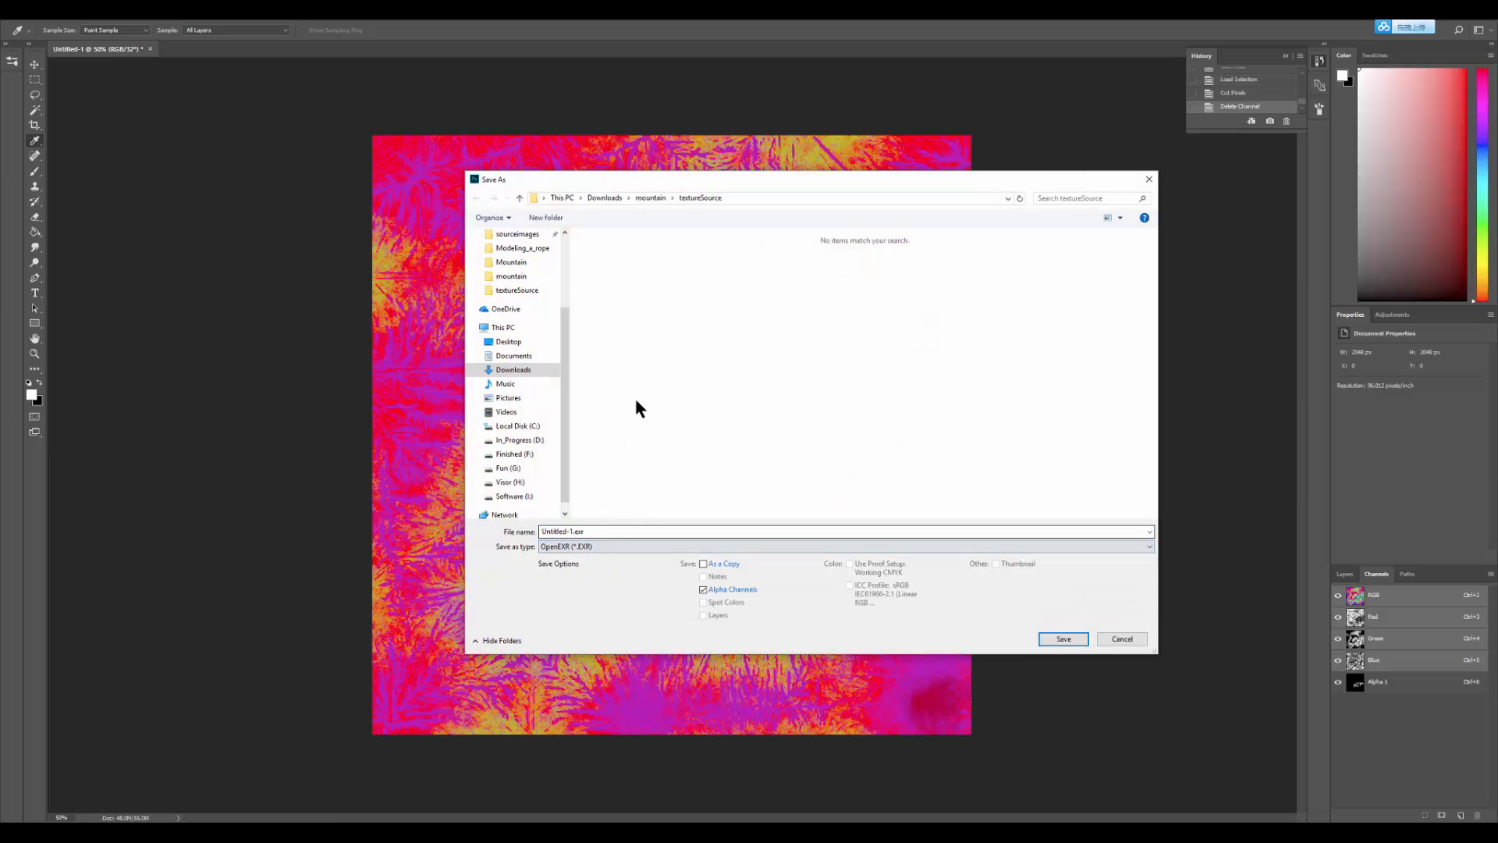
{"action": "left_click_drag", "start_coordinate": [682, 183], "coordinate": [691, 177]}
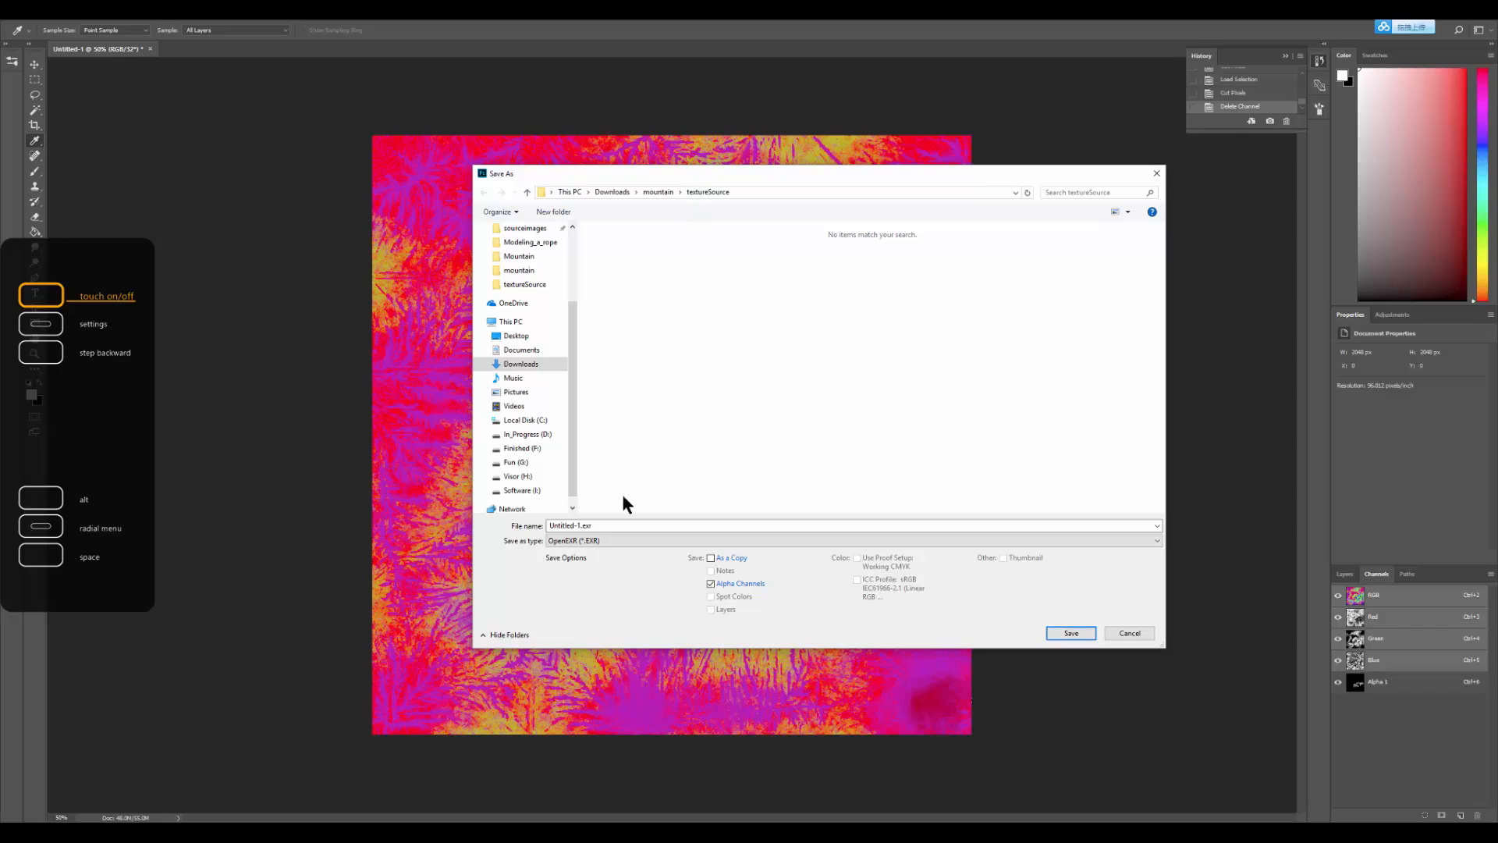
{"action": "left_click", "coordinate": [657, 193]}
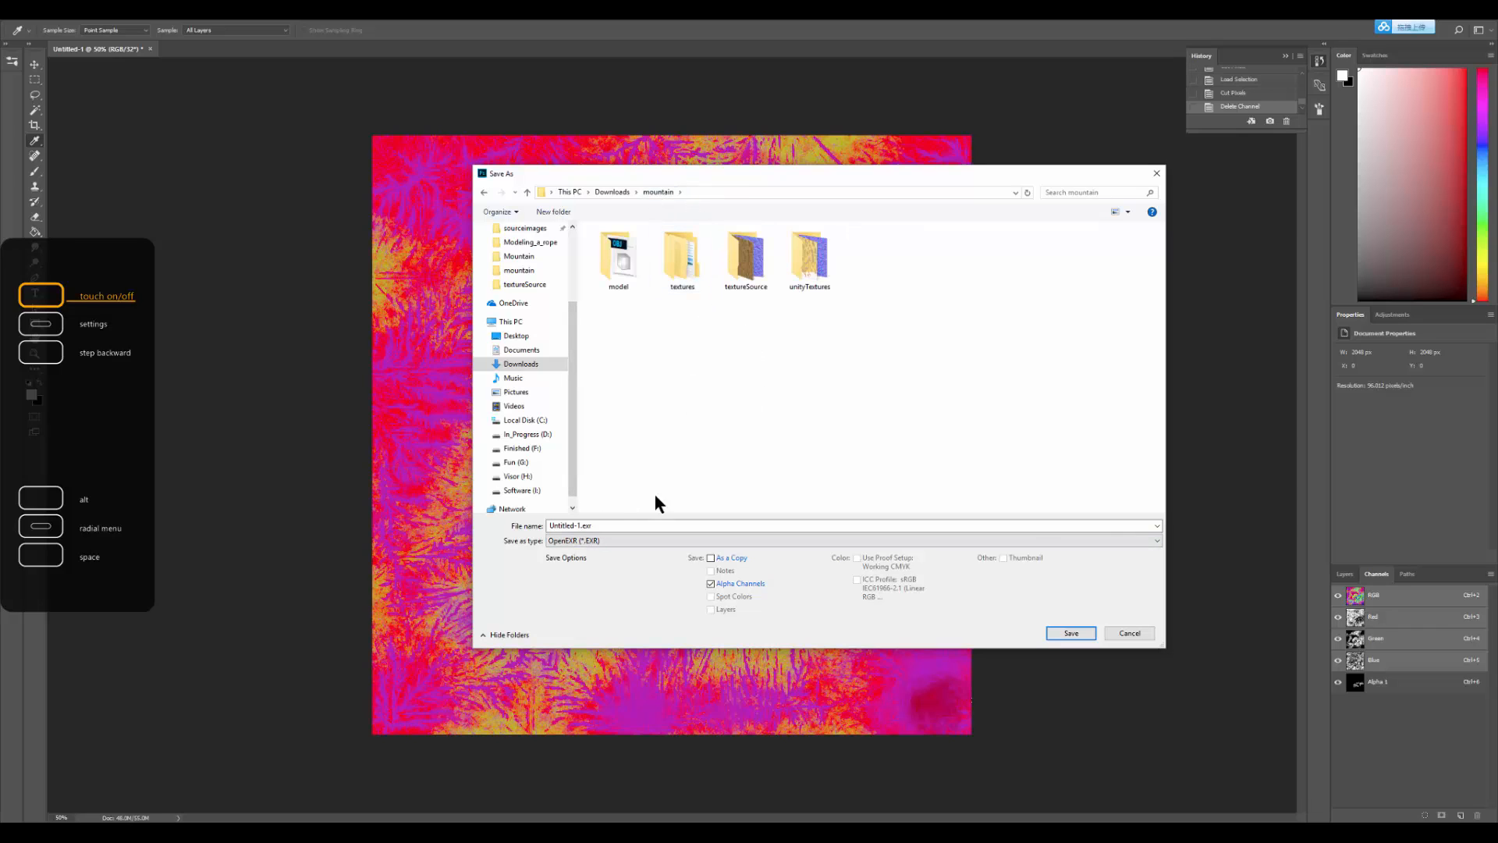
{"action": "double_click", "coordinate": [686, 267]}
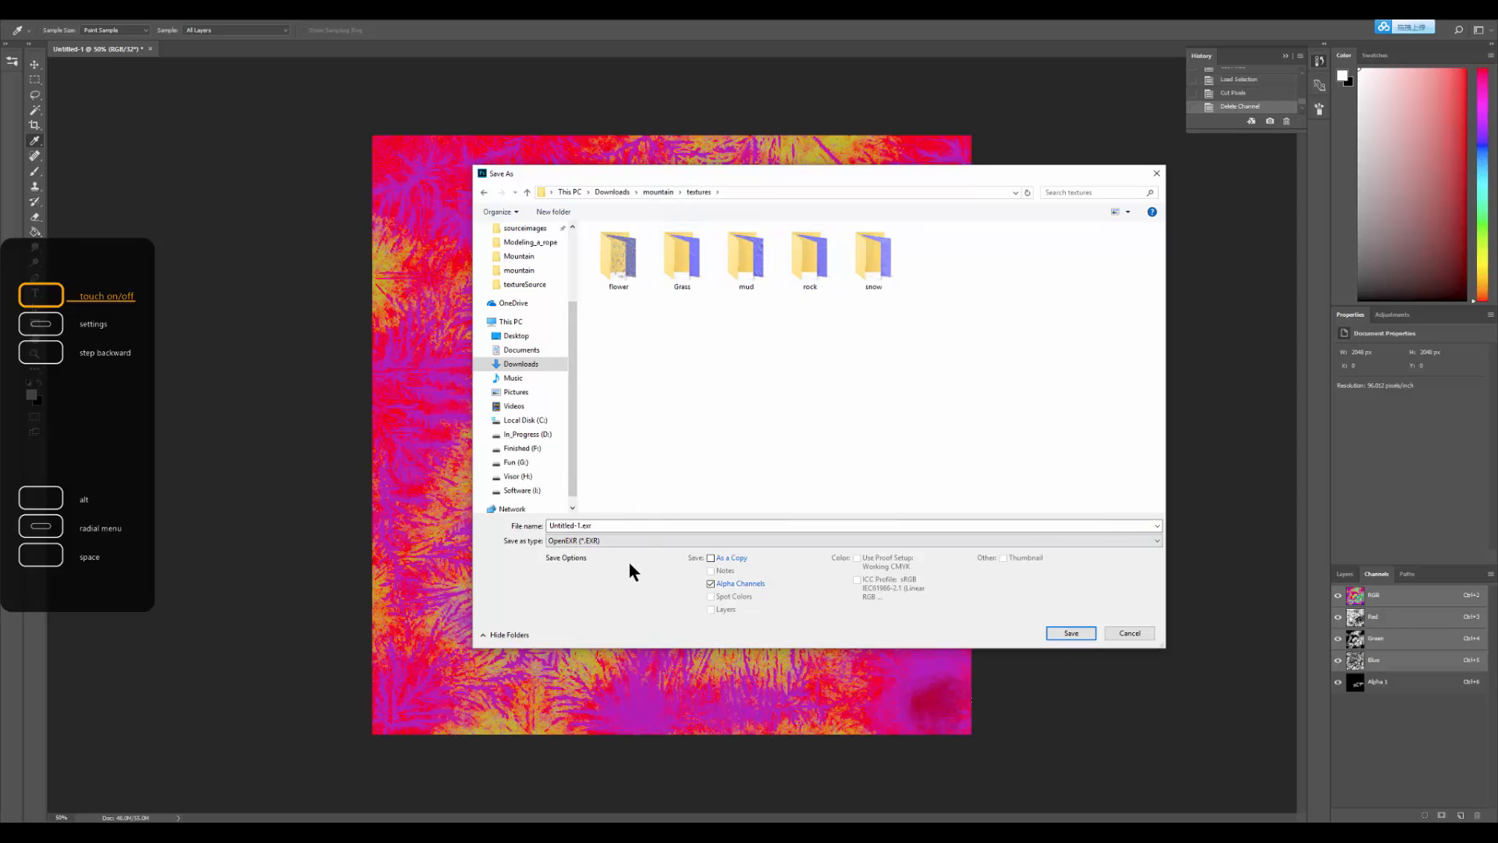
{"action": "double_click", "coordinate": [616, 526]}
{"action": "type", "text": "splat_one"}
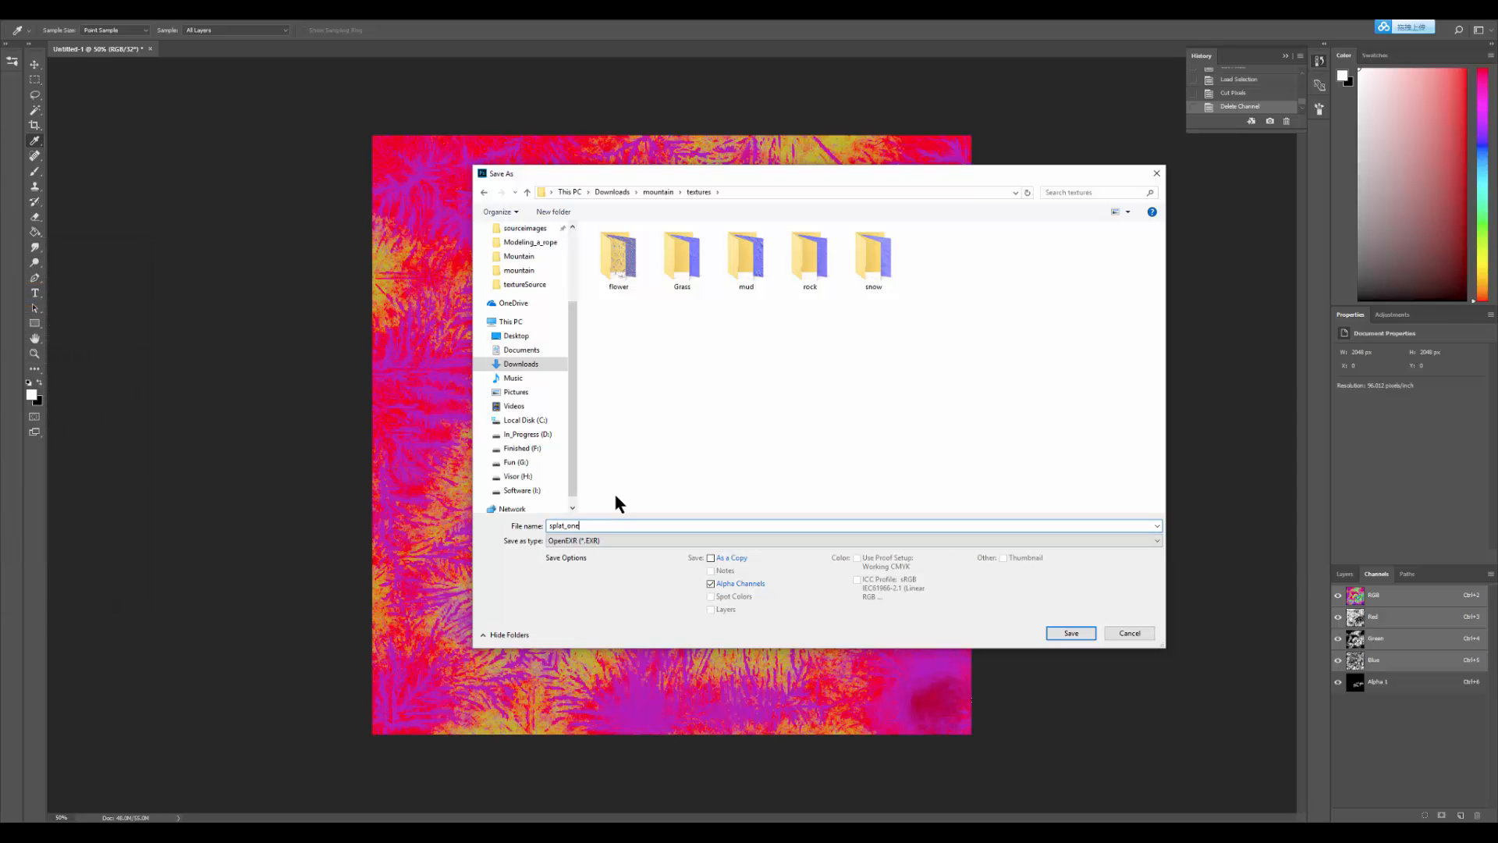
{"action": "key", "text": "Return"}
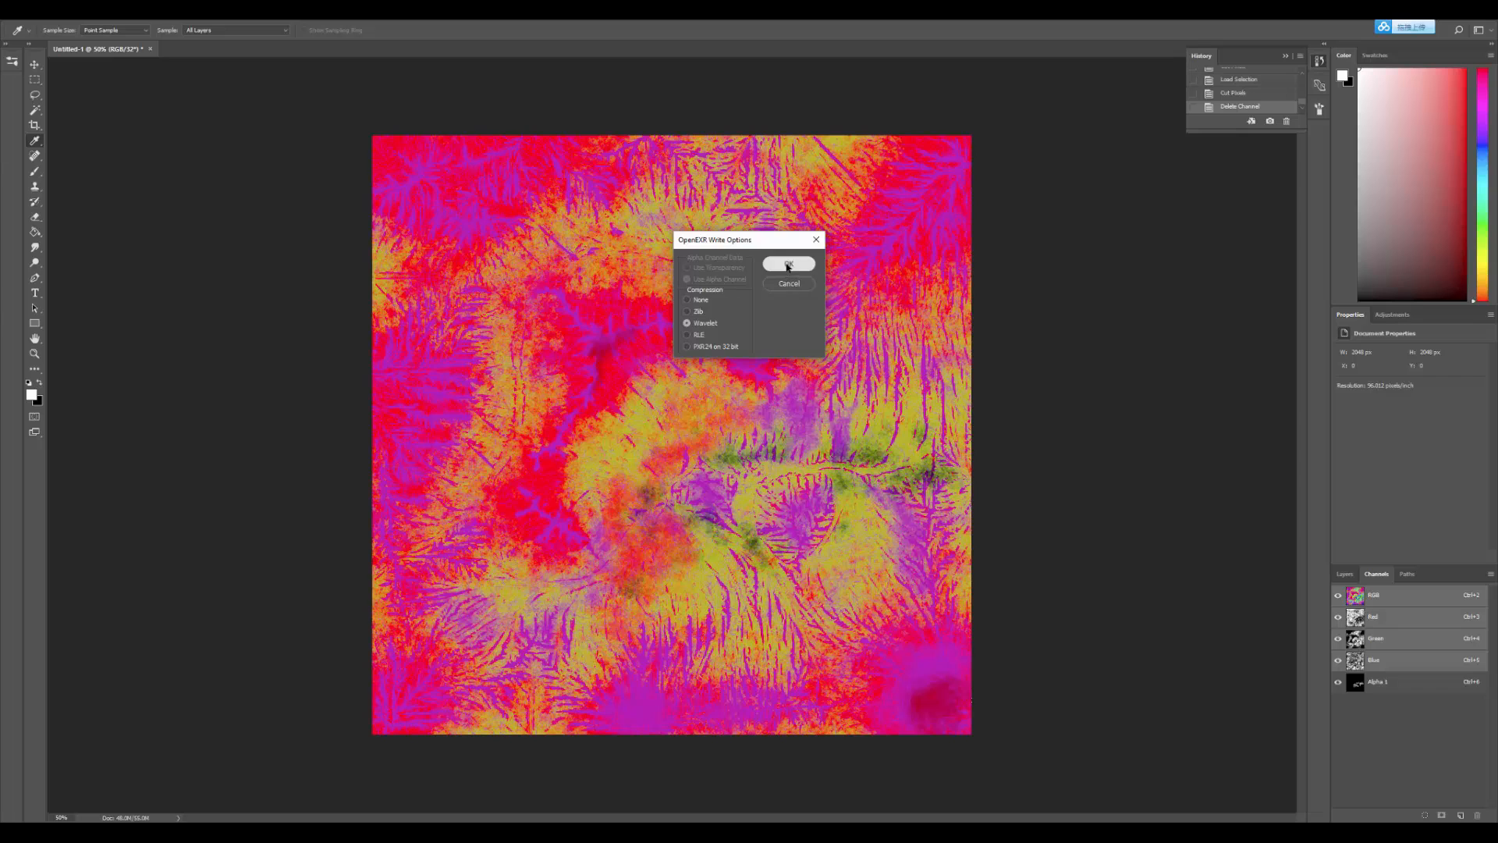
{"action": "left_click", "coordinate": [789, 264]}
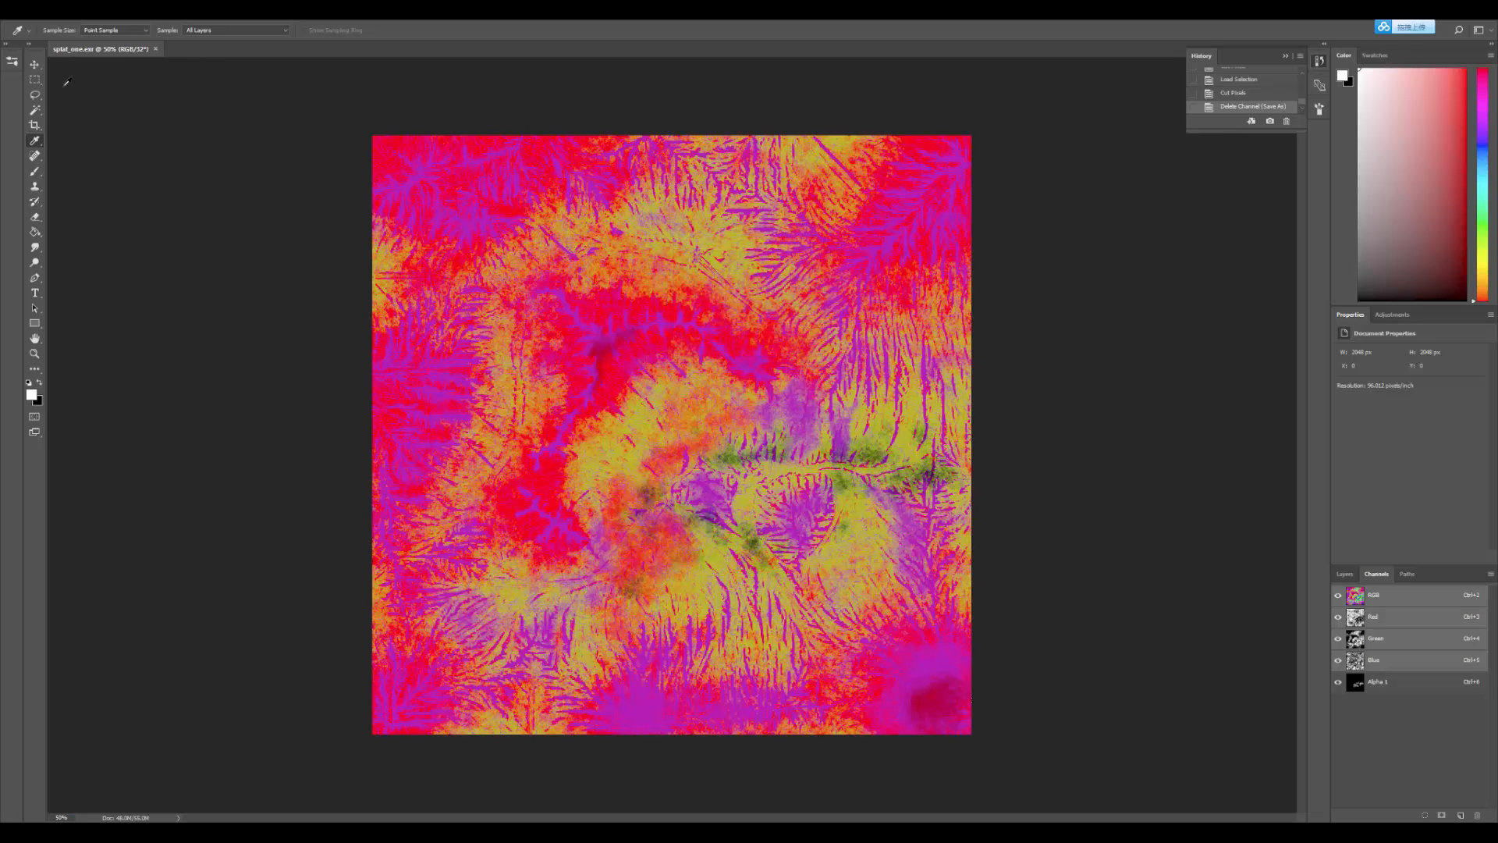
{"action": "left_click", "coordinate": [32, 12]}
{"action": "left_click", "coordinate": [35, 25]}
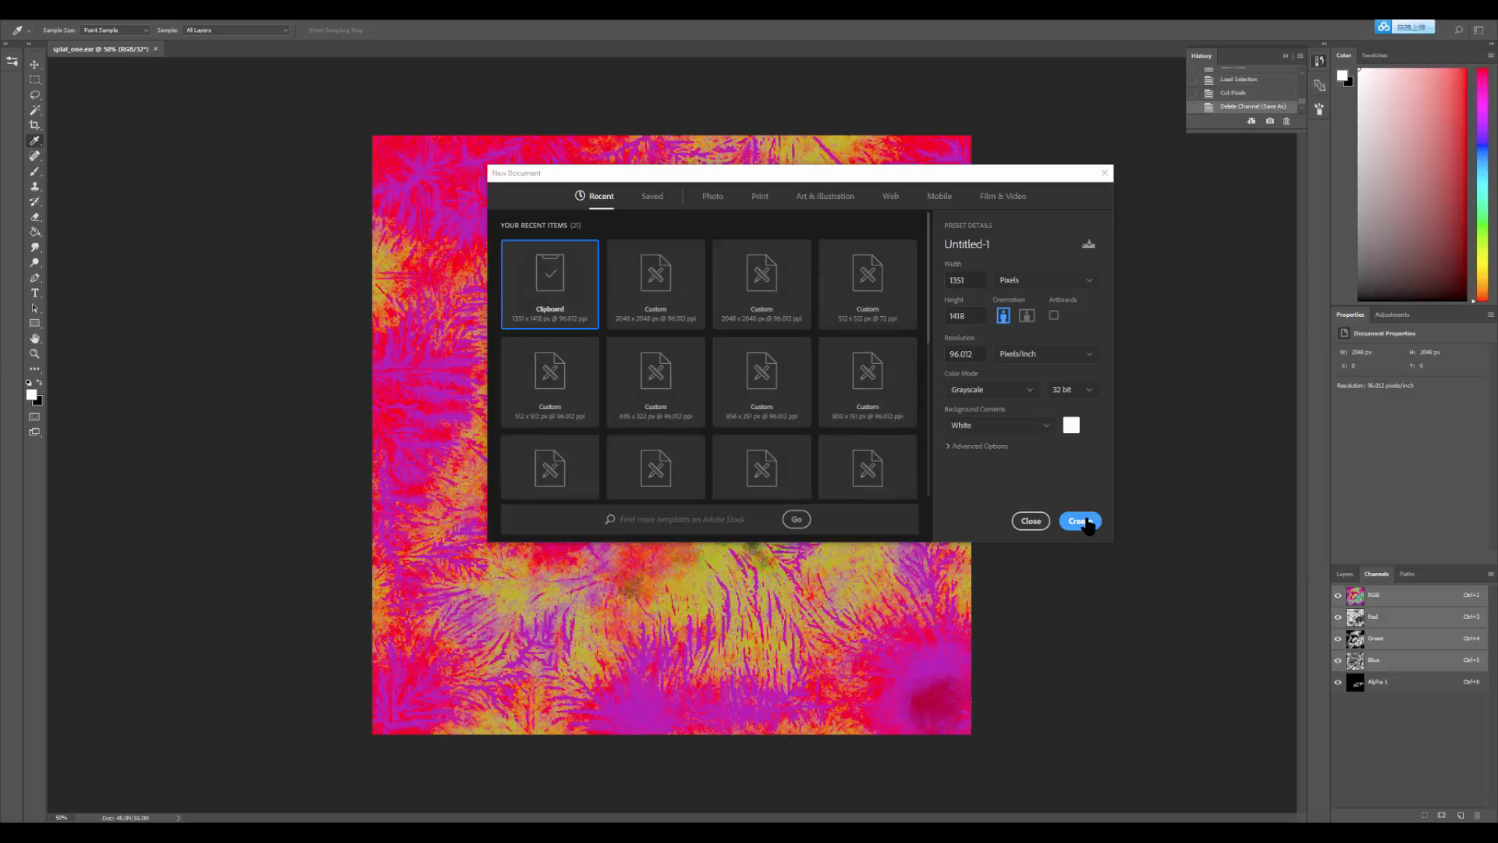
{"action": "left_click", "coordinate": [1081, 521]}
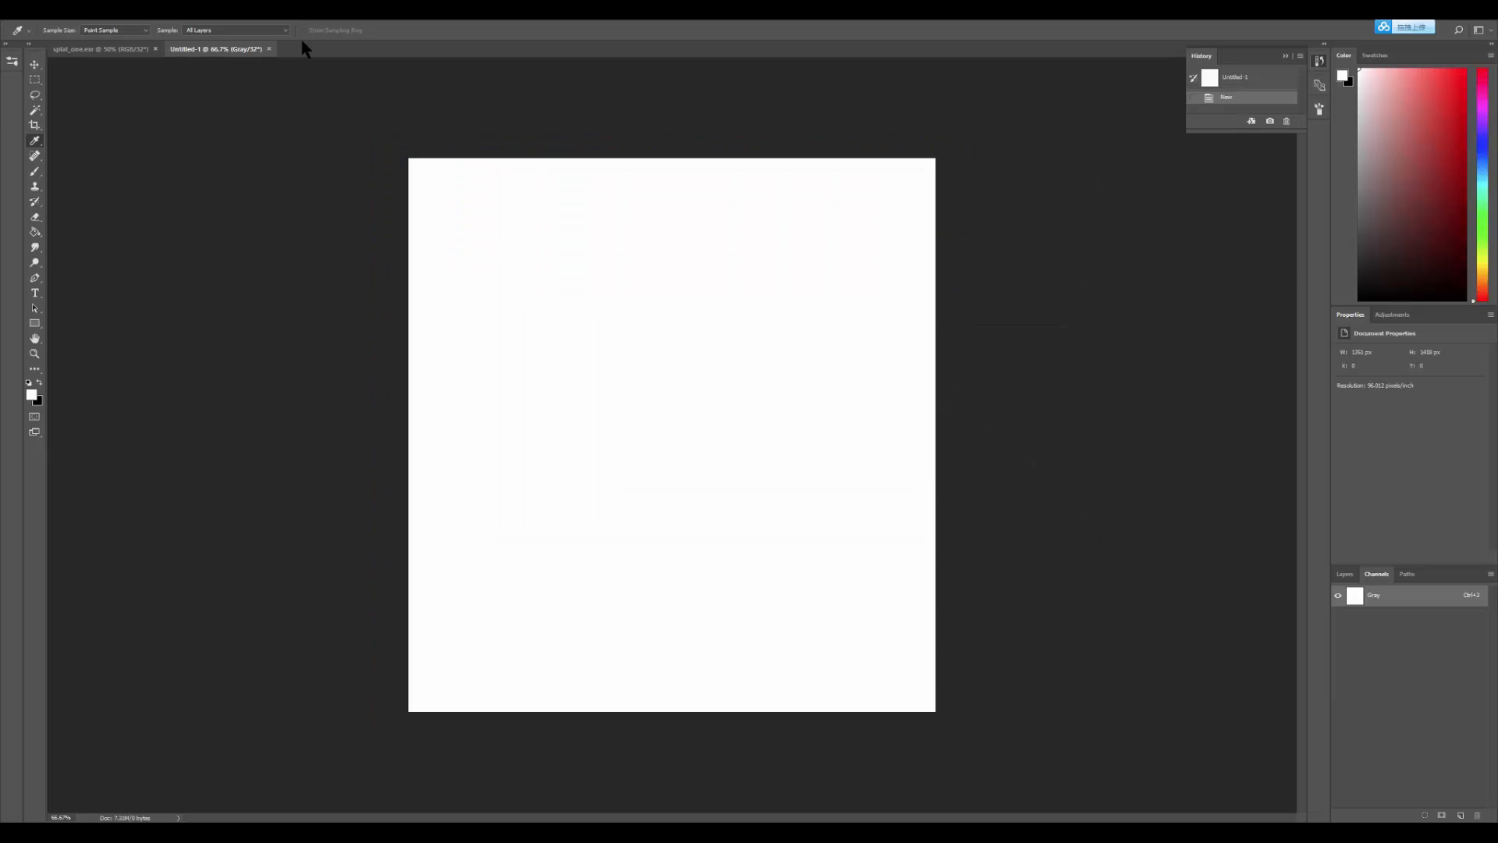
{"action": "left_click", "coordinate": [268, 49]}
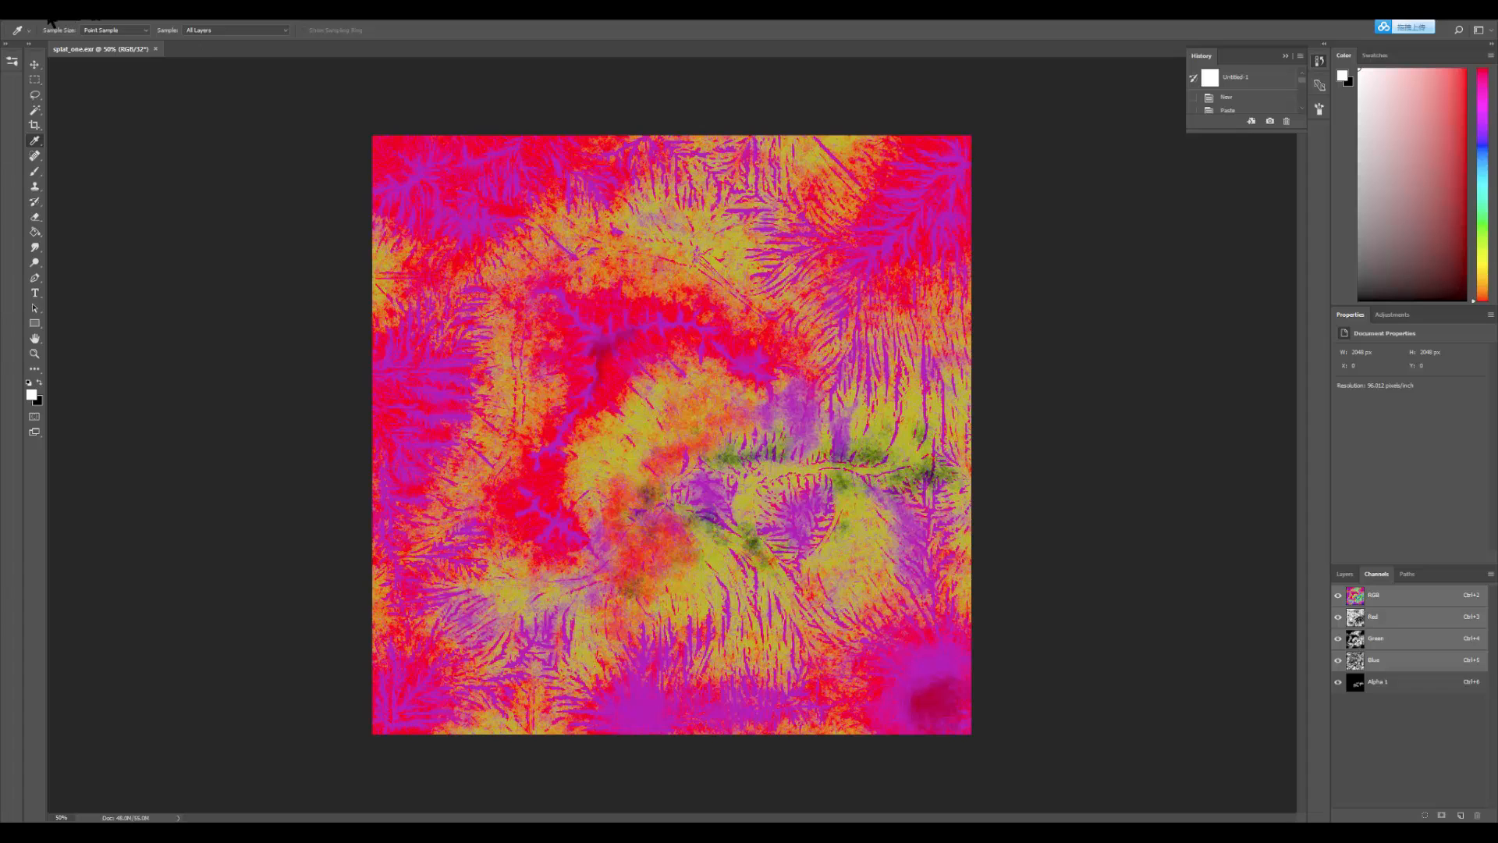
Step: Create a new 2048 x 2048 px RGB Color document at 32 bit with a white background
{"action": "left_click", "coordinate": [49, 21]}
{"action": "left_click", "coordinate": [49, 32]}
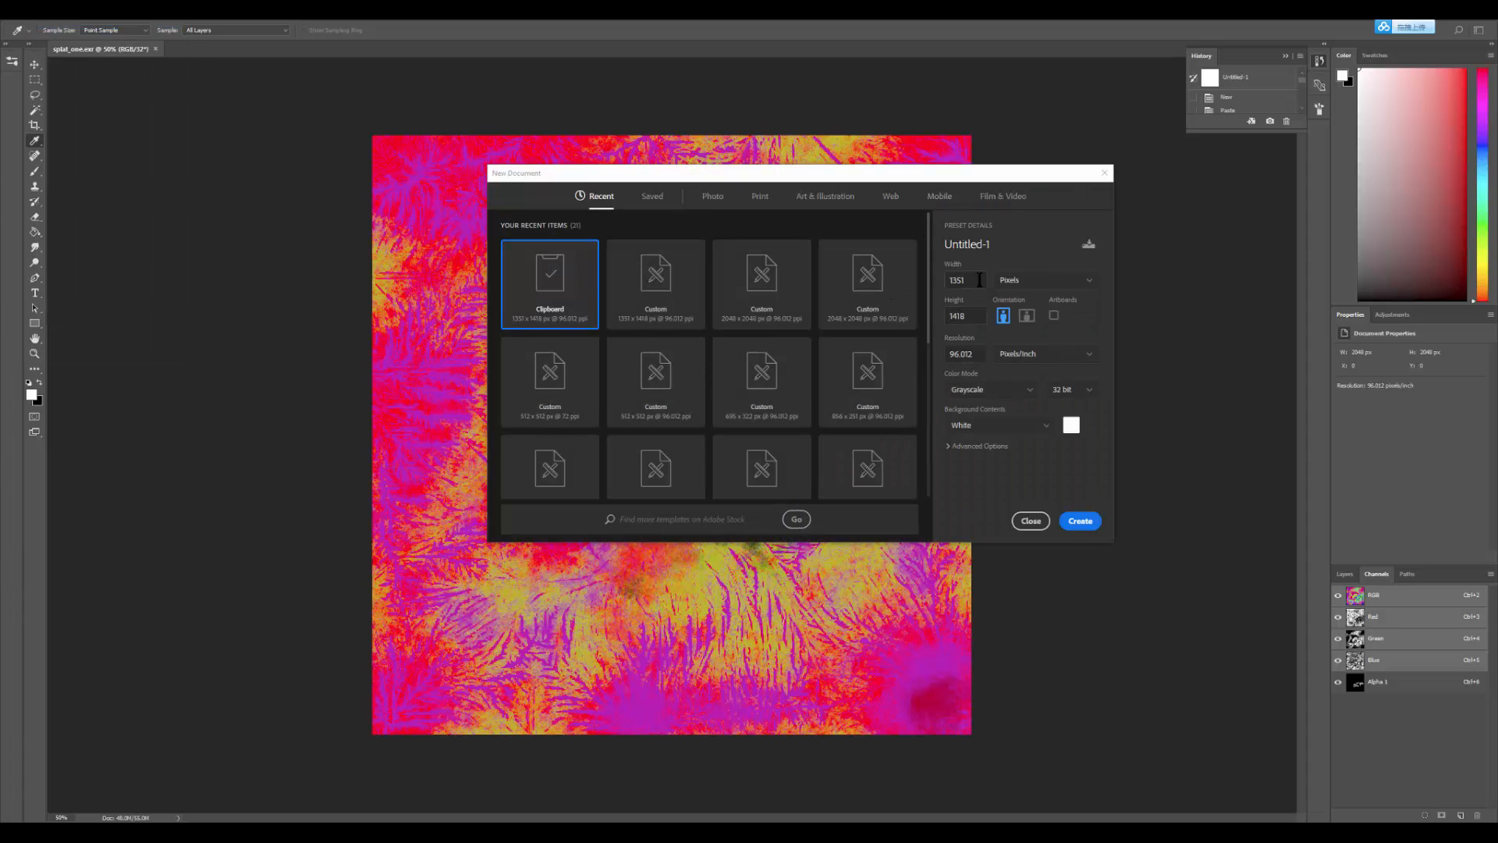
{"action": "left_click", "coordinate": [980, 279]}
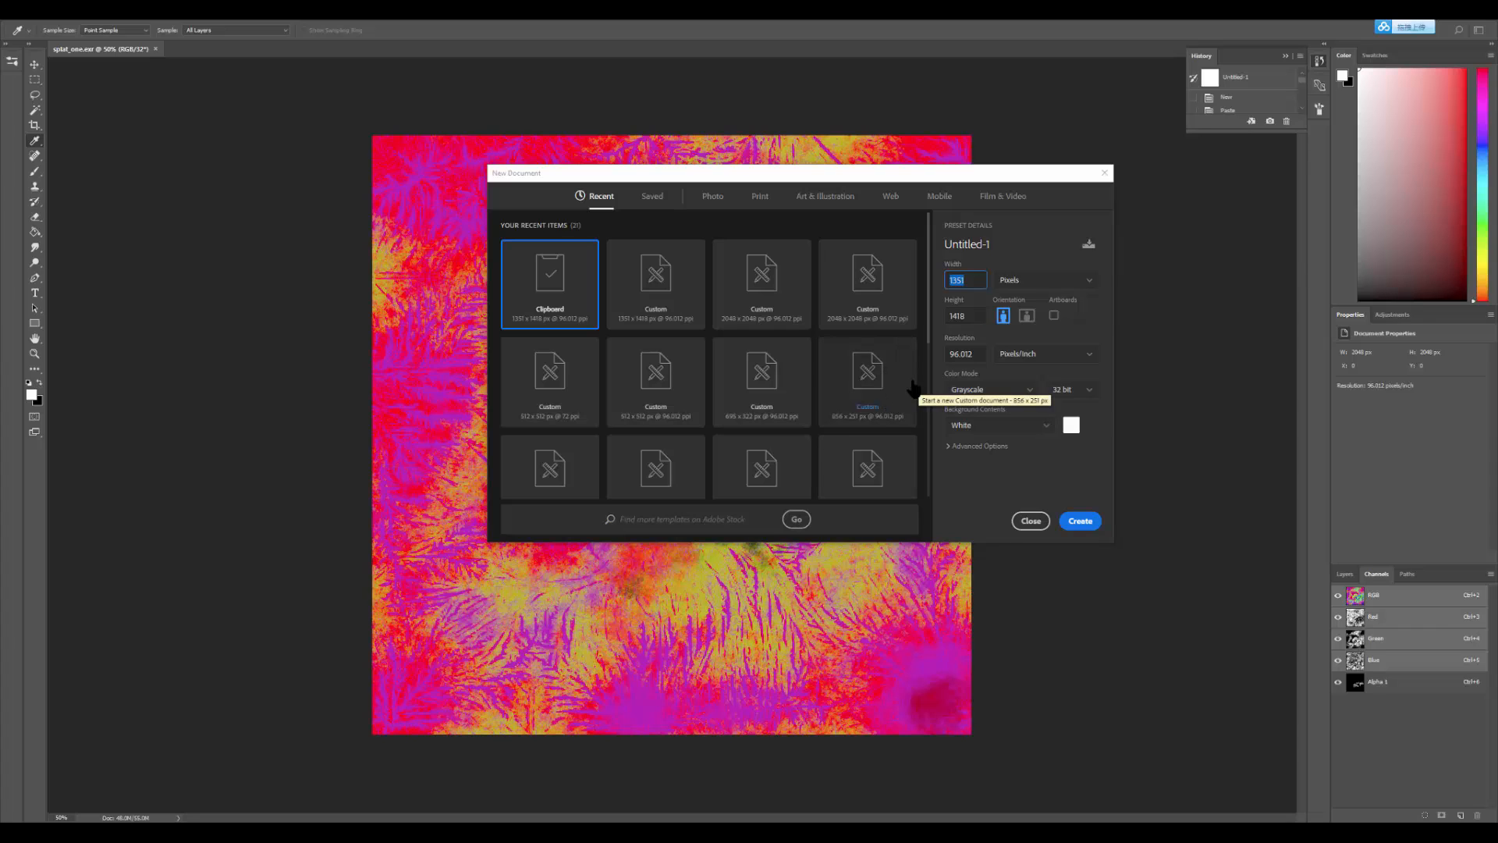
{"action": "left_click", "coordinate": [771, 287]}
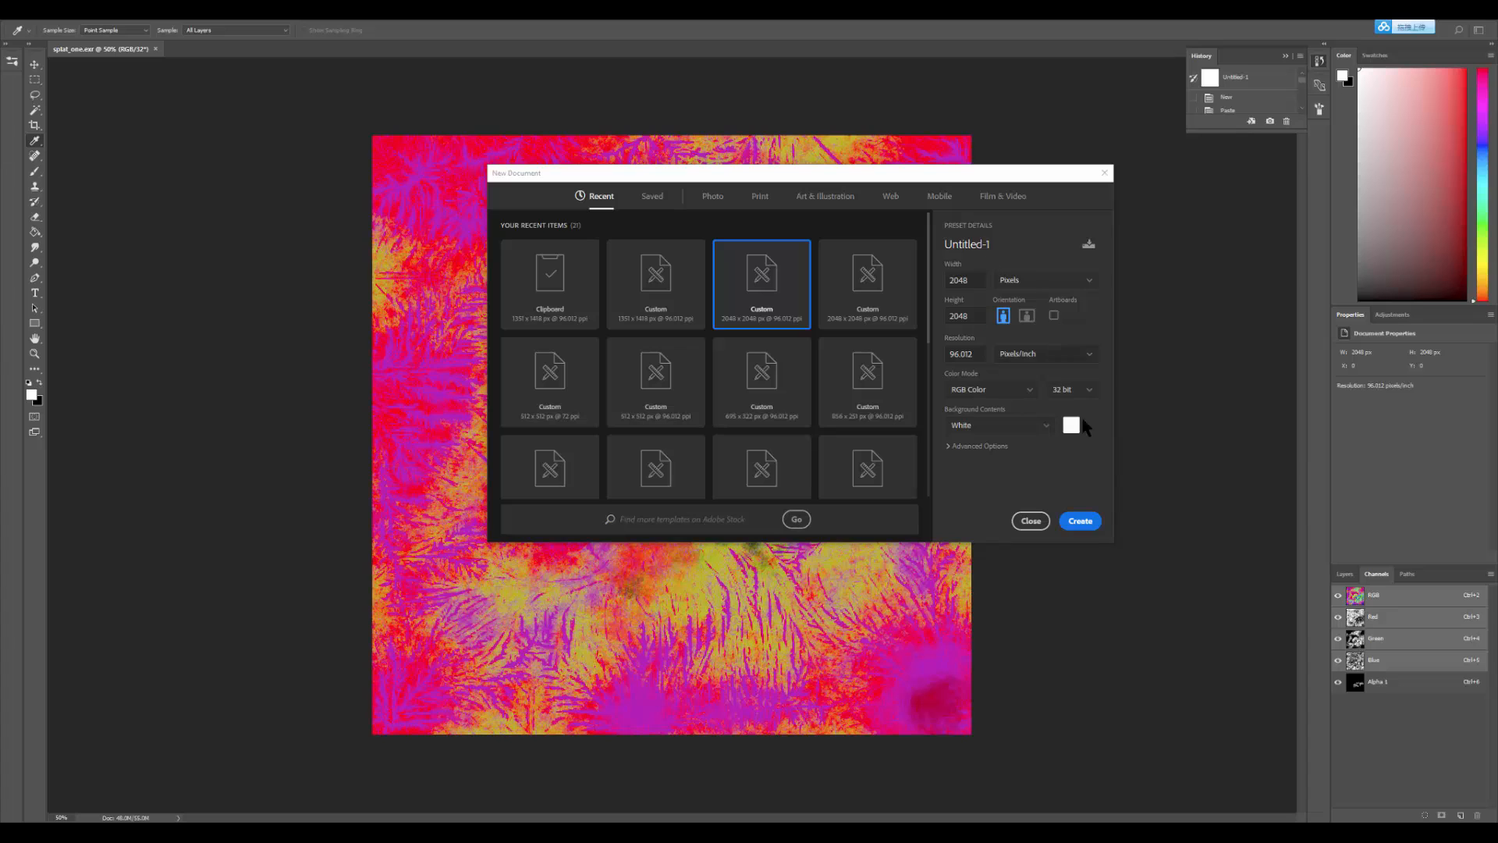
{"action": "left_click", "coordinate": [1091, 521]}
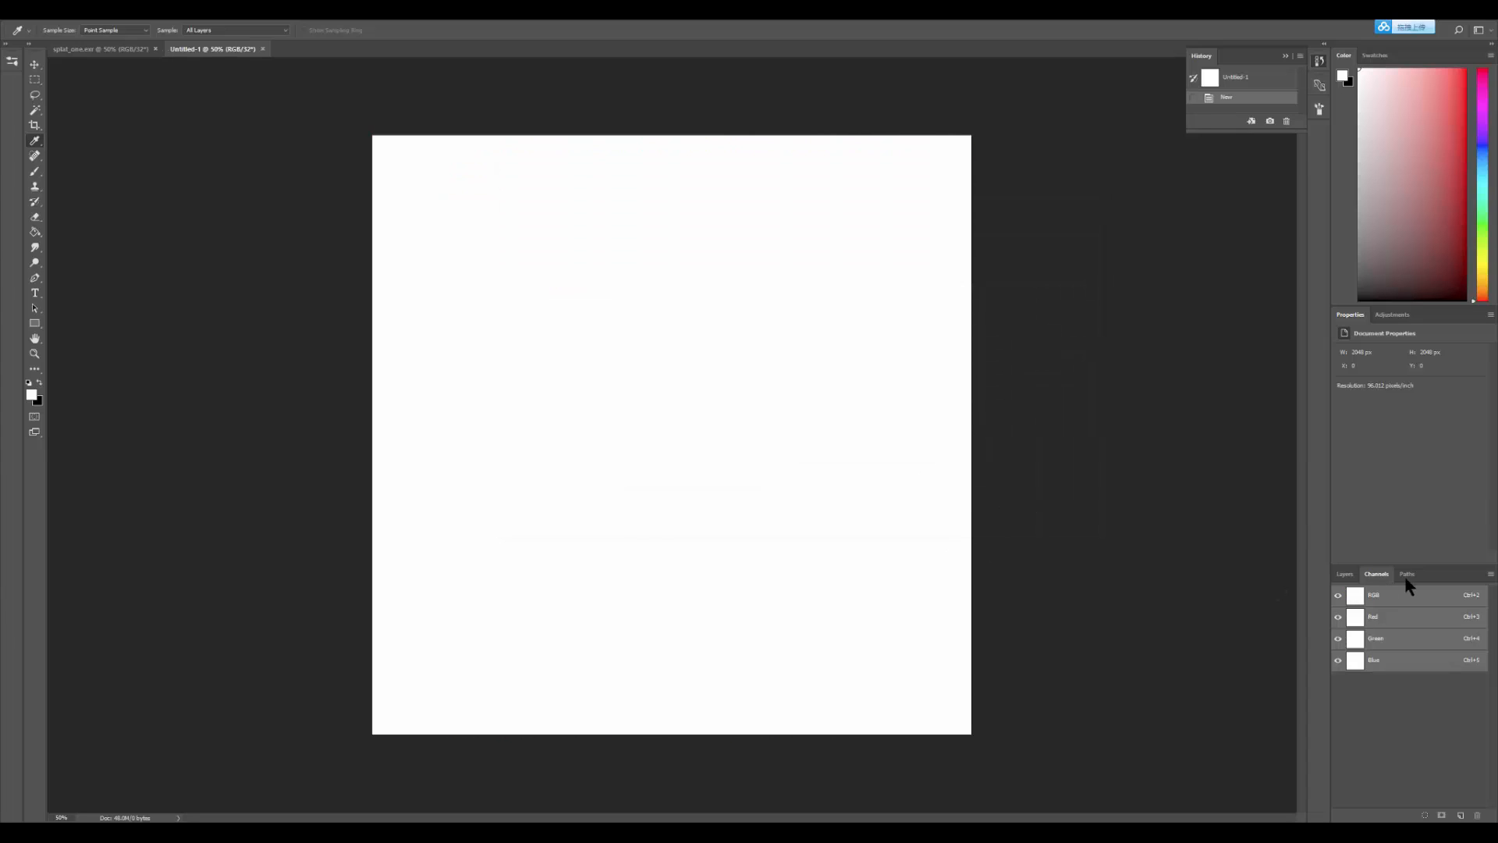
Step: Cut the whole canvas out of the Red, Green and Blue channels and add an empty alpha channel
{"action": "left_click", "coordinate": [1407, 575]}
{"action": "left_click", "coordinate": [1374, 575]}
{"action": "left_click", "coordinate": [1360, 618]}
{"action": "key", "text": "ctrl+a"}
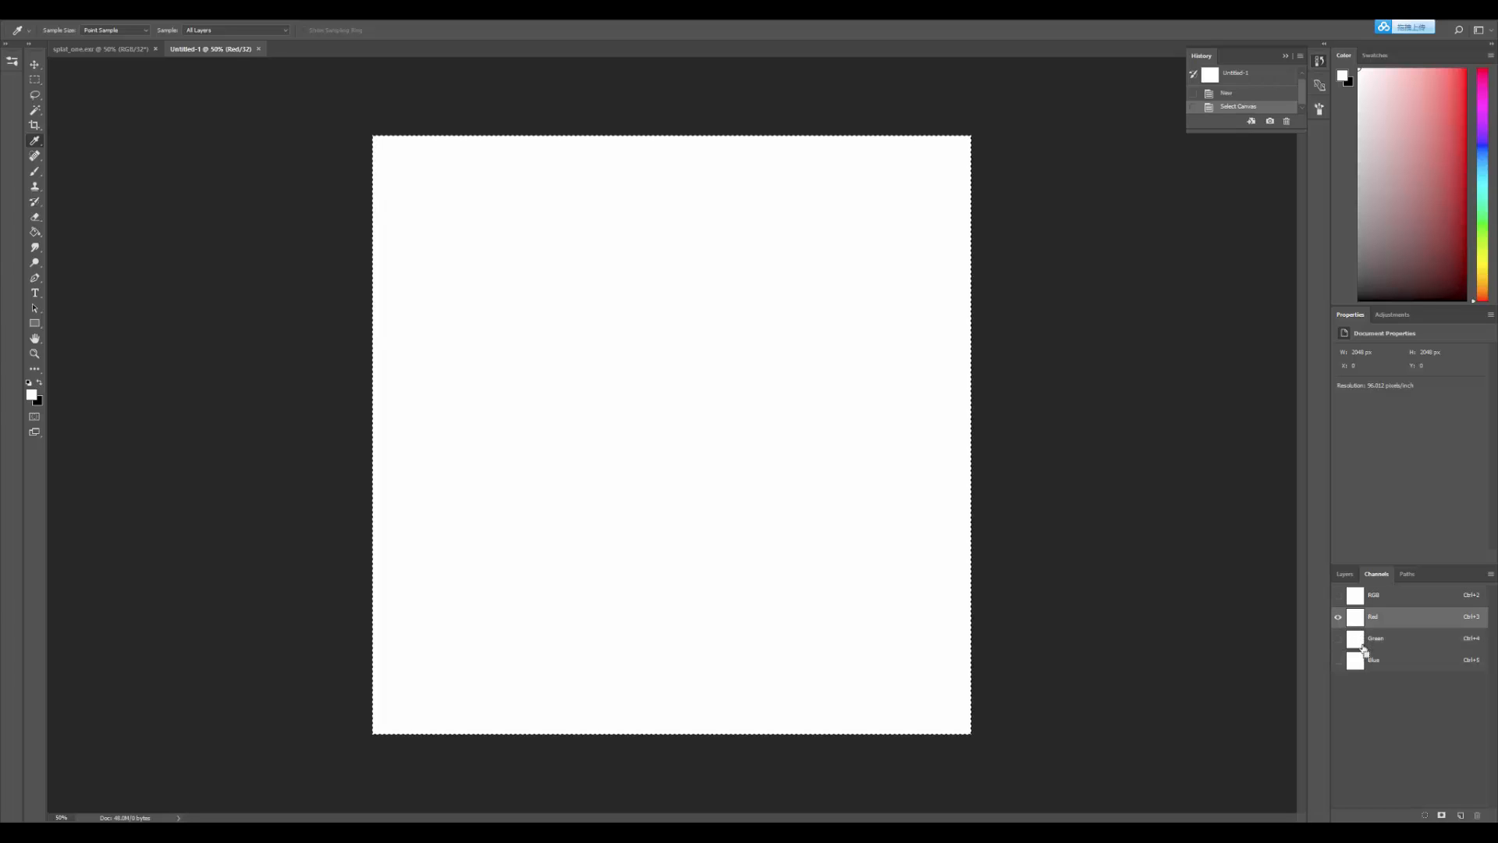
{"action": "key", "text": "ctrl+x"}
{"action": "left_click", "coordinate": [1358, 643]}
{"action": "left_click", "coordinate": [1364, 658]}
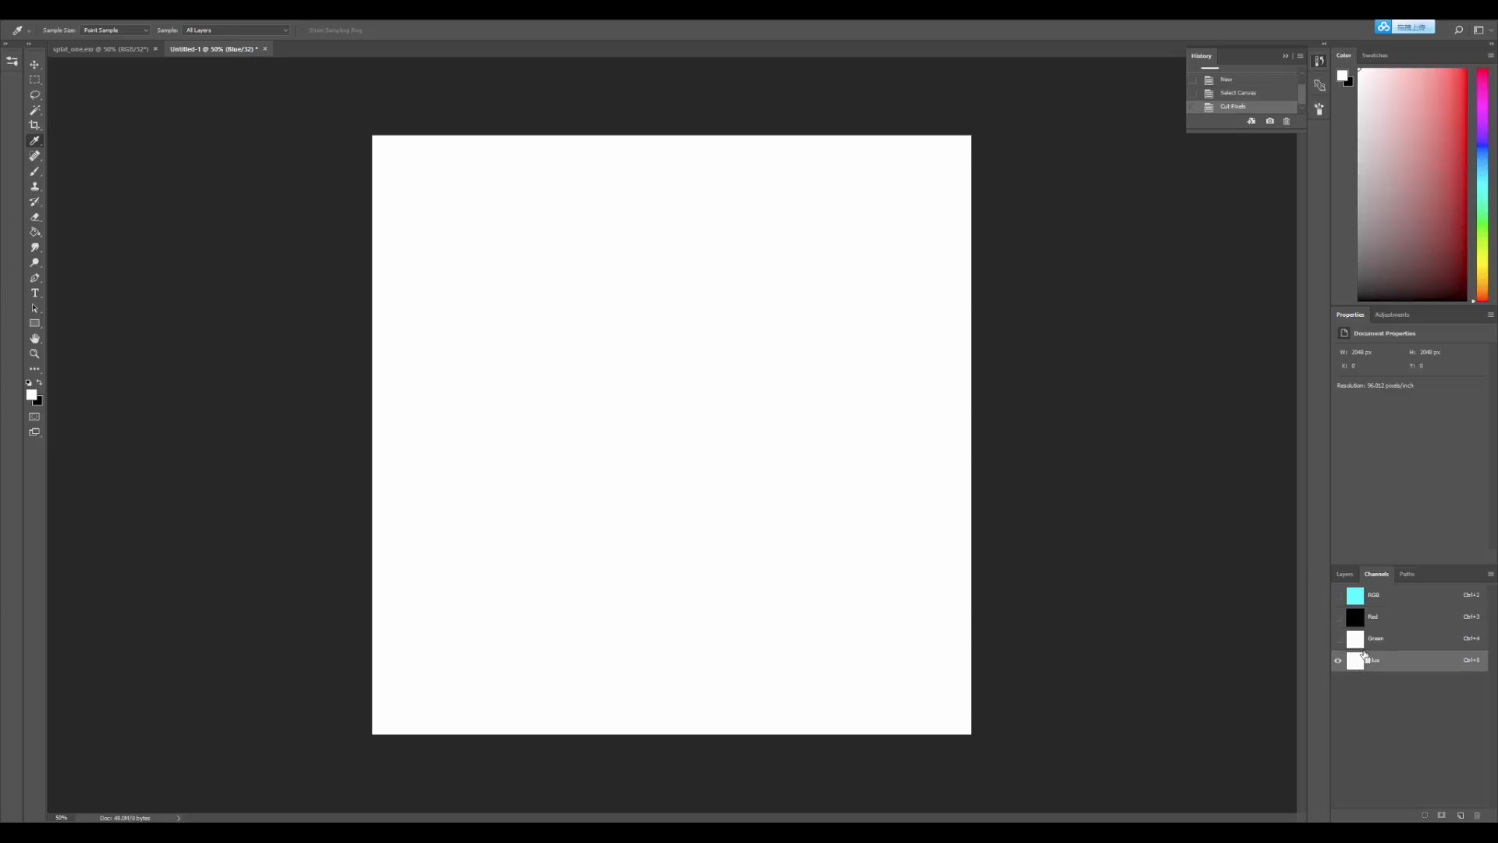
{"action": "key", "text": "ctrl+a"}
{"action": "key", "text": "ctrl+x"}
{"action": "key", "text": "ctrl+a"}
{"action": "key", "text": "ctrl+x"}
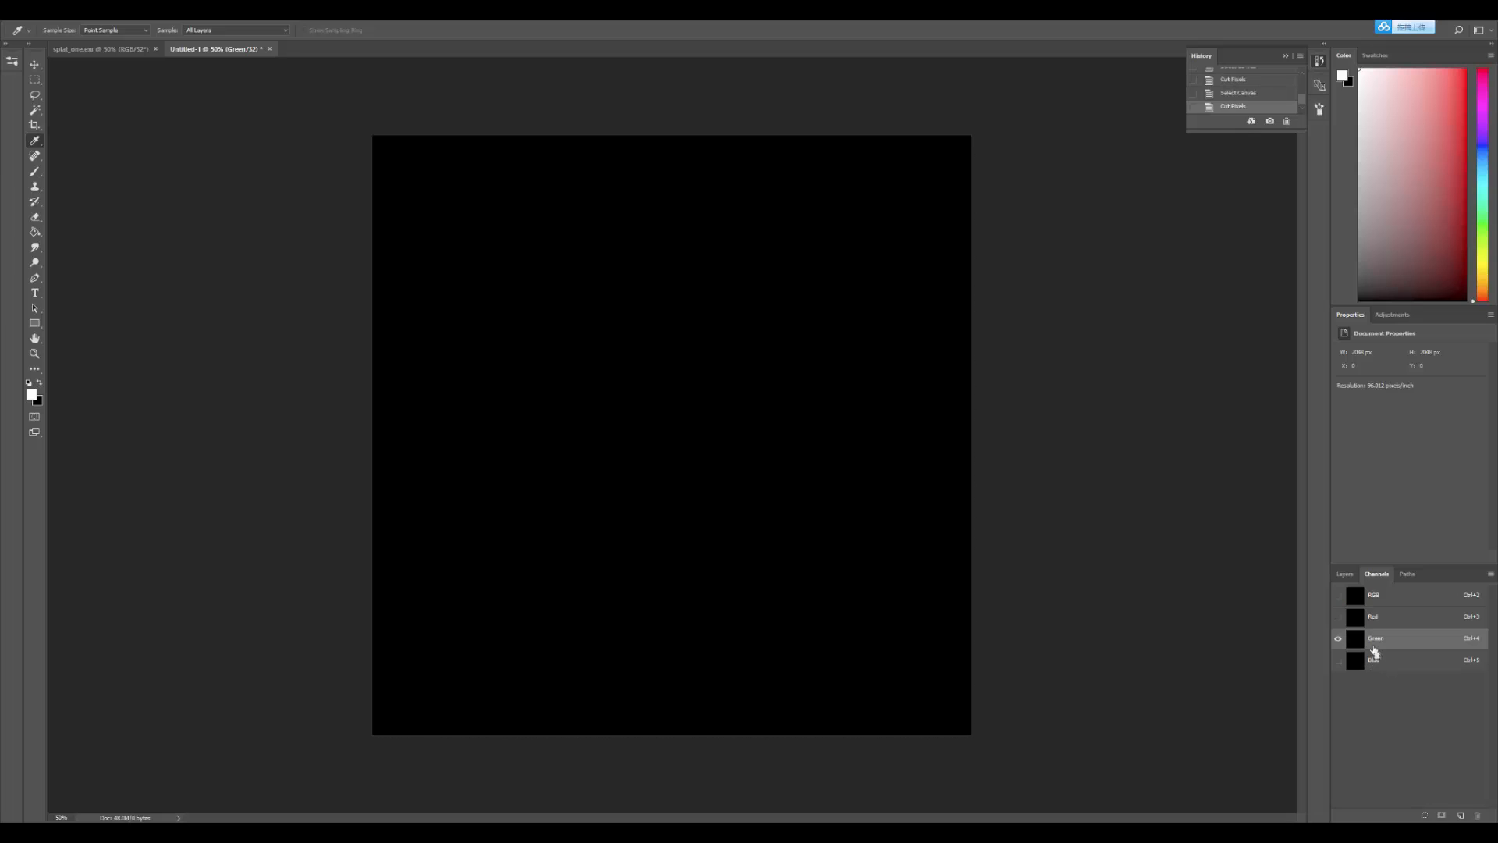
{"action": "left_click", "coordinate": [1459, 813]}
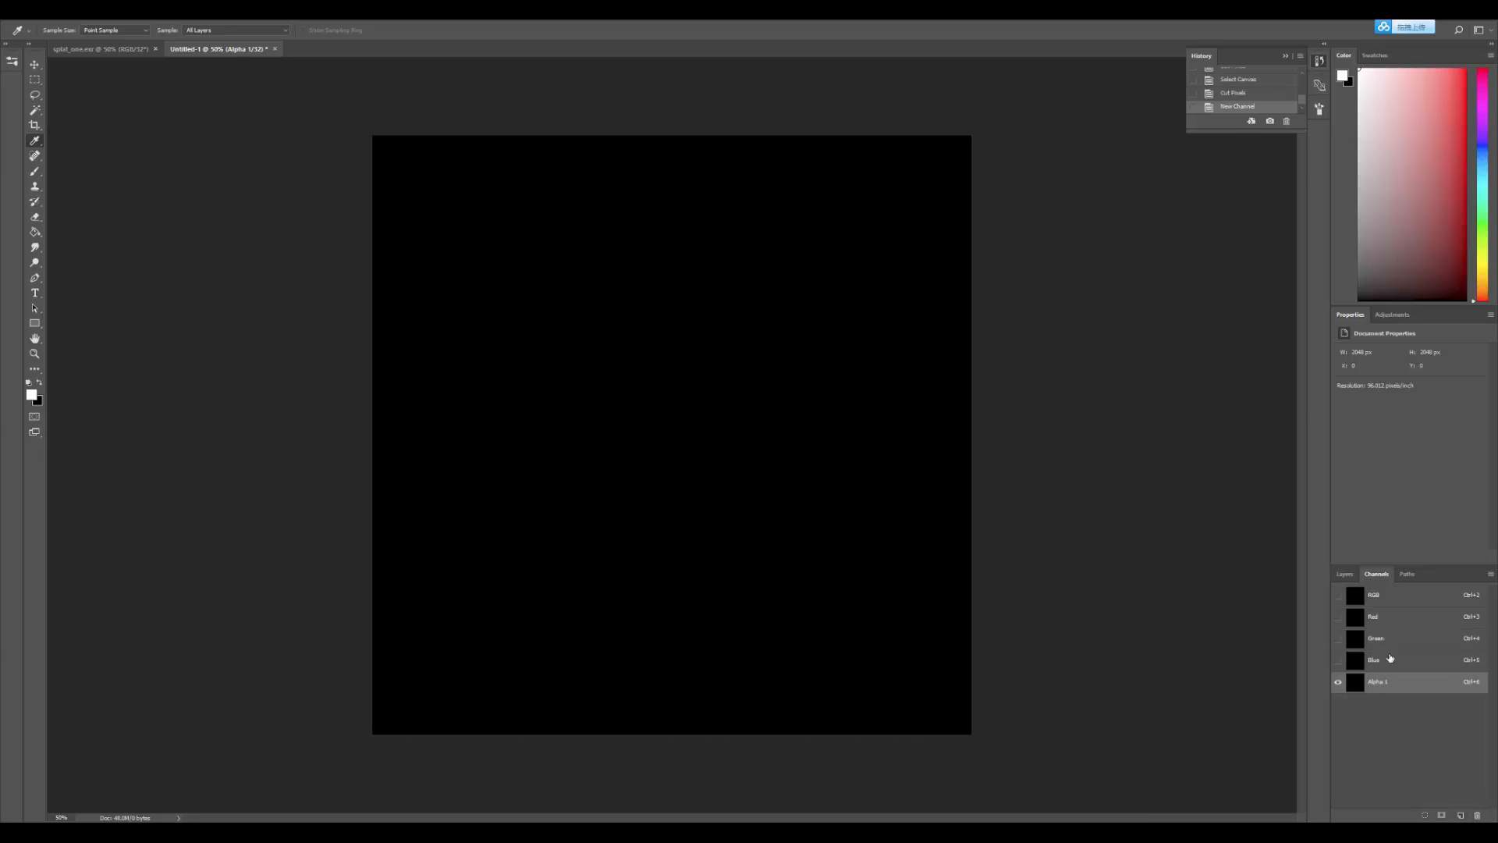
Step: Export the snow layer's mask from Substance Painter to the clipboard and paste it into the new Photoshop document's Red channel
{"action": "left_click", "coordinate": [1365, 621]}
{"action": "key", "text": "alt+Tab"}
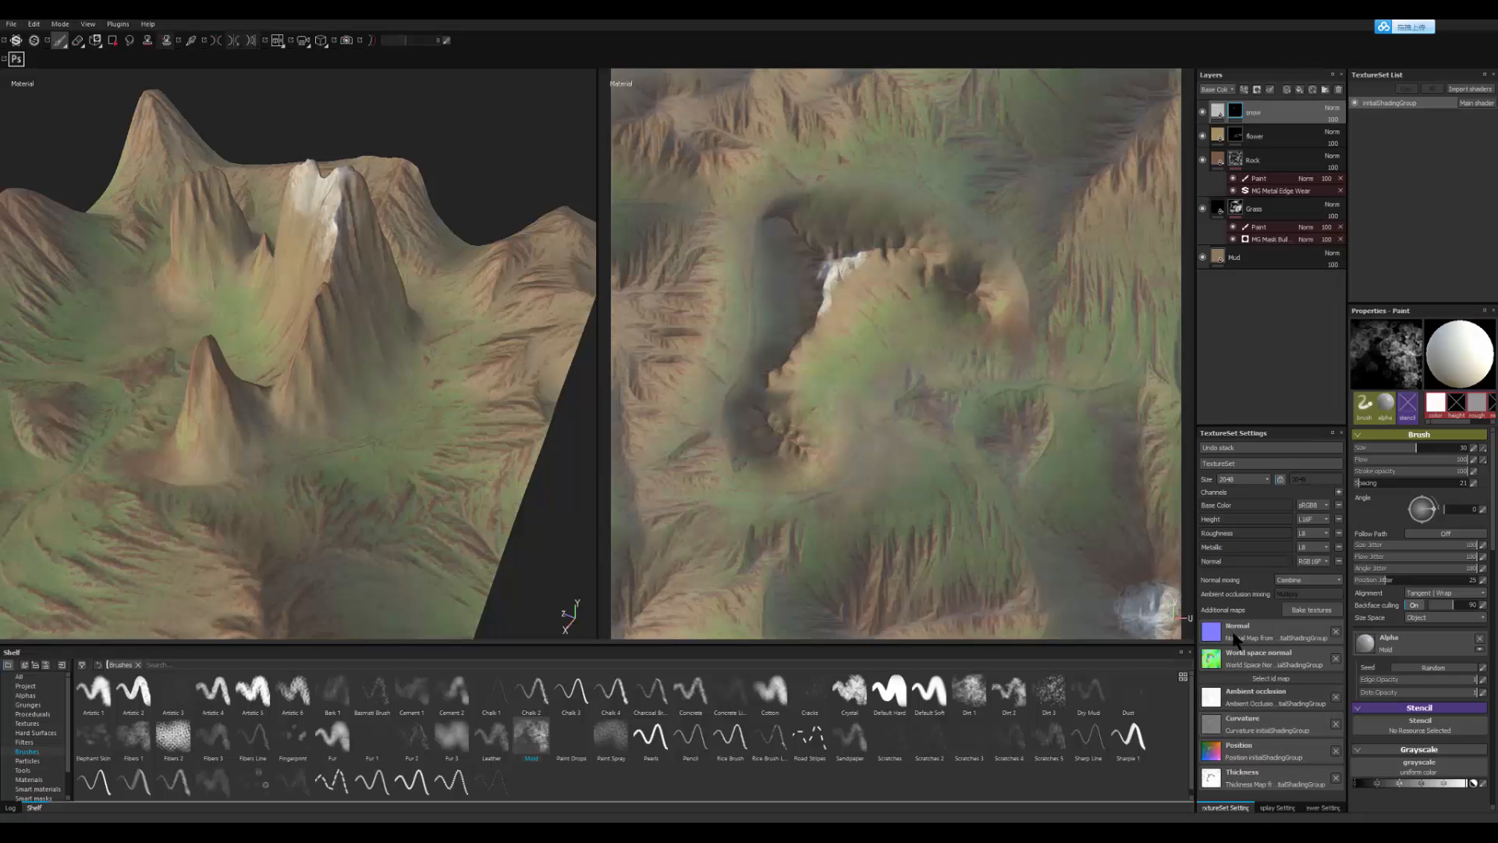
{"action": "right_click", "coordinate": [1232, 112]}
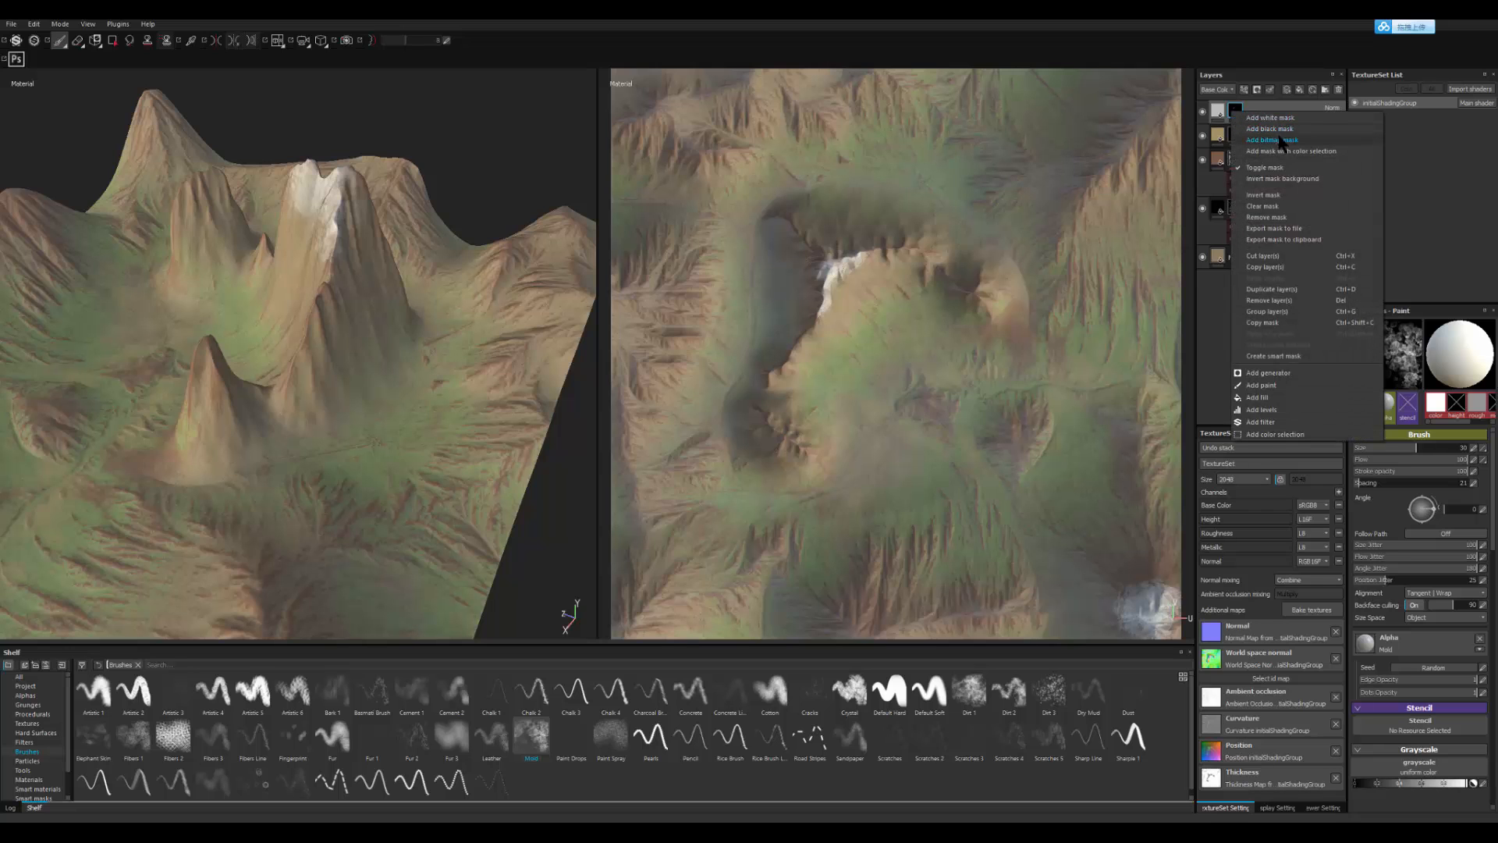
{"action": "left_click", "coordinate": [1292, 240]}
{"action": "key", "text": "alt+Tab"}
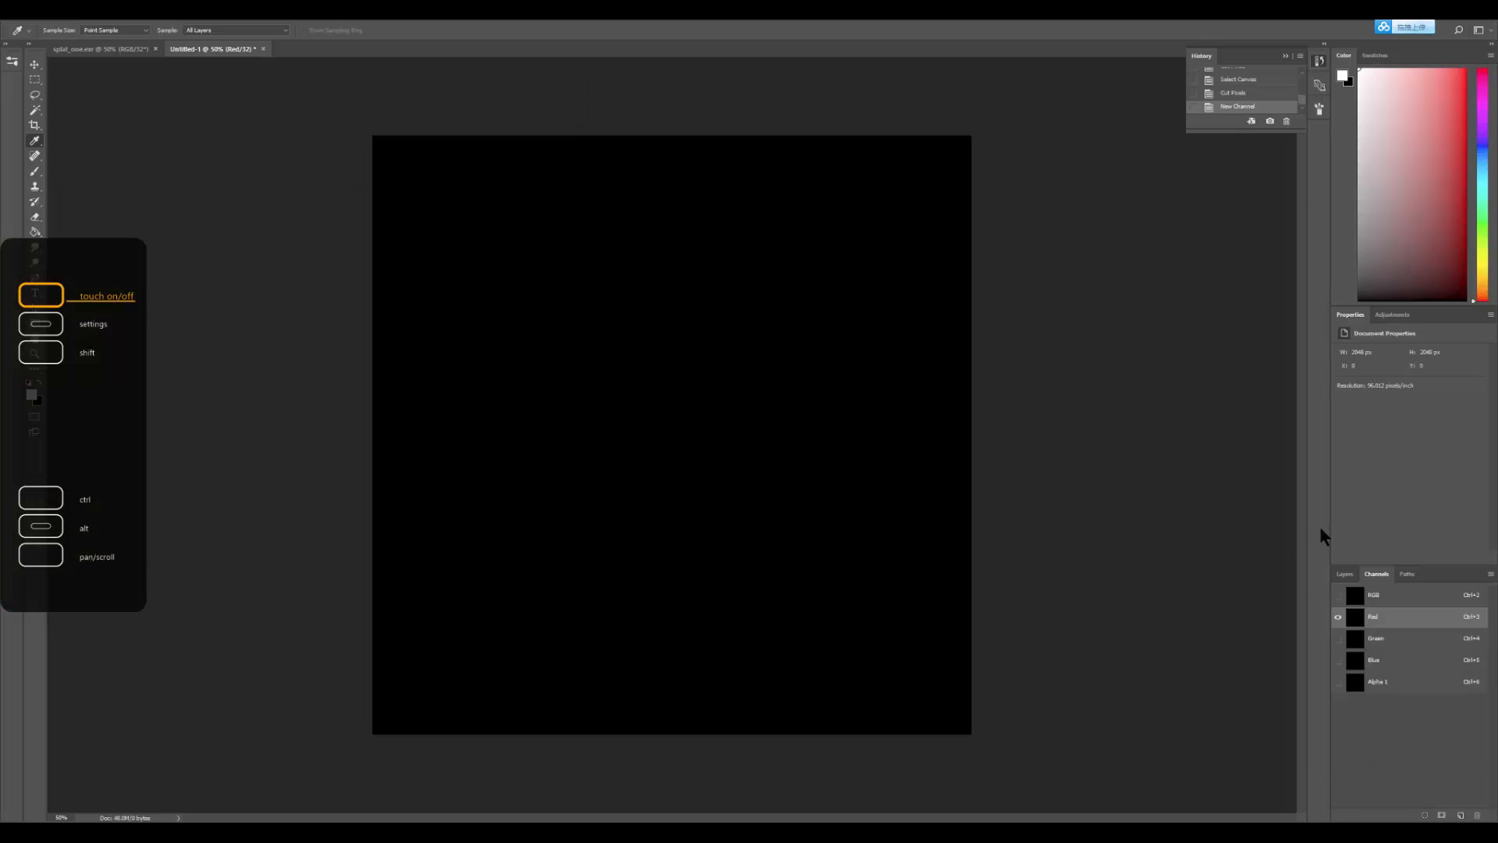
{"action": "key", "text": "ctrl+v"}
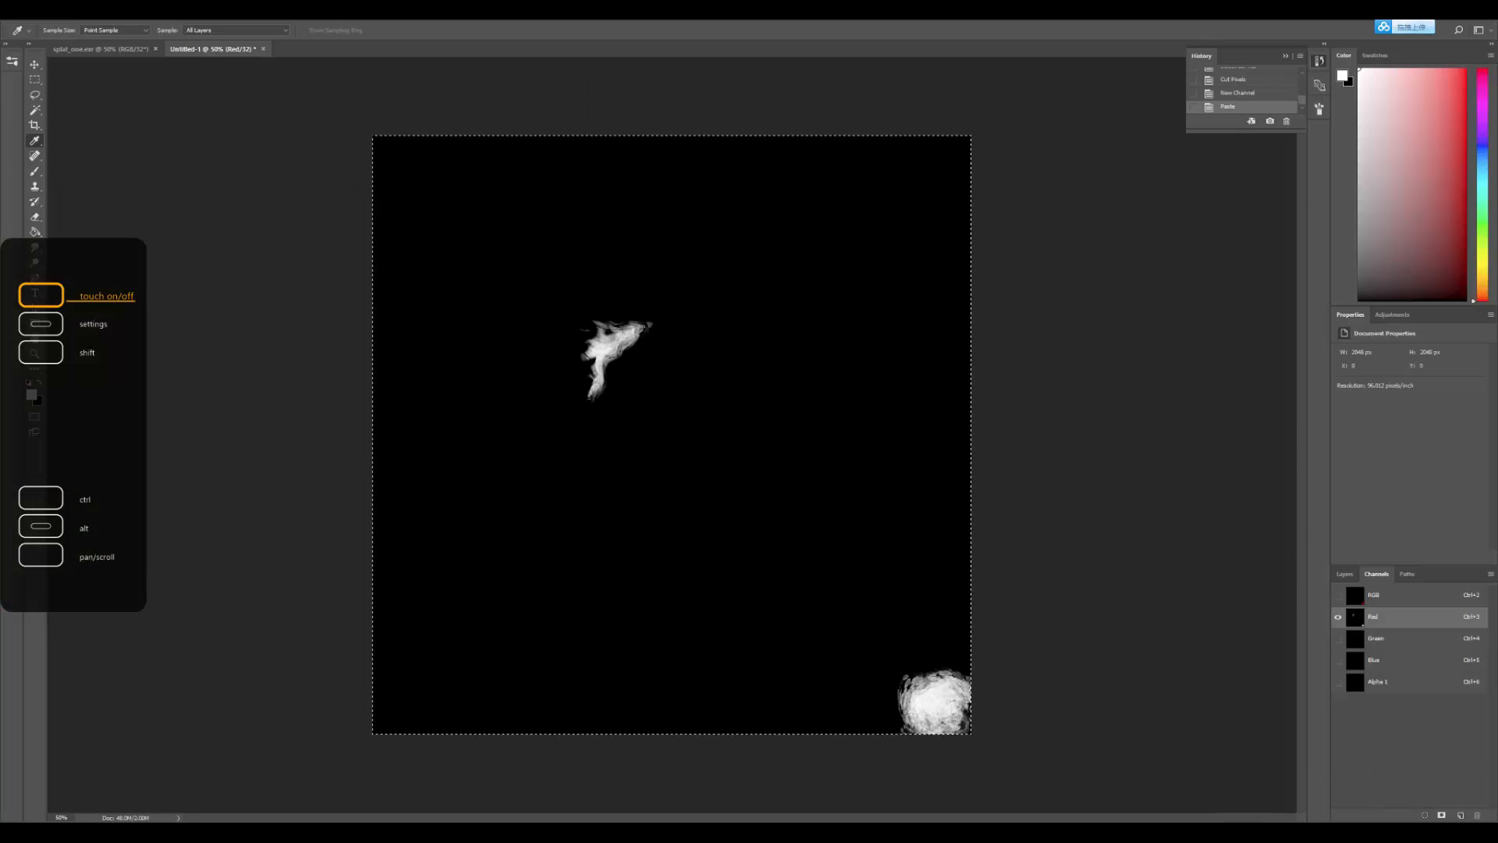
Step: Check in Unity which channel SplatAlpha 1 uses for snow, and return to Photoshop
{"action": "key", "text": "alt+Tab"}
{"action": "left_click", "coordinate": [1075, 149]}
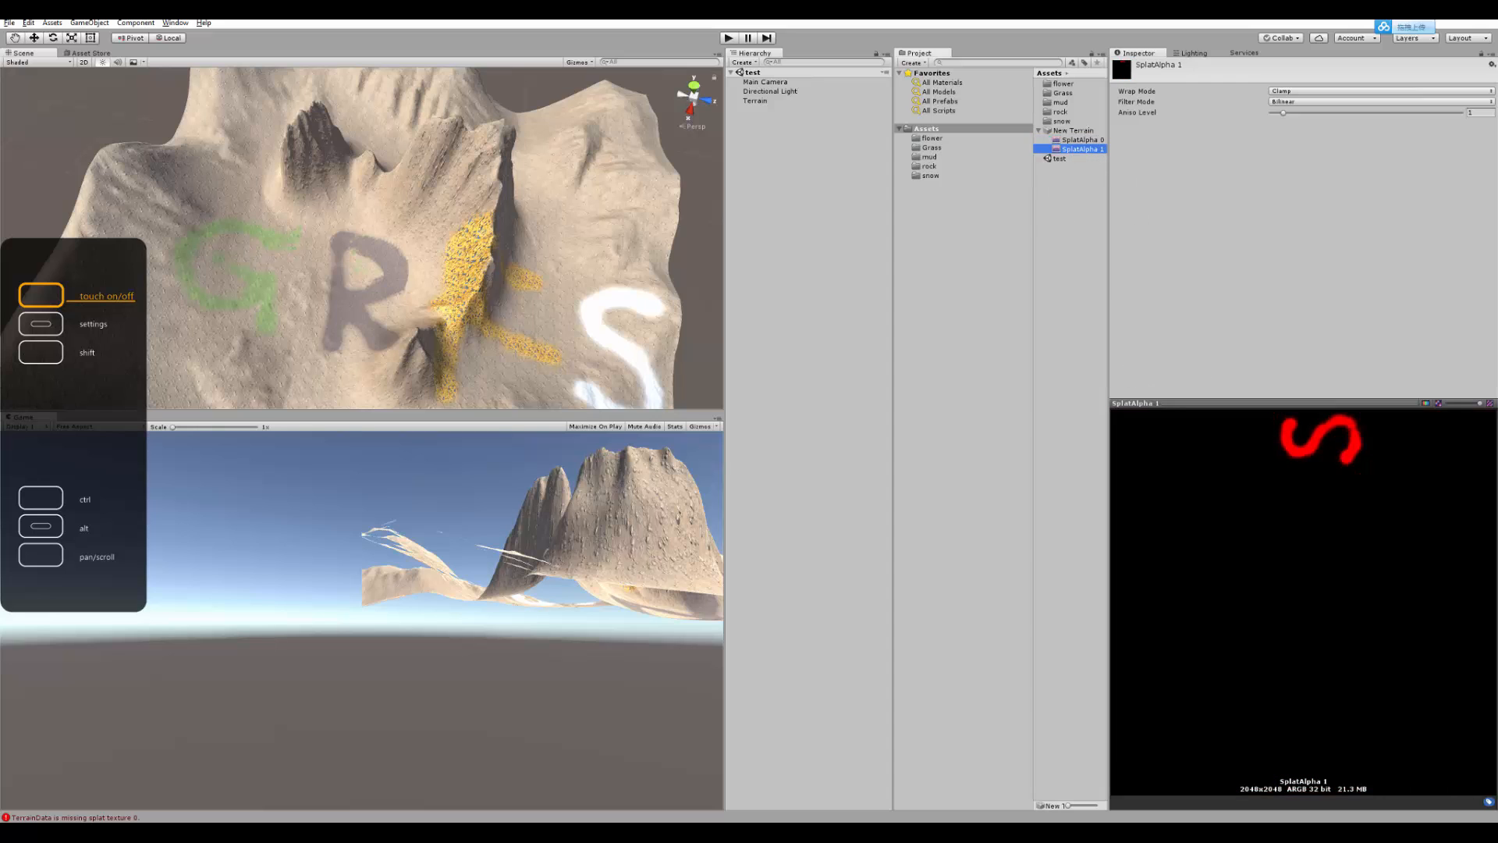
{"action": "key", "text": "alt+Tab"}
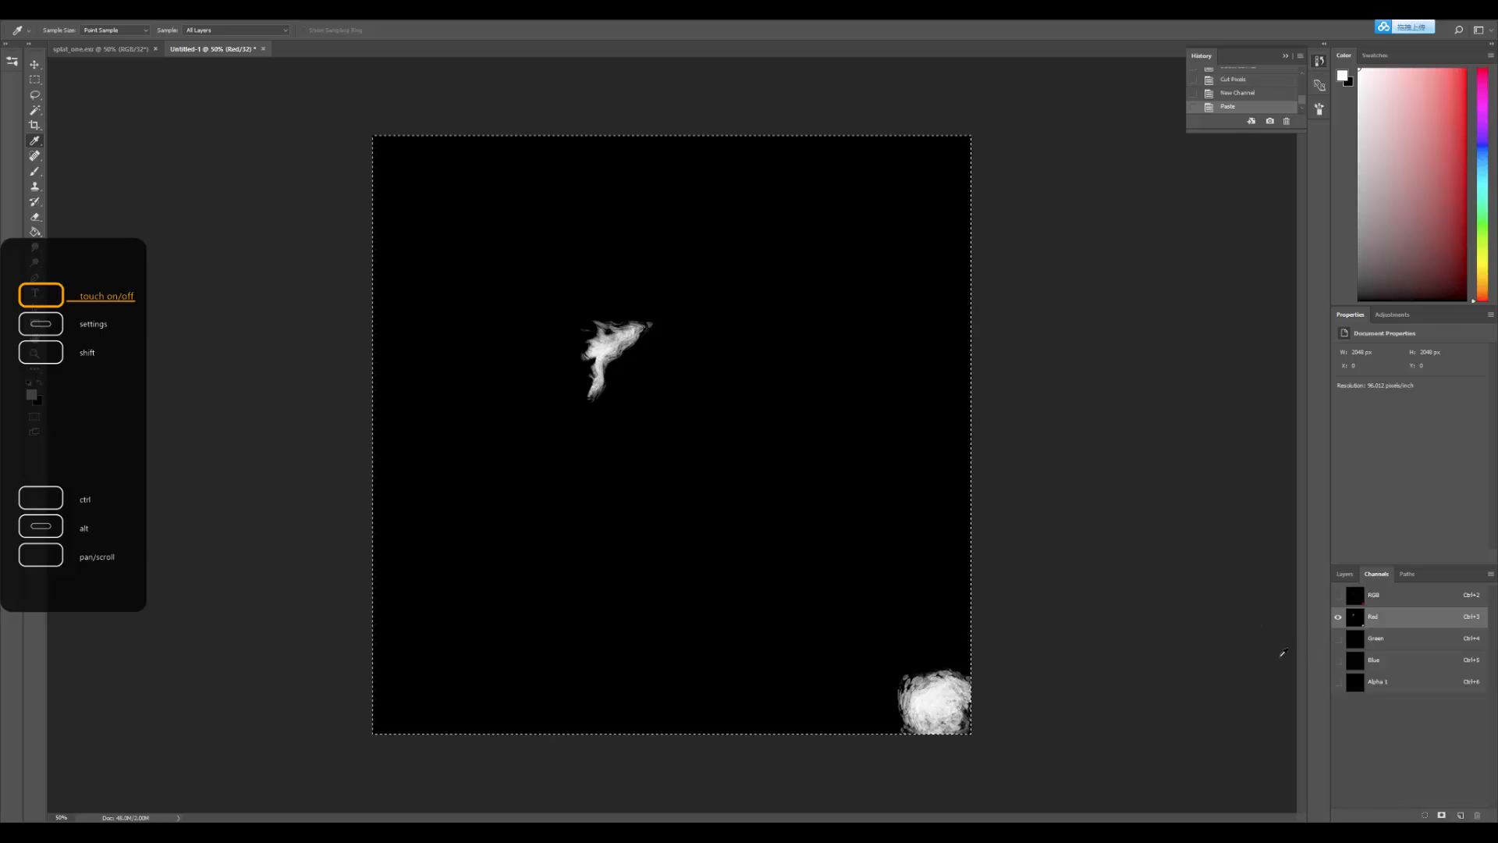
Step: Save the snow splat map with alpha channels as OpenEXR file splat_two.exr in the textures folder
{"action": "key", "text": "ctrl+shift+s"}
{"action": "left_click", "coordinate": [938, 287]}
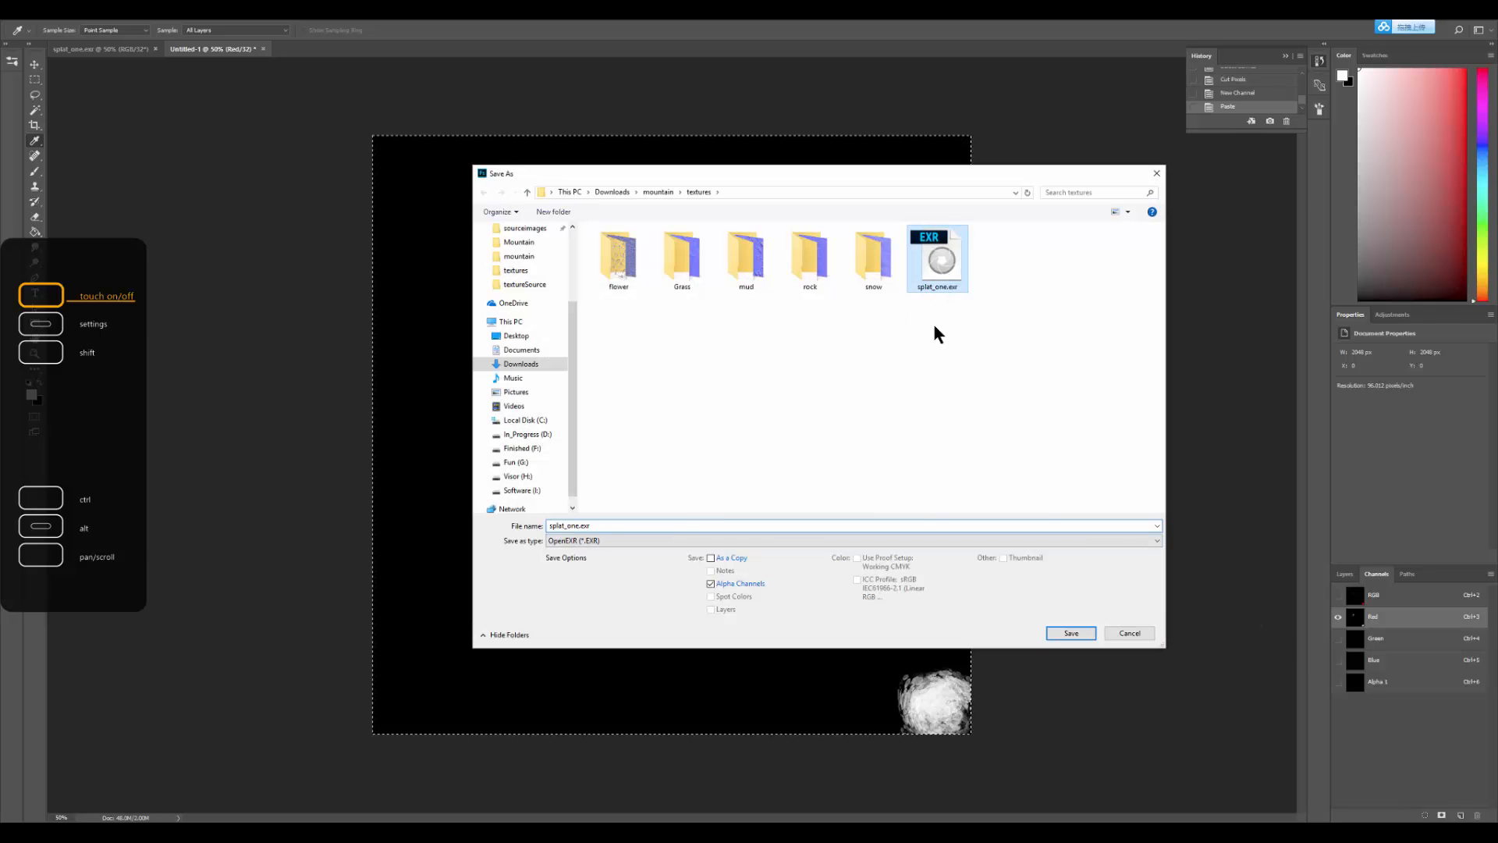
{"action": "left_click", "coordinate": [598, 525]}
{"action": "double_click", "coordinate": [583, 524]}
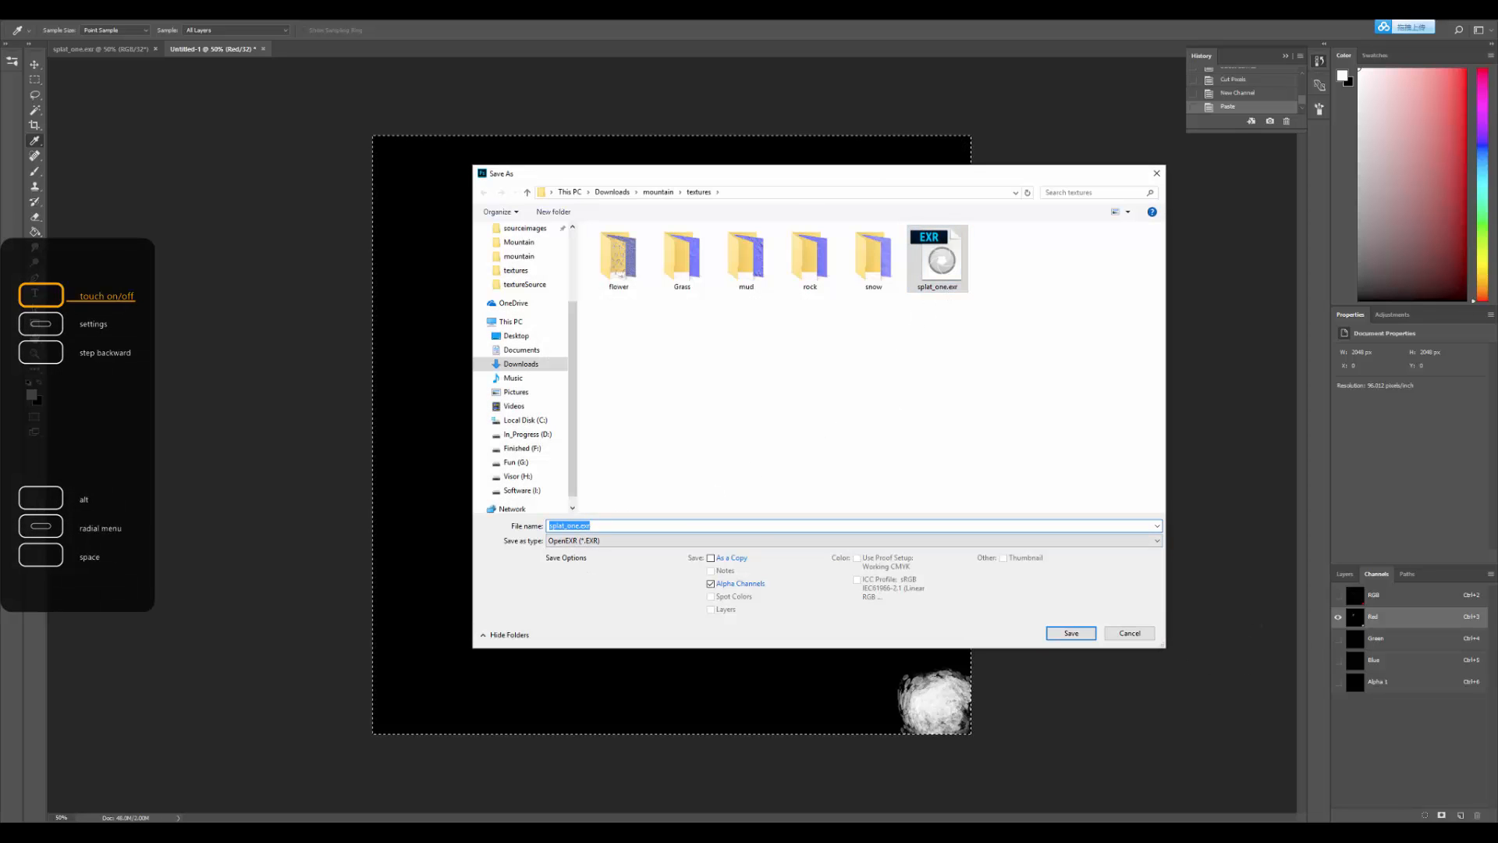
{"action": "left_click", "coordinate": [579, 526]}
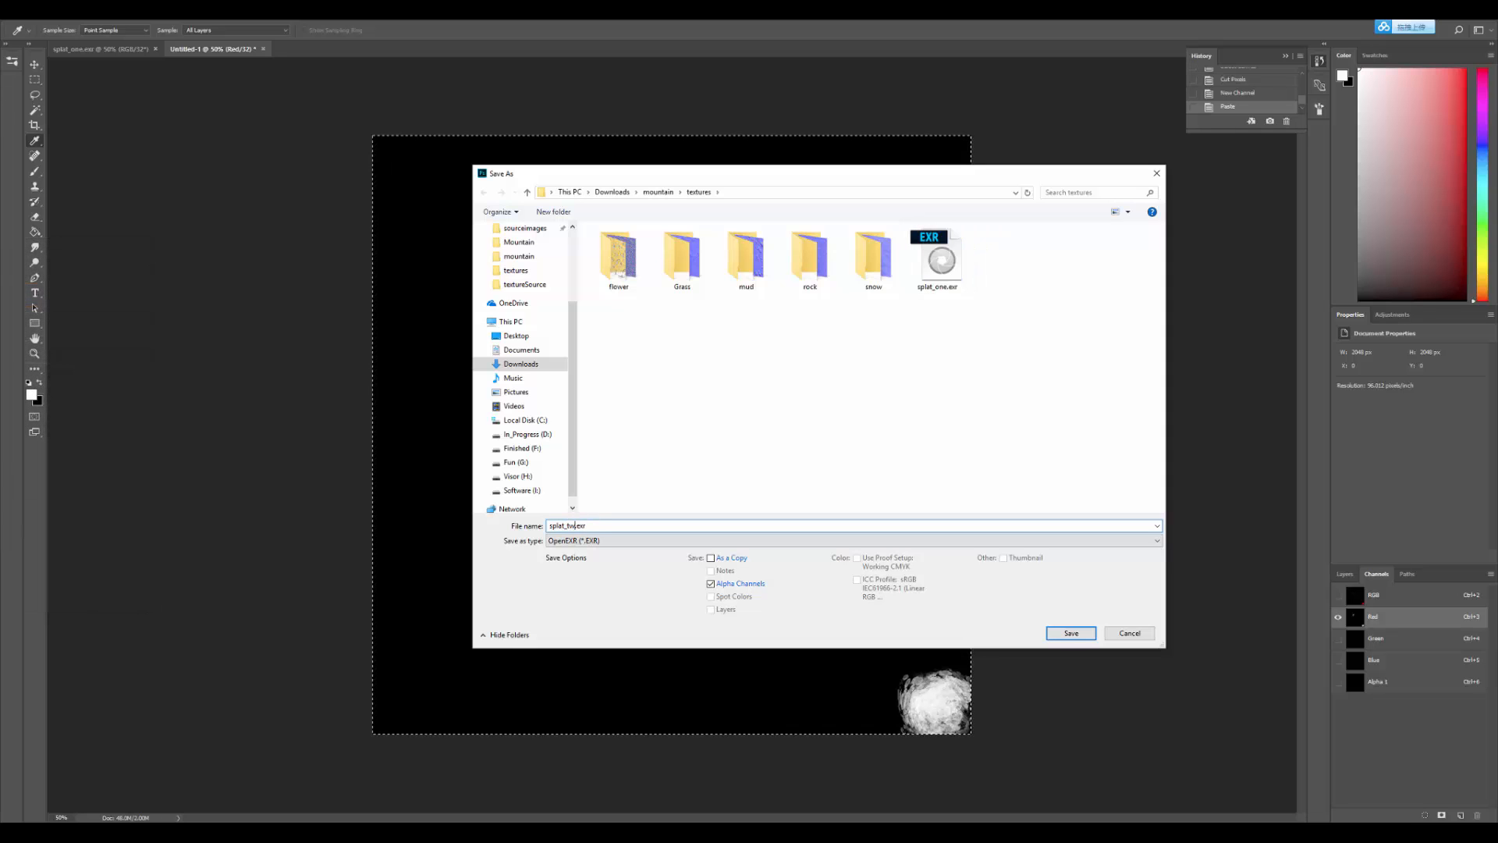
{"action": "key", "text": "Return"}
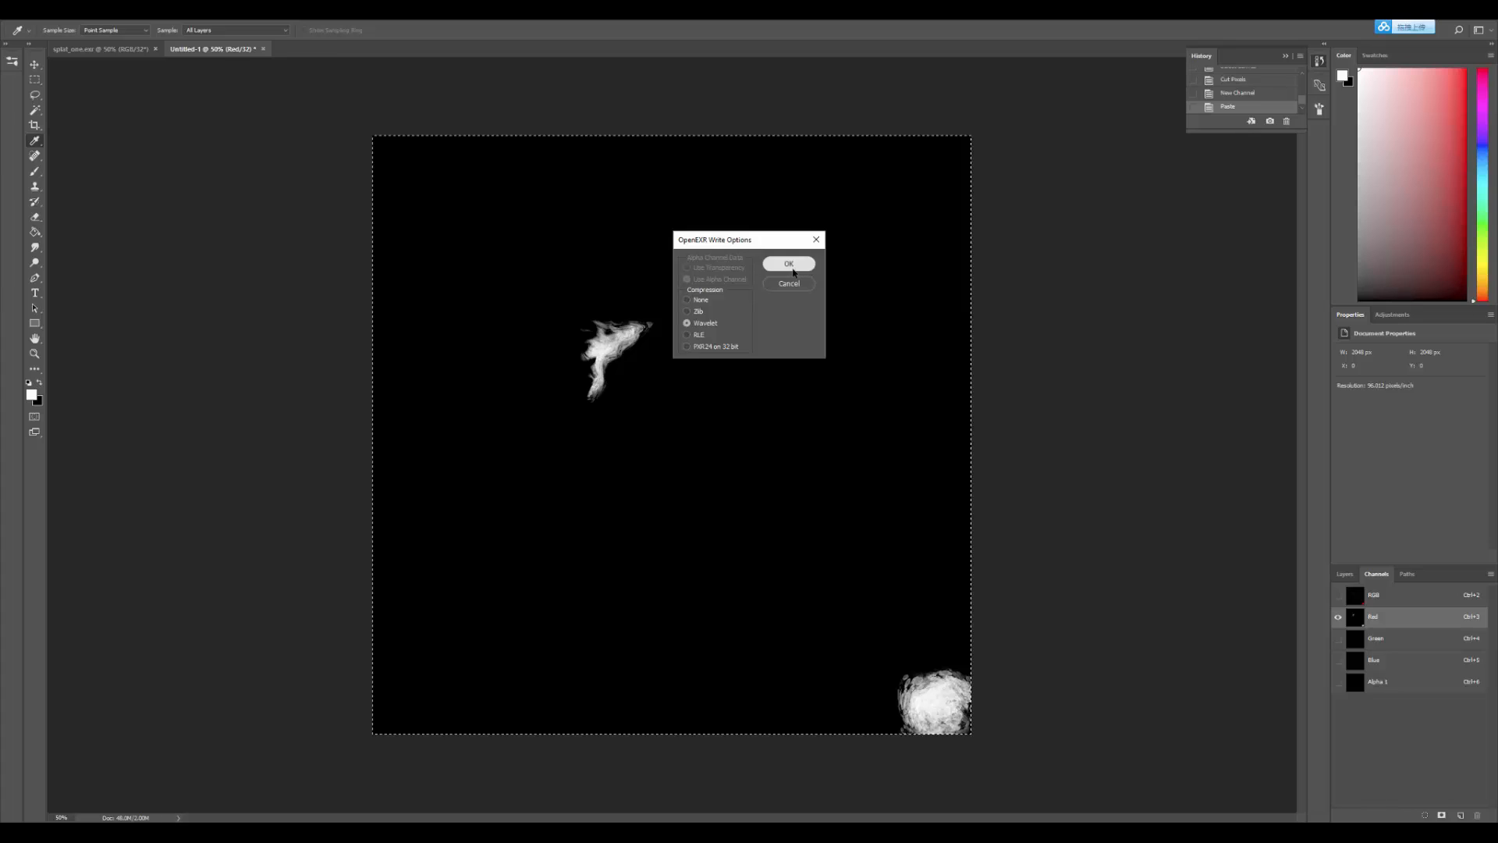
{"action": "left_click", "coordinate": [789, 265]}
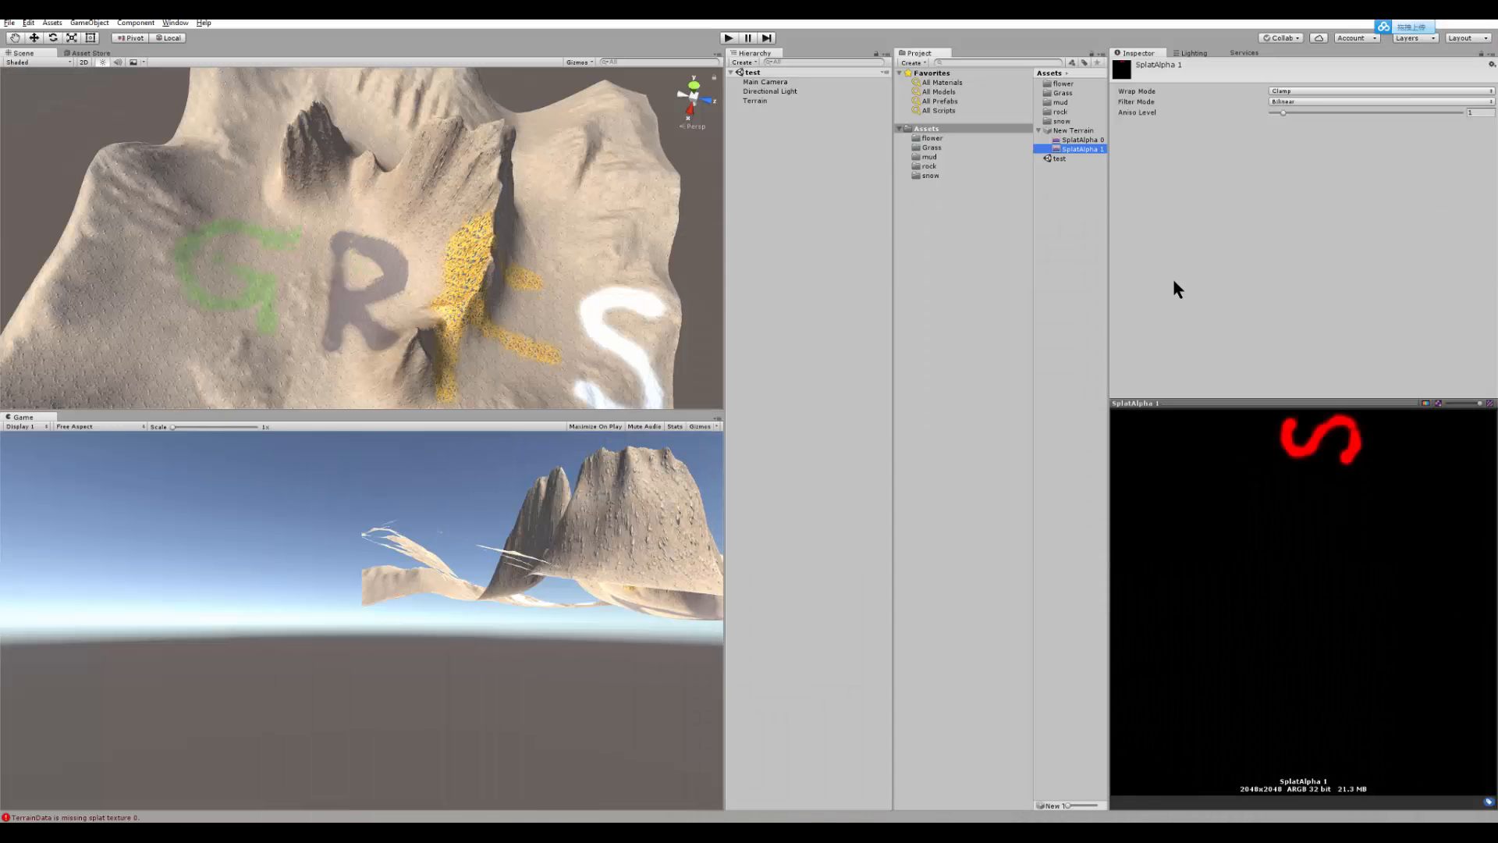
Step: Widen the asset list in Unity and inspect the SplatAlpha 0 and SplatAlpha 1 textures under New Terrain
{"action": "left_click", "coordinate": [1032, 231]}
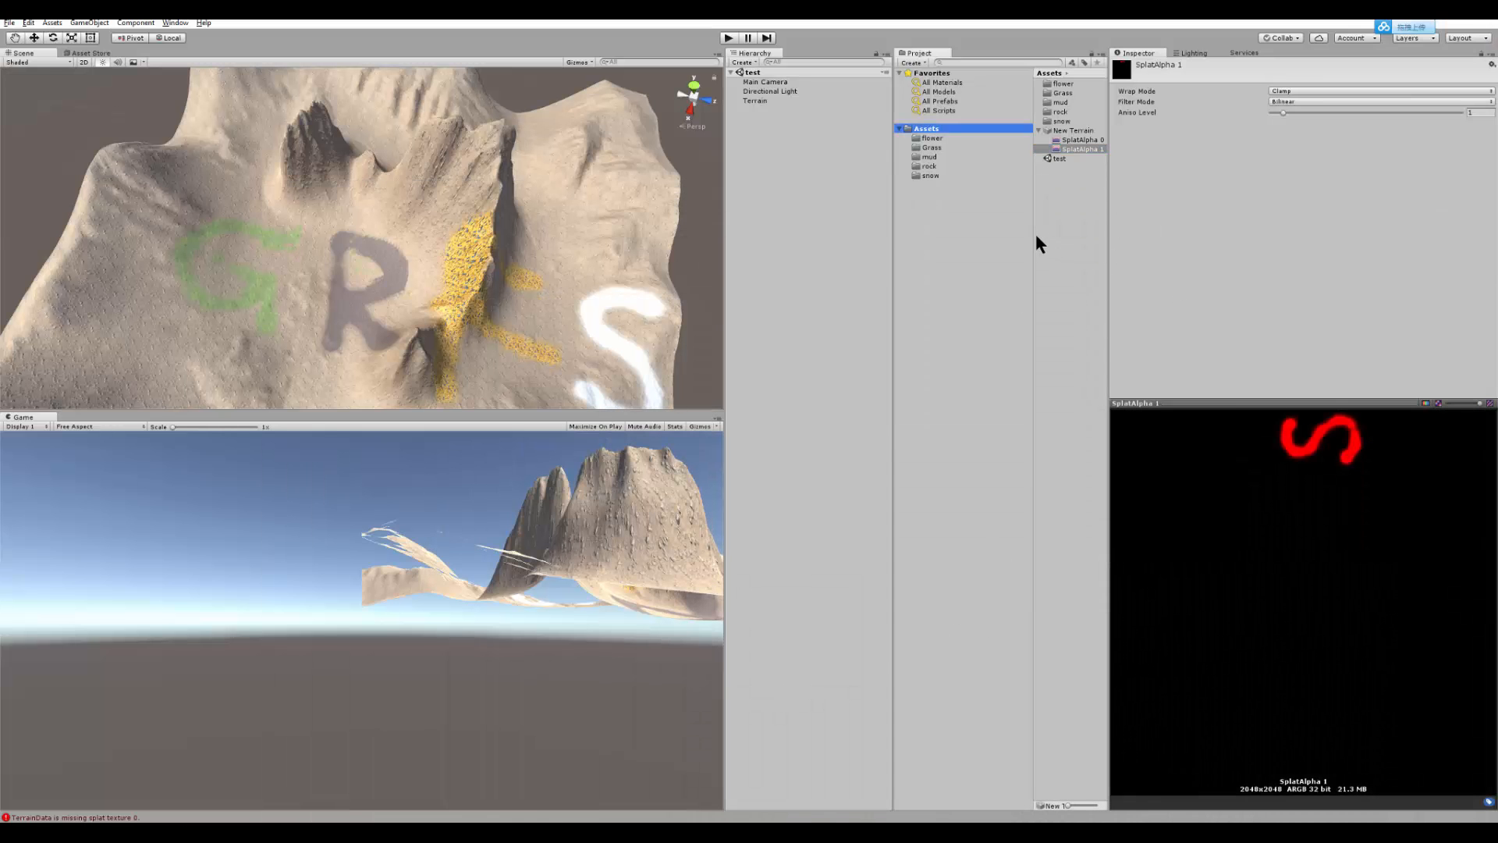
{"action": "left_click_drag", "start_coordinate": [1036, 240], "coordinate": [1001, 241]}
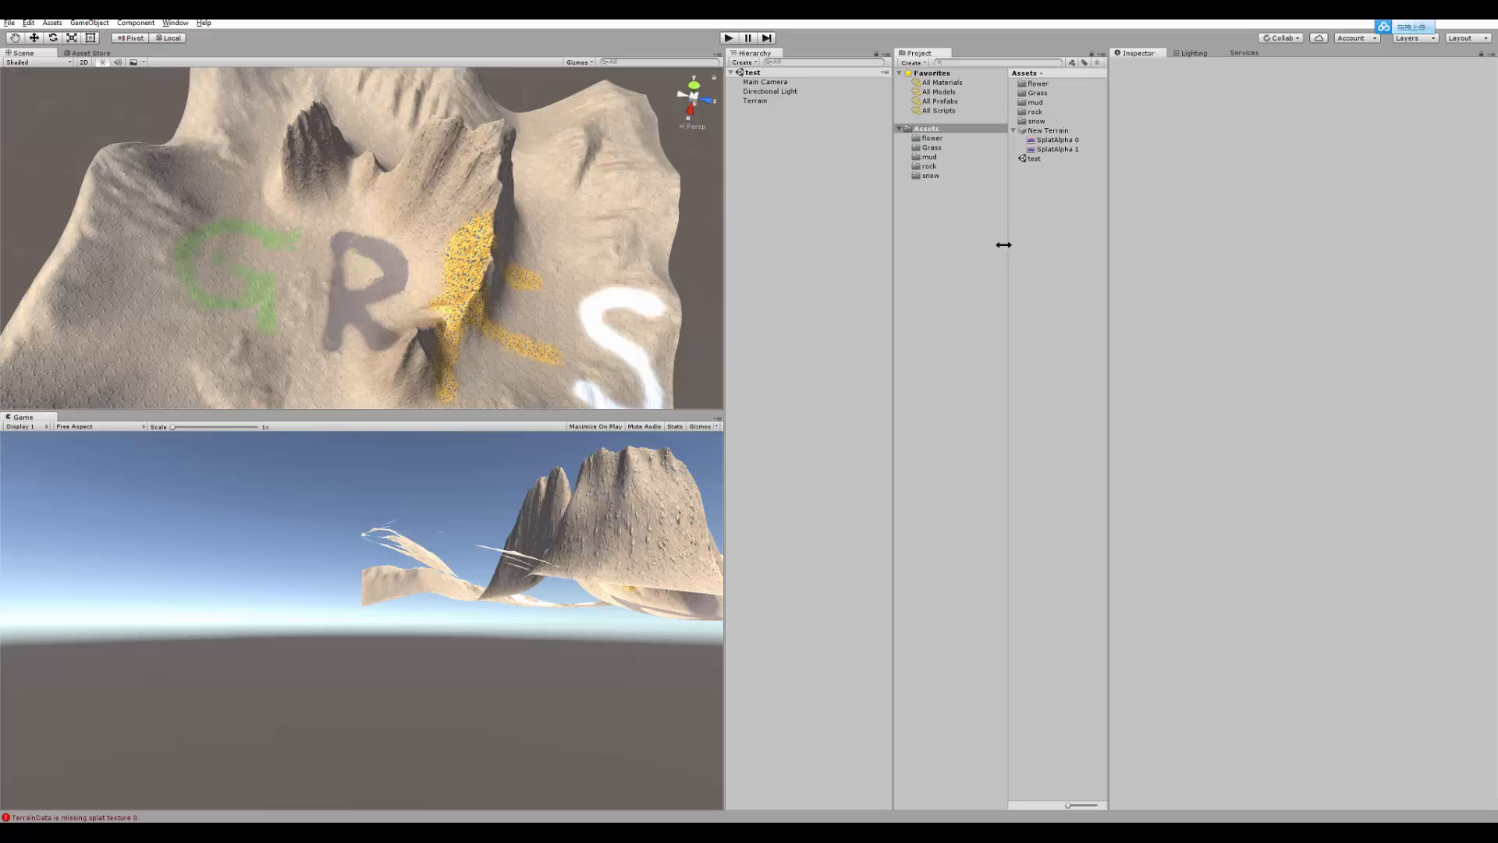
{"action": "left_click", "coordinate": [1046, 139]}
{"action": "left_click", "coordinate": [1048, 148]}
{"action": "key", "text": "Up"}
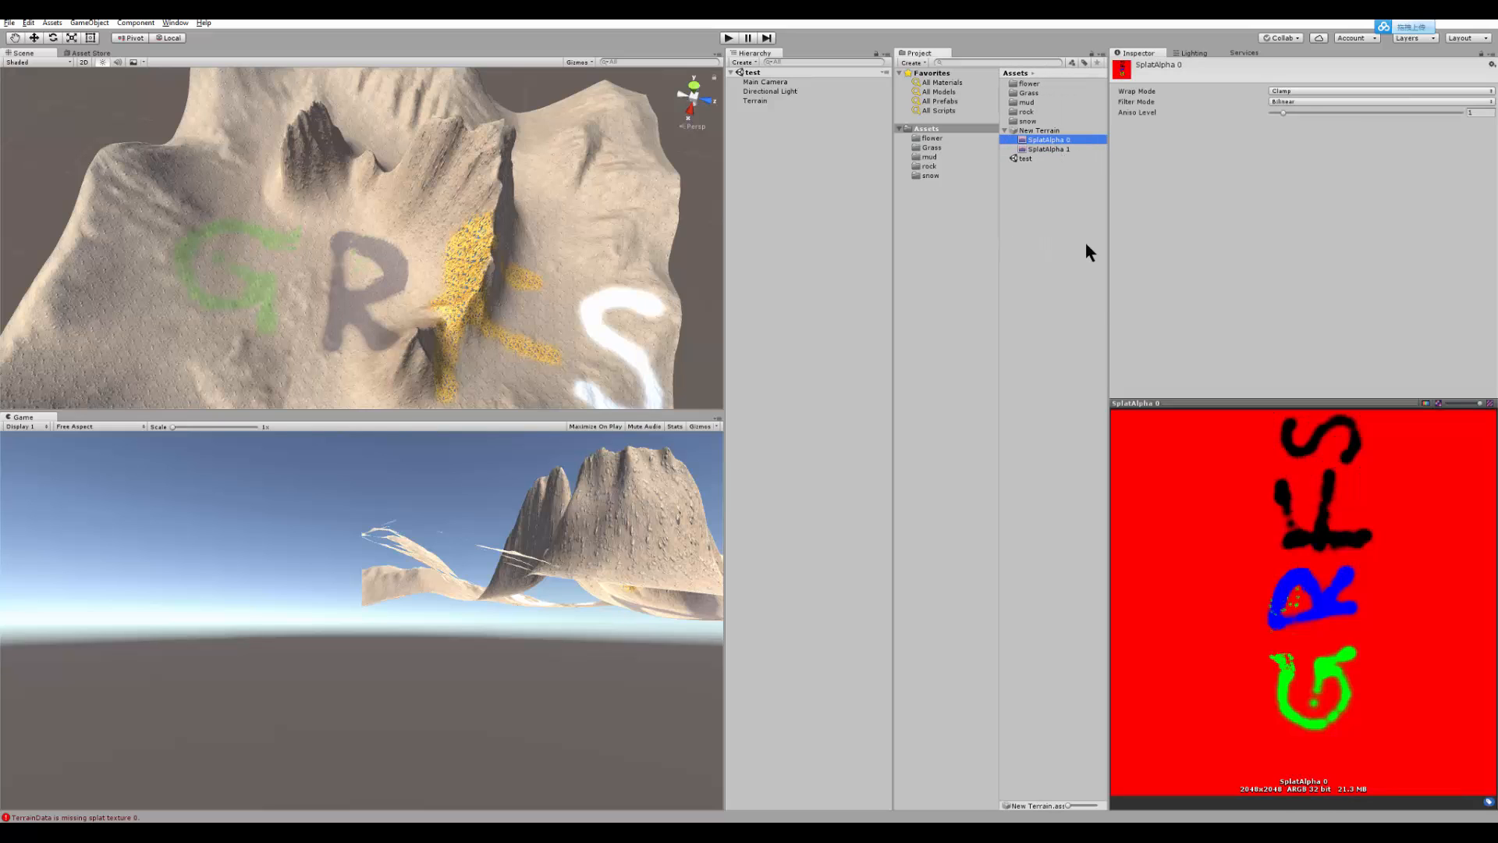
{"action": "left_click", "coordinate": [1085, 243]}
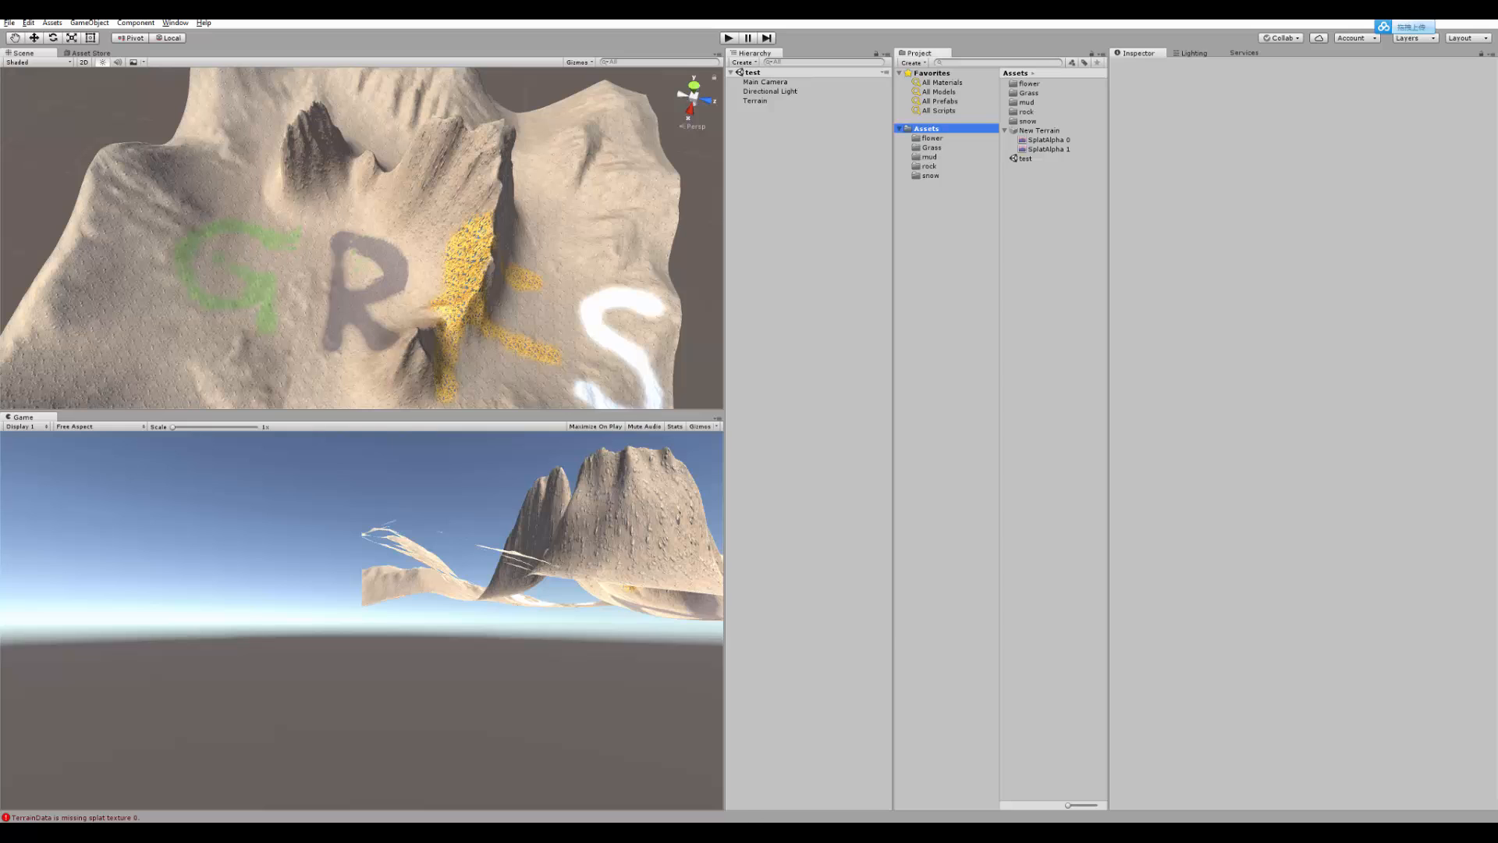
Step: Import splat_one.exr and splat_two.exr from the textures folder in File Explorer into Unity's Assets folder
{"action": "left_click", "coordinate": [805, 831]}
{"action": "left_click", "coordinate": [1114, 300]}
{"action": "left_click_drag", "start_coordinate": [989, 291], "coordinate": [952, 238]}
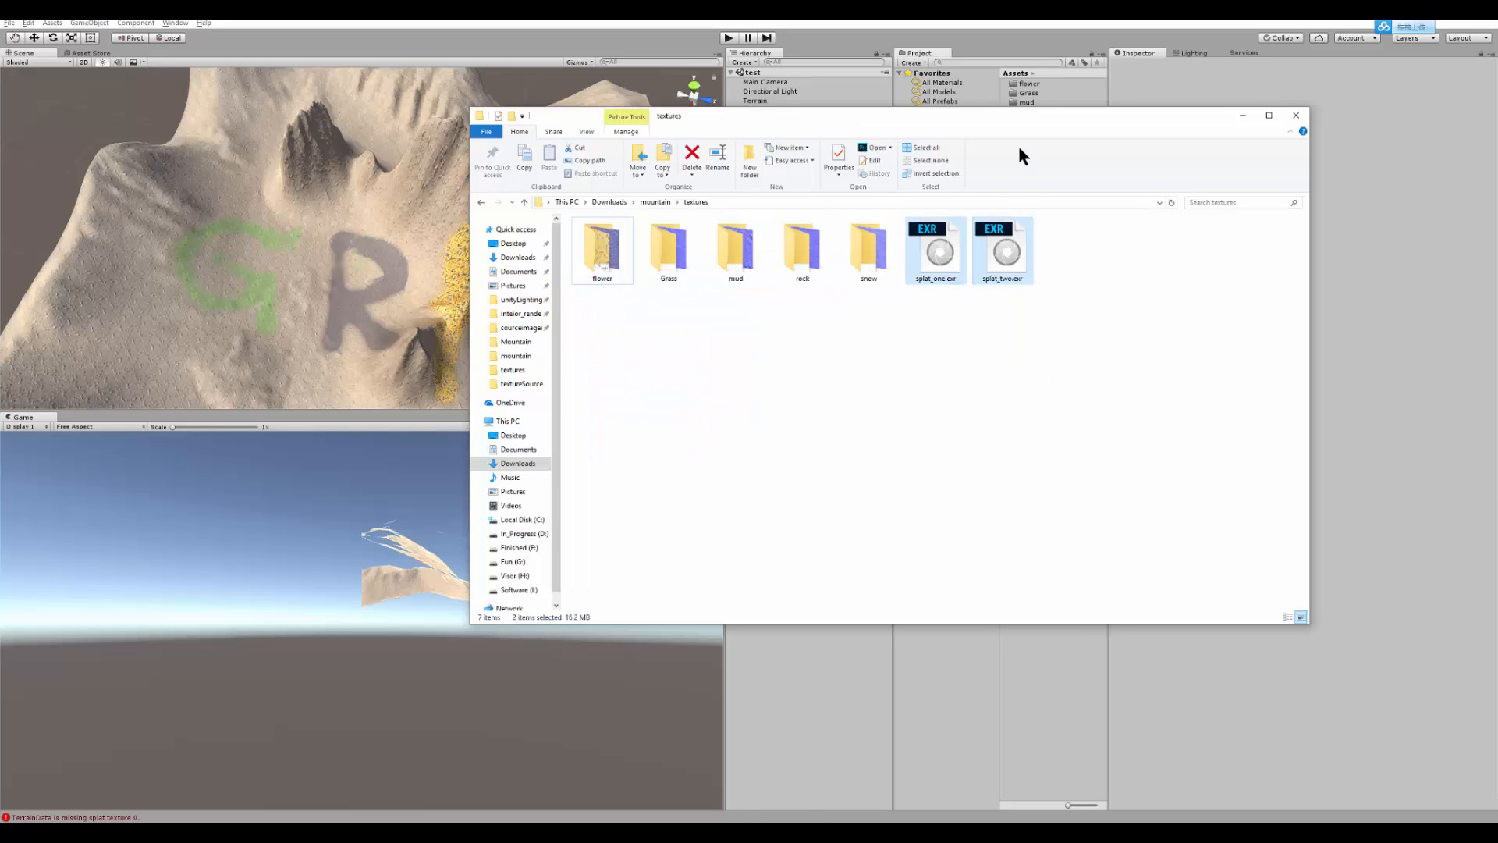
{"action": "left_click_drag", "start_coordinate": [1026, 117], "coordinate": [1010, 456]}
{"action": "left_click_drag", "start_coordinate": [990, 597], "coordinate": [1061, 285]}
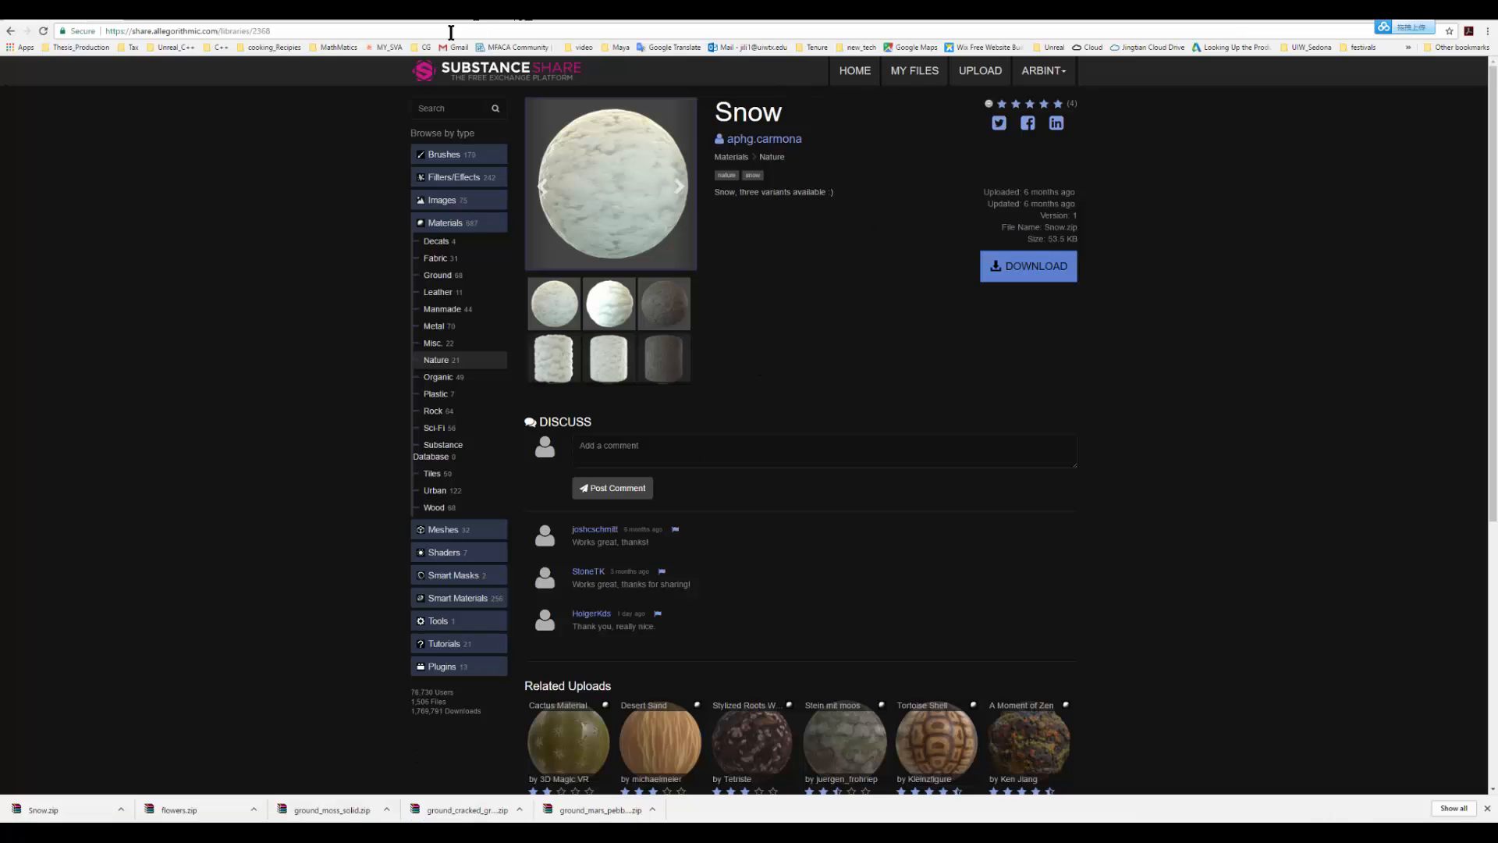
Step: Switch to Chrome, search the web for "uiw 3d forums" and open the UIW3D Community Forums' main forum list
{"action": "left_click", "coordinate": [450, 31]}
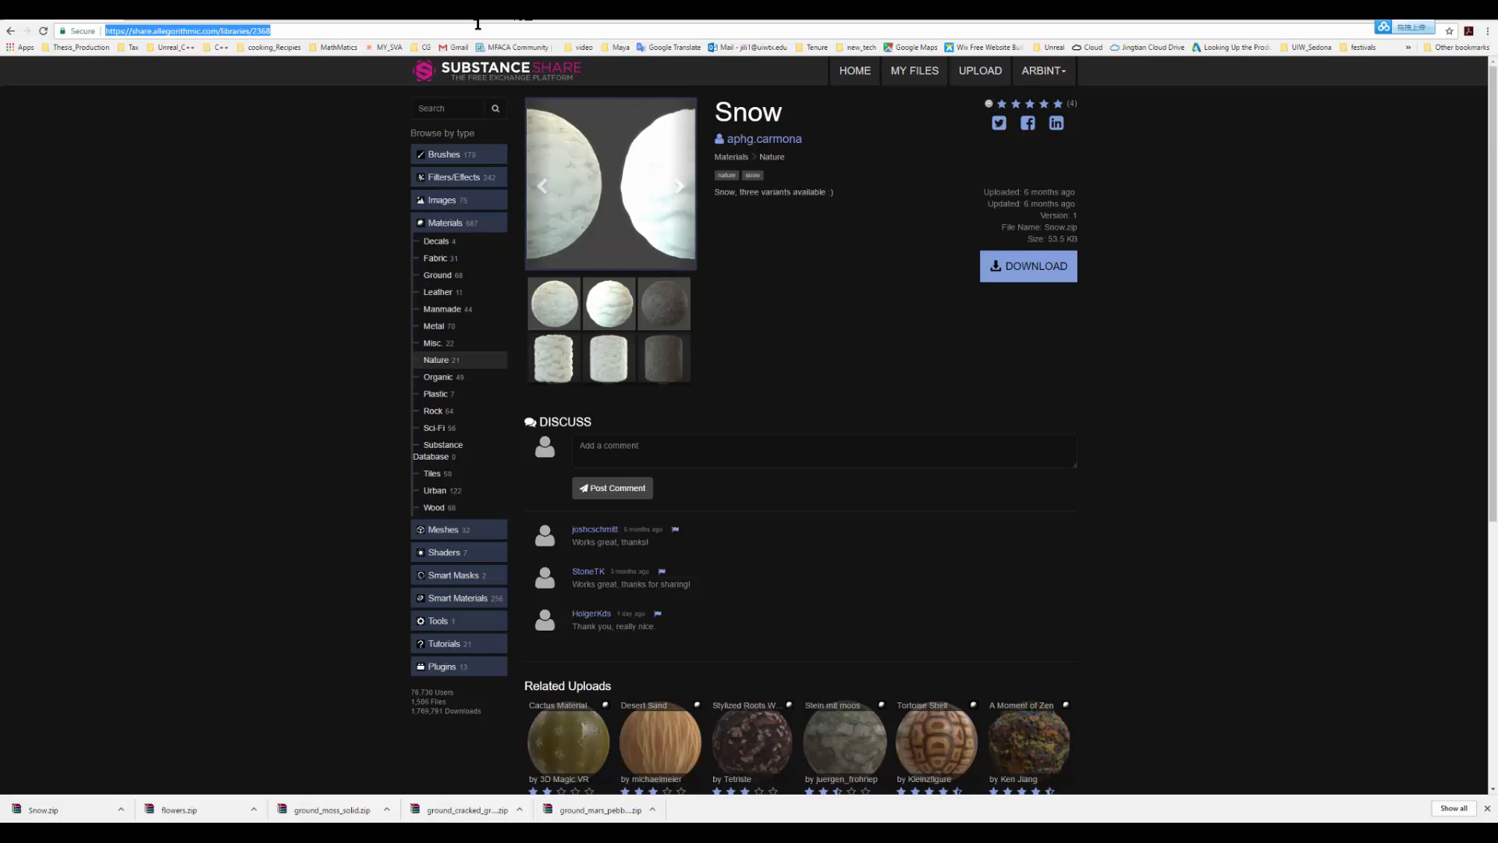
{"action": "type", "text": "uiw 3d"}
{"action": "key", "text": "Return"}
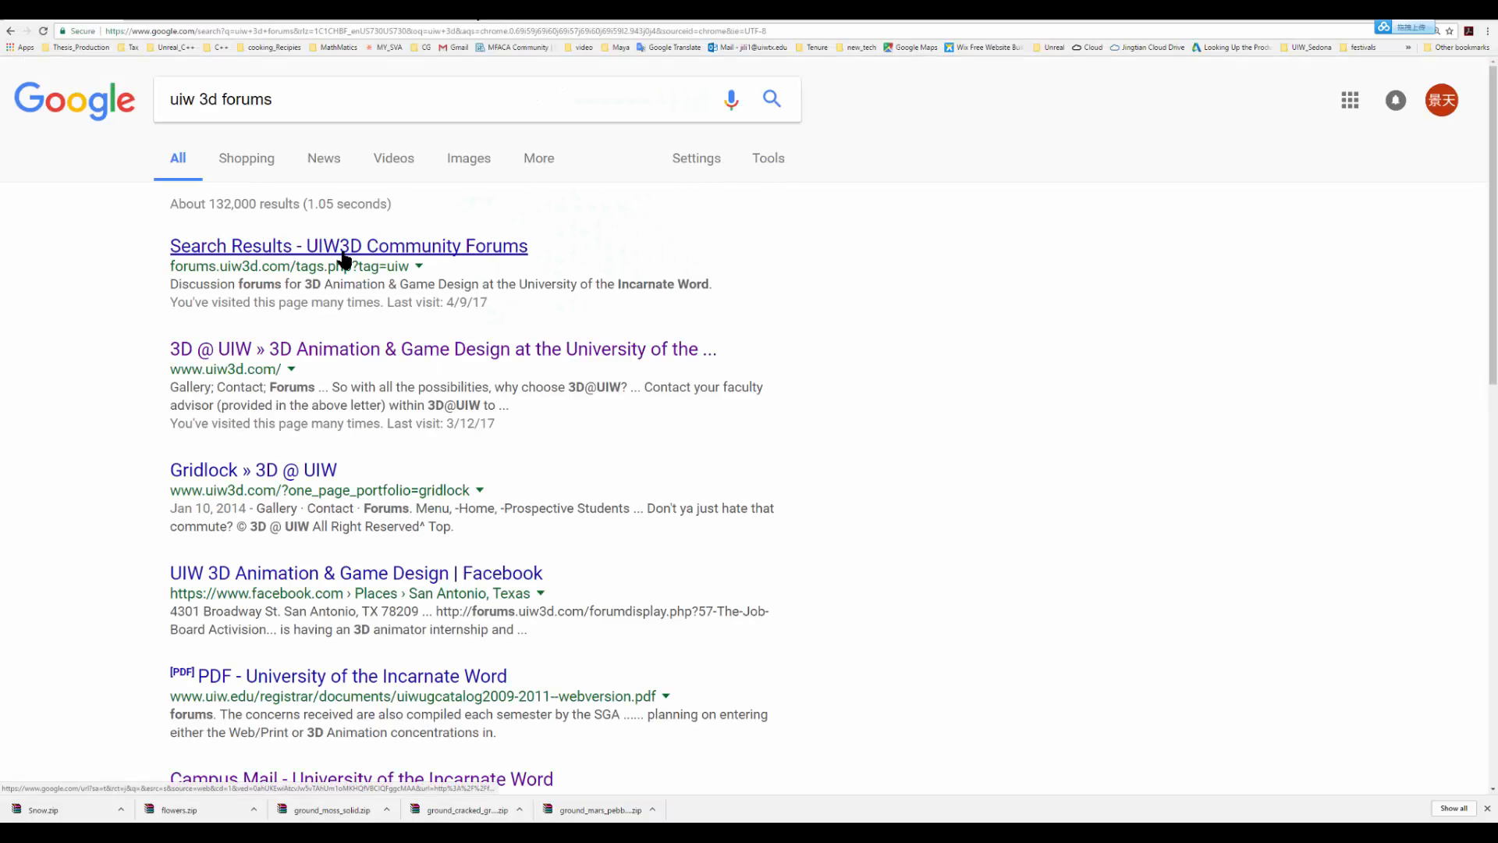
{"action": "left_click", "coordinate": [344, 256]}
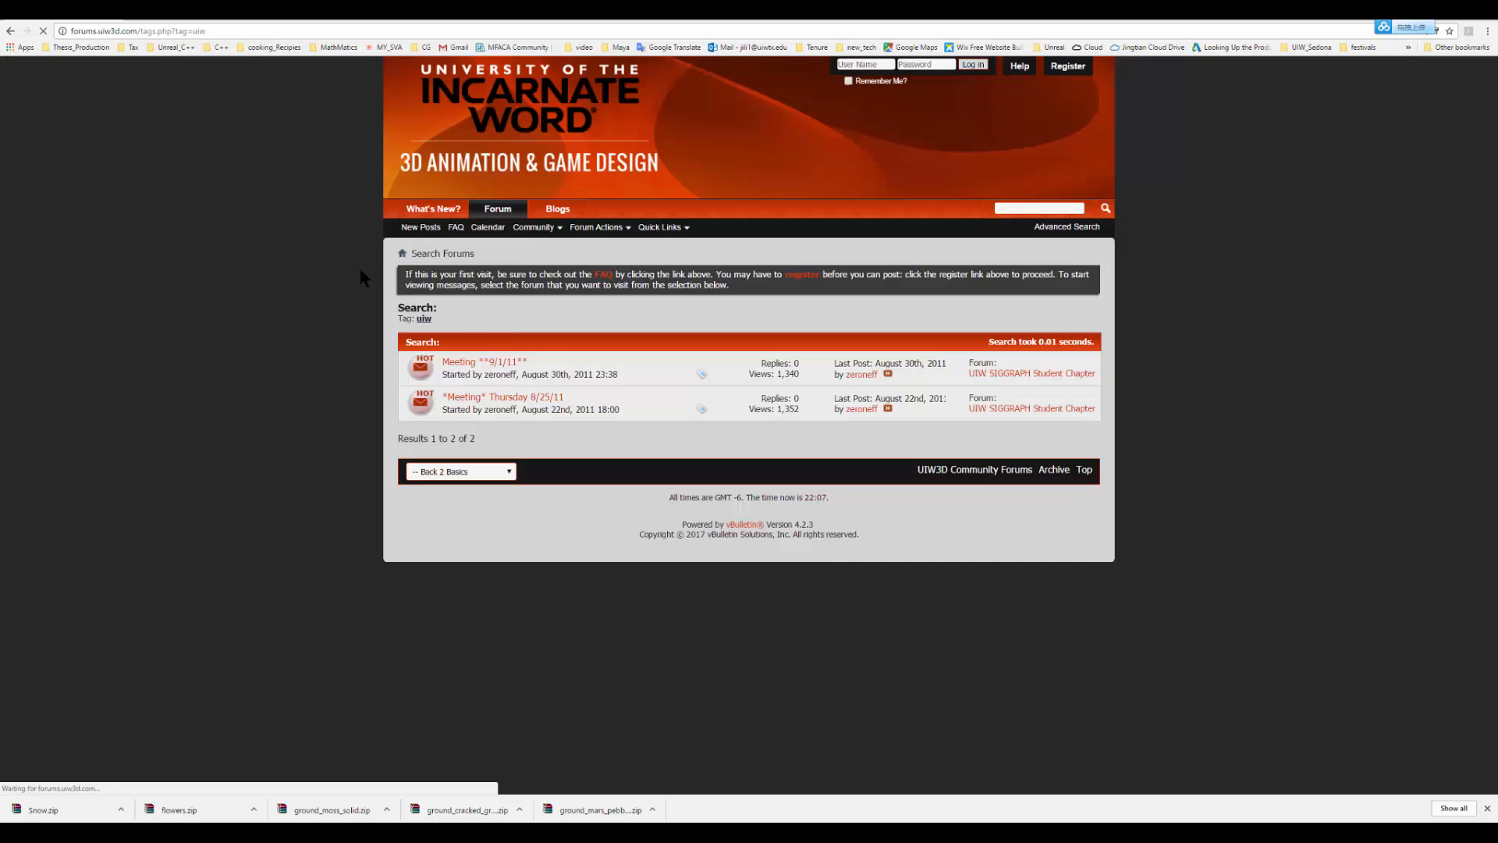
{"action": "left_click", "coordinate": [506, 210]}
Step: Open the NewTerrainSolutionAsset thread under ANGD 2311 Advanced Set & Level Design (Sec 01) and follow its link to the Terrain Drive folder
{"action": "scroll", "coordinate": [301, 488], "scroll_direction": "down", "scroll_amount": 10}
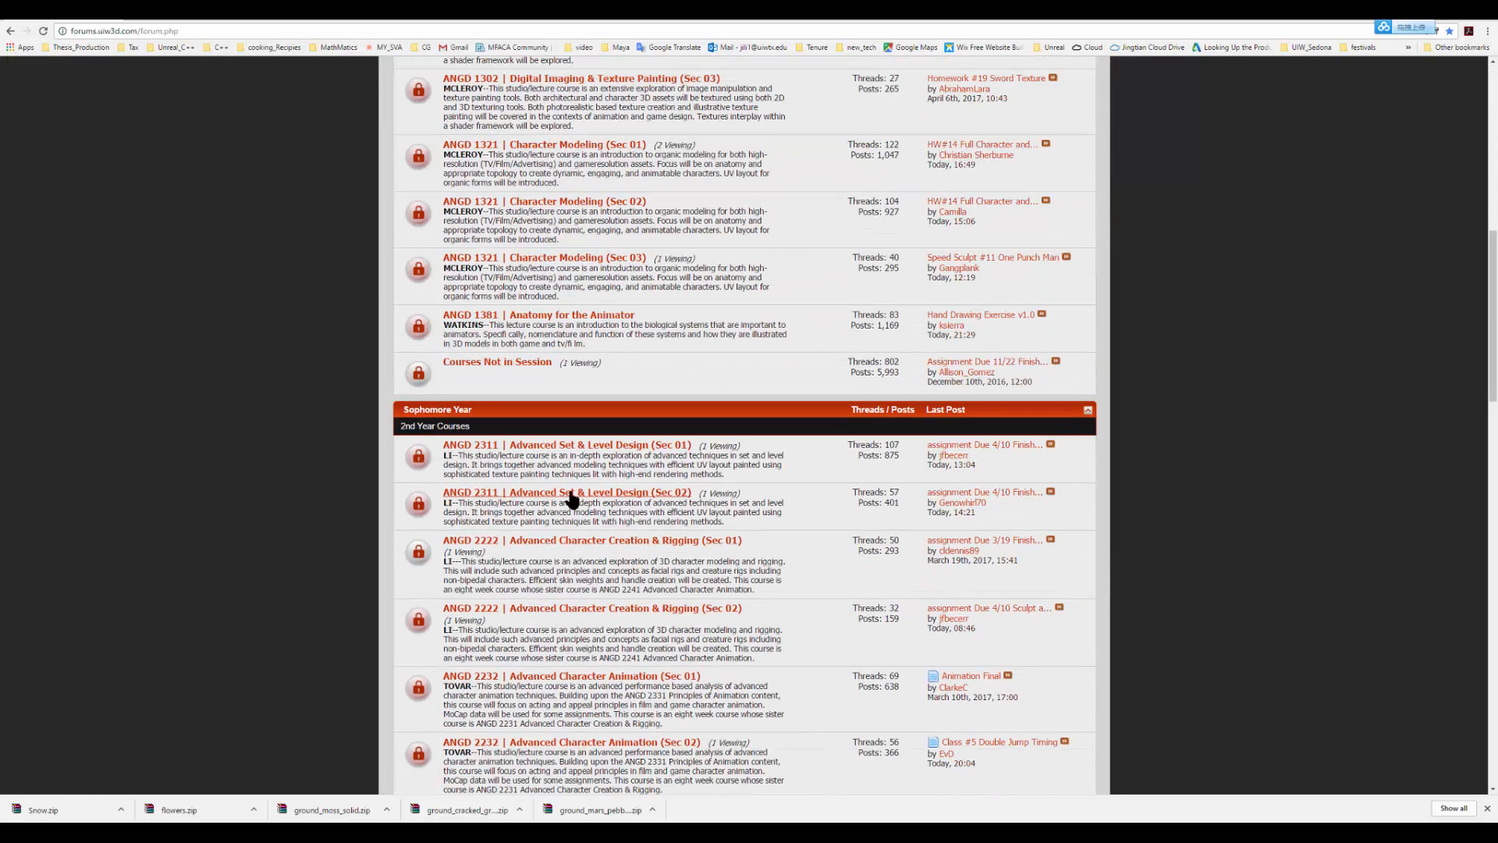
{"action": "left_click", "coordinate": [629, 447]}
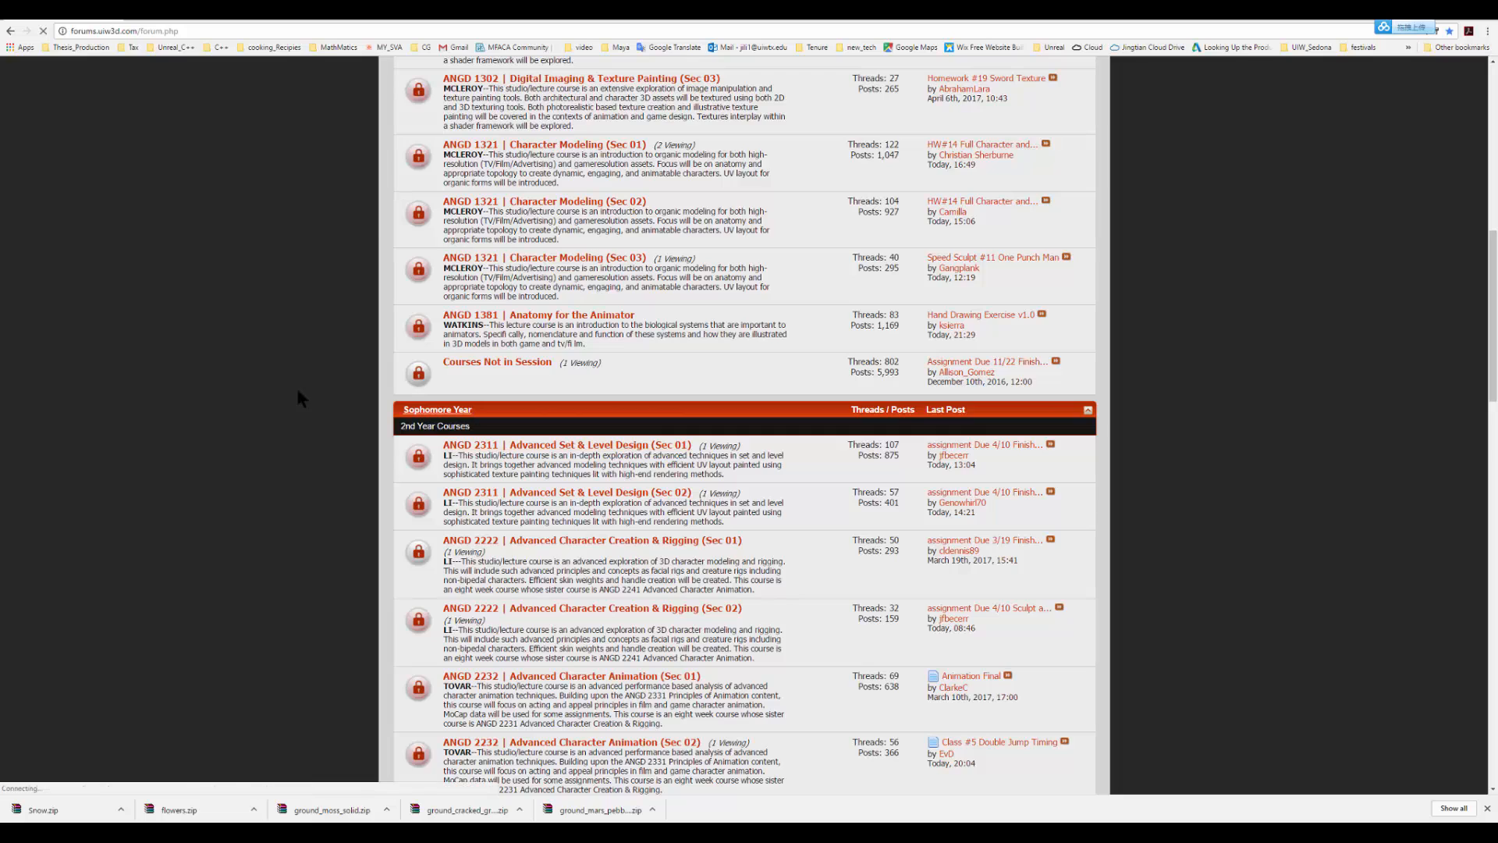
{"action": "left_click", "coordinate": [506, 466]}
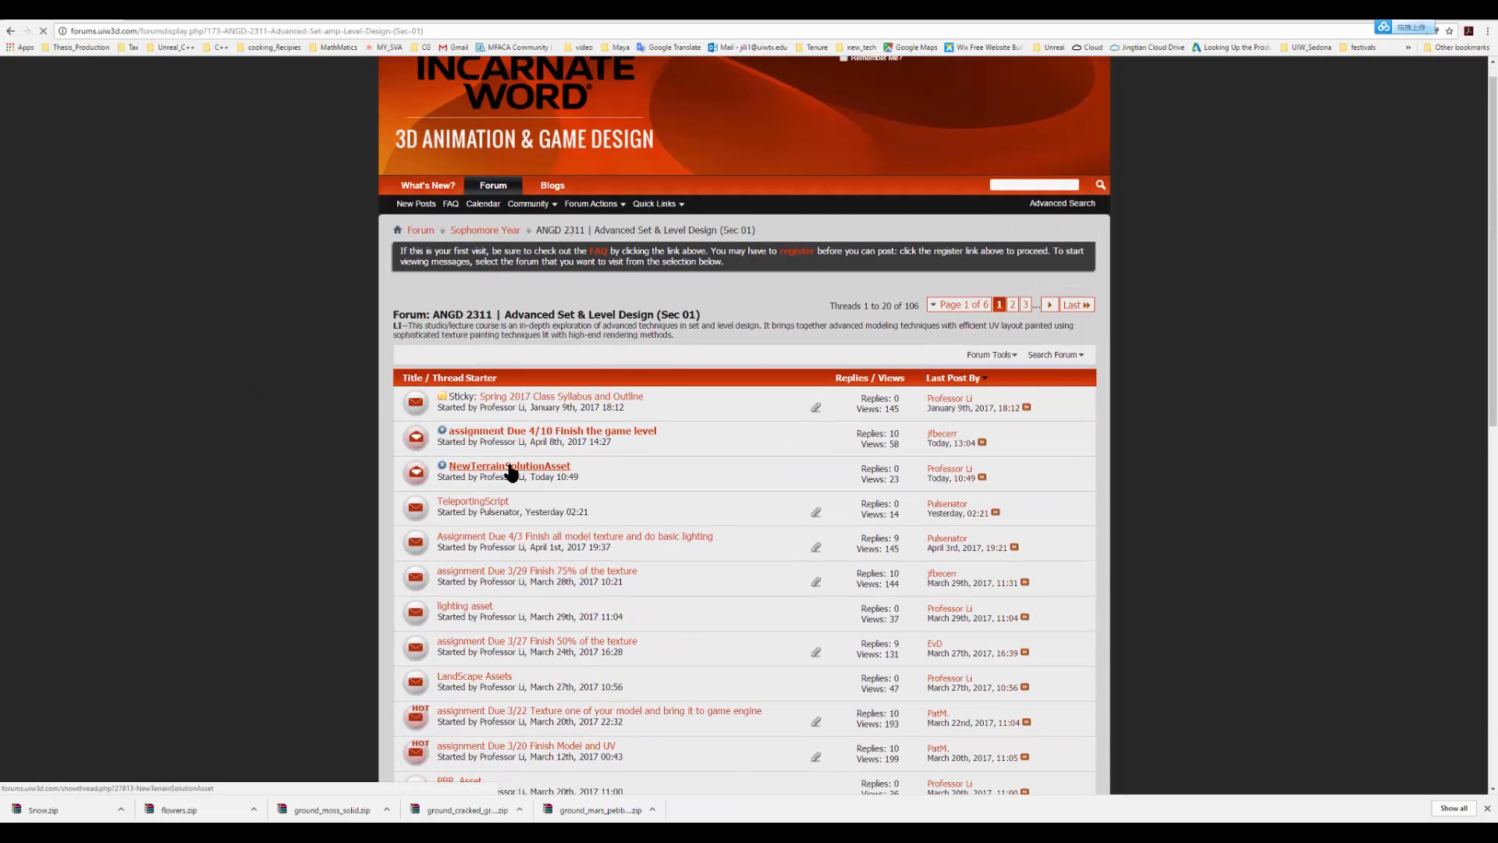
{"action": "left_click", "coordinate": [676, 399]}
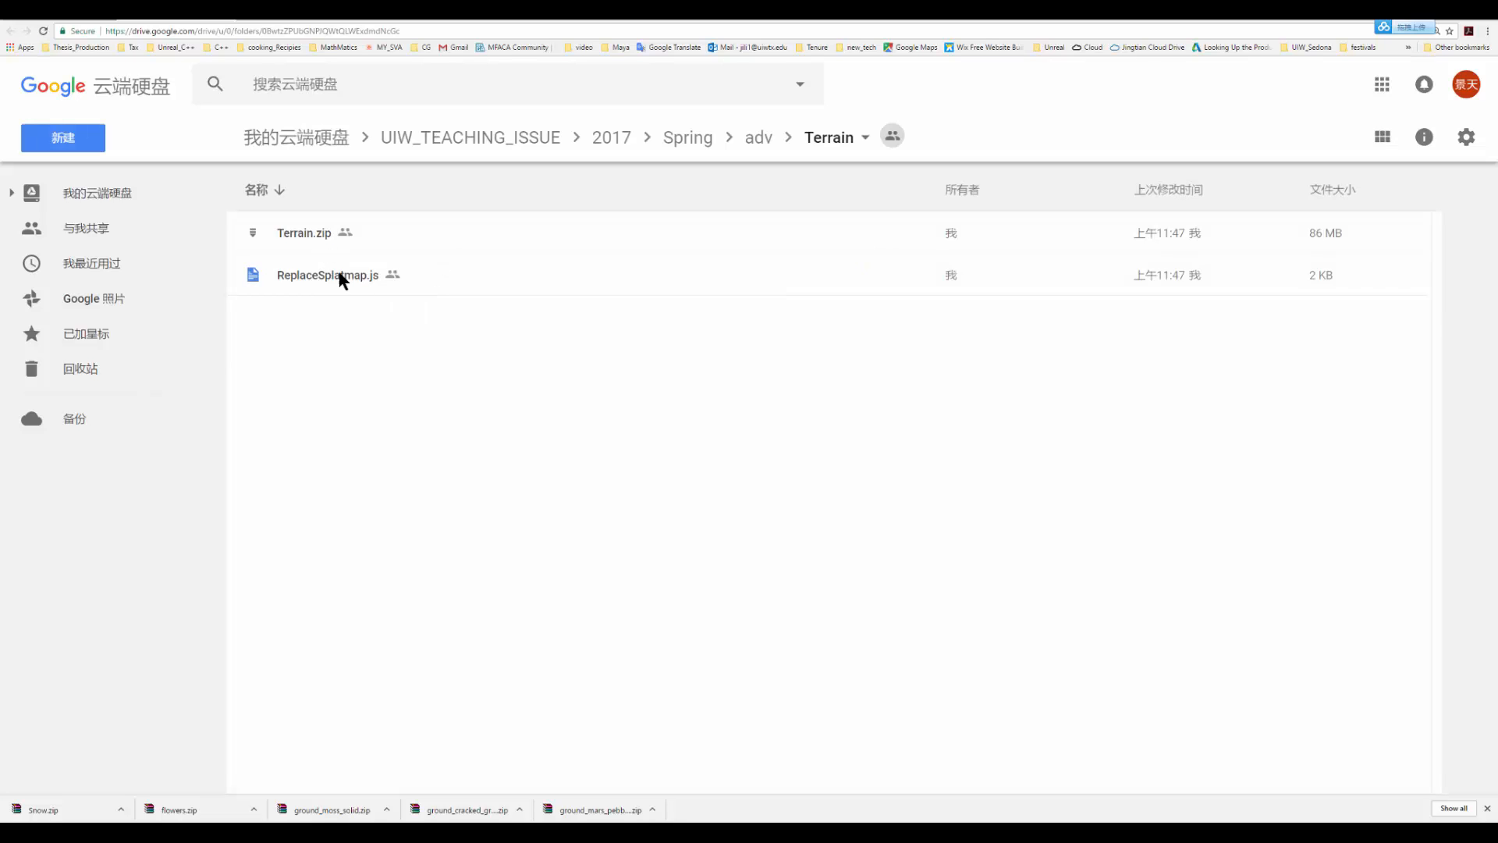
Step: Download ReplaceSplatmap.js from the Terrain Drive folder, keep the file, and add it to Unity's Assets folder
{"action": "left_click", "coordinate": [338, 273]}
{"action": "right_click", "coordinate": [1142, 292]}
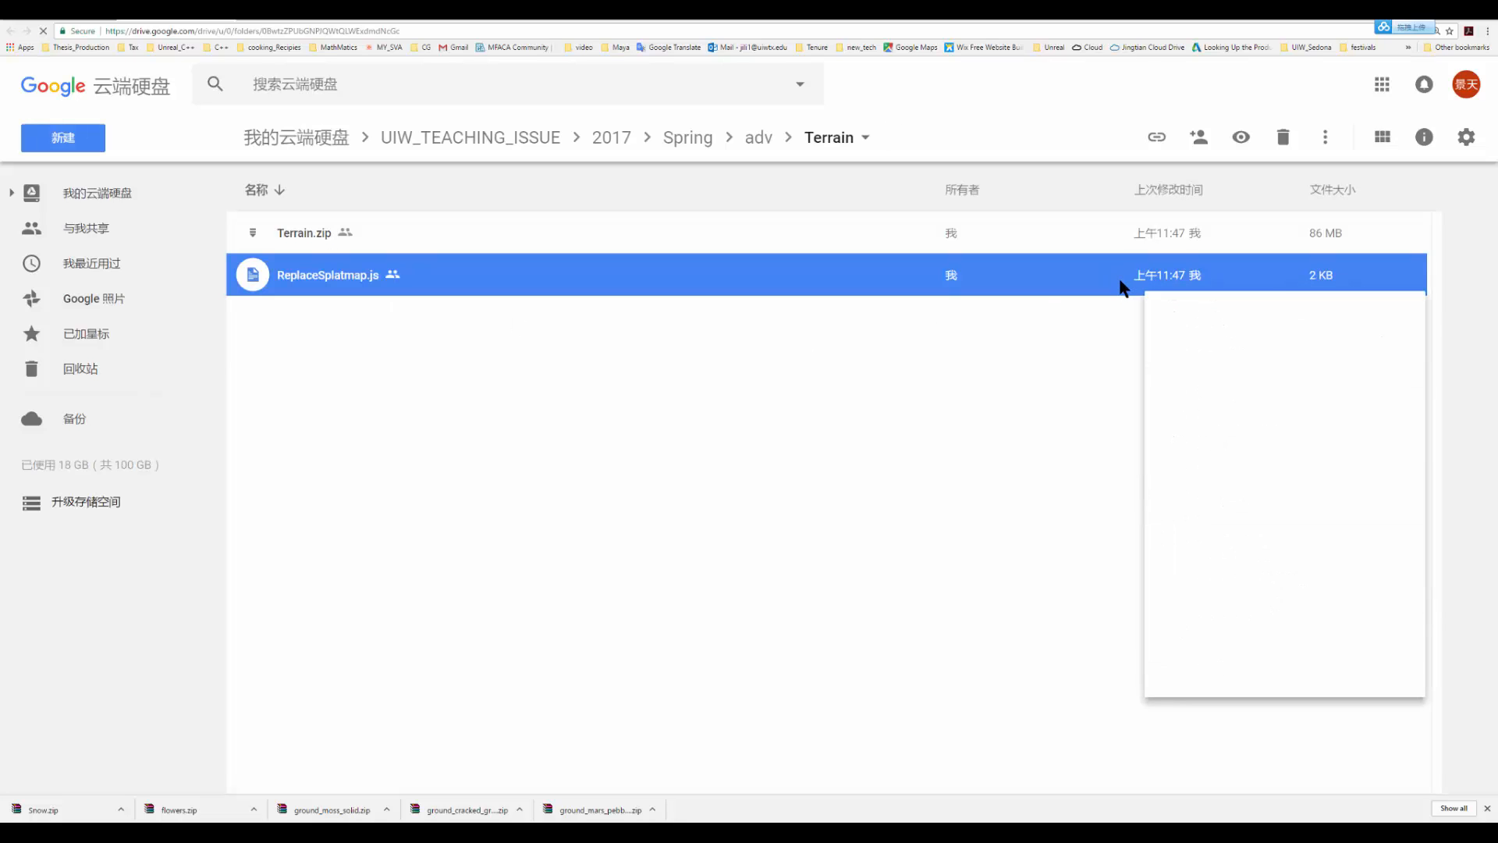
{"action": "right_click", "coordinate": [1121, 281]}
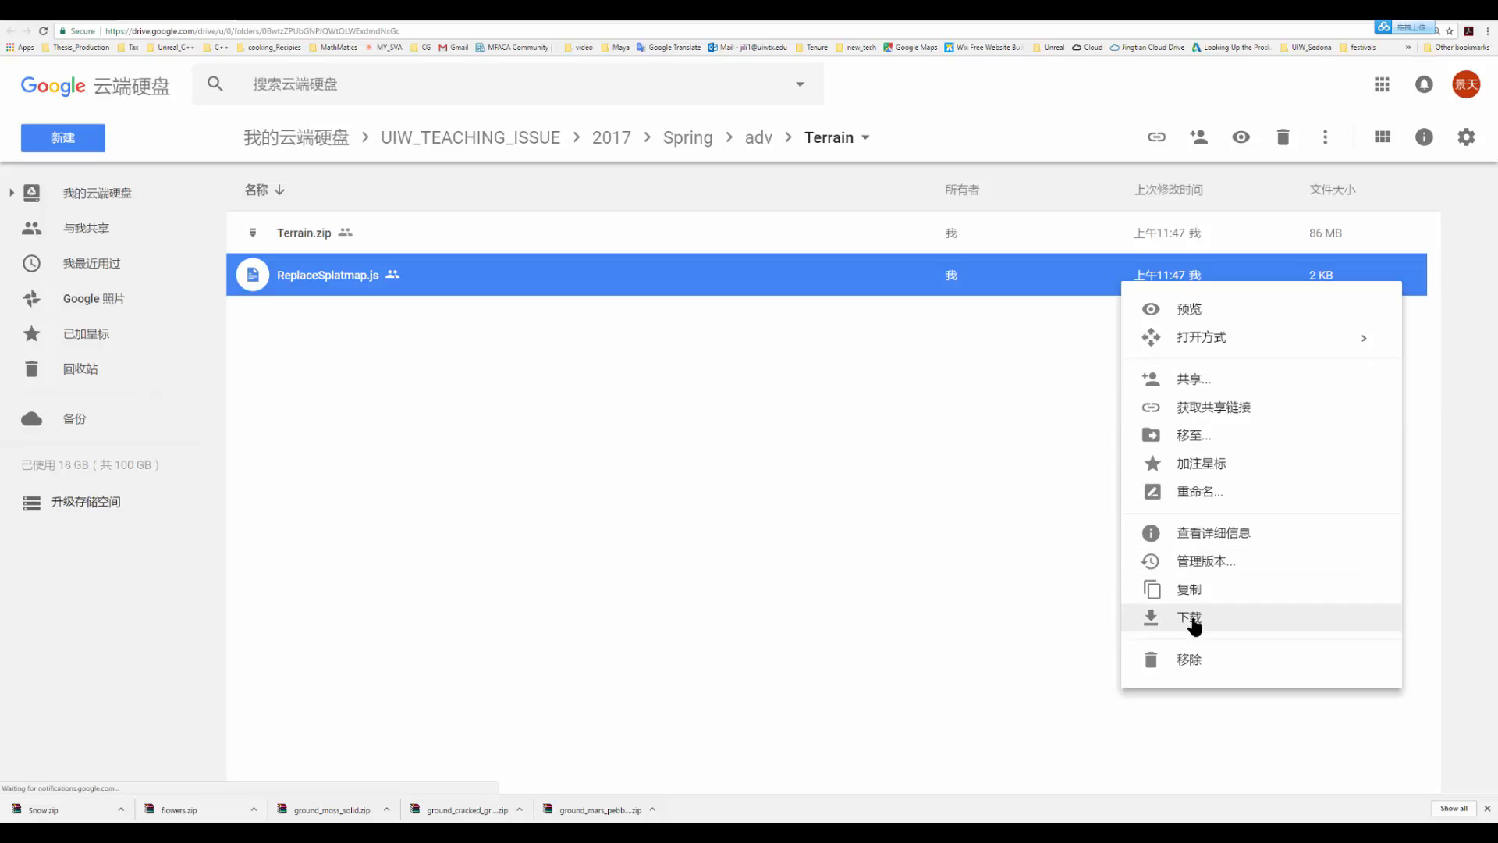
{"action": "left_click", "coordinate": [1148, 619]}
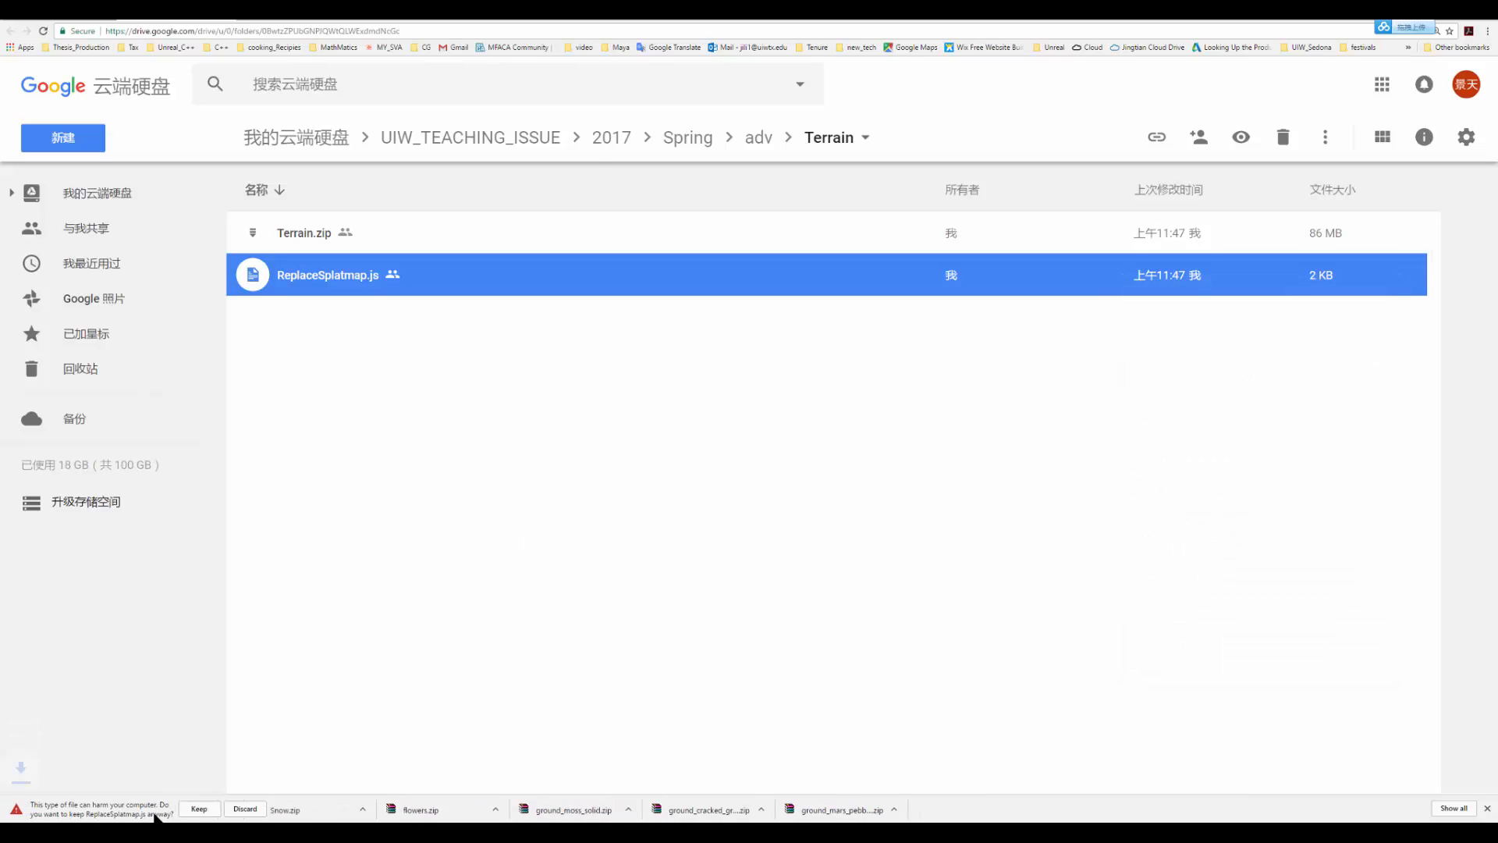
{"action": "left_click", "coordinate": [121, 810]}
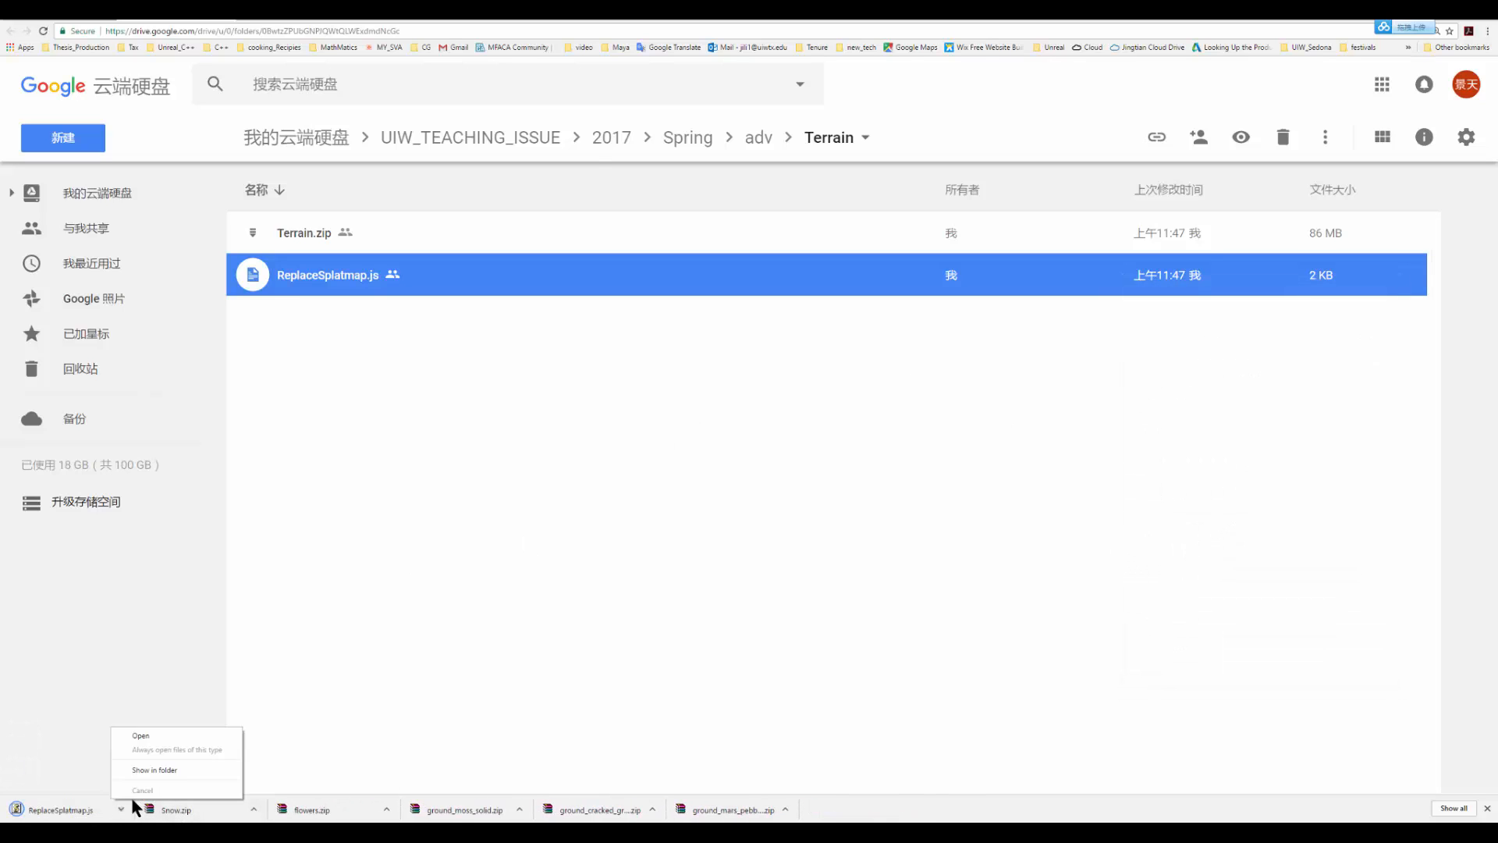
{"action": "left_click", "coordinate": [136, 774]}
{"action": "left_click_drag", "start_coordinate": [729, 260], "coordinate": [969, 417]}
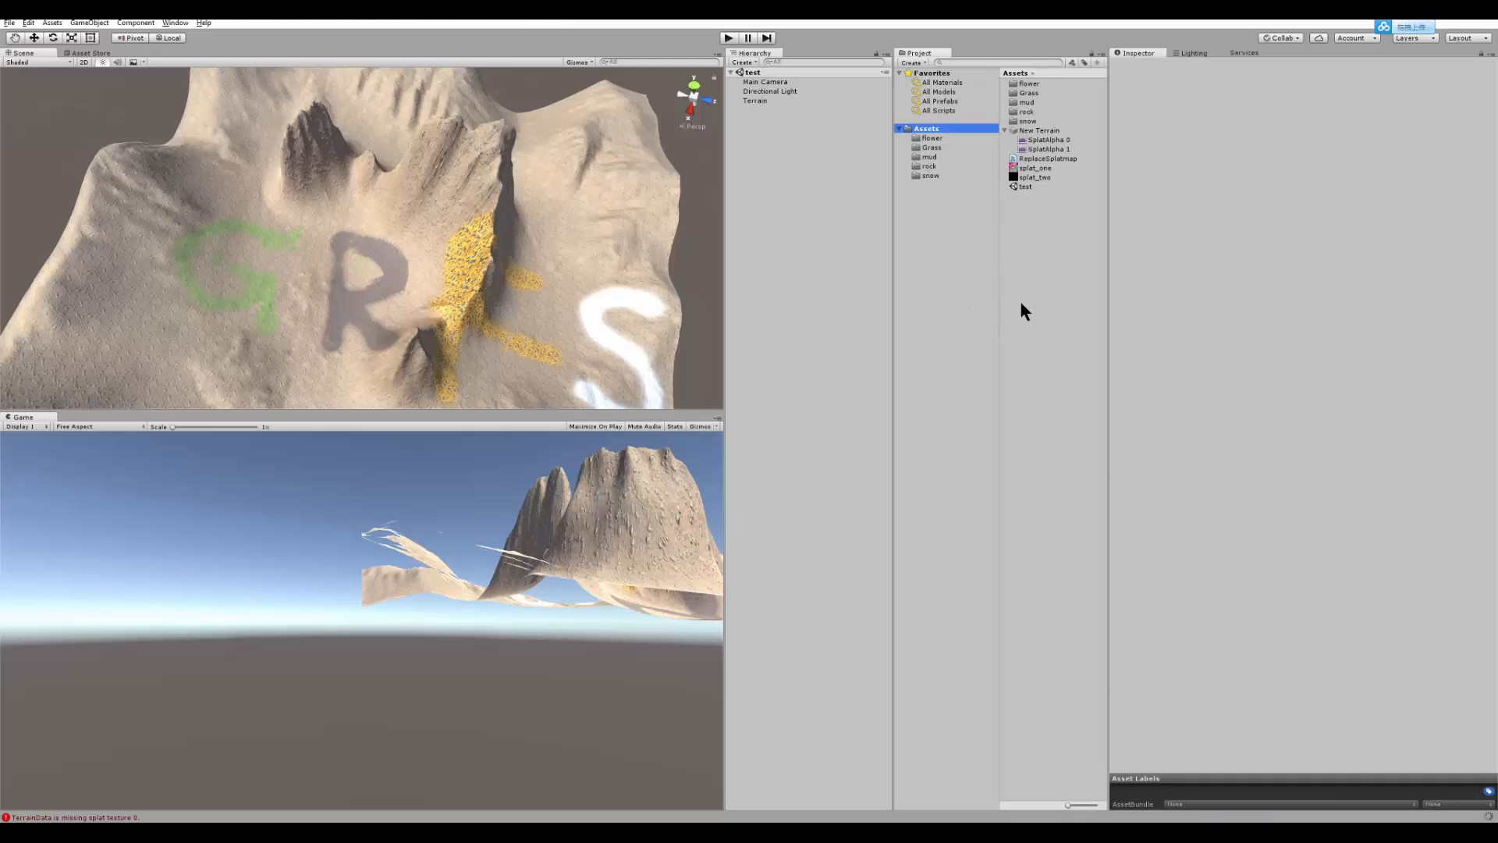
Step: Compare the imported splat_one and splat_two textures with the terrain's SplatAlpha 0 and SplatAlpha 1
{"action": "left_click_drag", "start_coordinate": [488, 269], "coordinate": [817, 249], "text": "alt"}
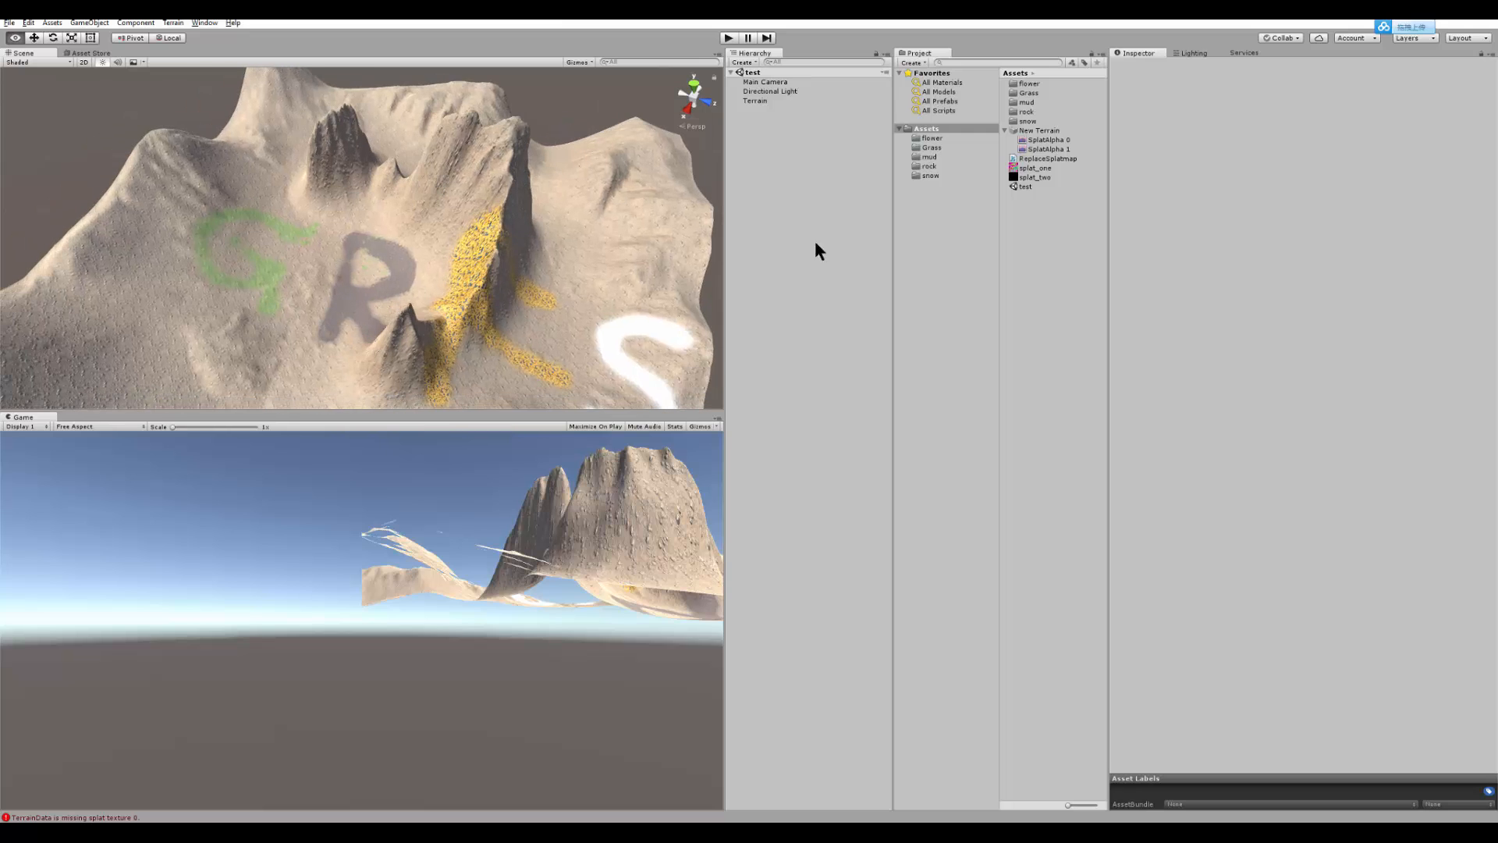
{"action": "left_click", "coordinate": [1044, 168]}
{"action": "left_click", "coordinate": [1041, 177]}
{"action": "left_click", "coordinate": [1037, 168]}
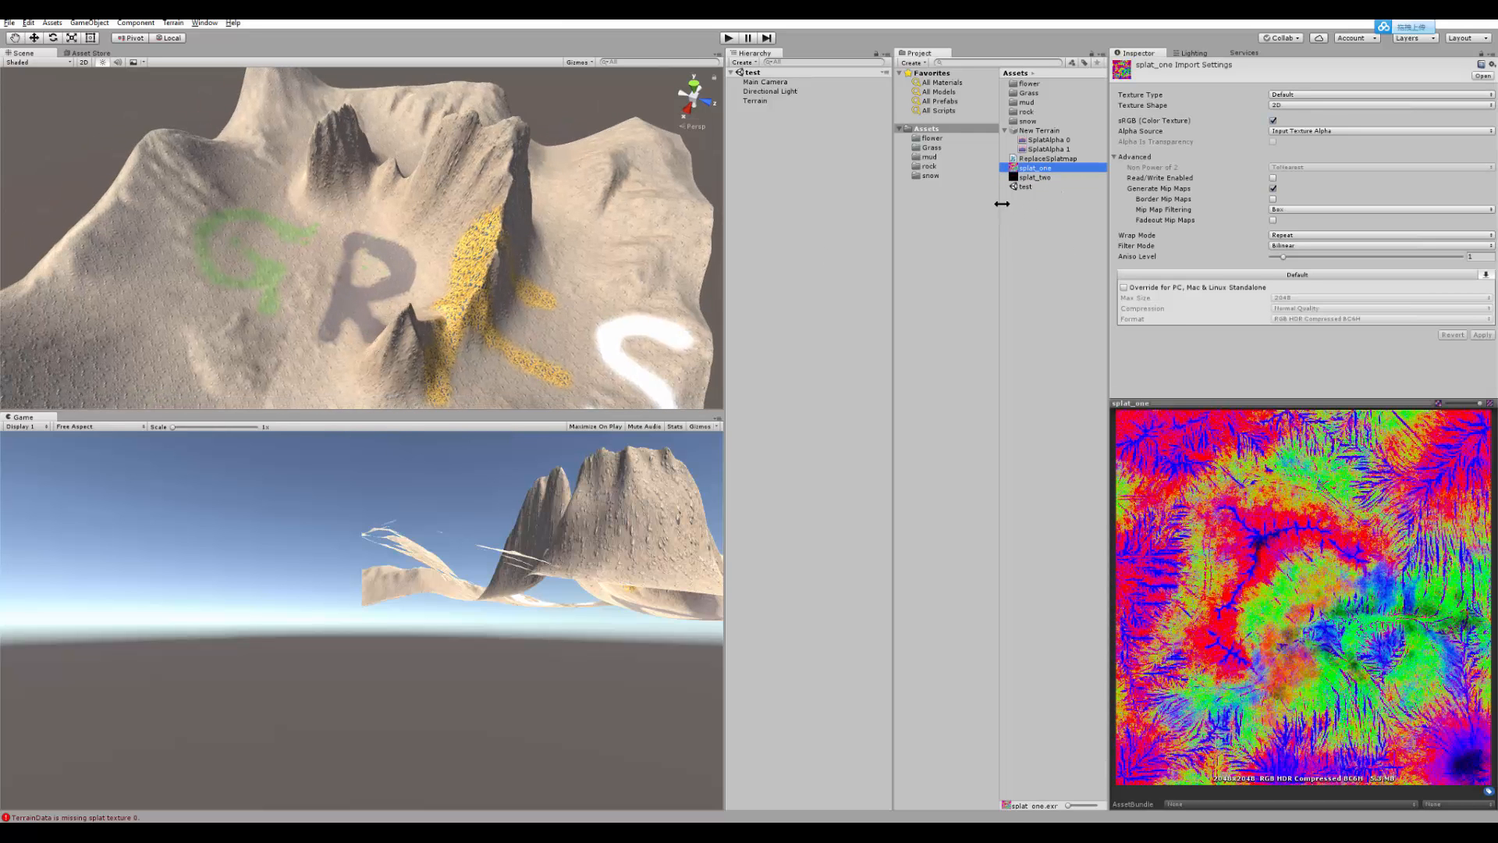
{"action": "left_click", "coordinate": [997, 212]}
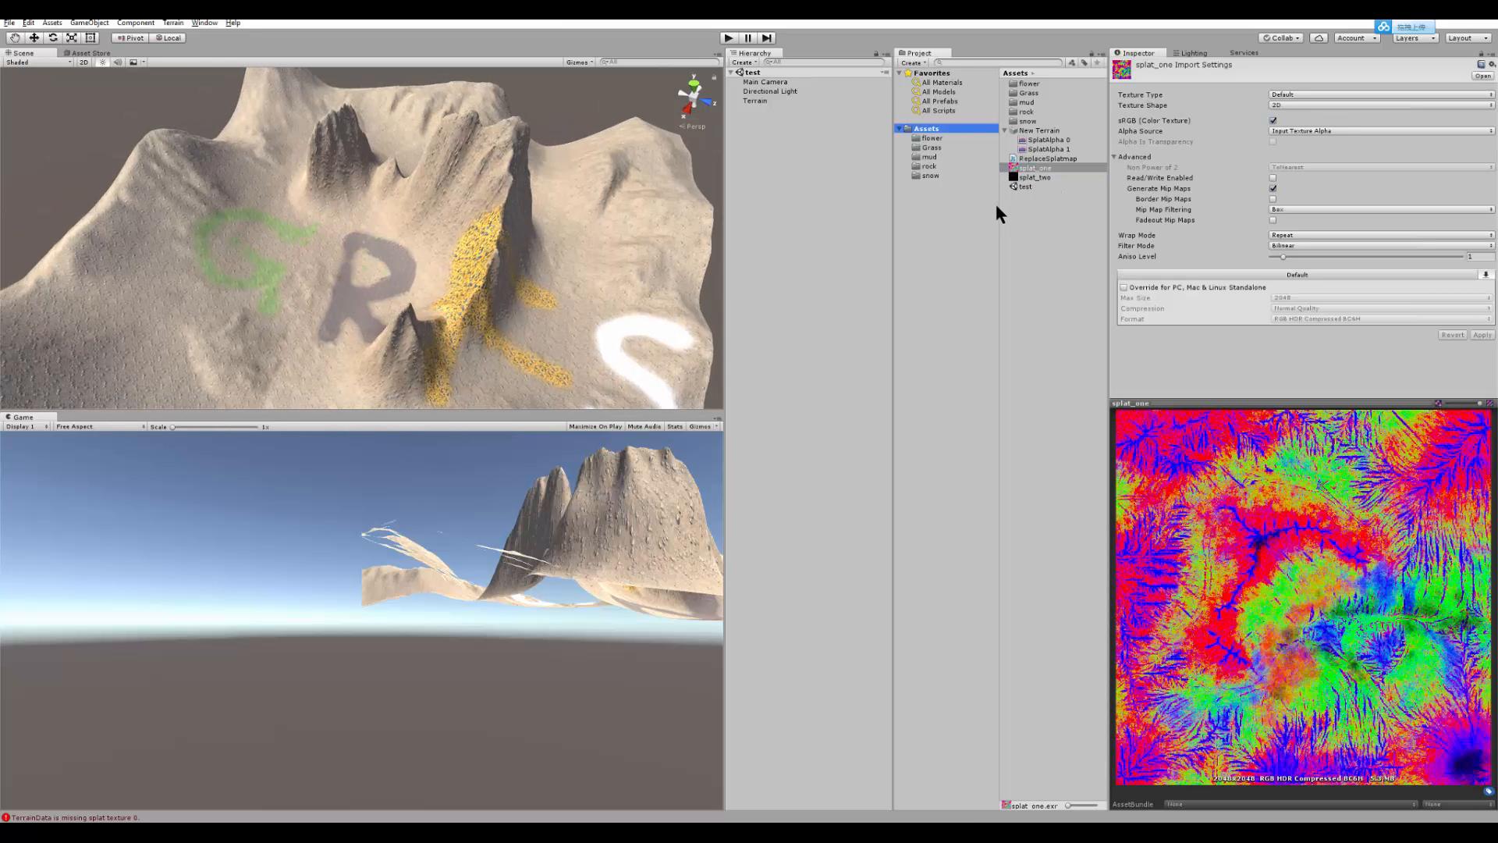
{"action": "left_click", "coordinate": [1046, 141]}
{"action": "left_click", "coordinate": [1049, 149]}
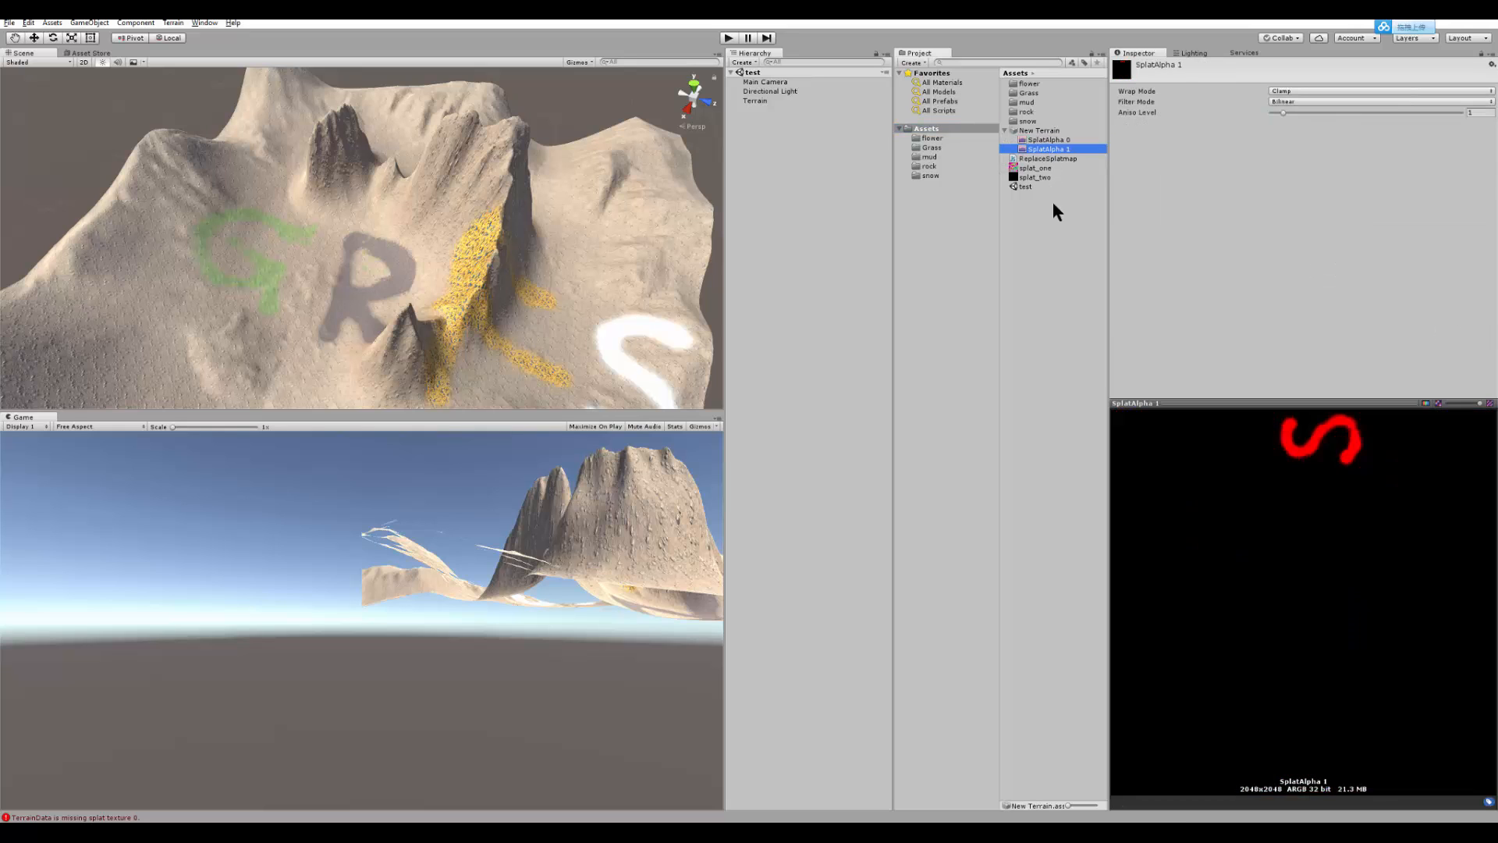
{"action": "left_click", "coordinate": [1044, 168]}
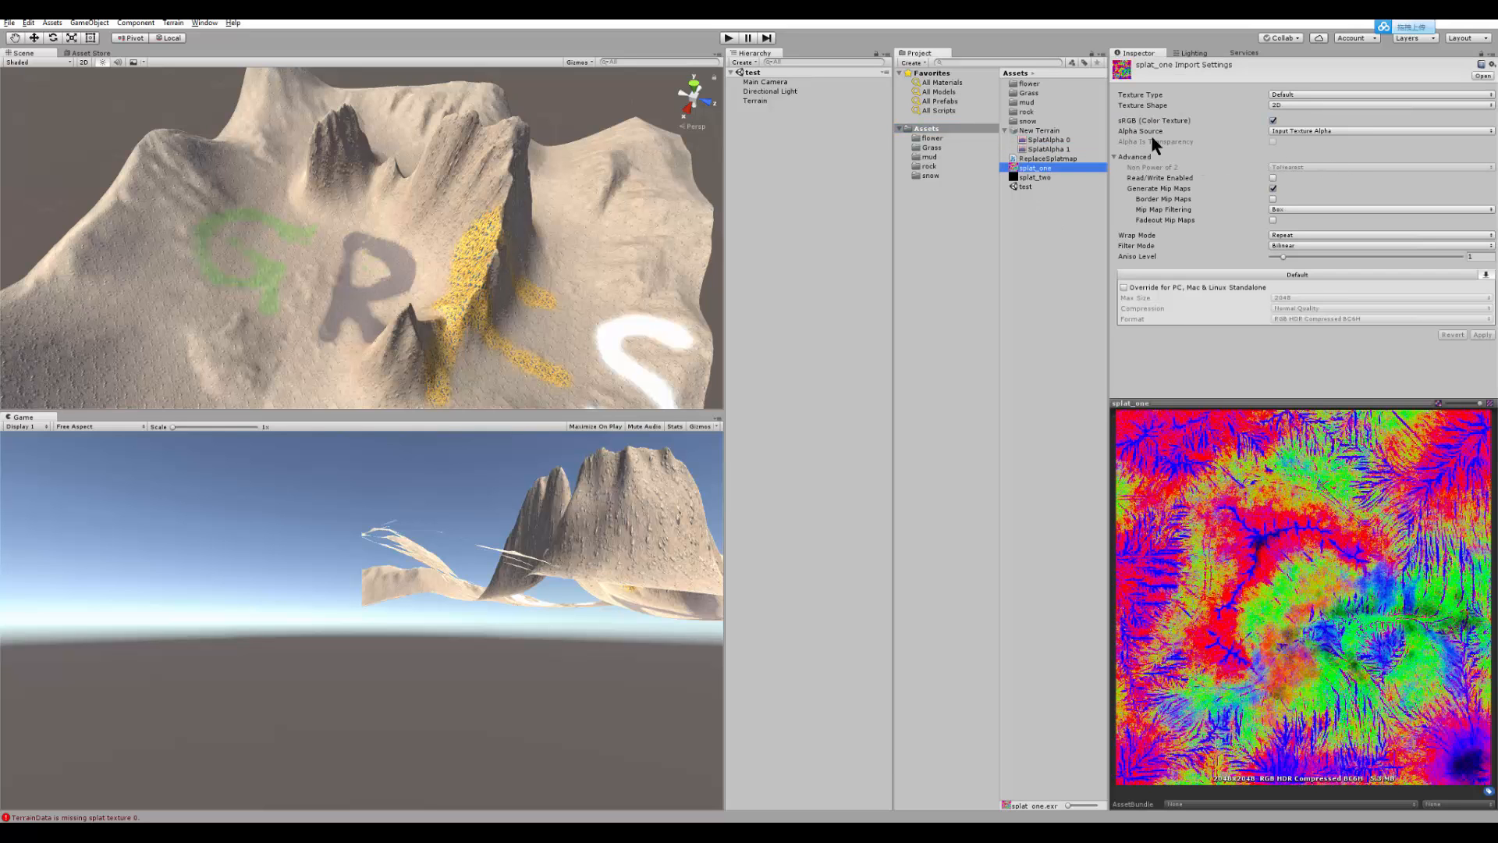
{"action": "left_click", "coordinate": [1272, 120]}
{"action": "left_click", "coordinate": [1048, 176]}
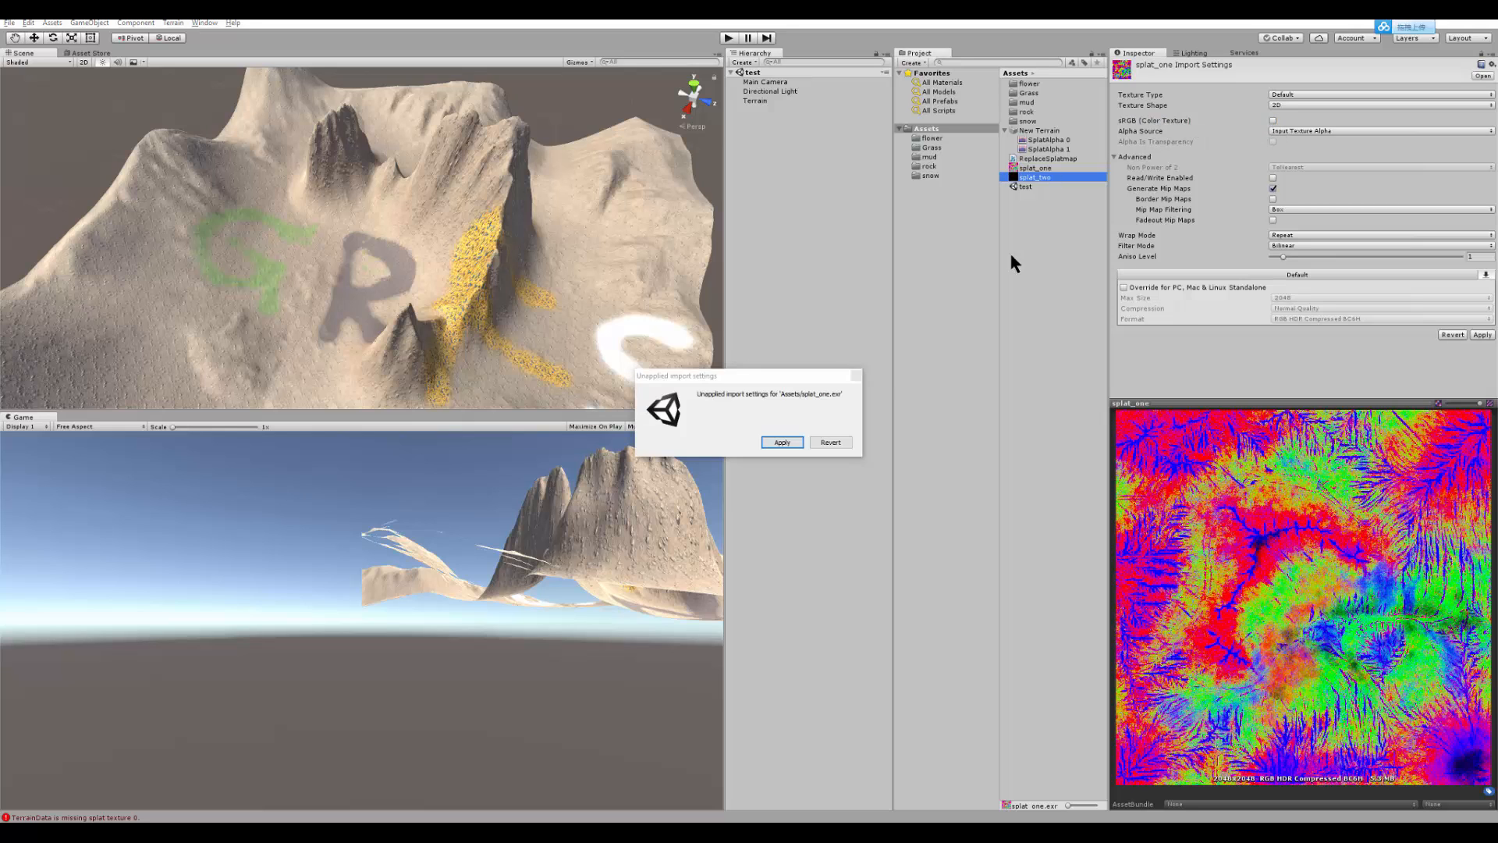
{"action": "left_click", "coordinate": [836, 441]}
Step: For both splat_one and splat_two, disable sRGB, enable Read/Write, override the standalone format with RGBA 32 bit, and apply
{"action": "left_click", "coordinate": [1045, 176], "text": "shift"}
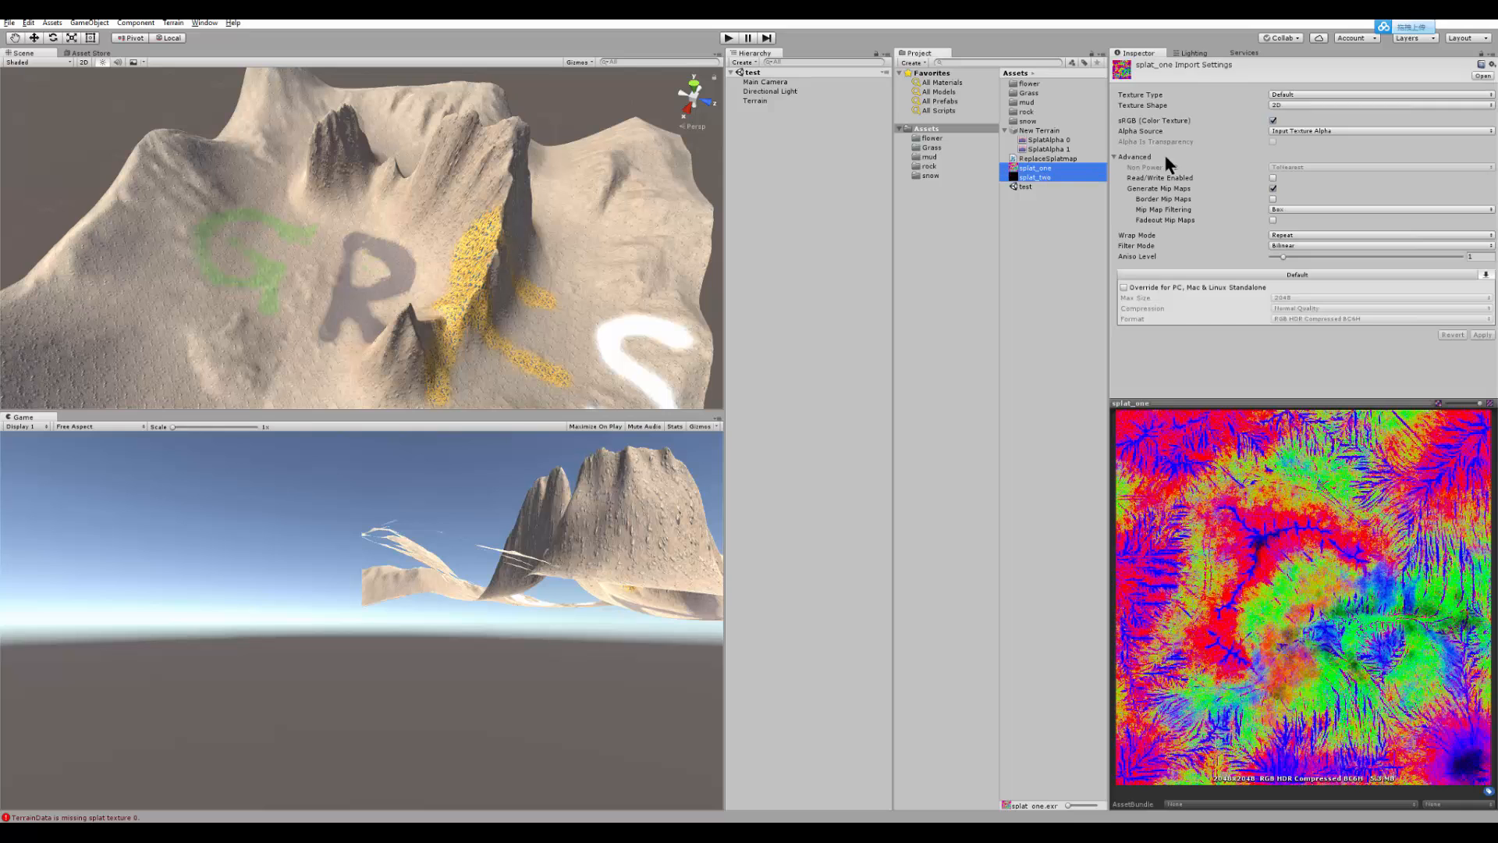
{"action": "left_click", "coordinate": [1273, 120]}
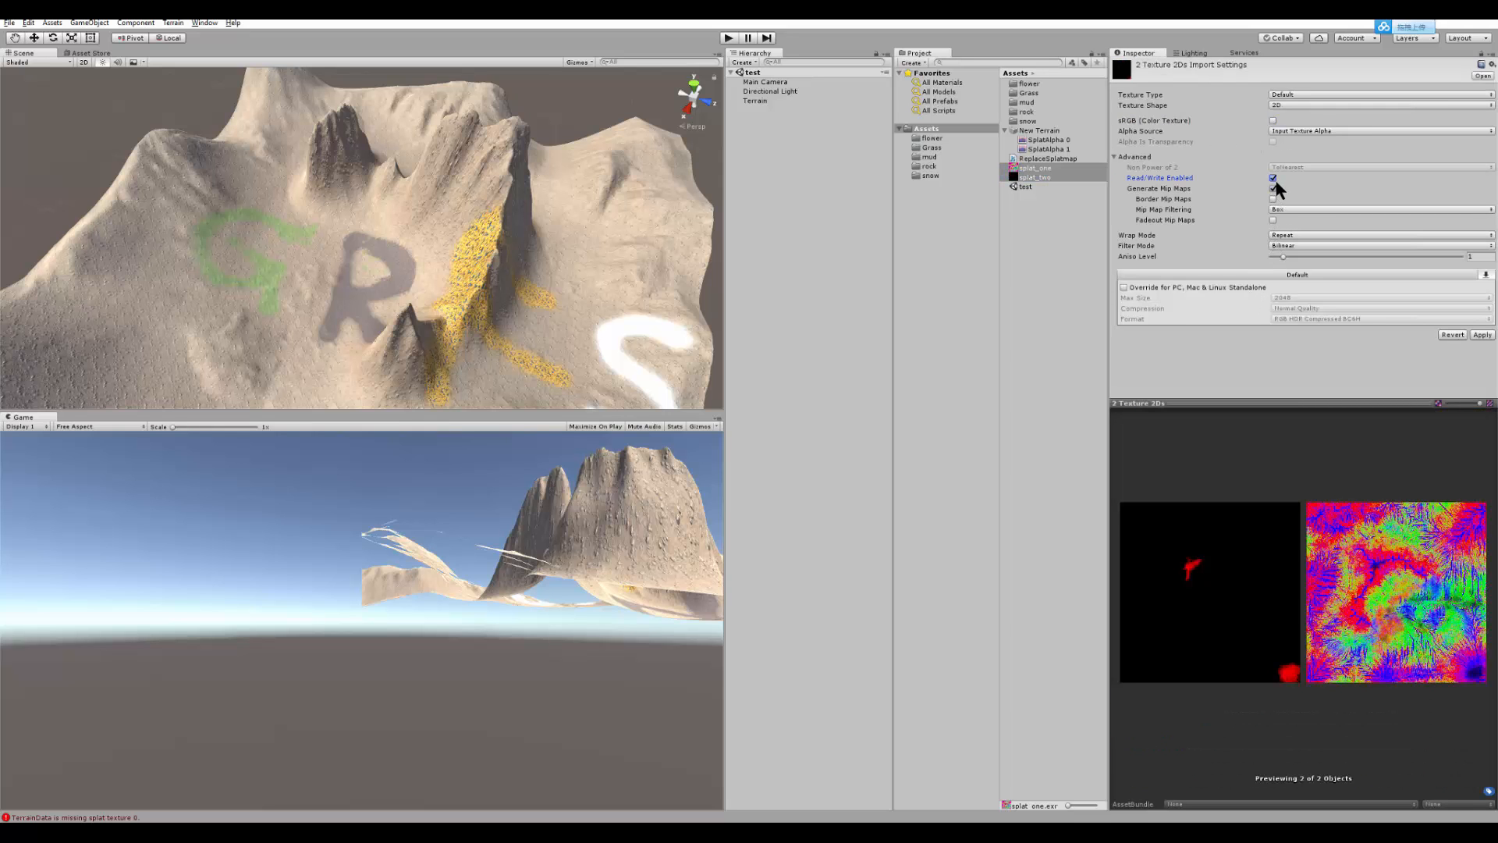
{"action": "left_click", "coordinate": [1126, 288]}
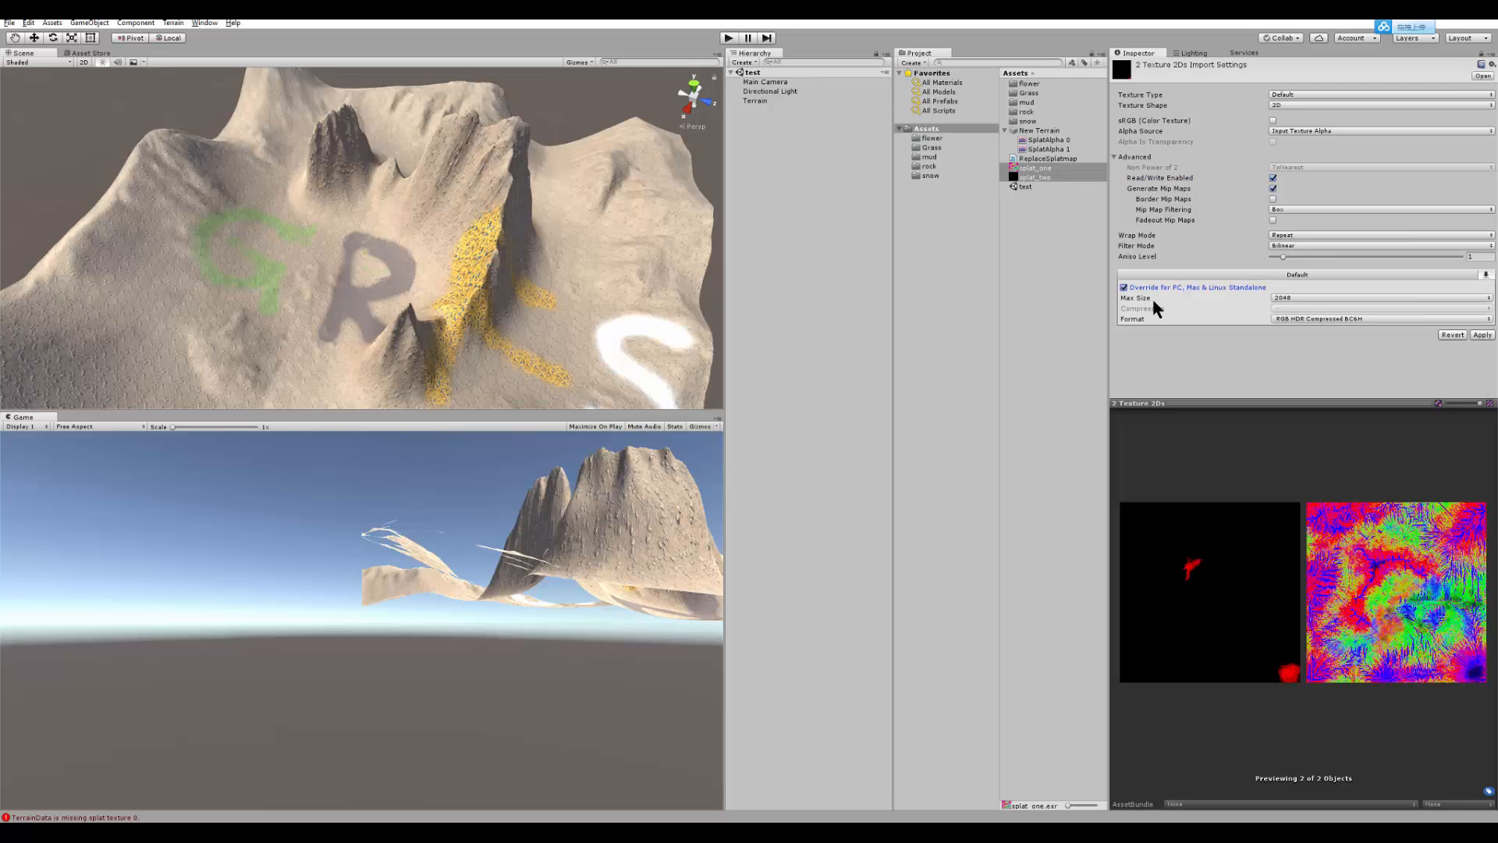
{"action": "left_click", "coordinate": [1322, 318]}
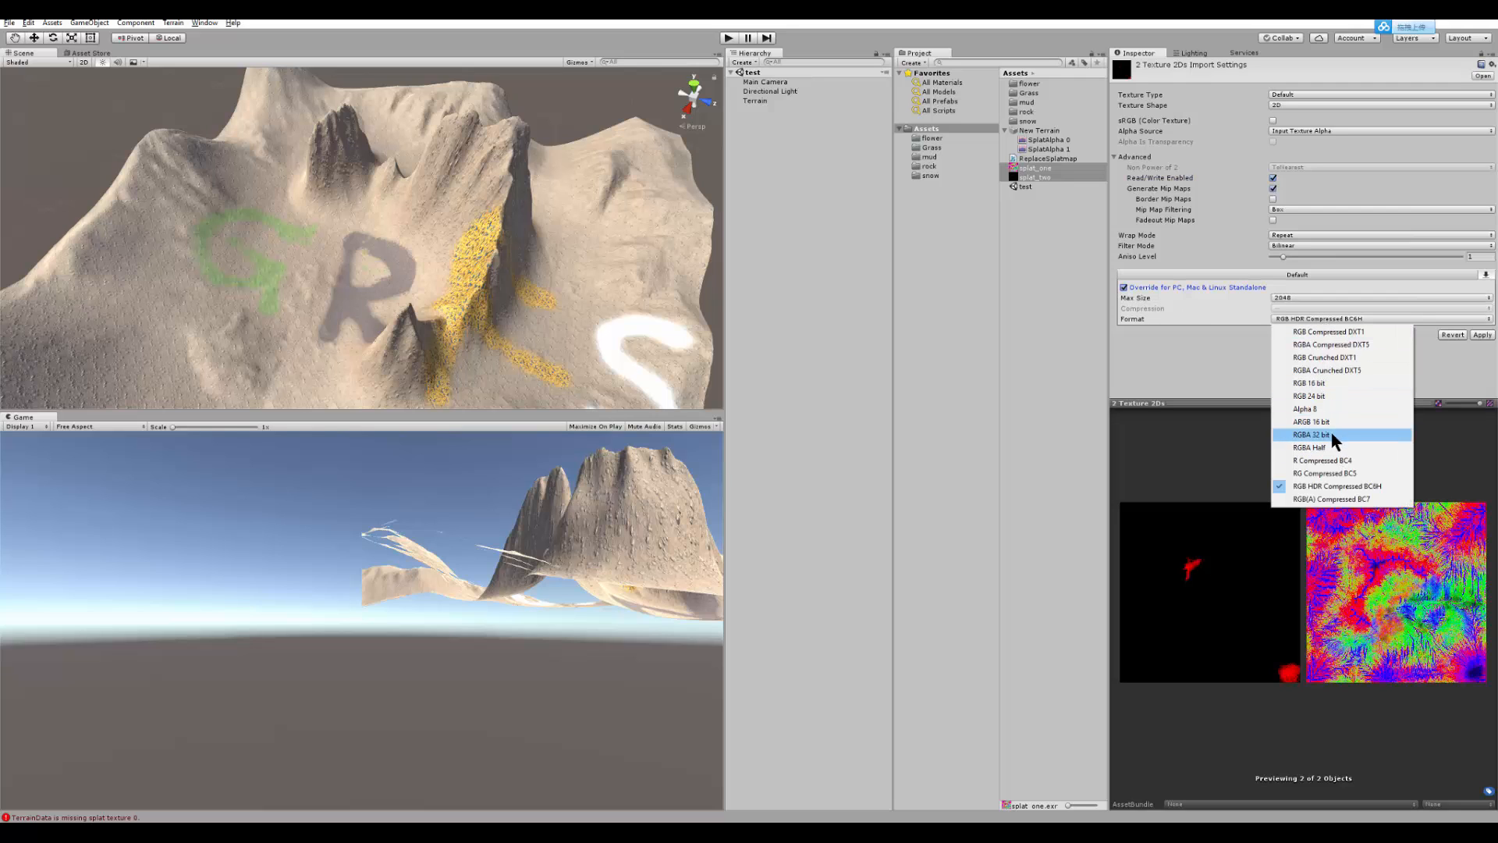
{"action": "left_click", "coordinate": [1331, 434]}
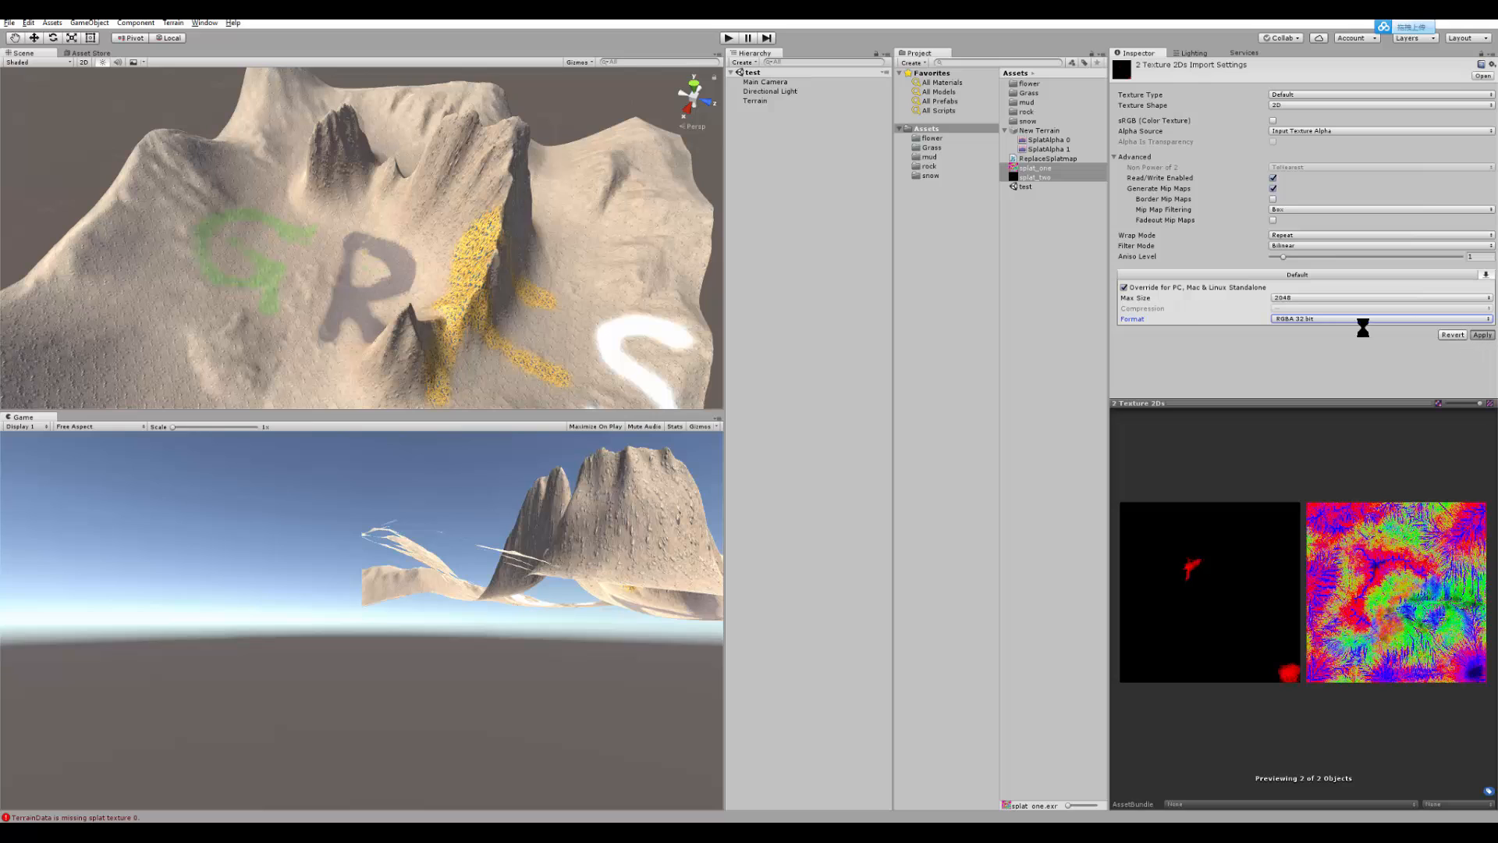
{"action": "left_click", "coordinate": [928, 260]}
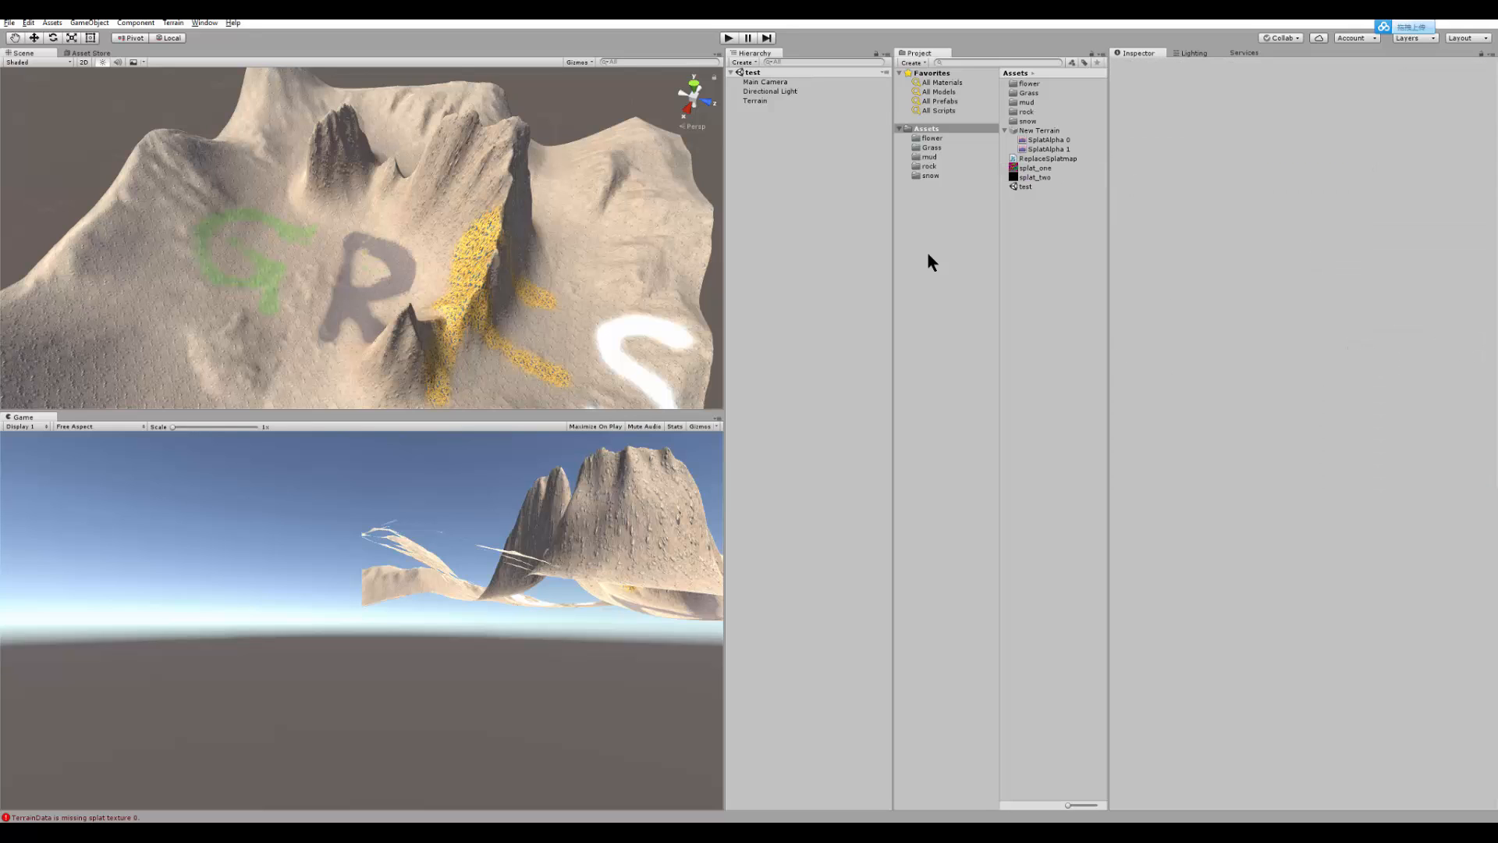
Step: Replace the terrain's SplatAlpha 0 with splat_one using the Replace Splatmap tool
{"action": "left_click", "coordinate": [173, 22]}
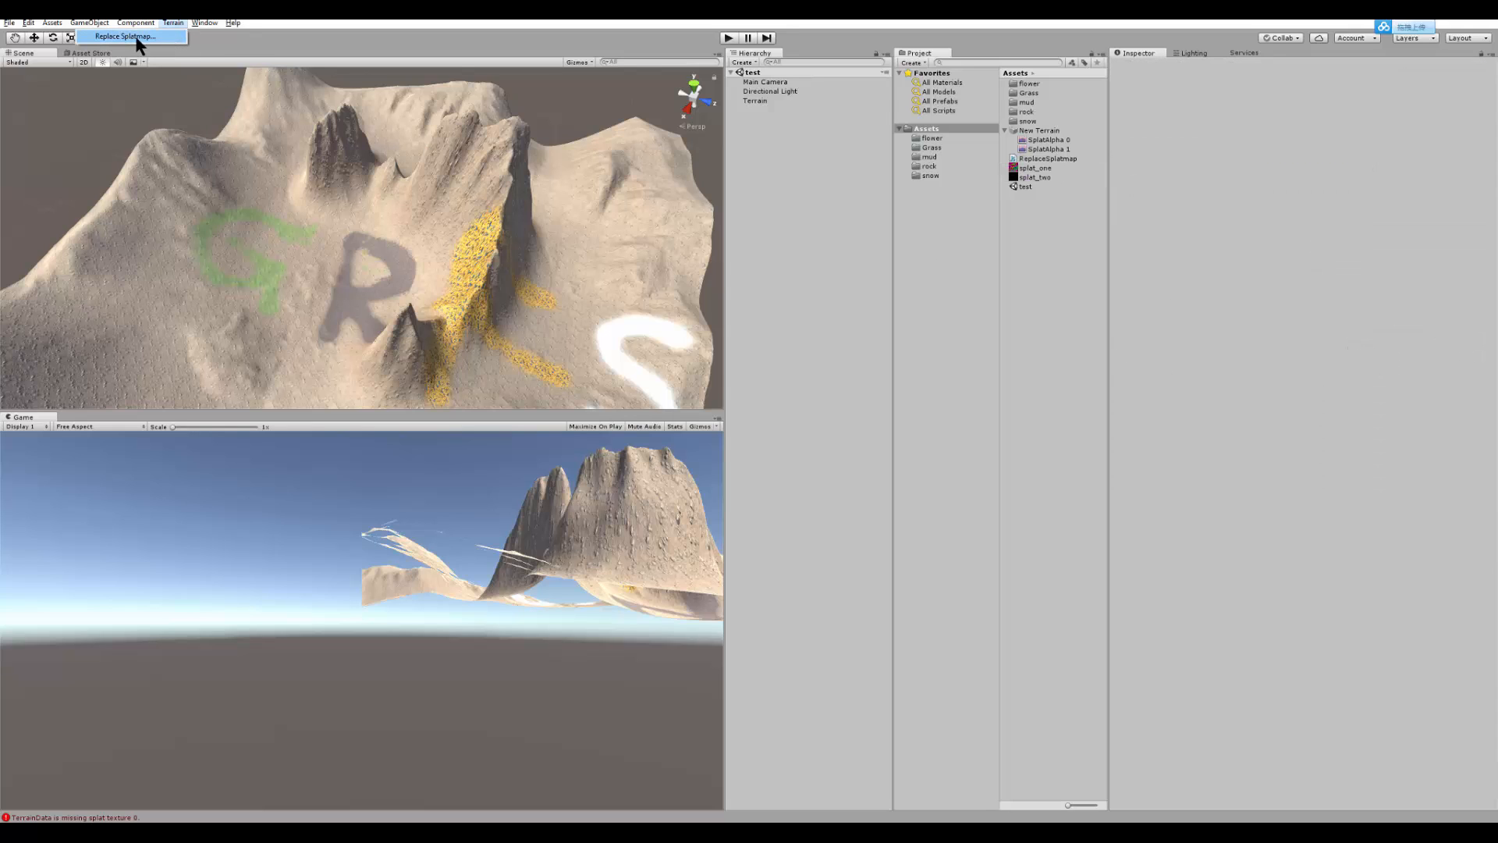
{"action": "left_click", "coordinate": [137, 37]}
{"action": "left_click_drag", "start_coordinate": [807, 282], "coordinate": [838, 201]}
{"action": "left_click_drag", "start_coordinate": [1063, 140], "coordinate": [878, 273]}
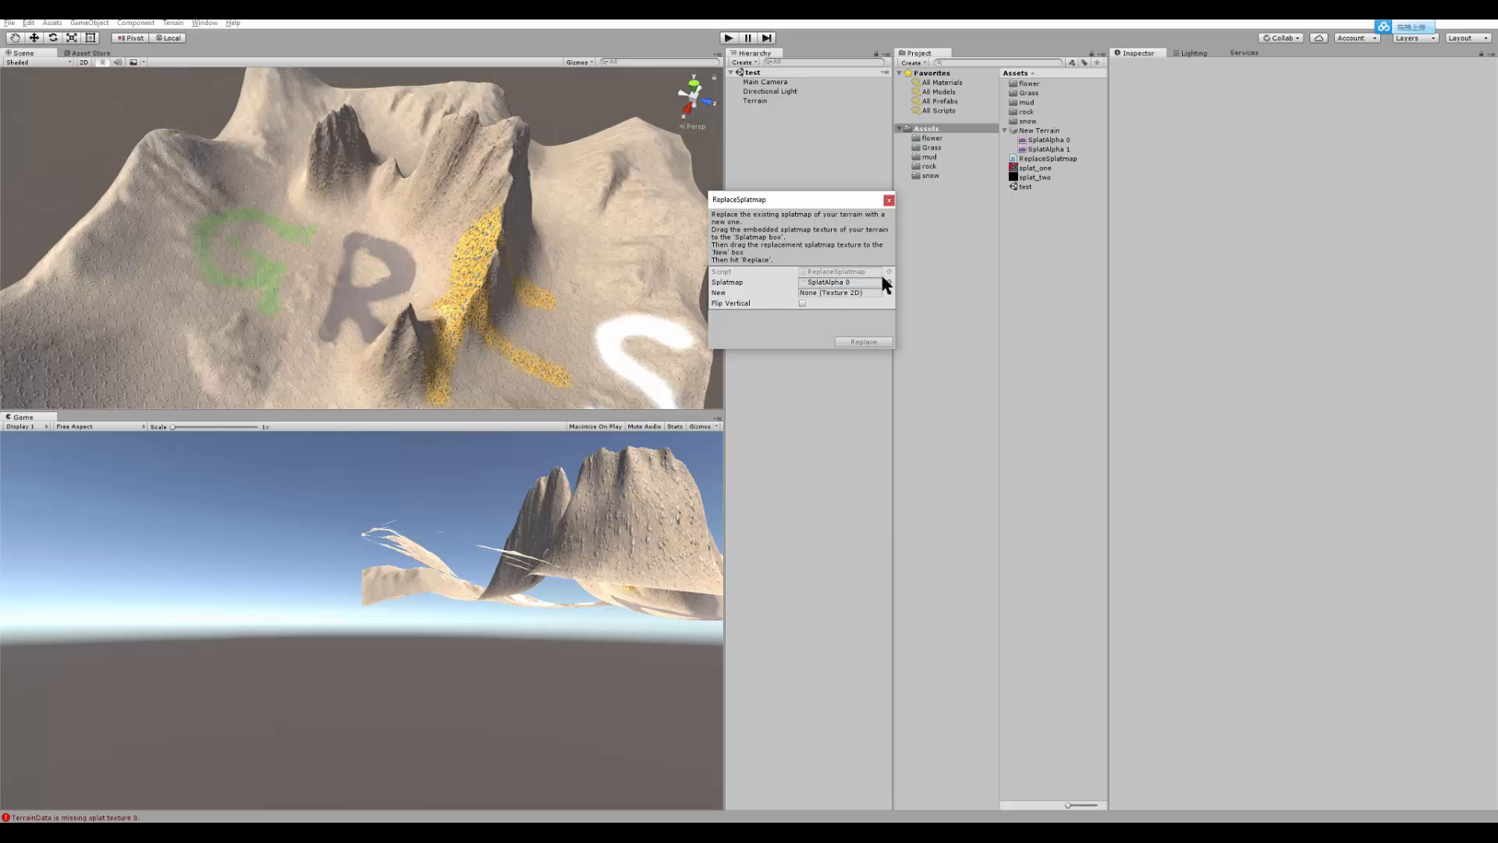
{"action": "left_click_drag", "start_coordinate": [1052, 167], "coordinate": [838, 287]}
{"action": "left_click", "coordinate": [862, 342]}
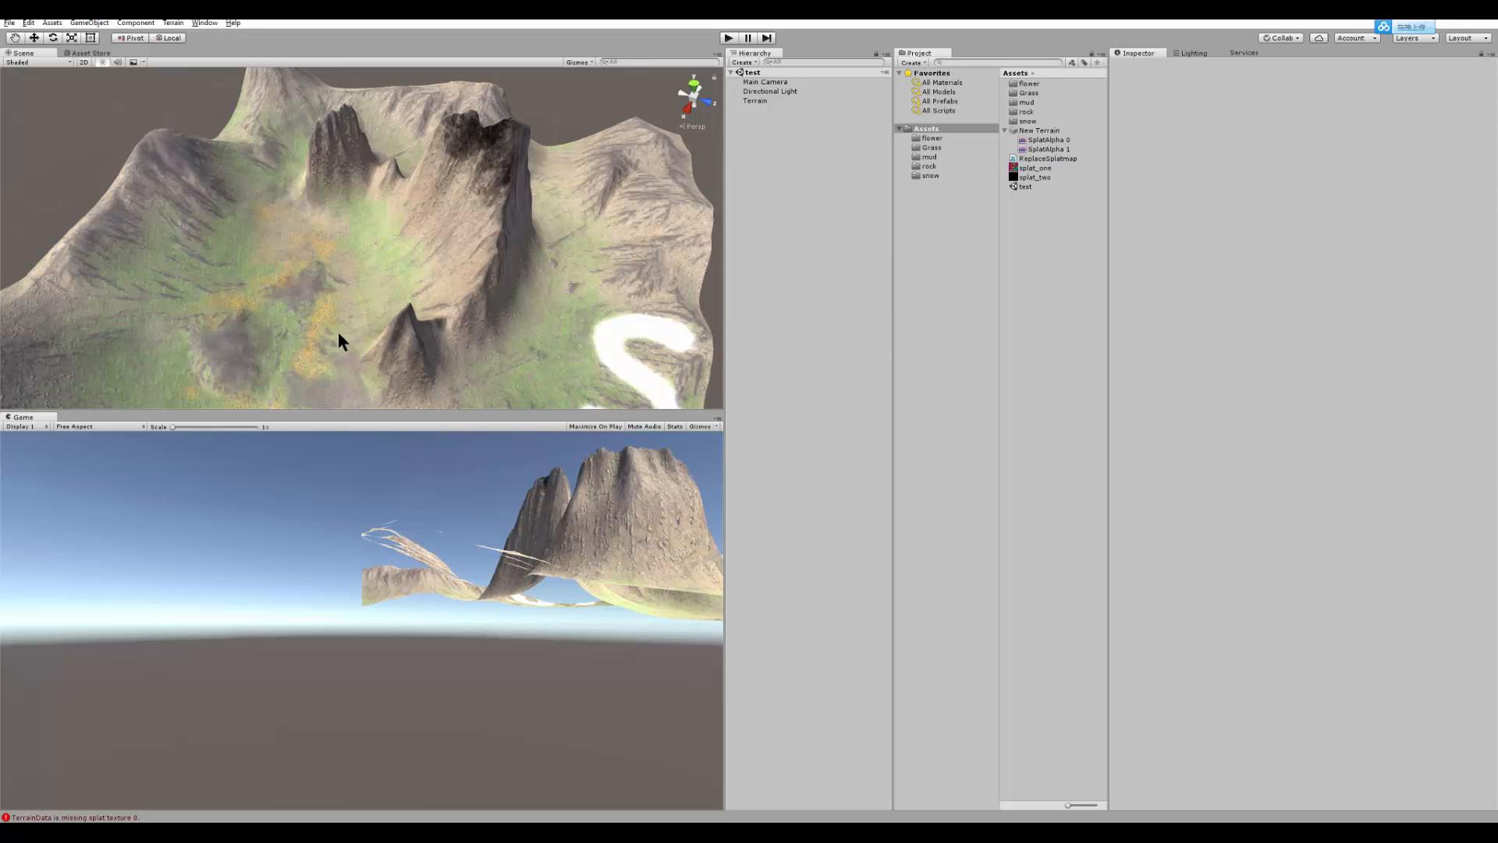
Step: Enlarge the Scene view and examine the terrain's grass, rock, flower and mud textures up close and from afar
{"action": "left_click_drag", "start_coordinate": [353, 287], "coordinate": [367, 328], "text": "alt"}
{"action": "left_click_drag", "start_coordinate": [465, 413], "coordinate": [493, 518]}
{"action": "scroll", "coordinate": [458, 385], "scroll_direction": "up", "scroll_amount": 5}
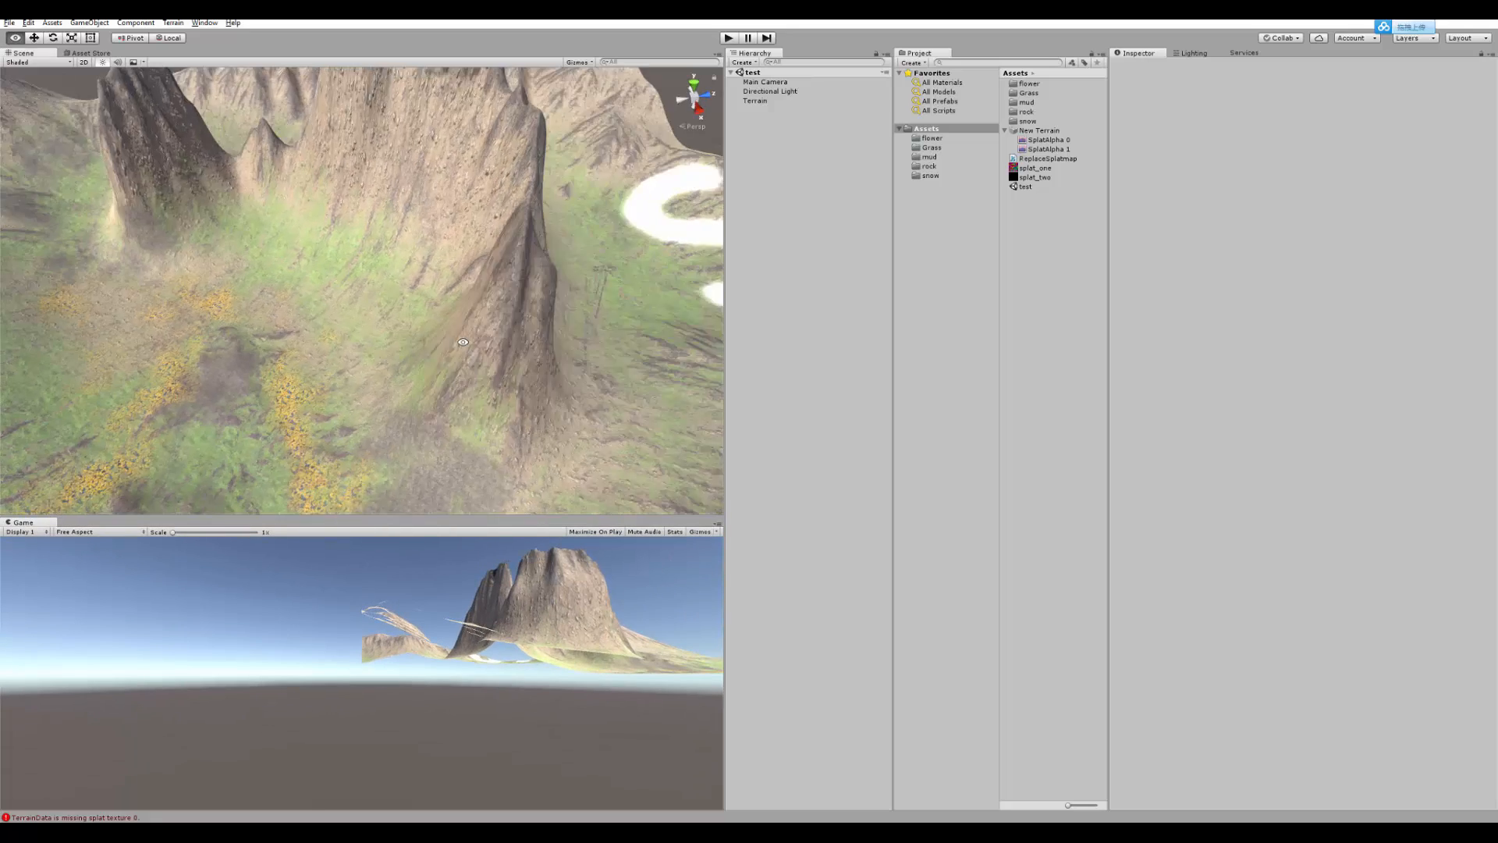
{"action": "left_click_drag", "start_coordinate": [458, 374], "coordinate": [484, 270], "text": "alt"}
{"action": "scroll", "coordinate": [546, 207], "scroll_direction": "up", "scroll_amount": 5, "text": "alt"}
{"action": "scroll", "coordinate": [500, 295], "scroll_direction": "down", "scroll_amount": 5, "text": "alt"}
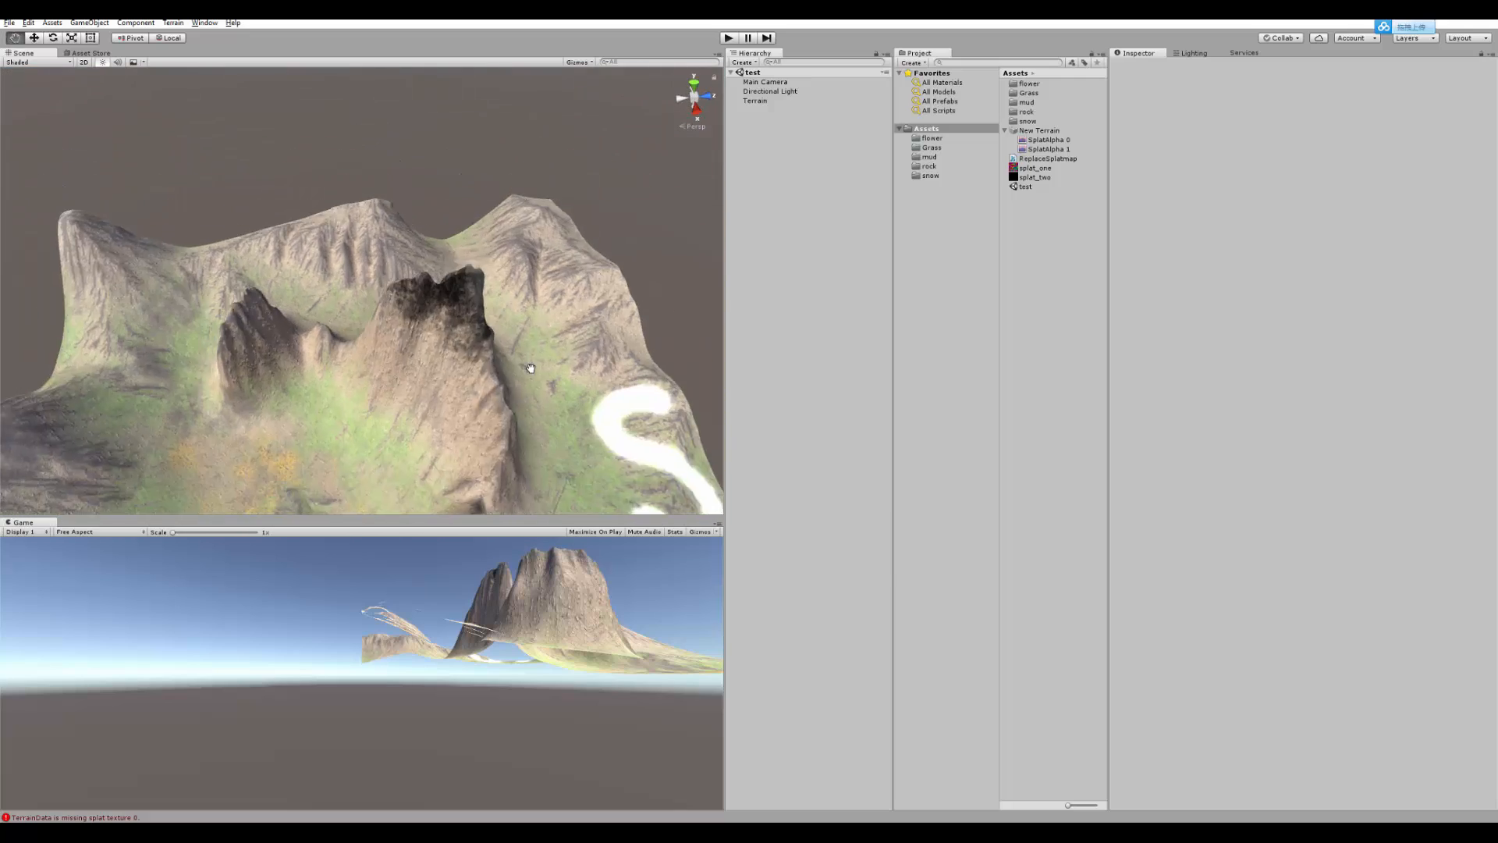
{"action": "scroll", "coordinate": [528, 365], "scroll_direction": "up", "scroll_amount": 2, "text": "alt"}
Step: Inspect the SplatAlpha 1 texture and the matching white snow S painted on the terrain
{"action": "left_click", "coordinate": [1049, 149]}
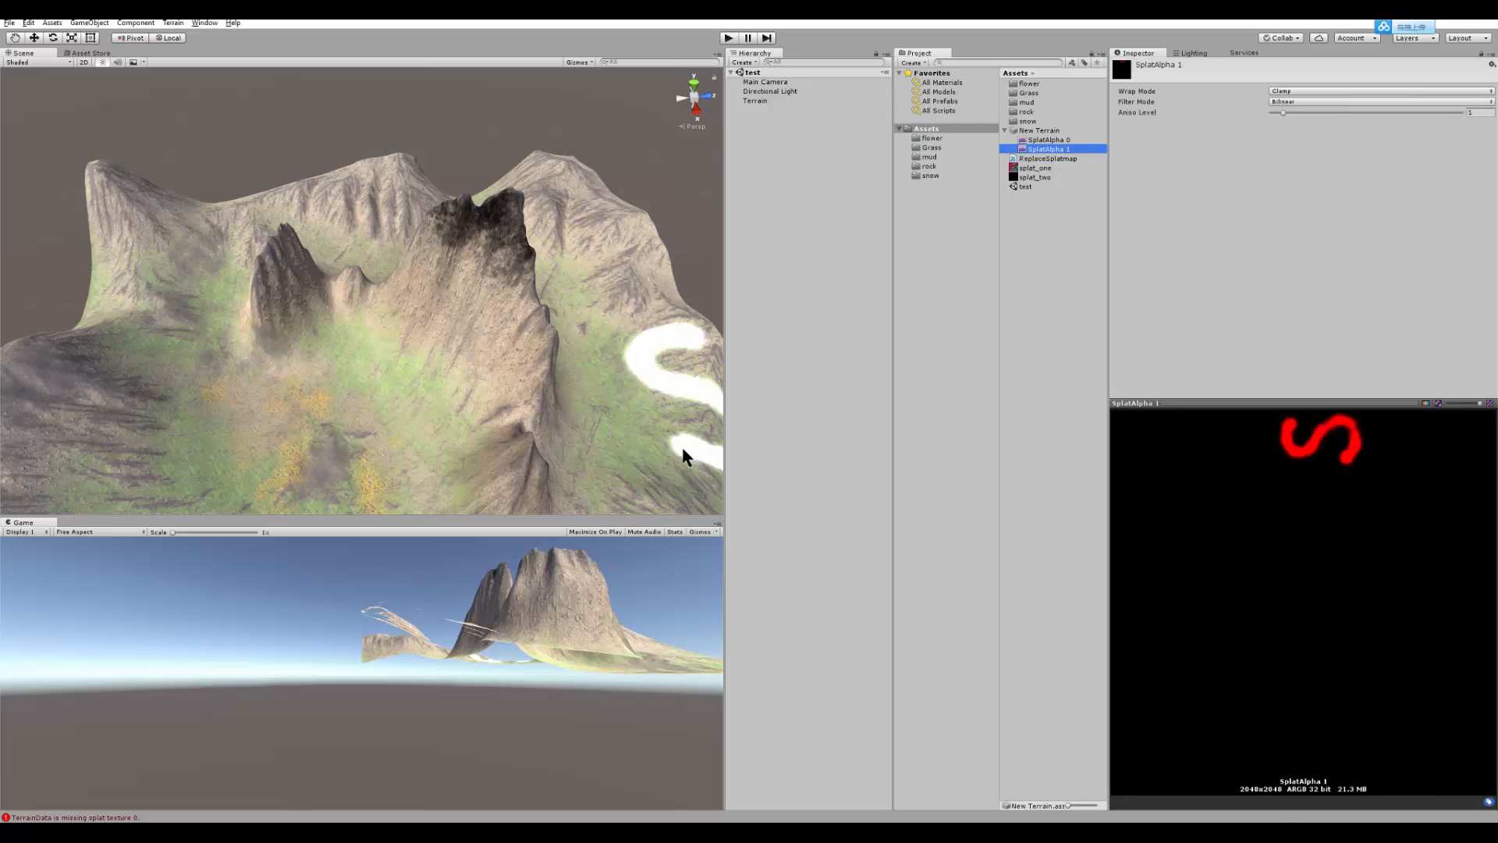
{"action": "left_click_drag", "start_coordinate": [684, 456], "coordinate": [486, 379], "text": "alt"}
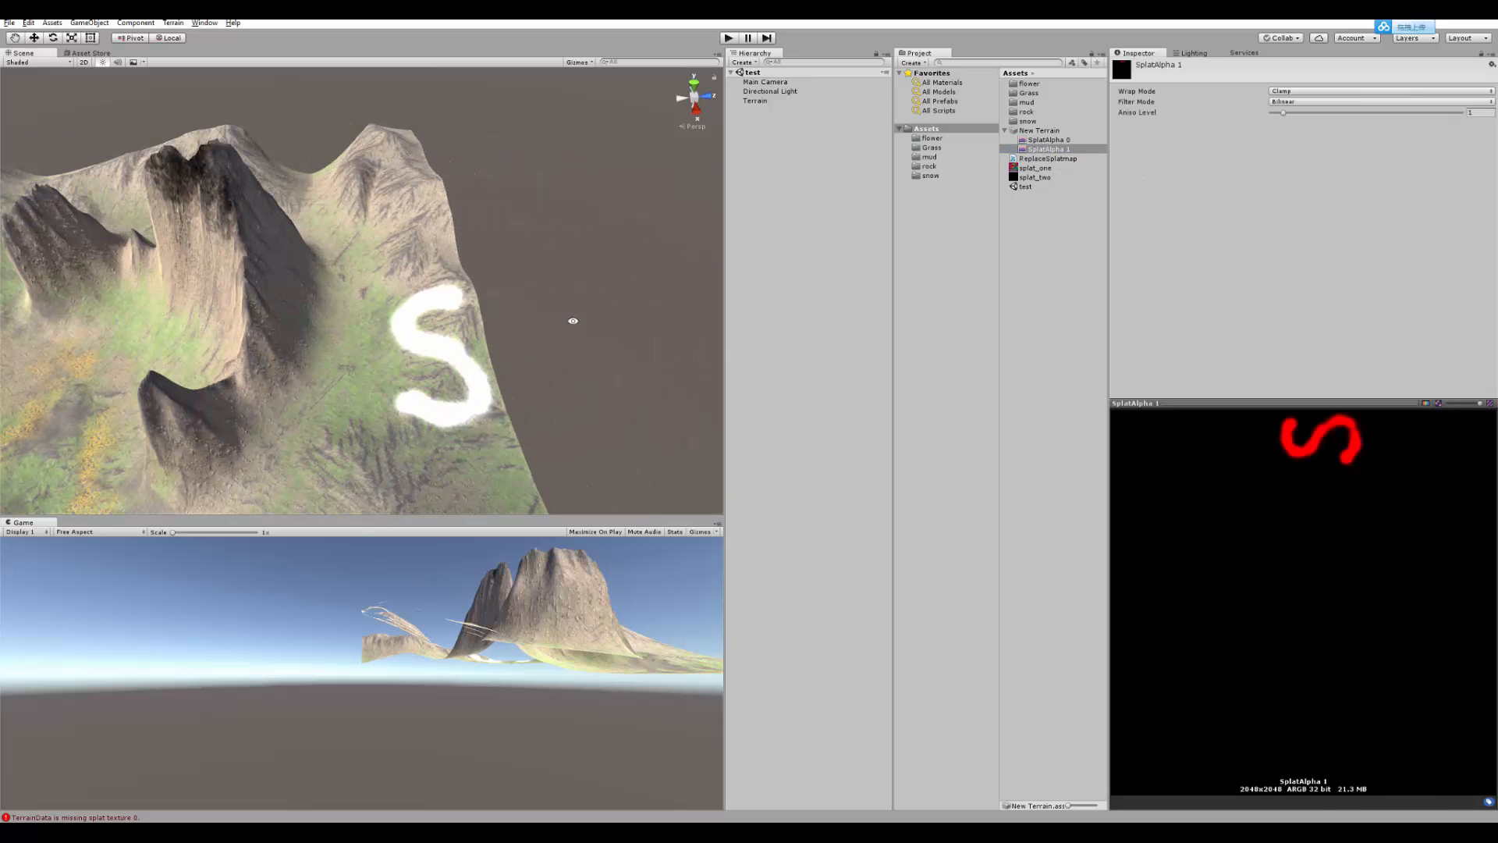
{"action": "middle_click_drag", "start_coordinate": [573, 321], "coordinate": [625, 335]}
{"action": "scroll", "coordinate": [625, 335], "scroll_direction": "up", "scroll_amount": 6}
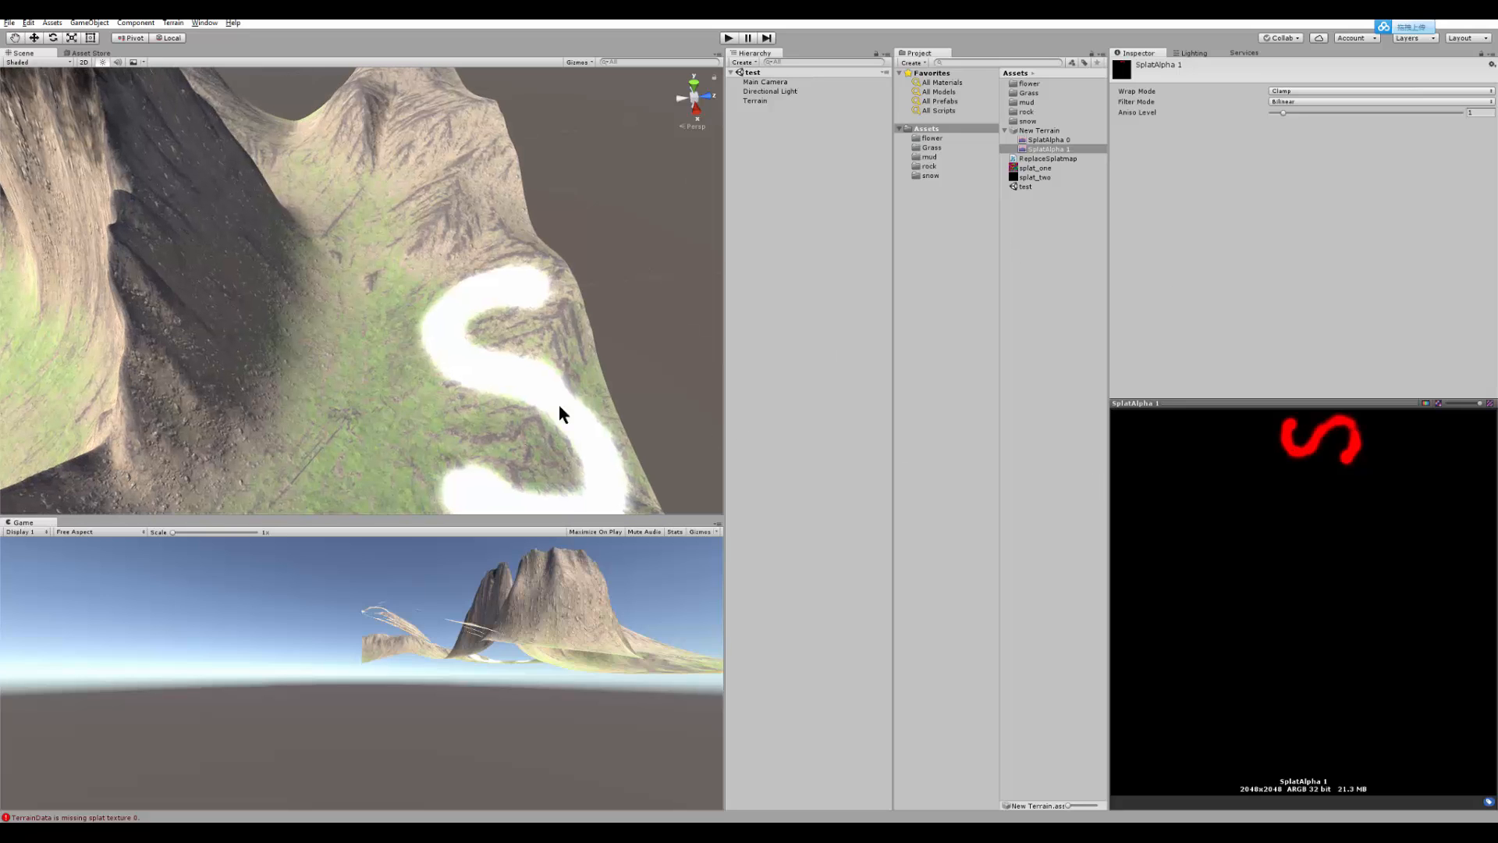
{"action": "left_click_drag", "start_coordinate": [558, 406], "coordinate": [493, 332], "text": "alt"}
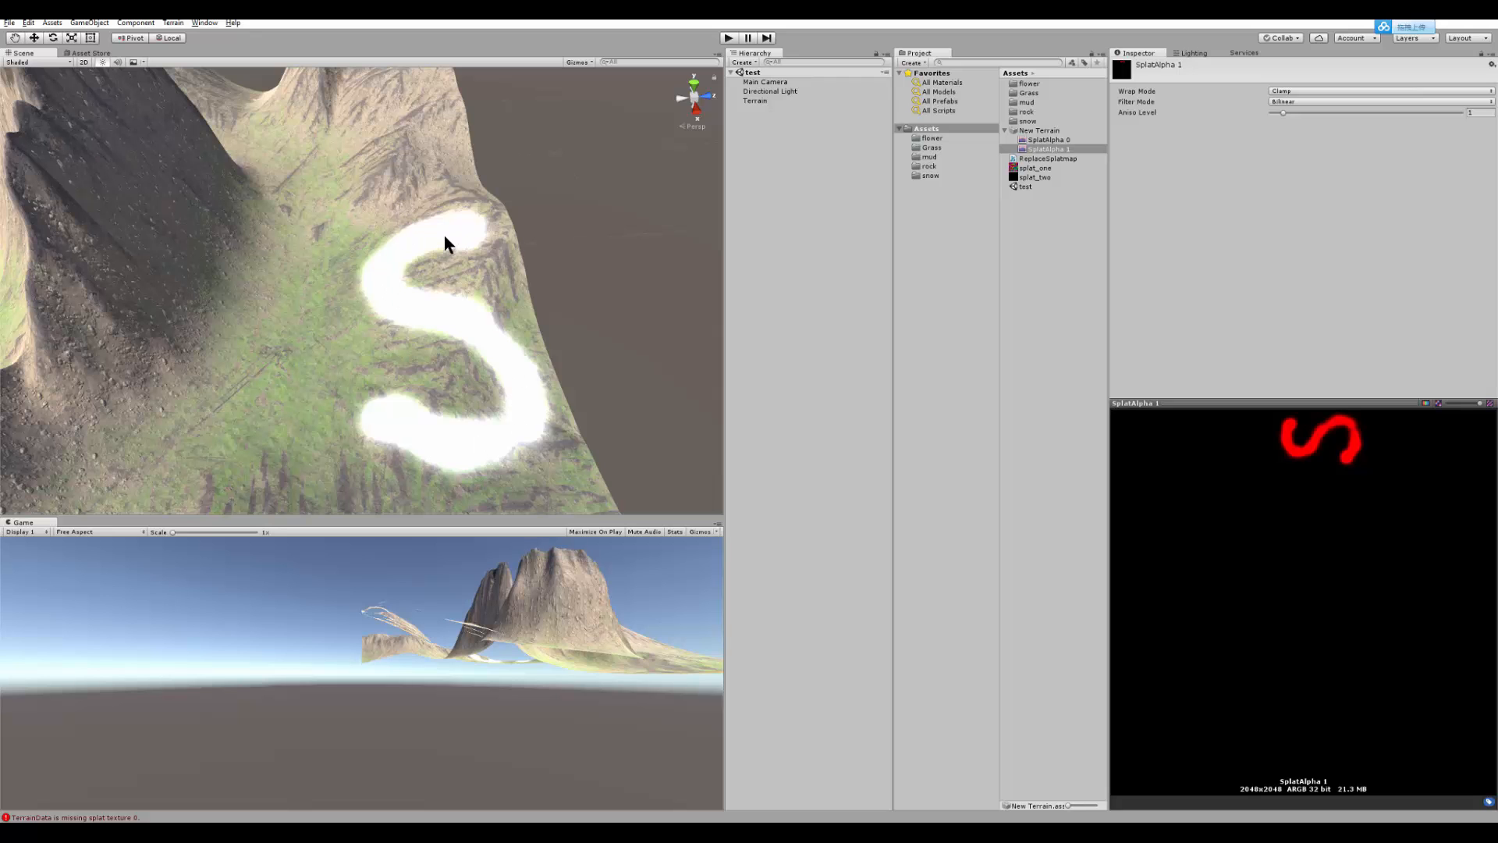
Step: Replace the terrain's SplatAlpha 1 with splat_two using the Replace Splatmap tool
{"action": "left_click_drag", "start_coordinate": [416, 380], "coordinate": [585, 352], "text": "alt"}
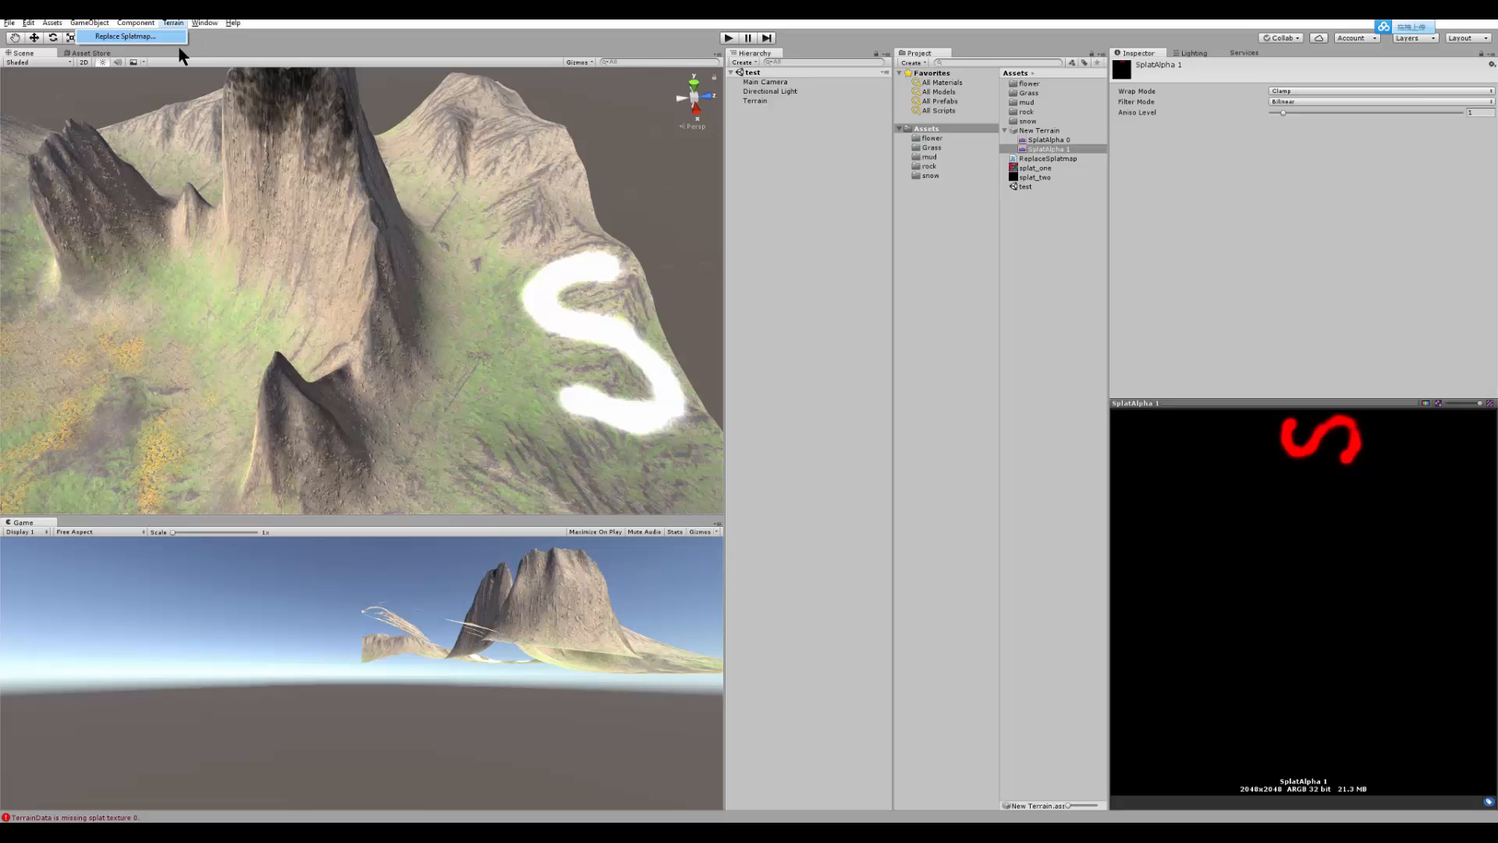
{"action": "left_click", "coordinate": [172, 36]}
{"action": "left_click_drag", "start_coordinate": [785, 205], "coordinate": [699, 188]}
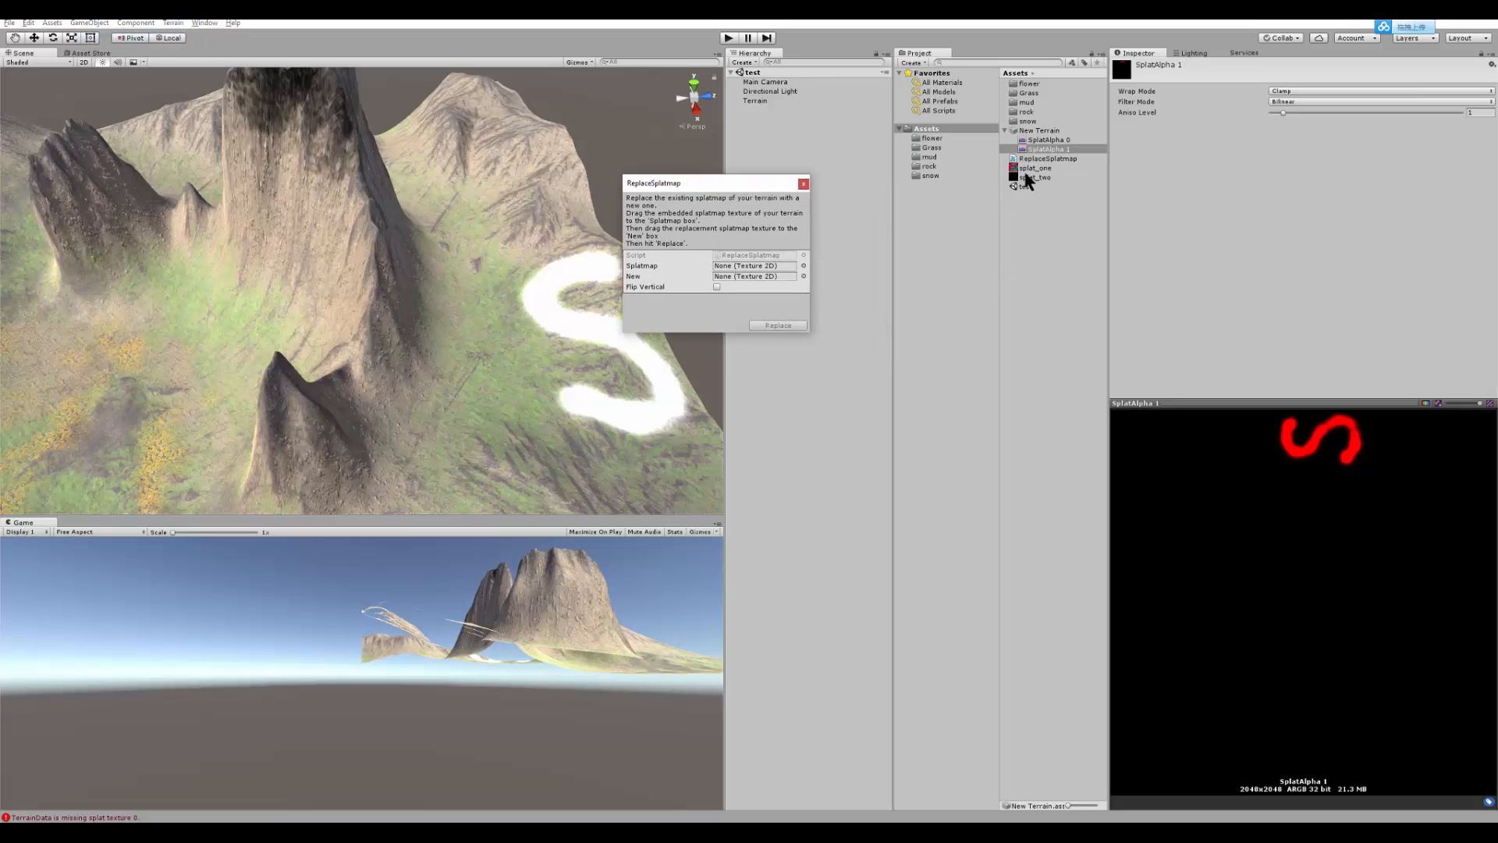
{"action": "left_click", "coordinate": [1037, 168]}
{"action": "left_click", "coordinate": [1065, 150]}
{"action": "left_click_drag", "start_coordinate": [1066, 150], "coordinate": [769, 268]}
{"action": "left_click_drag", "start_coordinate": [1030, 177], "coordinate": [780, 285]}
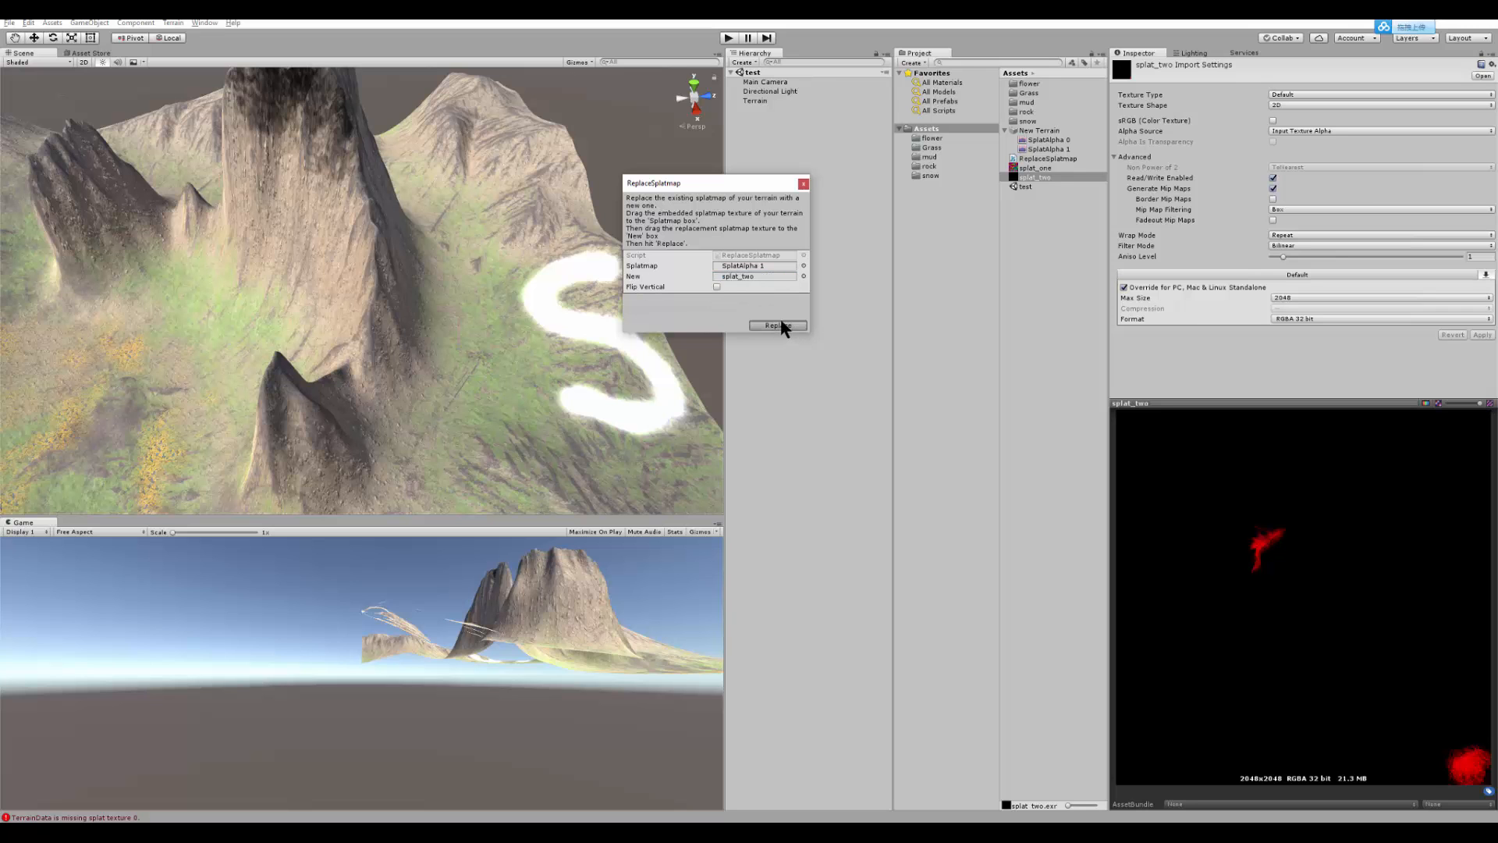
{"action": "left_click", "coordinate": [778, 325]}
Step: Examine the updated terrain up close, checking how the grass, rock, flower and mud textures blend from several angles
{"action": "left_click_drag", "start_coordinate": [658, 350], "coordinate": [528, 388], "text": "alt"}
{"action": "scroll", "coordinate": [534, 359], "scroll_direction": "up", "scroll_amount": 10}
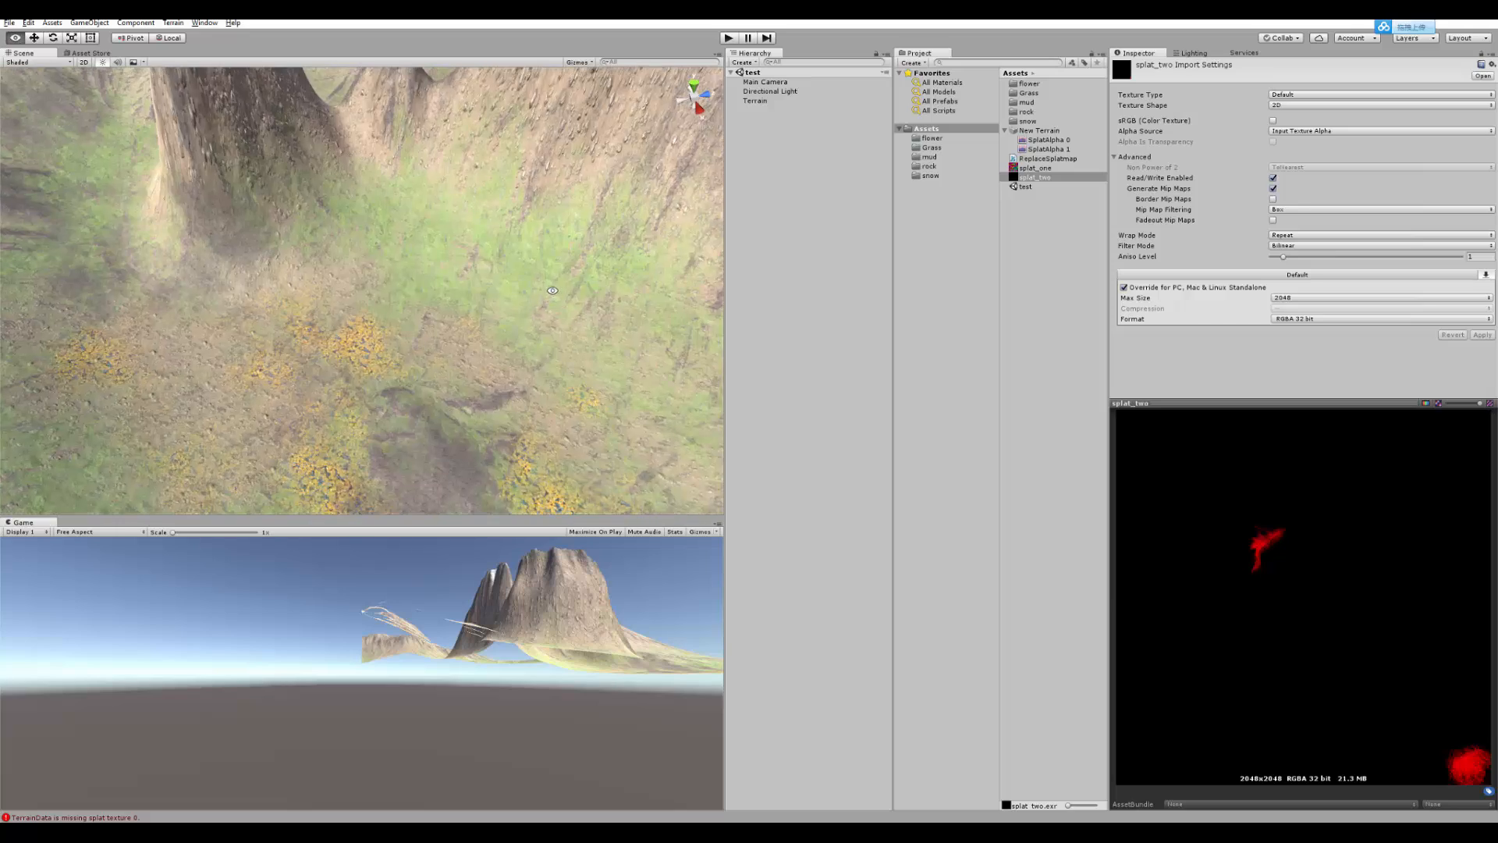
{"action": "left_click_drag", "start_coordinate": [550, 321], "coordinate": [500, 280], "text": "alt"}
{"action": "right_click_drag", "start_coordinate": [499, 281], "coordinate": [437, 226], "text": "alt"}
{"action": "left_click_drag", "start_coordinate": [437, 226], "coordinate": [426, 342], "text": "alt"}
{"action": "right_click_drag", "start_coordinate": [426, 341], "coordinate": [449, 357], "text": "alt"}
{"action": "left_click_drag", "start_coordinate": [449, 357], "coordinate": [572, 284], "text": "alt"}
{"action": "right_click_drag", "start_coordinate": [573, 284], "coordinate": [657, 343], "text": "alt"}
{"action": "left_click_drag", "start_coordinate": [658, 343], "coordinate": [669, 388], "text": "alt"}
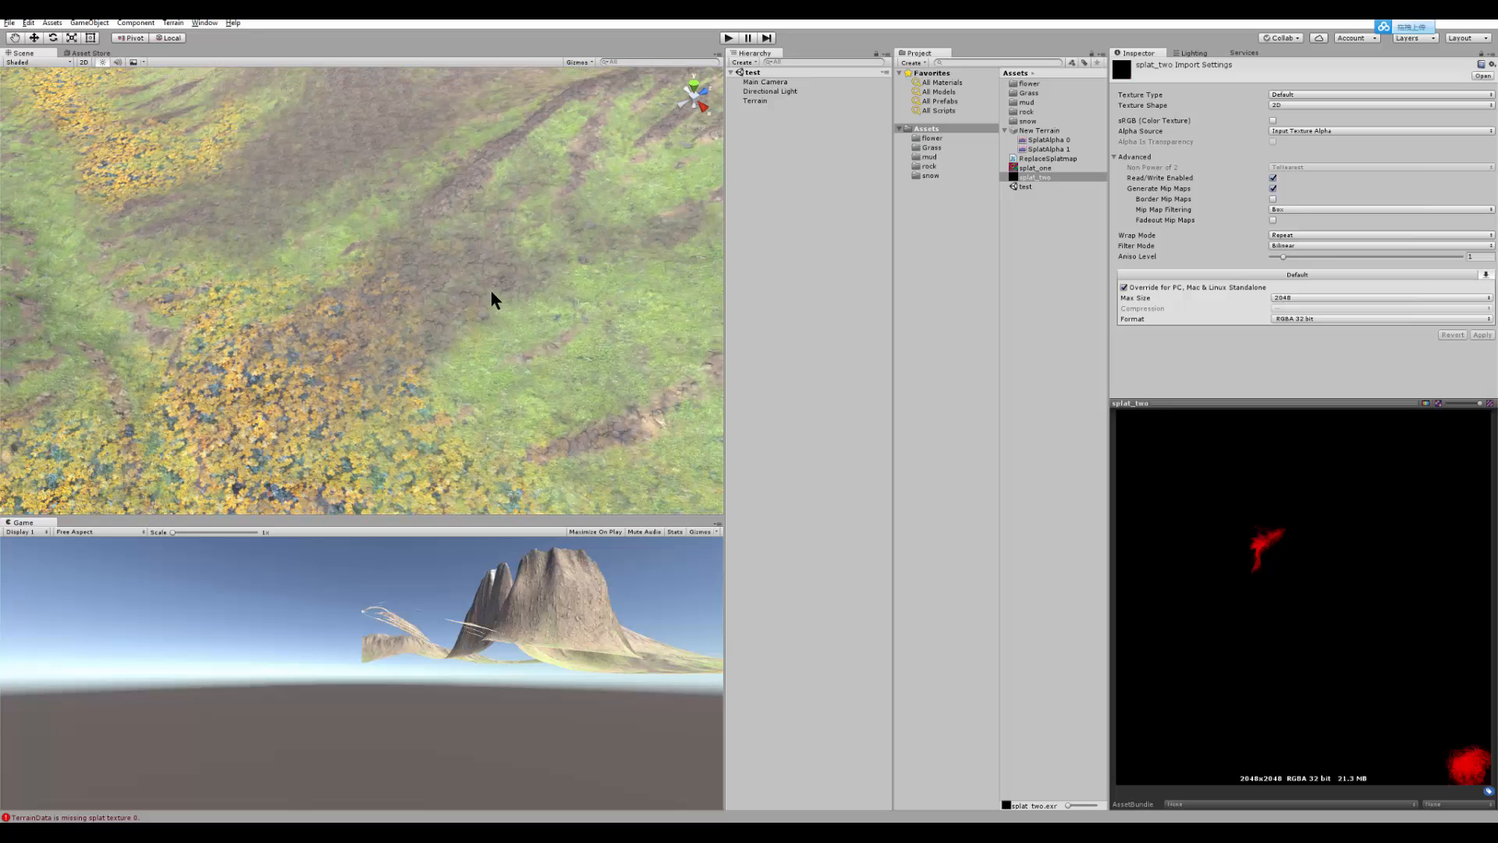
Step: Import the Characters standard asset package into the project
{"action": "left_click", "coordinate": [81, 23]}
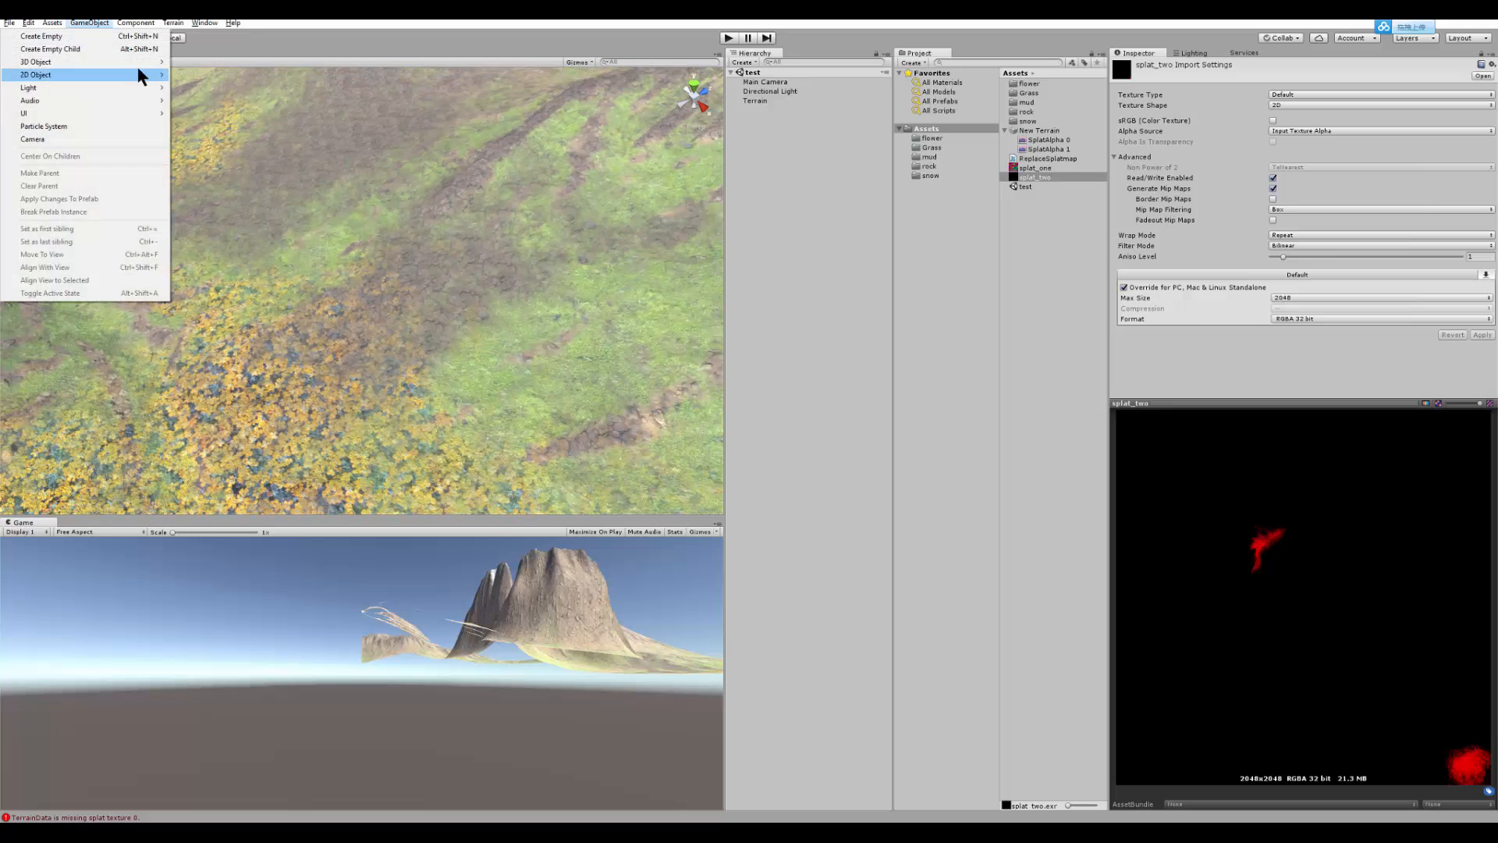
{"action": "mouse_move", "coordinate": [147, 60]}
{"action": "mouse_move", "coordinate": [58, 22]}
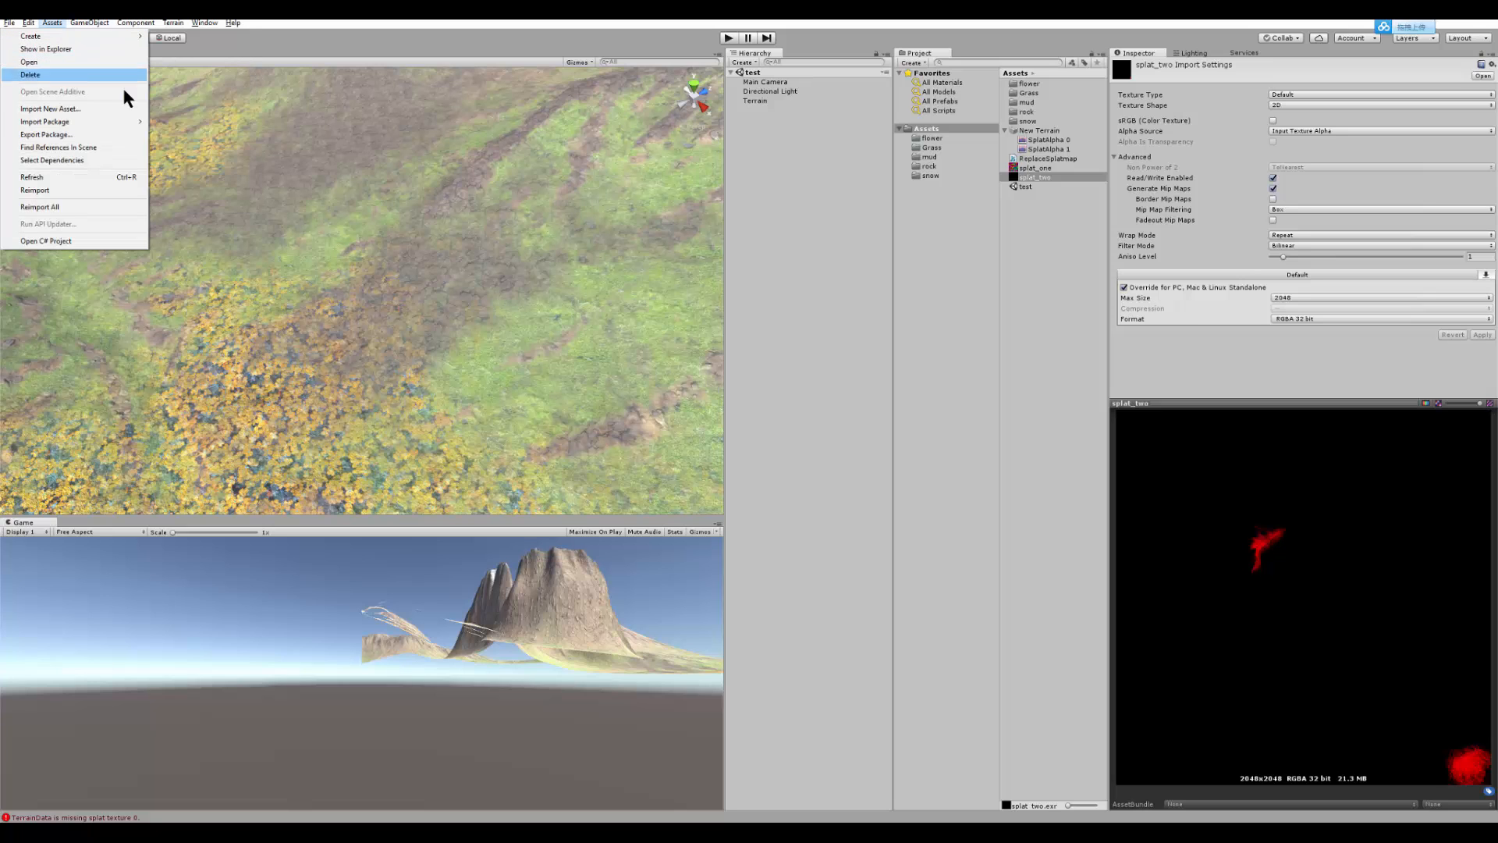
{"action": "mouse_move", "coordinate": [123, 119]}
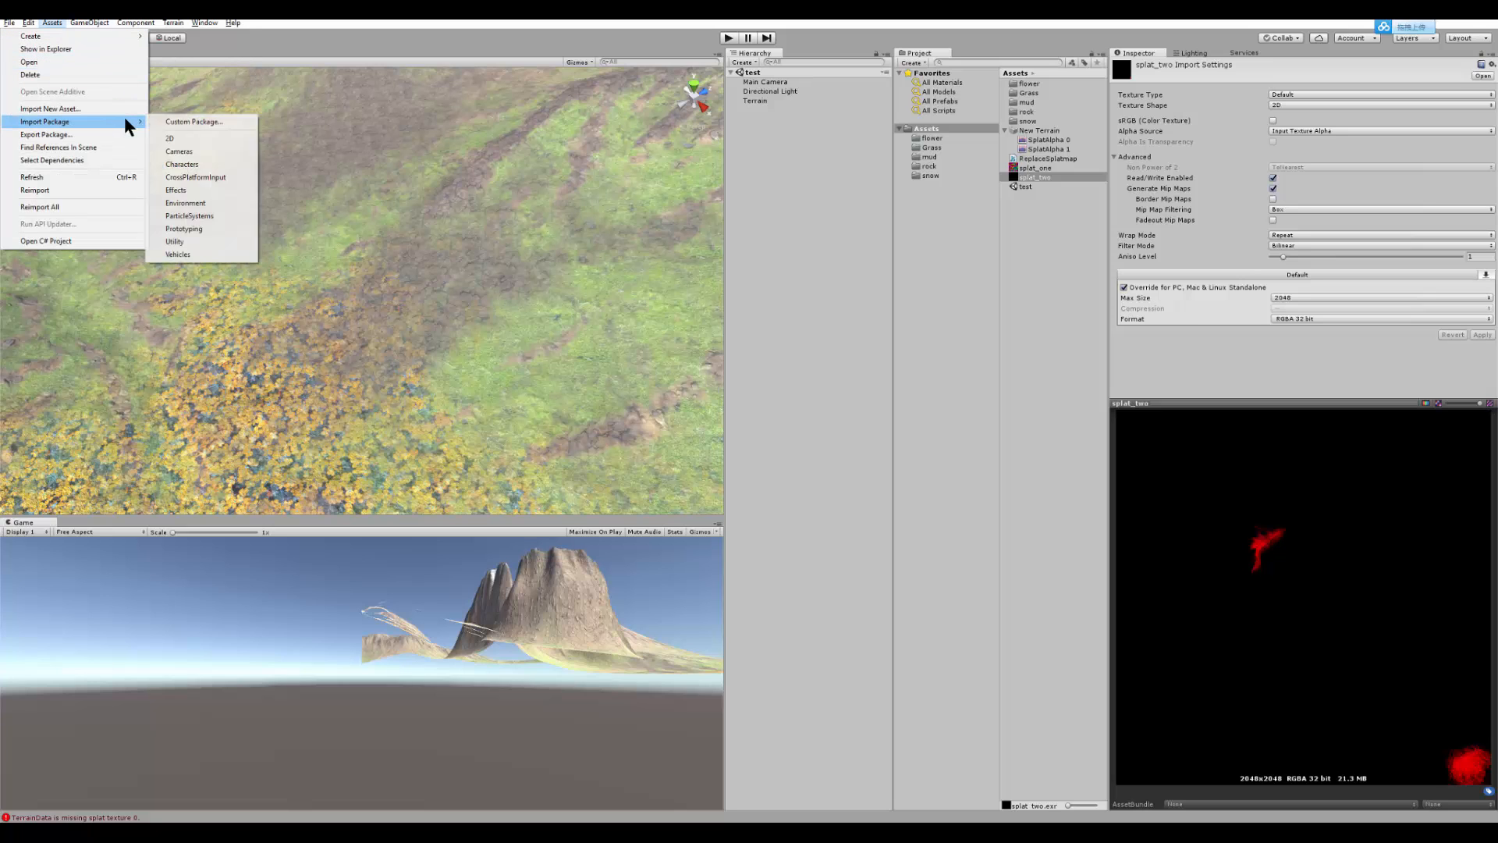
{"action": "left_click", "coordinate": [218, 163]}
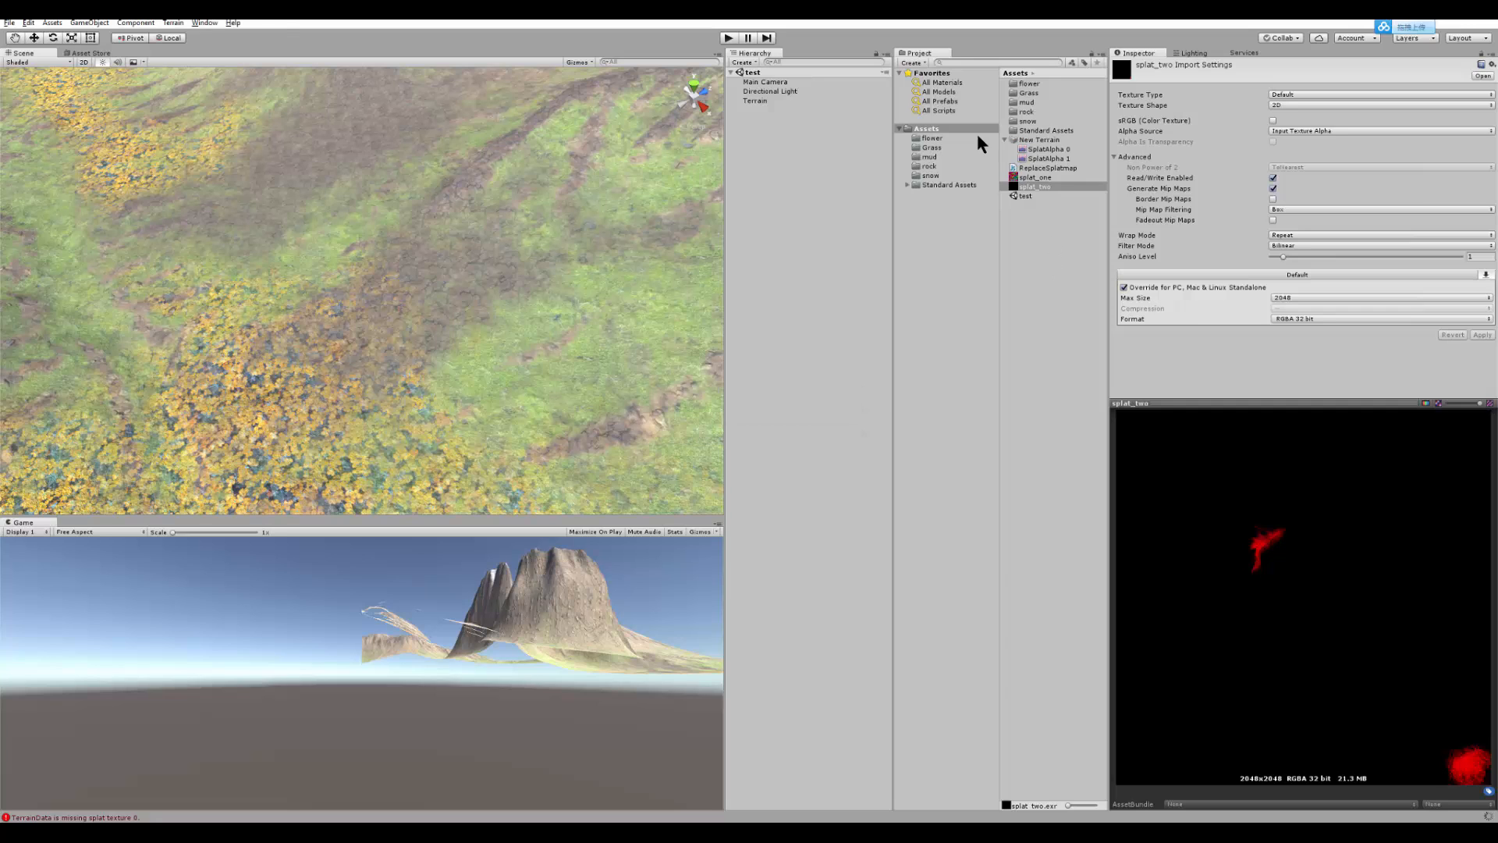
Step: Place the FPSController prefab from the FirstPersonCharacter assets on the terrain beside the yellow flowers, and delete the Main Camera
{"action": "left_click", "coordinate": [942, 184]}
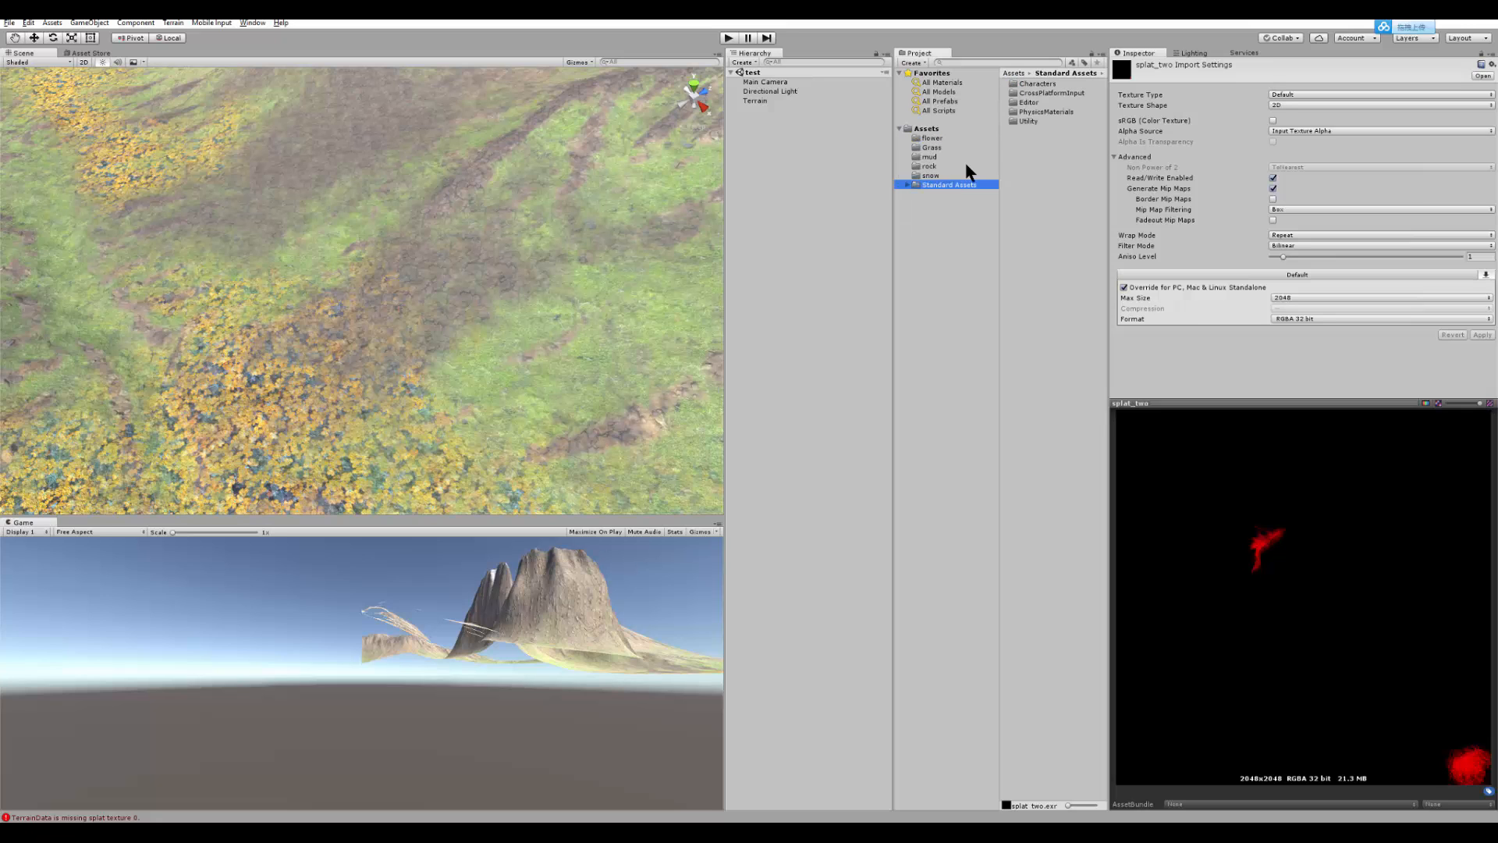
{"action": "double_click", "coordinate": [1053, 84]}
{"action": "double_click", "coordinate": [1062, 84]}
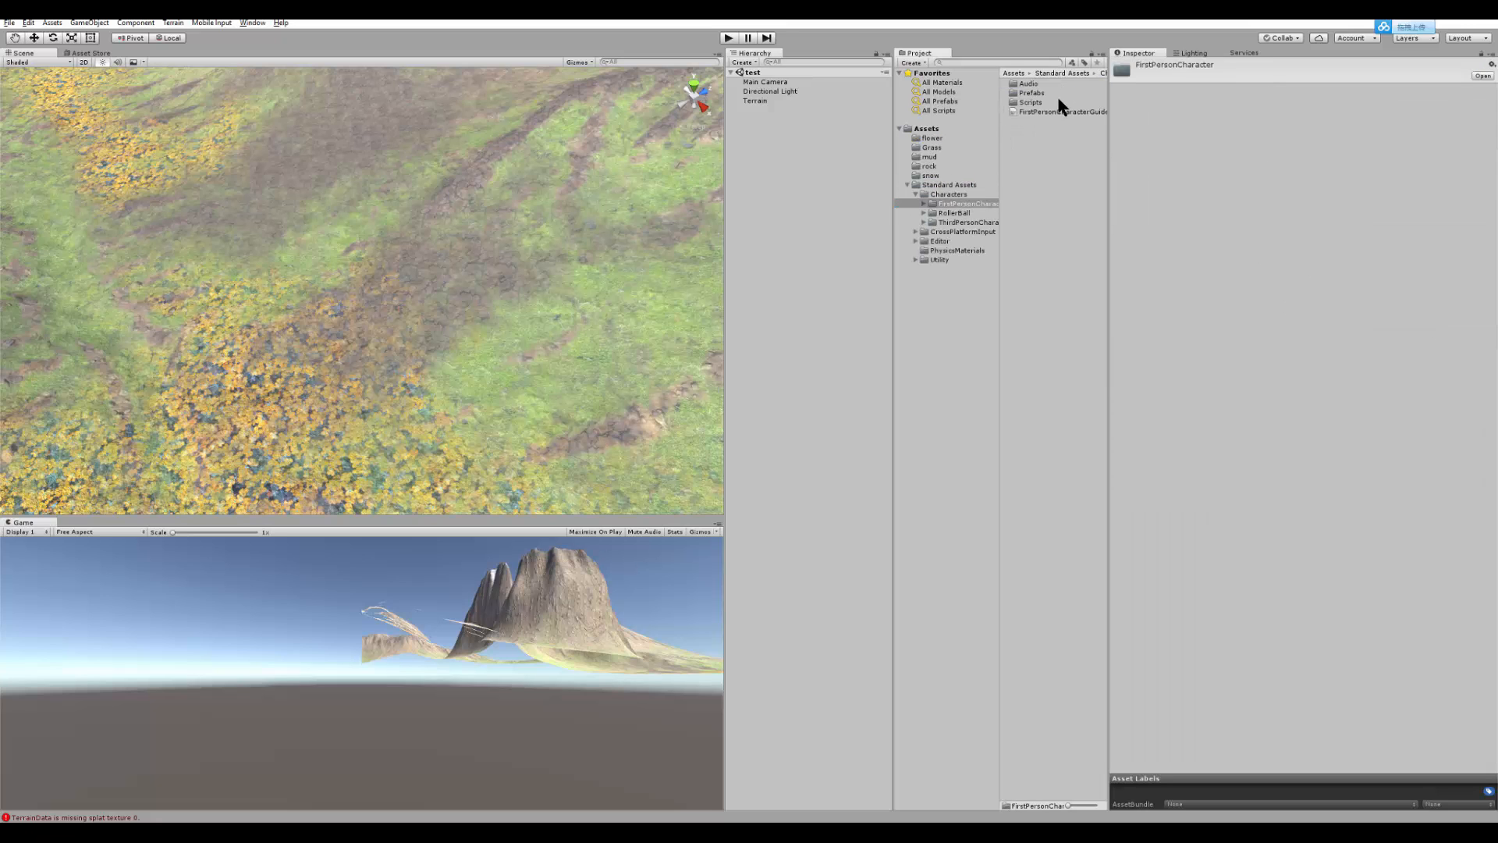
{"action": "left_click", "coordinate": [1040, 101]}
{"action": "double_click", "coordinate": [1038, 94]}
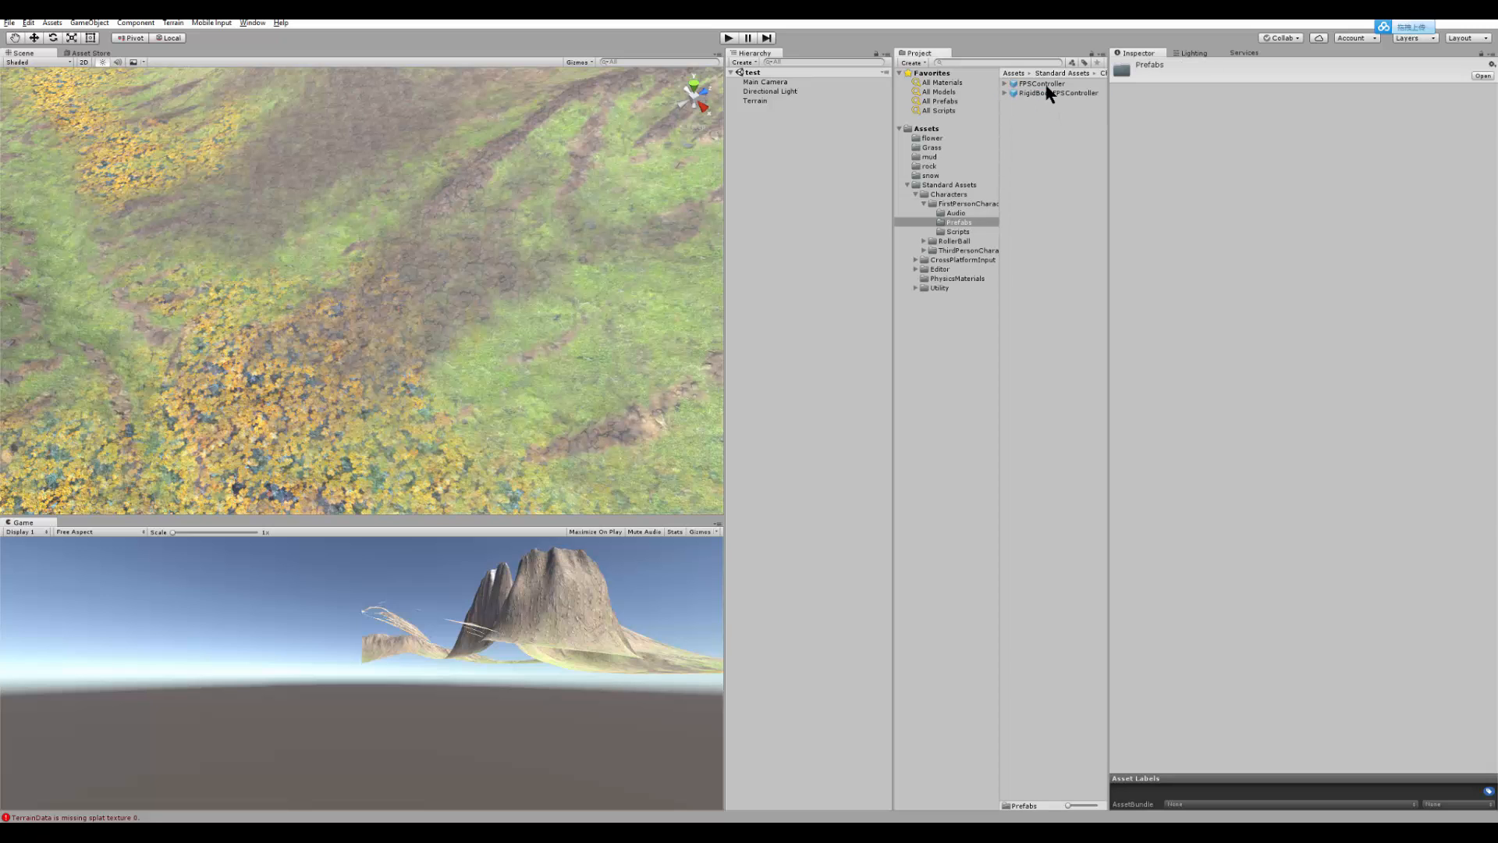
{"action": "left_click", "coordinate": [1046, 83]}
{"action": "left_click_drag", "start_coordinate": [1047, 87], "coordinate": [454, 294]}
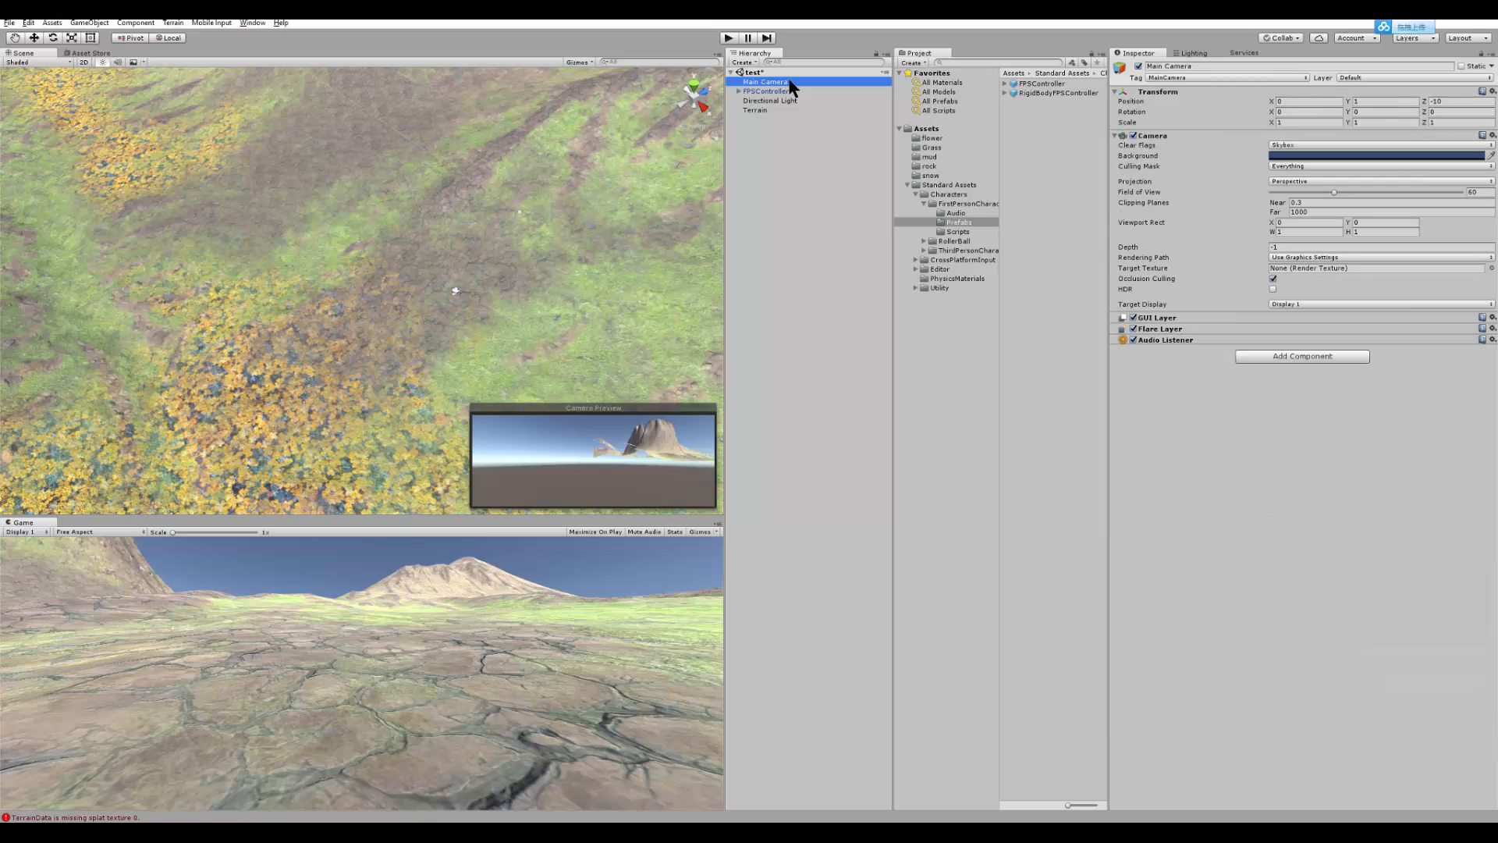
Step: Test the first-person controller briefly in play mode, walking forward over the mud, and stop the game
{"action": "left_click", "coordinate": [730, 37]}
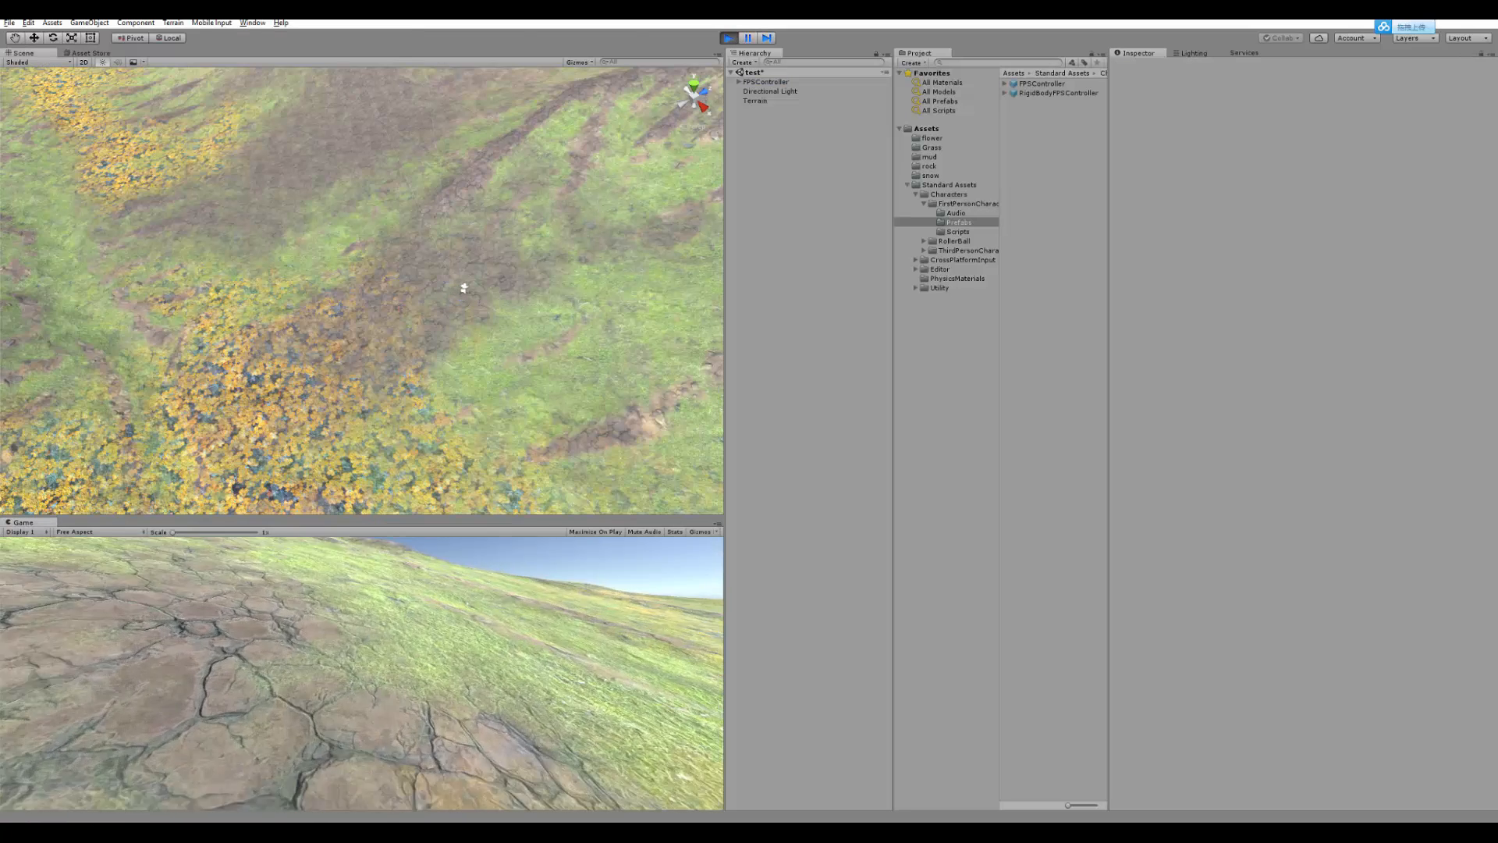
{"action": "key", "text": "w"}
{"action": "key", "text": "Escape"}
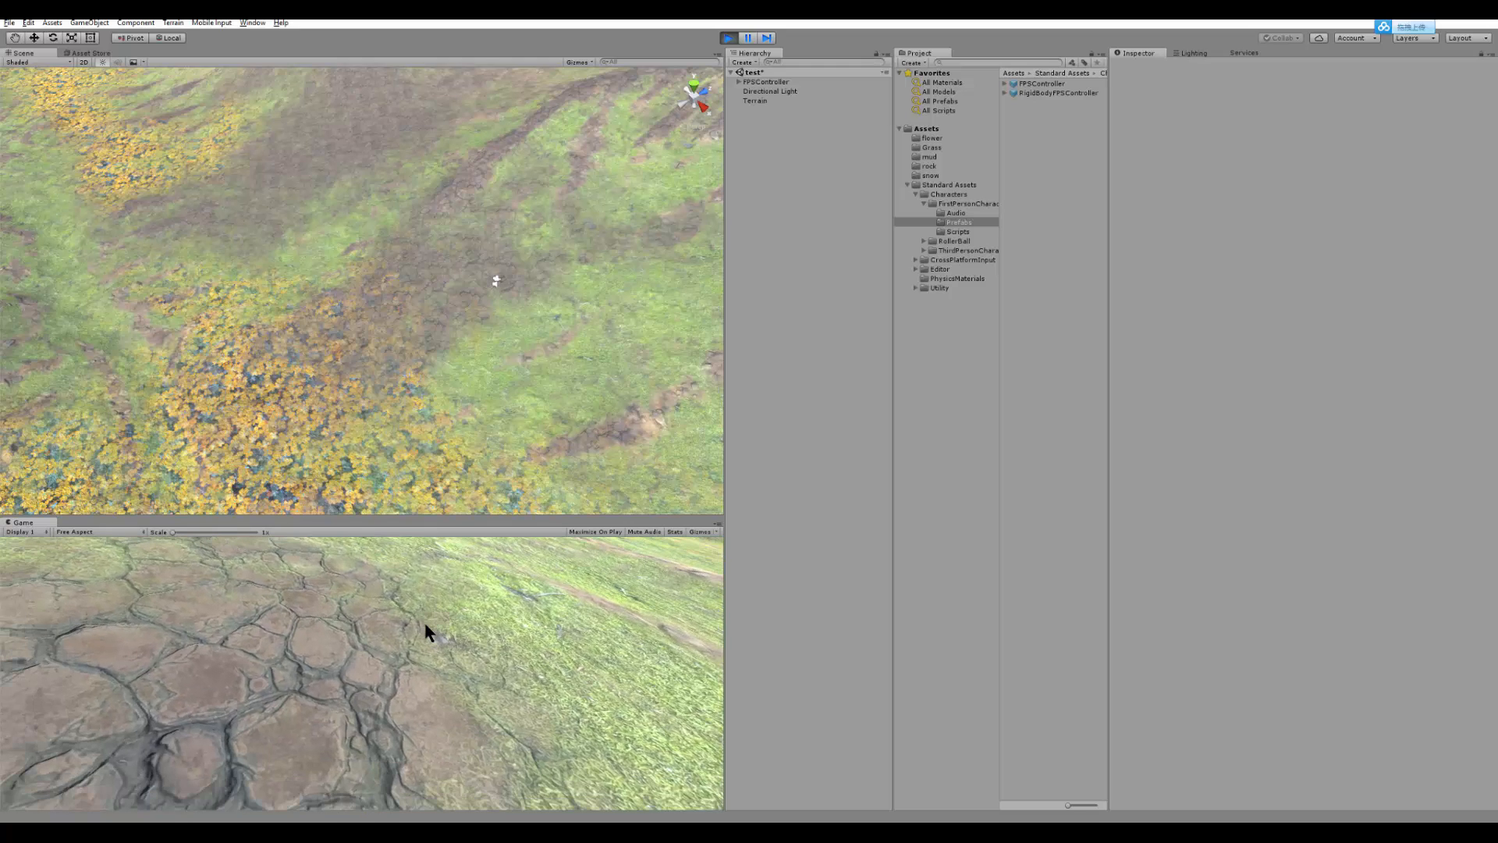
{"action": "key", "text": "ctrl+p"}
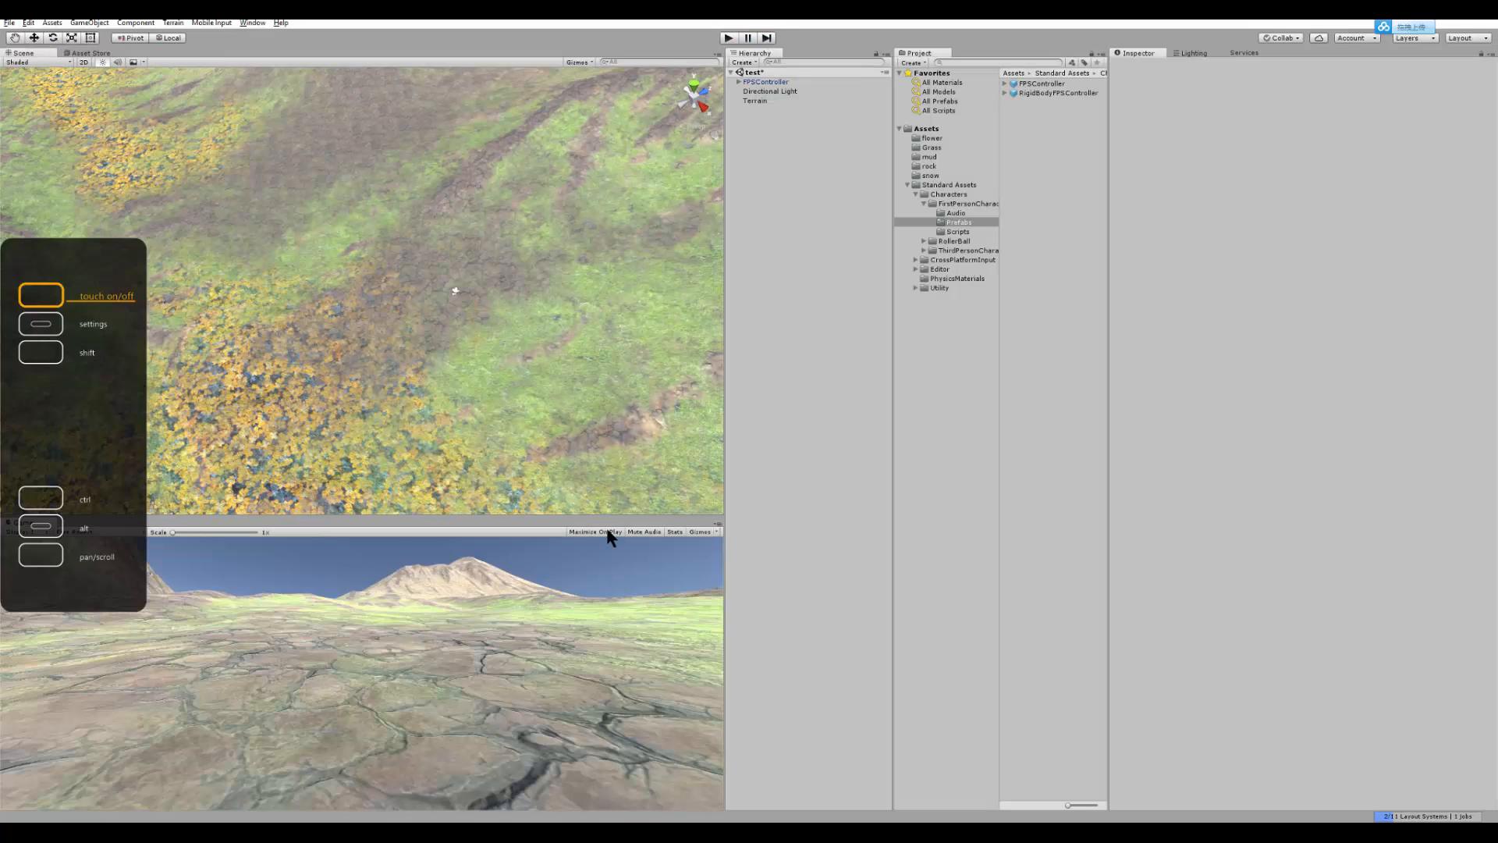
Step: Run the game with Maximize On Play enabled and walk across the grass and rocky hills to inspect the terrain textures
{"action": "left_click", "coordinate": [729, 37]}
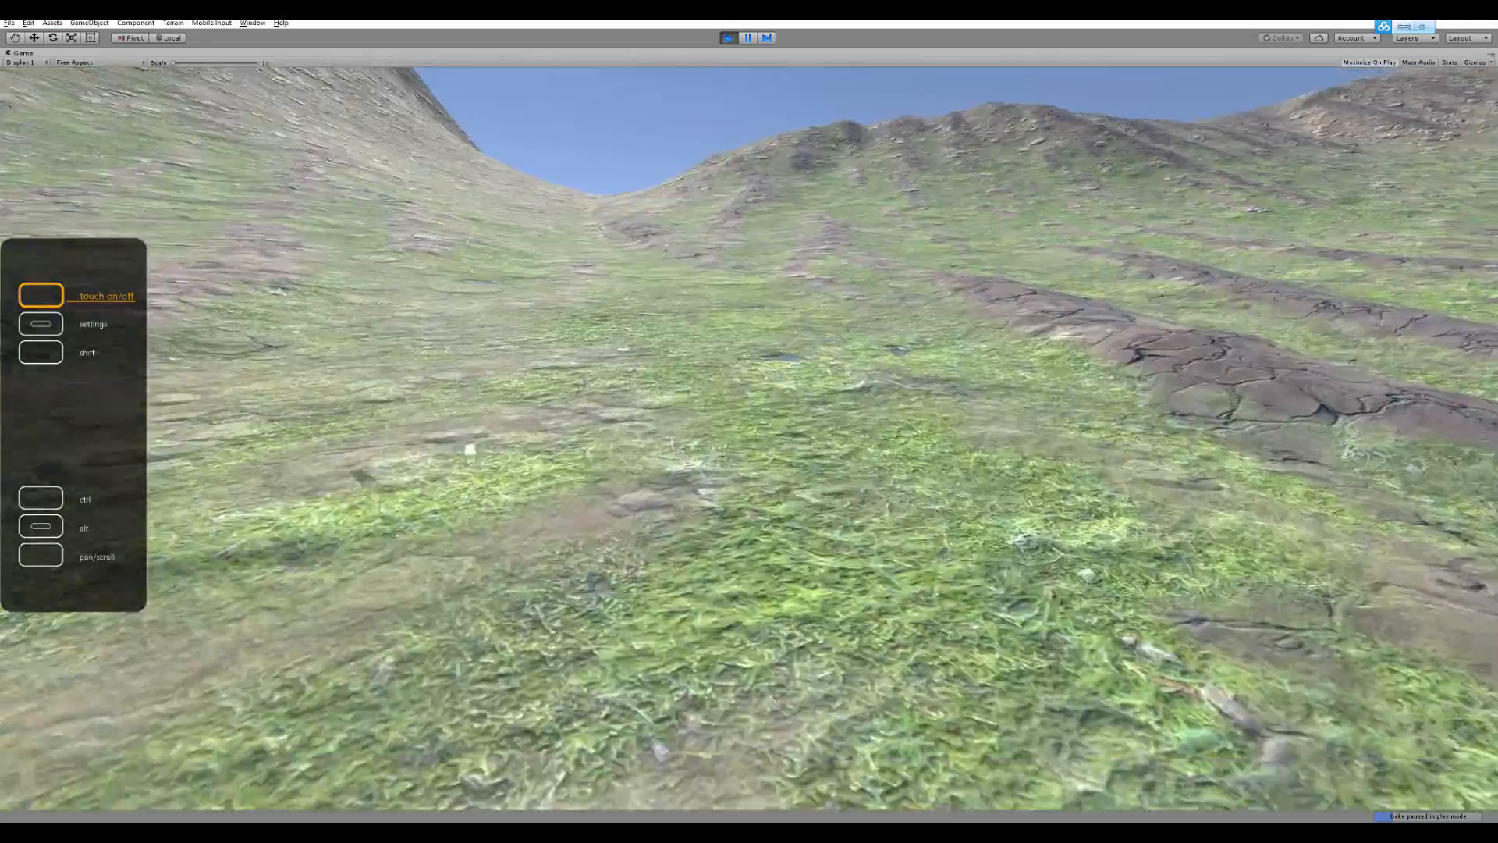
{"action": "key", "text": "Escape"}
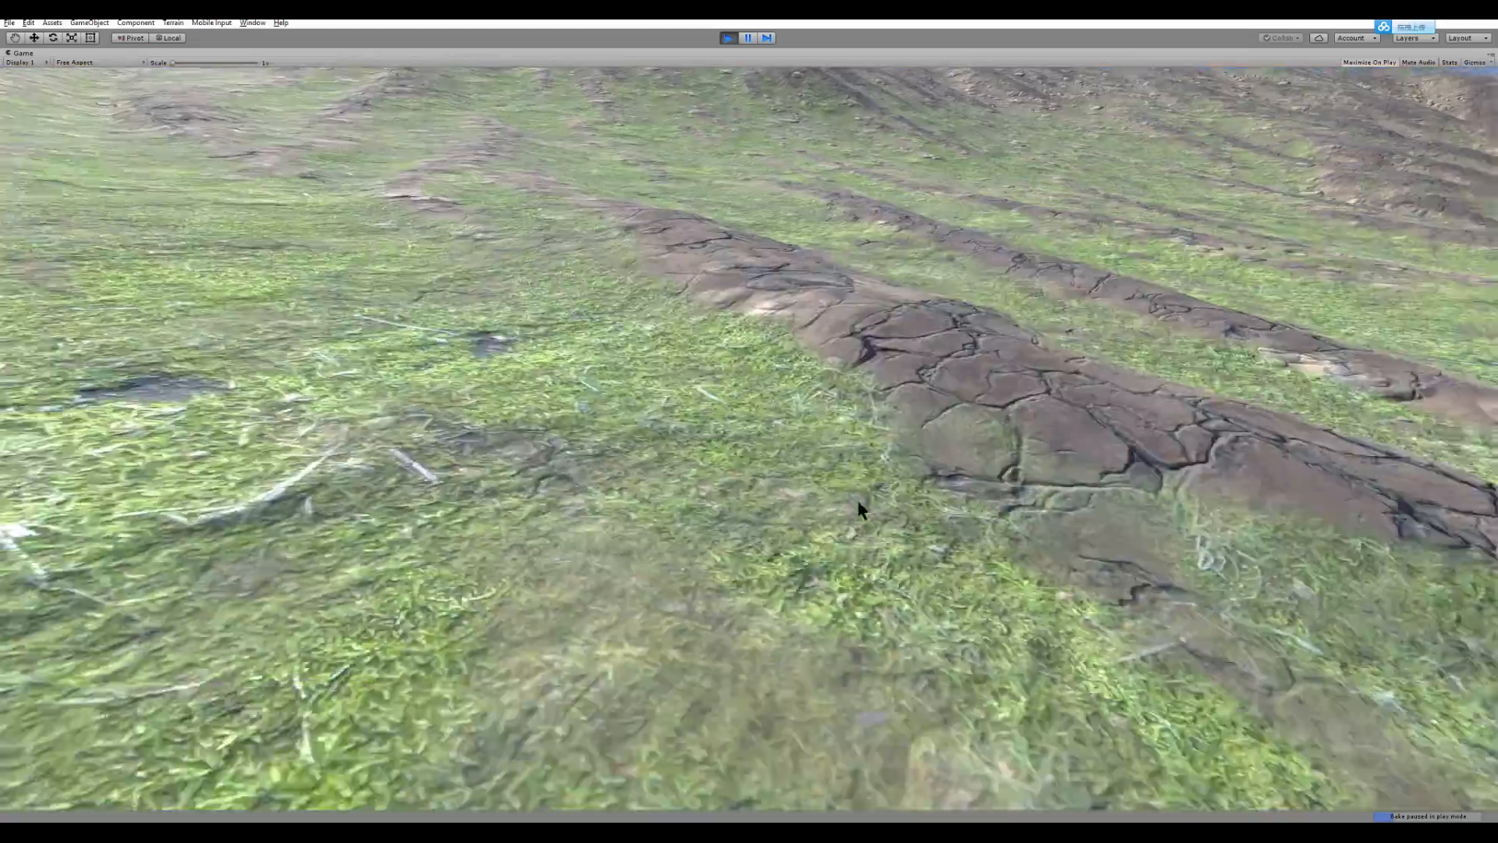
{"action": "key", "text": "w"}
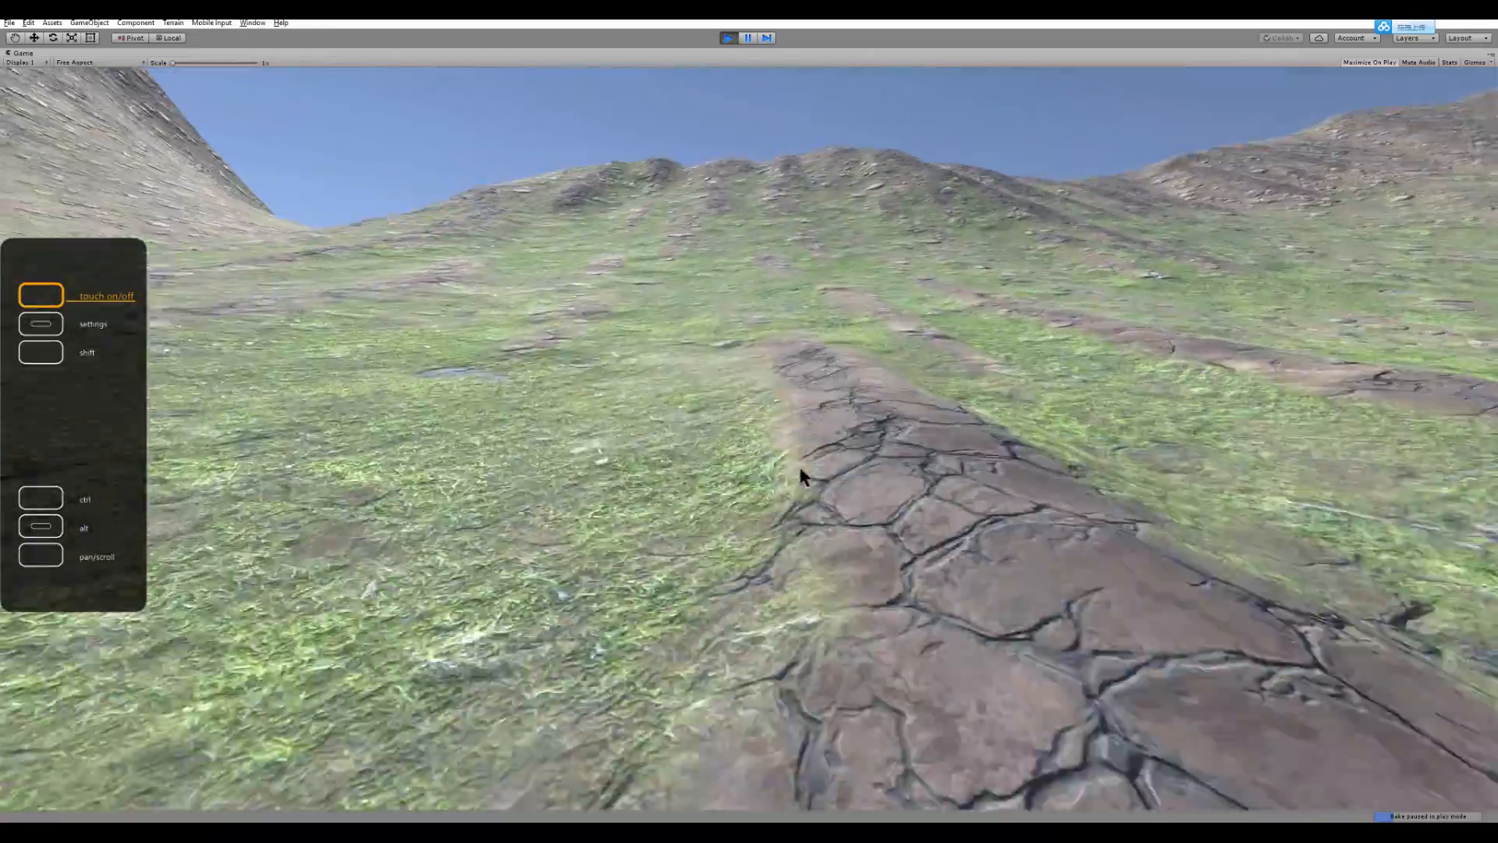
{"action": "key", "text": "w"}
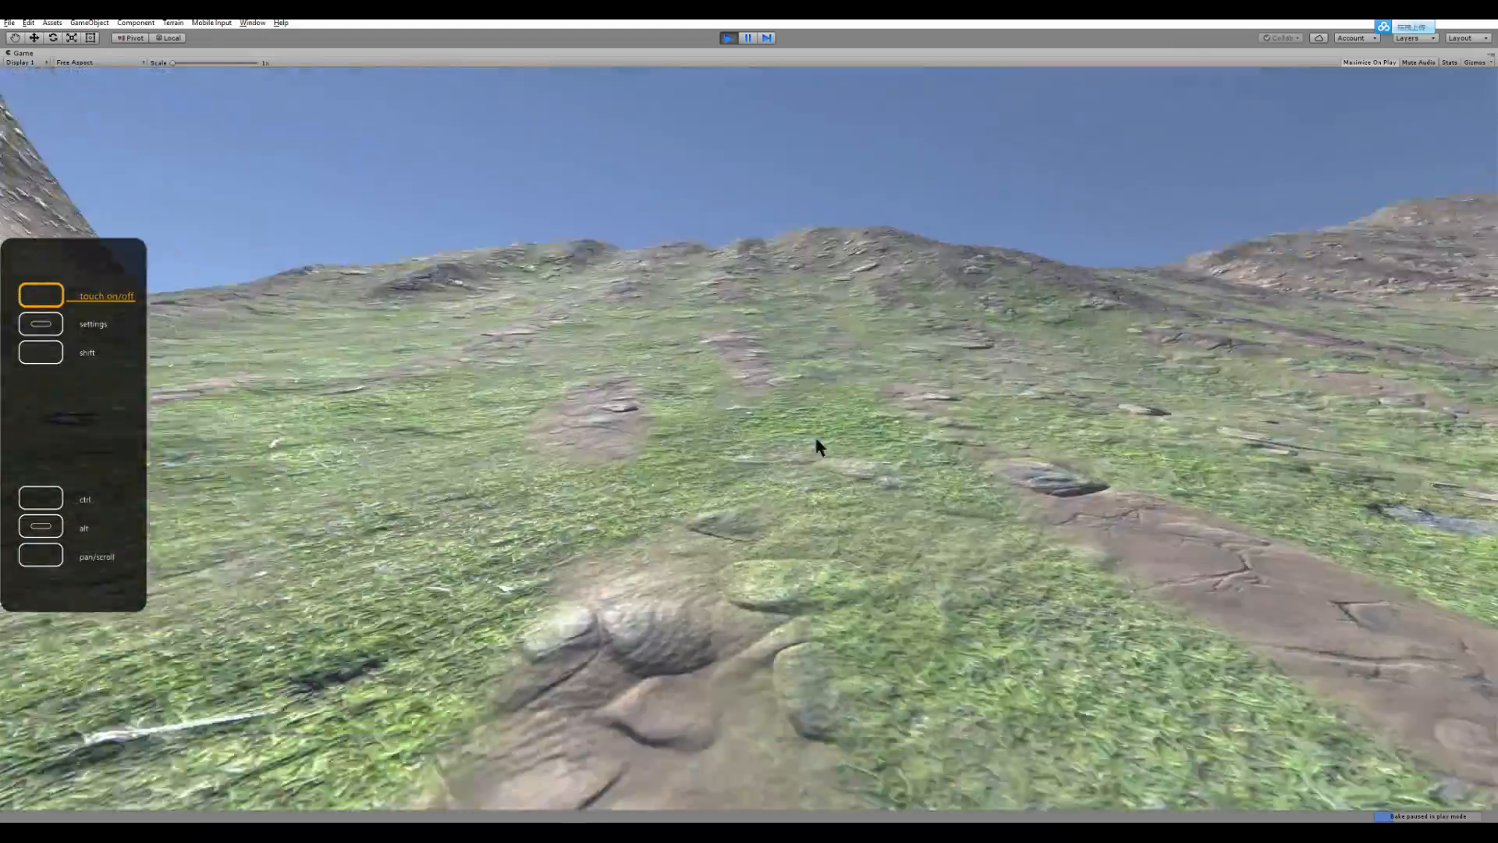
{"action": "key", "text": "w"}
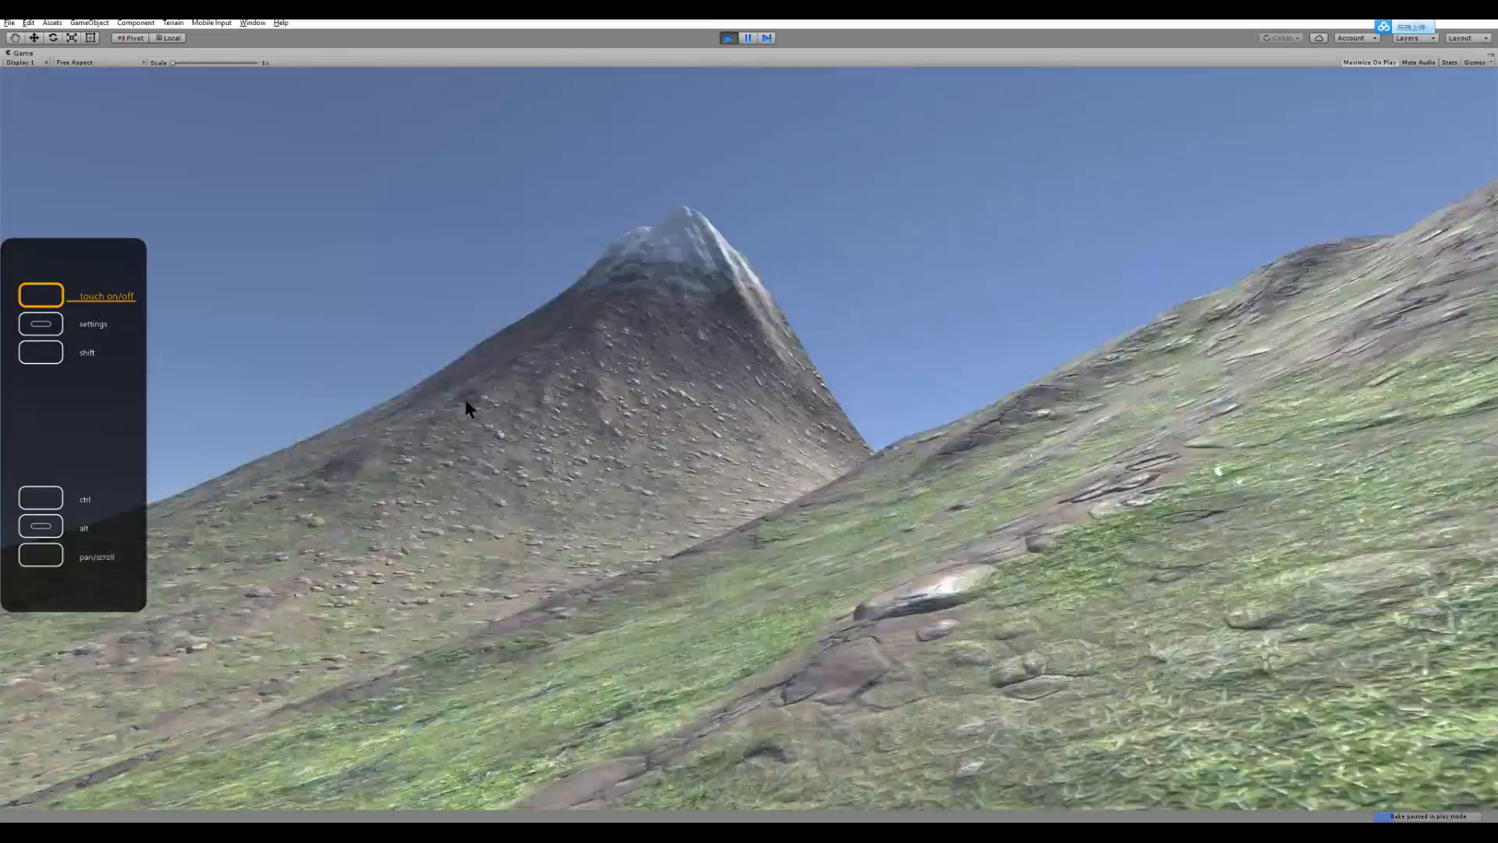
{"action": "key", "text": "w"}
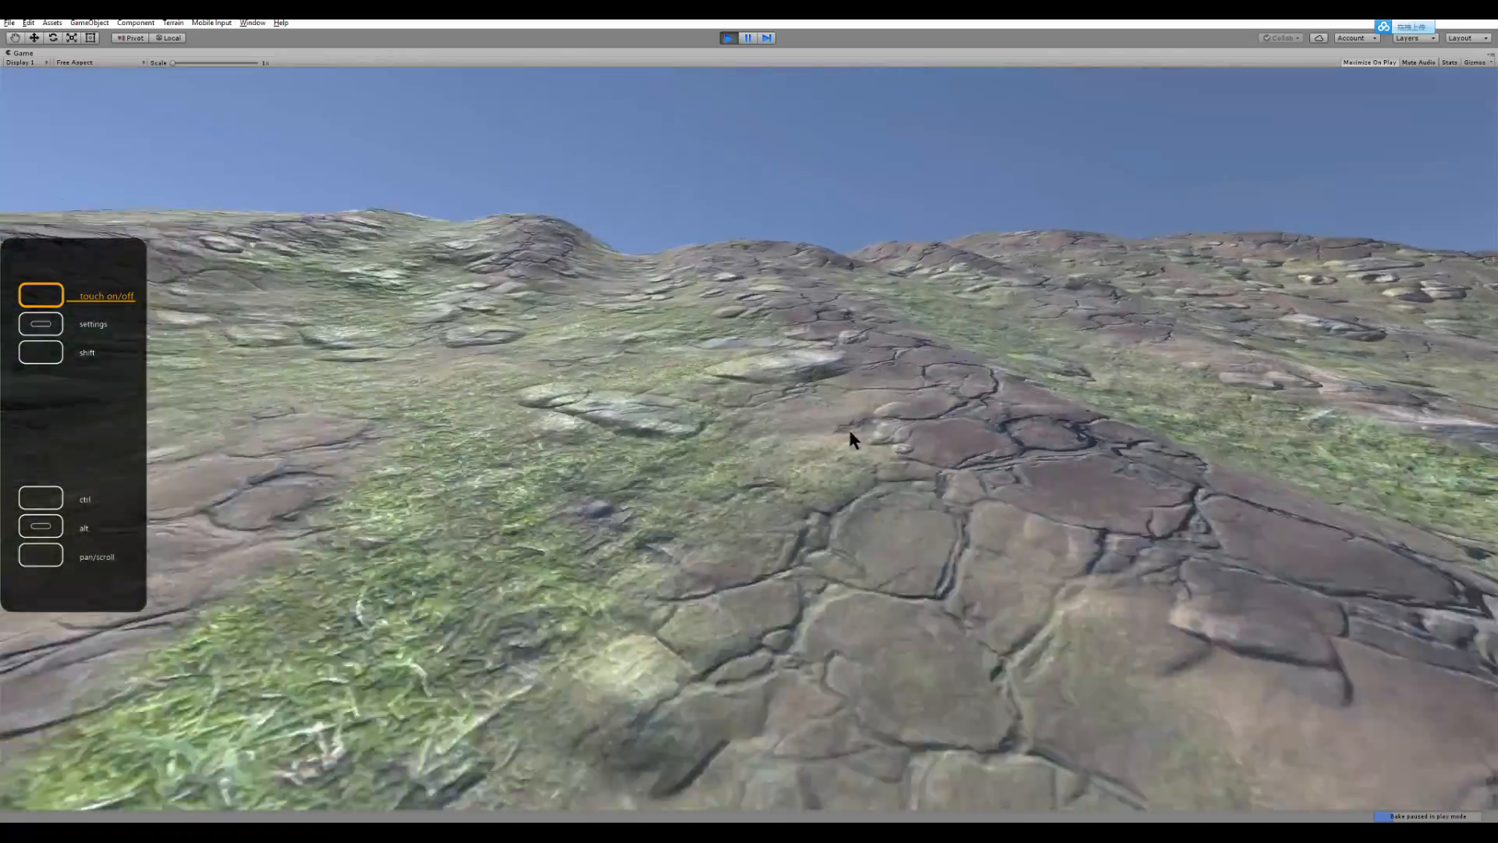
{"action": "key", "text": "w"}
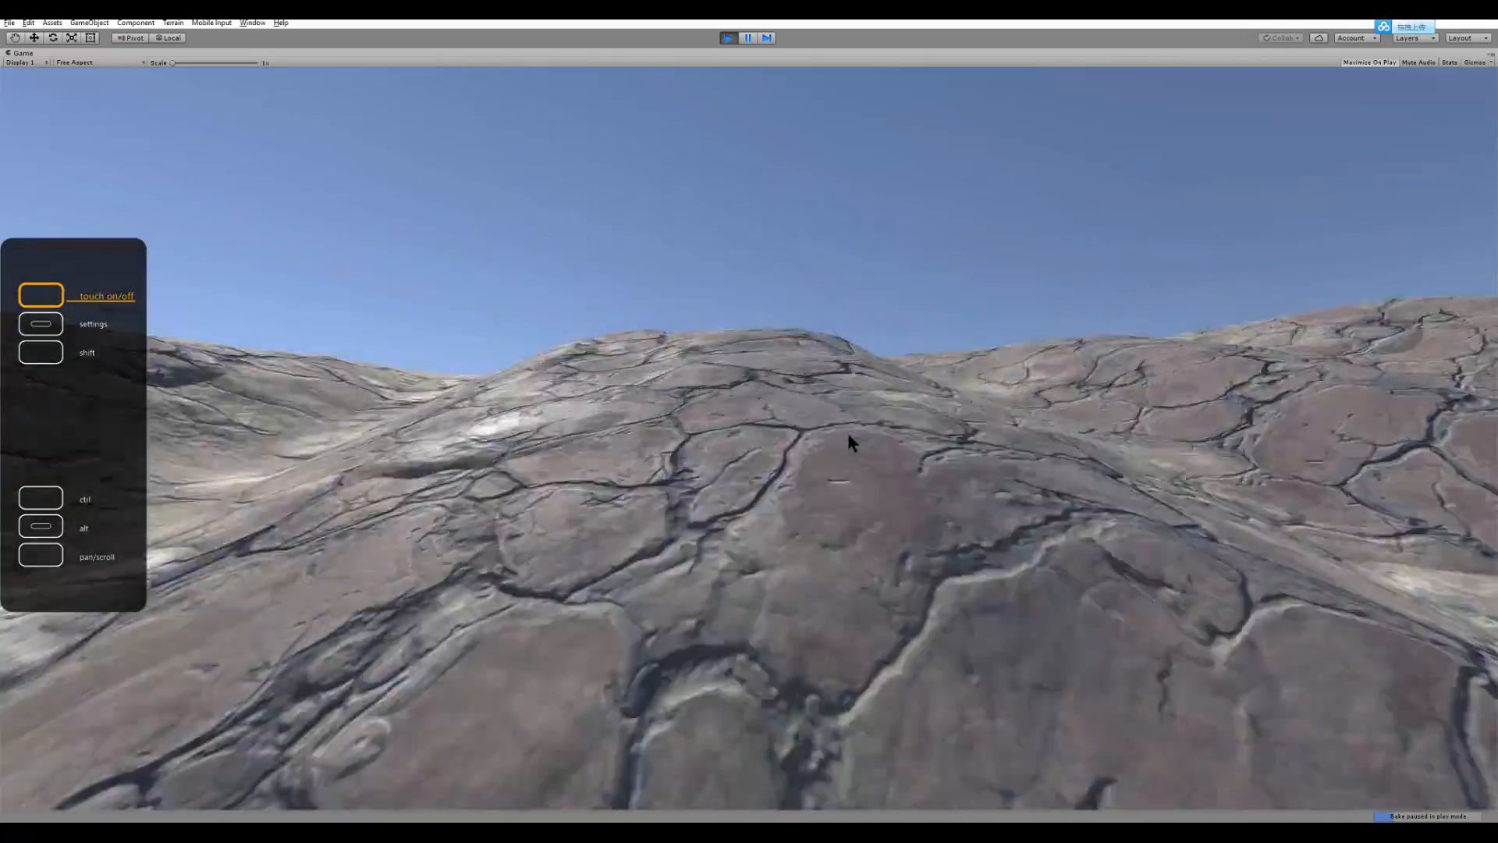
{"action": "key", "text": "w"}
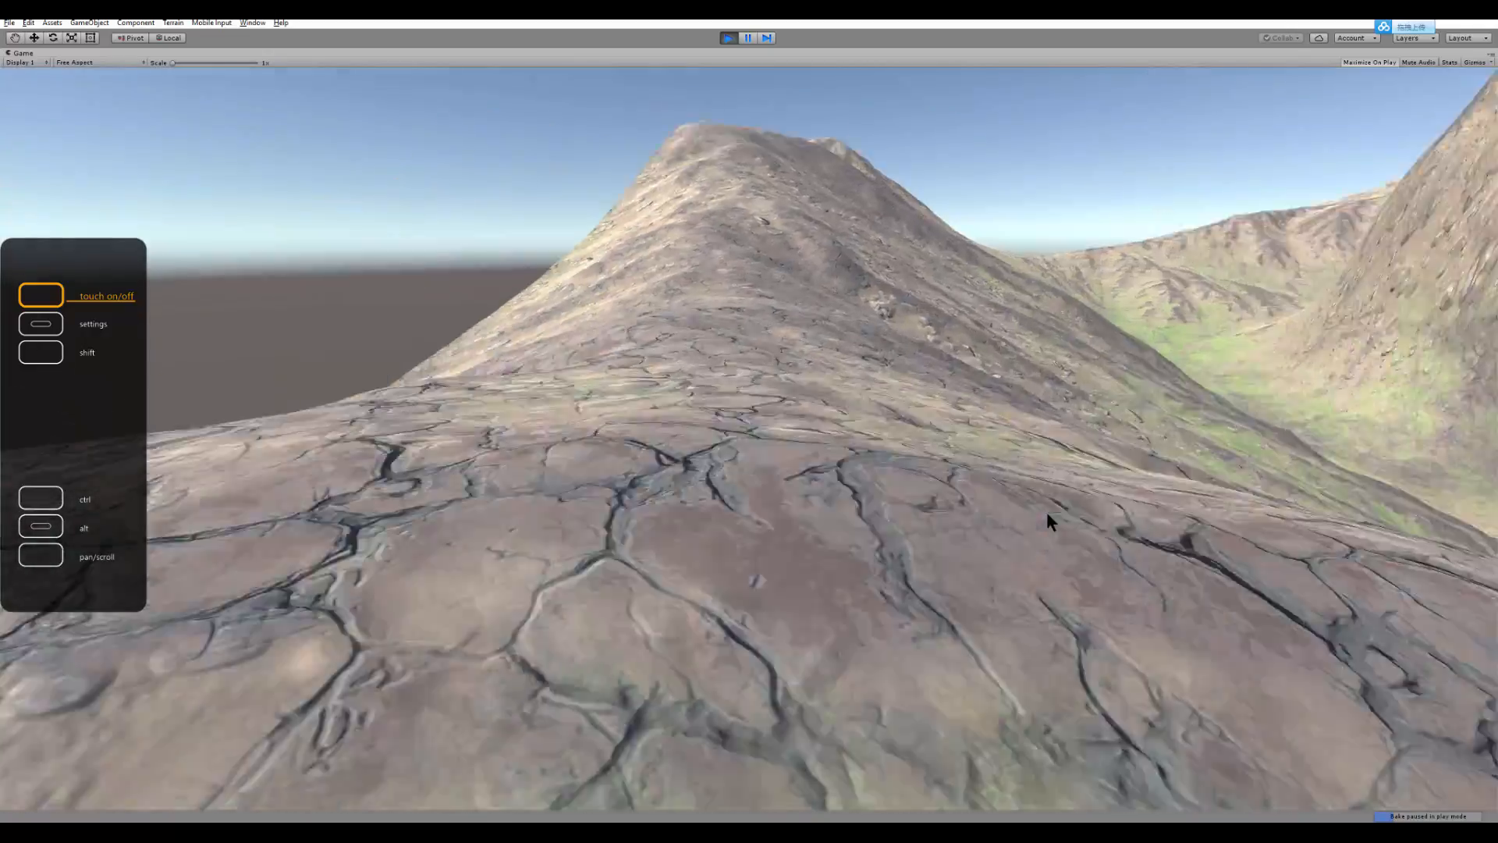
{"action": "key", "text": "w"}
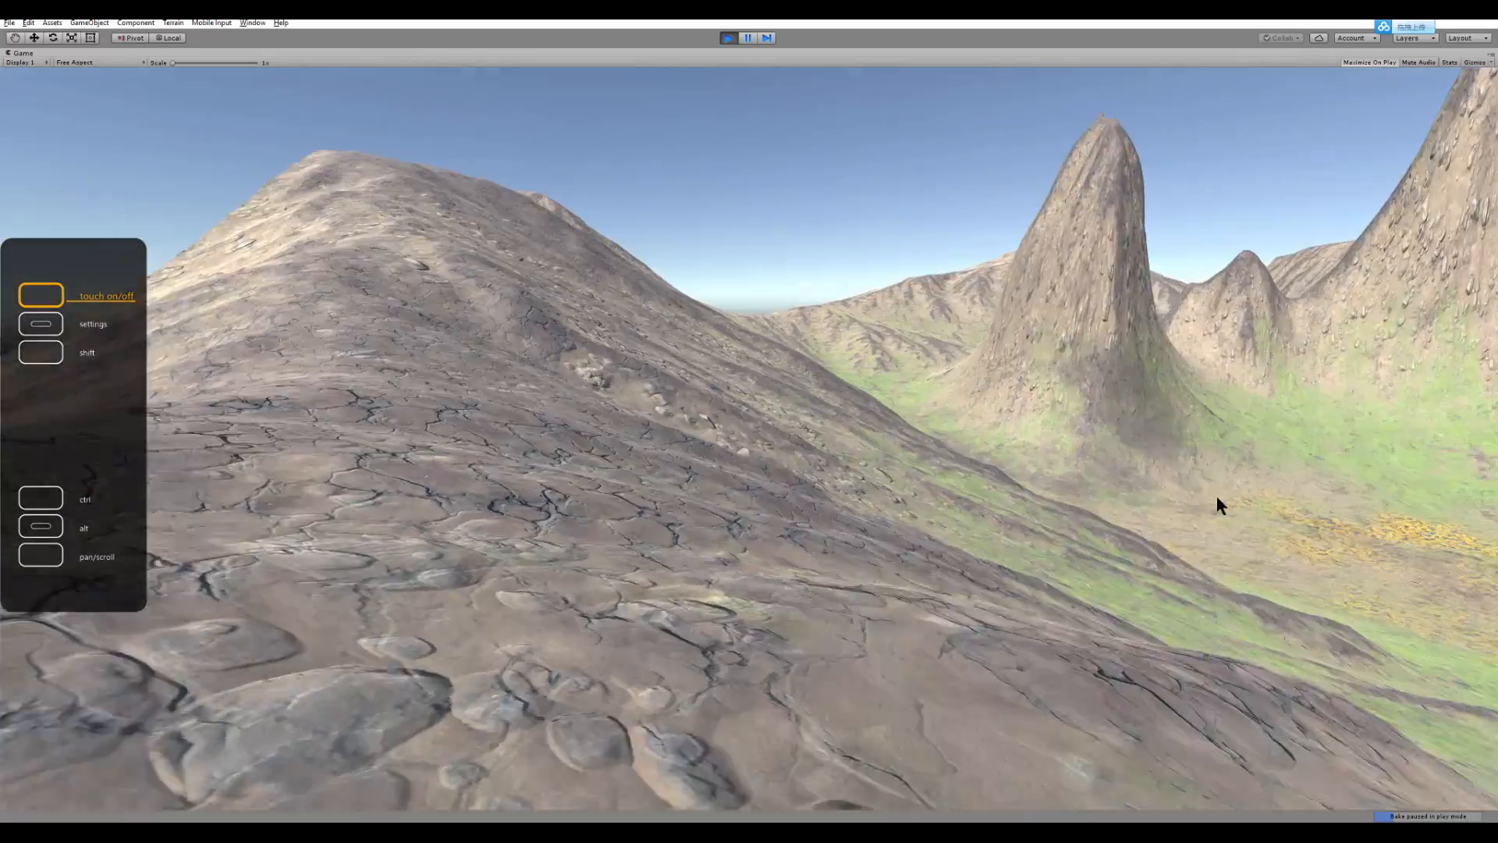
{"action": "key", "text": "w"}
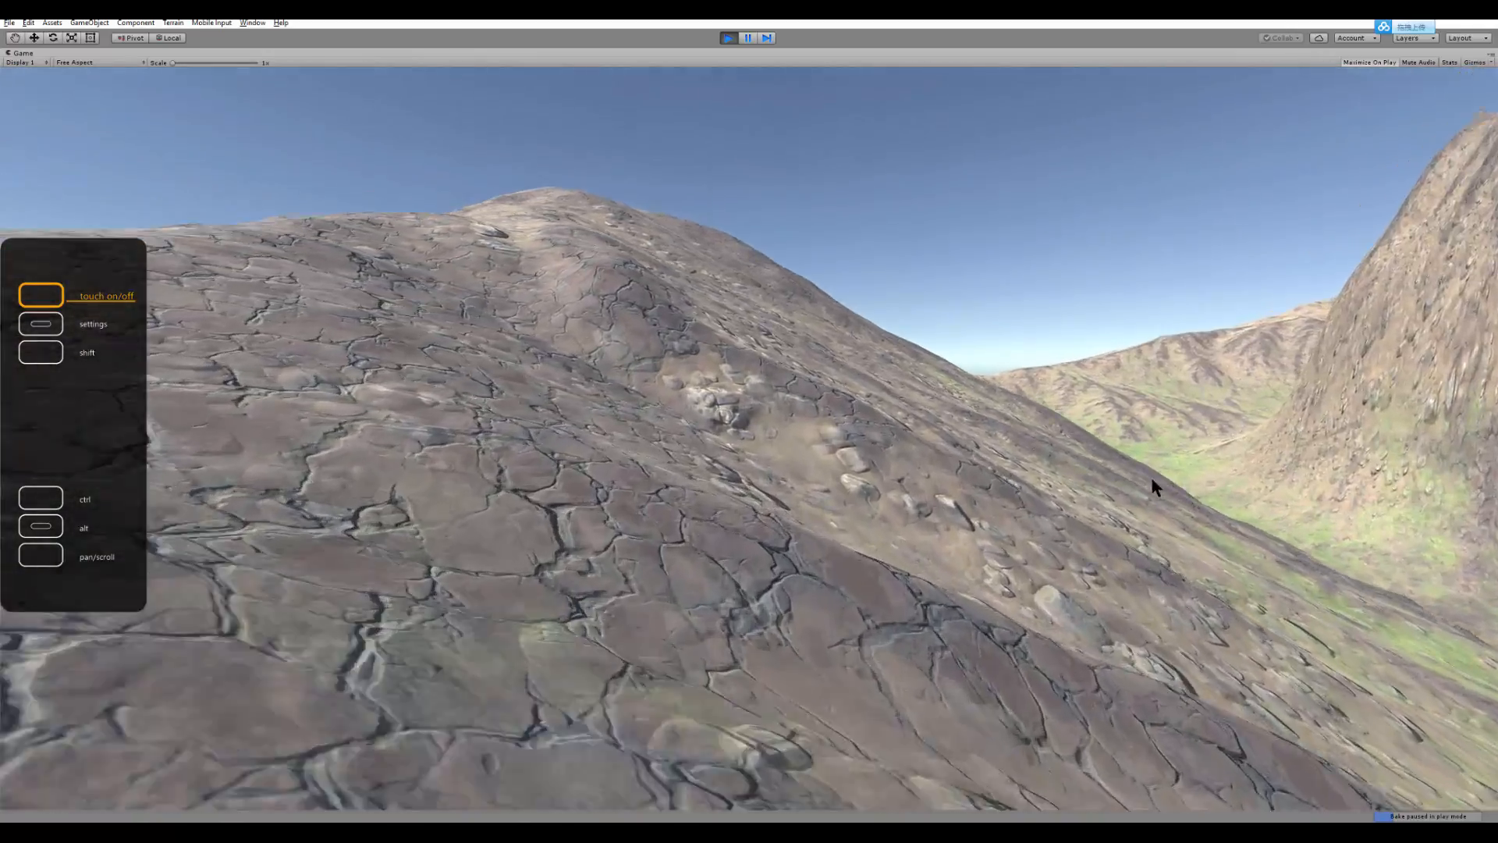
{"action": "key", "text": "w"}
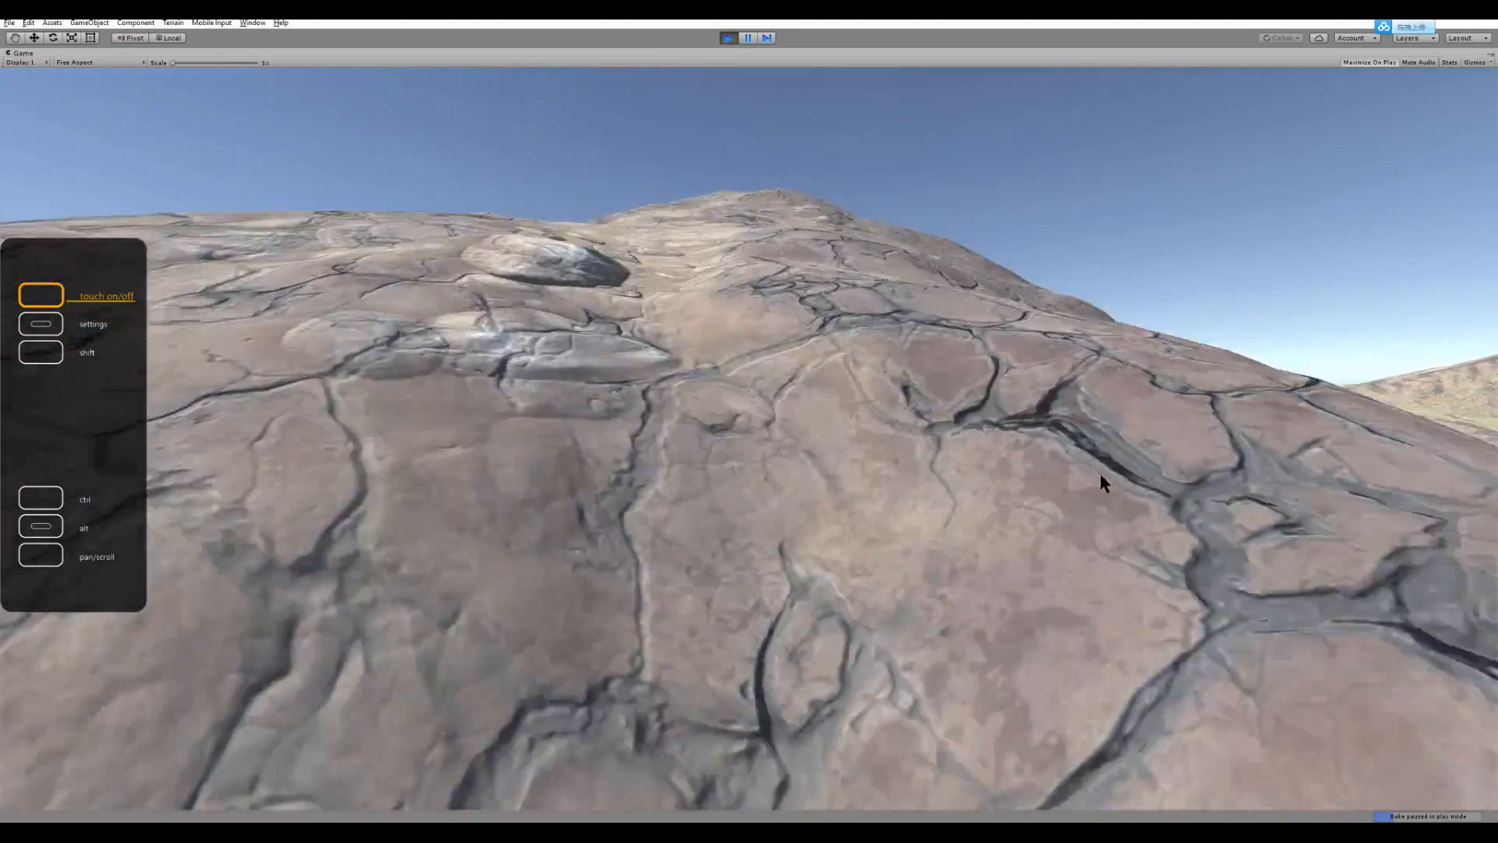
{"action": "key", "text": "w"}
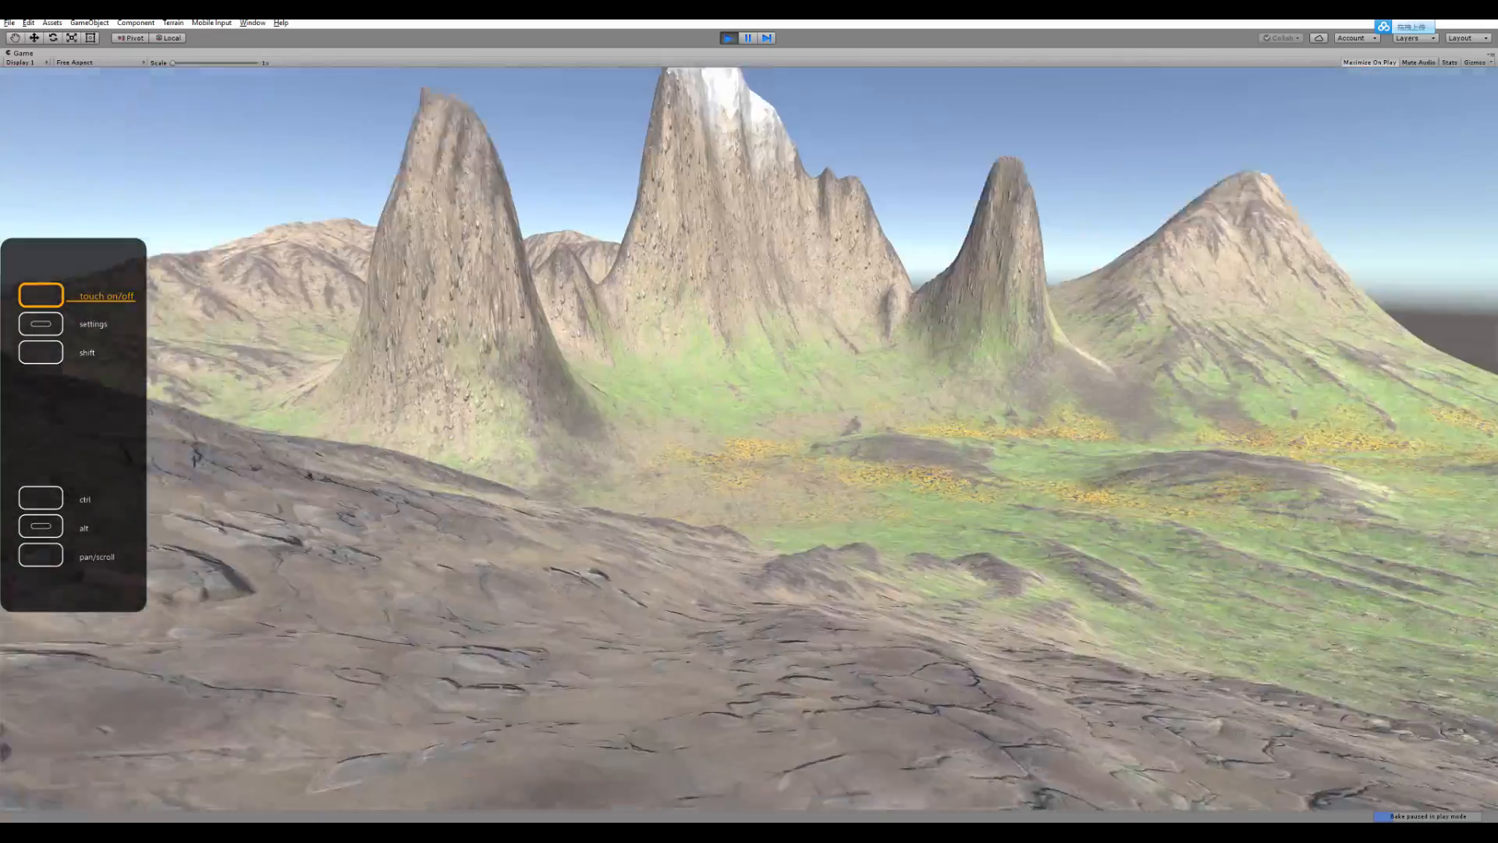
{"action": "key", "text": "w"}
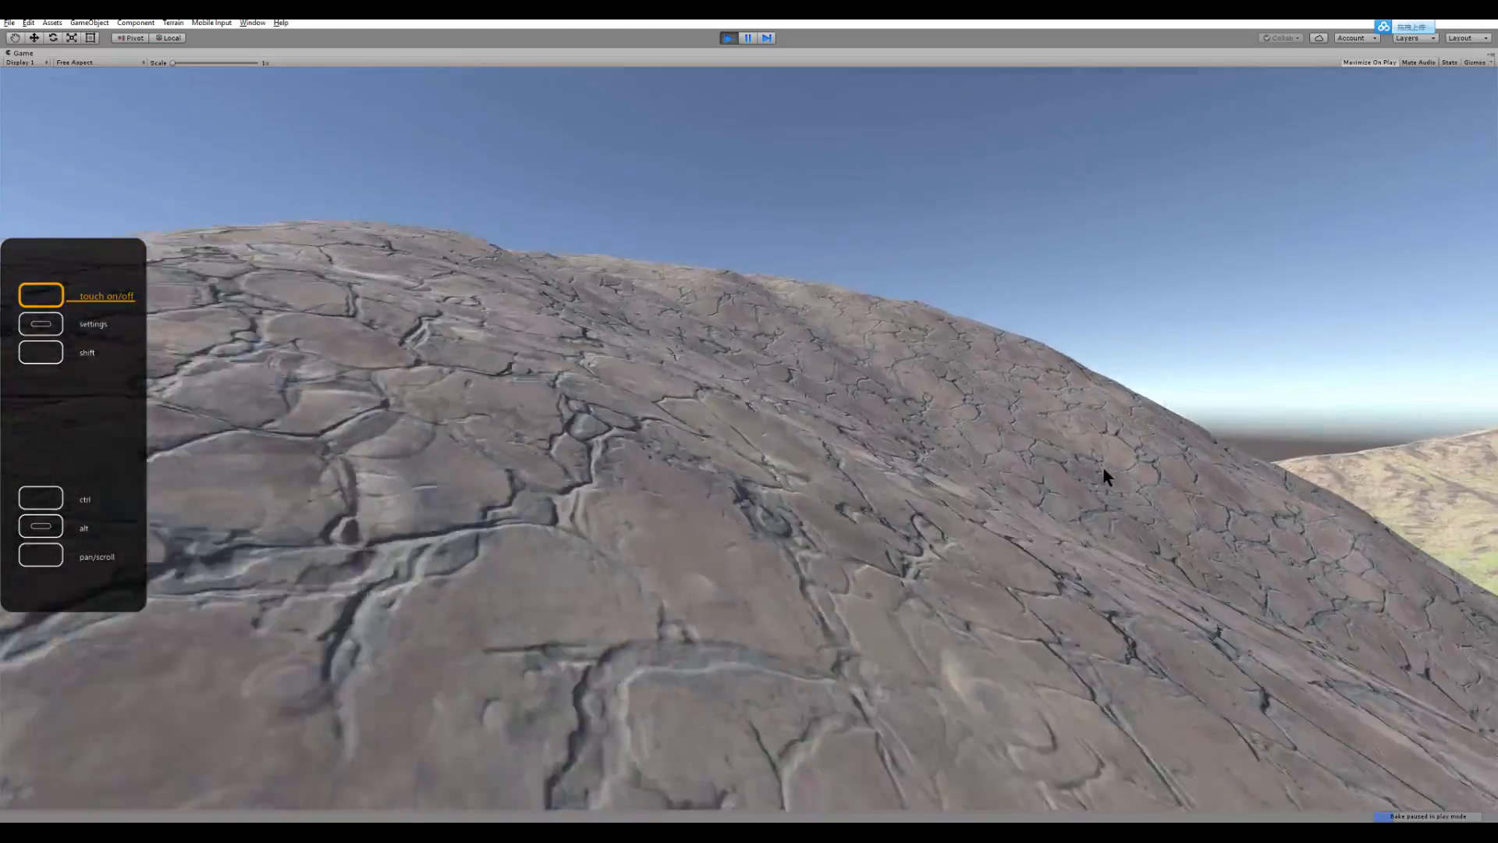
{"action": "key", "text": "w"}
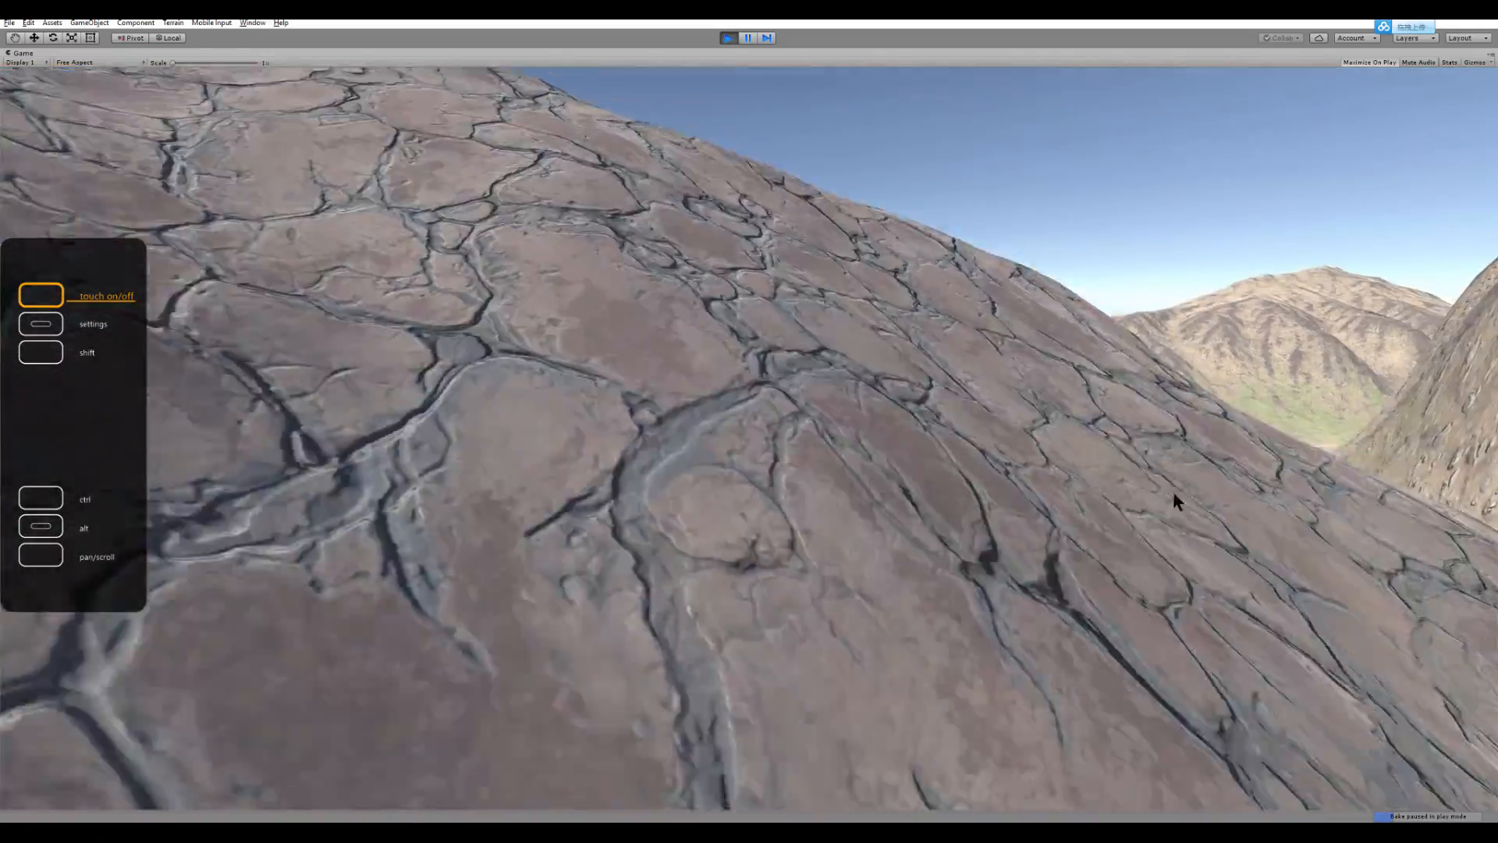
{"action": "key", "text": "w"}
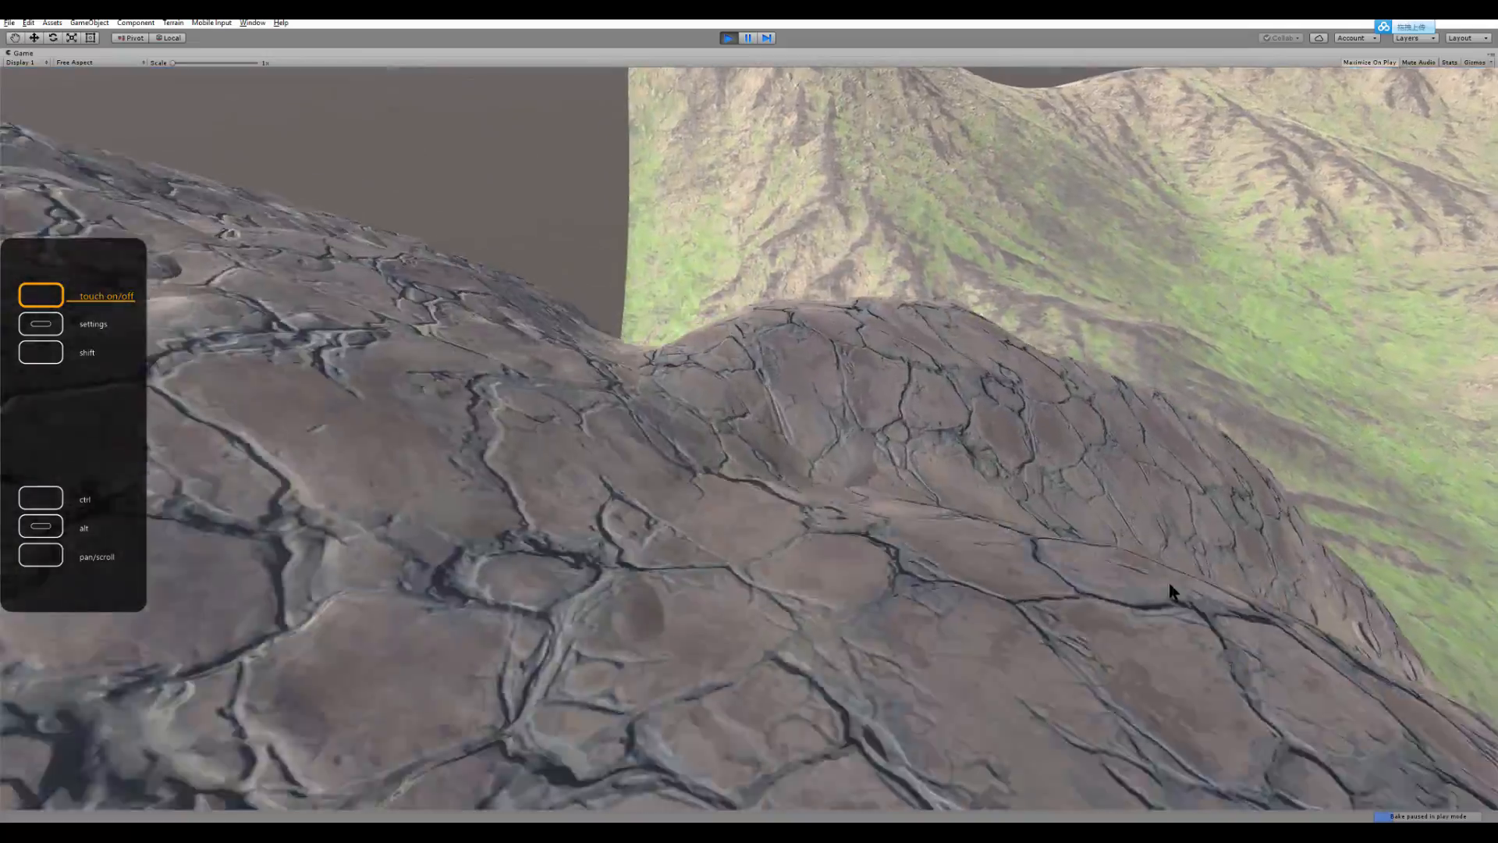
{"action": "key", "text": "w"}
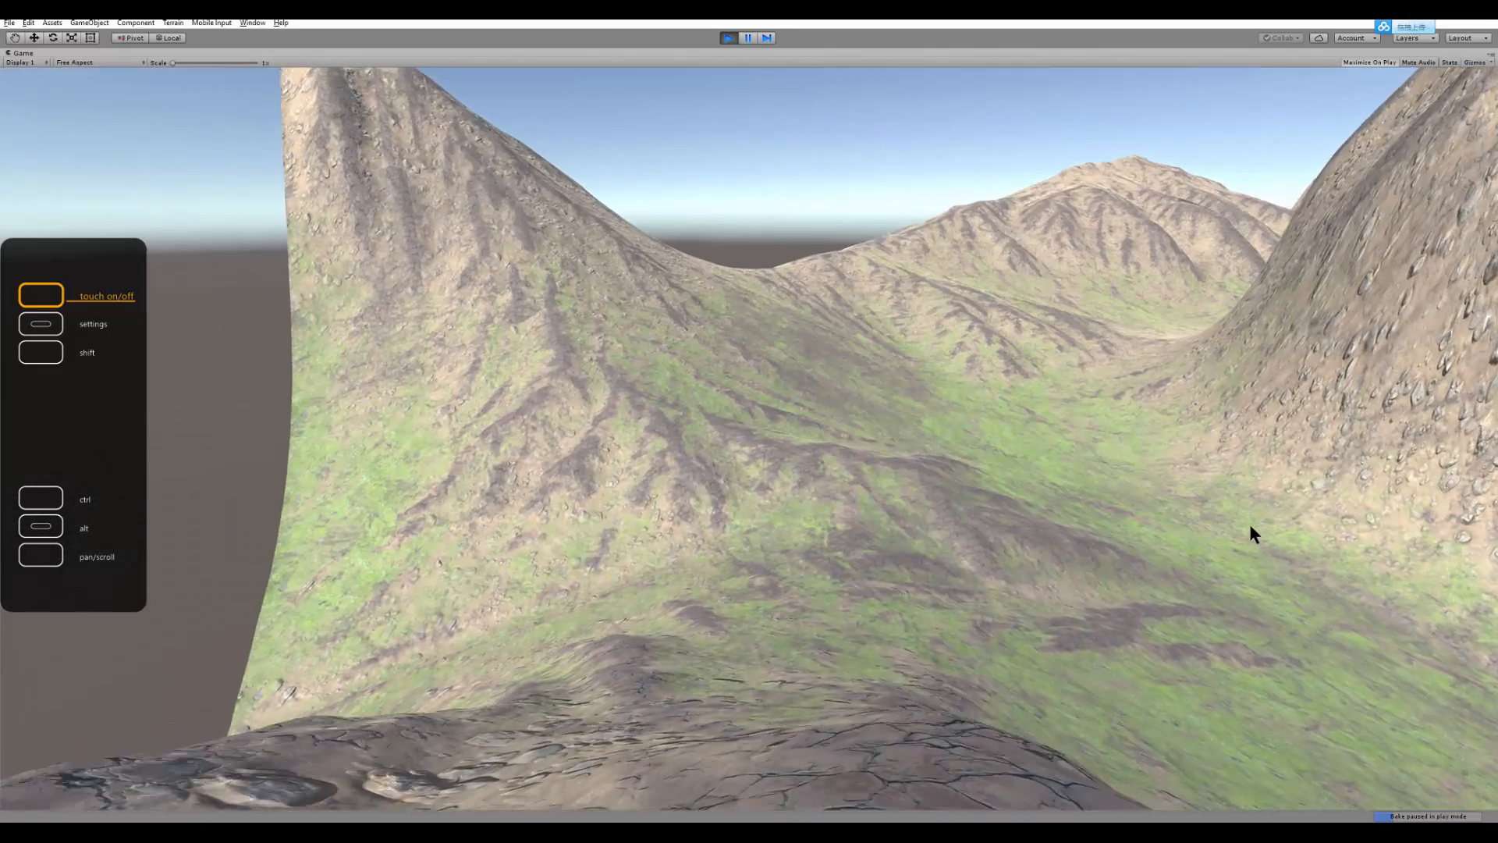
{"action": "key", "text": "w"}
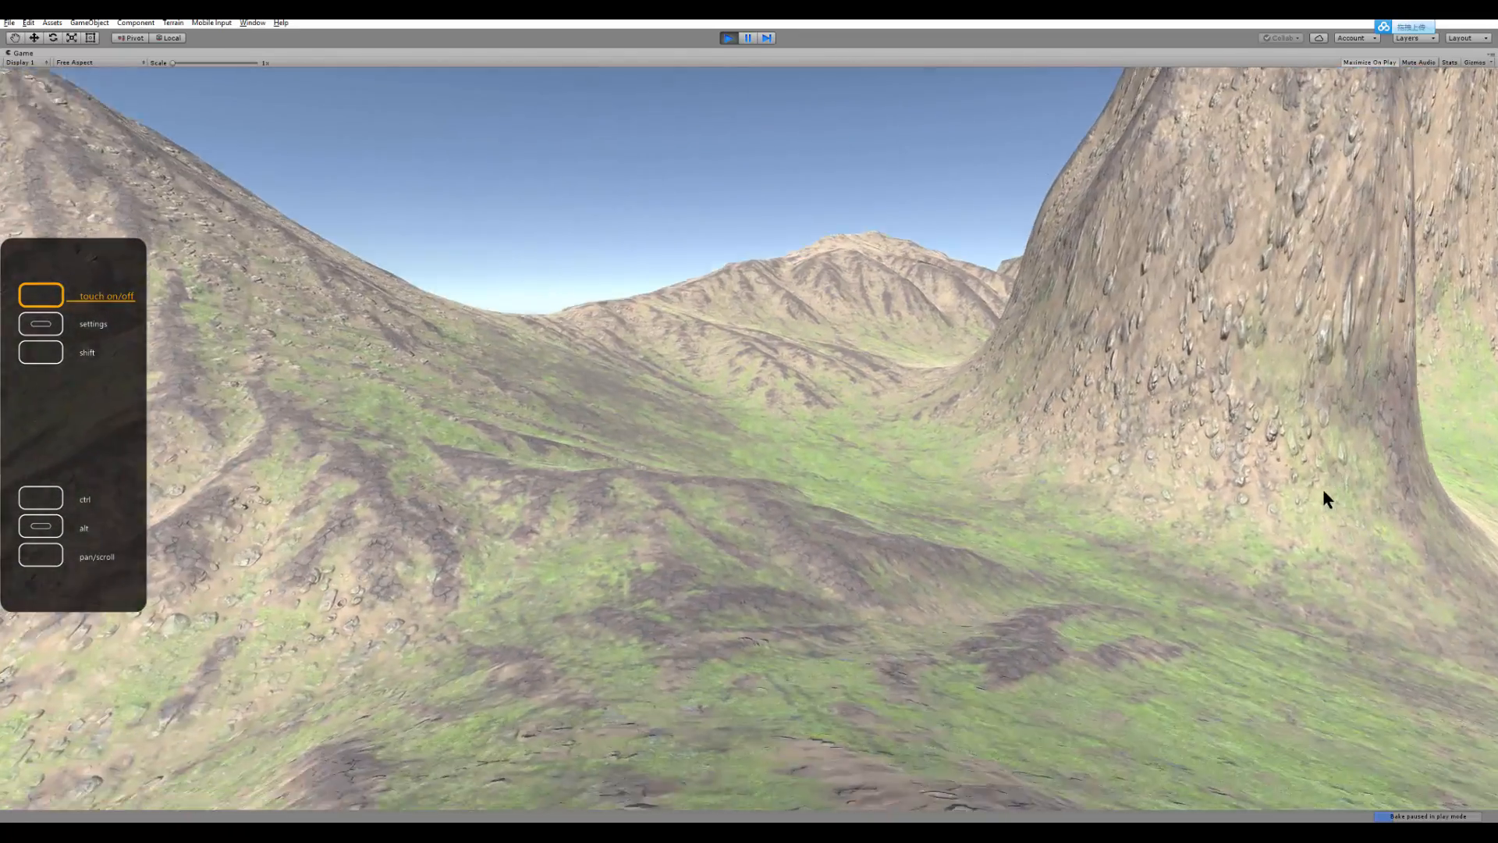
{"action": "key", "text": "w"}
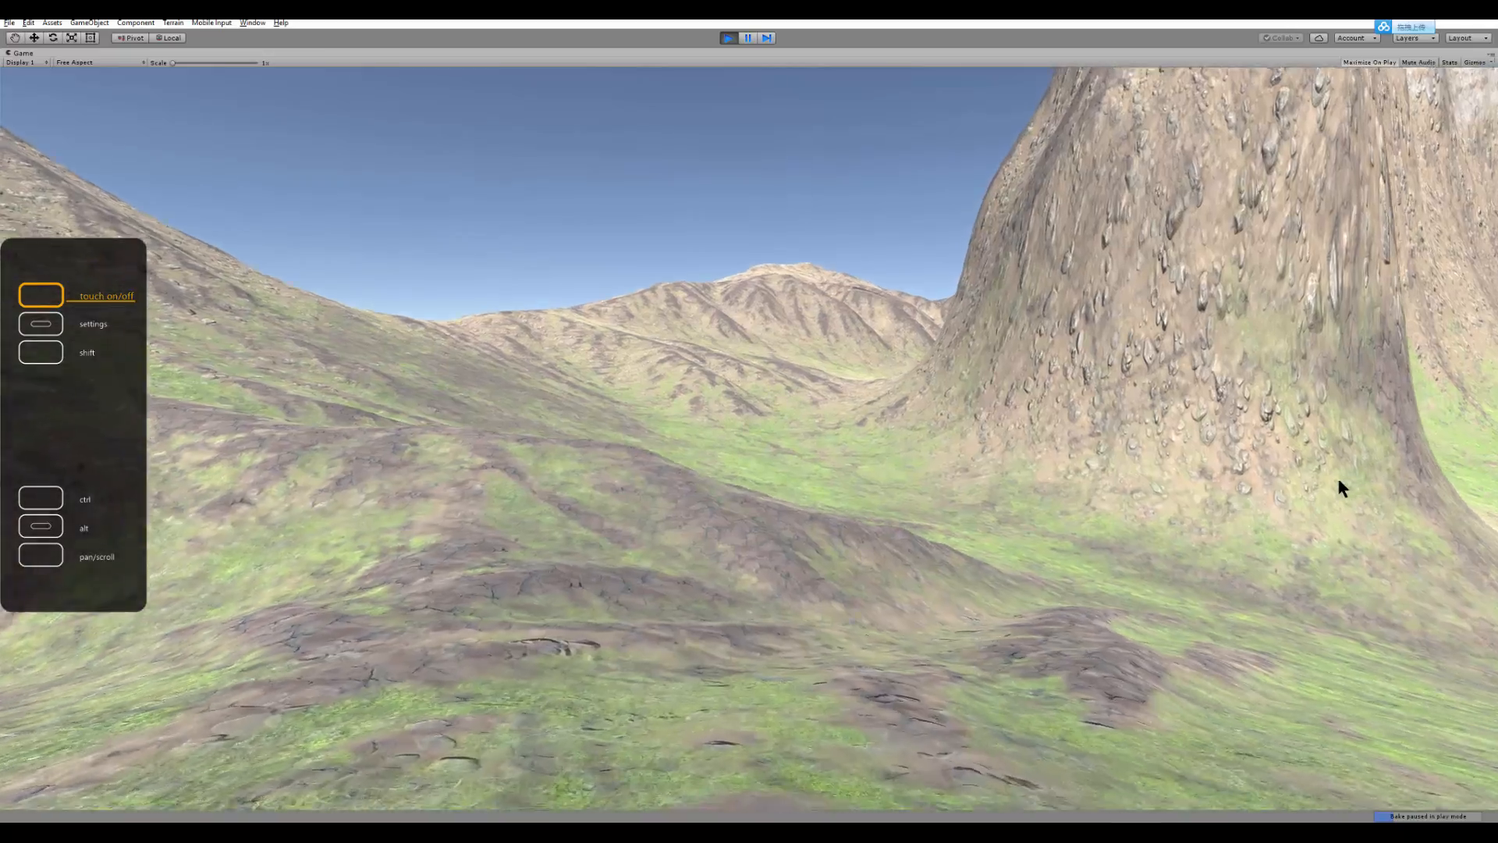
{"action": "key", "text": "w"}
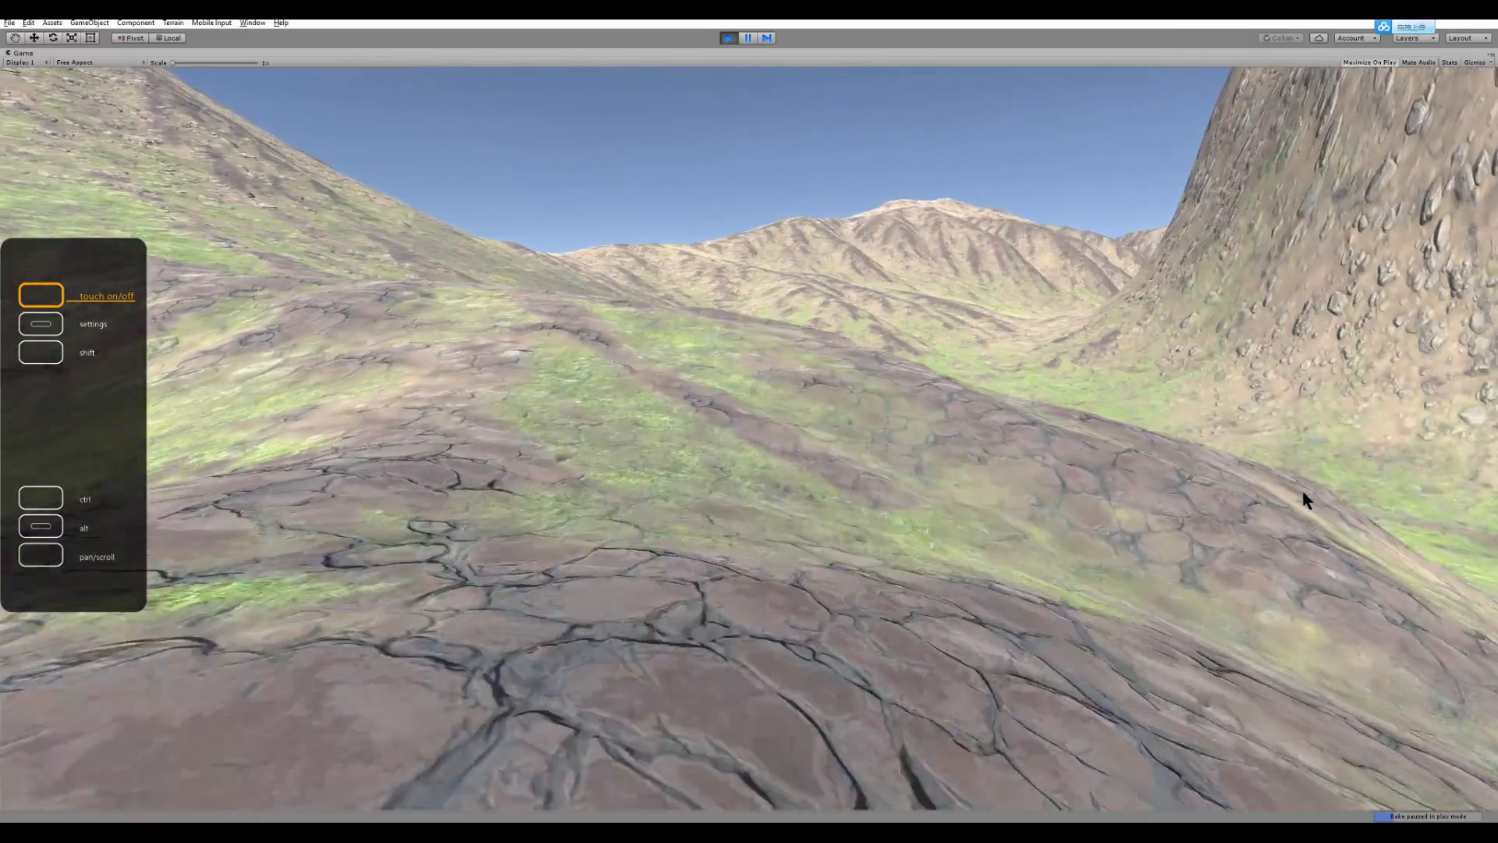
Step: Finish the play-mode walk over the cracked mud and grassy slope, and enlarge the Game view in the stopped editor
{"action": "key", "text": "w"}
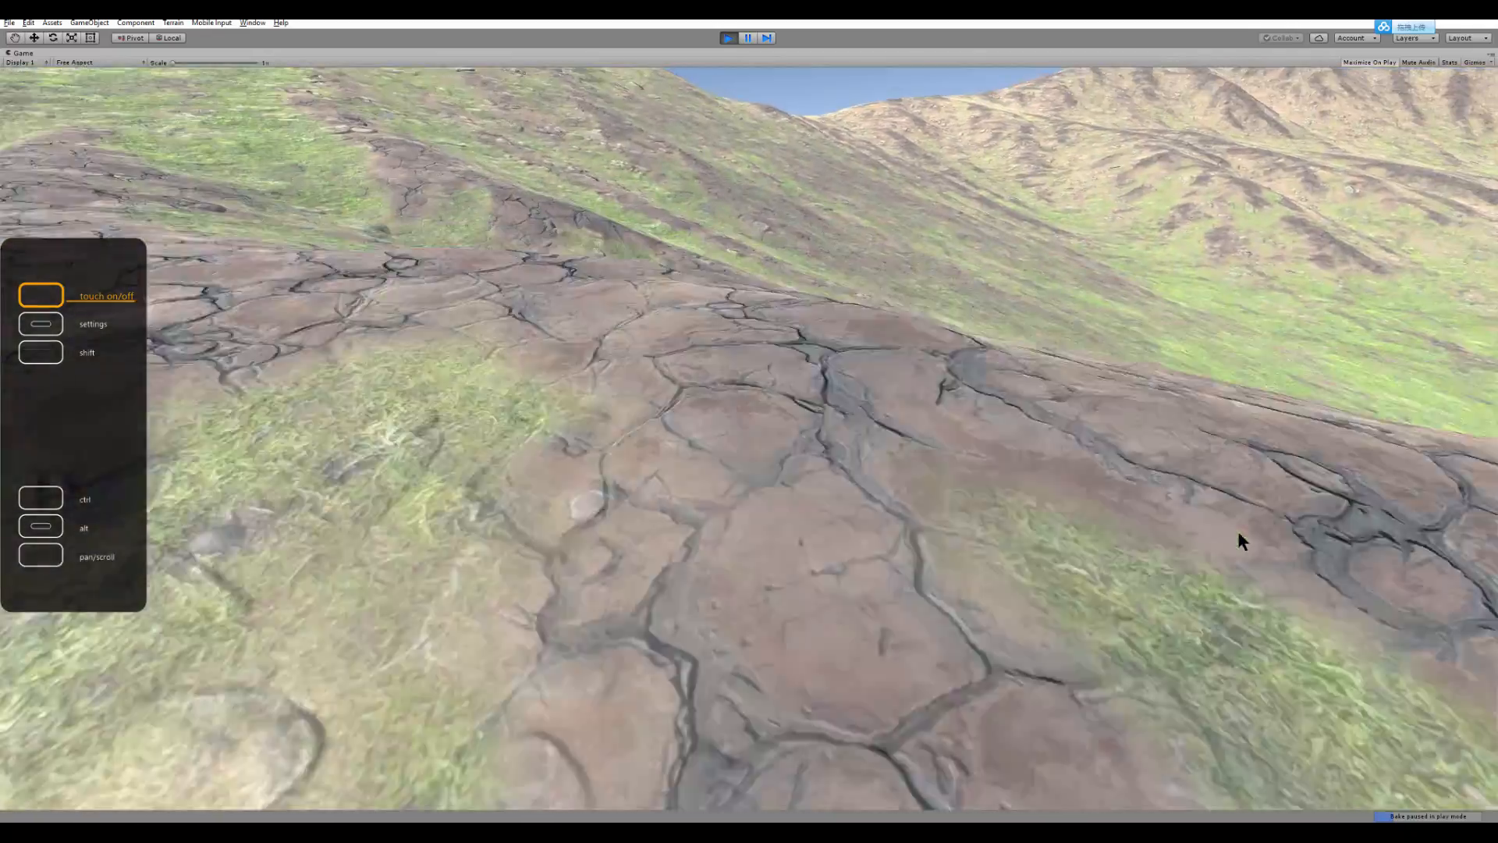
{"action": "key", "text": "w"}
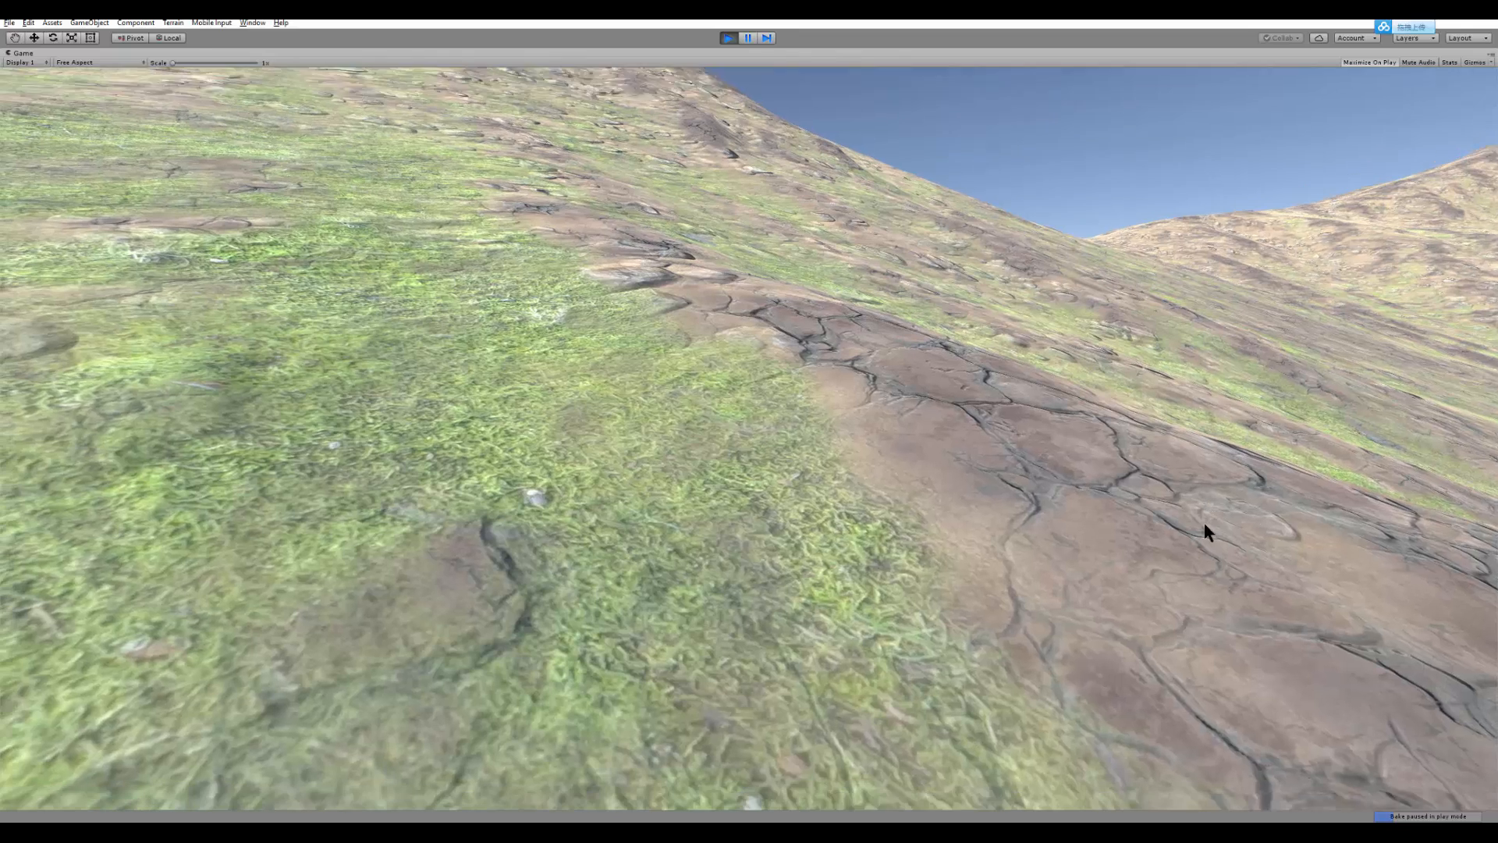
{"action": "key", "text": "ctrl+p"}
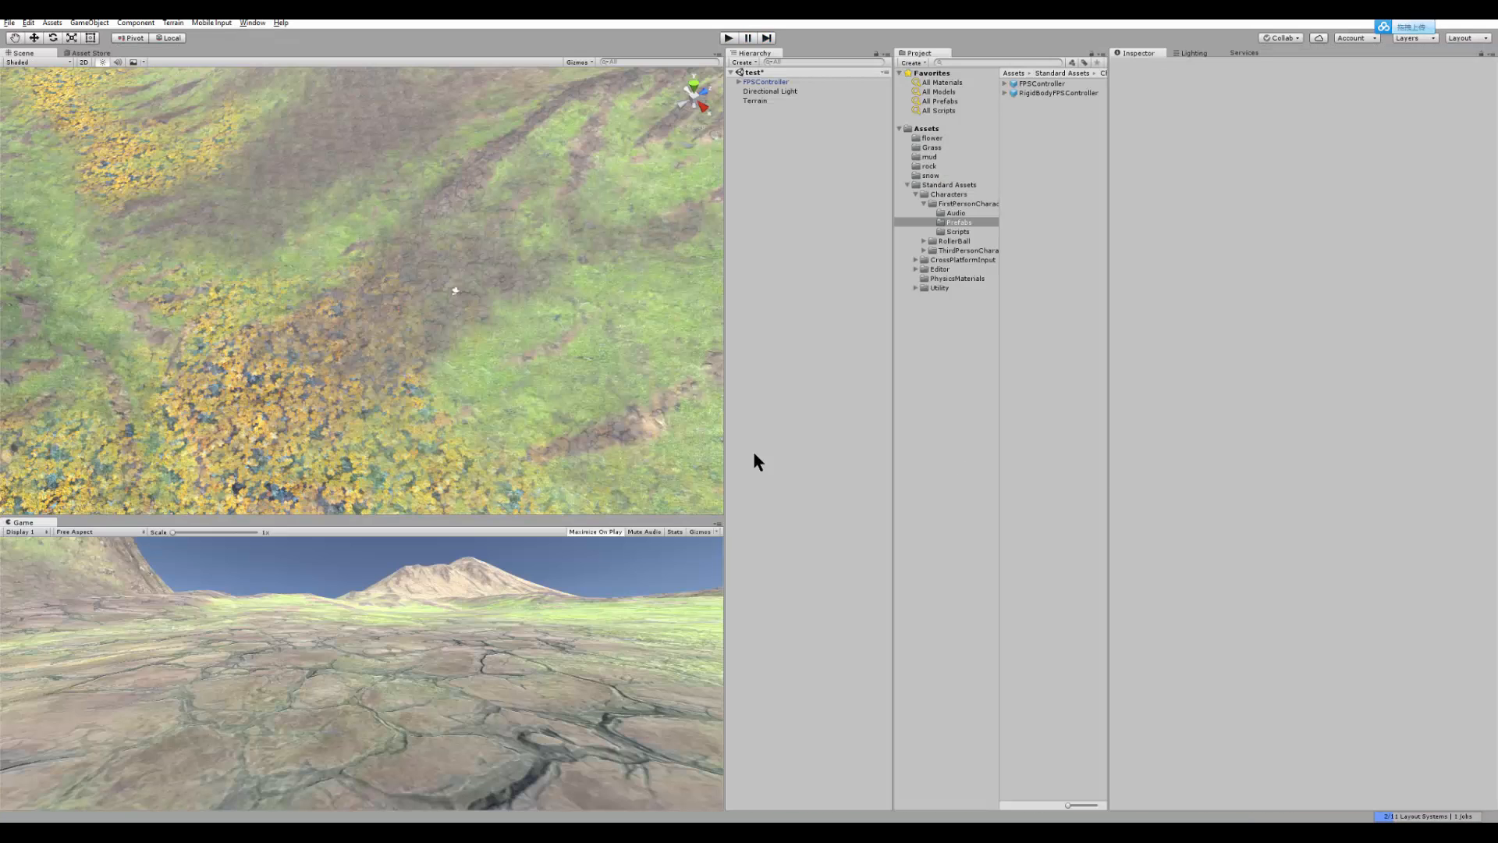
{"action": "left_click_drag", "start_coordinate": [522, 513], "coordinate": [551, 344]}
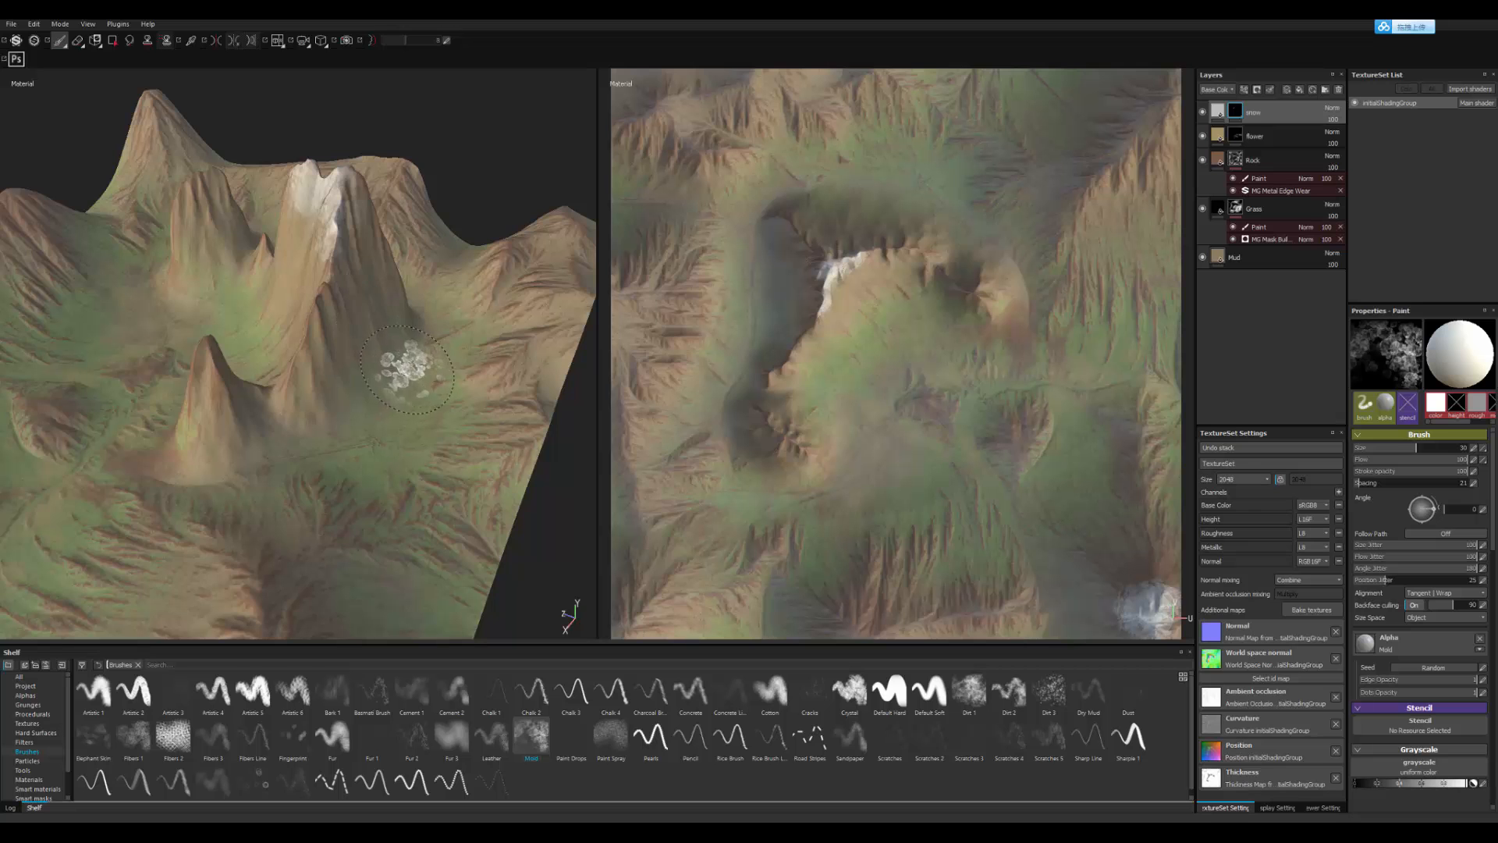
Step: Compare the painted terrain in Substance Painter with the Unity terrain, examining the mountains, snow peak and flower patches from several angles
{"action": "left_click_drag", "start_coordinate": [407, 370], "coordinate": [531, 378], "text": "alt"}
{"action": "right_click_drag", "start_coordinate": [531, 377], "coordinate": [569, 390], "text": "alt"}
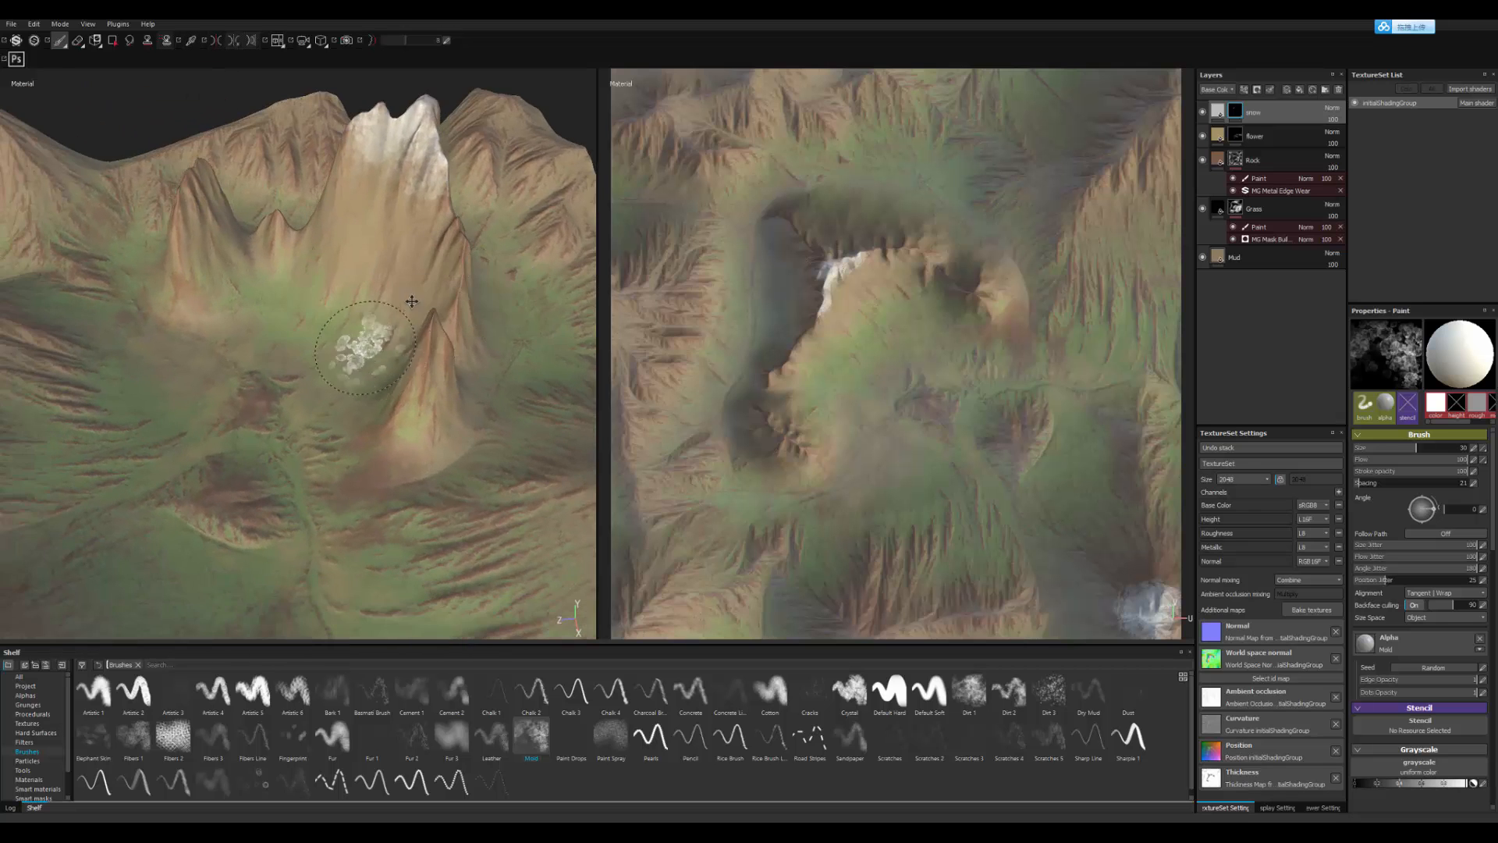
{"action": "key", "text": "alt+Tab"}
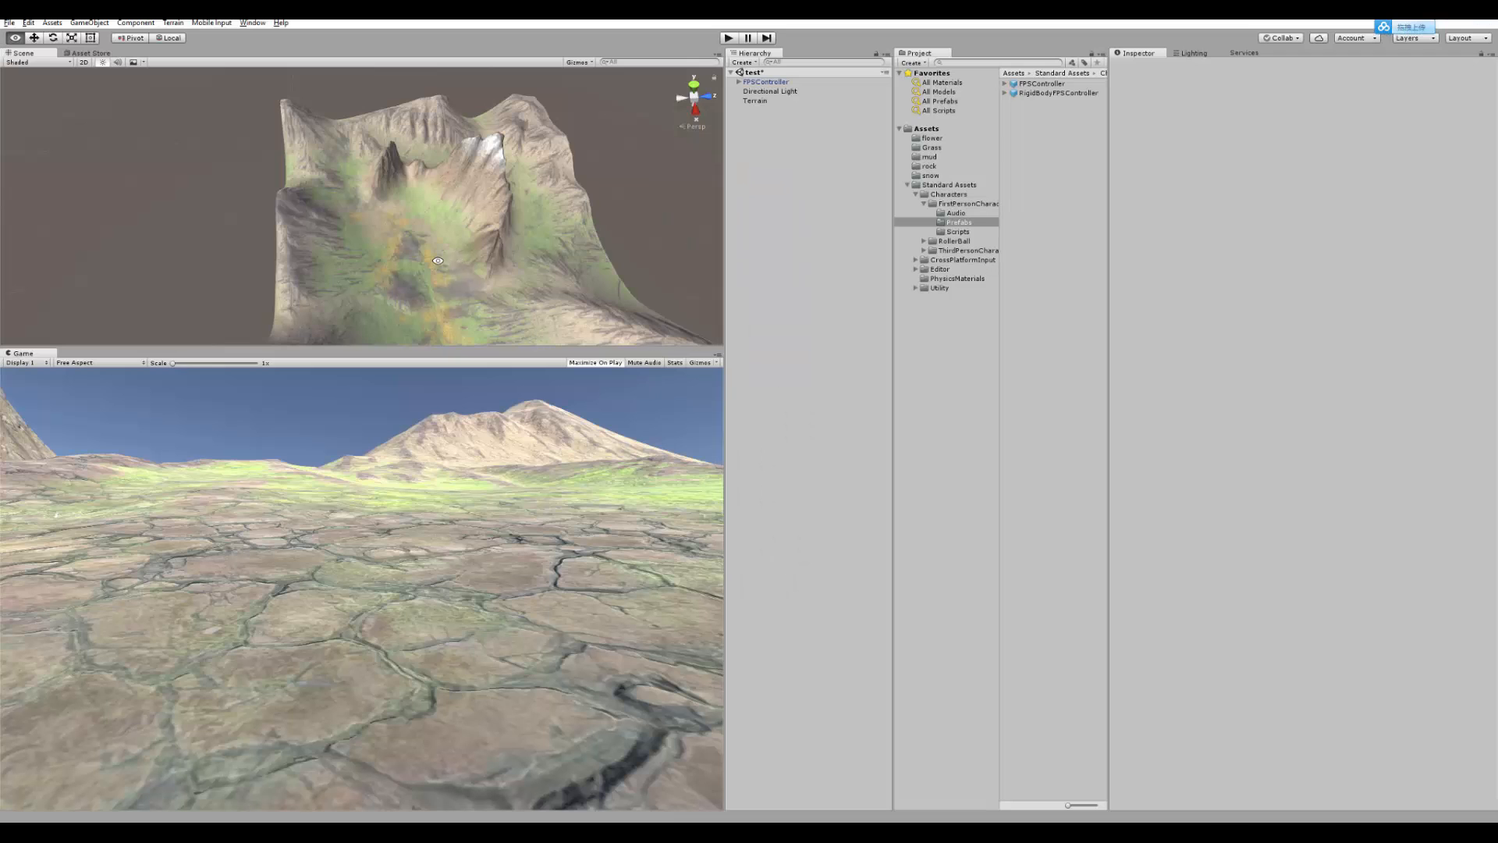
{"action": "left_click_drag", "start_coordinate": [438, 261], "coordinate": [239, 239], "text": "alt"}
{"action": "left_click_drag", "start_coordinate": [353, 210], "coordinate": [385, 198], "text": "alt"}
{"action": "scroll", "coordinate": [388, 210], "scroll_direction": "up", "scroll_amount": 5}
{"action": "scroll", "coordinate": [469, 225], "scroll_direction": "down", "scroll_amount": 5}
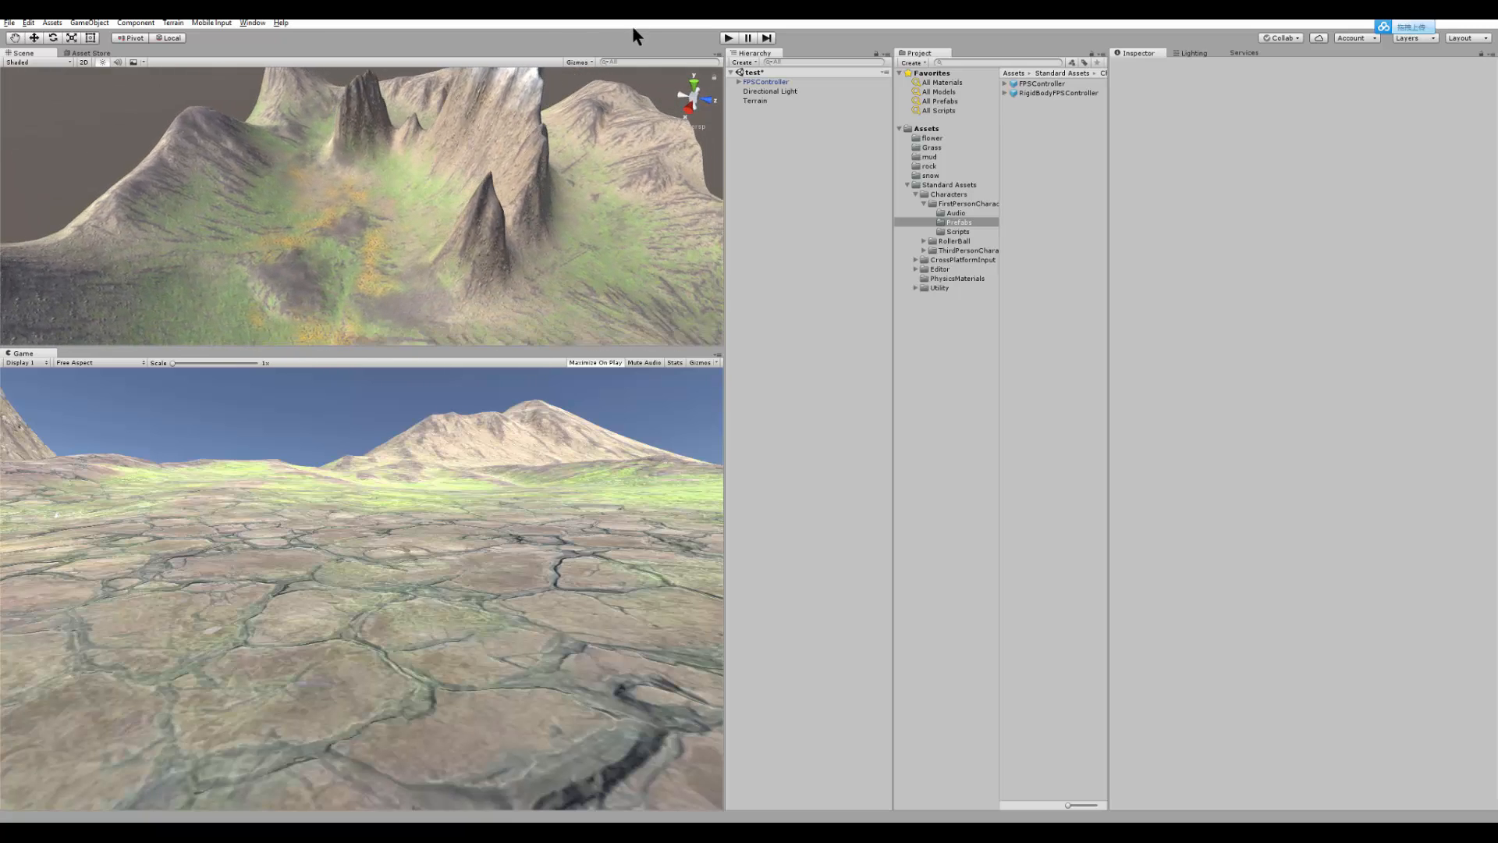